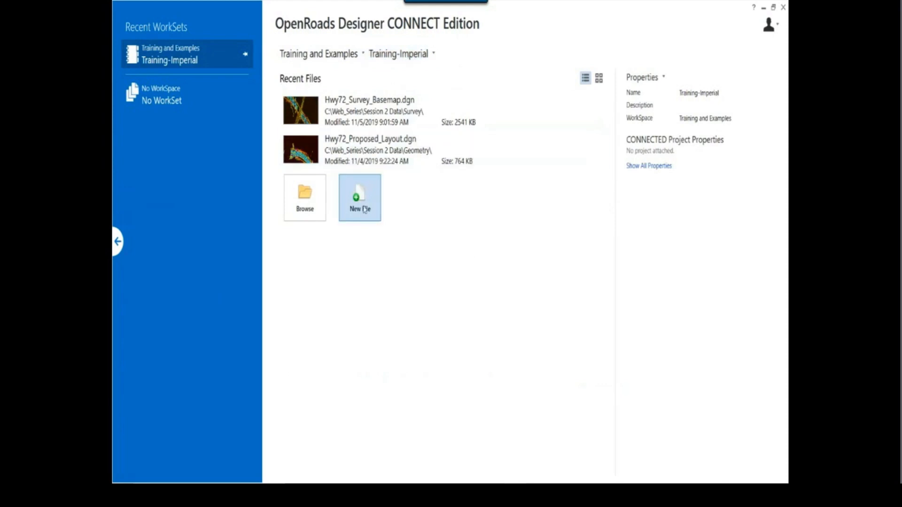
Start a new DGN file based on the Hwy72_Seed_2D.dgn seed and name it Prop_Geometry
{"action": "left_click", "coordinate": [364, 208]}
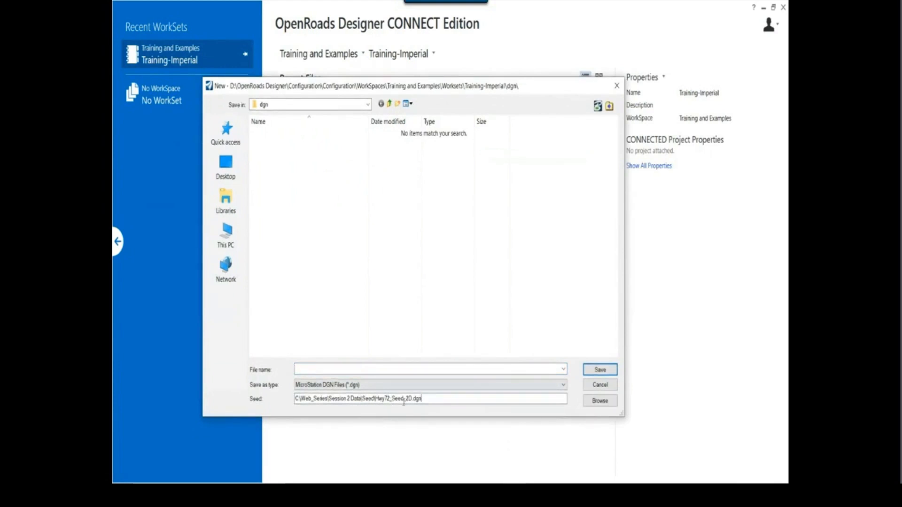
{"action": "left_click_drag", "start_coordinate": [377, 398], "coordinate": [452, 411]}
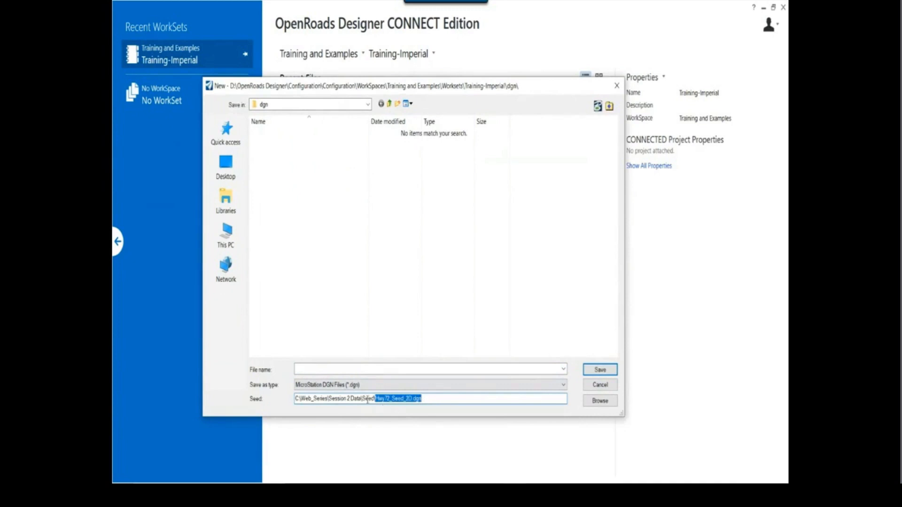
{"action": "left_click", "coordinate": [406, 401]}
{"action": "left_click", "coordinate": [446, 369]}
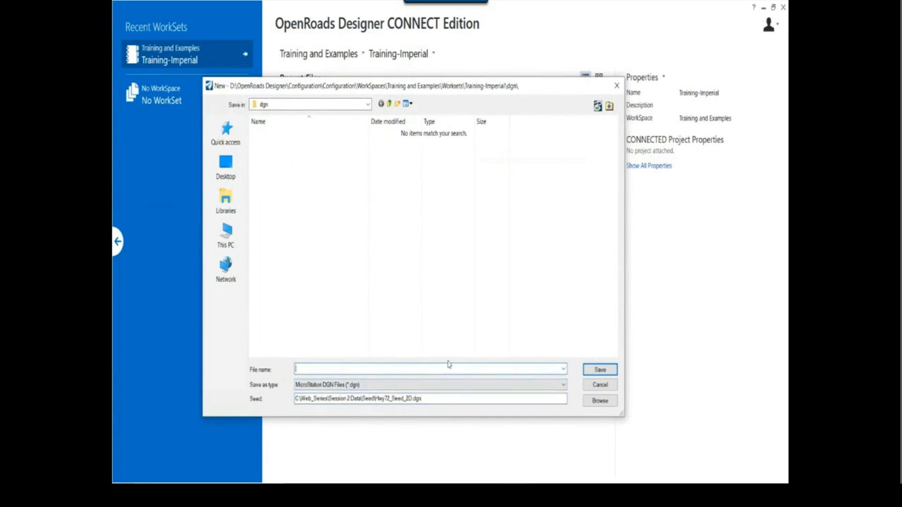
{"action": "type", "text": "Prop_Geometryry"}
{"action": "key", "text": "Tab"}
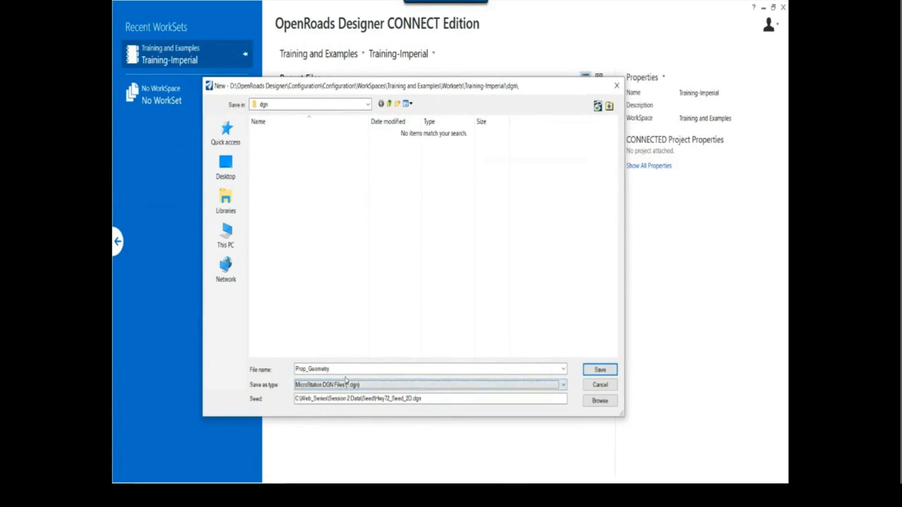
Save the new file in the C:\Web_Series\Session 2 Data folder
{"action": "left_click", "coordinate": [367, 105]}
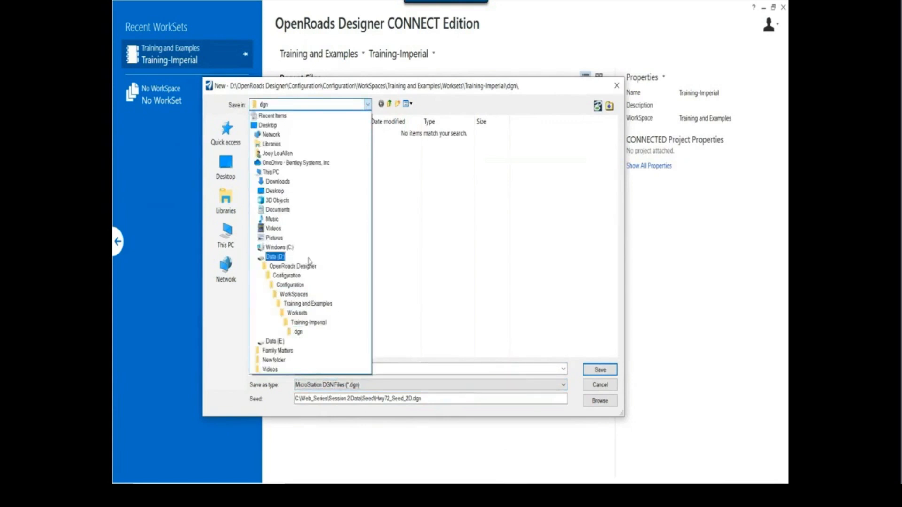
{"action": "left_click", "coordinate": [300, 247]}
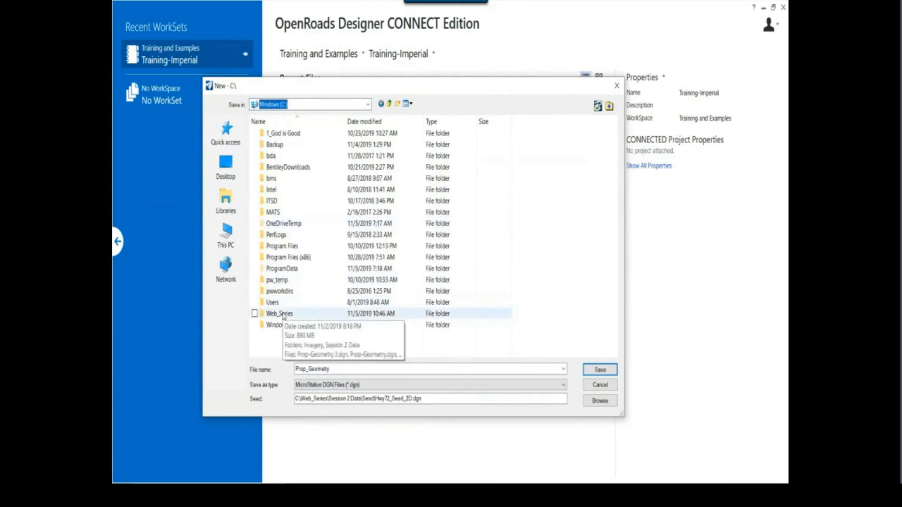
{"action": "double_click", "coordinate": [282, 314]}
{"action": "double_click", "coordinate": [287, 145]}
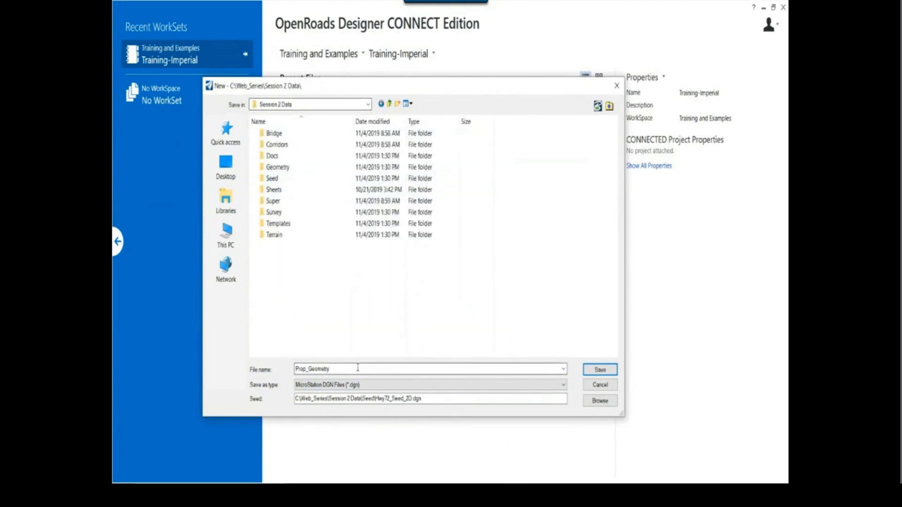
{"action": "double_click", "coordinate": [373, 369]}
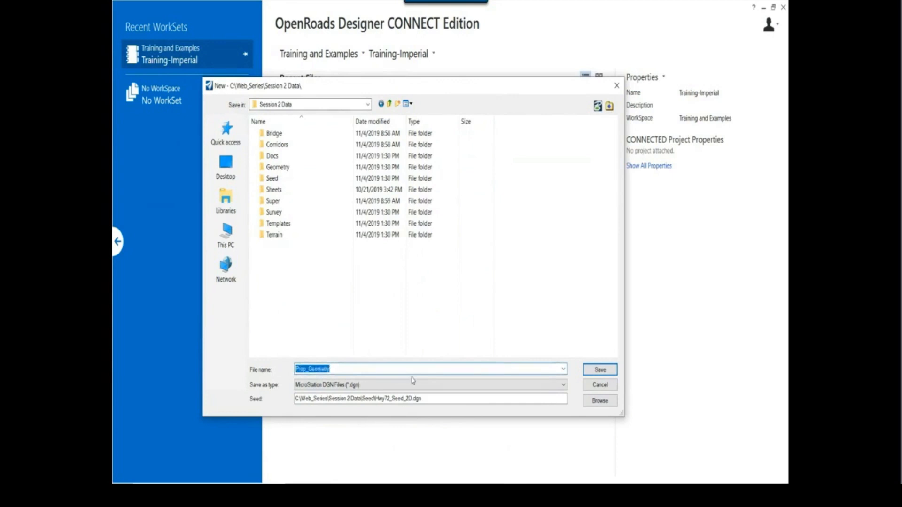
{"action": "left_click", "coordinate": [590, 371]}
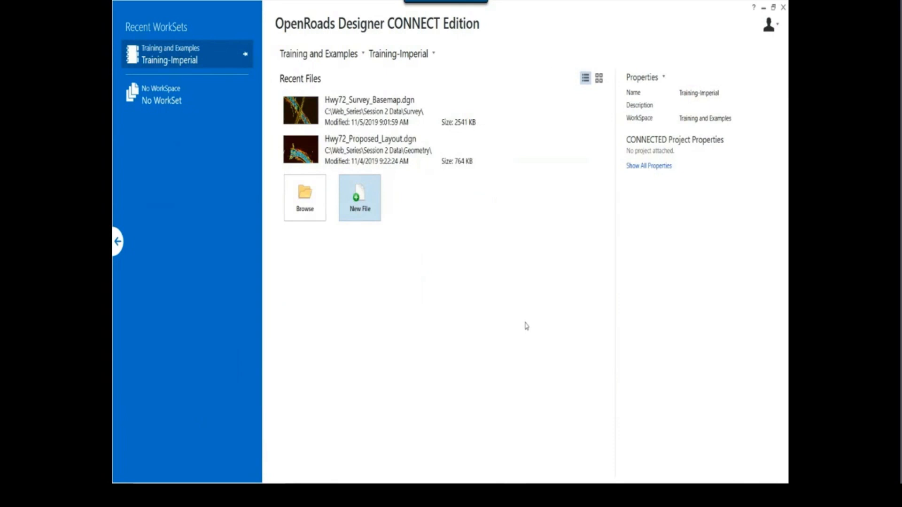
Switch to the PowerPoint slide show and play the embedded Hwy72 corridor video, pausing to examine the first cross sections and replaying them
{"action": "key", "text": "alt+Tab"}
{"action": "key", "text": "alt+Tab"}
{"action": "key", "text": "alt+Tab"}
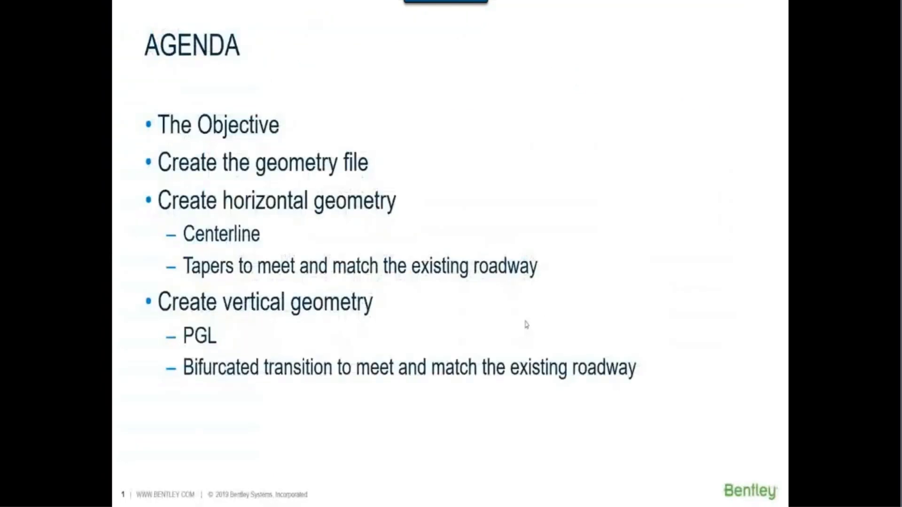
{"action": "left_click", "coordinate": [525, 321]}
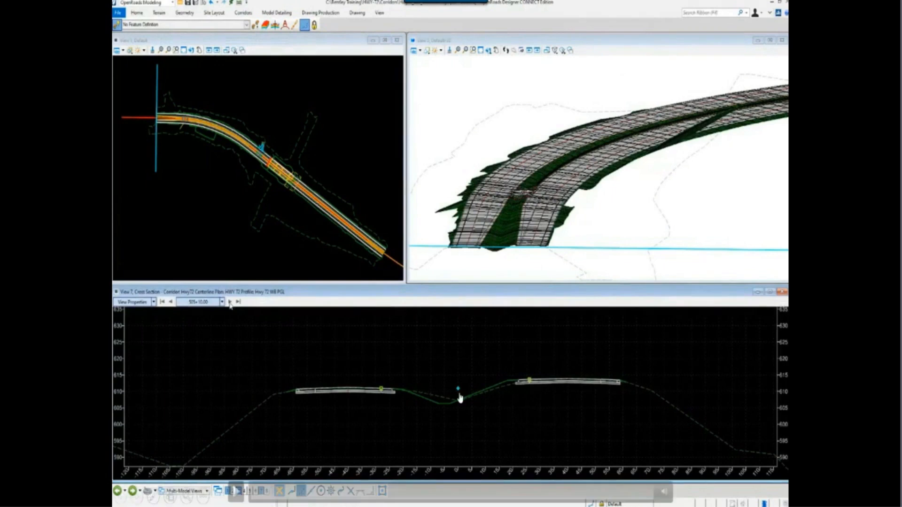
{"action": "left_click", "coordinate": [236, 491]}
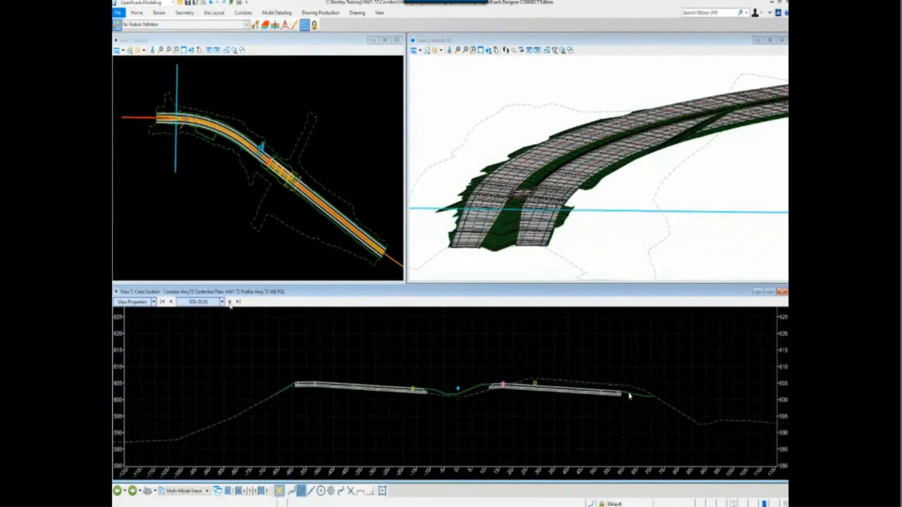
{"action": "left_click", "coordinate": [235, 491]}
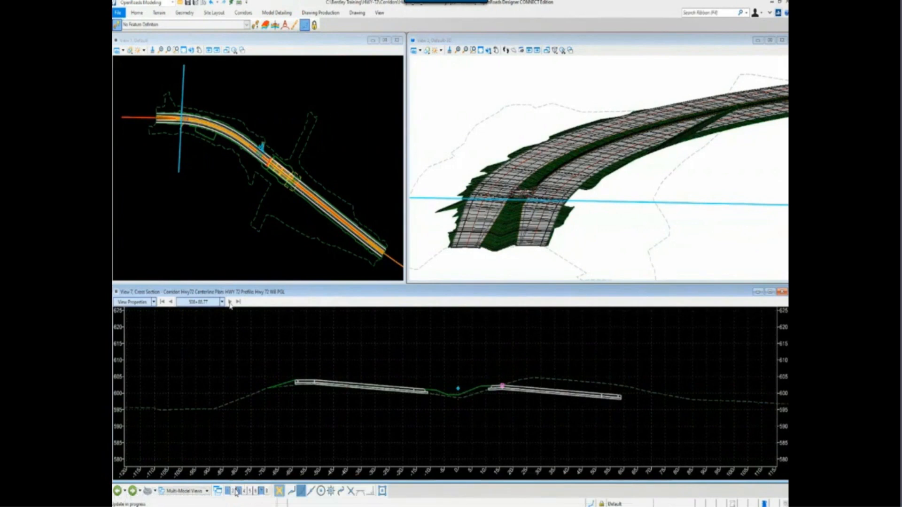
{"action": "left_click", "coordinate": [235, 491]}
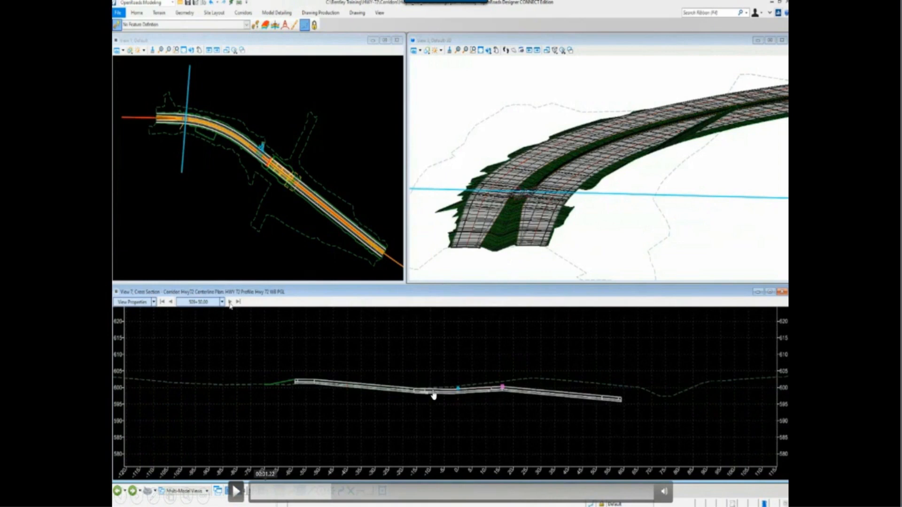
{"action": "left_click", "coordinate": [272, 494]}
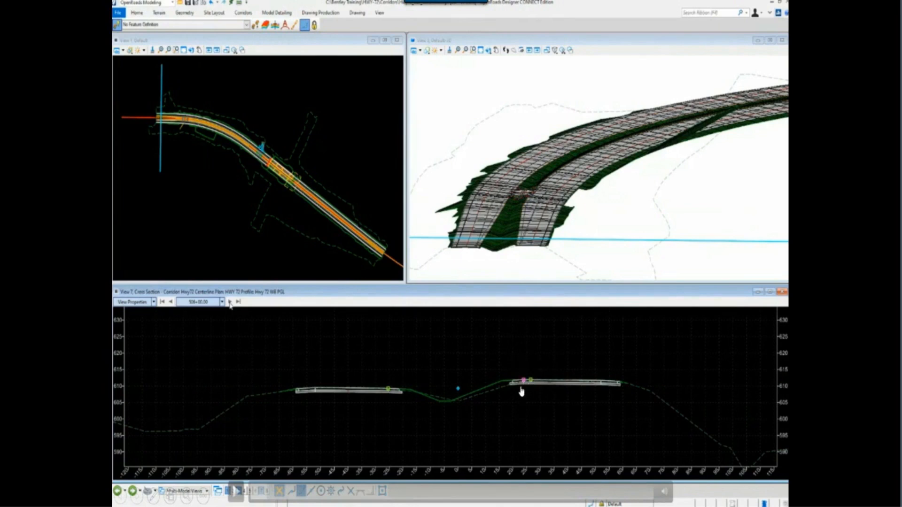
{"action": "left_click", "coordinate": [235, 491]}
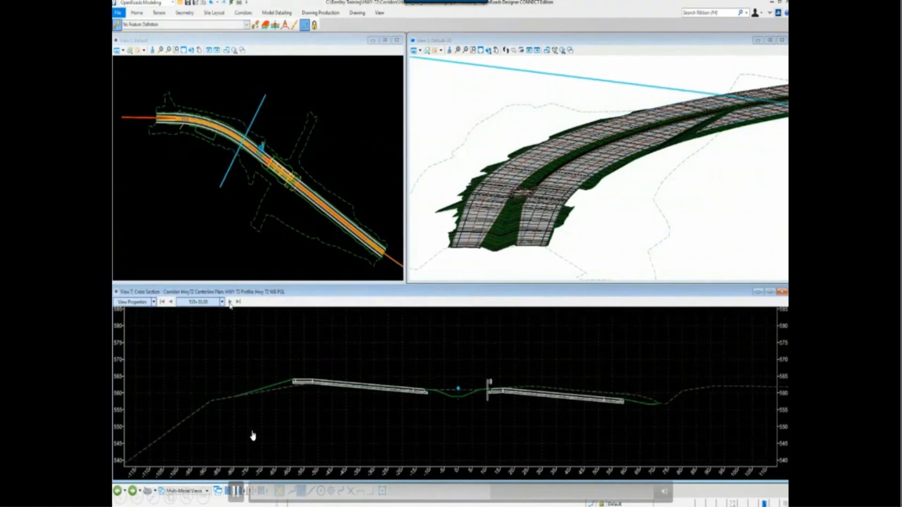
Examine the corridor cross sections station by station along the approach and onto the bridge
{"action": "left_click", "coordinate": [231, 302]}
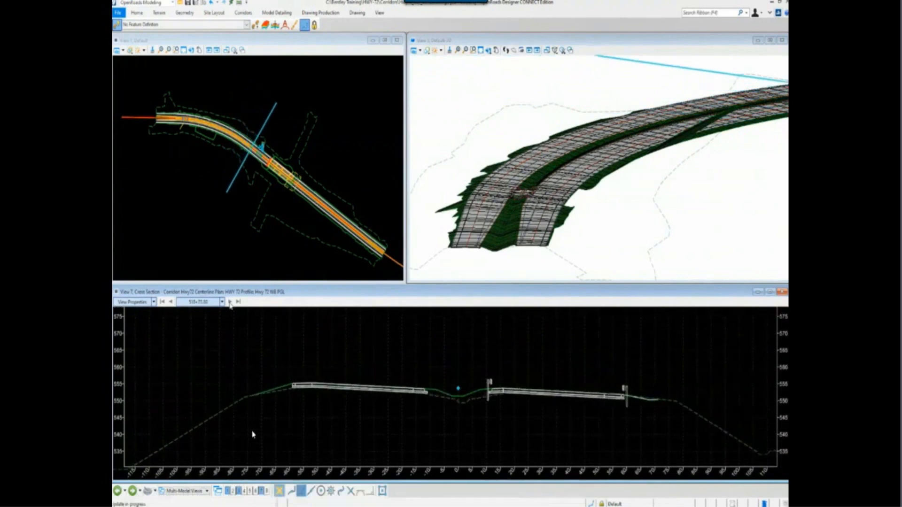
{"action": "left_click", "coordinate": [230, 303]}
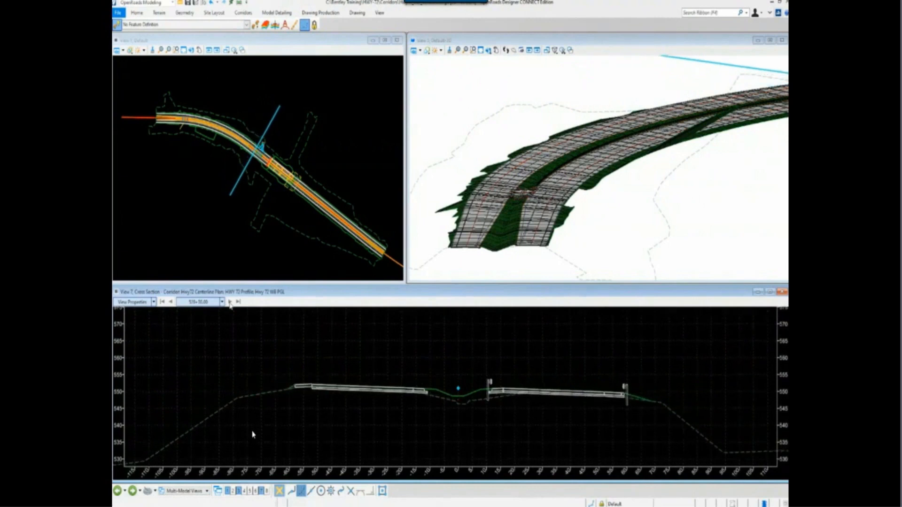
{"action": "left_click", "coordinate": [230, 302]}
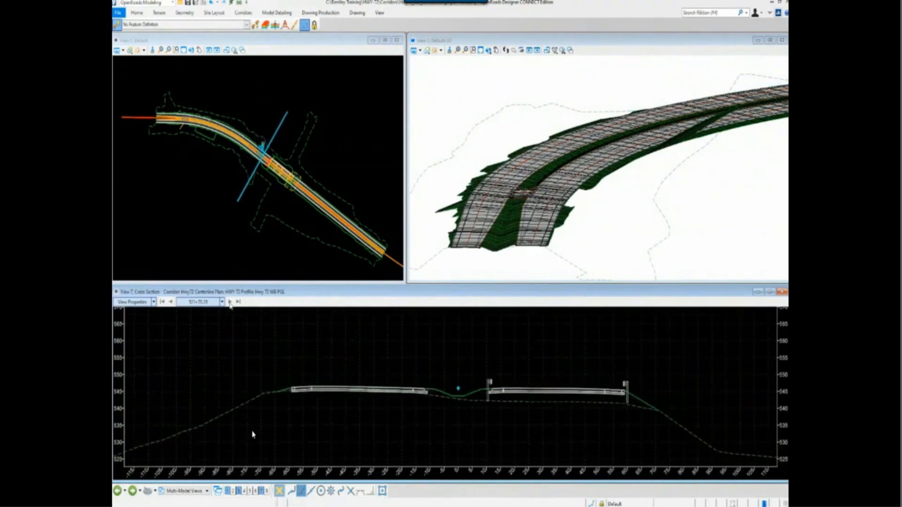
{"action": "left_click", "coordinate": [230, 302]}
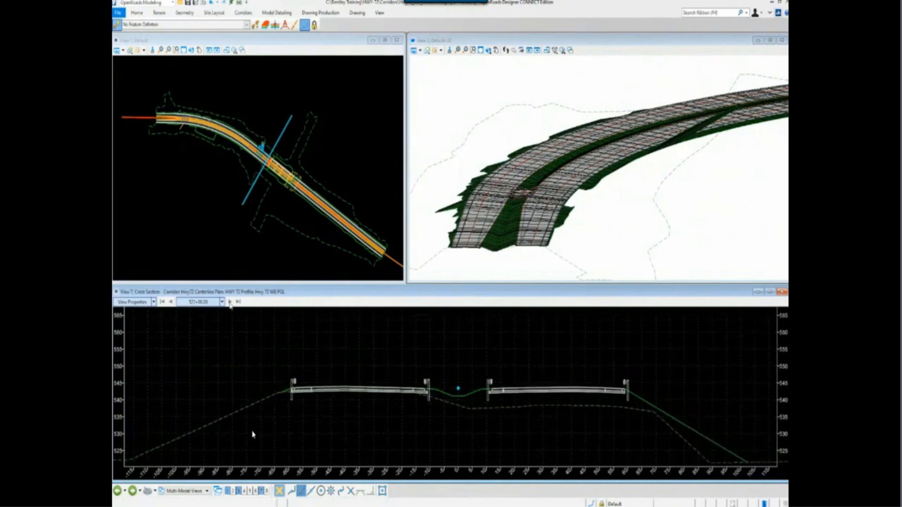
{"action": "left_click", "coordinate": [231, 302]}
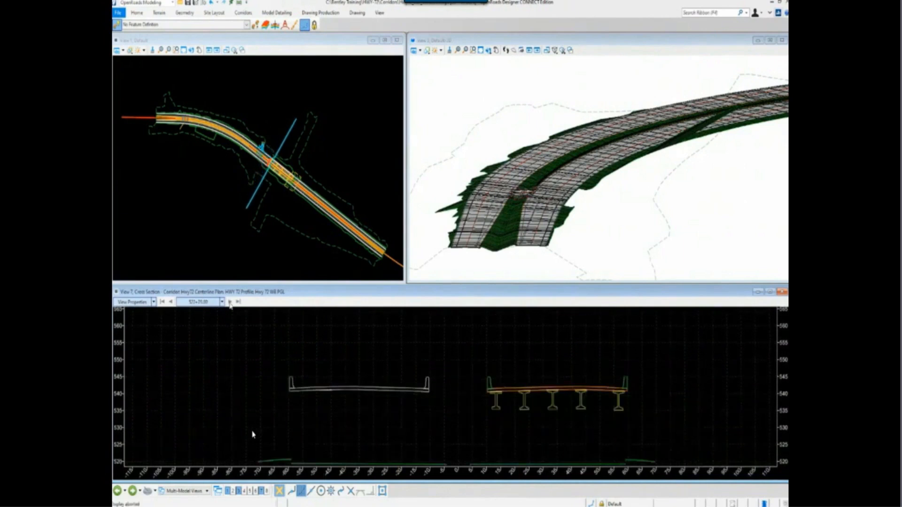
{"action": "left_click", "coordinate": [230, 302]}
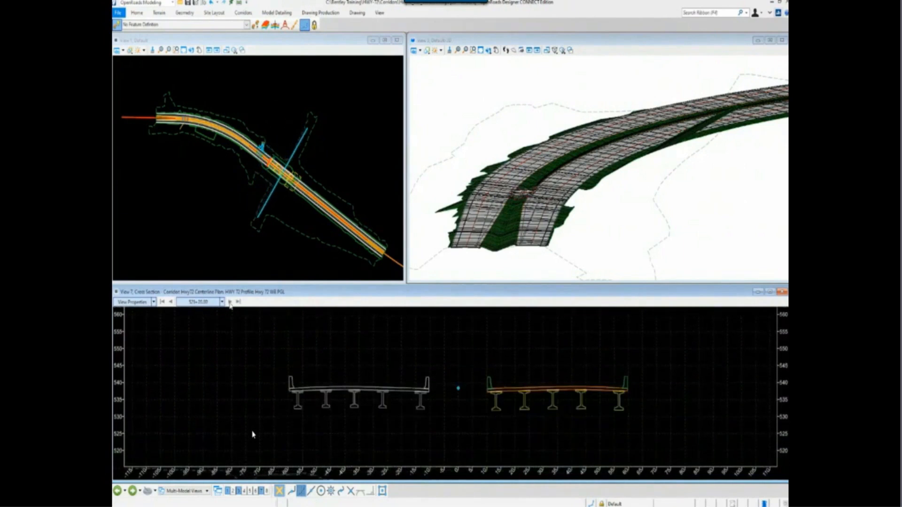
{"action": "left_click", "coordinate": [230, 302]}
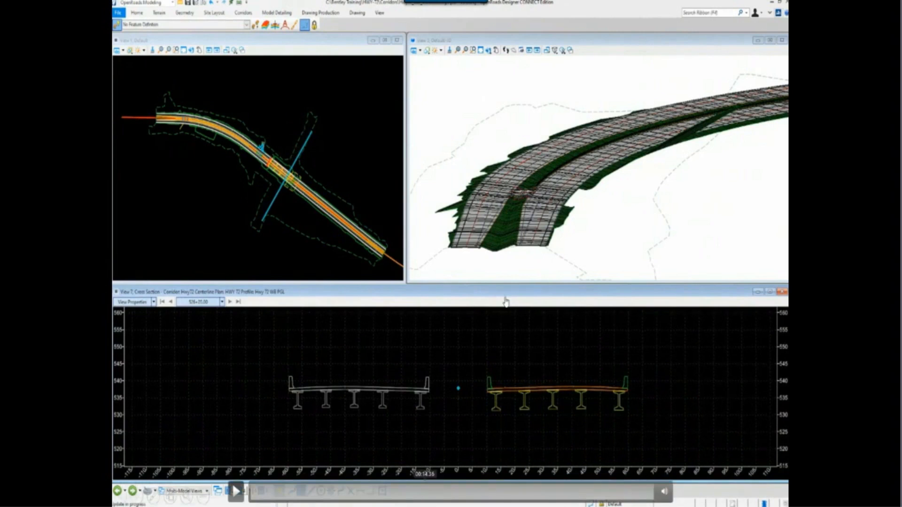
Switch back to OpenRoads Designer and try to fit the view of the new Prop_Geometry file
{"action": "key", "text": "alt+Tab"}
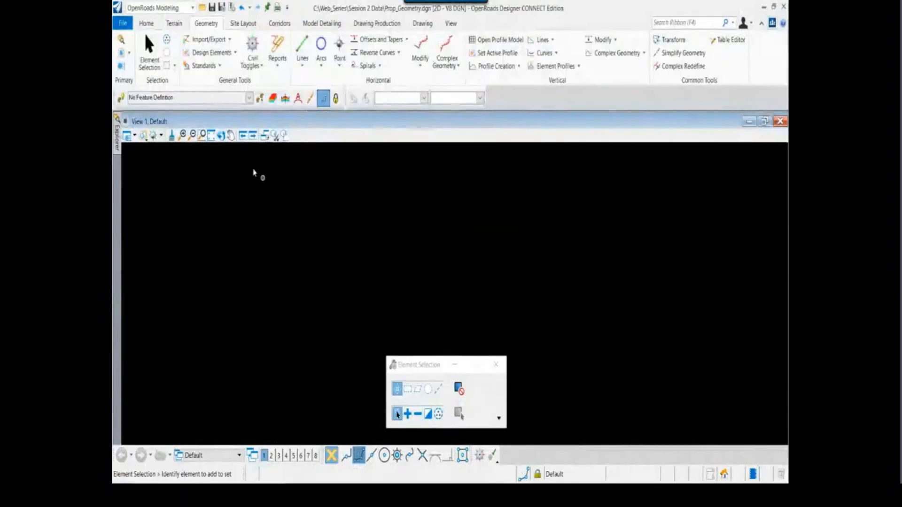
{"action": "left_click", "coordinate": [212, 136]}
{"action": "left_click_drag", "start_coordinate": [417, 399], "coordinate": [506, 241]}
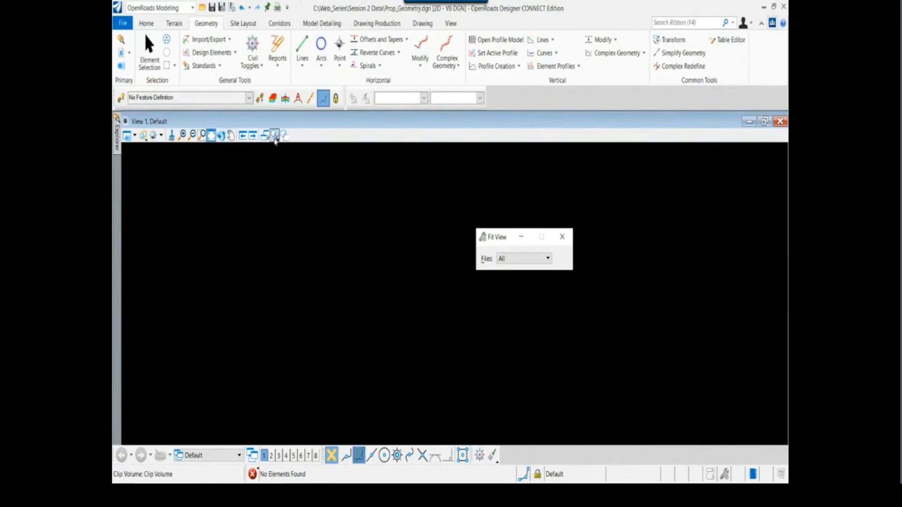
{"action": "left_click", "coordinate": [275, 136]}
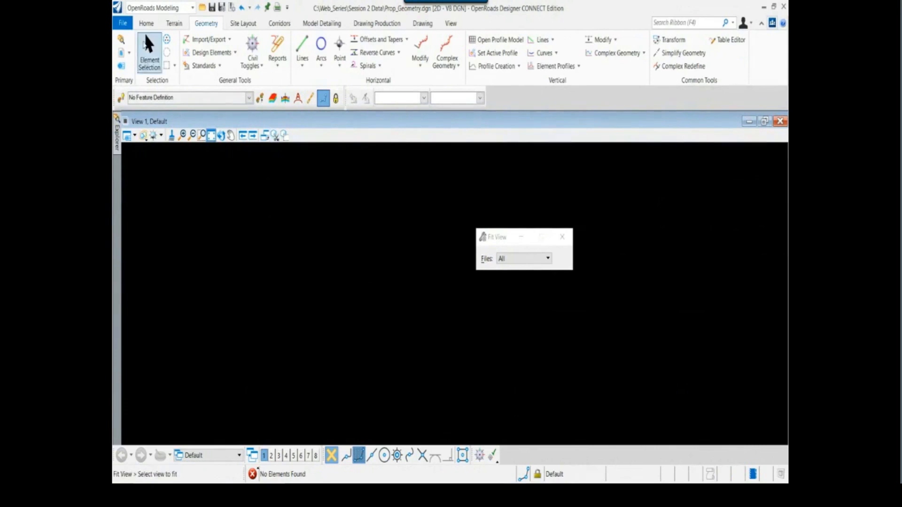
Start a reference attachment and select Hwy72_Survey_Basemap.dgn, Survey-Bridge-NB.dgn and Survey-Bridge-SB.dgn in the Survey folder
{"action": "left_click", "coordinate": [146, 24]}
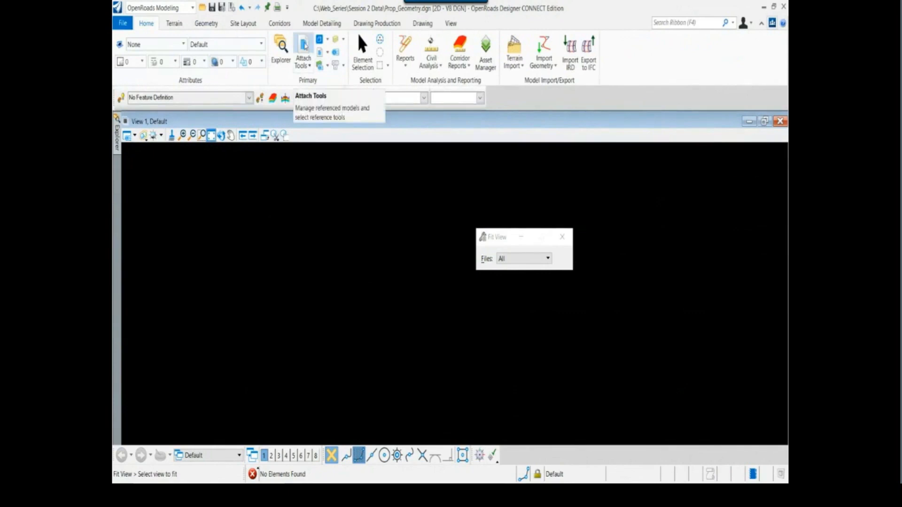
{"action": "left_click", "coordinate": [304, 46]}
{"action": "left_click_drag", "start_coordinate": [375, 91], "coordinate": [344, 112]}
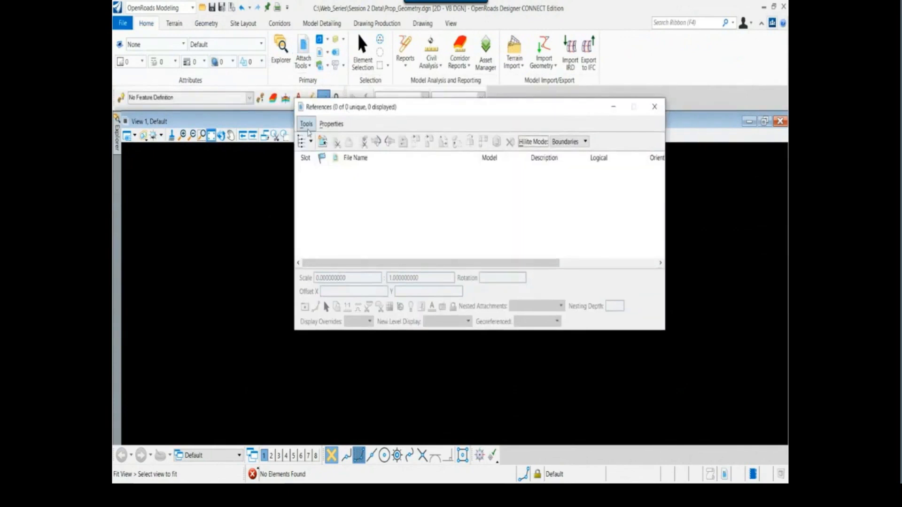
{"action": "left_click", "coordinate": [306, 124]}
{"action": "left_click", "coordinate": [310, 139]}
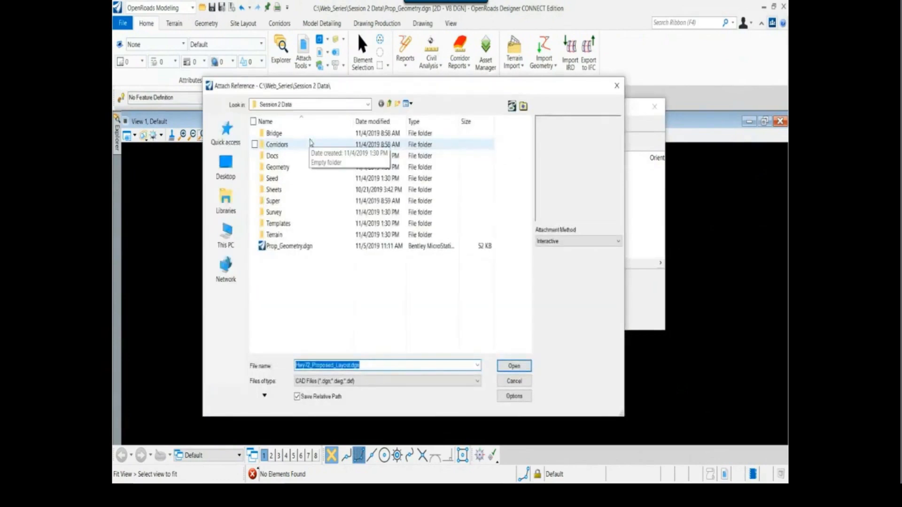
{"action": "double_click", "coordinate": [281, 213]}
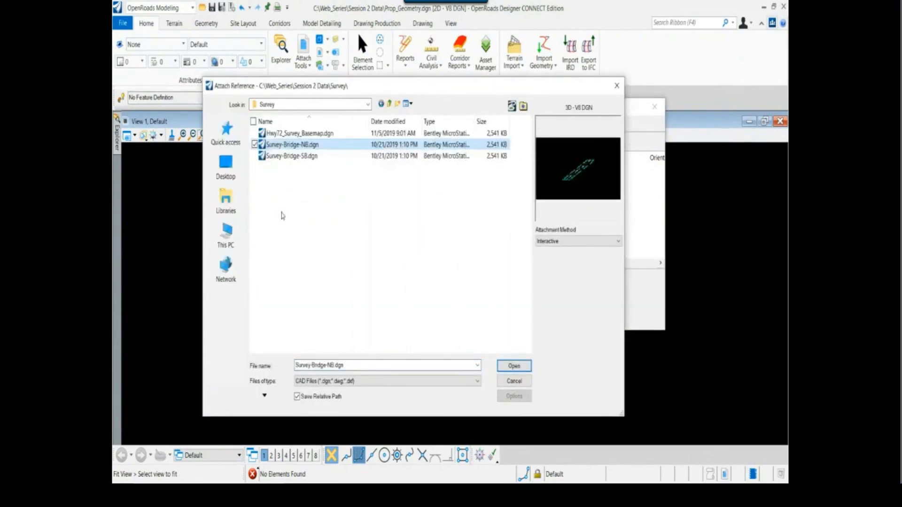
{"action": "left_click", "coordinate": [321, 135]}
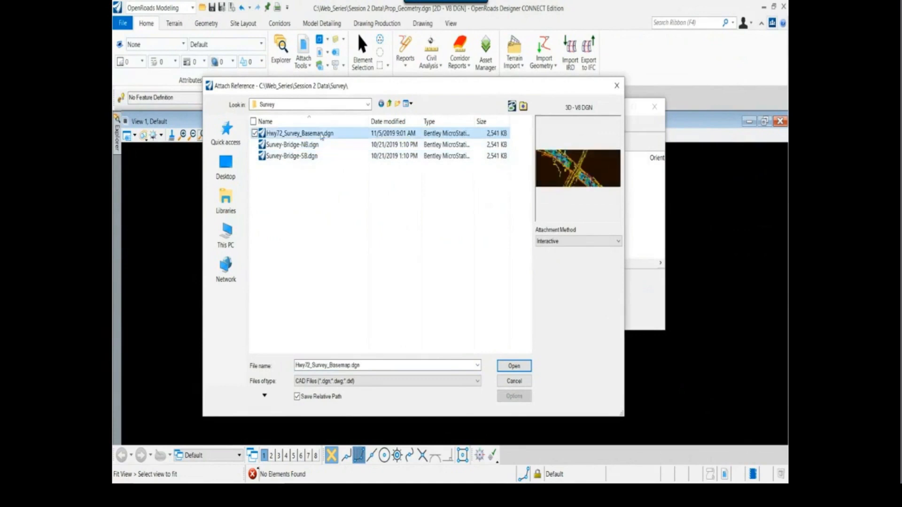
{"action": "left_click", "coordinate": [316, 155], "text": "shift"}
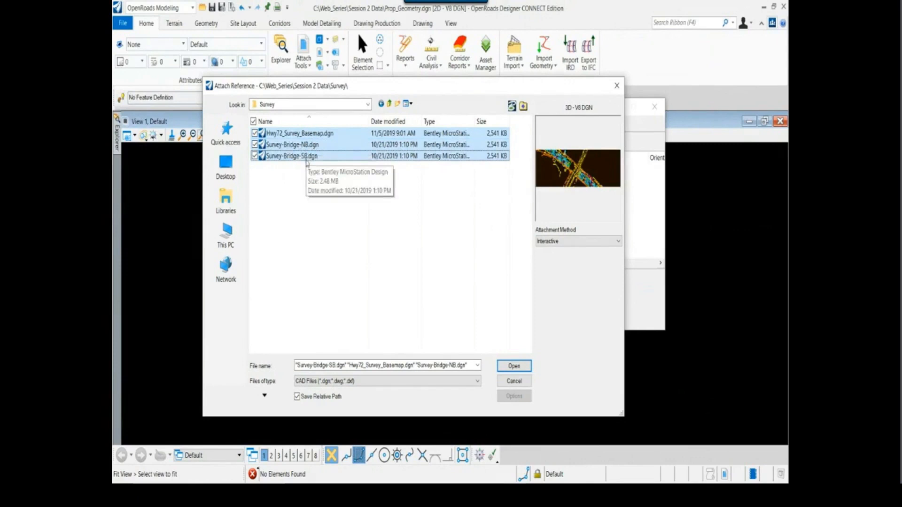
Attach the three selected survey files with the Coincident World method and fit the view to them
{"action": "left_click", "coordinate": [577, 241]}
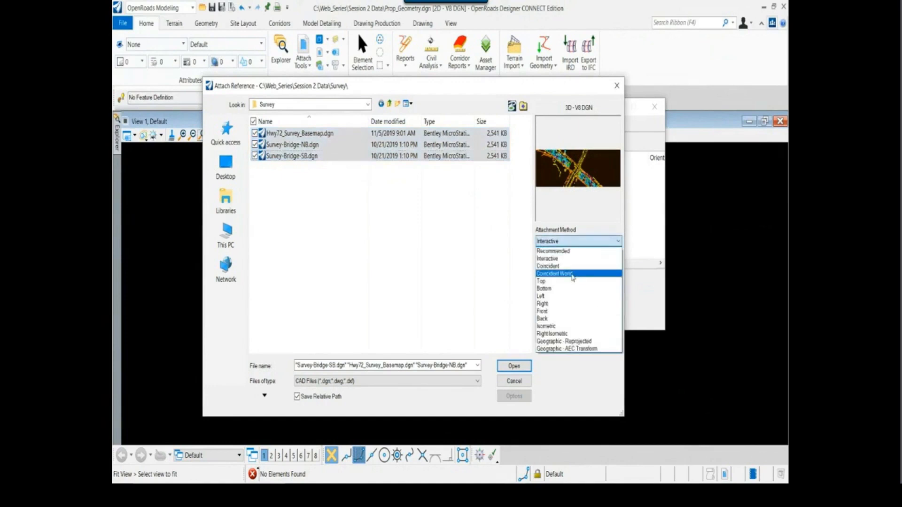
{"action": "left_click", "coordinate": [574, 274]}
{"action": "left_click", "coordinate": [515, 366]}
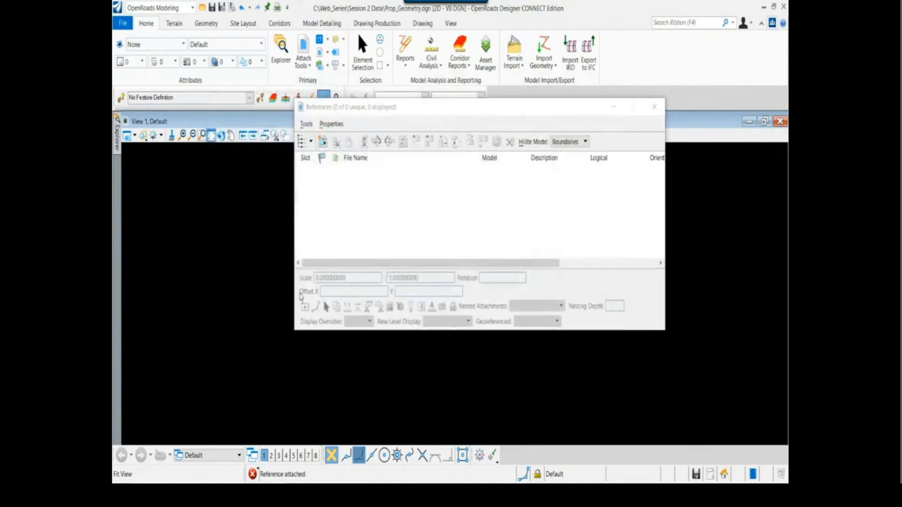
{"action": "left_click", "coordinate": [210, 138]}
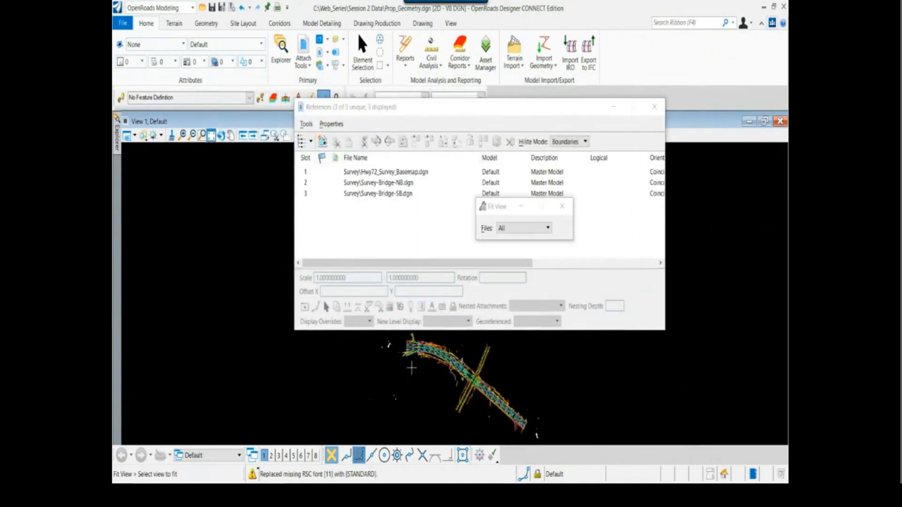
Switch the workflow from OpenRoads Modeling to Reality Modeling
{"action": "scroll", "coordinate": [439, 359], "scroll_direction": "up", "scroll_amount": 6}
{"action": "middle_click_drag", "start_coordinate": [457, 363], "coordinate": [316, 300]}
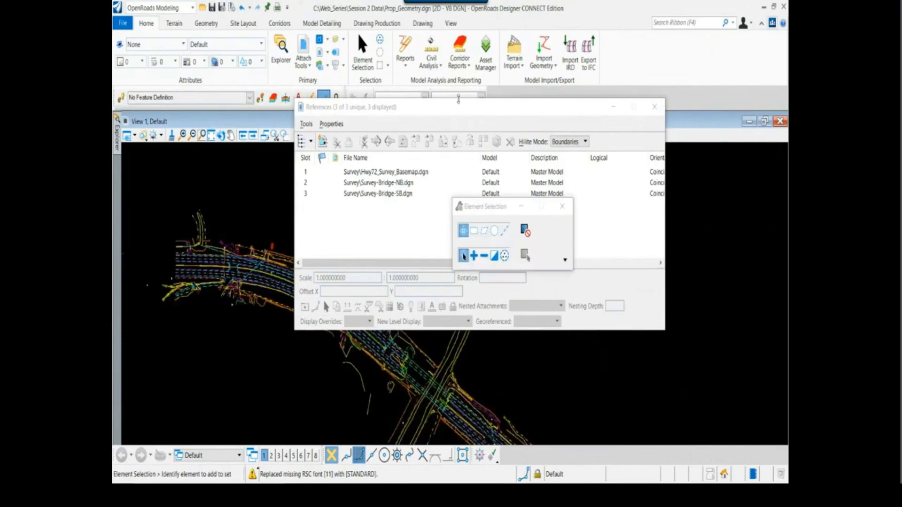
{"action": "left_click_drag", "start_coordinate": [458, 110], "coordinate": [515, 98]}
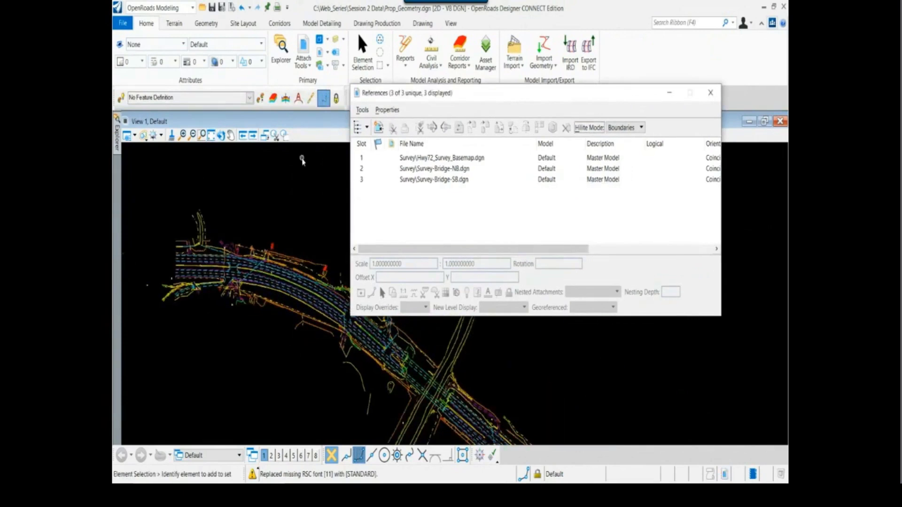
{"action": "left_click", "coordinate": [193, 10]}
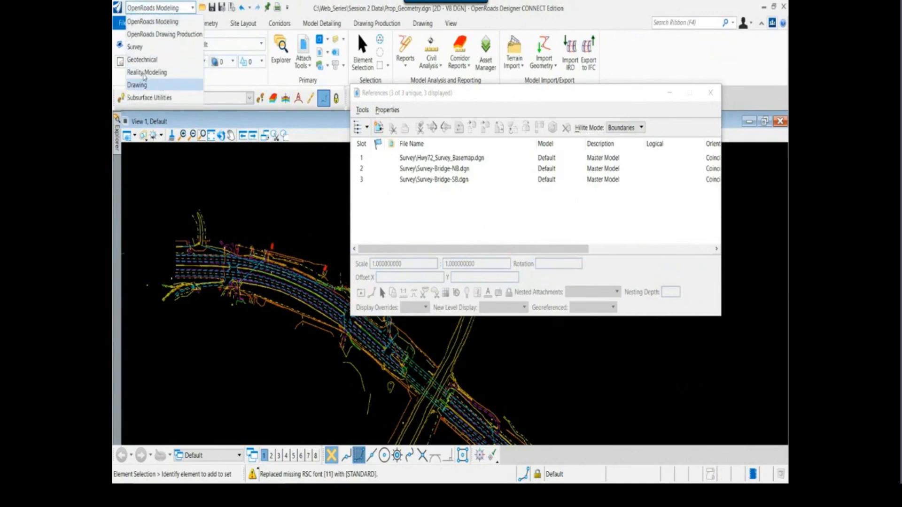
{"action": "left_click", "coordinate": [139, 85]}
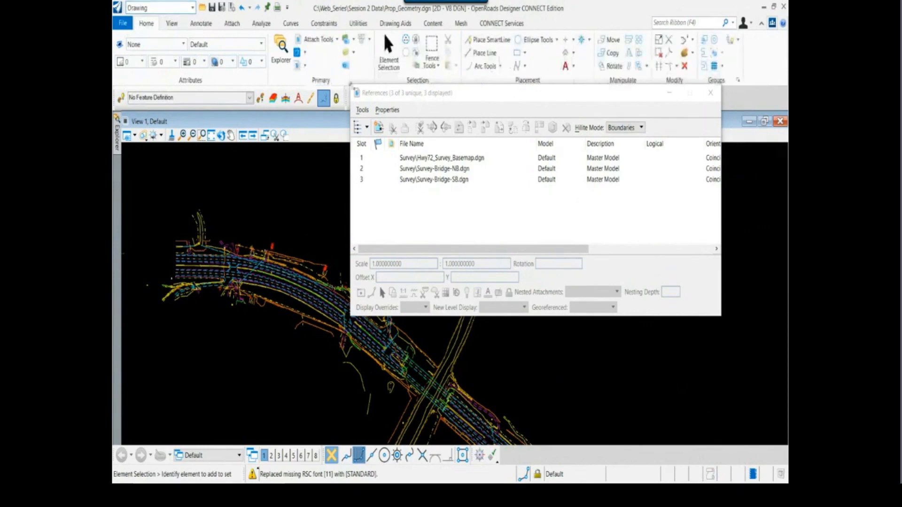
{"action": "left_click", "coordinate": [192, 7]}
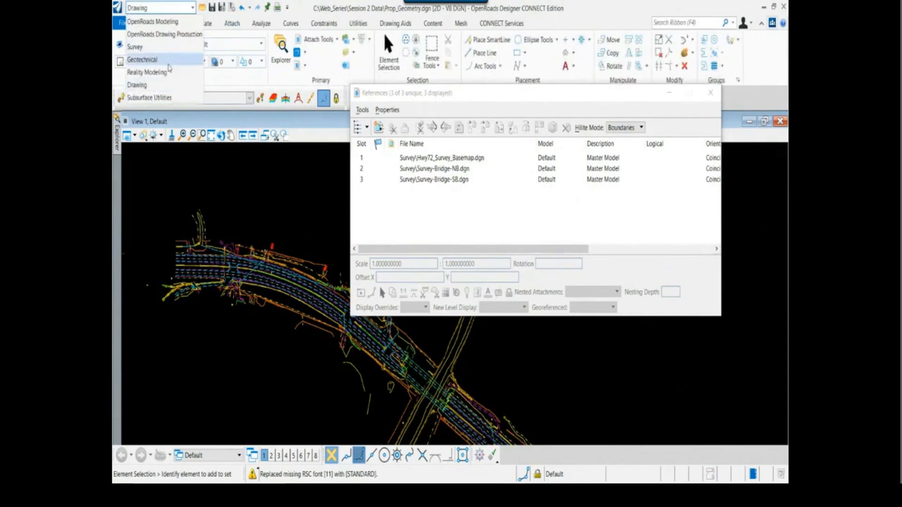
{"action": "left_click", "coordinate": [169, 74]}
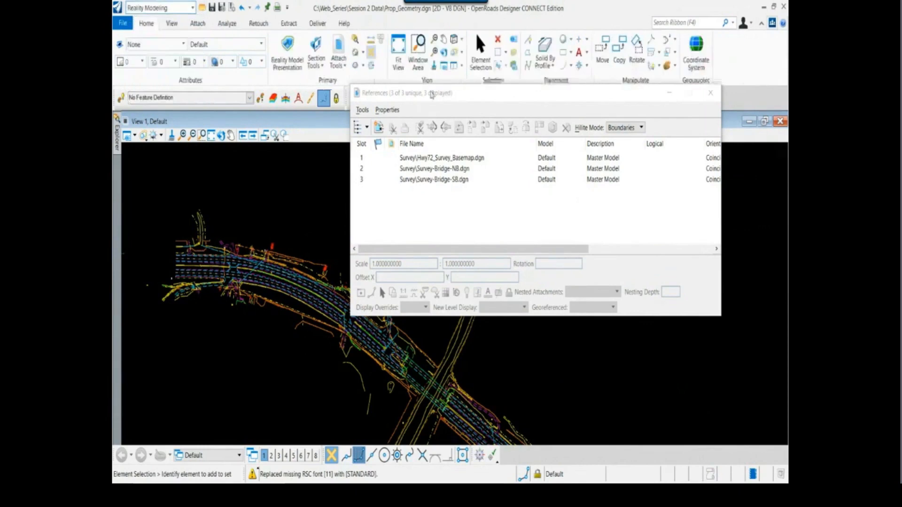
Check the geographic coordinate system assigned to the Prop_Geometry file
{"action": "left_click", "coordinate": [695, 51]}
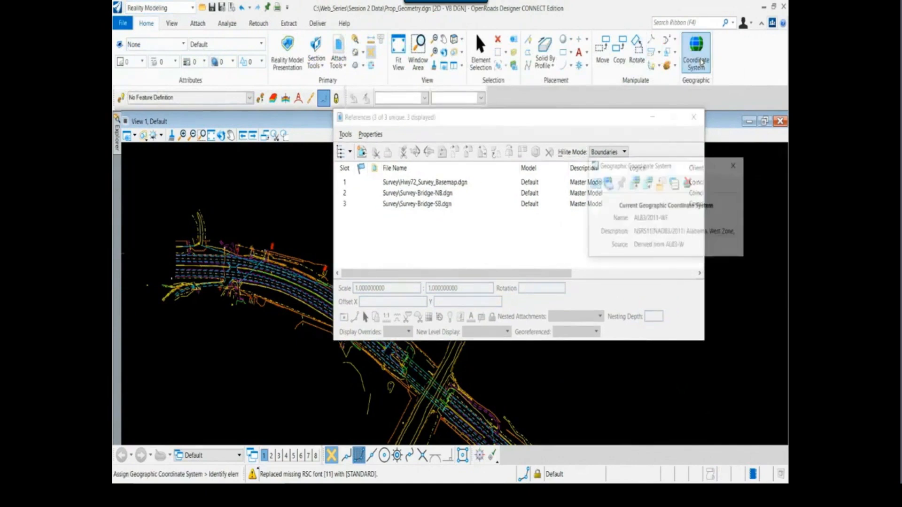
{"action": "left_click_drag", "start_coordinate": [671, 169], "coordinate": [278, 130]}
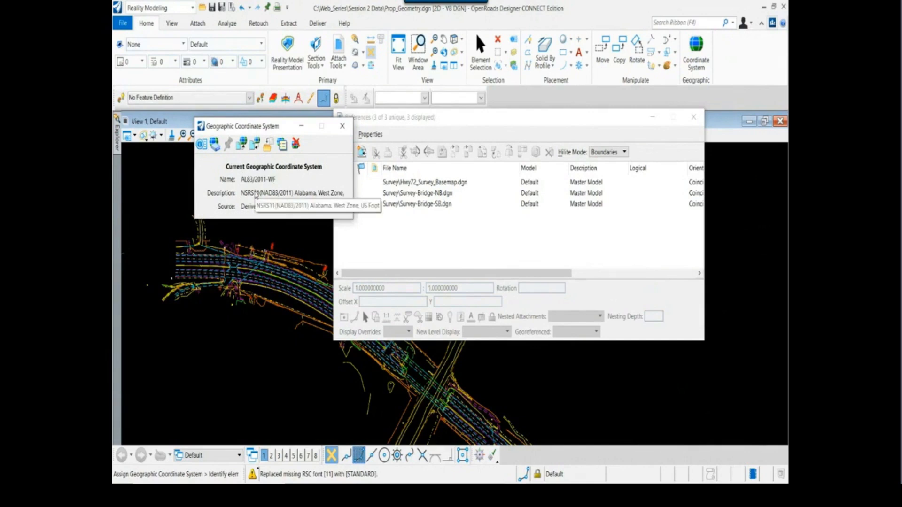
{"action": "left_click", "coordinate": [343, 126]}
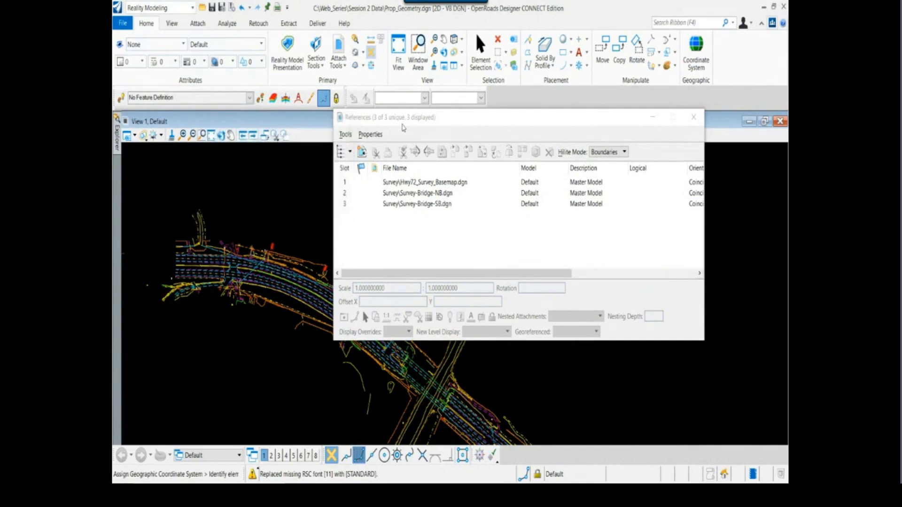
Attach Hwy72_TM_Existing.dgn from the Terrain folder as a reference with the Coincident World method
{"action": "left_click_drag", "start_coordinate": [402, 124], "coordinate": [427, 115]}
{"action": "scroll", "coordinate": [268, 263], "scroll_direction": "down", "scroll_amount": 4}
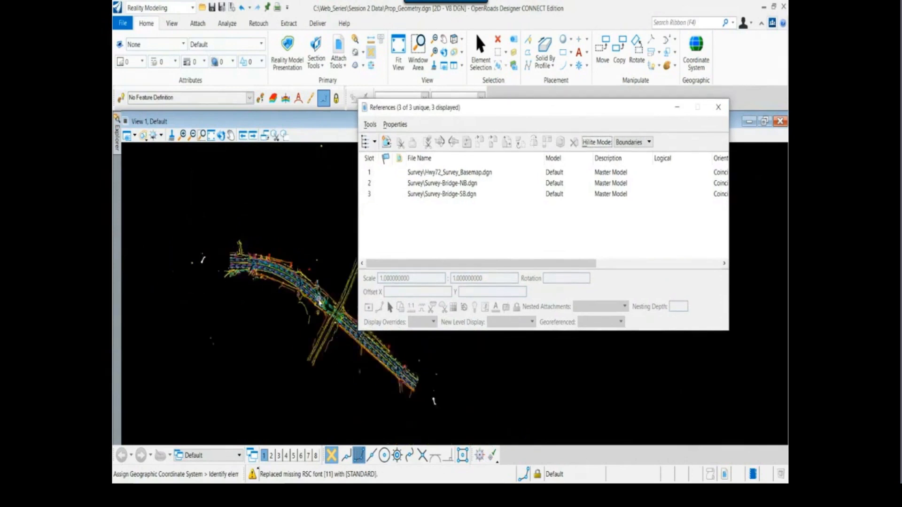
{"action": "scroll", "coordinate": [320, 300], "scroll_direction": "up", "scroll_amount": 4}
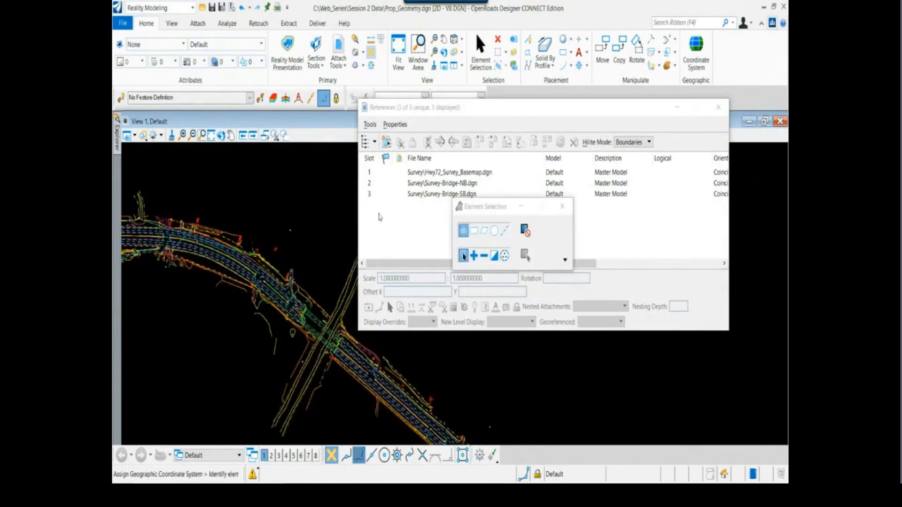
{"action": "left_click", "coordinate": [463, 109]}
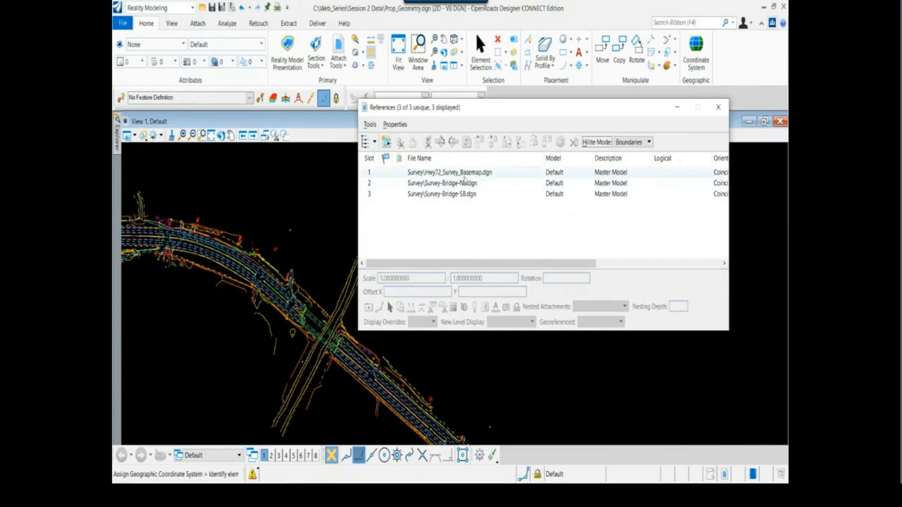
{"action": "left_click", "coordinate": [370, 124]}
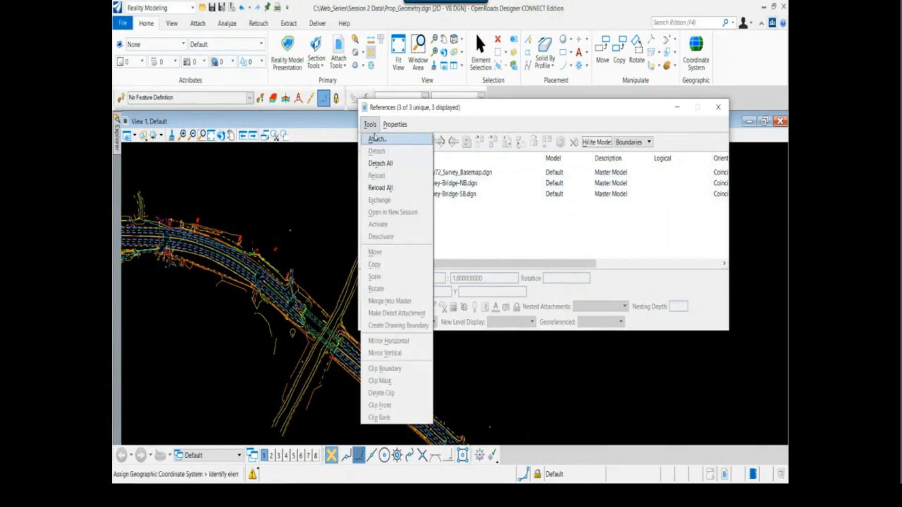
{"action": "left_click", "coordinate": [376, 139]}
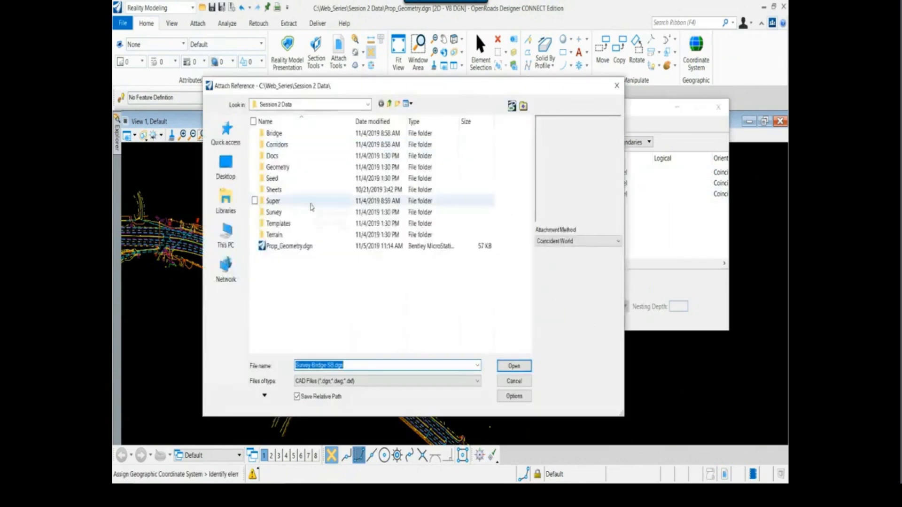
{"action": "double_click", "coordinate": [300, 235]}
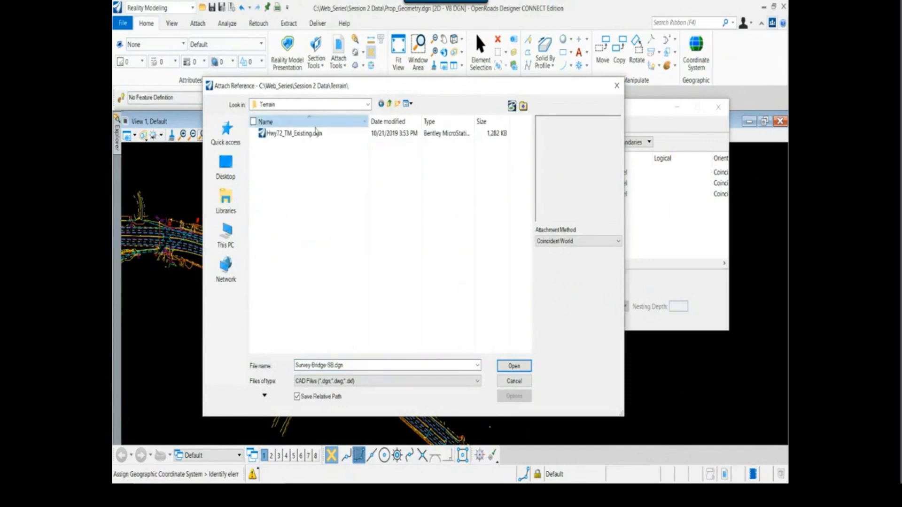
{"action": "left_click", "coordinate": [316, 133]}
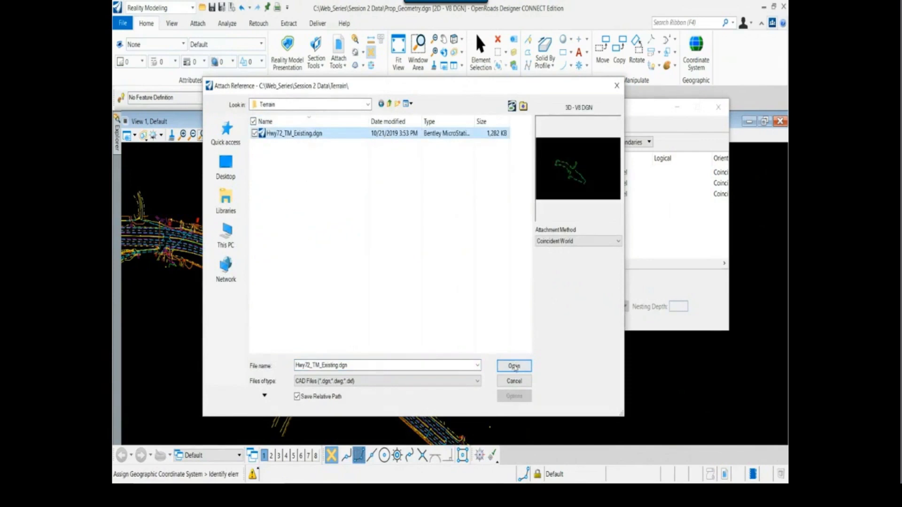
{"action": "left_click", "coordinate": [514, 366]}
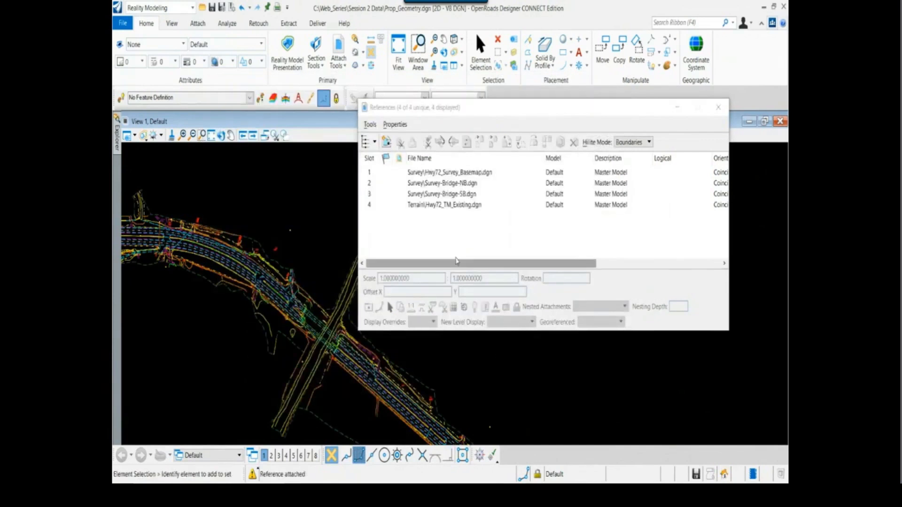
Highlight the boundary of the Hwy72_TM_Existing.dgn reference over the survey and close the references dialog
{"action": "left_click", "coordinate": [478, 207]}
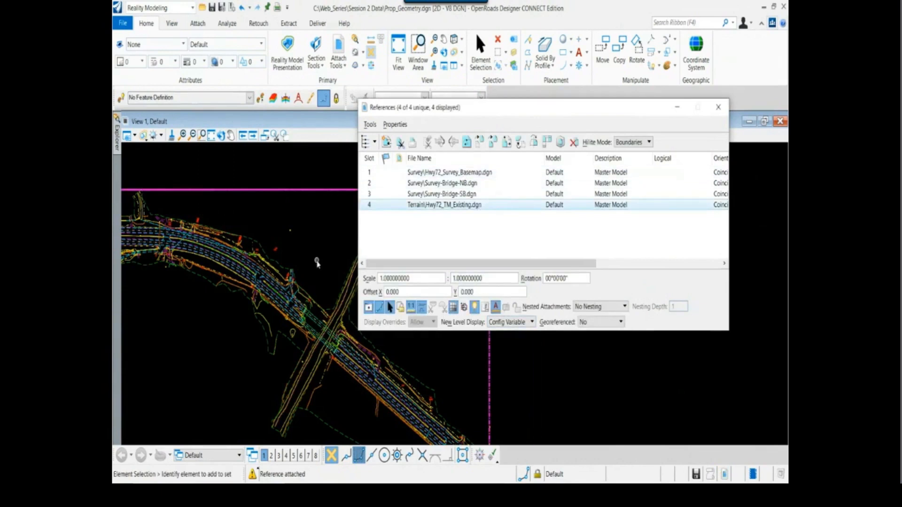
{"action": "left_click_drag", "start_coordinate": [434, 110], "coordinate": [494, 80]}
{"action": "middle_click_drag", "start_coordinate": [318, 264], "coordinate": [347, 254]}
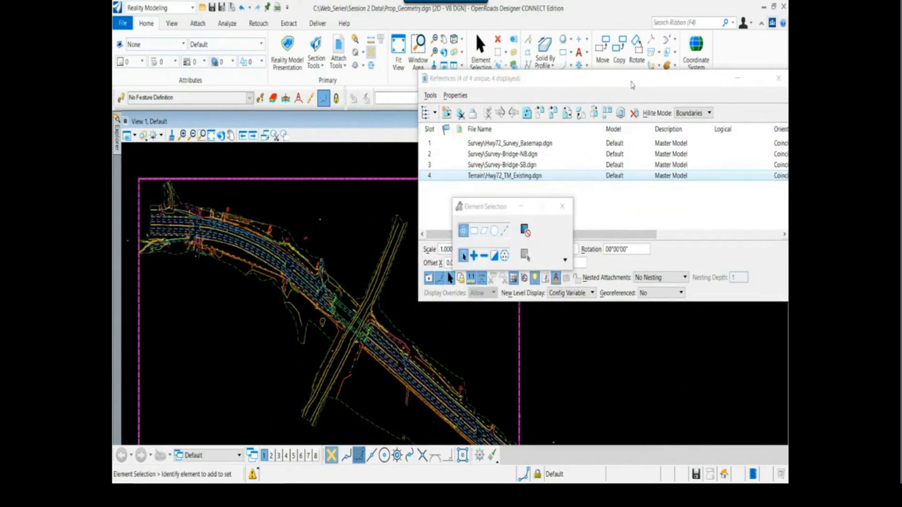
{"action": "left_click_drag", "start_coordinate": [632, 85], "coordinate": [588, 86]}
{"action": "left_click", "coordinate": [724, 76]}
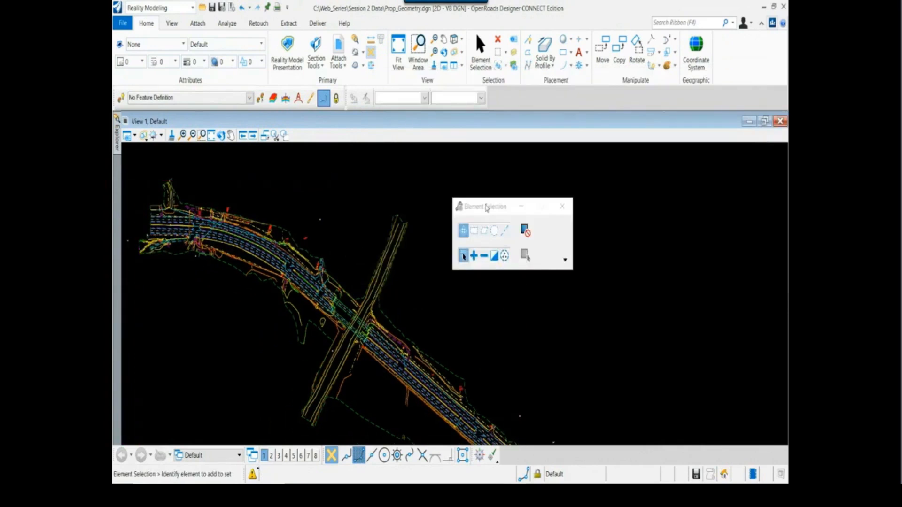
Examine the survey linework at the western end of Hwy 72 and the existing centerline monument beyond it
{"action": "left_click_drag", "start_coordinate": [480, 205], "coordinate": [539, 191]}
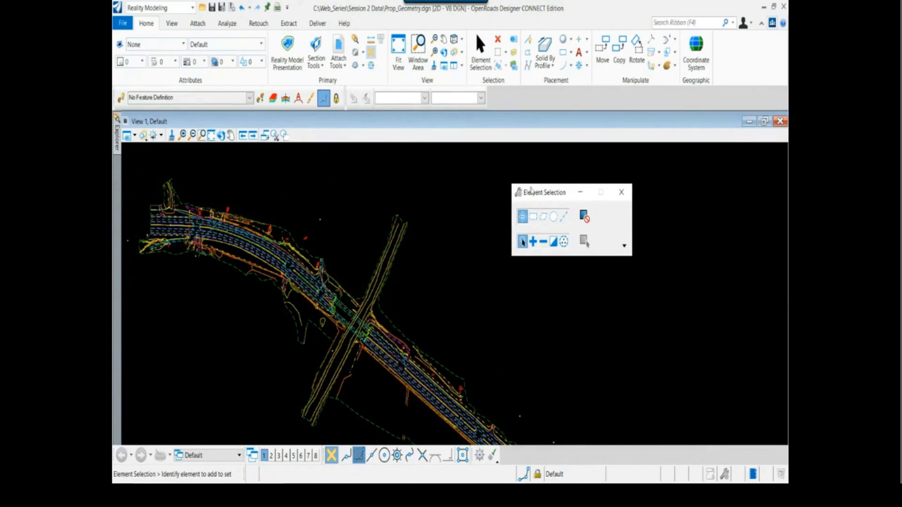
{"action": "mouse_move", "coordinate": [262, 273]}
{"action": "middle_mouse_down"}
{"action": "mouse_move", "coordinate": [338, 270]}
{"action": "mouse_move", "coordinate": [361, 281]}
{"action": "middle_mouse_up"}
{"action": "scroll", "coordinate": [248, 230], "scroll_direction": "up", "scroll_amount": 3}
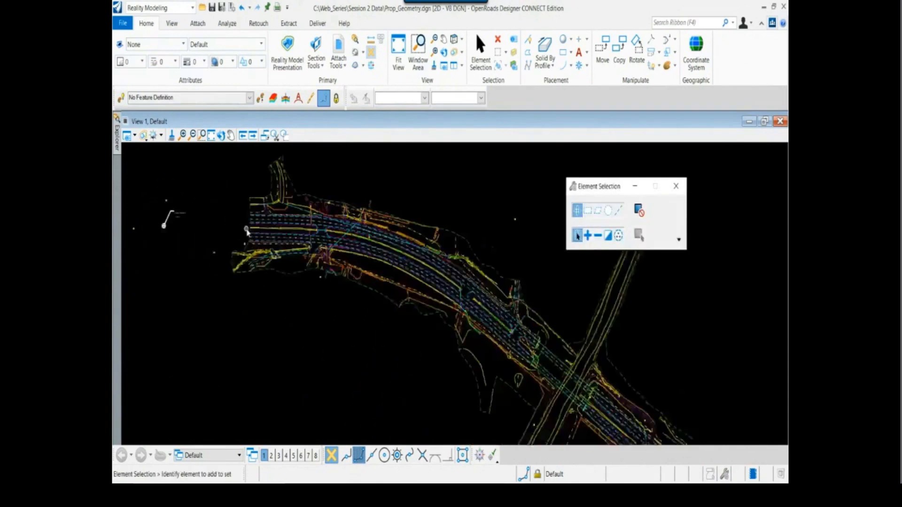
{"action": "mouse_move", "coordinate": [331, 333]}
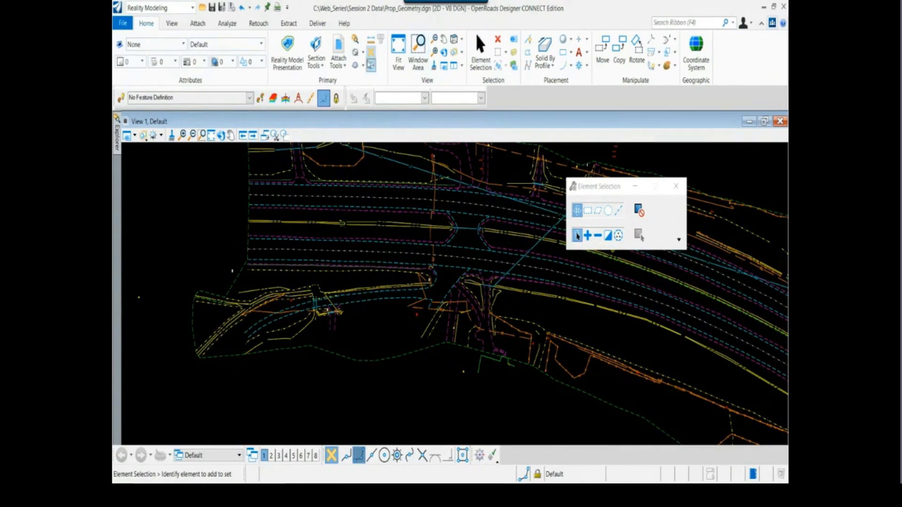
{"action": "scroll", "coordinate": [392, 316], "scroll_direction": "down", "scroll_amount": 3}
{"action": "middle_click_drag", "start_coordinate": [482, 349], "coordinate": [419, 330]}
{"action": "left_click_drag", "start_coordinate": [585, 192], "coordinate": [630, 184]}
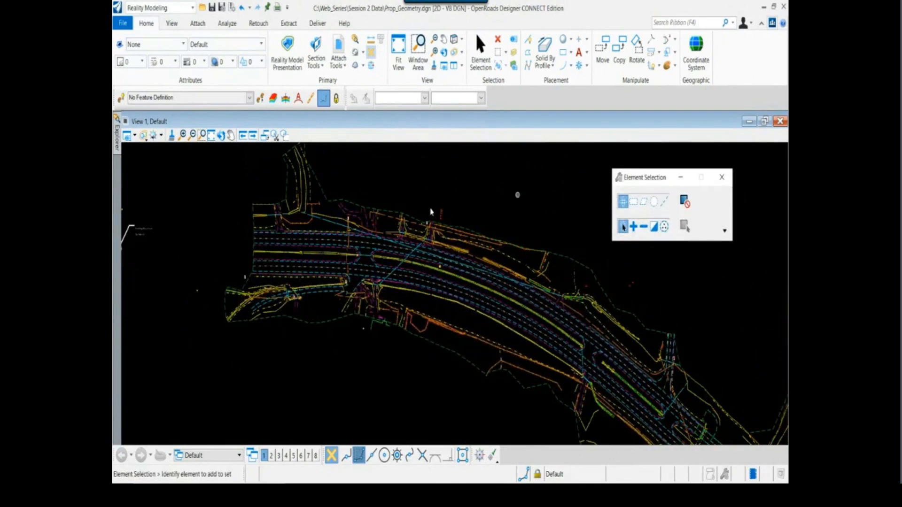
{"action": "middle_click_drag", "start_coordinate": [200, 272], "coordinate": [236, 270]}
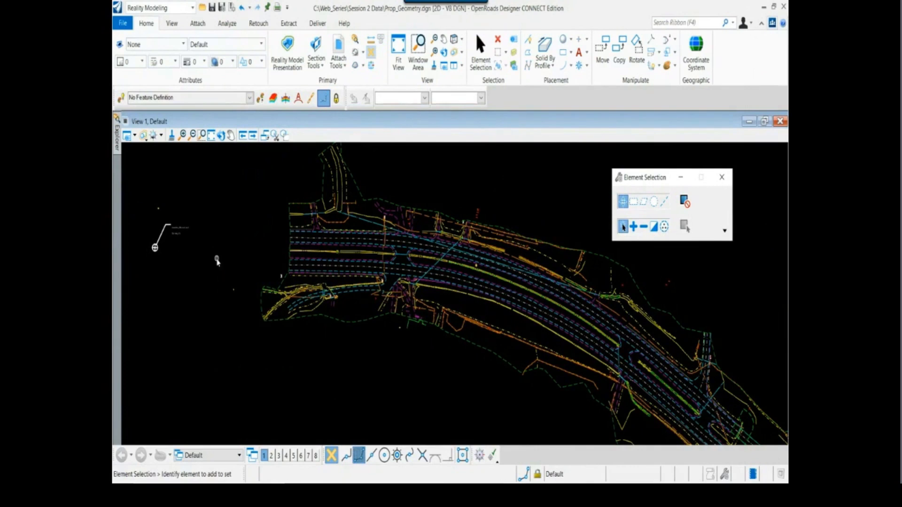
{"action": "scroll", "coordinate": [183, 260], "scroll_direction": "up", "scroll_amount": 3}
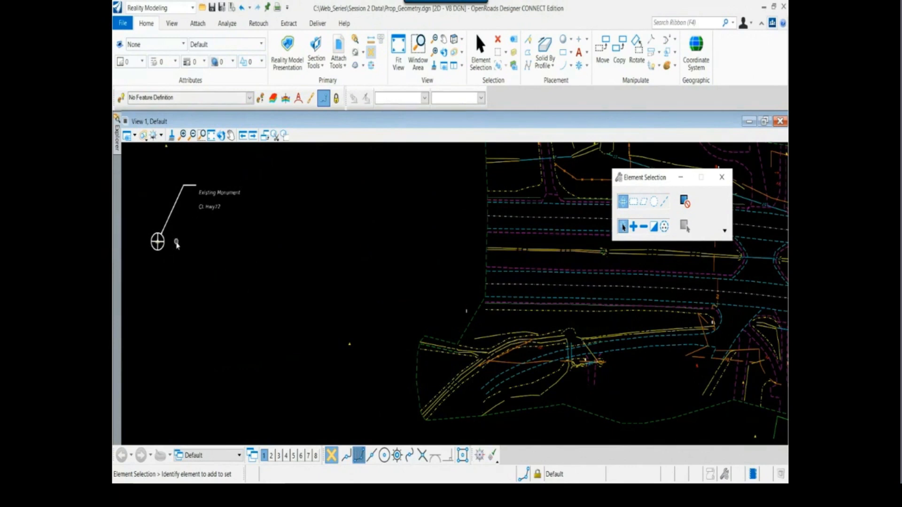
Examine the existing monument at the southeastern end of Hwy 72 and return to the western one
{"action": "scroll", "coordinate": [177, 246], "scroll_direction": "down", "scroll_amount": 6}
{"action": "middle_click_drag", "start_coordinate": [454, 350], "coordinate": [267, 189]}
{"action": "scroll", "coordinate": [266, 189], "scroll_direction": "down", "scroll_amount": 3}
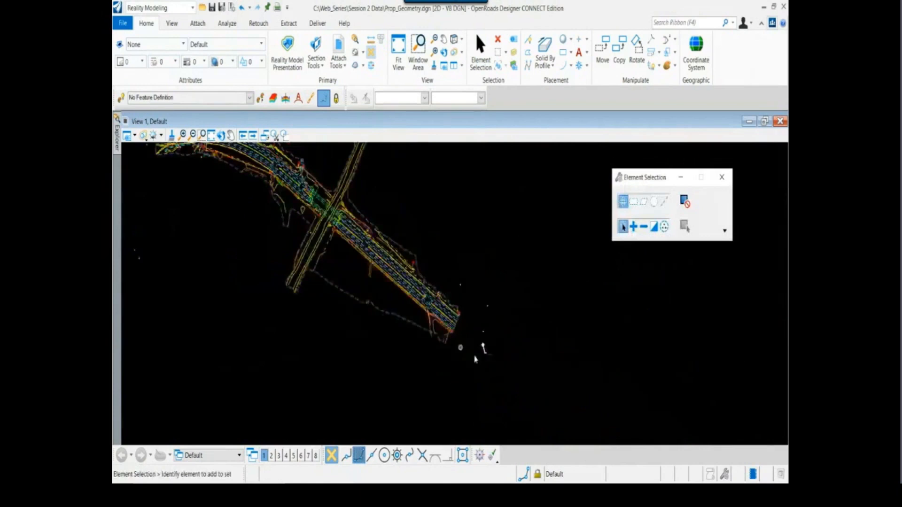
{"action": "scroll", "coordinate": [474, 357], "scroll_direction": "up", "scroll_amount": 4}
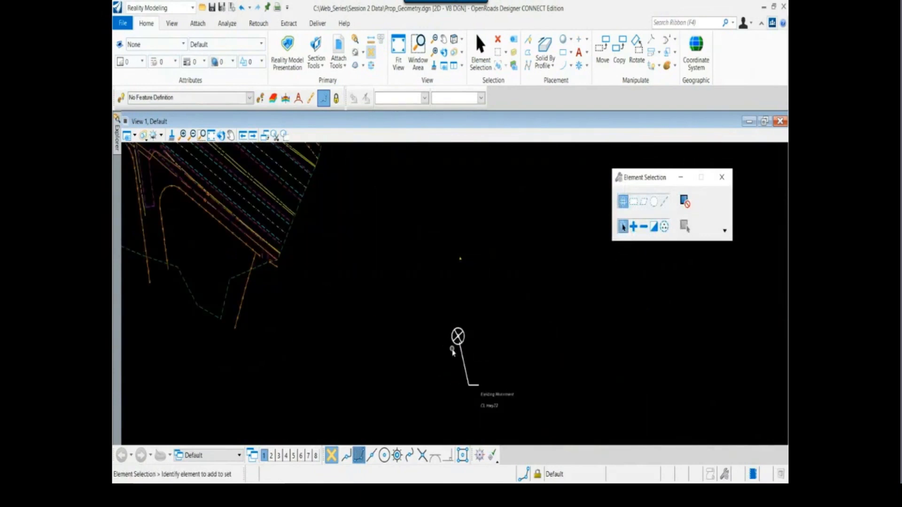
{"action": "scroll", "coordinate": [455, 357], "scroll_direction": "down", "scroll_amount": 5}
{"action": "middle_click_drag", "start_coordinate": [459, 362], "coordinate": [576, 413]}
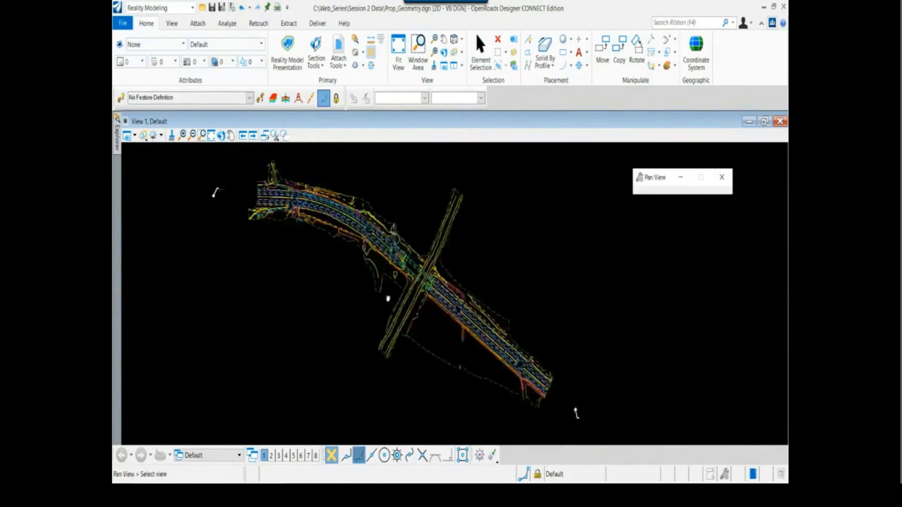
{"action": "scroll", "coordinate": [233, 201], "scroll_direction": "up", "scroll_amount": 6}
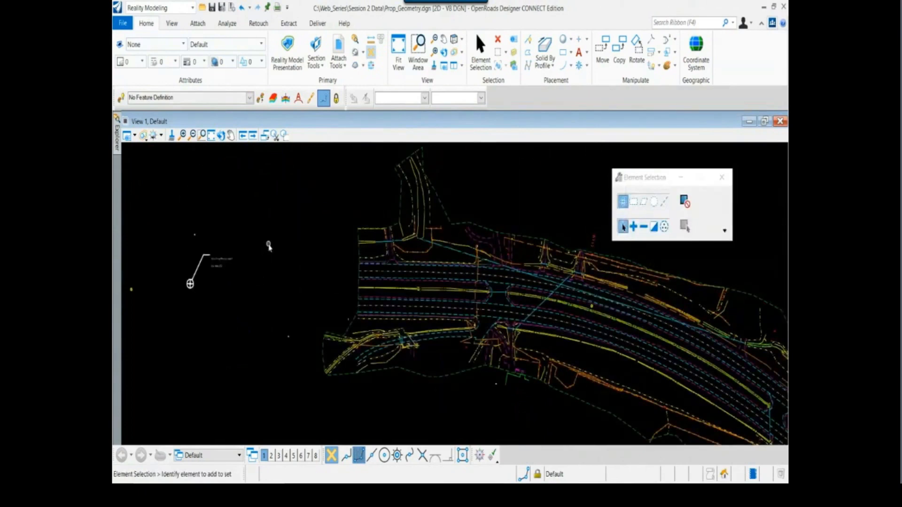
{"action": "left_click_drag", "start_coordinate": [635, 182], "coordinate": [624, 155]}
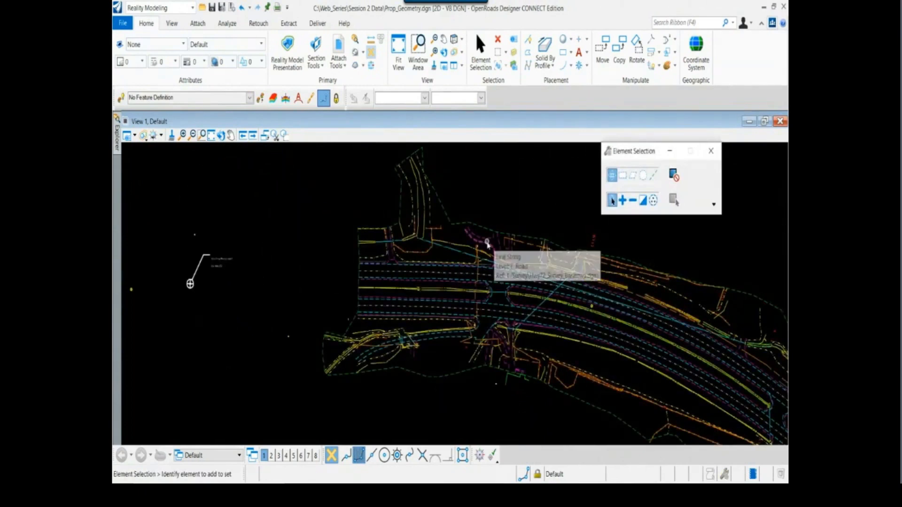
Switch to the HWY72 Centerline.pdf report in Adobe Acrobat and read the stations and coordinates of its first linear and circular elements
{"action": "key", "text": "alt+Tab"}
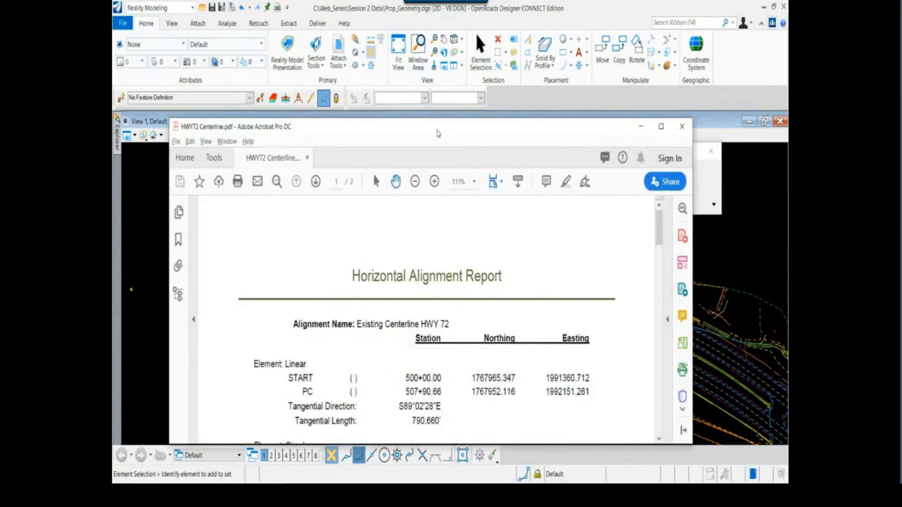
{"action": "left_click_drag", "start_coordinate": [438, 134], "coordinate": [496, 68]}
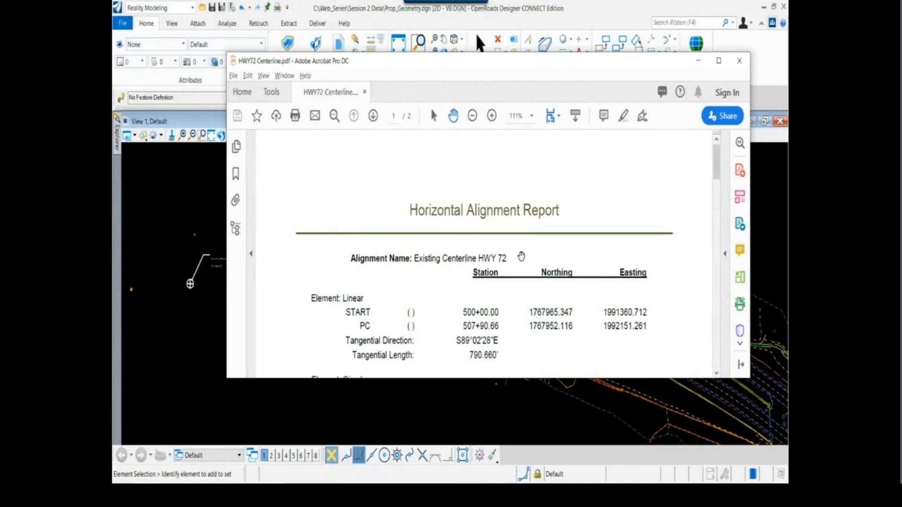
{"action": "scroll", "coordinate": [517, 252], "scroll_direction": "down", "scroll_amount": 2}
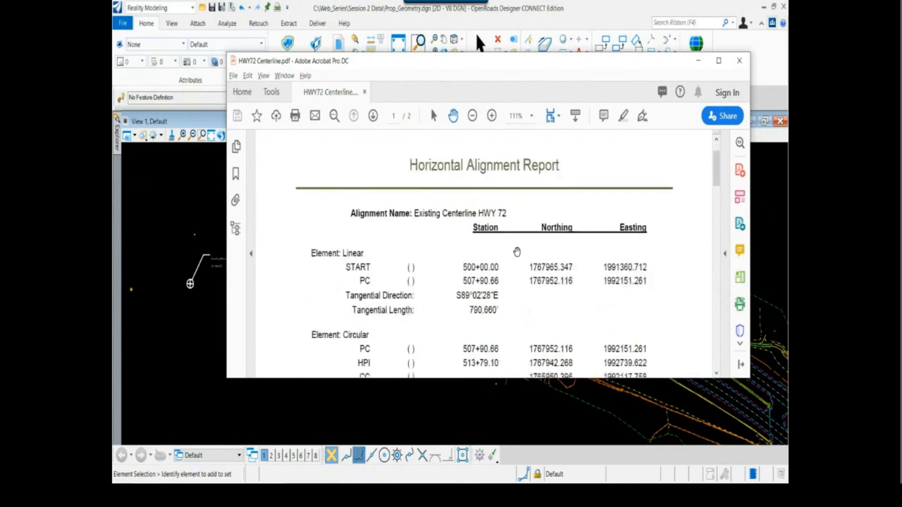
{"action": "scroll", "coordinate": [516, 252], "scroll_direction": "down", "scroll_amount": 2}
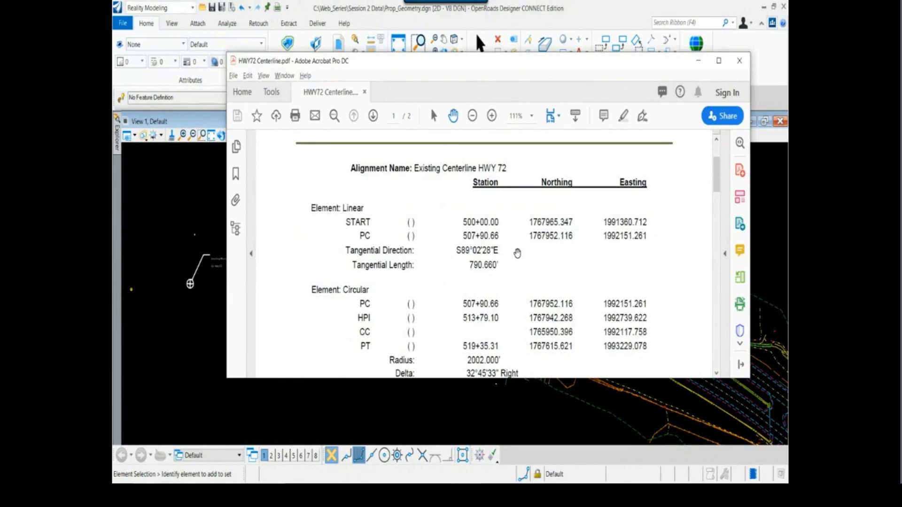
{"action": "scroll", "coordinate": [510, 275], "scroll_direction": "up", "scroll_amount": 3}
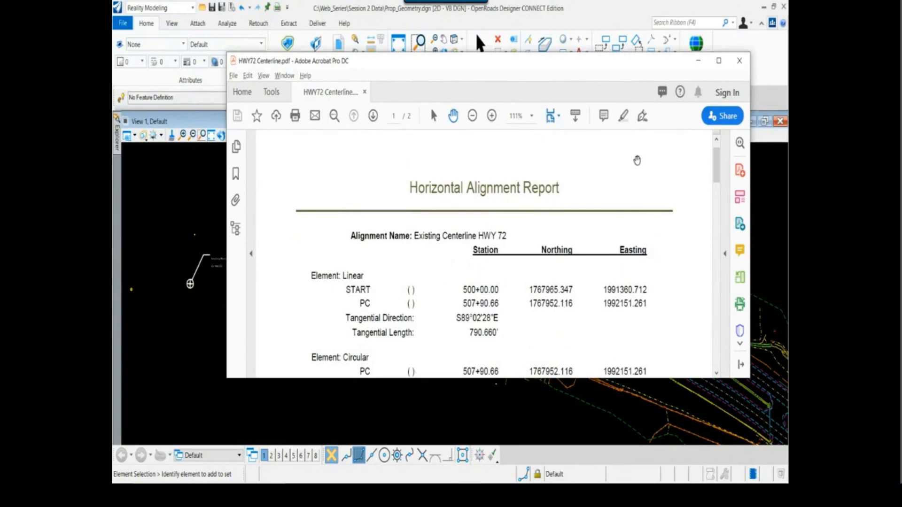
Return to OpenRoads Designer at the western monument and switch to the geometry tools of the OpenRoads Modeling workflow
{"action": "key", "text": "alt+Tab"}
{"action": "scroll", "coordinate": [199, 297], "scroll_direction": "up", "scroll_amount": 4}
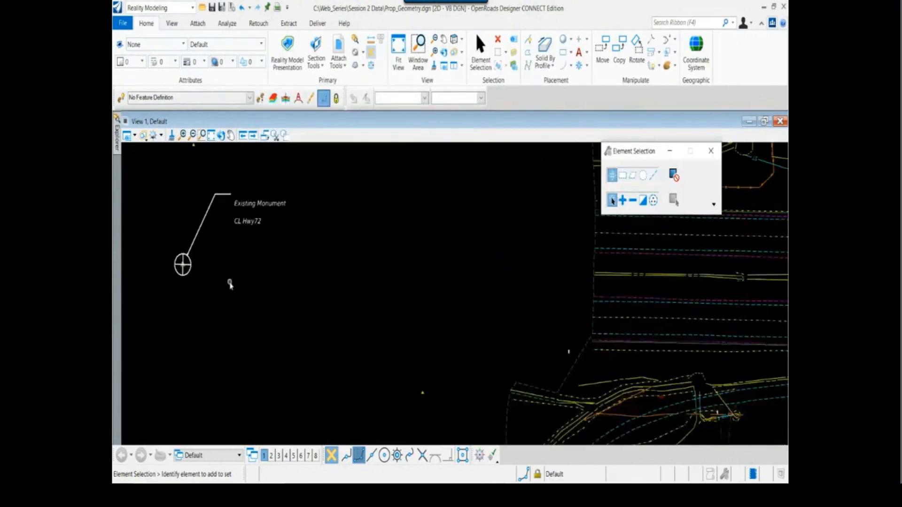
{"action": "middle_click_drag", "start_coordinate": [229, 282], "coordinate": [261, 334]}
{"action": "right_click", "coordinate": [261, 334]}
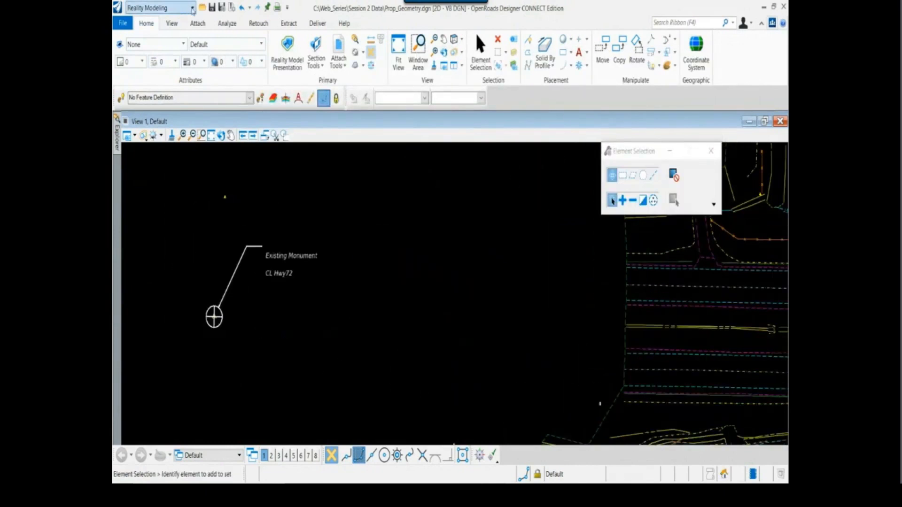
{"action": "left_click", "coordinate": [188, 7]}
{"action": "left_click", "coordinate": [182, 22]}
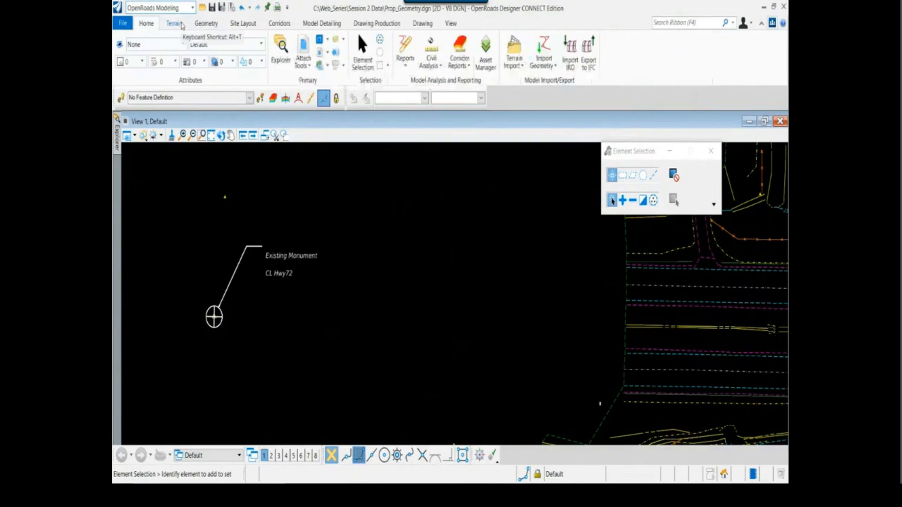
{"action": "left_click_drag", "start_coordinate": [627, 153], "coordinate": [566, 400]}
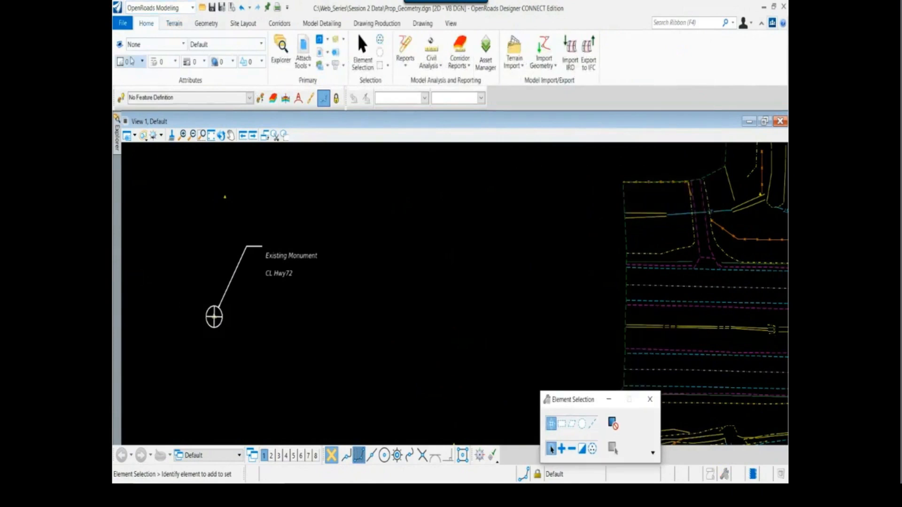
{"action": "left_click", "coordinate": [206, 23]}
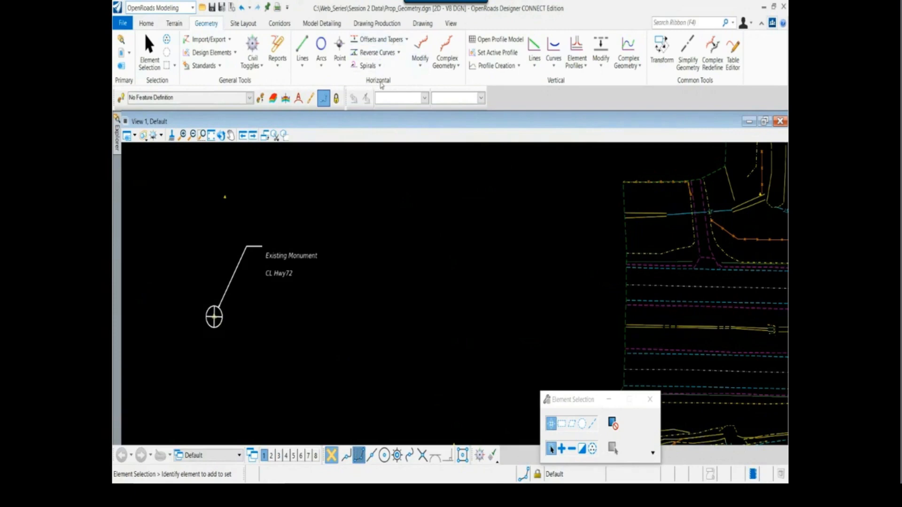
Undock the Feature Definition Toggle Bar, look up its command among the standards tools, and dock it again beside the design standards bar
{"action": "left_click", "coordinate": [308, 48]}
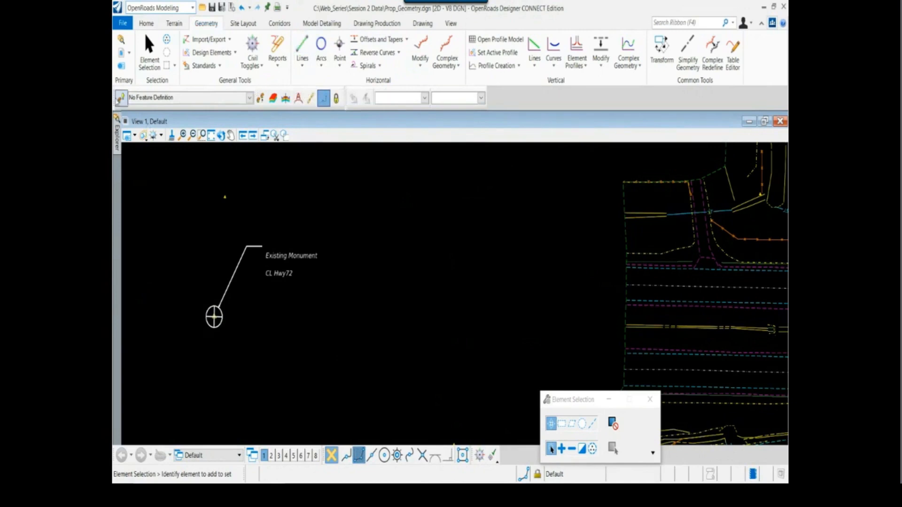
{"action": "left_click_drag", "start_coordinate": [117, 102], "coordinate": [151, 172]}
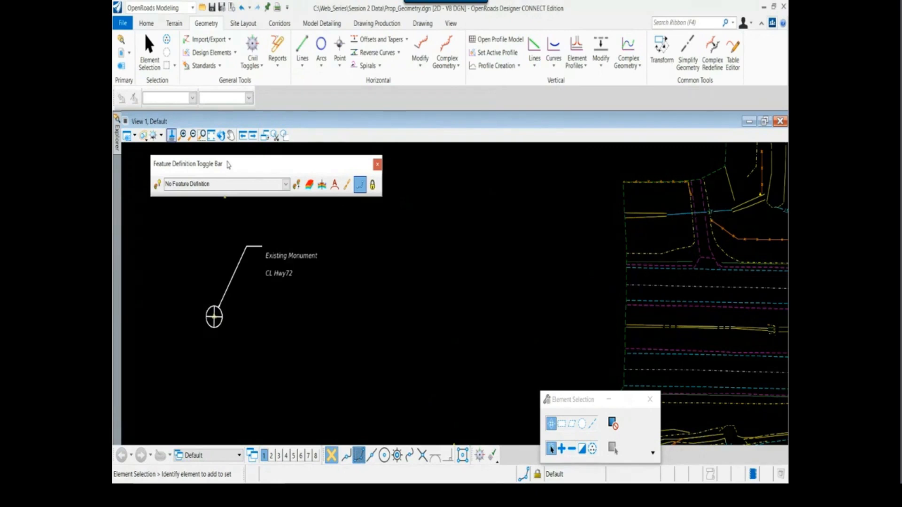
{"action": "left_click", "coordinate": [235, 53]}
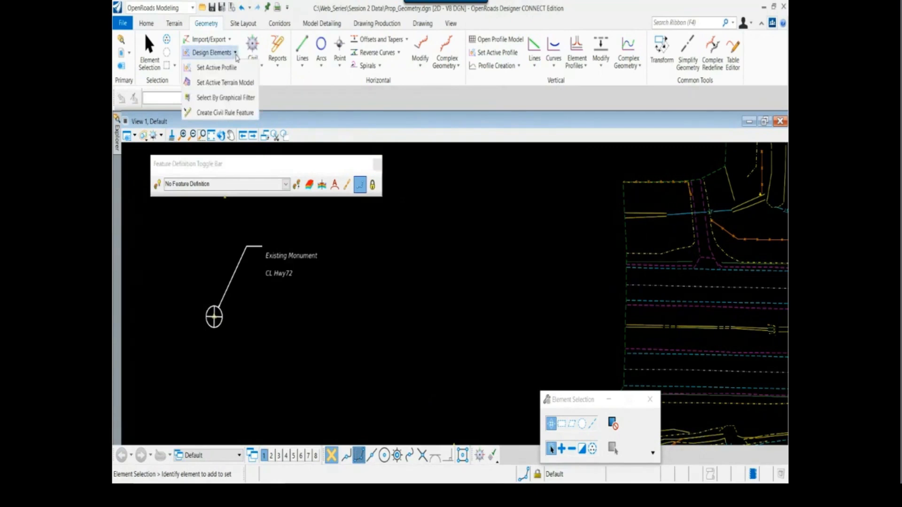
{"action": "left_click", "coordinate": [273, 78]}
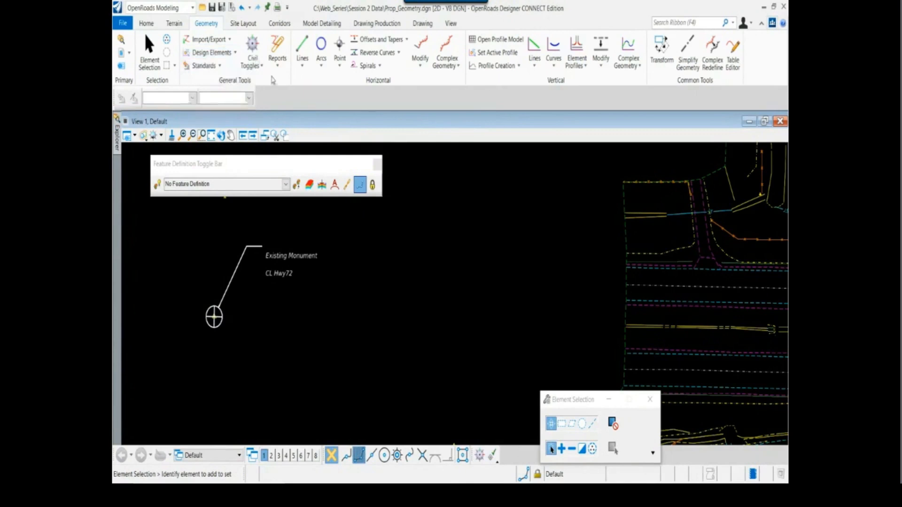
{"action": "left_click", "coordinate": [220, 67]}
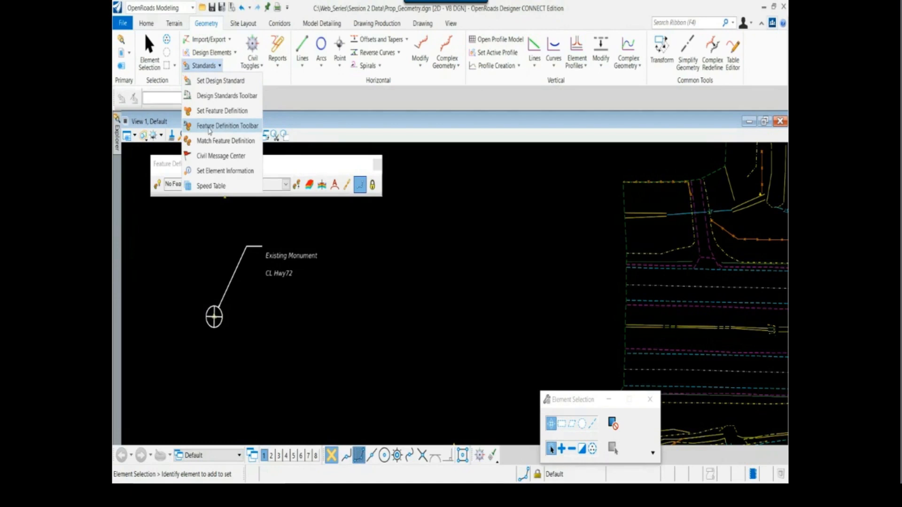
{"action": "left_click", "coordinate": [311, 120]}
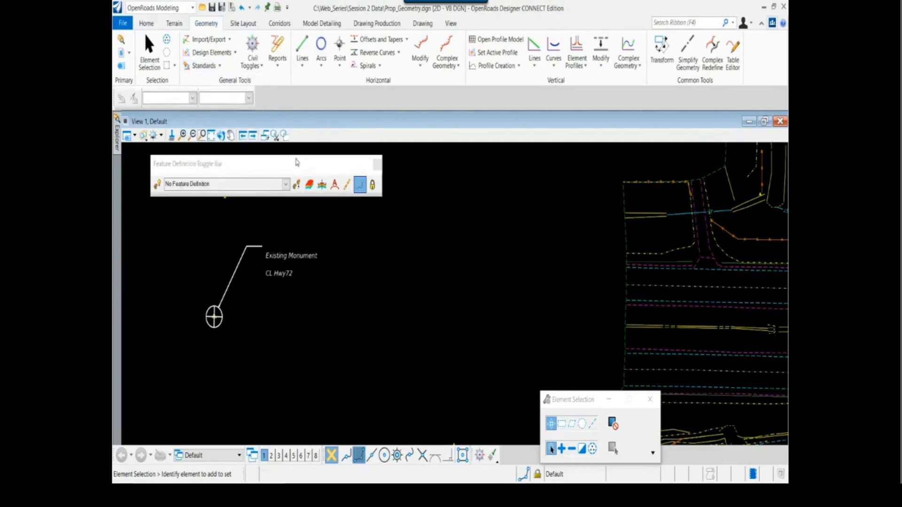
{"action": "left_click_drag", "start_coordinate": [293, 160], "coordinate": [308, 89]}
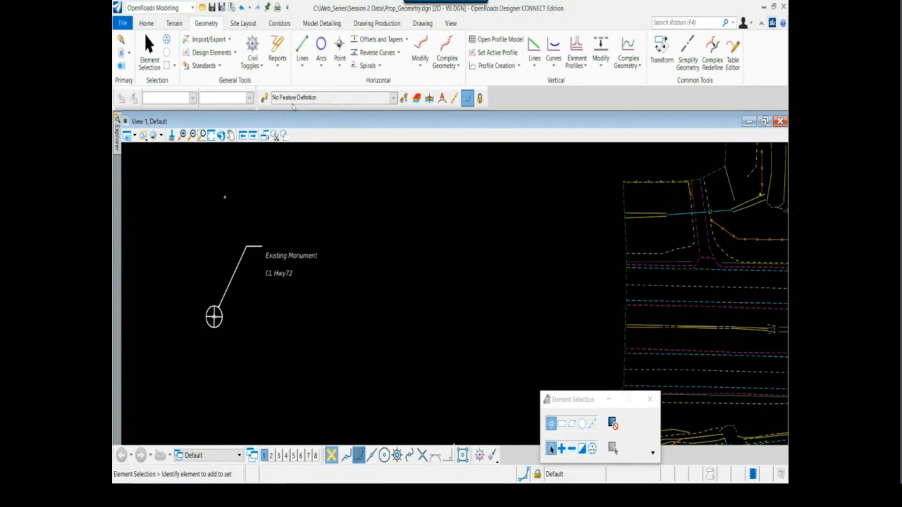
Turn on Use Active Feature Definition and set the active feature definition to Geom_Baseline from Alignment, Preliminary Planning
{"action": "left_click", "coordinate": [265, 98]}
{"action": "left_click", "coordinate": [393, 99]}
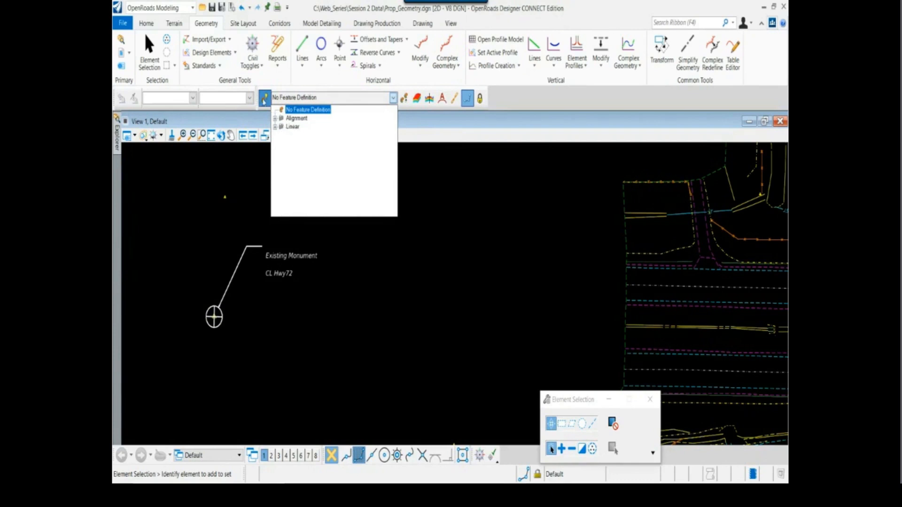
{"action": "left_click", "coordinate": [276, 118]}
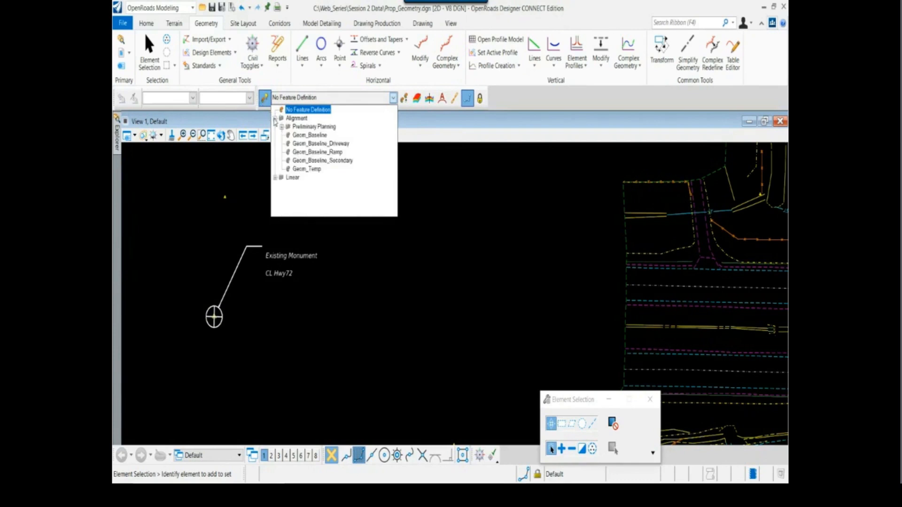
{"action": "left_click", "coordinate": [309, 136]}
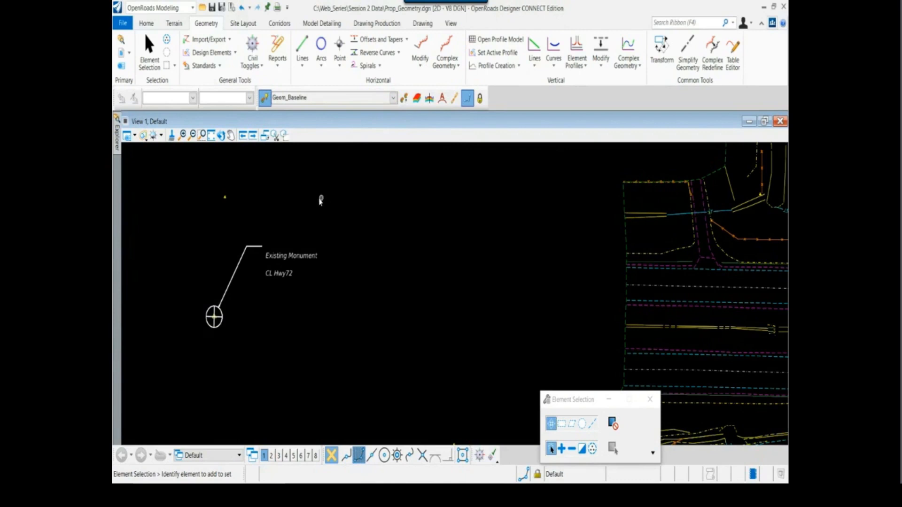
Start a line between points at the center of the western Hwy72 existing monument, using the intersection snap
{"action": "scroll", "coordinate": [319, 199], "scroll_direction": "down", "scroll_amount": 1}
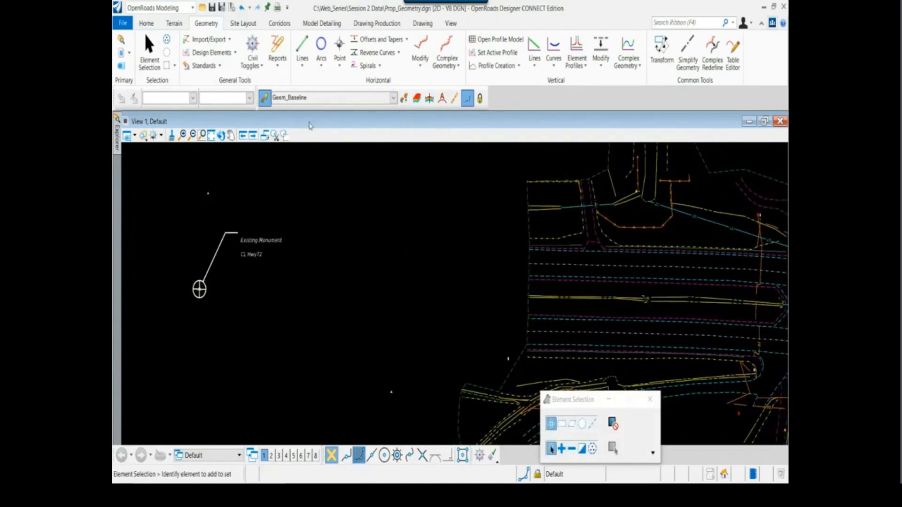
{"action": "left_click", "coordinate": [303, 47]}
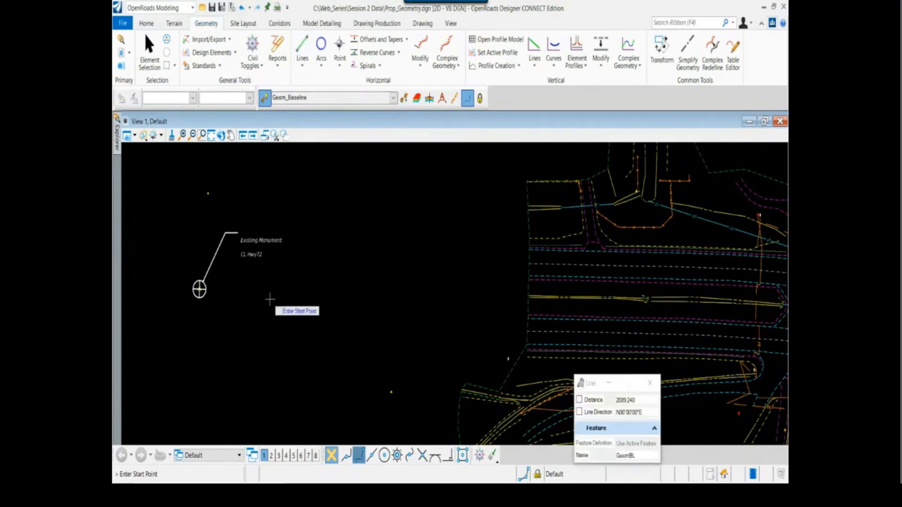
{"action": "scroll", "coordinate": [205, 290], "scroll_direction": "up", "scroll_amount": 3}
{"action": "scroll", "coordinate": [199, 293], "scroll_direction": "up", "scroll_amount": 4}
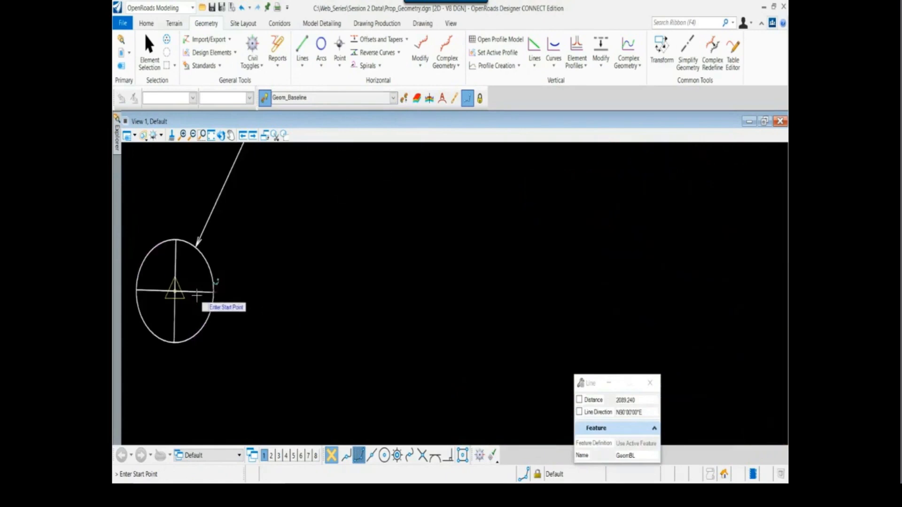
{"action": "middle_click_drag", "start_coordinate": [189, 301], "coordinate": [240, 307]}
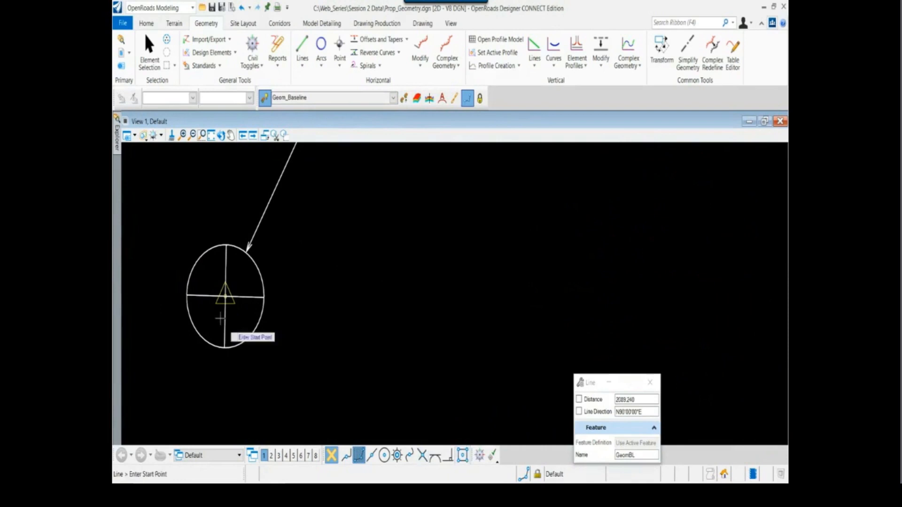
{"action": "left_click", "coordinate": [423, 456]}
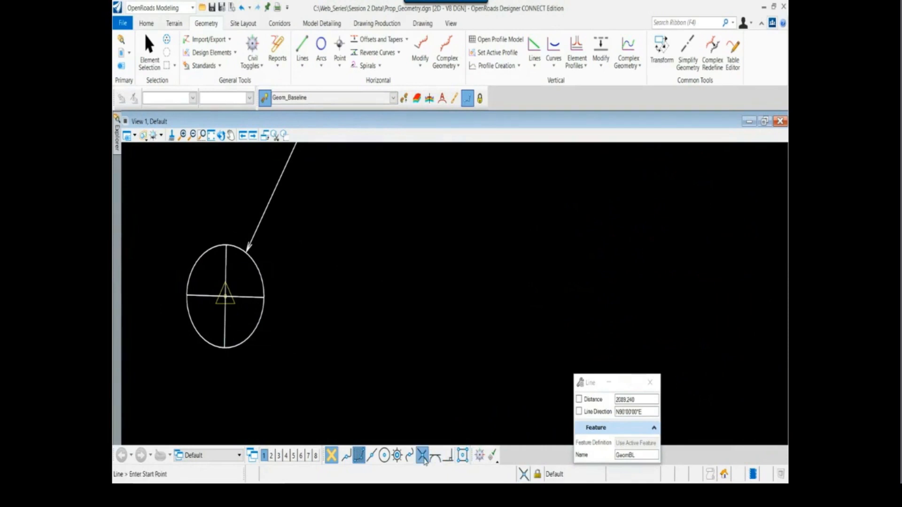
{"action": "scroll", "coordinate": [226, 287], "scroll_direction": "up", "scroll_amount": 5}
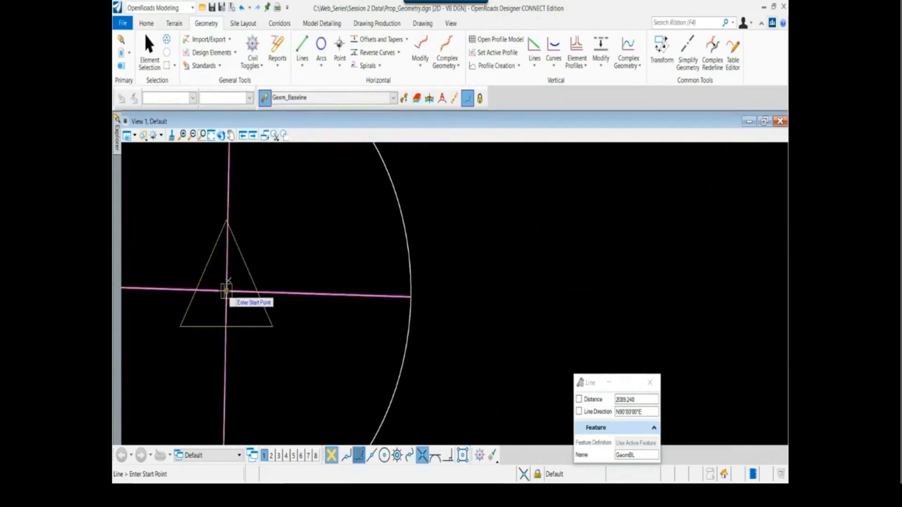
{"action": "left_click", "coordinate": [226, 292]}
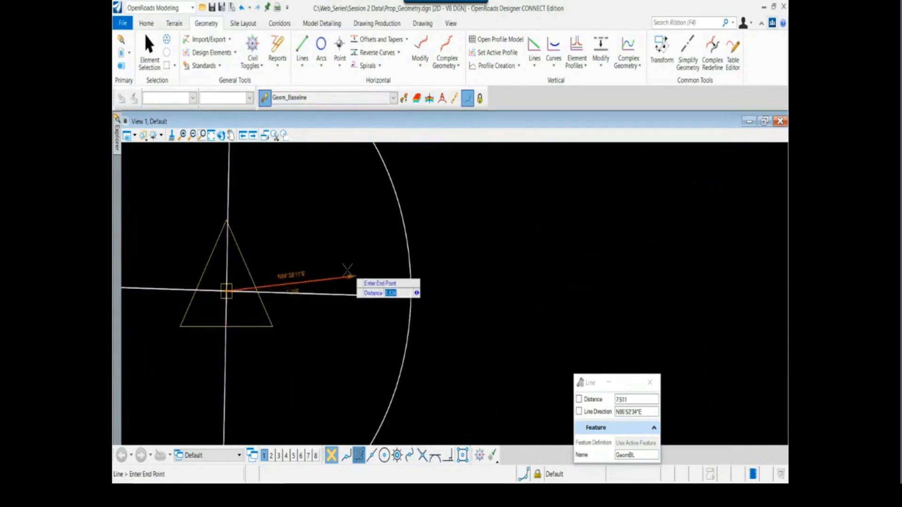
Cycle the line's end point prompt between its Distance and Line Direction values, ending on Distance
{"action": "scroll", "coordinate": [273, 278], "scroll_direction": "down", "scroll_amount": 6}
{"action": "scroll", "coordinate": [313, 281], "scroll_direction": "down", "scroll_amount": 4}
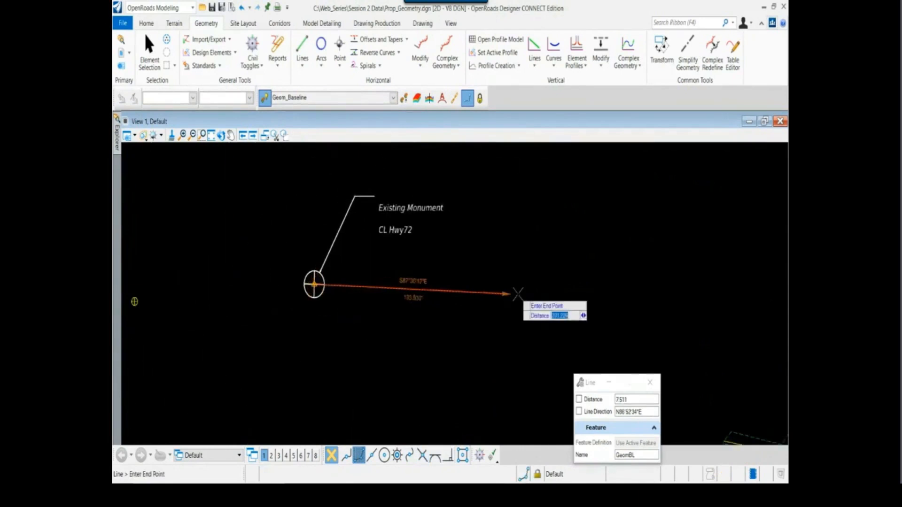
{"action": "middle_click_drag", "start_coordinate": [520, 296], "coordinate": [324, 261]}
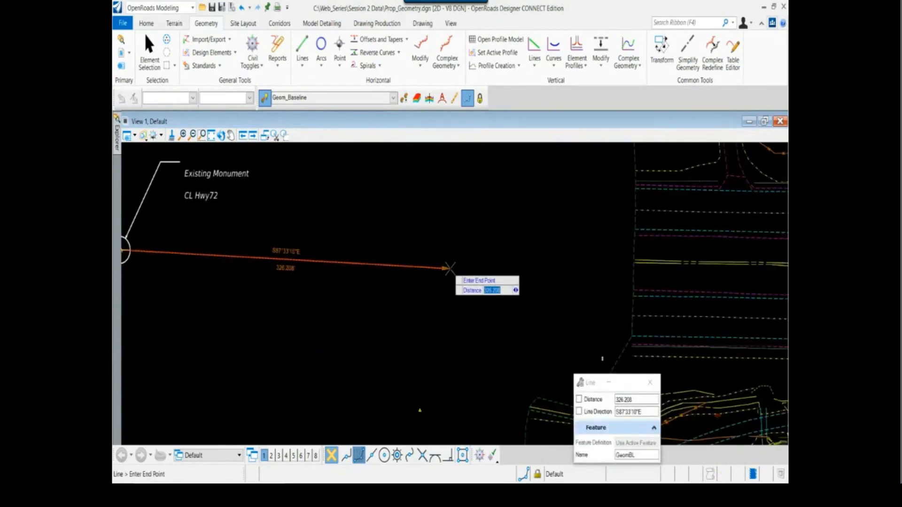
{"action": "scroll", "coordinate": [449, 268], "scroll_direction": "down", "scroll_amount": 2}
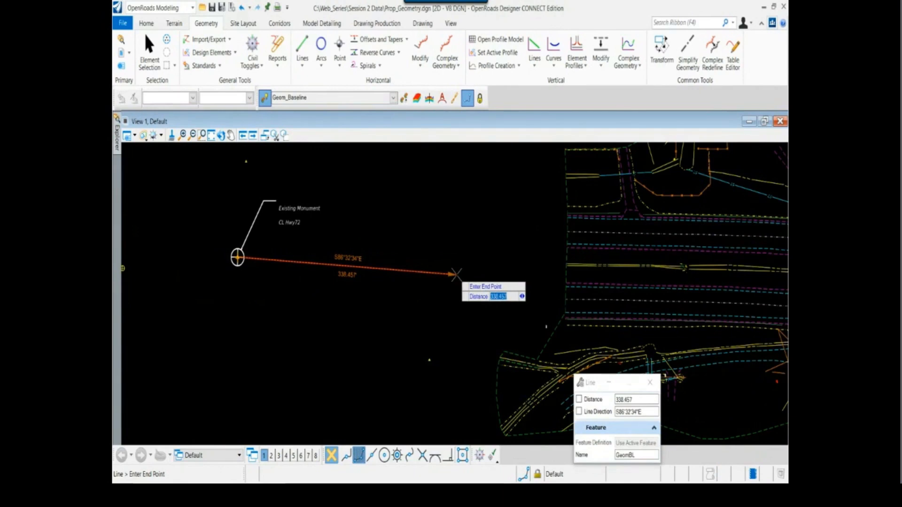
{"action": "key", "text": "Tab"}
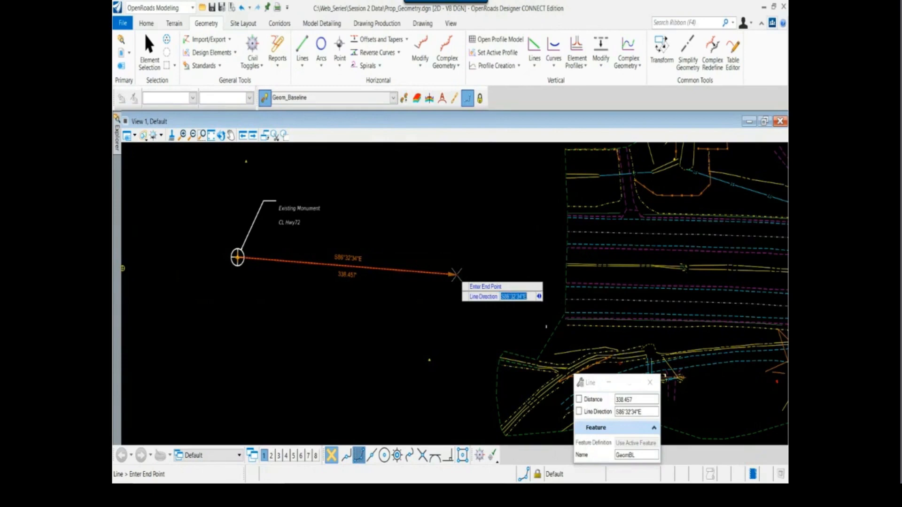
{"action": "key", "text": "Tab"}
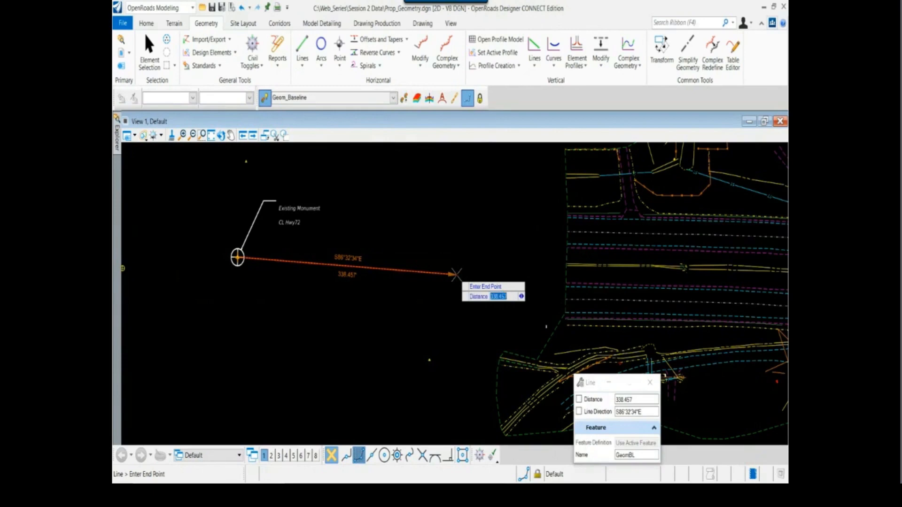
{"action": "key", "text": "Tab"}
{"action": "key", "text": "Tab"}
{"action": "key", "text": "Tab"}
{"action": "key", "text": "Tab"}
{"action": "key", "text": "Tab"}
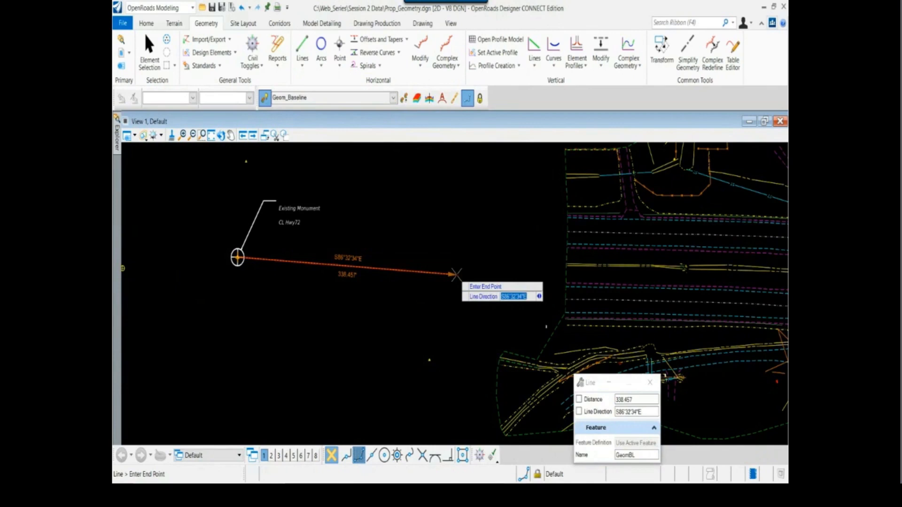
{"action": "key", "text": "Tab"}
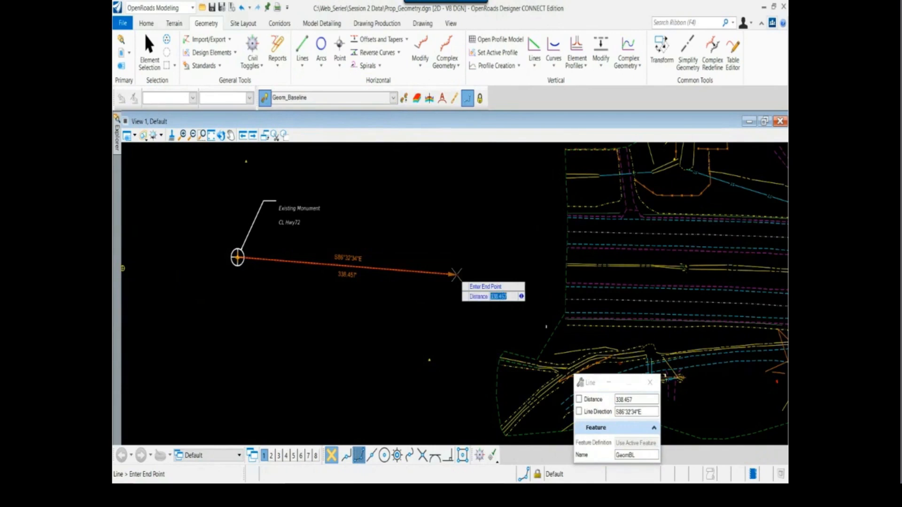
Look up the first tangential length in the HWY72 Centerline report and lock the line's distance at 790.66
{"action": "key", "text": "alt+Tab"}
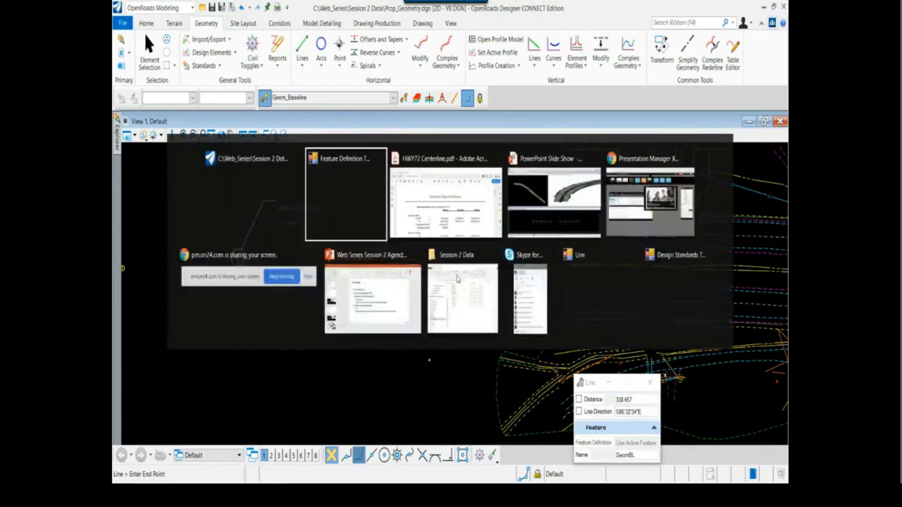
{"action": "scroll", "coordinate": [454, 272], "scroll_direction": "down", "scroll_amount": 1}
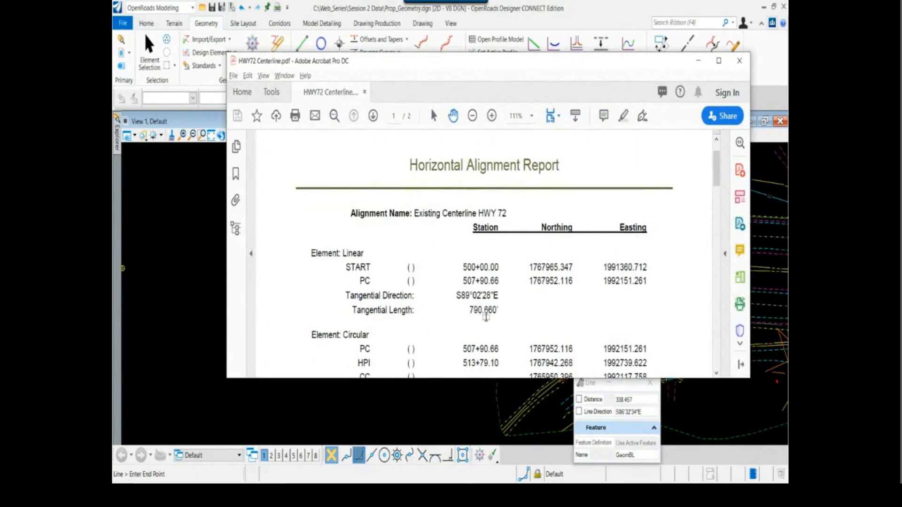
{"action": "key", "text": "alt+Tab"}
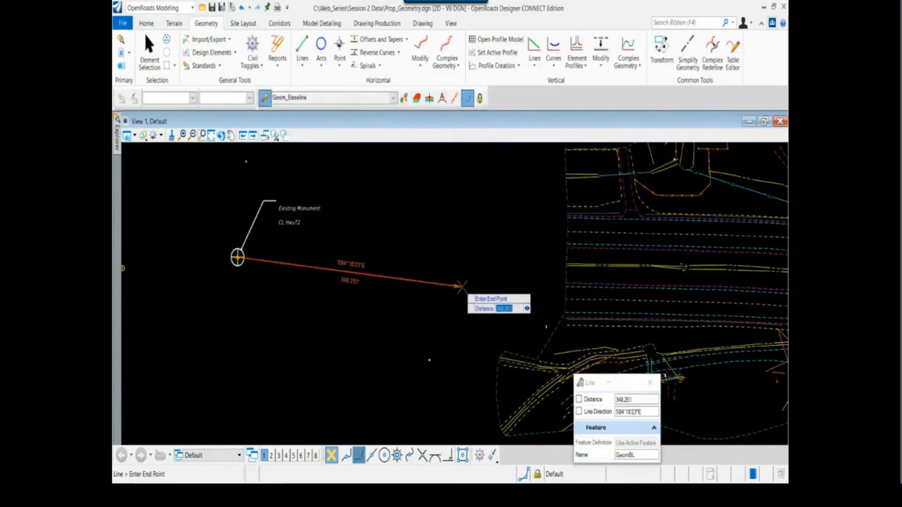
{"action": "type", "text": "790.66"}
{"action": "key", "text": "Return"}
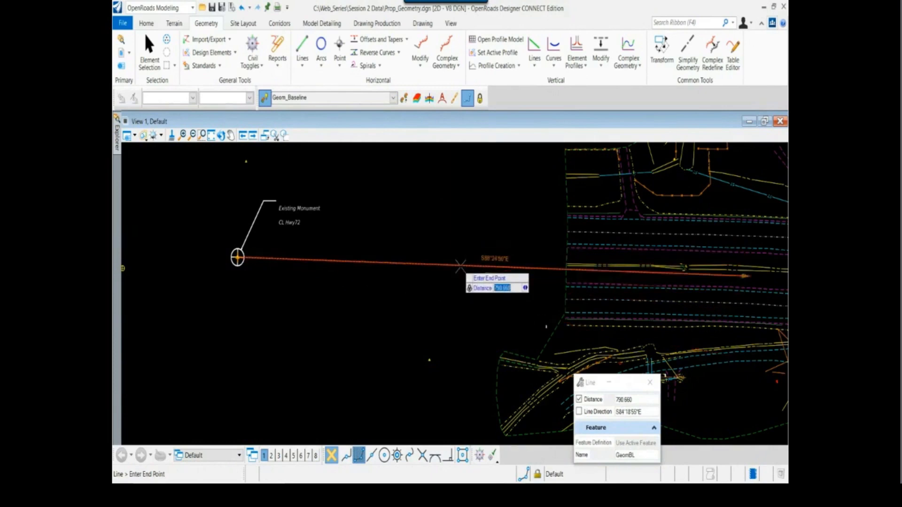
Make Line Direction the active entry and look up the first tangential direction in the HWY72 Centerline report
{"action": "scroll", "coordinate": [460, 267], "scroll_direction": "down", "scroll_amount": 4}
{"action": "scroll", "coordinate": [554, 285], "scroll_direction": "up", "scroll_amount": 5}
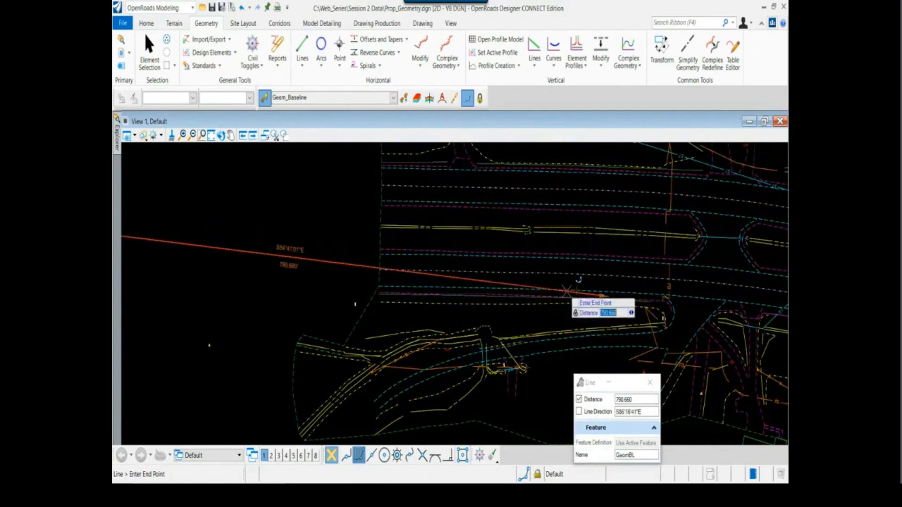
{"action": "scroll", "coordinate": [562, 303], "scroll_direction": "down", "scroll_amount": 1}
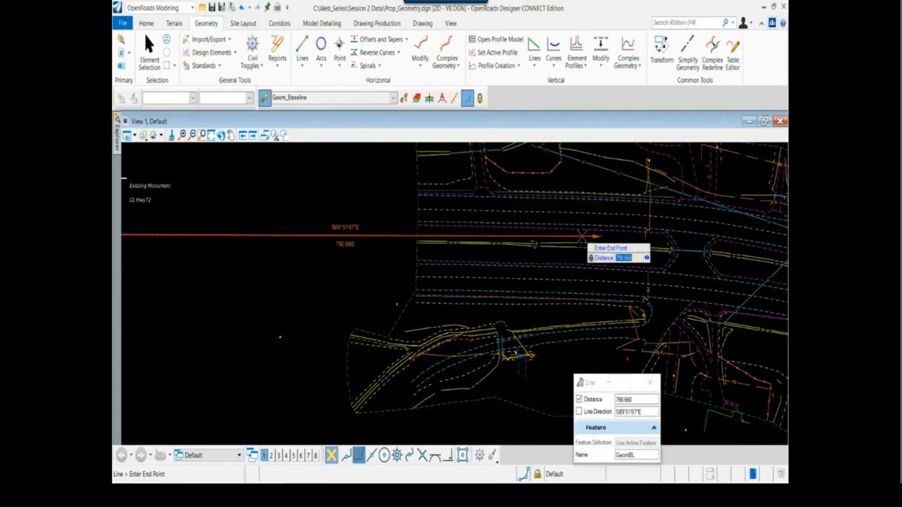
{"action": "key", "text": "Tab"}
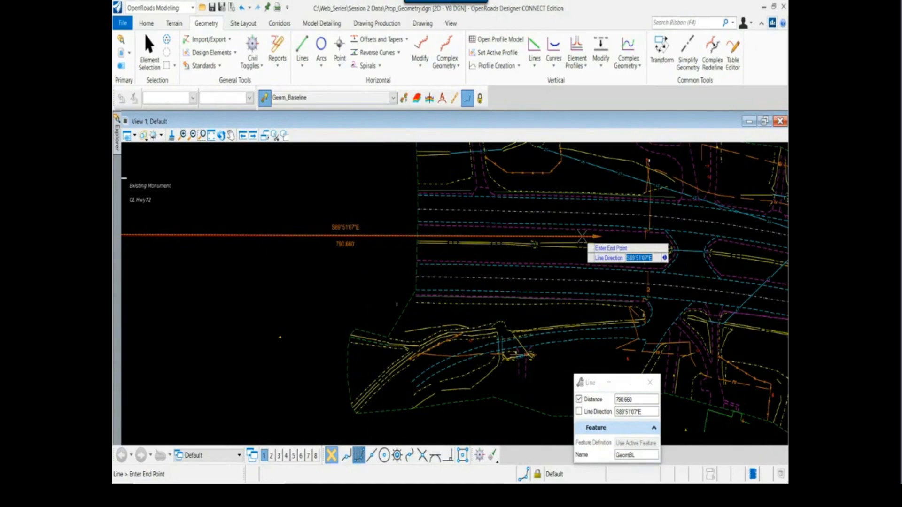
{"action": "key", "text": "alt+Tab"}
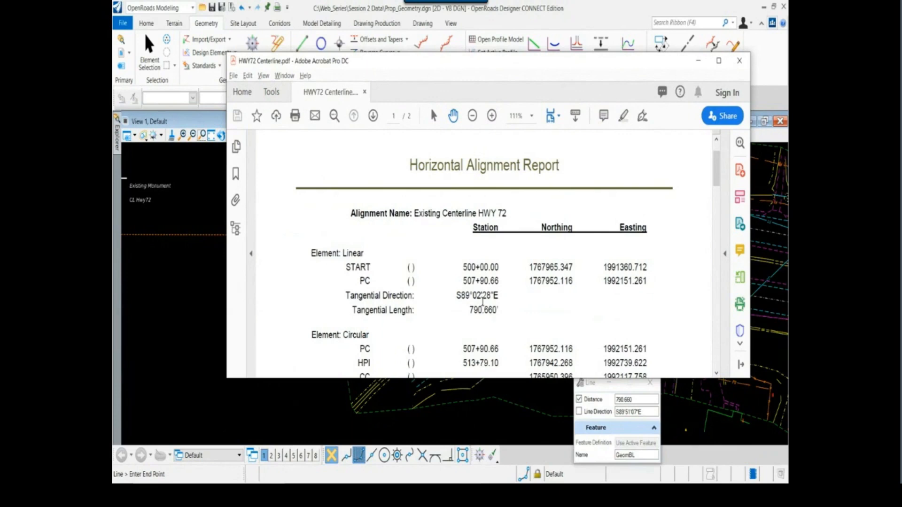
{"action": "key", "text": "alt+Tab"}
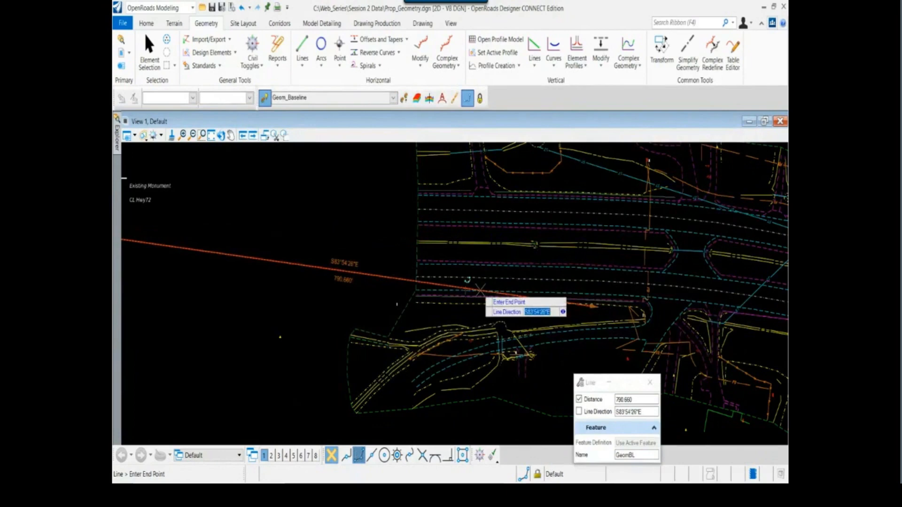
{"action": "type", "text": "s"}
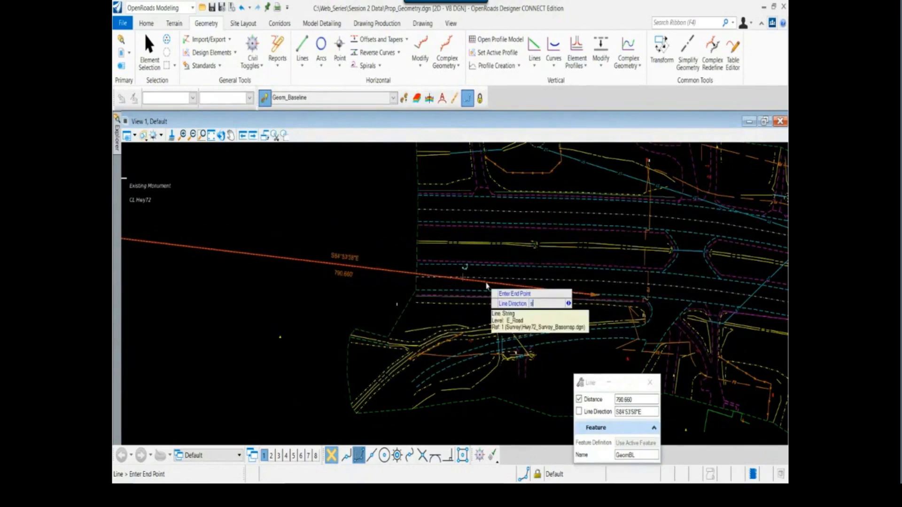
{"action": "type", "text": "89"}
{"action": "key", "text": "alt+Tab"}
{"action": "key", "text": "alt+Tab"}
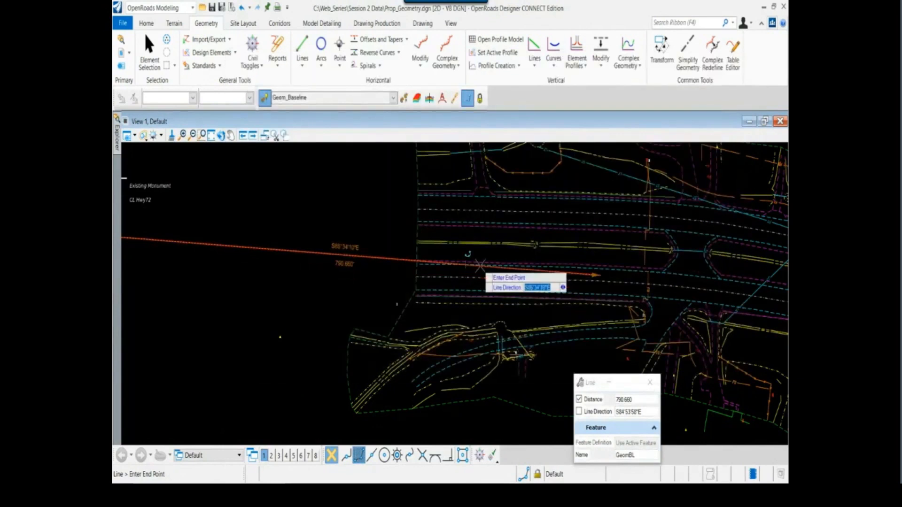
Lock the line direction at S89°02'28"E, place the line, and end the line command
{"action": "type", "text": "s89"}
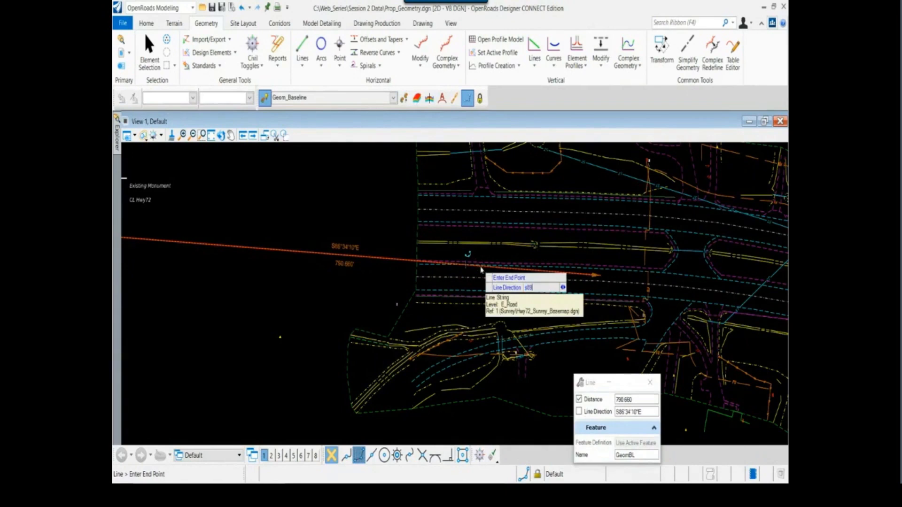
{"action": "type", "text": ":02:28e"}
{"action": "key", "text": "Return"}
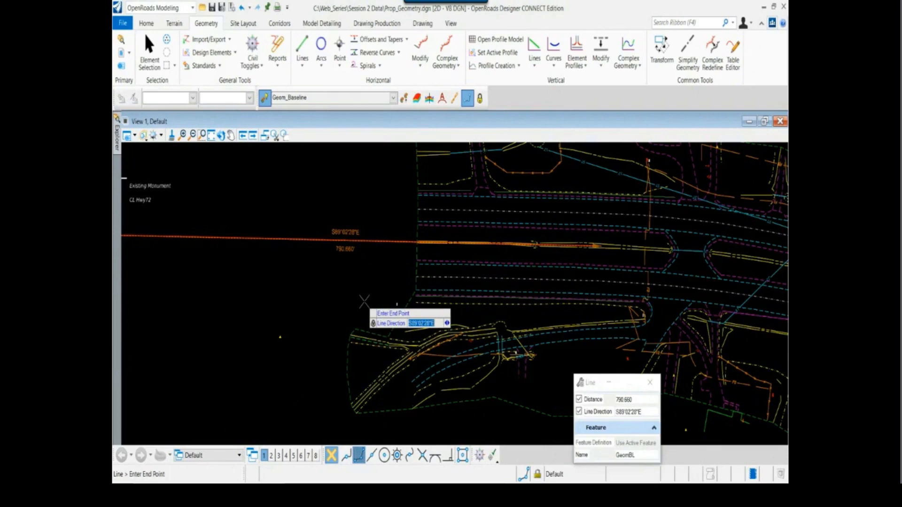
{"action": "left_click", "coordinate": [357, 283]}
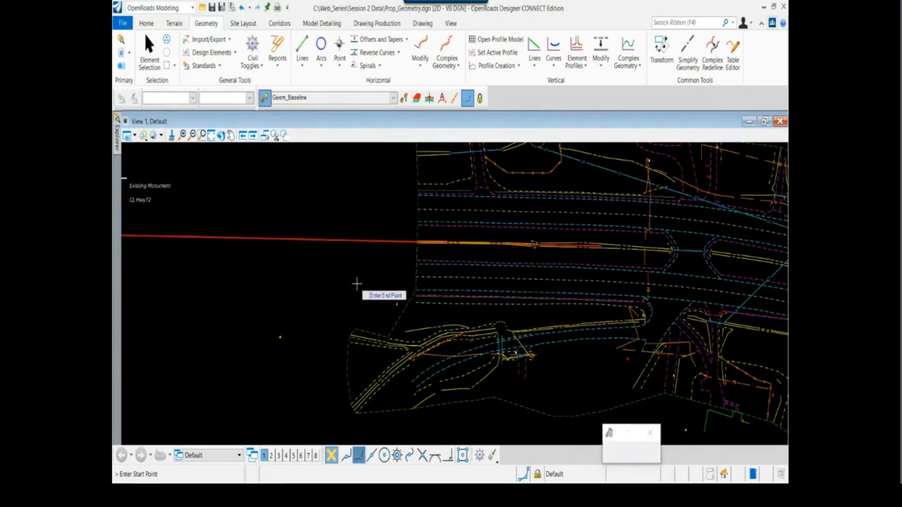
{"action": "key", "text": "Escape"}
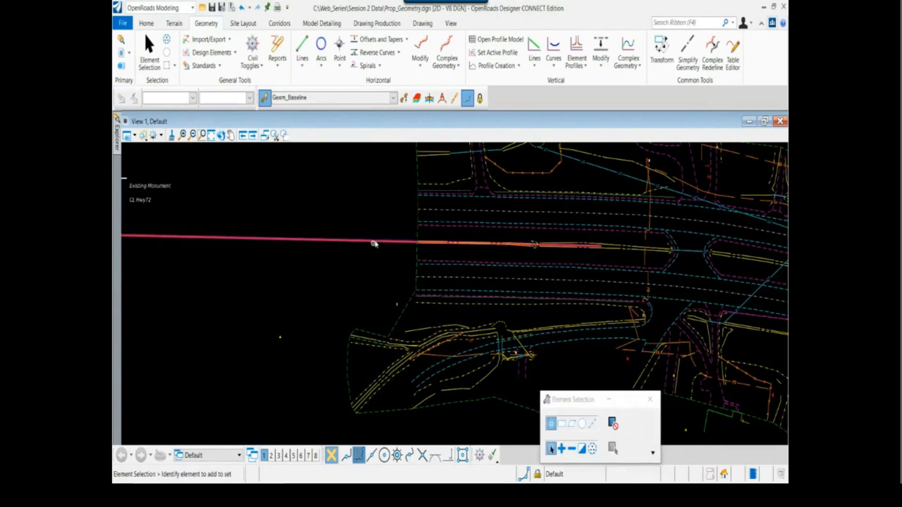
Select the placed baseline to view its direction and length, and clear the selection
{"action": "left_click", "coordinate": [372, 242]}
{"action": "scroll", "coordinate": [357, 313], "scroll_direction": "down", "scroll_amount": 2}
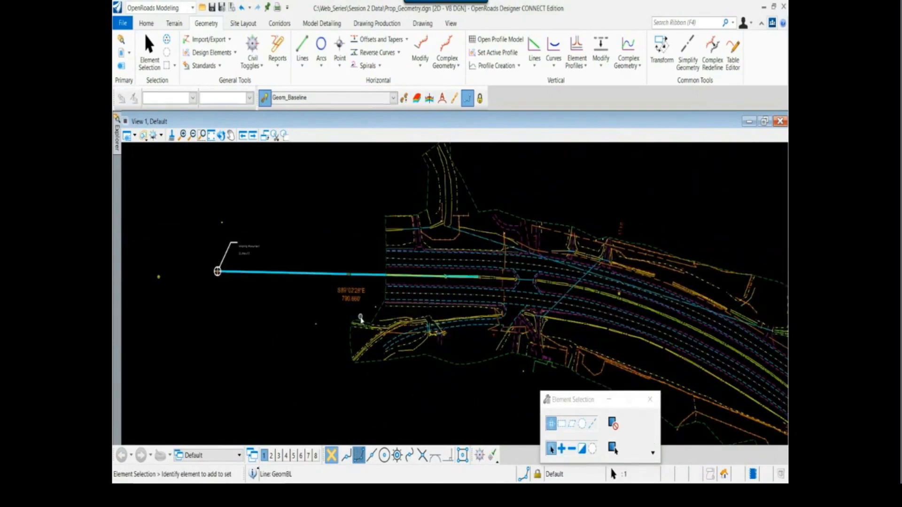
{"action": "middle_click_drag", "start_coordinate": [518, 306], "coordinate": [429, 275]}
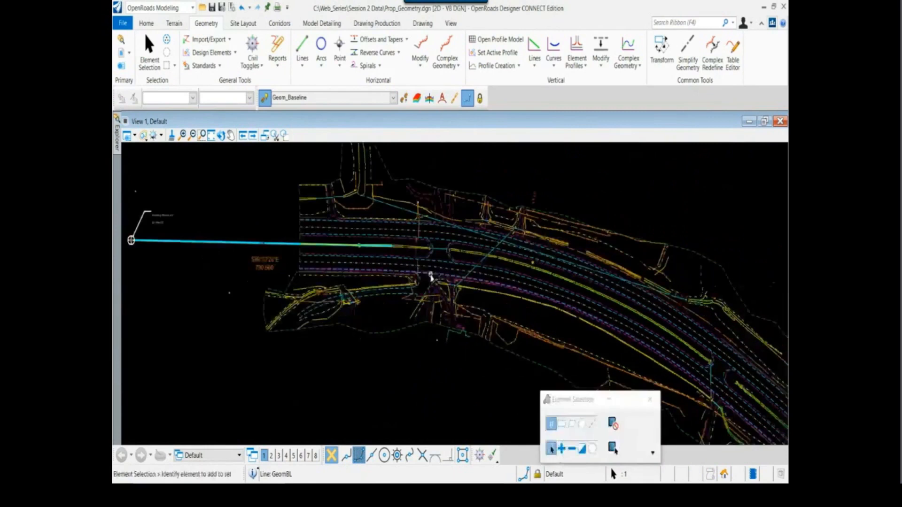
{"action": "left_click", "coordinate": [532, 173]}
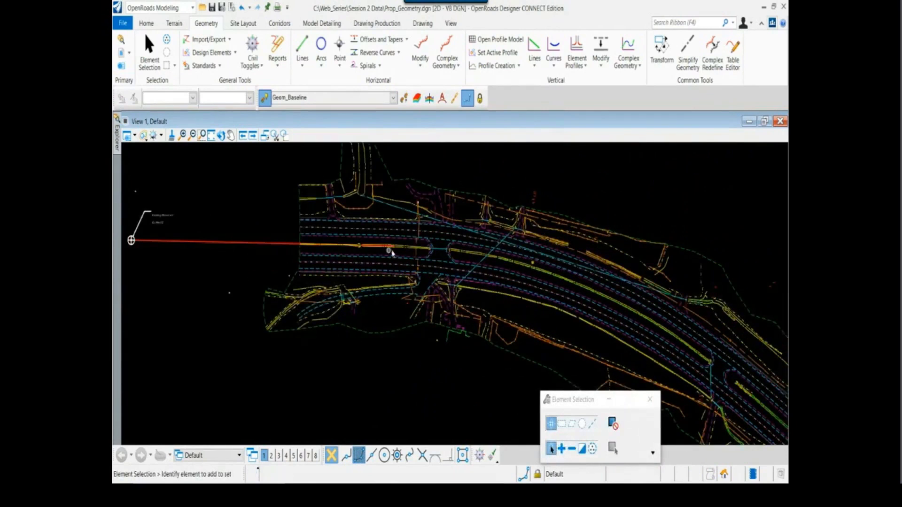
Start a Simple Arc From Element off the baseline, with its start point at the line's eastern end, curving along the road
{"action": "middle_click_drag", "start_coordinate": [543, 282], "coordinate": [495, 276]}
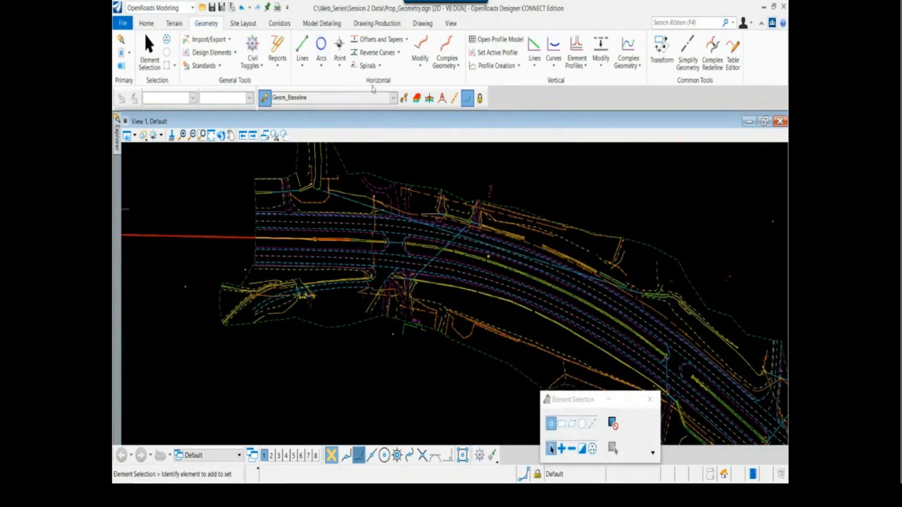
{"action": "left_click", "coordinate": [322, 66]}
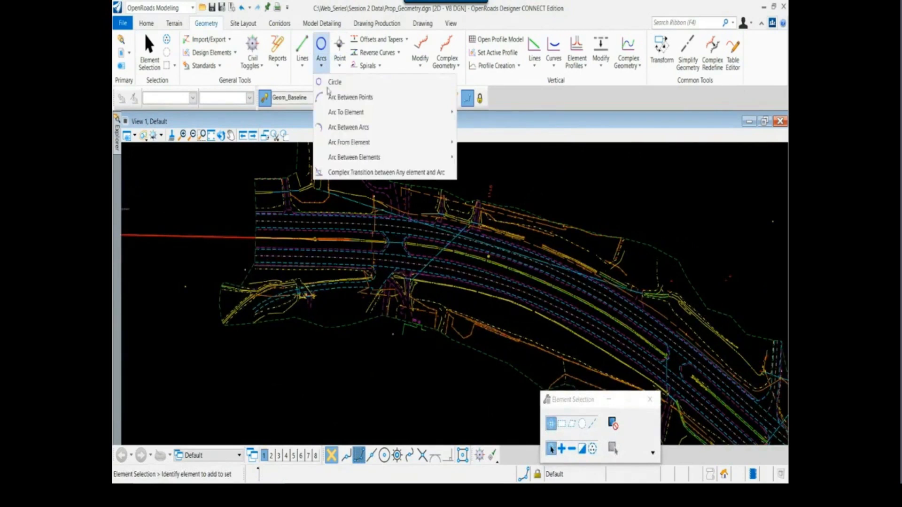
{"action": "mouse_move", "coordinate": [336, 143]}
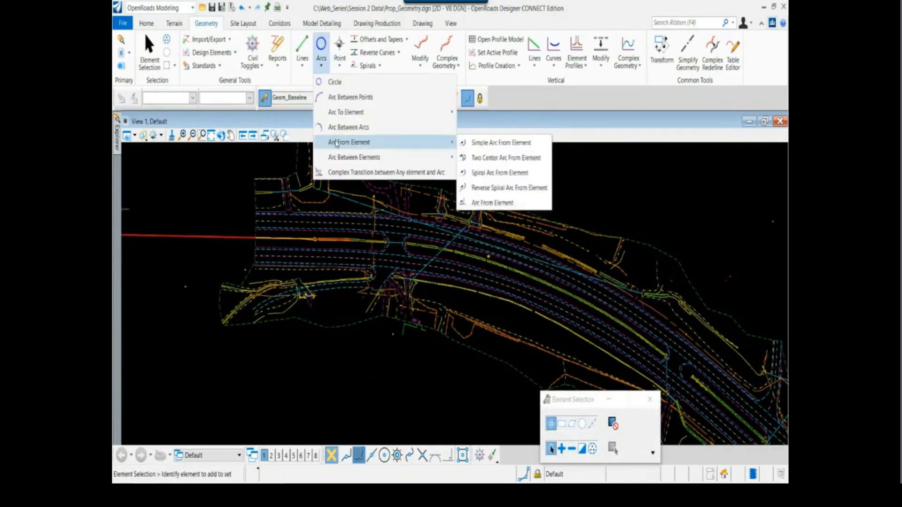
{"action": "left_click", "coordinate": [495, 147]}
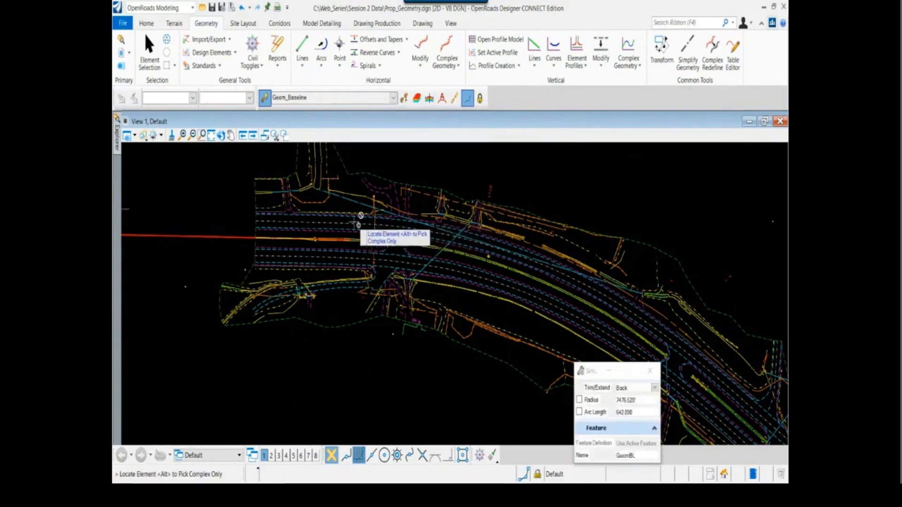
{"action": "scroll", "coordinate": [347, 220], "scroll_direction": "up", "scroll_amount": 5}
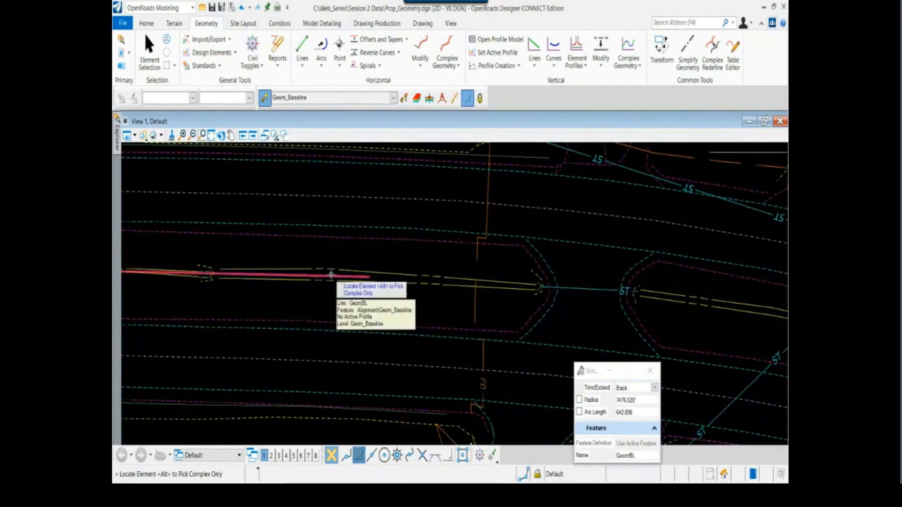
{"action": "left_click", "coordinate": [331, 275]}
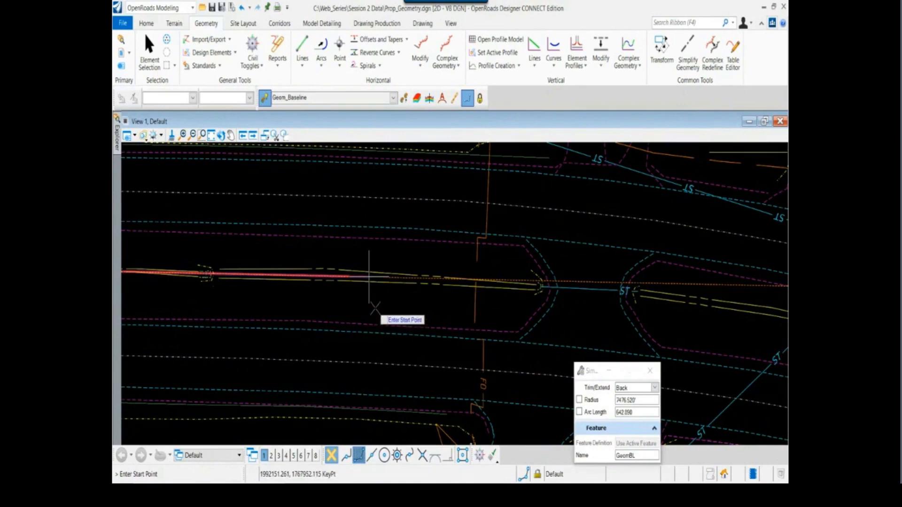
{"action": "left_click", "coordinate": [374, 307]}
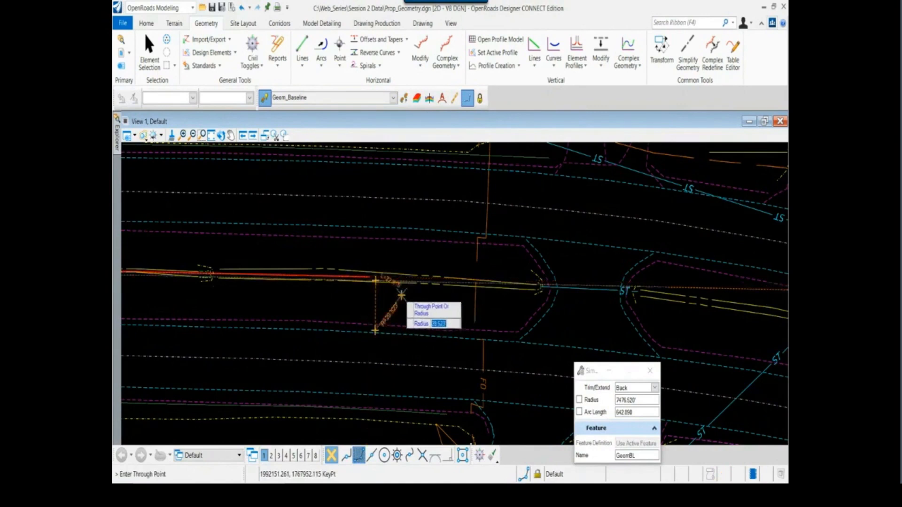
{"action": "scroll", "coordinate": [402, 295], "scroll_direction": "down", "scroll_amount": 4}
{"action": "scroll", "coordinate": [442, 282], "scroll_direction": "up", "scroll_amount": 2}
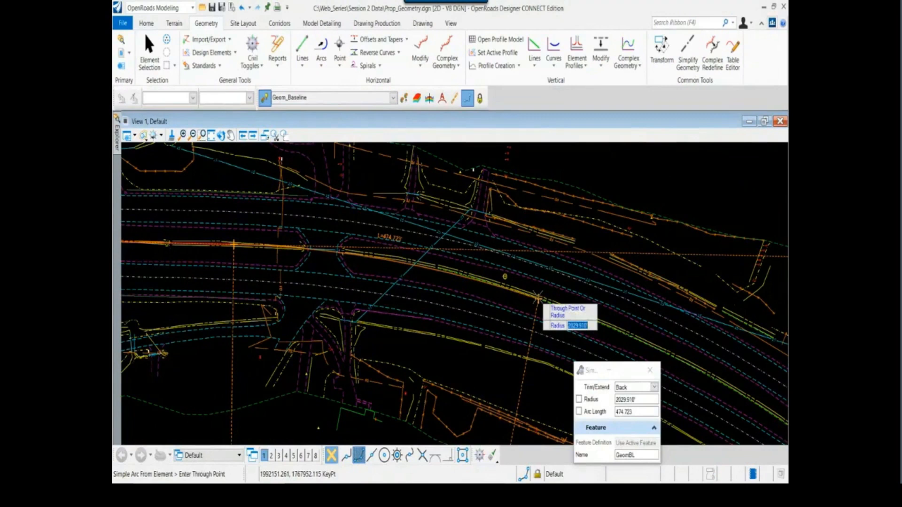
Look up the first circular element's radius in the HWY72 Centerline report and lock the arc radius at 2002
{"action": "key", "text": "alt+Tab"}
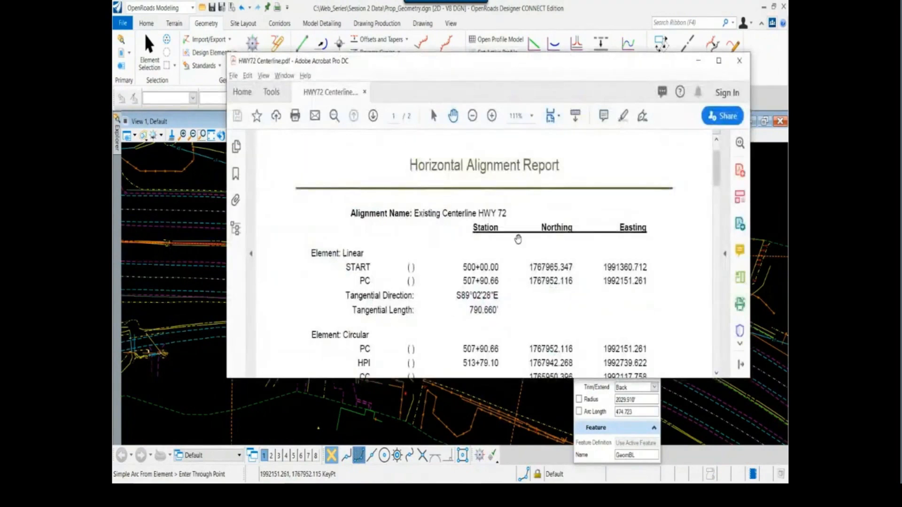
{"action": "scroll", "coordinate": [537, 297], "scroll_direction": "down", "scroll_amount": 3}
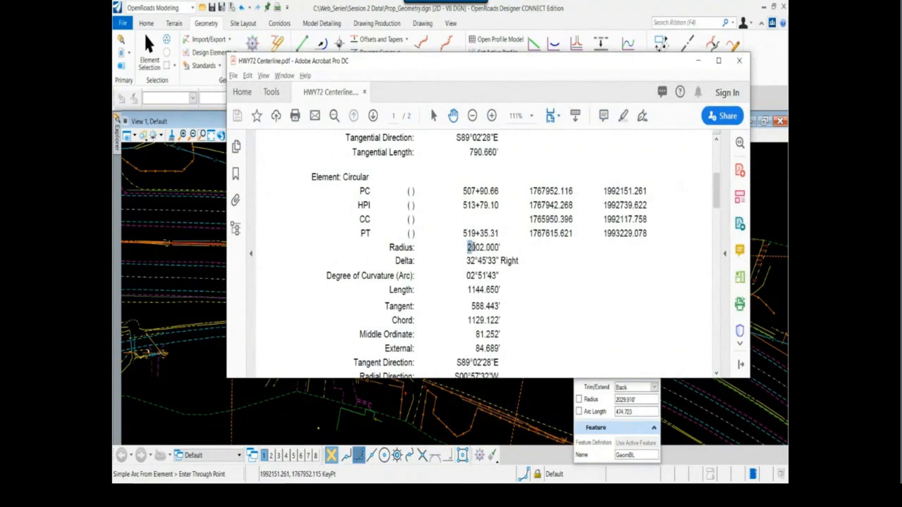
{"action": "left_click_drag", "start_coordinate": [468, 244], "coordinate": [519, 262]}
{"action": "key", "text": "alt+Tab"}
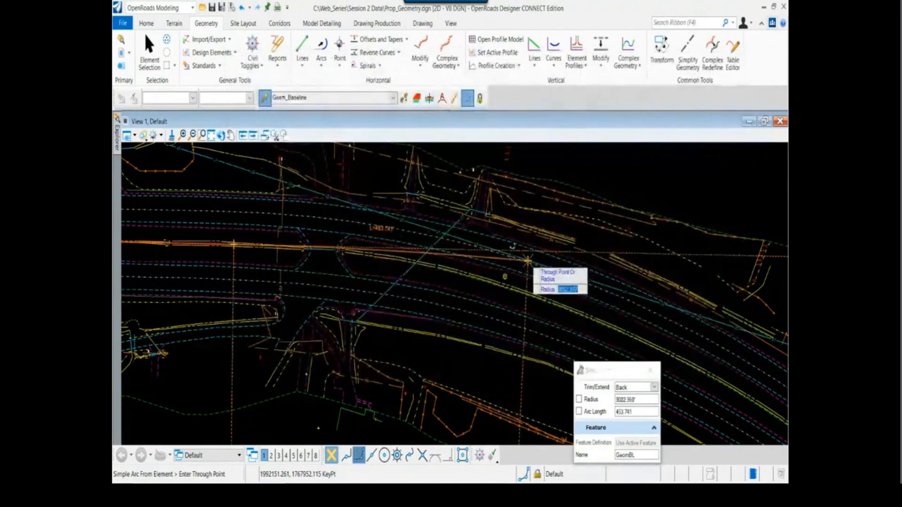
{"action": "type", "text": "2002"}
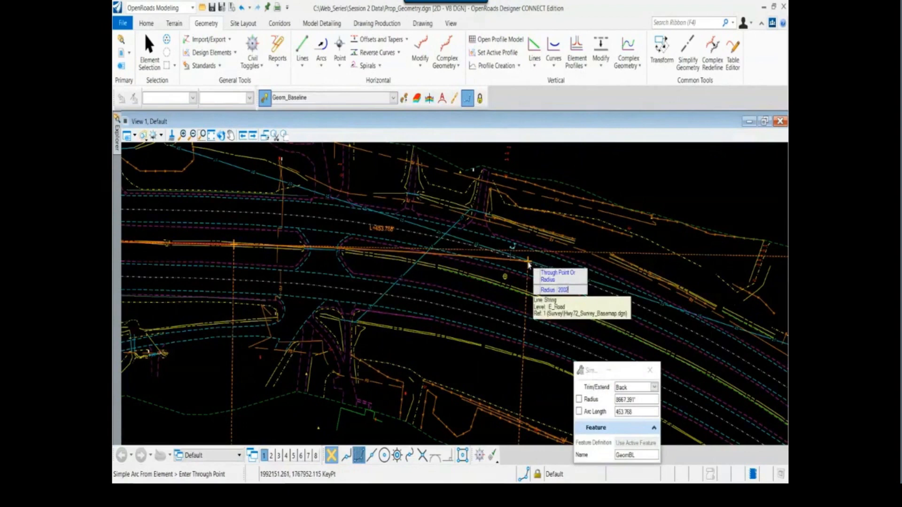
{"action": "key", "text": "Return"}
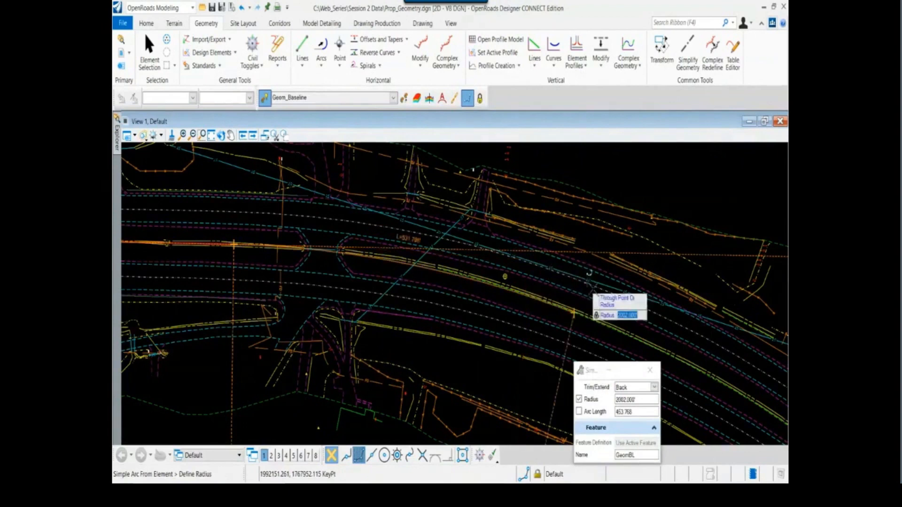
{"action": "scroll", "coordinate": [602, 301], "scroll_direction": "down", "scroll_amount": 2}
{"action": "middle_click_drag", "start_coordinate": [601, 300], "coordinate": [359, 202]}
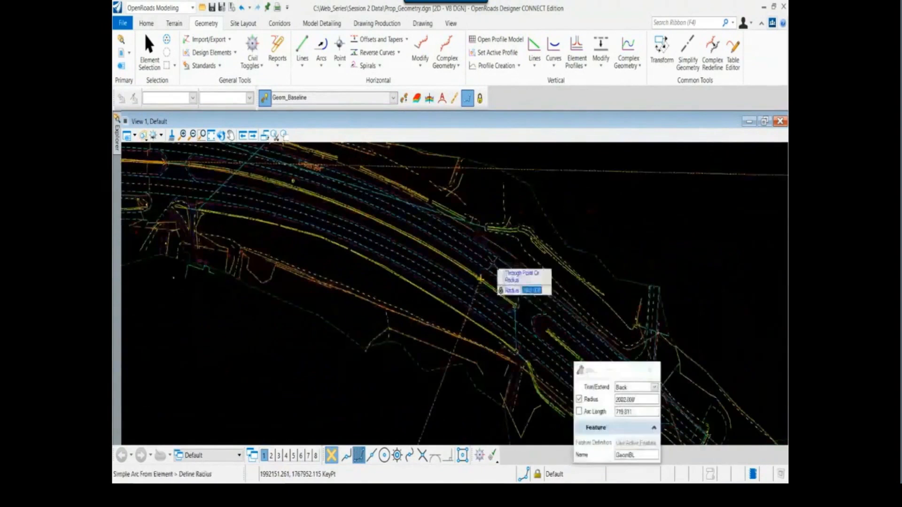
{"action": "left_click", "coordinate": [505, 272]}
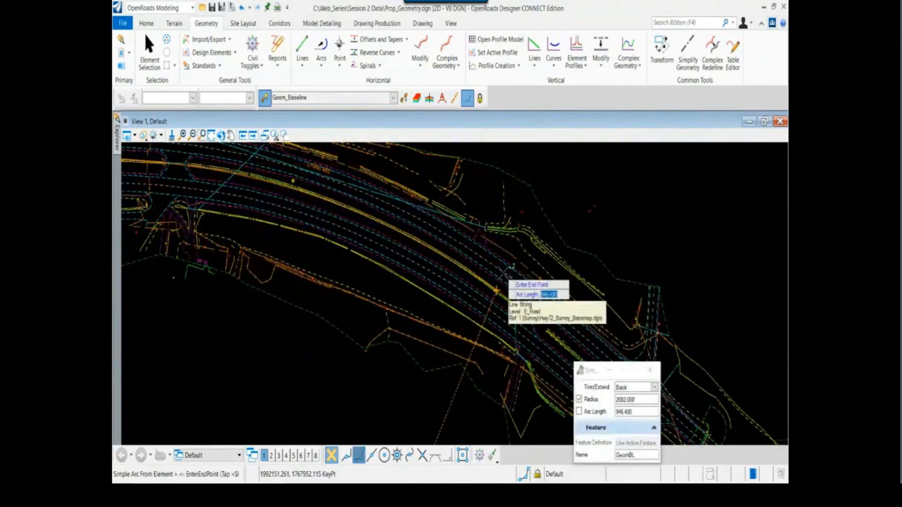
Copy the circular element's length from the HWY72 Centerline report and lock the arc length at 1144.650
{"action": "middle_click_drag", "start_coordinate": [534, 313], "coordinate": [462, 253]}
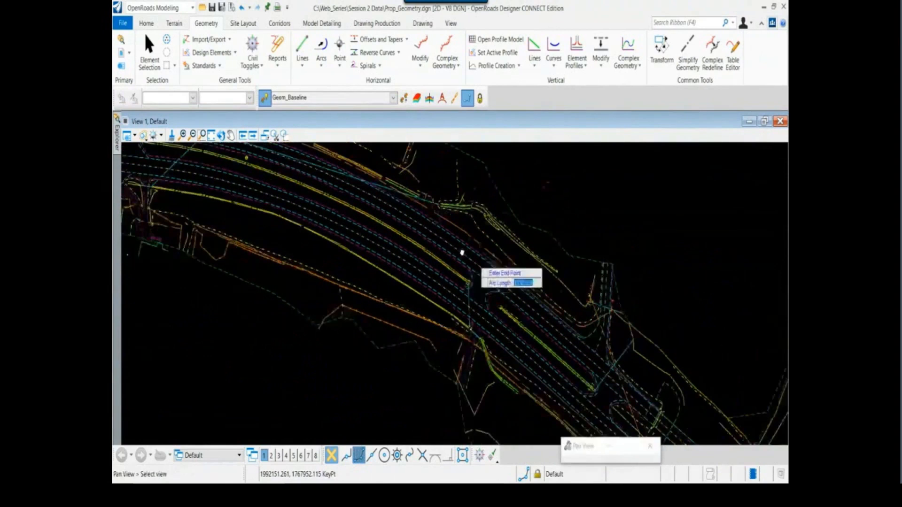
{"action": "key", "text": "alt+Tab"}
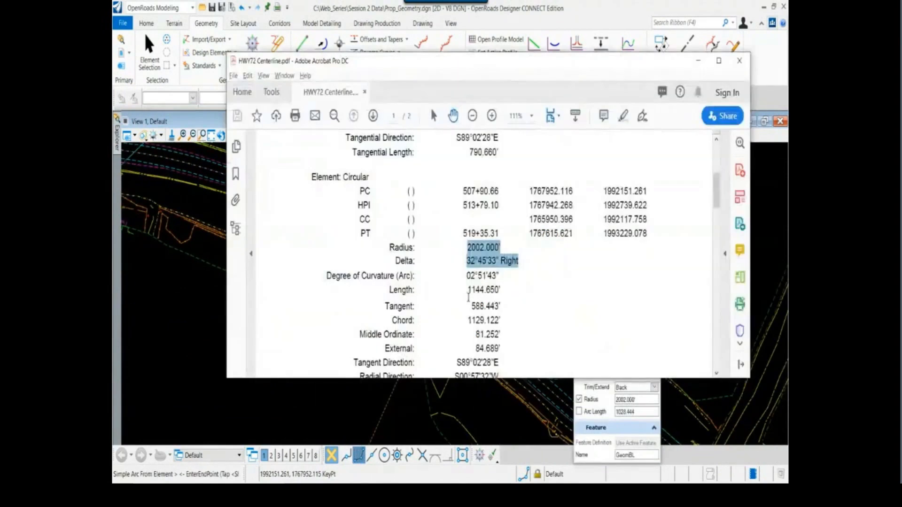
{"action": "left_click_drag", "start_coordinate": [470, 290], "coordinate": [501, 291]}
{"action": "double_click", "coordinate": [482, 290]}
{"action": "key", "text": "ctrl+c"}
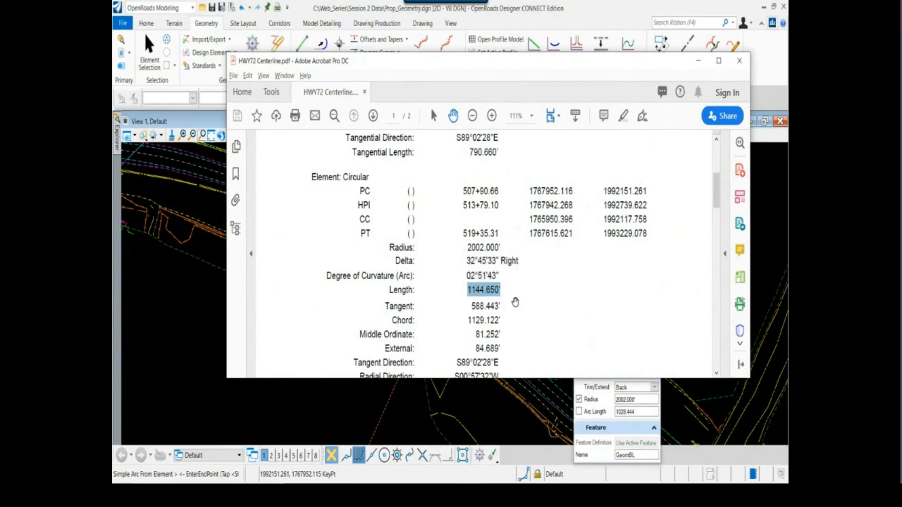
{"action": "key", "text": "alt+Tab"}
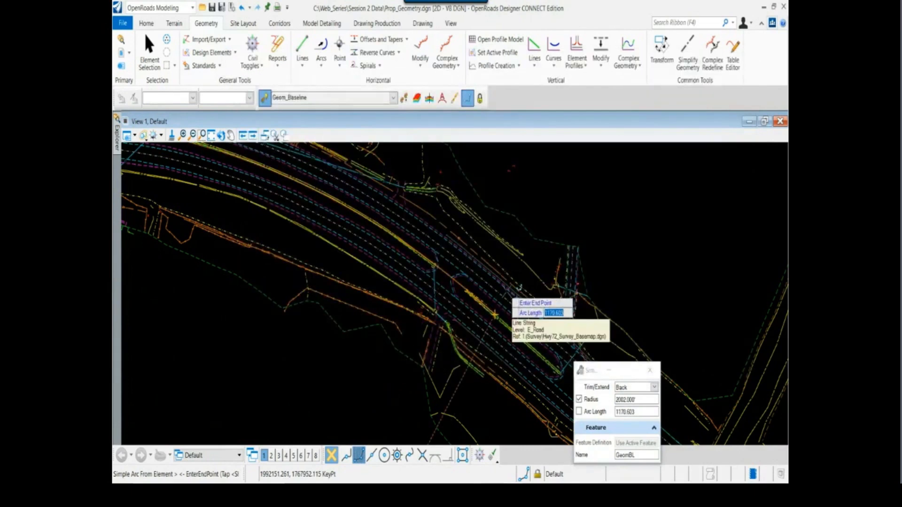
{"action": "key", "text": "ctrl+v"}
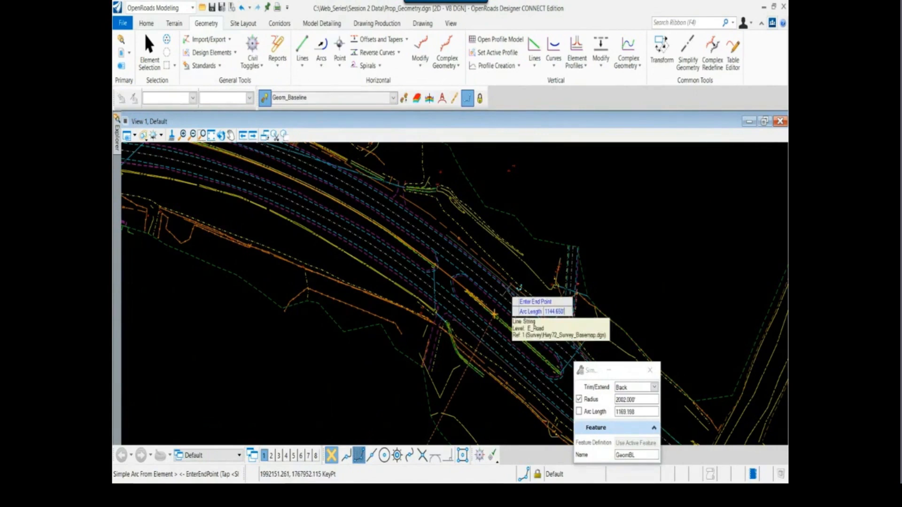
{"action": "key", "text": "Return"}
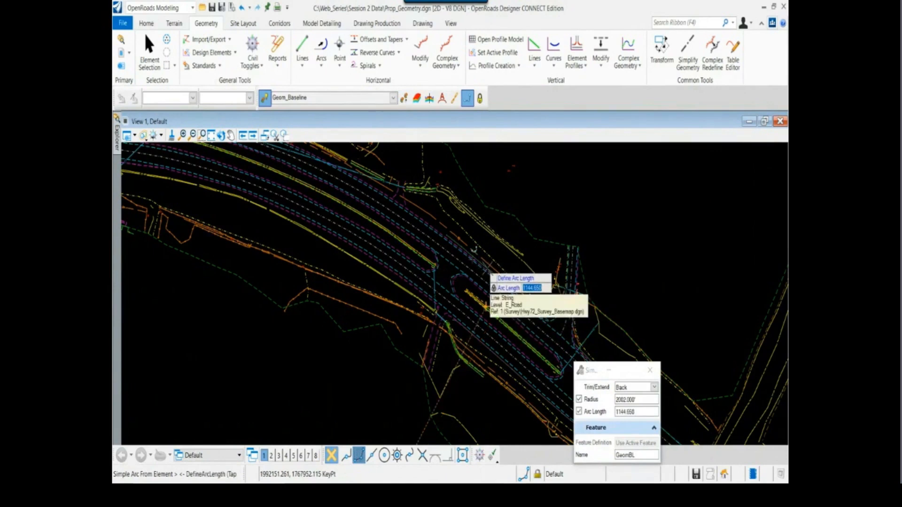
Accept the arc length, place the arc with Trim/Extend set to Back, and end the arc command
{"action": "key", "text": "Return"}
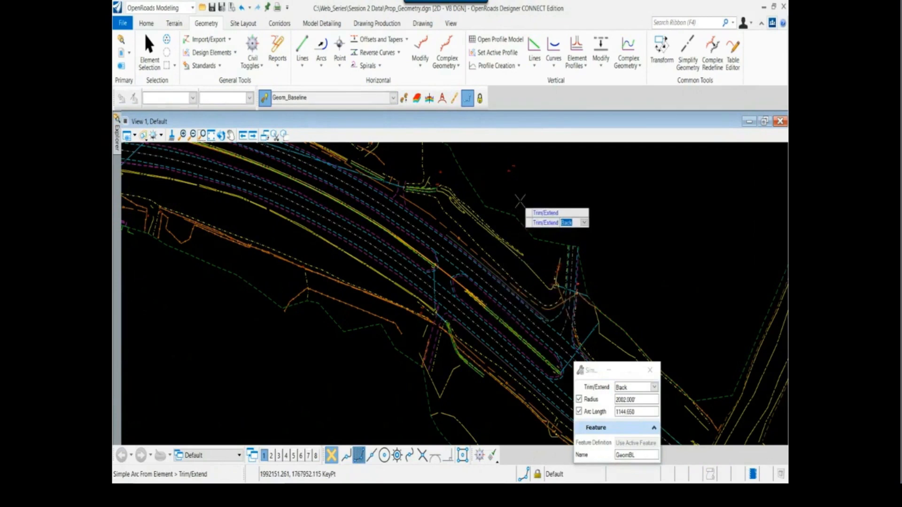
{"action": "scroll", "coordinate": [520, 201], "scroll_direction": "down", "scroll_amount": 1}
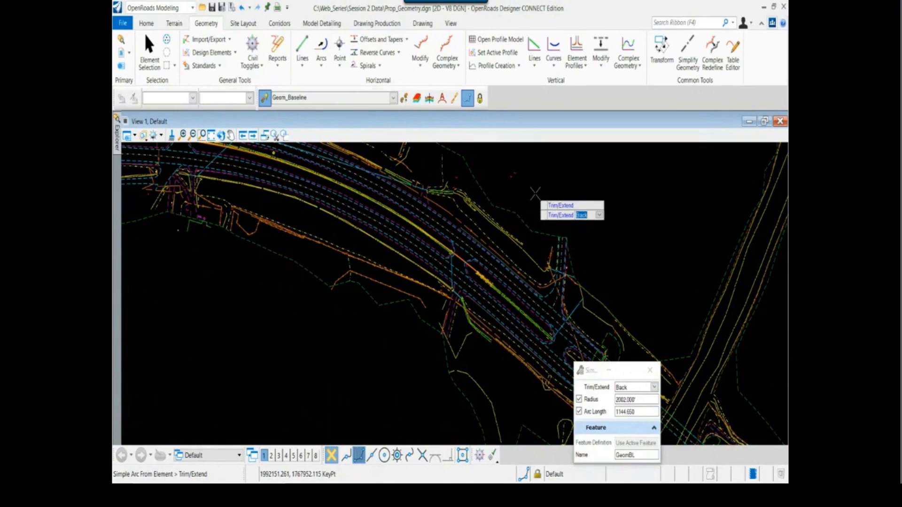
{"action": "left_click", "coordinate": [535, 193]}
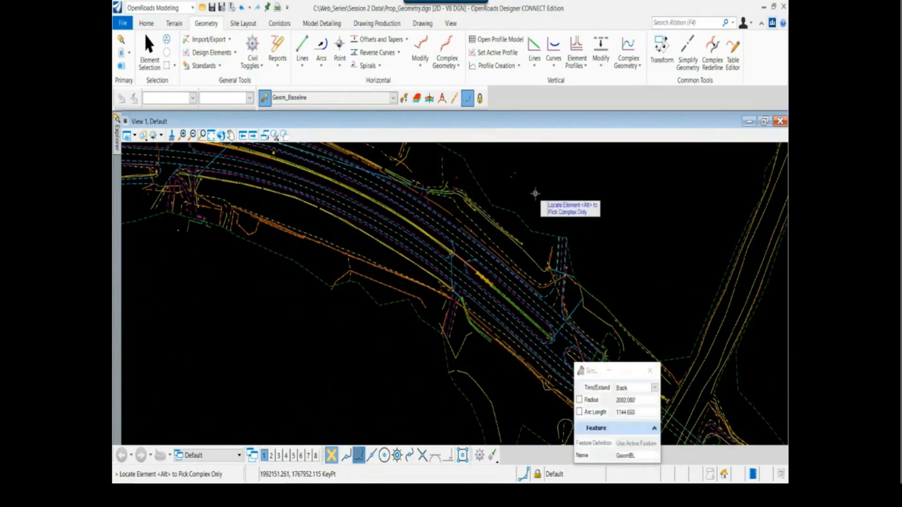
{"action": "scroll", "coordinate": [522, 191], "scroll_direction": "down", "scroll_amount": 2}
{"action": "mouse_move", "coordinate": [538, 223]}
{"action": "middle_mouse_down"}
{"action": "mouse_move", "coordinate": [459, 221]}
{"action": "mouse_move", "coordinate": [369, 199]}
{"action": "middle_mouse_up"}
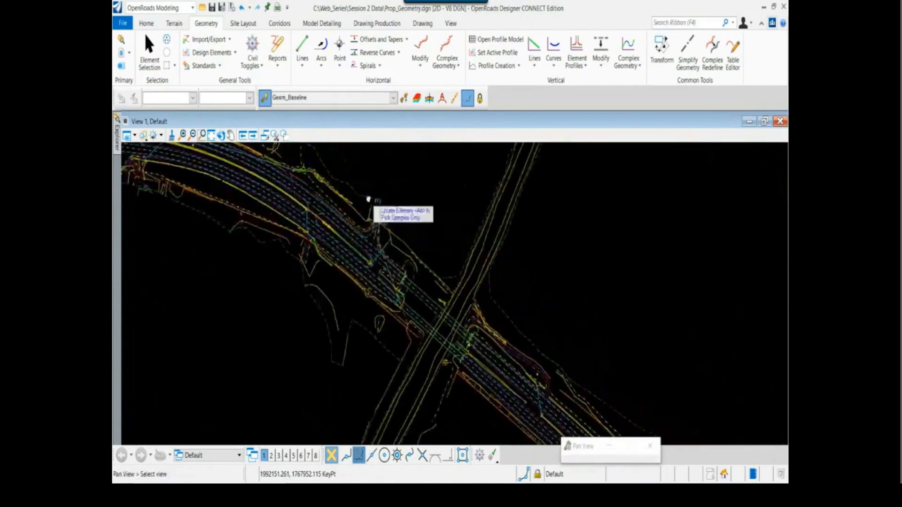
{"action": "middle_click_drag", "start_coordinate": [491, 259], "coordinate": [431, 217]}
{"action": "key", "text": "Escape"}
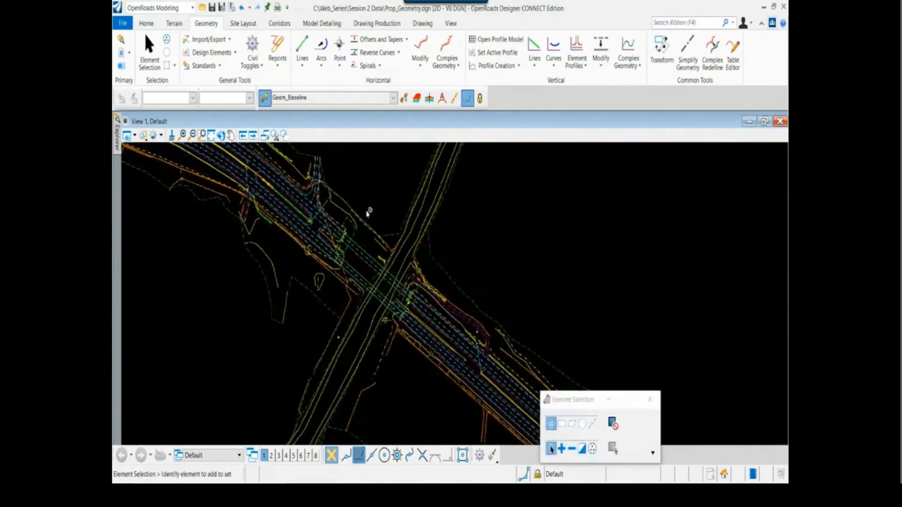
Look up the linear element that follows the first curve in the HWY72 Centerline report, including its tangential direction and length
{"action": "key", "text": "alt+Tab"}
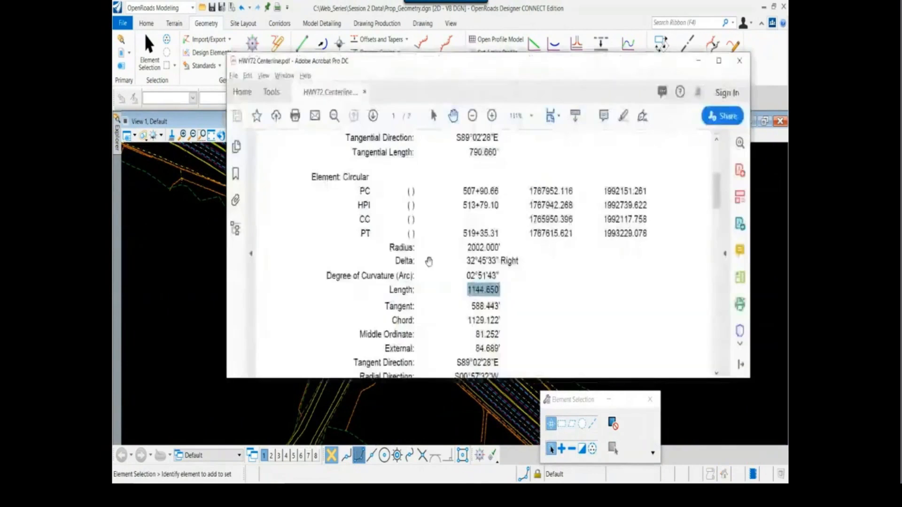
{"action": "scroll", "coordinate": [429, 262], "scroll_direction": "down", "scroll_amount": 6}
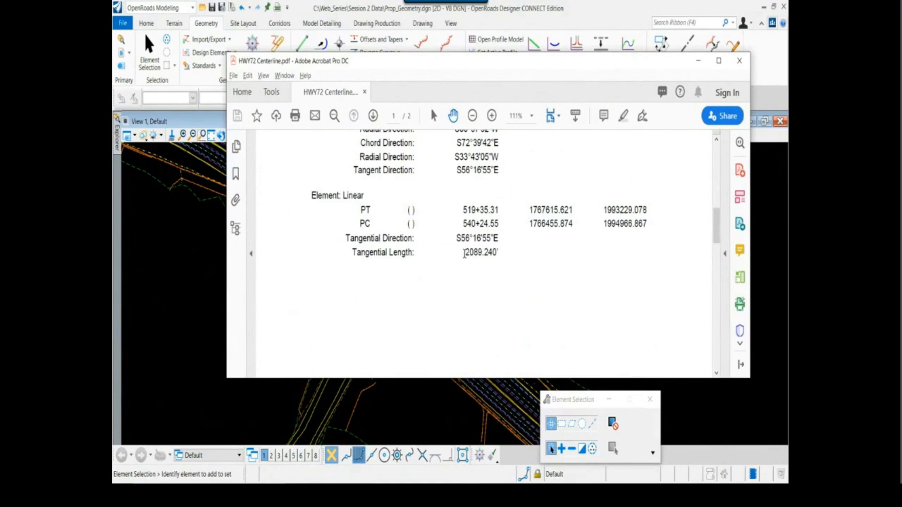
{"action": "key", "text": "alt+Tab"}
Start a horizontal line with its start point snapped to the southeastern end of the placed arc
{"action": "middle_click_drag", "start_coordinate": [306, 203], "coordinate": [385, 272]}
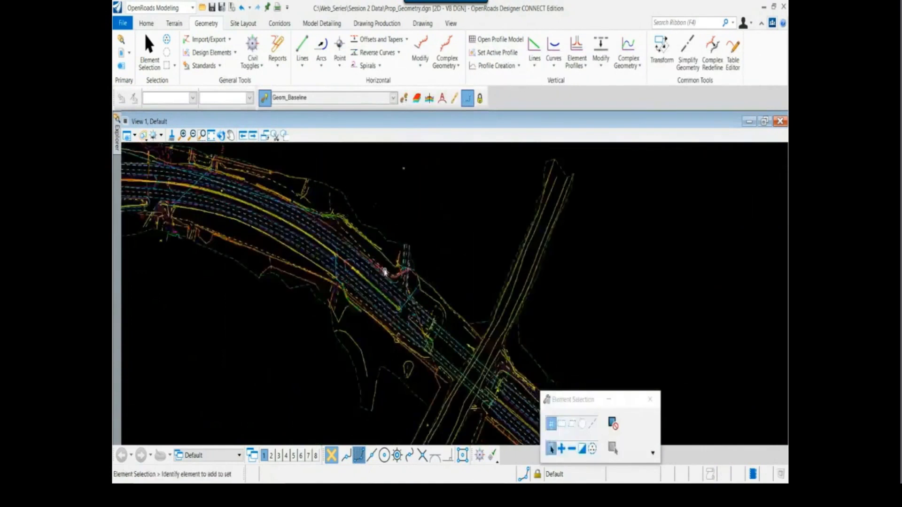
{"action": "scroll", "coordinate": [378, 271], "scroll_direction": "up", "scroll_amount": 1}
{"action": "scroll", "coordinate": [371, 268], "scroll_direction": "up", "scroll_amount": 1}
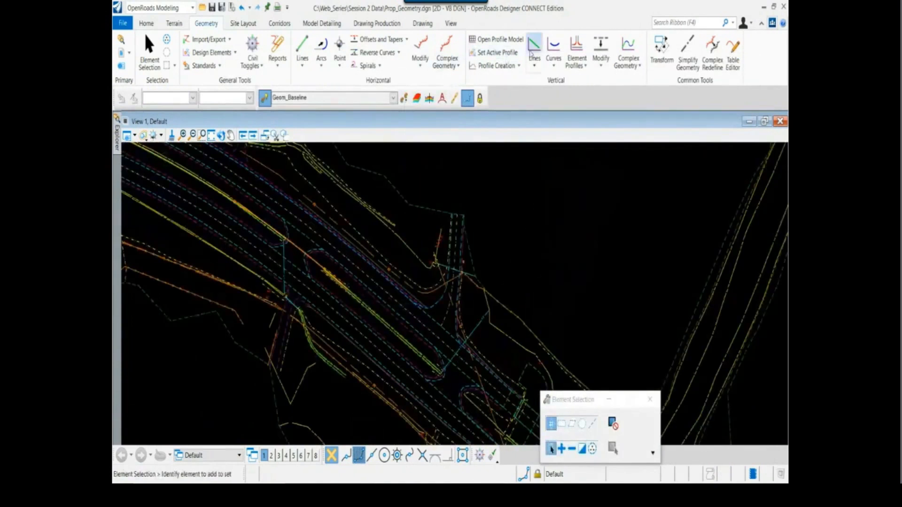
{"action": "left_click", "coordinate": [302, 47]}
{"action": "scroll", "coordinate": [371, 305], "scroll_direction": "up", "scroll_amount": 3}
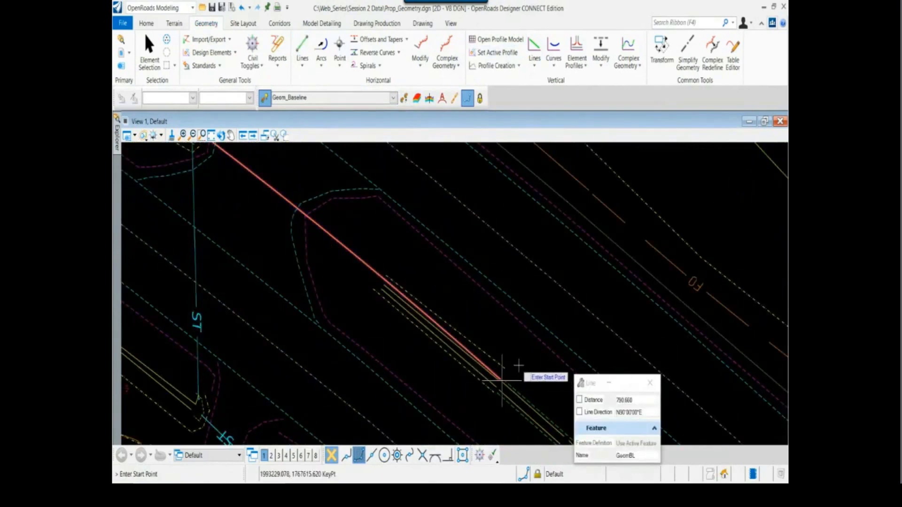
{"action": "left_click", "coordinate": [501, 378]}
Aim the line southeast along the road, check the second tangential length in the report, and lock the distance at 2089.24
{"action": "scroll", "coordinate": [481, 326], "scroll_direction": "down", "scroll_amount": 2}
{"action": "scroll", "coordinate": [374, 266], "scroll_direction": "down", "scroll_amount": 3}
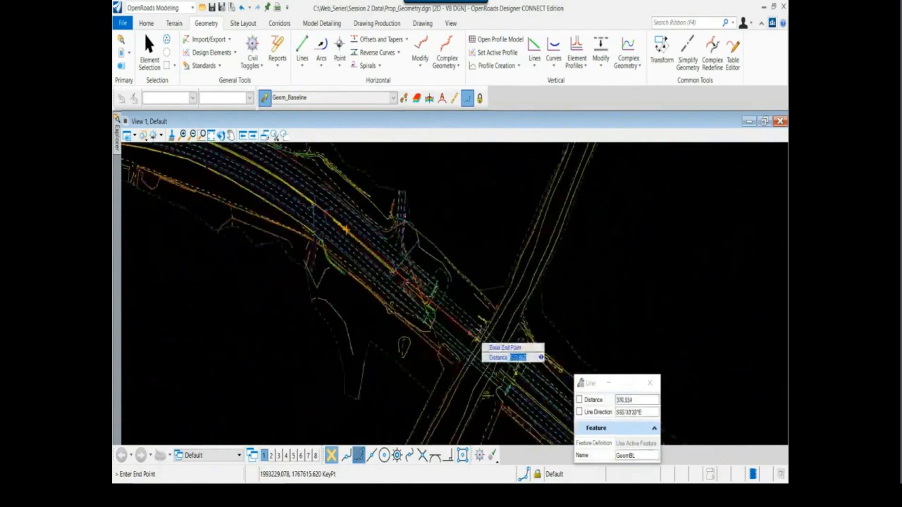
{"action": "middle_click_drag", "start_coordinate": [473, 333], "coordinate": [385, 271]}
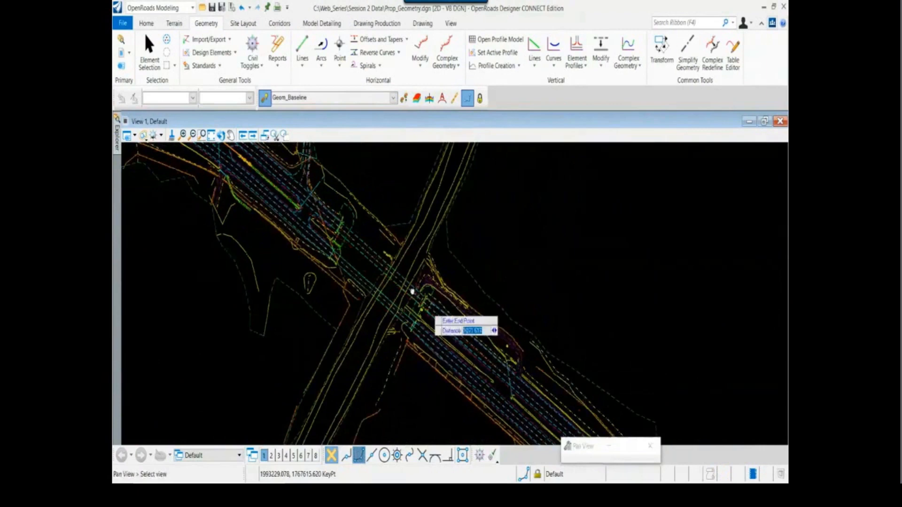
{"action": "middle_click_drag", "start_coordinate": [413, 292], "coordinate": [329, 223]}
{"action": "scroll", "coordinate": [329, 223], "scroll_direction": "down", "scroll_amount": 2}
{"action": "middle_click_drag", "start_coordinate": [463, 352], "coordinate": [401, 294]}
{"action": "scroll", "coordinate": [412, 321], "scroll_direction": "up", "scroll_amount": 1}
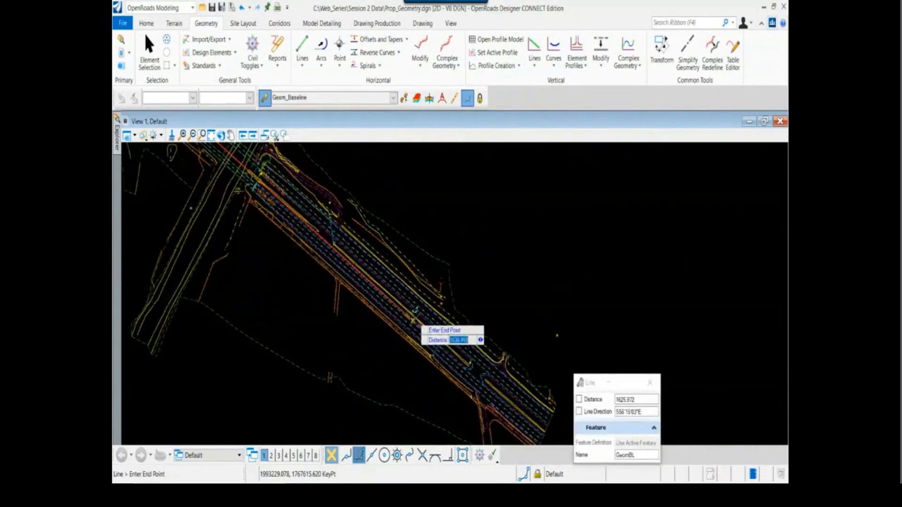
{"action": "key", "text": "Tab"}
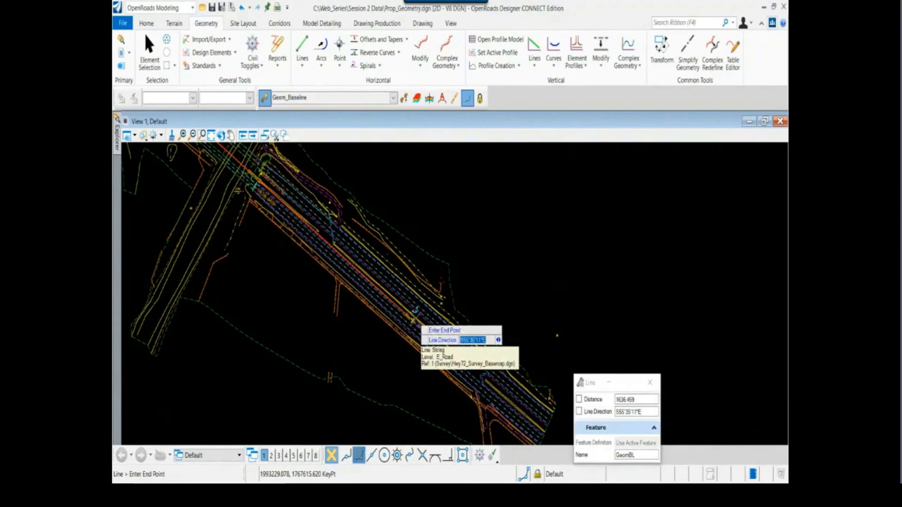
{"action": "key", "text": "Tab"}
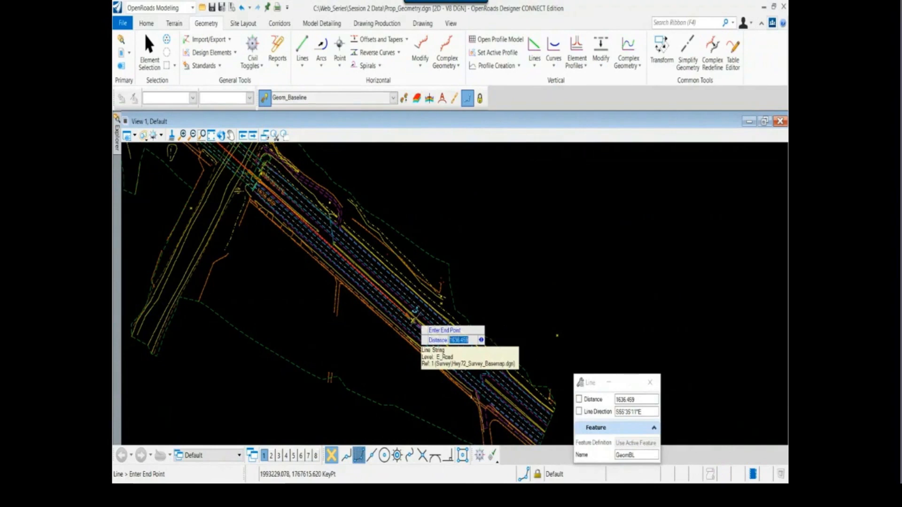
{"action": "key", "text": "alt+Tab"}
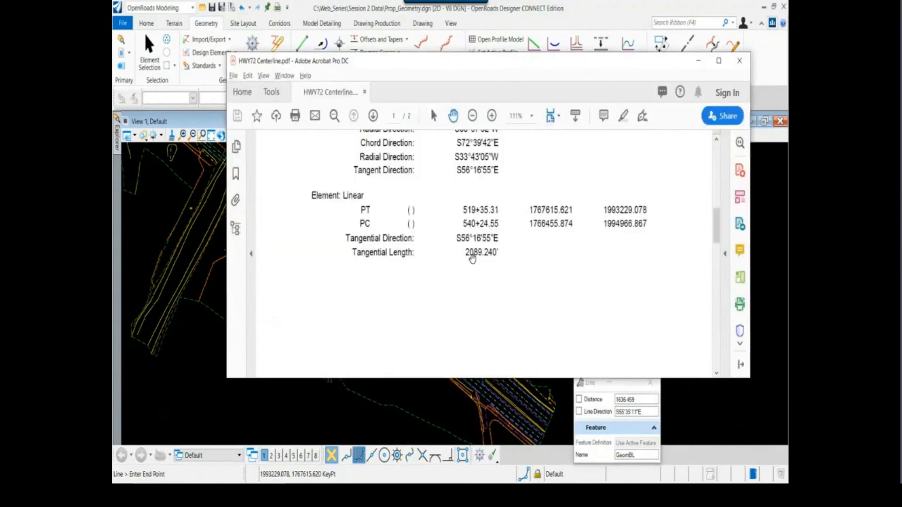
{"action": "key", "text": "alt+Tab"}
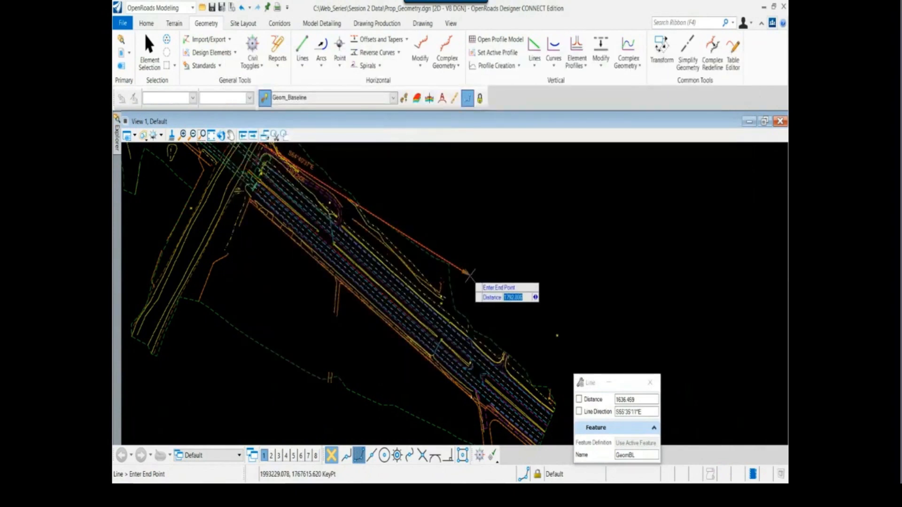
{"action": "type", "text": "2089.24"}
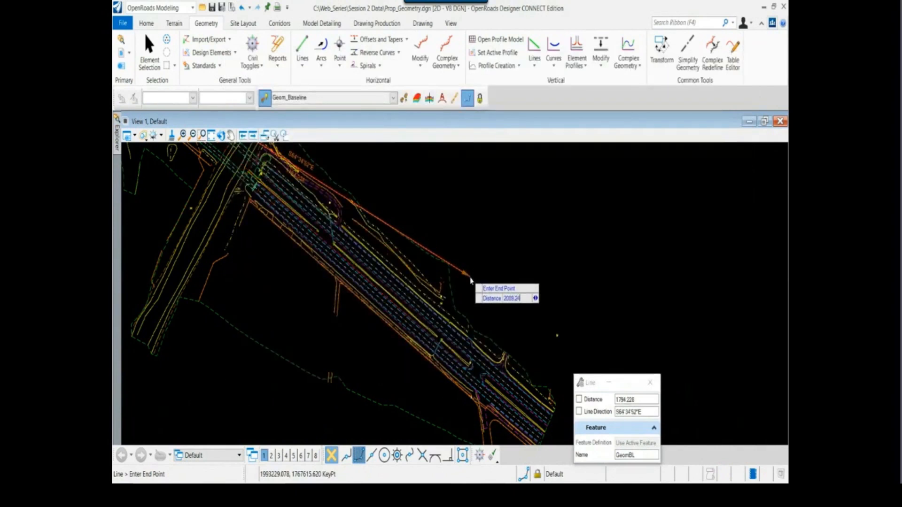
{"action": "key", "text": "Return"}
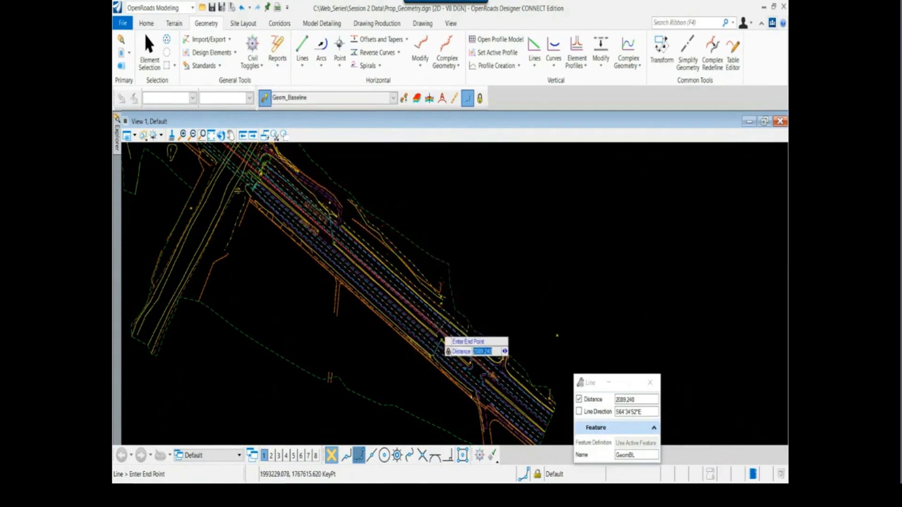
Copy the tangential direction S56°16'55"E from the HWY72 Centerline report, lock the line to it, place the line, and end the command
{"action": "key", "text": "Tab"}
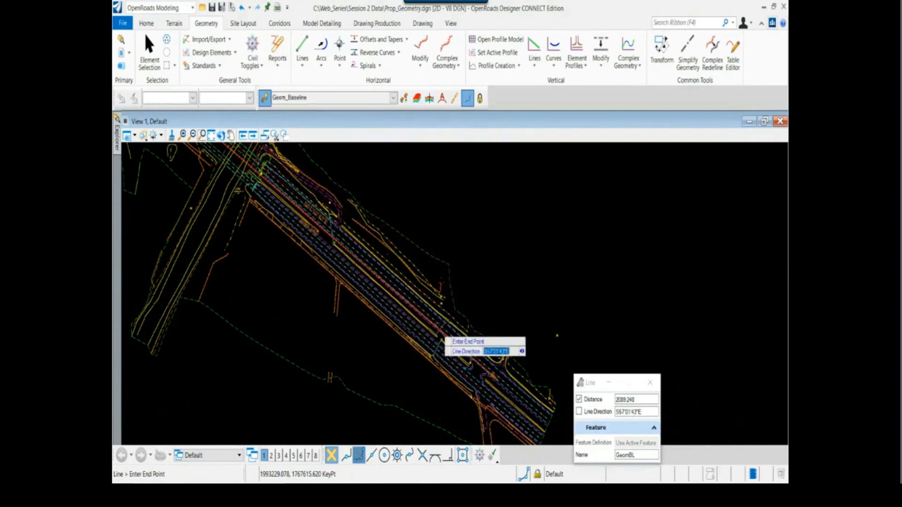
{"action": "key", "text": "alt+Tab"}
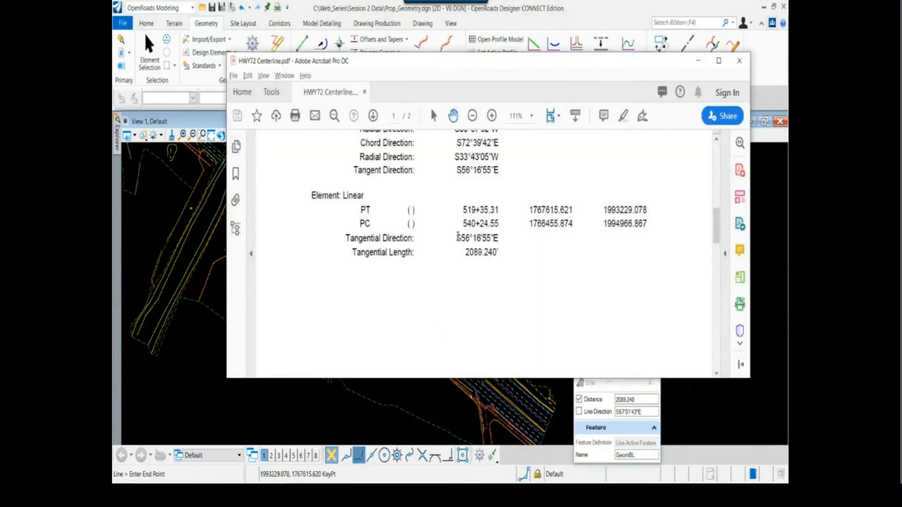
{"action": "double_click", "coordinate": [458, 238]}
{"action": "left_click_drag", "start_coordinate": [498, 240], "coordinate": [458, 242]}
{"action": "key", "text": "ctrl+c"}
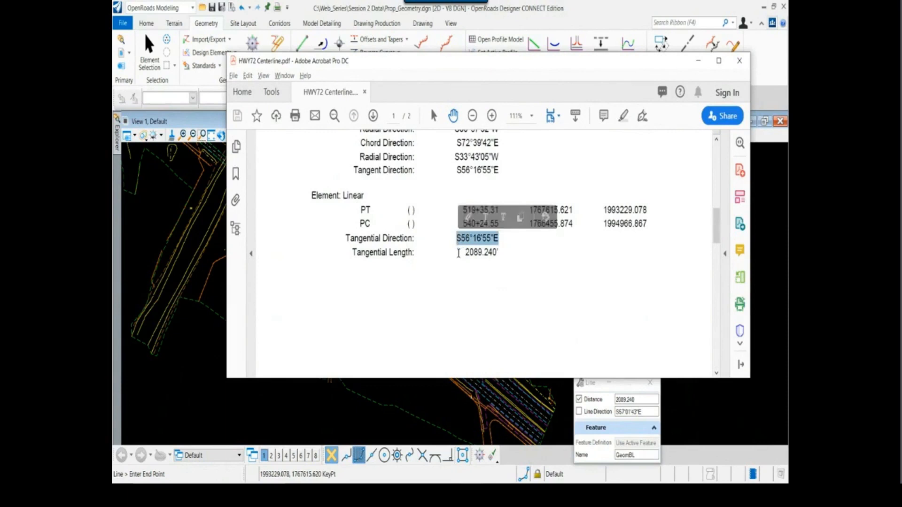
{"action": "key", "text": "alt+Tab"}
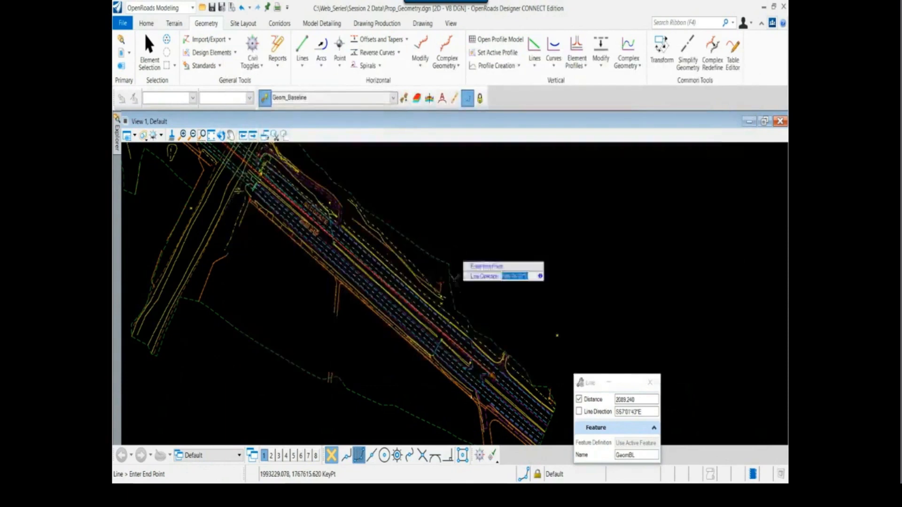
{"action": "key", "text": "ctrl+v"}
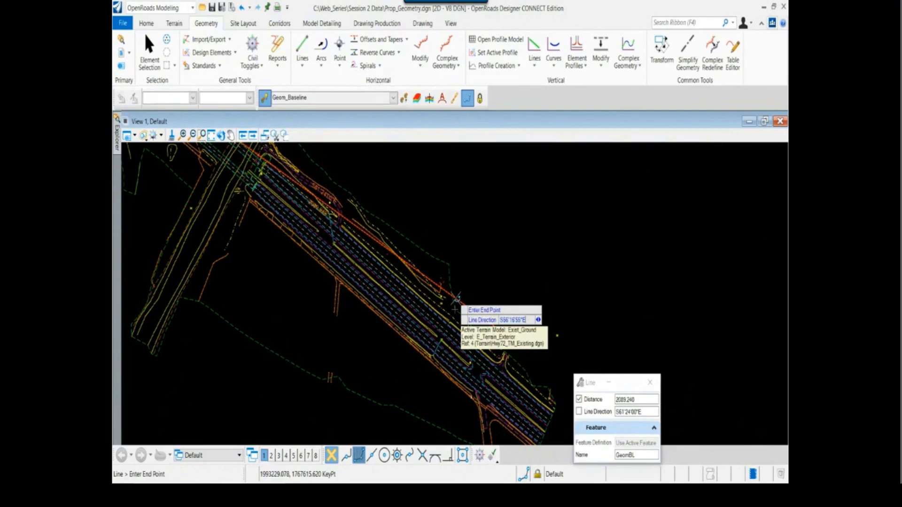
{"action": "key", "text": "Return"}
{"action": "scroll", "coordinate": [499, 375], "scroll_direction": "up", "scroll_amount": 3}
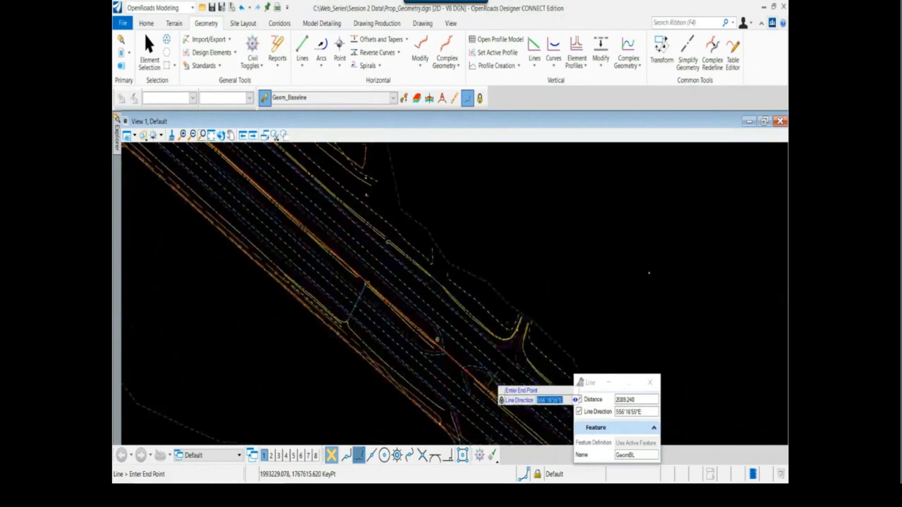
{"action": "left_click", "coordinate": [519, 273]}
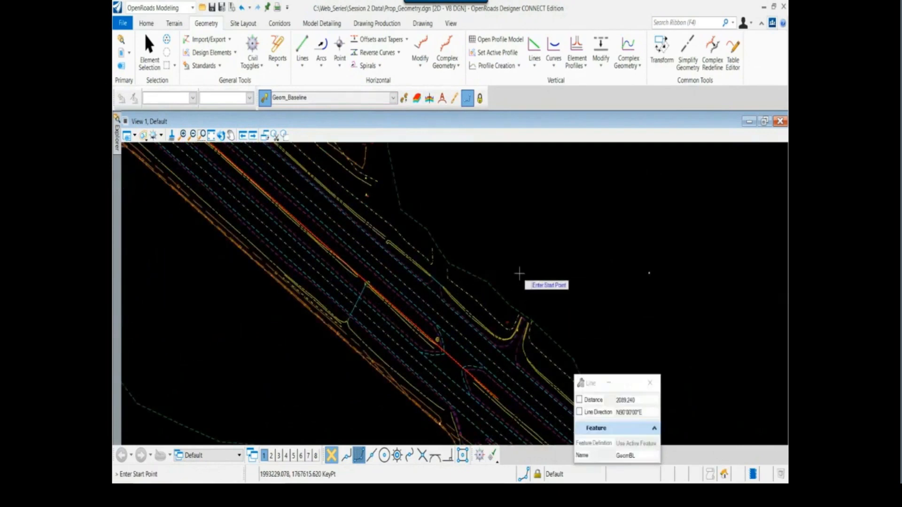
{"action": "right_click", "coordinate": [519, 272]}
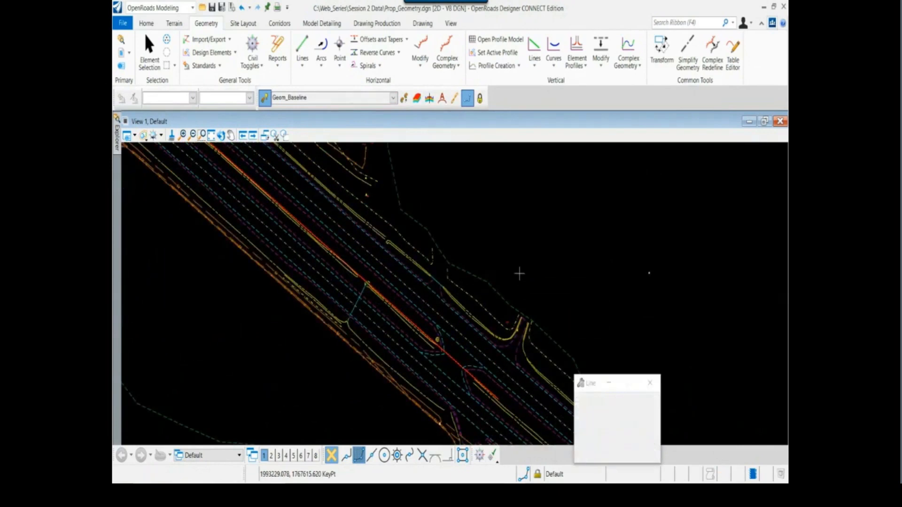
Select the new southeastern tangent line and change its length to 2100 through its on-screen length text
{"action": "scroll", "coordinate": [450, 362], "scroll_direction": "down", "scroll_amount": 4}
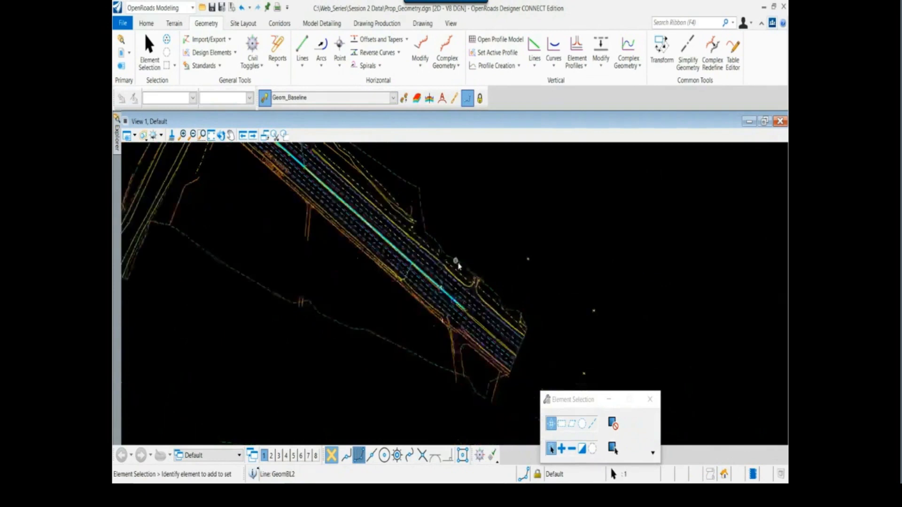
{"action": "left_click", "coordinate": [505, 383]}
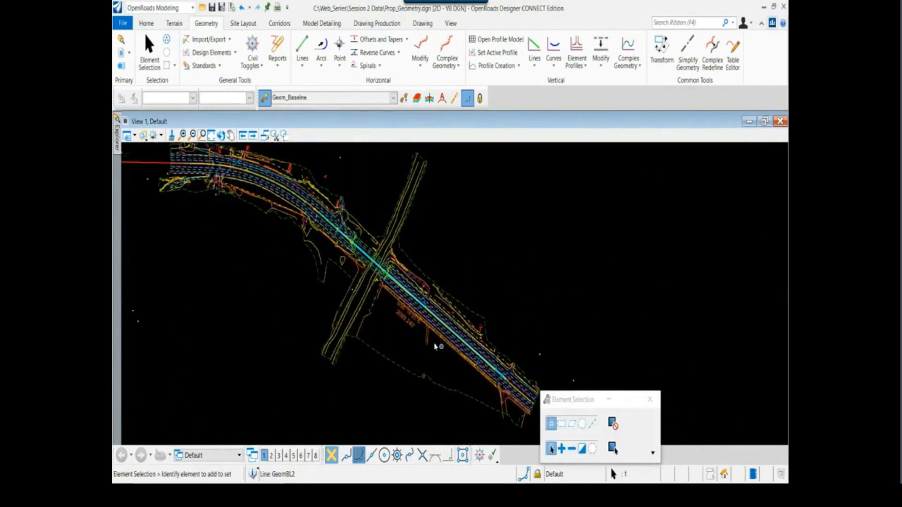
{"action": "scroll", "coordinate": [412, 325], "scroll_direction": "up", "scroll_amount": 4}
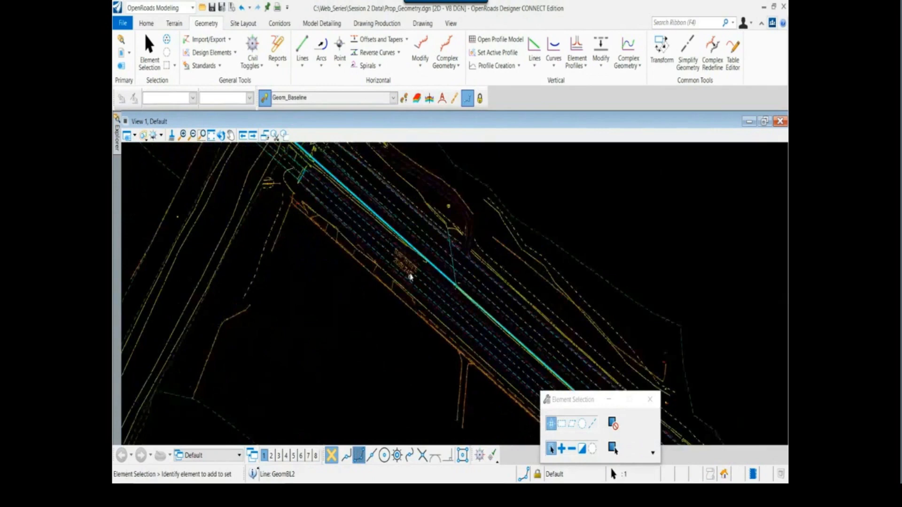
{"action": "scroll", "coordinate": [410, 277], "scroll_direction": "up", "scroll_amount": 2}
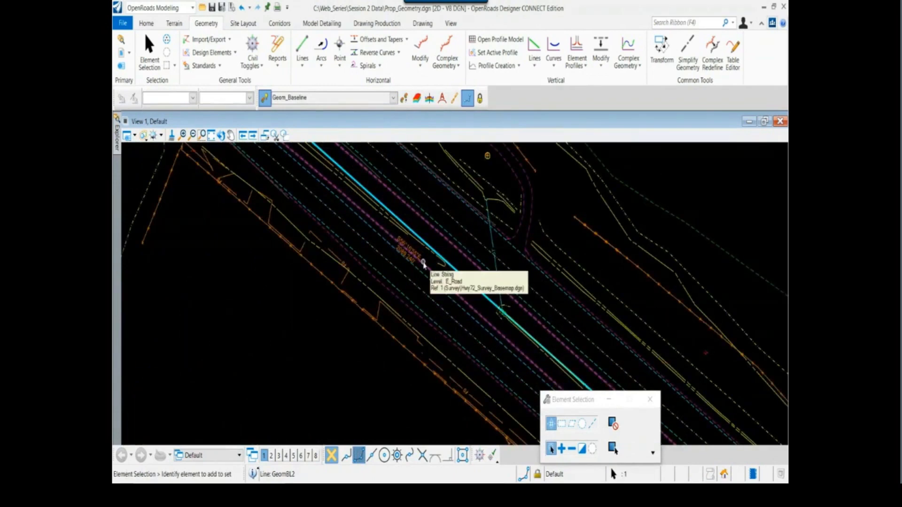
{"action": "scroll", "coordinate": [418, 256], "scroll_direction": "up", "scroll_amount": 1}
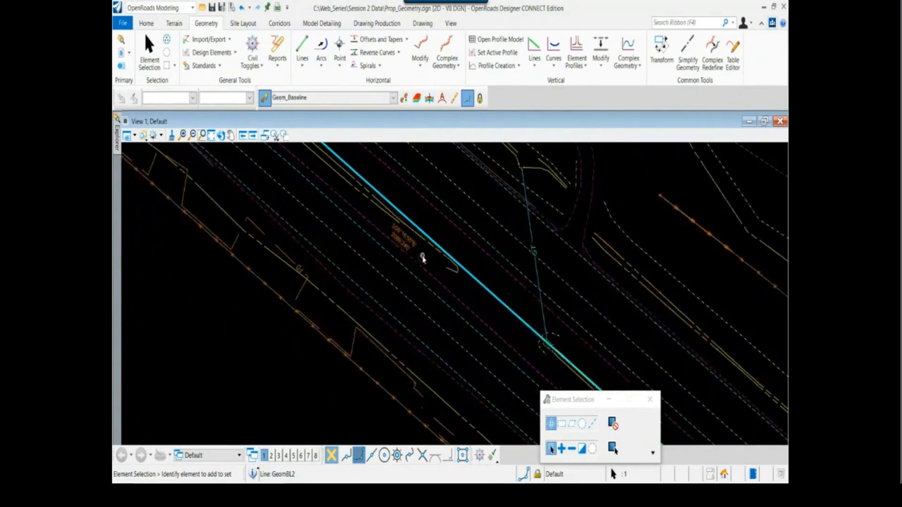
{"action": "left_click", "coordinate": [414, 246]}
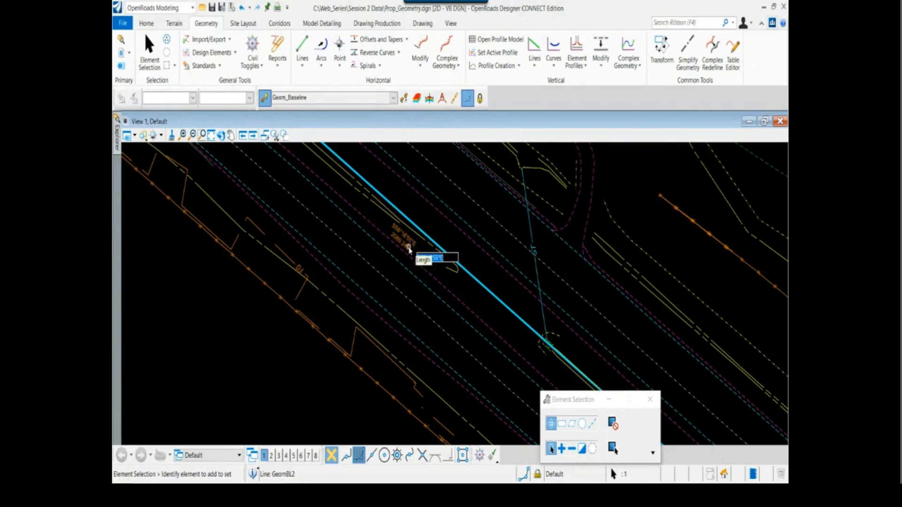
{"action": "key", "text": "Tab"}
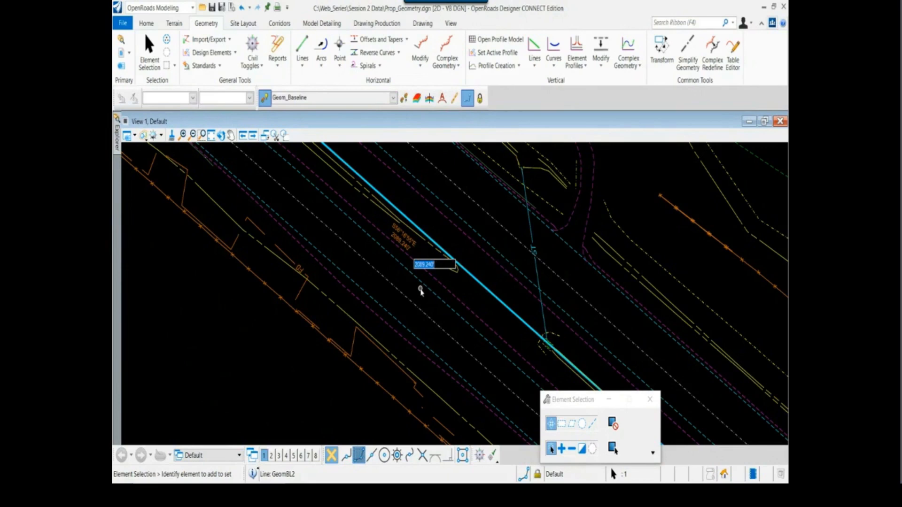
{"action": "type", "text": "2100"}
{"action": "key", "text": "Return"}
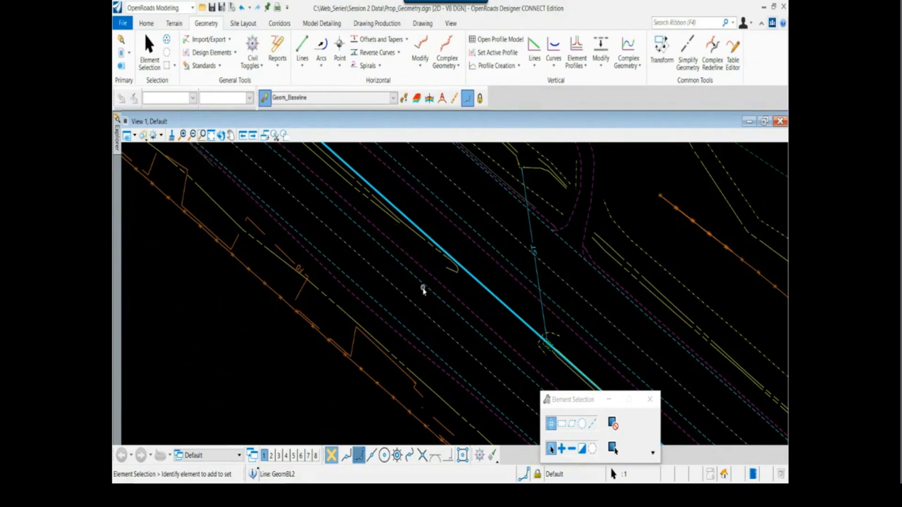
Reselect the tangent line, recheck its tangential length in the report, and set its length to 2089.24 through the on-screen text
{"action": "scroll", "coordinate": [426, 247], "scroll_direction": "down", "scroll_amount": 4}
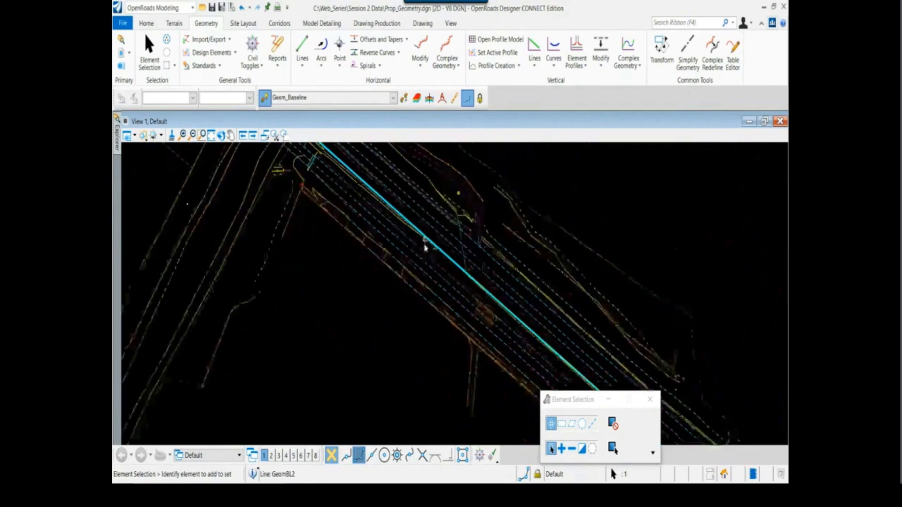
{"action": "scroll", "coordinate": [416, 244], "scroll_direction": "up", "scroll_amount": 3}
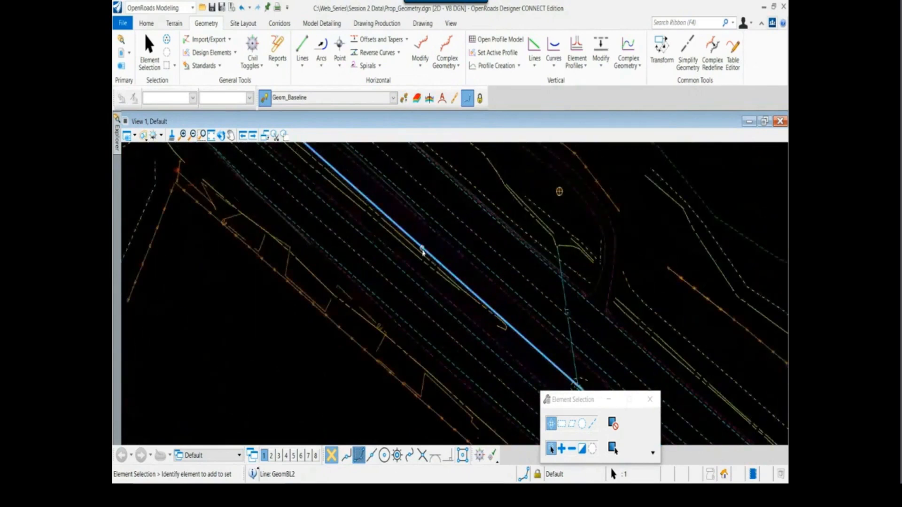
{"action": "left_click", "coordinate": [443, 270]}
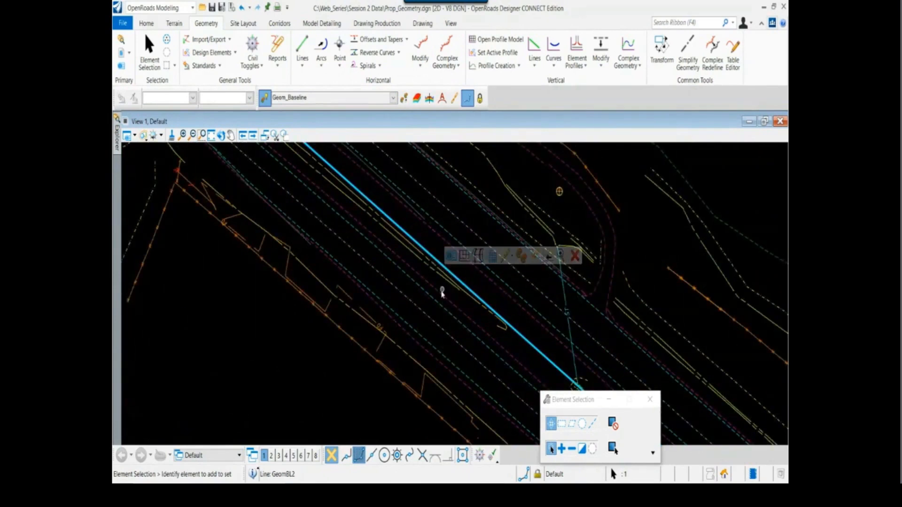
{"action": "scroll", "coordinate": [447, 300], "scroll_direction": "down", "scroll_amount": 3}
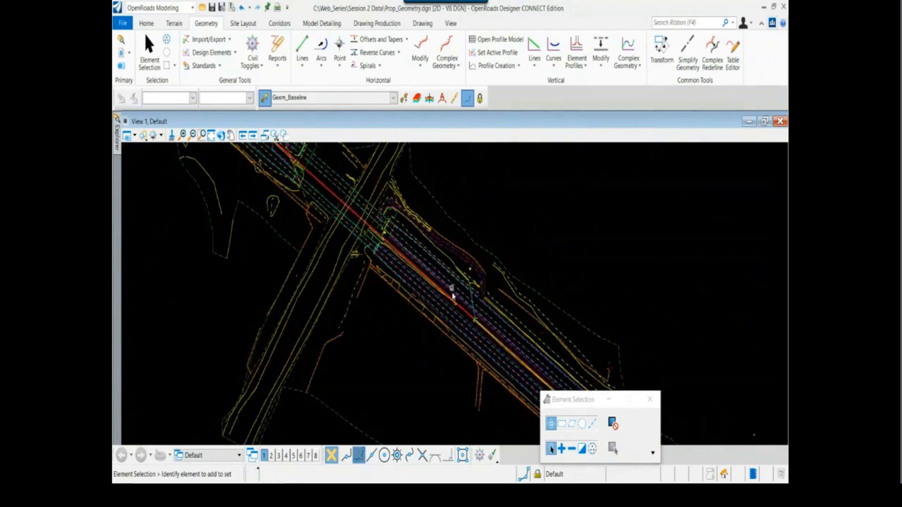
{"action": "scroll", "coordinate": [458, 319], "scroll_direction": "up", "scroll_amount": 2}
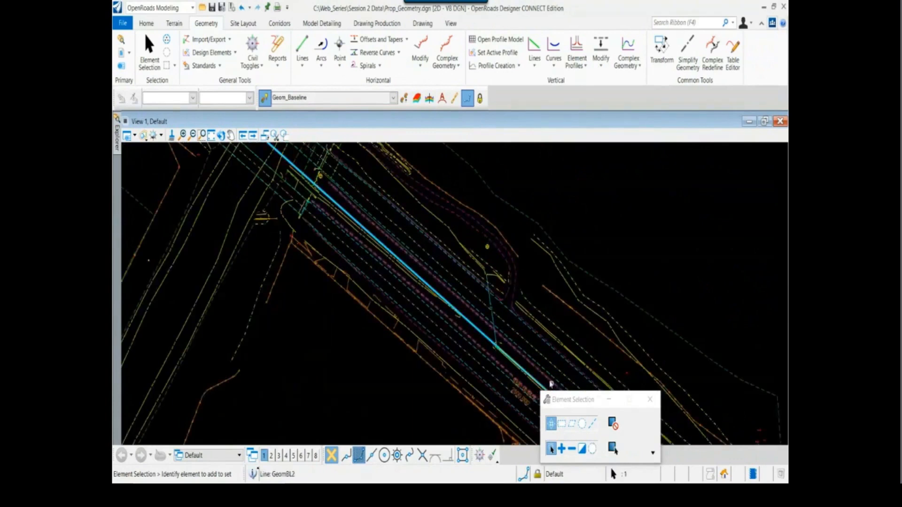
{"action": "middle_click_drag", "start_coordinate": [550, 382], "coordinate": [426, 262]}
{"action": "scroll", "coordinate": [418, 288], "scroll_direction": "up", "scroll_amount": 2}
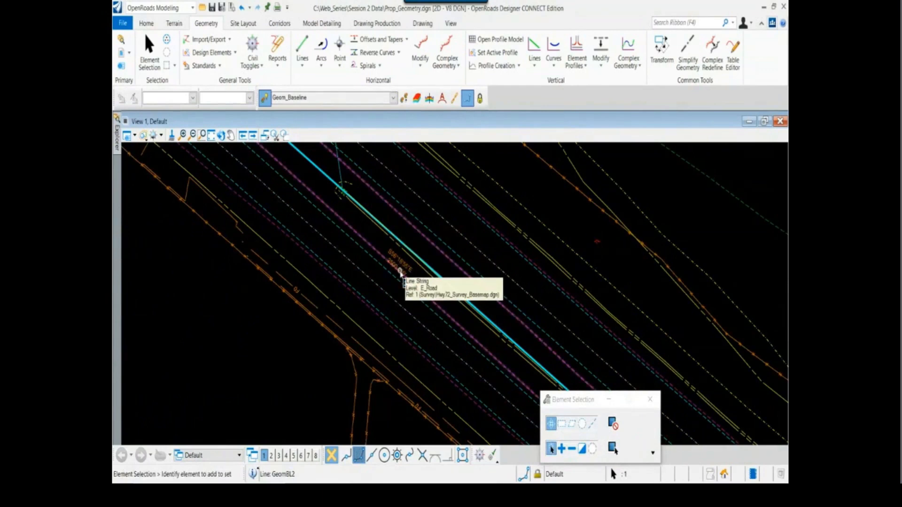
{"action": "key", "text": "alt+Tab"}
{"action": "key", "text": "alt+Tab"}
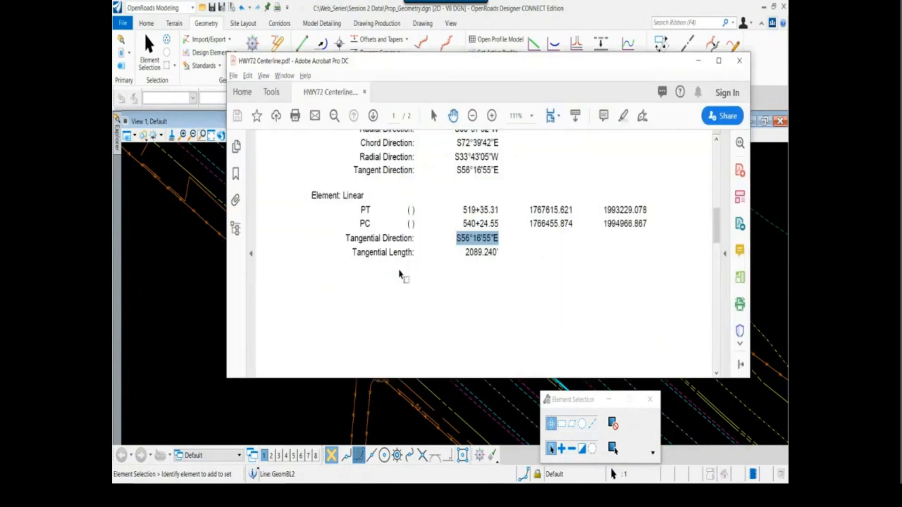
{"action": "key", "text": "alt+Tab"}
{"action": "scroll", "coordinate": [401, 274], "scroll_direction": "up", "scroll_amount": 2}
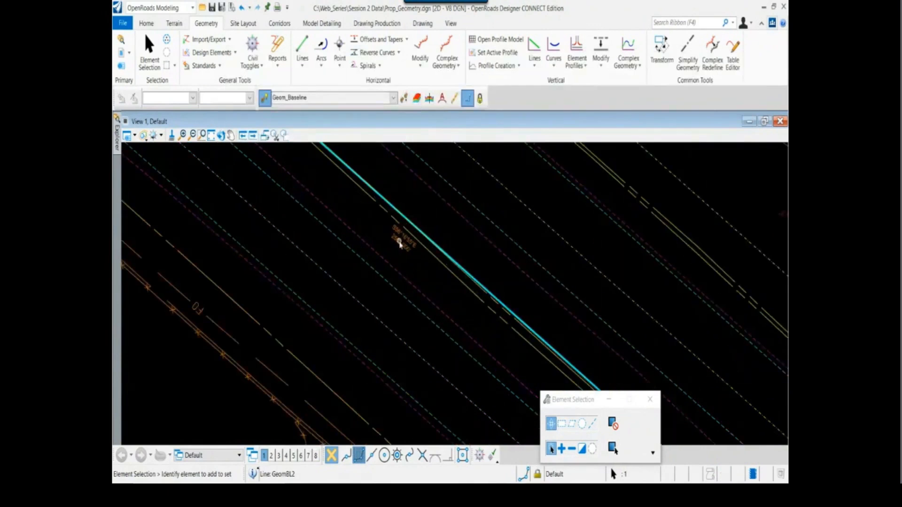
{"action": "left_click", "coordinate": [400, 246]}
{"action": "type", "text": "2089.24"}
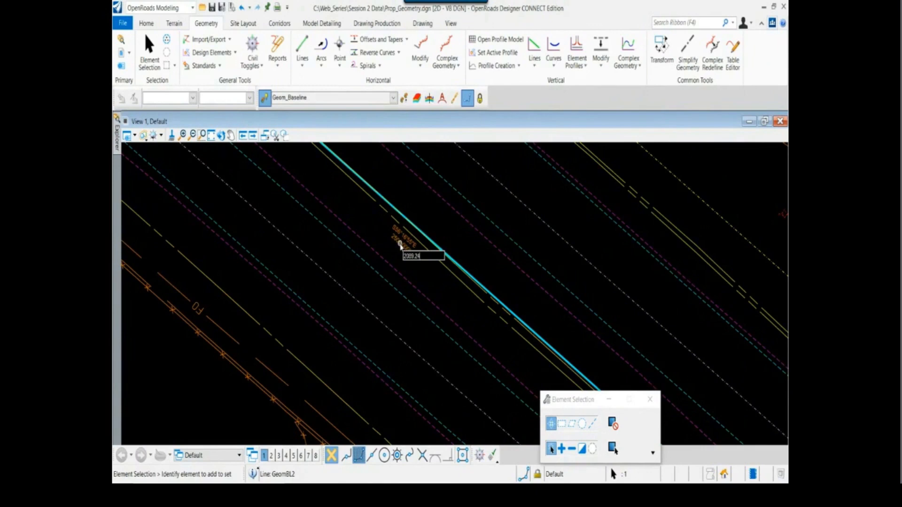
{"action": "key", "text": "Return"}
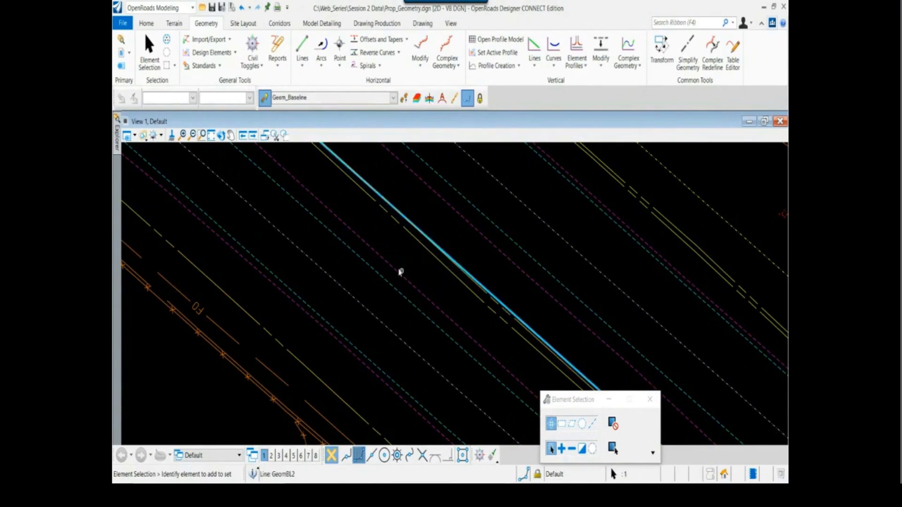
Start a simple arc from the second tangent line and snap its start point to the line's southeastern end
{"action": "scroll", "coordinate": [386, 263], "scroll_direction": "down", "scroll_amount": 5}
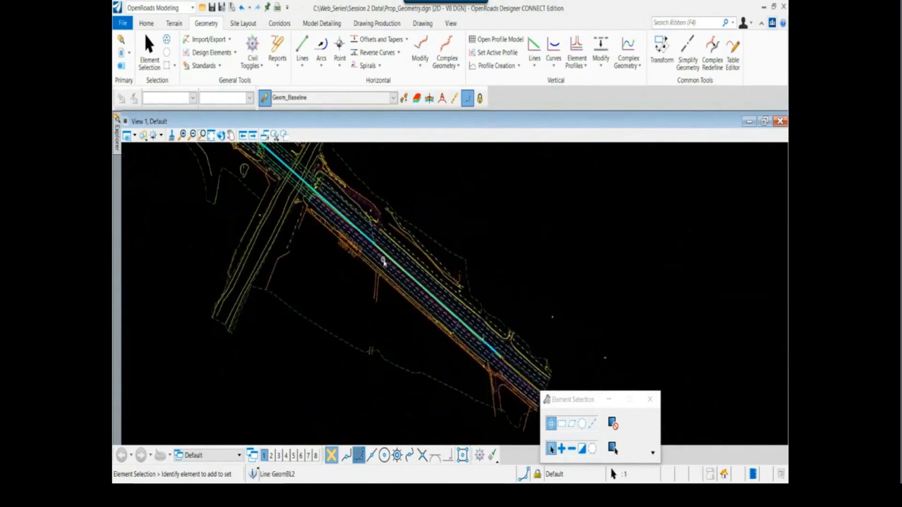
{"action": "middle_click_drag", "start_coordinate": [364, 253], "coordinate": [373, 190]}
{"action": "scroll", "coordinate": [401, 305], "scroll_direction": "up", "scroll_amount": 4}
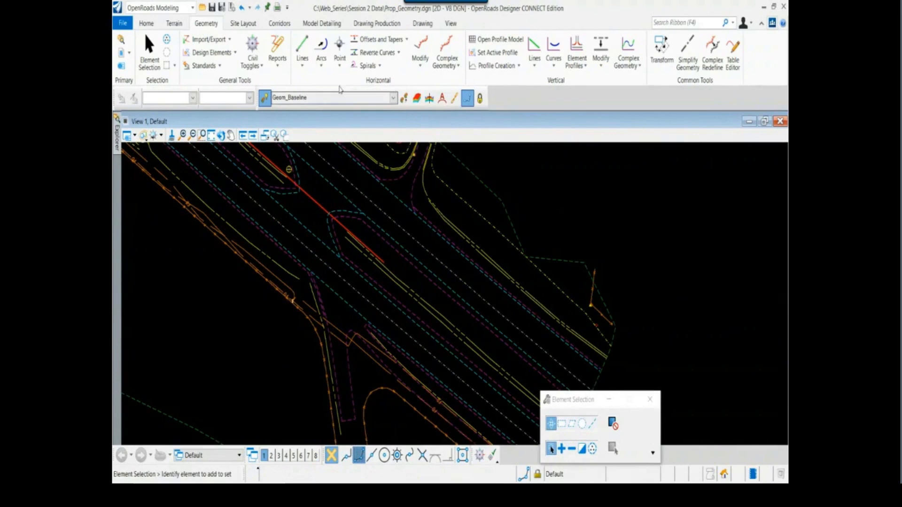
{"action": "left_click", "coordinate": [322, 45]}
{"action": "scroll", "coordinate": [390, 263], "scroll_direction": "up", "scroll_amount": 1}
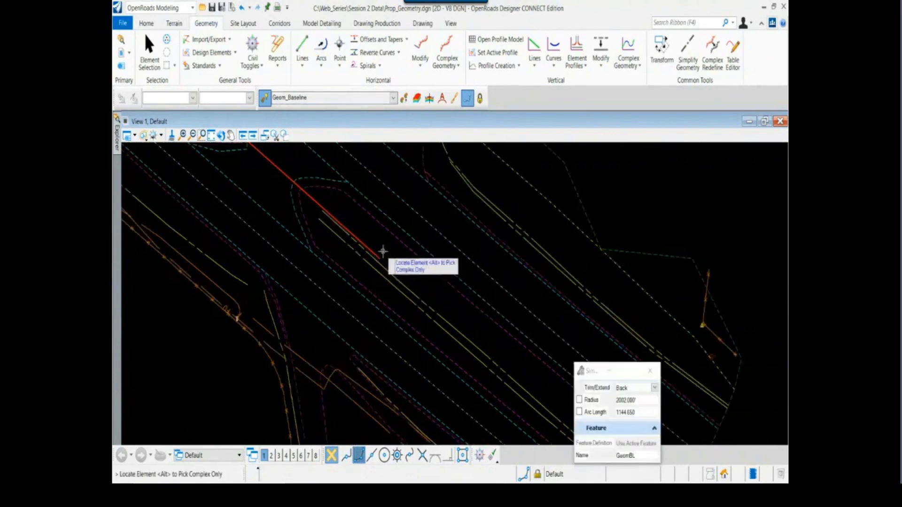
{"action": "left_click", "coordinate": [384, 254]}
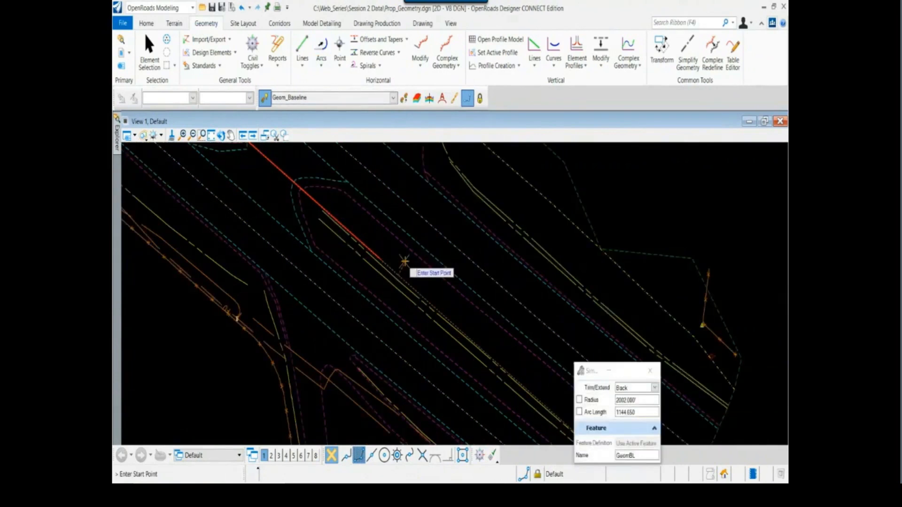
{"action": "left_click", "coordinate": [379, 257]}
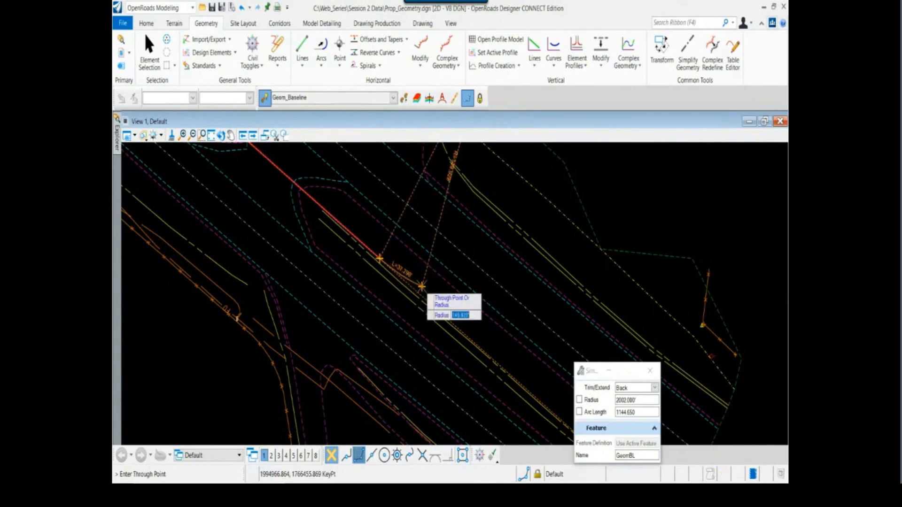
Look up the second circular element's radius in the HWY72 Centerline report and lock the arc radius at 7476.52
{"action": "scroll", "coordinate": [423, 288], "scroll_direction": "down", "scroll_amount": 3}
{"action": "key", "text": "alt+Tab"}
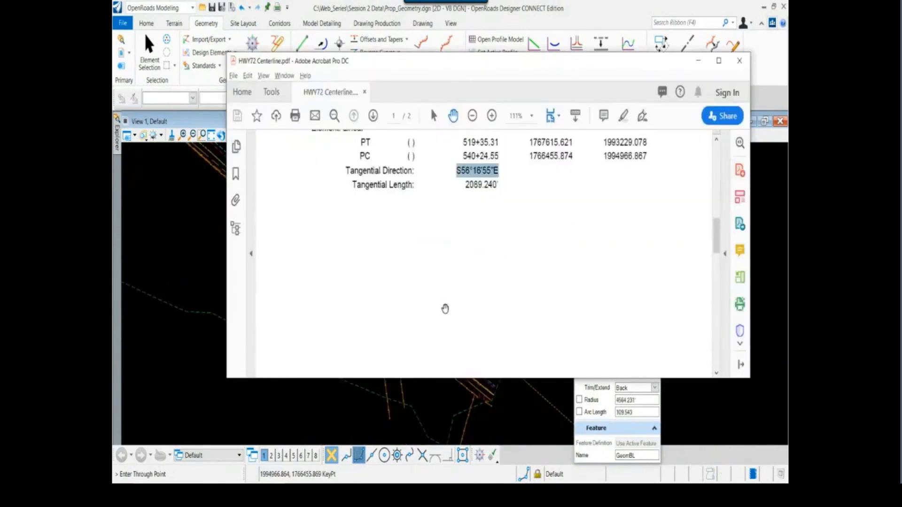
{"action": "scroll", "coordinate": [445, 309], "scroll_direction": "down", "scroll_amount": 10}
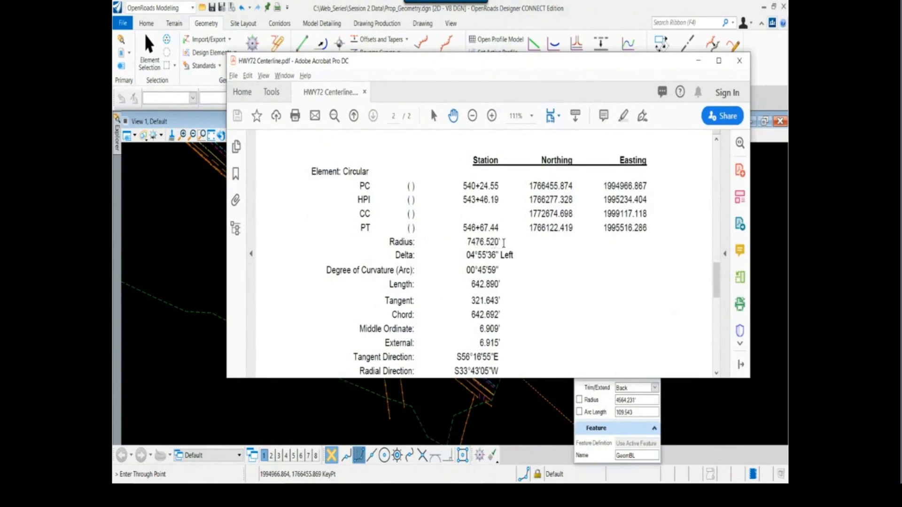
{"action": "key", "text": "alt+Tab"}
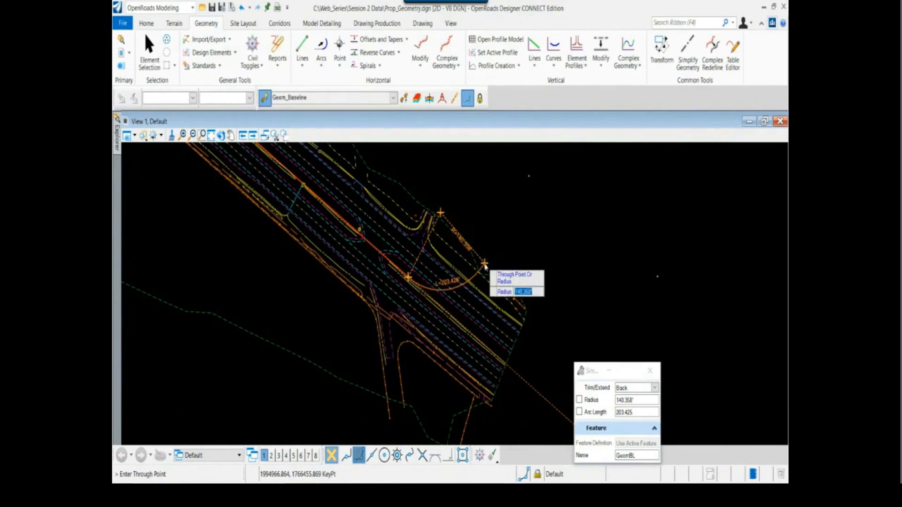
{"action": "type", "text": "7476.52"}
{"action": "key", "text": "Return"}
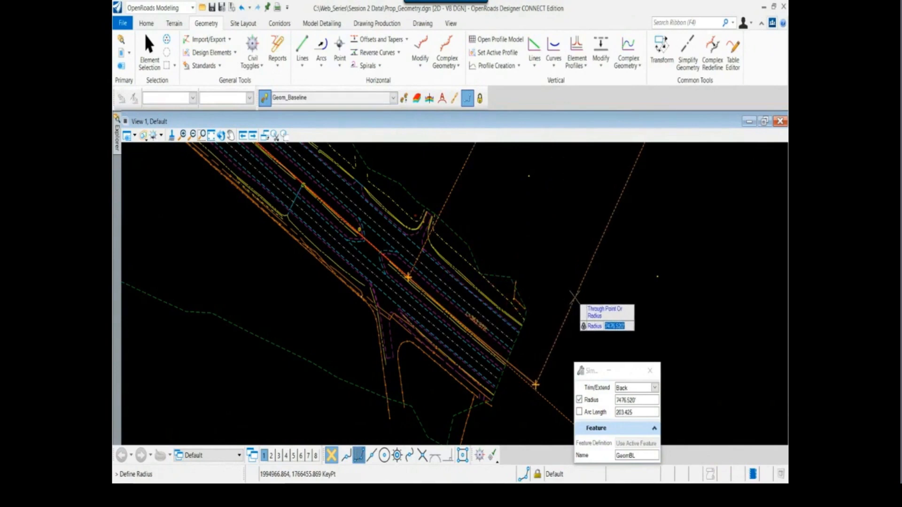
Accept the arc radius, look up the second circular element's length in the HWY72 Centerline report, and lock the arc length at 642.89
{"action": "scroll", "coordinate": [587, 305], "scroll_direction": "up", "scroll_amount": 1}
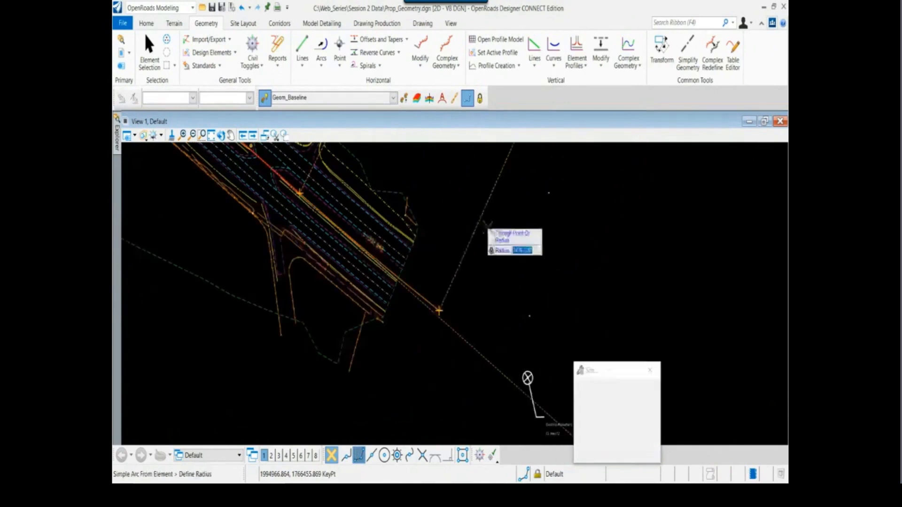
{"action": "left_click", "coordinate": [530, 262]}
{"action": "key", "text": "alt+Tab"}
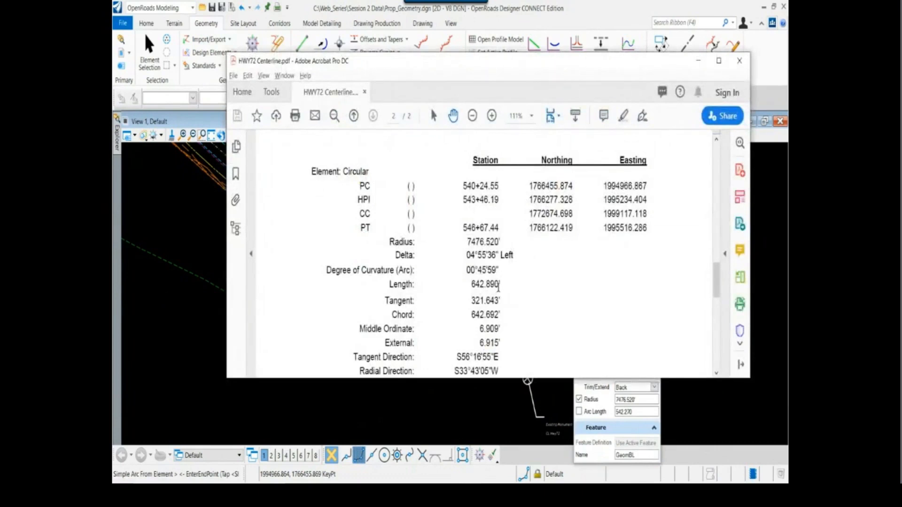
{"action": "key", "text": "alt+Tab"}
{"action": "type", "text": "6"}
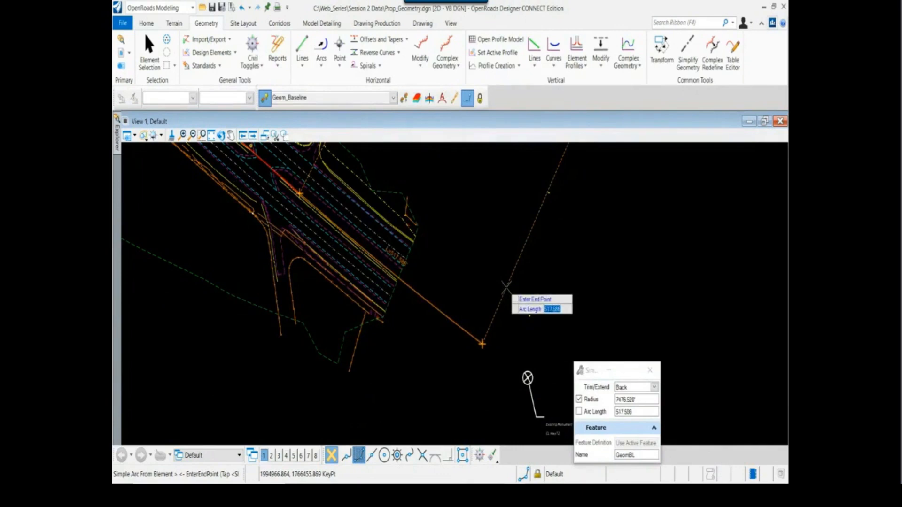
{"action": "type", "text": "42"}
{"action": "key", "text": "Return"}
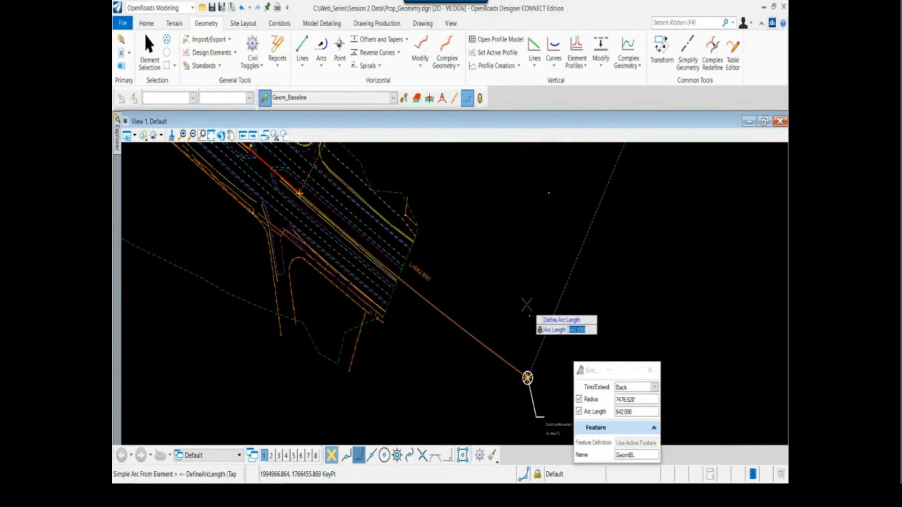
Place the arc ending at the eastern monument with Trim/Extend set to Back, and end the arc command
{"action": "left_click", "coordinate": [526, 304]}
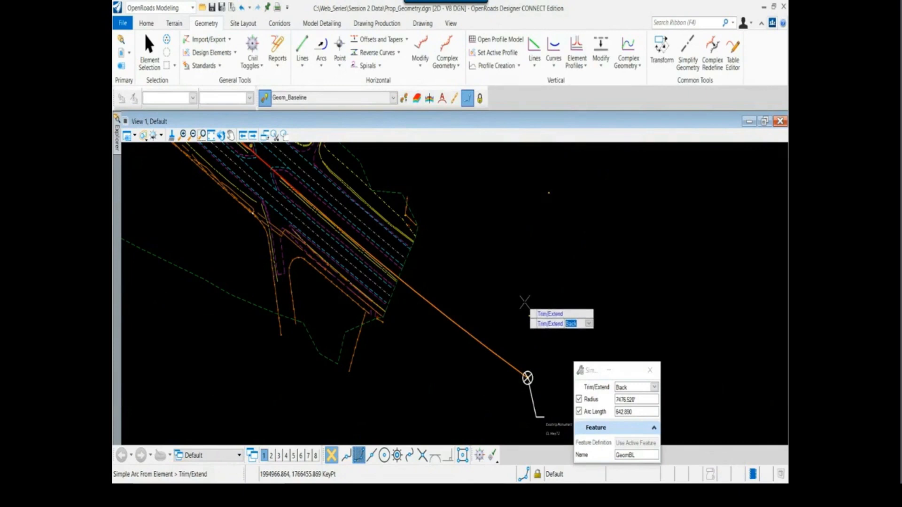
{"action": "left_click", "coordinate": [525, 304]}
{"action": "key", "text": "Escape"}
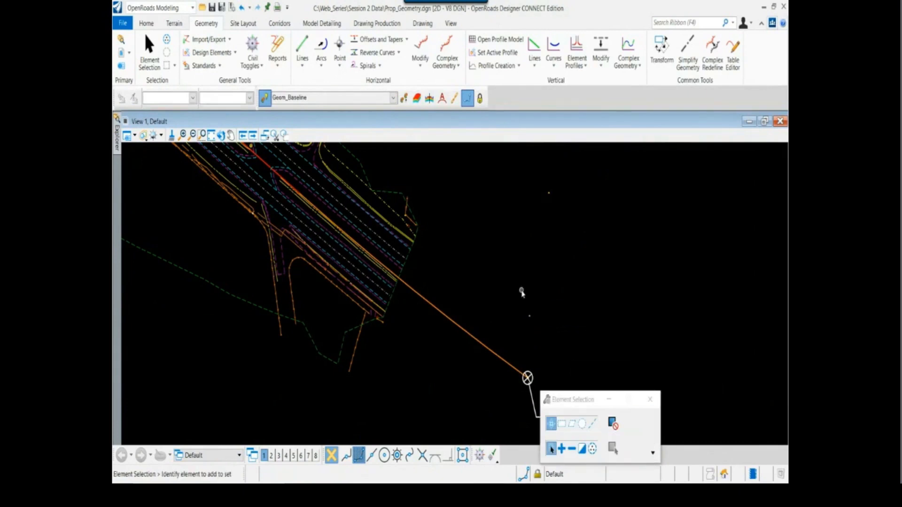
Start a Complex By Element with the Manual method for the centerline elements and name it Hwy 72 - CL
{"action": "scroll", "coordinate": [521, 290], "scroll_direction": "down", "scroll_amount": 3}
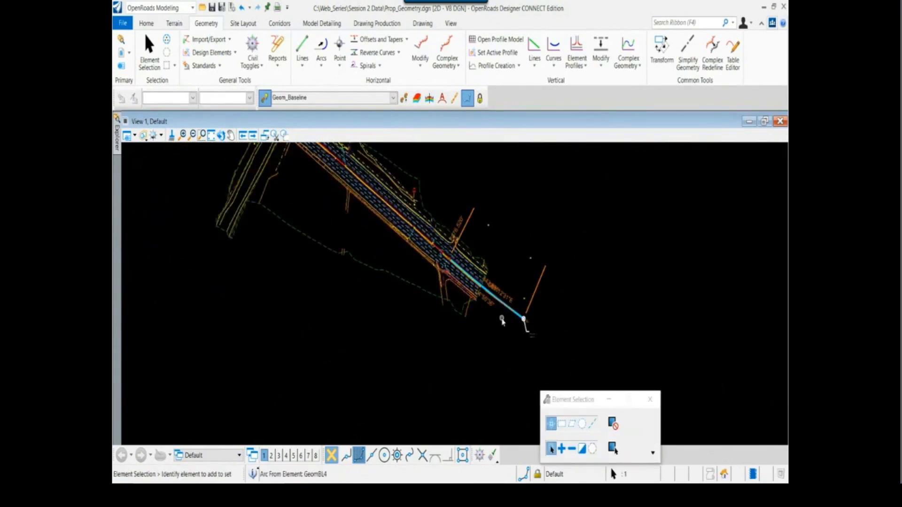
{"action": "scroll", "coordinate": [499, 316], "scroll_direction": "down", "scroll_amount": 2}
{"action": "scroll", "coordinate": [459, 240], "scroll_direction": "down", "scroll_amount": 2}
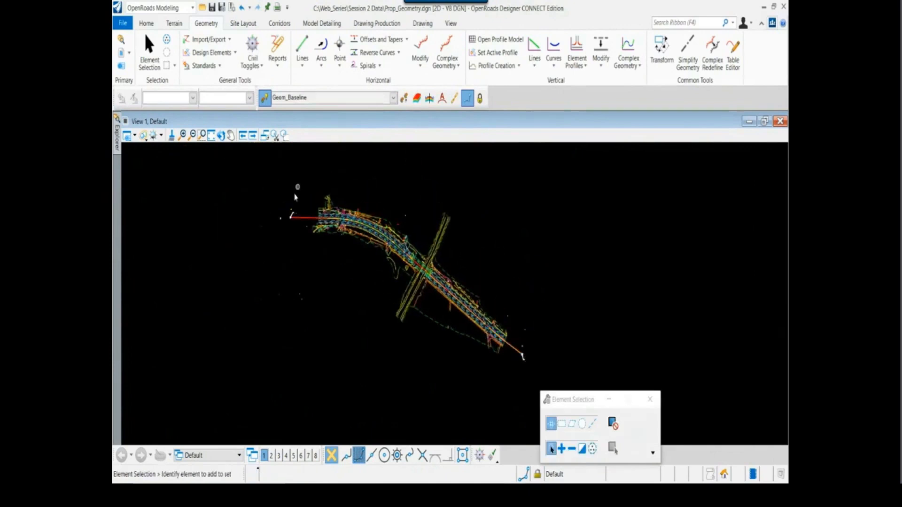
{"action": "scroll", "coordinate": [298, 200], "scroll_direction": "up", "scroll_amount": 2}
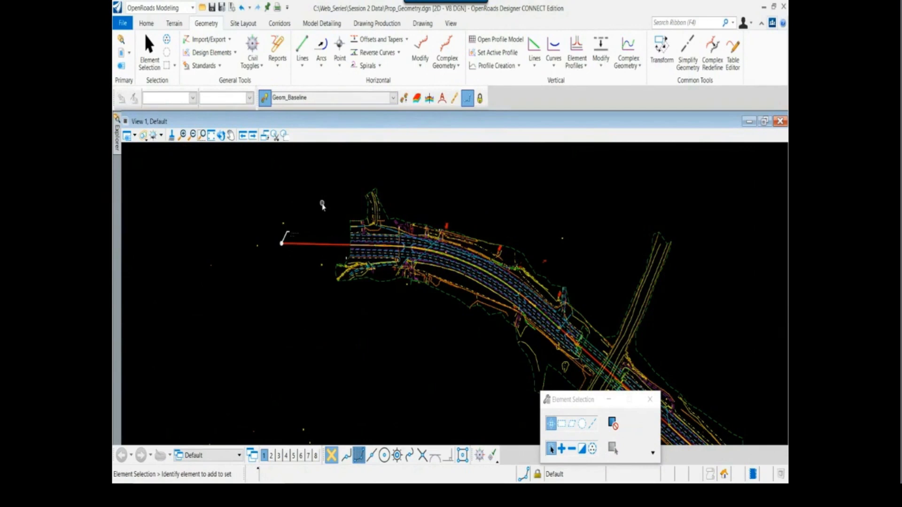
{"action": "scroll", "coordinate": [322, 206], "scroll_direction": "down", "scroll_amount": 2}
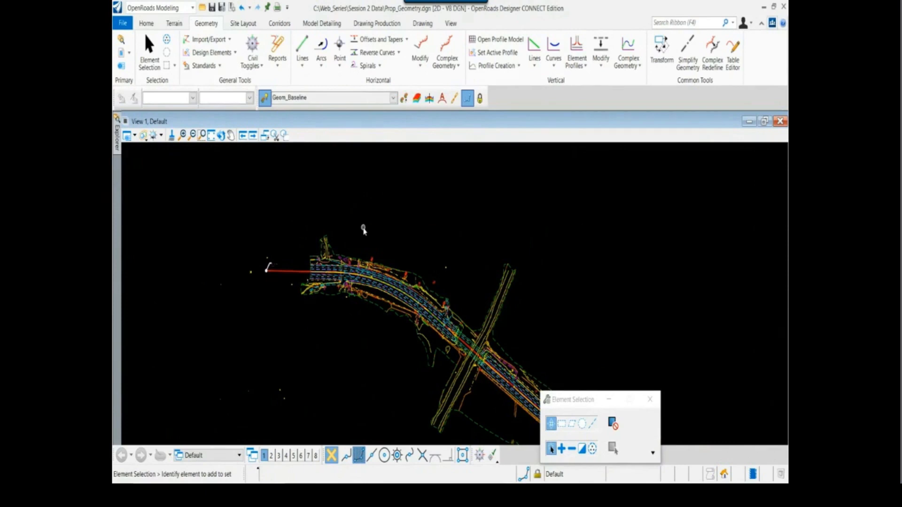
{"action": "scroll", "coordinate": [324, 282], "scroll_direction": "up", "scroll_amount": 3}
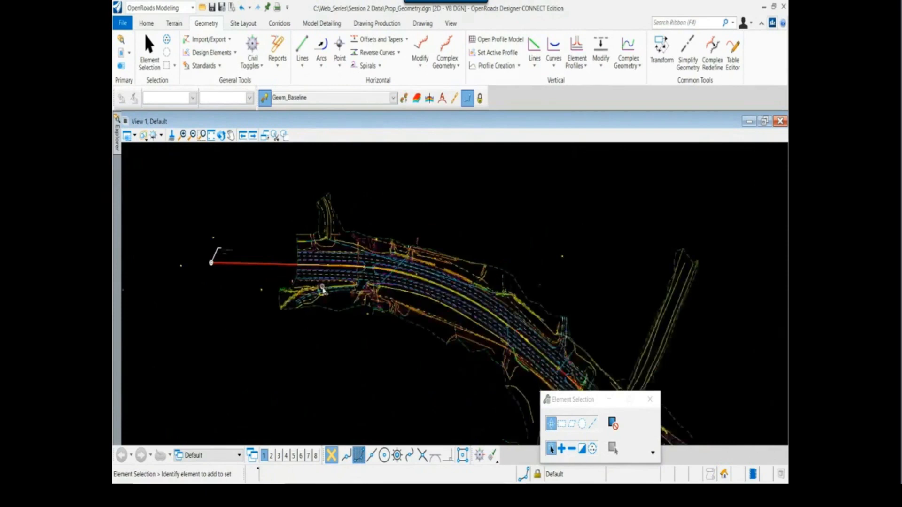
{"action": "left_click", "coordinate": [458, 67]}
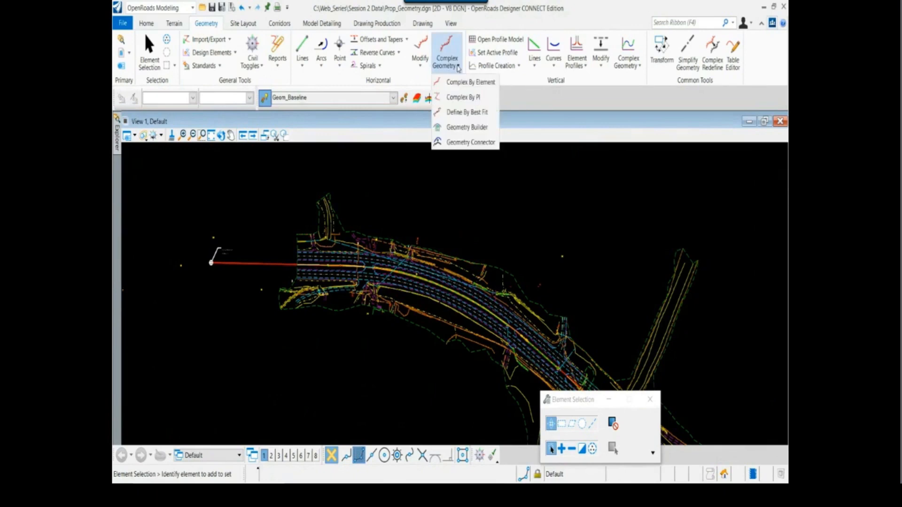
{"action": "left_click", "coordinate": [473, 83]}
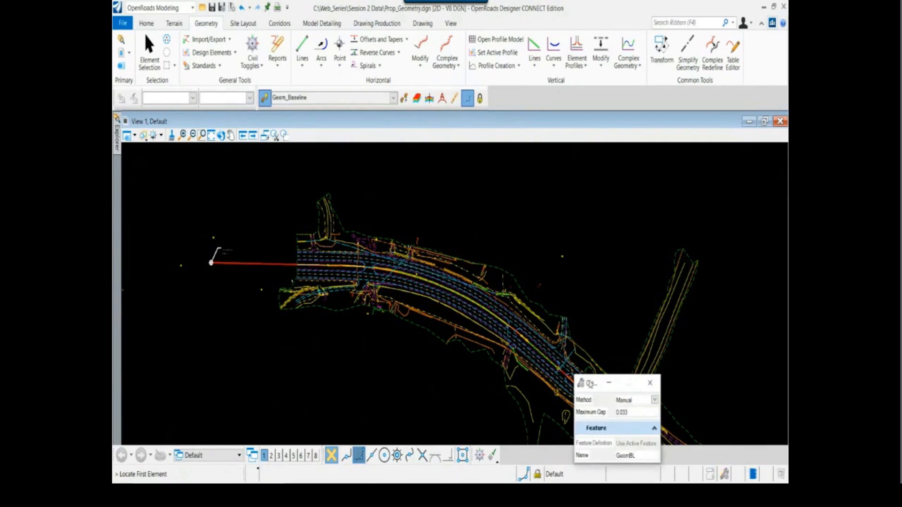
{"action": "left_click_drag", "start_coordinate": [591, 384], "coordinate": [442, 156]}
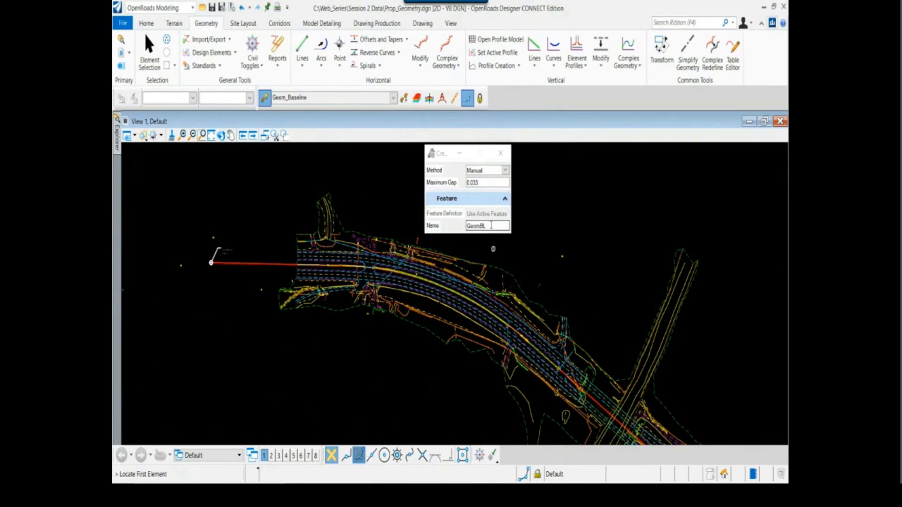
{"action": "left_click_drag", "start_coordinate": [491, 225], "coordinate": [459, 232]}
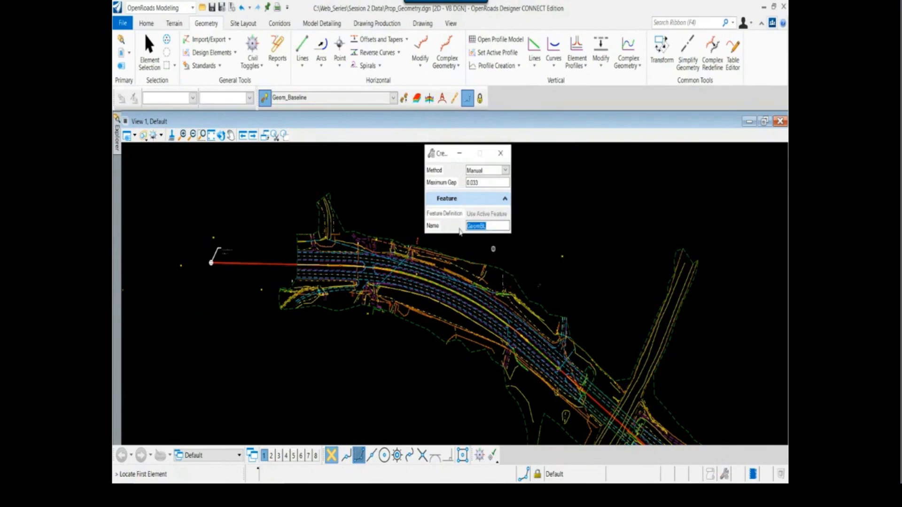
{"action": "type", "text": "Hwy"}
{"action": "type", "text": " 272"}
{"action": "key", "text": "BackSpace"}
{"action": "key", "text": "BackSpace"}
{"action": "key", "text": "BackSpace"}
{"action": "key", "text": "BackSpace"}
{"action": "type", "text": "72 - CL"}
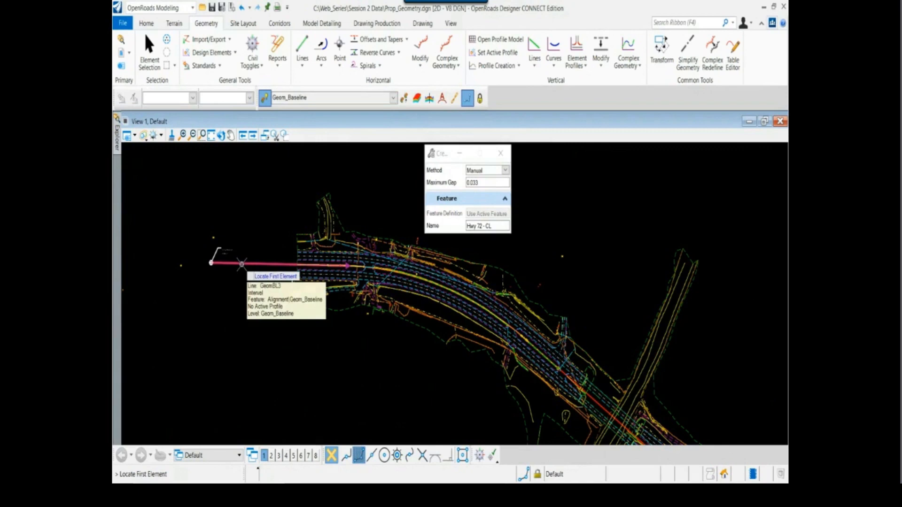
{"action": "scroll", "coordinate": [241, 265], "scroll_direction": "up", "scroll_amount": 1}
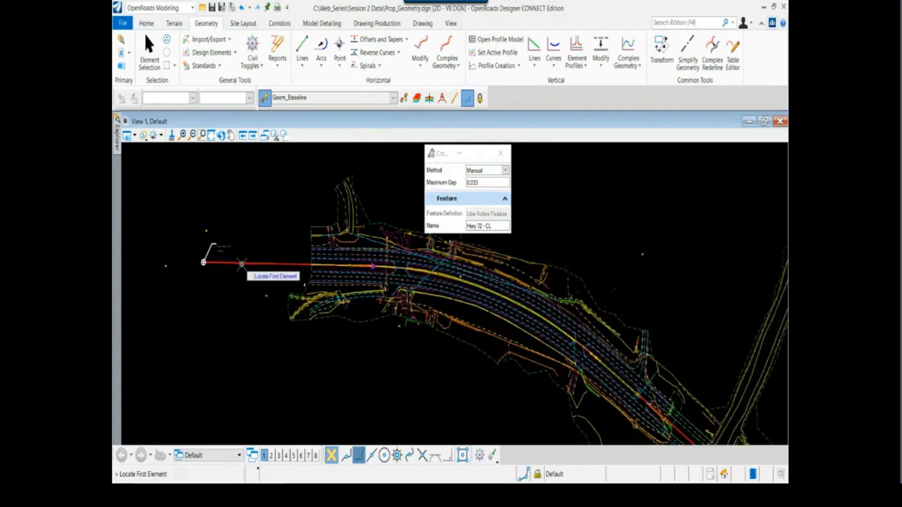
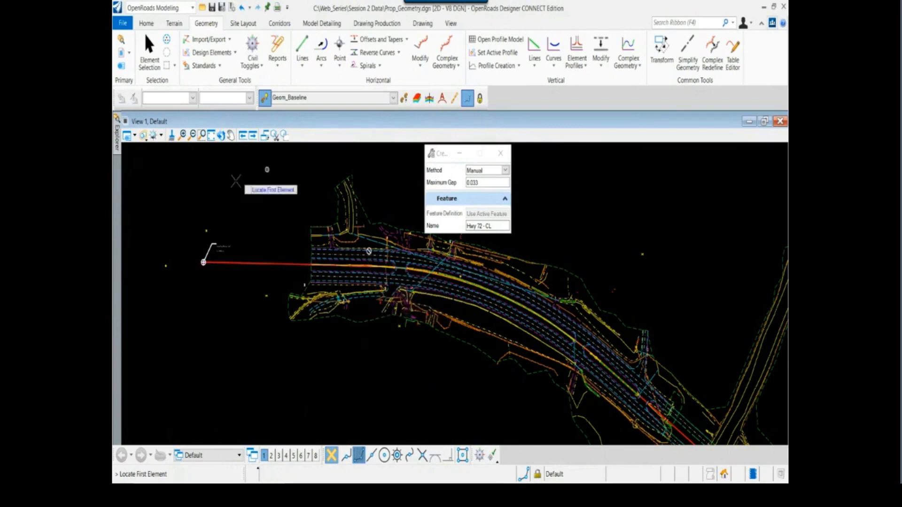
Select the western tangent, first arc, long middle tangent and eastern arc in order, and accept them as one complex element
{"action": "right_click", "coordinate": [227, 198]}
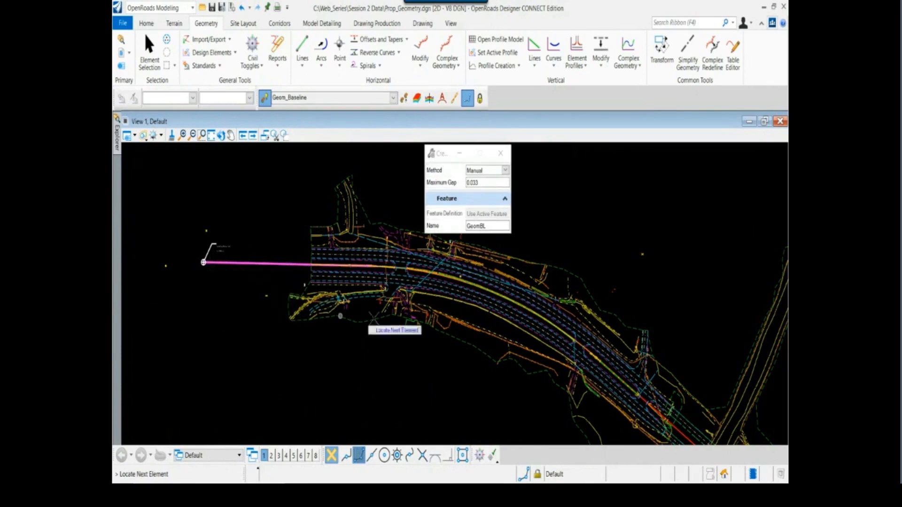
{"action": "left_click", "coordinate": [384, 268]}
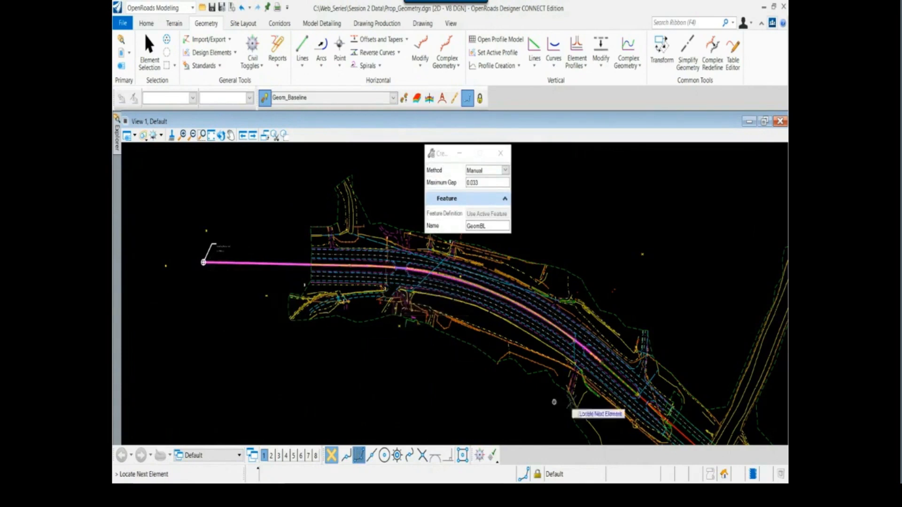
{"action": "scroll", "coordinate": [566, 363], "scroll_direction": "down", "scroll_amount": 1}
{"action": "middle_click_drag", "start_coordinate": [595, 364], "coordinate": [400, 296]}
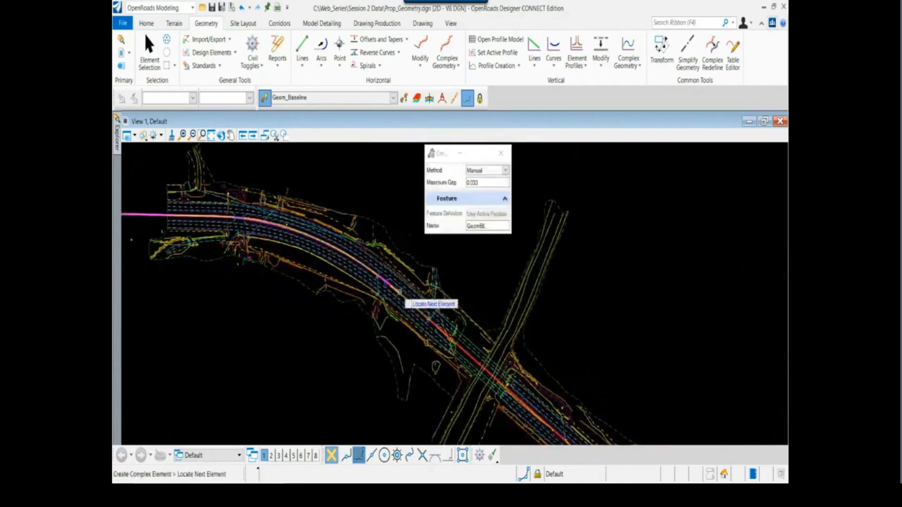
{"action": "right_click", "coordinate": [402, 298]}
{"action": "left_click", "coordinate": [405, 297]}
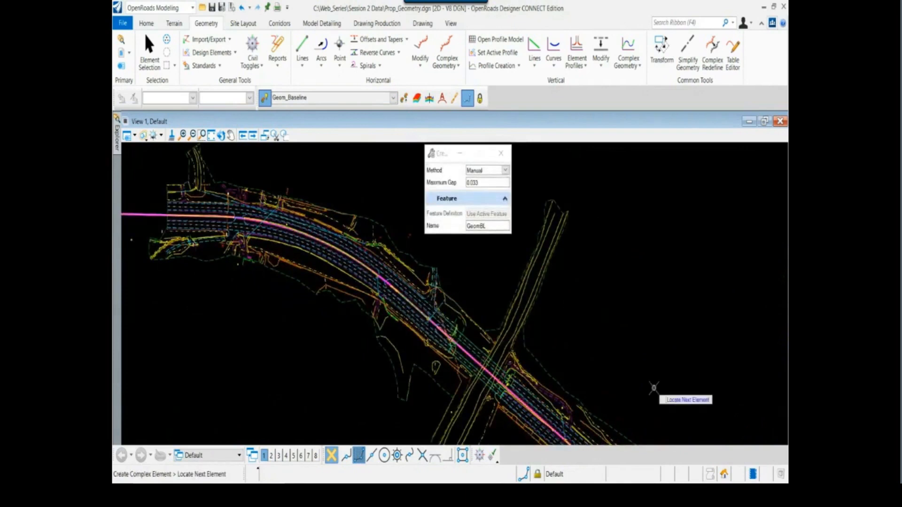
{"action": "middle_click_drag", "start_coordinate": [655, 389], "coordinate": [333, 234]}
{"action": "right_click", "coordinate": [361, 332]}
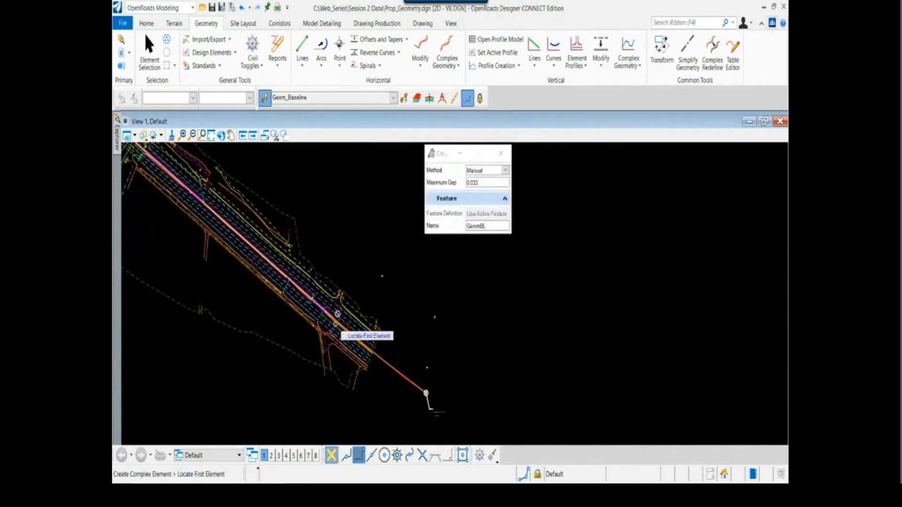
{"action": "left_click", "coordinate": [340, 322]}
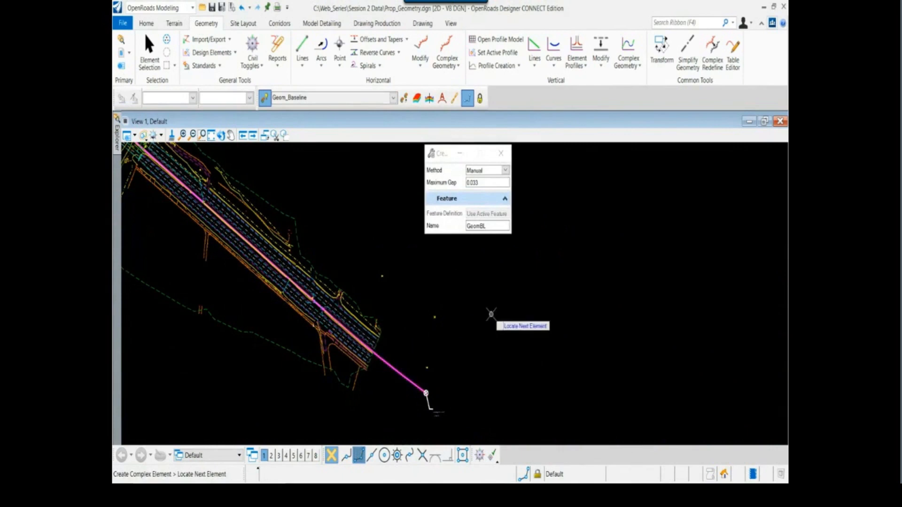
{"action": "right_click", "coordinate": [491, 314]}
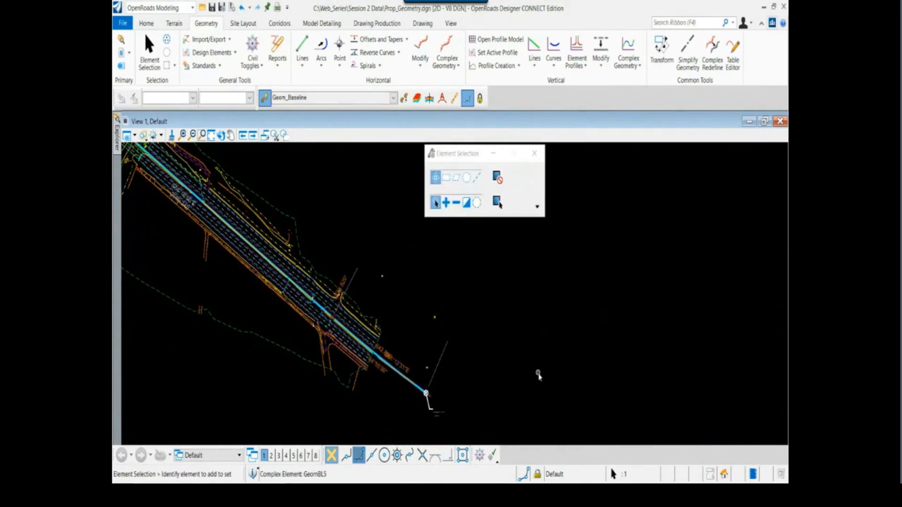
Examine the joined centerline by selecting it and checking that it runs as one element between the western and eastern monuments
{"action": "scroll", "coordinate": [538, 377], "scroll_direction": "down", "scroll_amount": 2}
{"action": "middle_click_drag", "start_coordinate": [408, 300], "coordinate": [480, 345]}
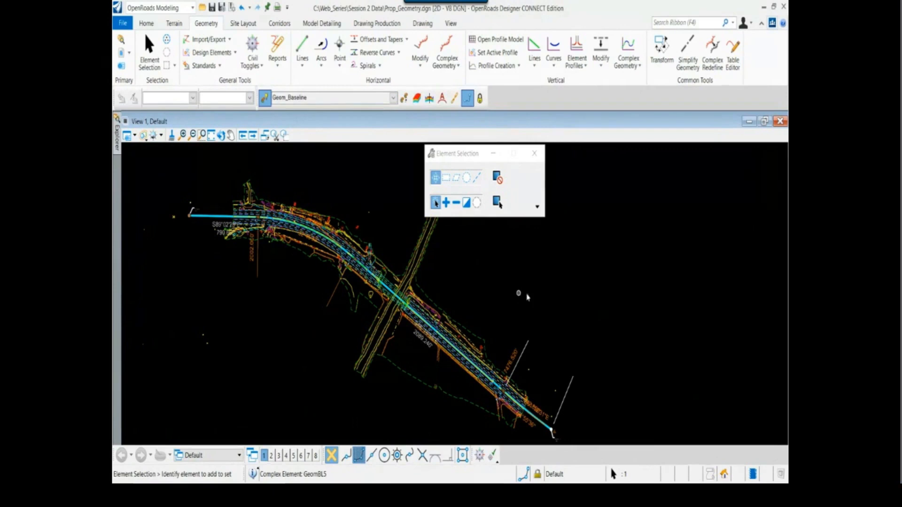
{"action": "left_click", "coordinate": [515, 287]}
{"action": "left_click_drag", "start_coordinate": [451, 159], "coordinate": [520, 158]}
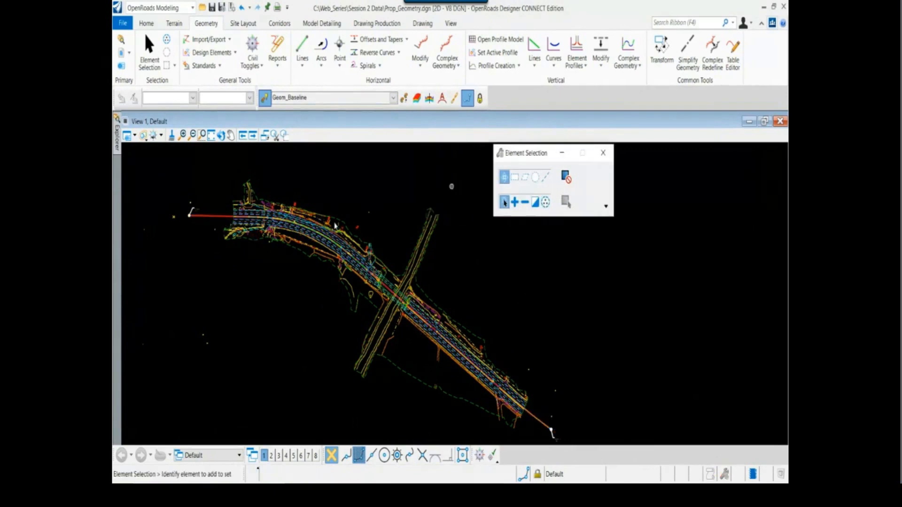
{"action": "scroll", "coordinate": [270, 225], "scroll_direction": "up", "scroll_amount": 2}
{"action": "left_click", "coordinate": [193, 210]}
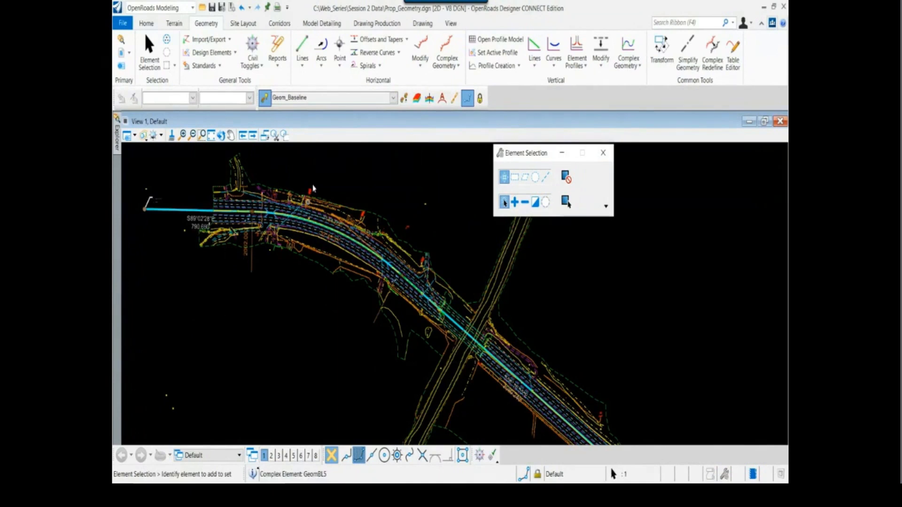
{"action": "left_click_drag", "start_coordinate": [517, 153], "coordinate": [580, 148]}
{"action": "scroll", "coordinate": [491, 186], "scroll_direction": "up", "scroll_amount": 1}
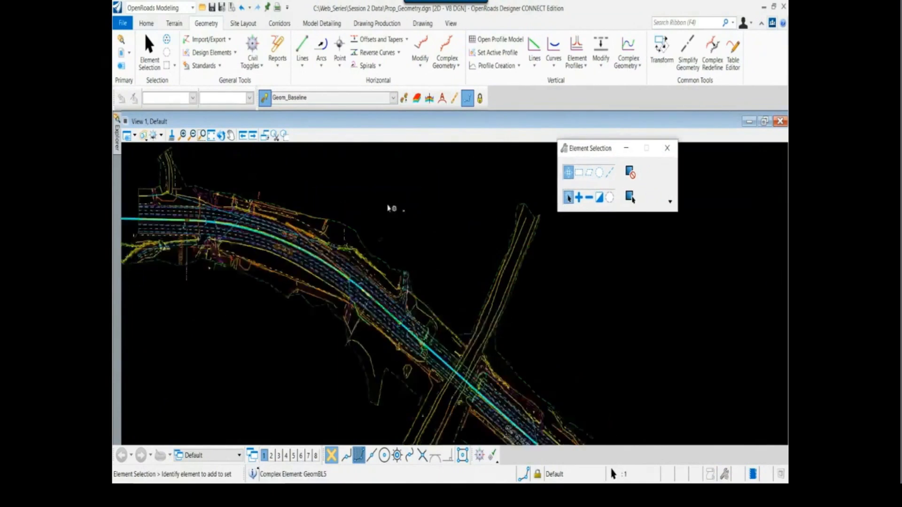
{"action": "middle_click_drag", "start_coordinate": [356, 201], "coordinate": [442, 250]}
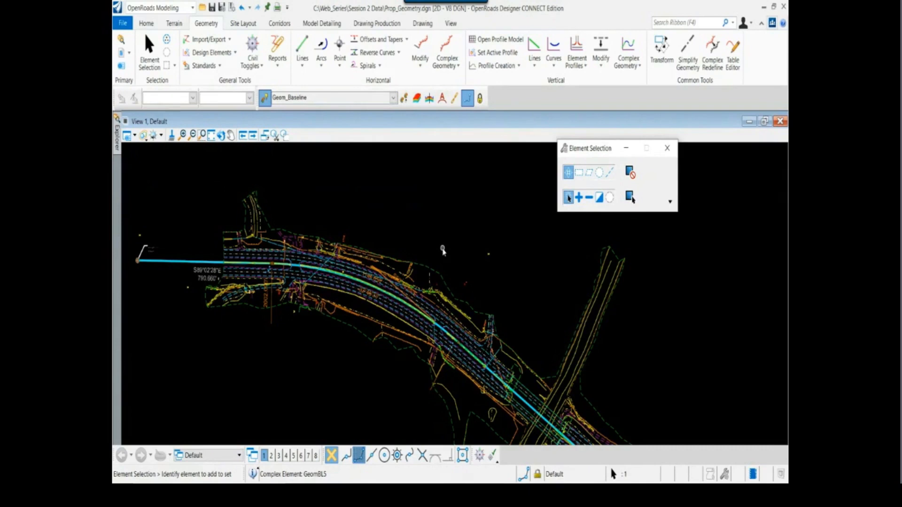
{"action": "left_click", "coordinate": [432, 209]}
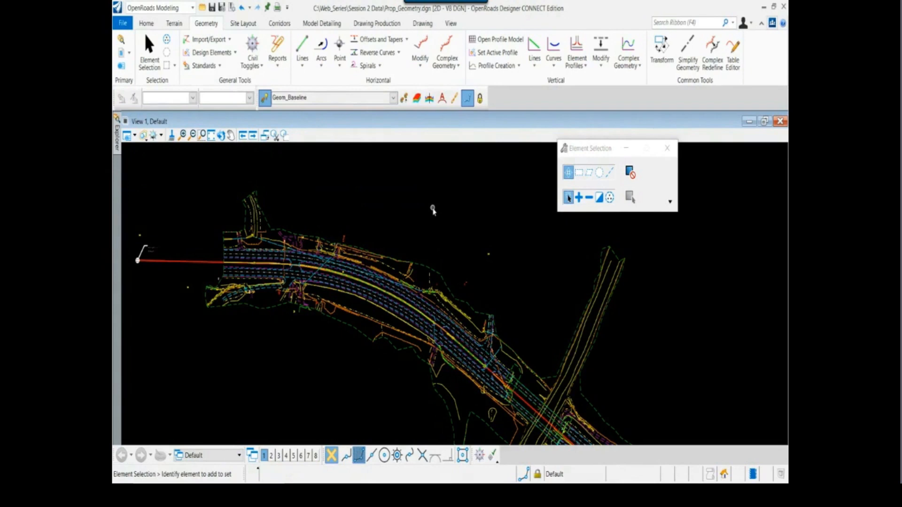
{"action": "left_click", "coordinate": [194, 261]}
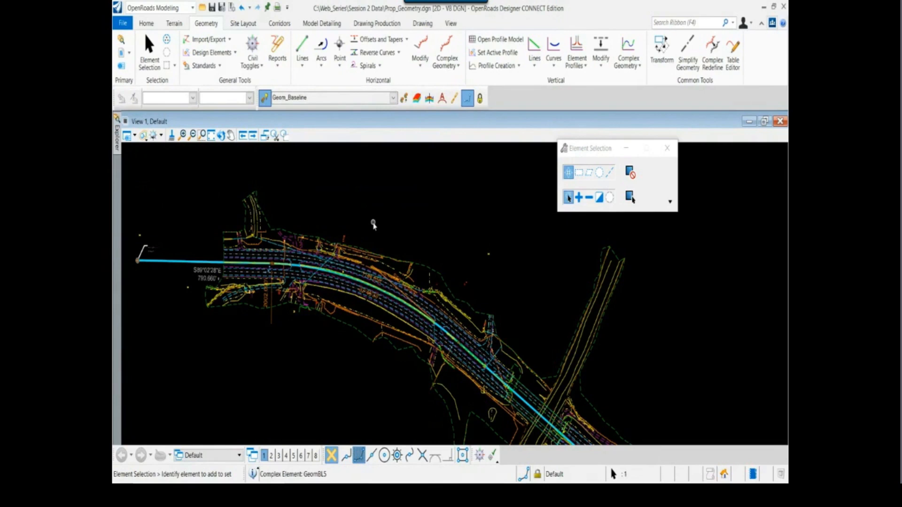
{"action": "left_click_drag", "start_coordinate": [607, 149], "coordinate": [639, 148]}
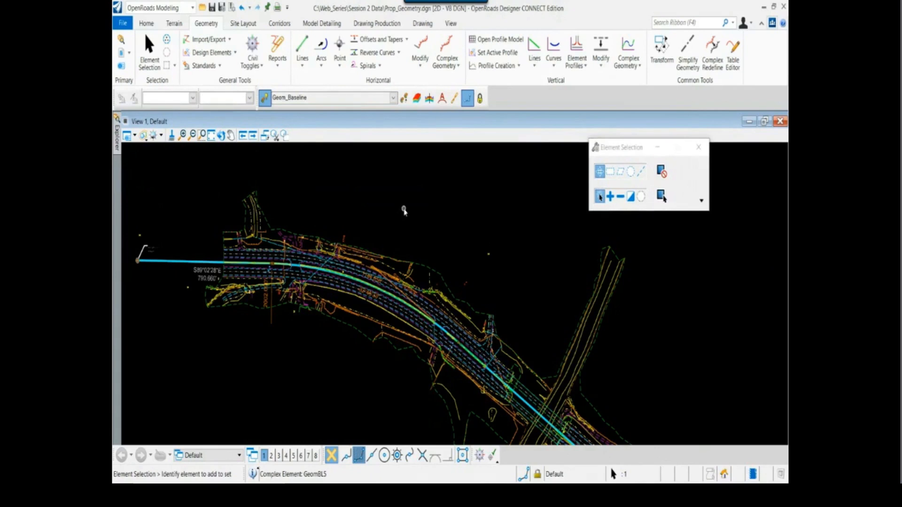
{"action": "middle_click_drag", "start_coordinate": [404, 208], "coordinate": [440, 210]}
{"action": "left_click", "coordinate": [551, 190]}
{"action": "left_click_drag", "start_coordinate": [611, 150], "coordinate": [636, 149]}
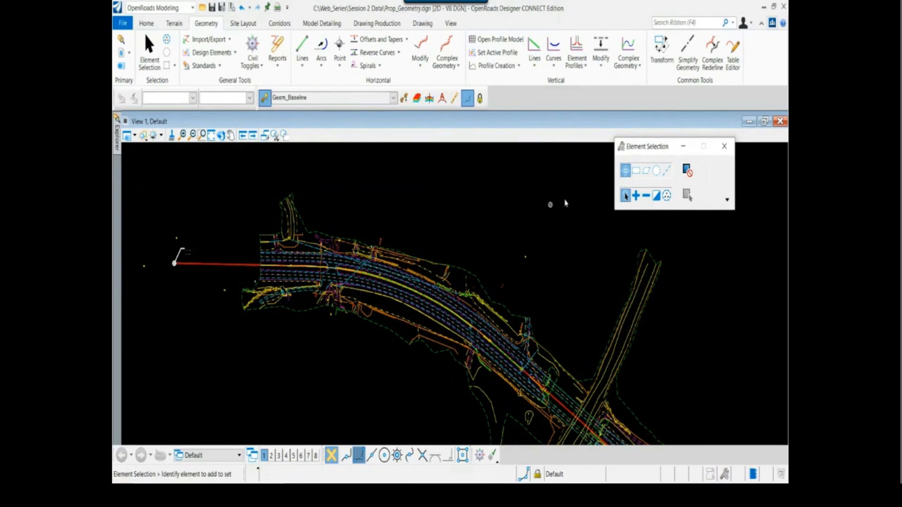
{"action": "left_click_drag", "start_coordinate": [635, 149], "coordinate": [638, 147]}
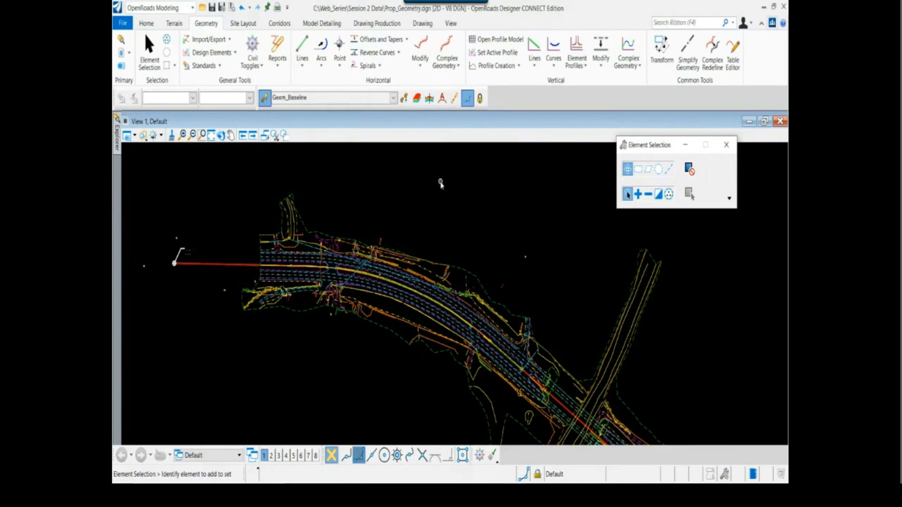
Turn off the complex centerline's level by element, picking it near the western monument
{"action": "scroll", "coordinate": [193, 239], "scroll_direction": "up", "scroll_amount": 2}
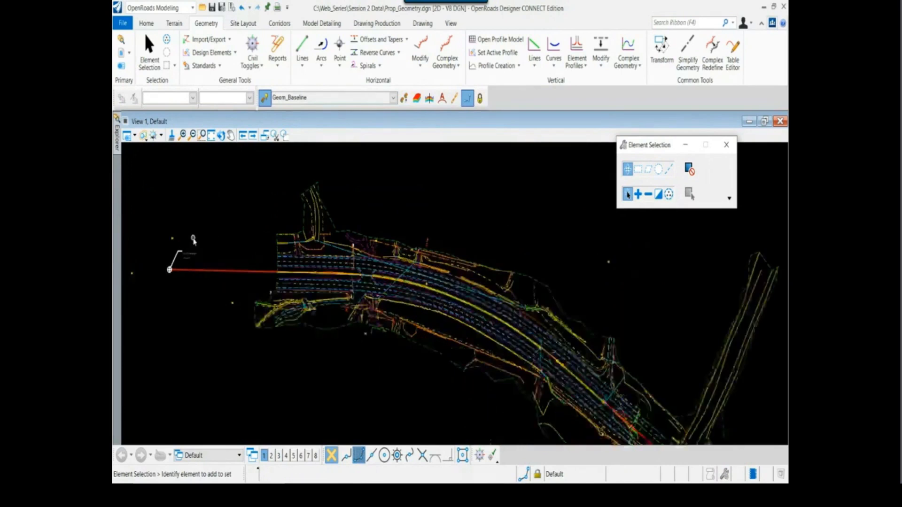
{"action": "middle_click_drag", "start_coordinate": [198, 238], "coordinate": [255, 248]}
{"action": "scroll", "coordinate": [254, 275], "scroll_direction": "up", "scroll_amount": 3}
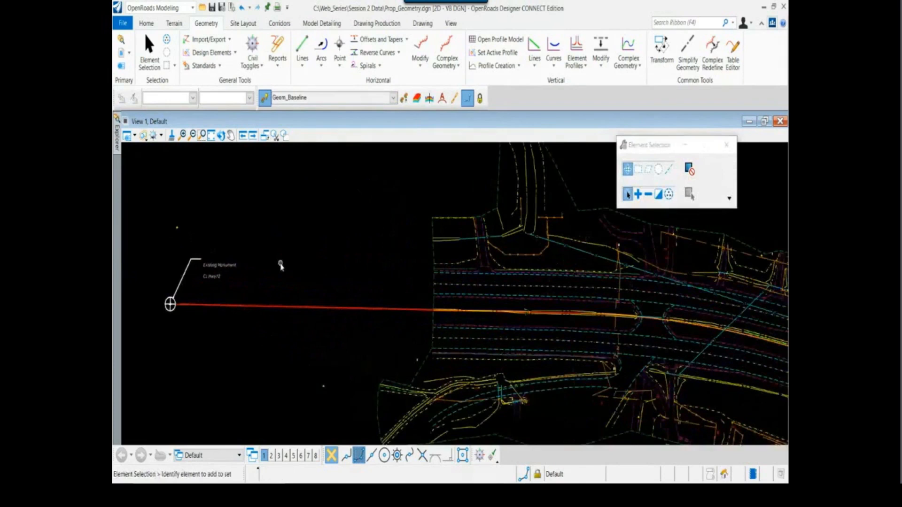
{"action": "scroll", "coordinate": [275, 280], "scroll_direction": "down", "scroll_amount": 2}
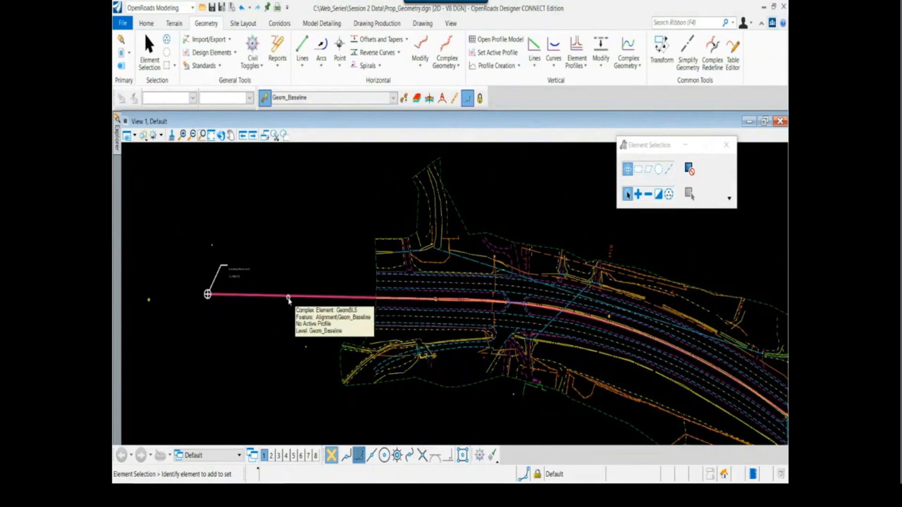
{"action": "right_click", "coordinate": [294, 323]}
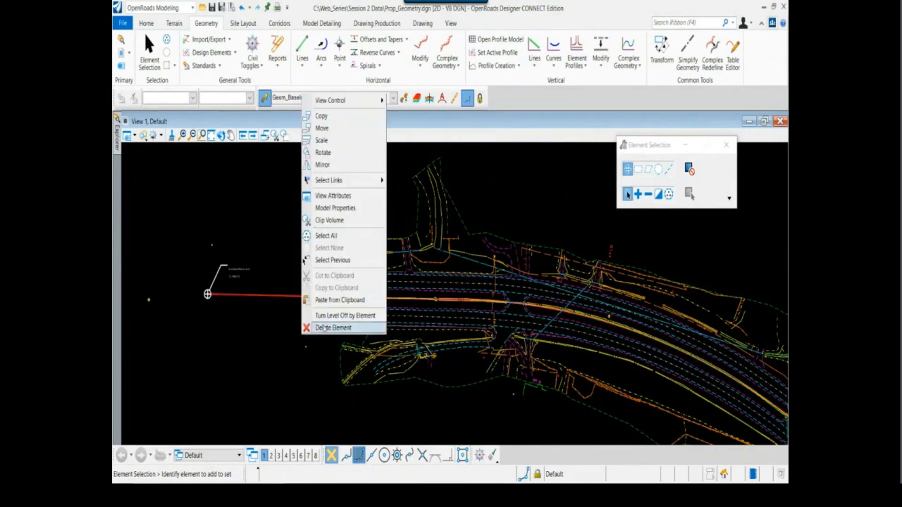
{"action": "left_click", "coordinate": [346, 323]}
{"action": "left_click", "coordinate": [326, 296]}
{"action": "left_click", "coordinate": [326, 244]}
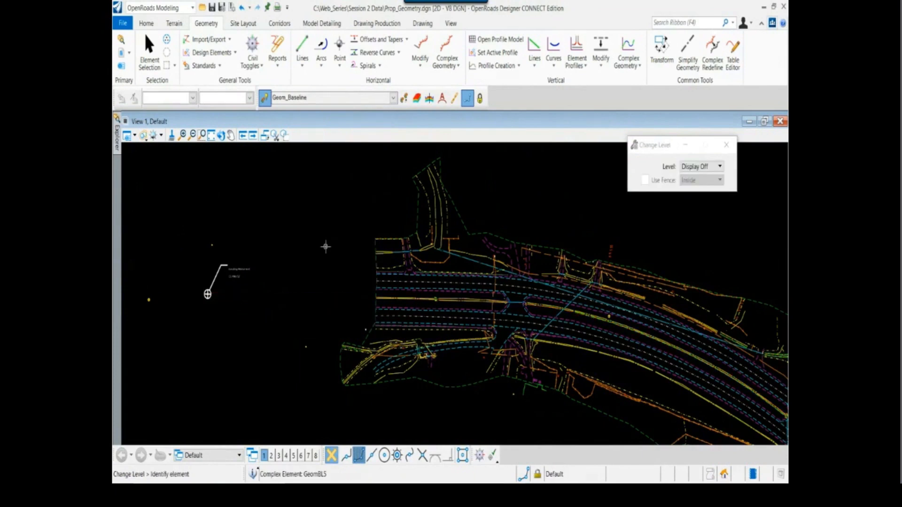
{"action": "key", "text": "Escape"}
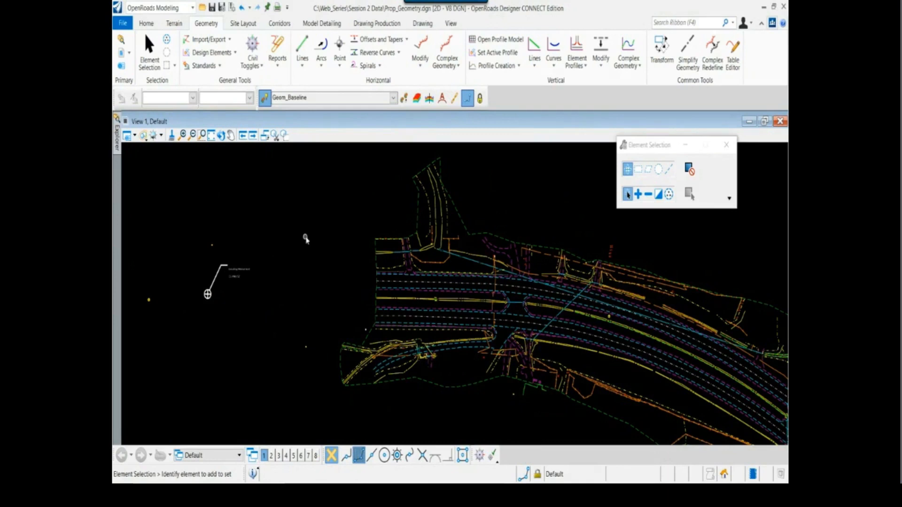
Set the active feature definition to Geom_Temp under Alignment
{"action": "left_click", "coordinate": [393, 99]}
{"action": "left_click", "coordinate": [393, 98]}
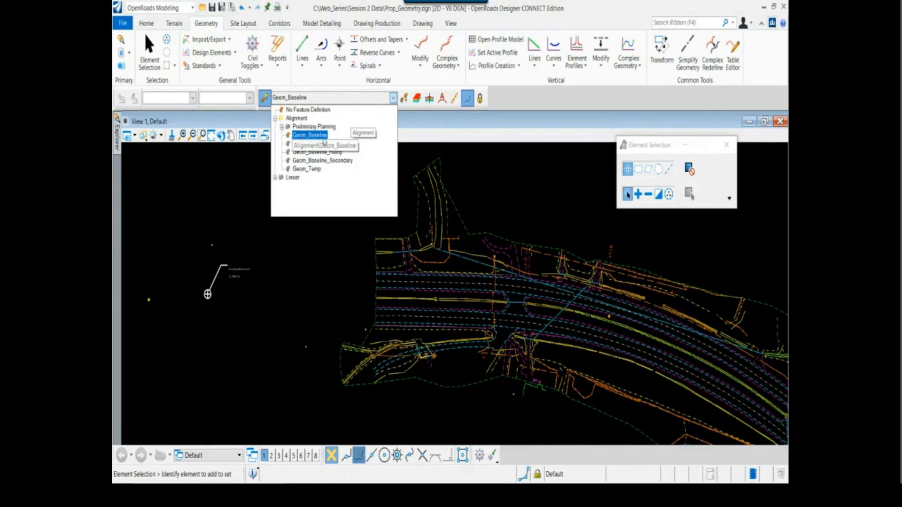
{"action": "left_click", "coordinate": [307, 169]}
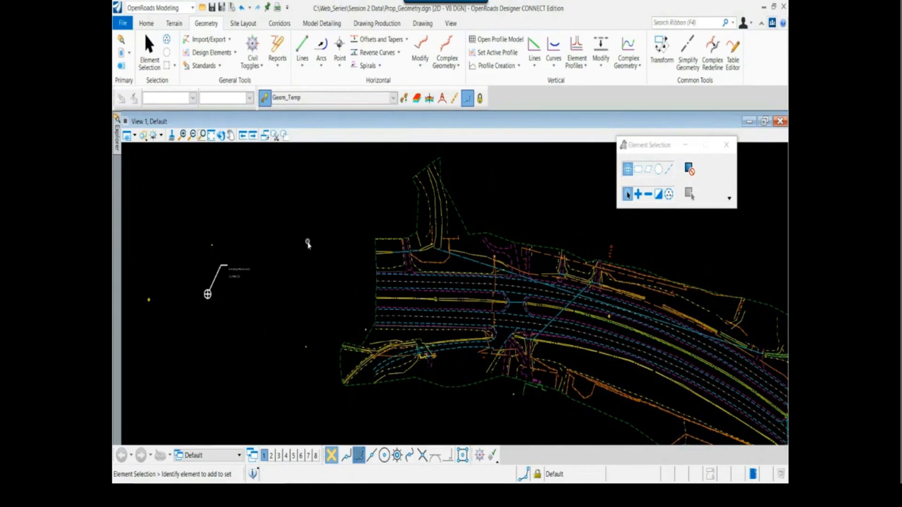
Open the Geometry Builder Tool near the western monument and add a new geometry named Hwy CL TEMP
{"action": "scroll", "coordinate": [306, 245], "scroll_direction": "down", "scroll_amount": 2}
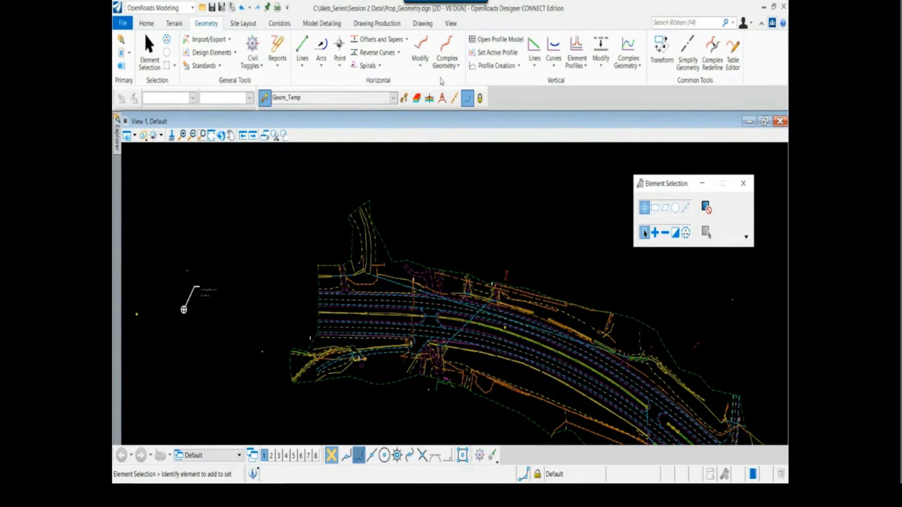
{"action": "left_click", "coordinate": [456, 69]}
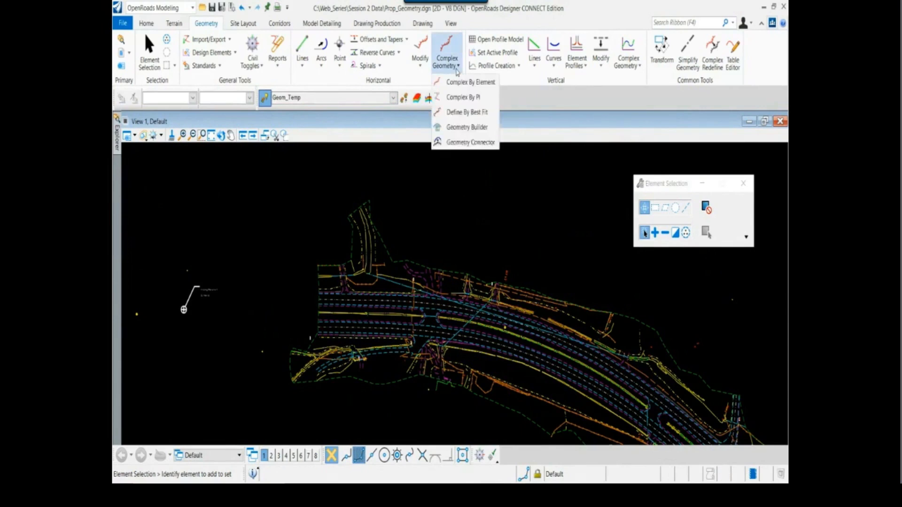
{"action": "left_click", "coordinate": [482, 131]}
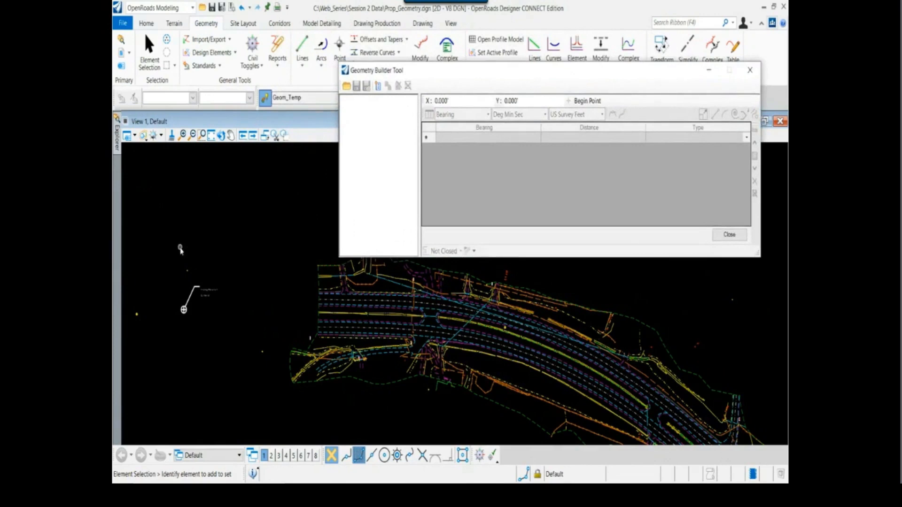
{"action": "scroll", "coordinate": [186, 303], "scroll_direction": "up", "scroll_amount": 3}
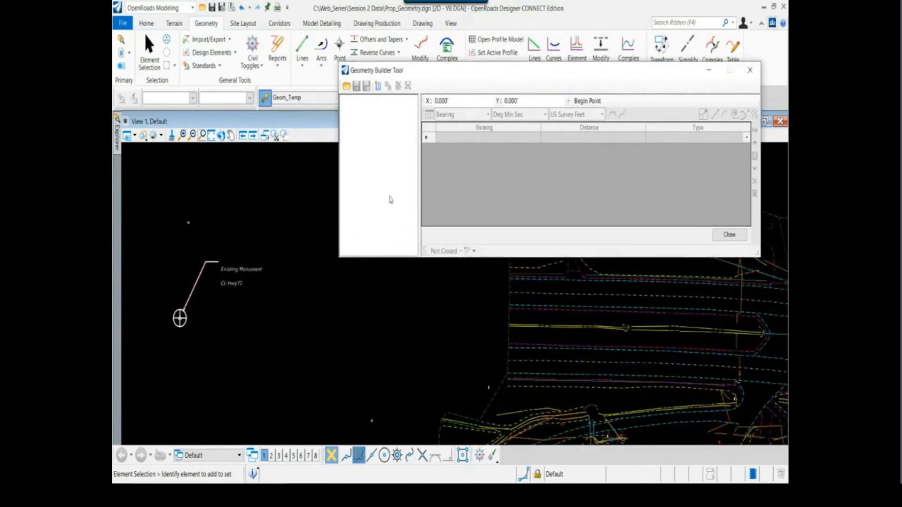
{"action": "left_click_drag", "start_coordinate": [433, 75], "coordinate": [337, 56]}
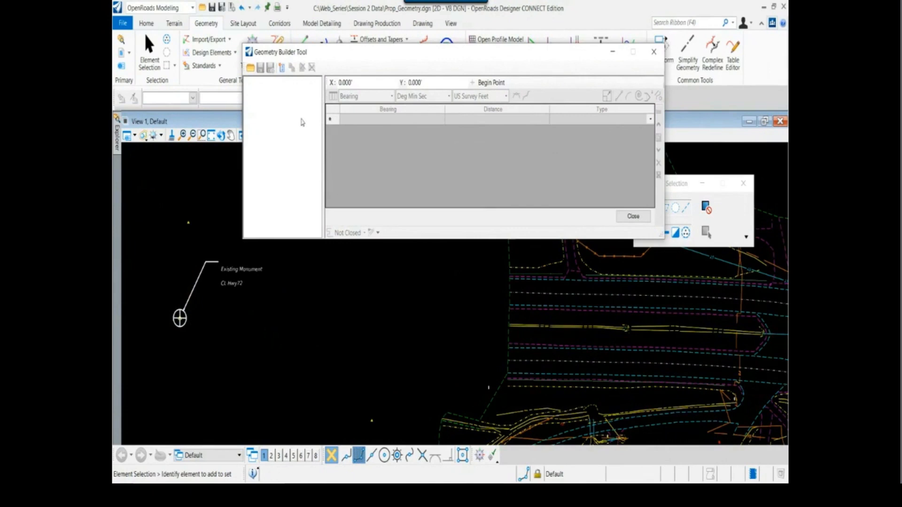
{"action": "left_click", "coordinate": [283, 70]}
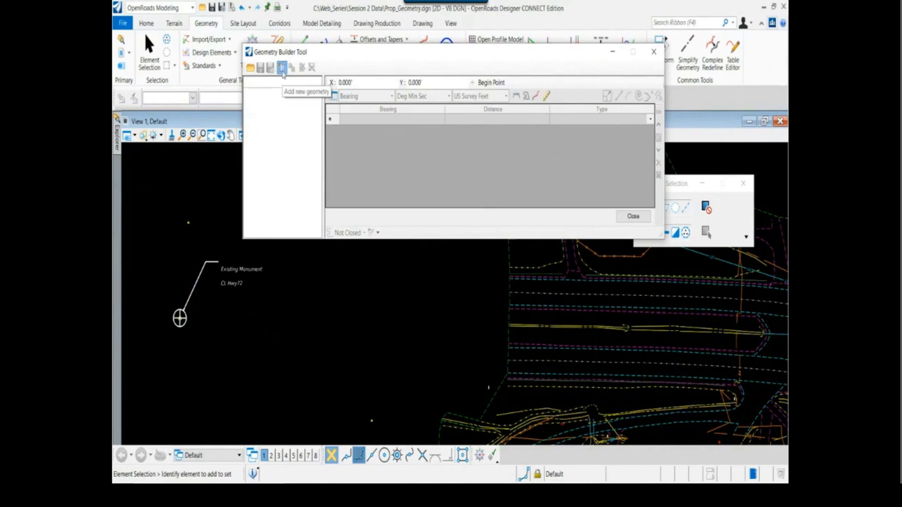
{"action": "left_click", "coordinate": [283, 94]}
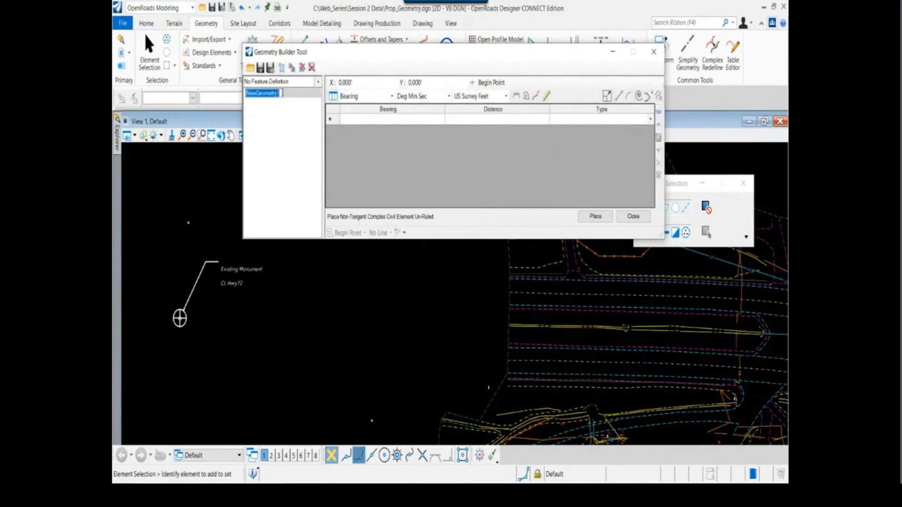
{"action": "type", "text": "Hwy CL TEMP"}
Set the new geometry's feature definition to Use Active Feature in the Geometry Builder Tool
{"action": "left_click", "coordinate": [318, 83]}
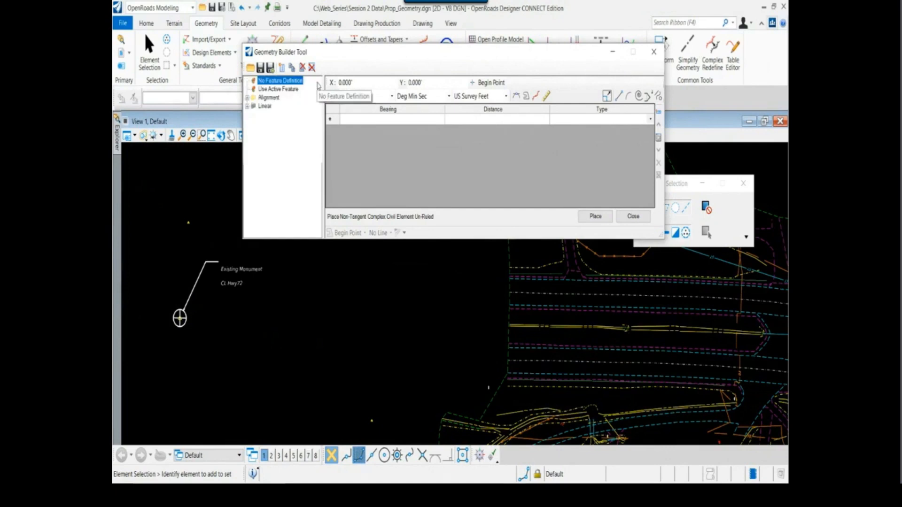
{"action": "left_click", "coordinate": [291, 89]}
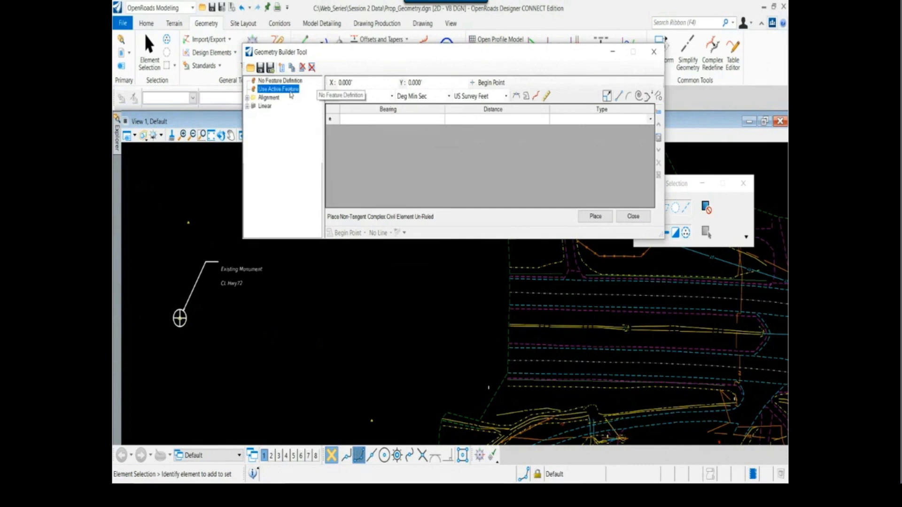
{"action": "left_click_drag", "start_coordinate": [355, 55], "coordinate": [412, 149]}
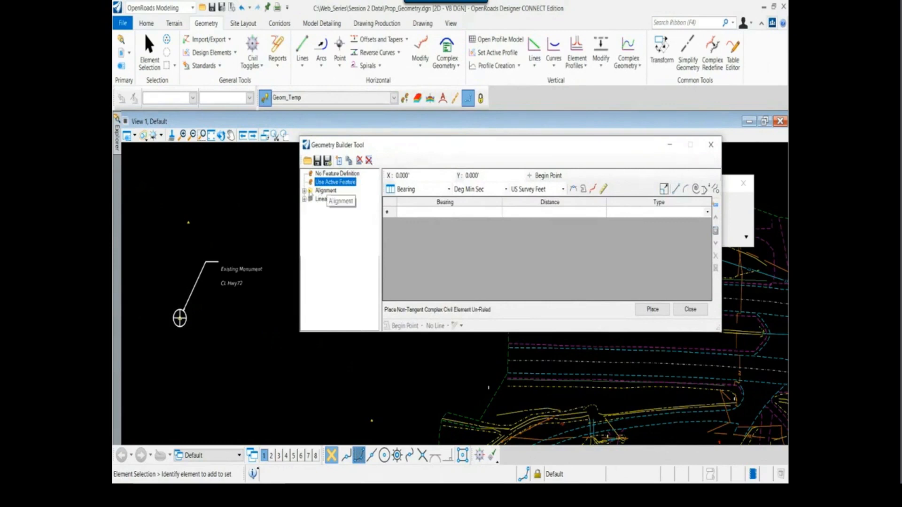
{"action": "left_click", "coordinate": [304, 190]}
{"action": "left_click", "coordinate": [337, 241]}
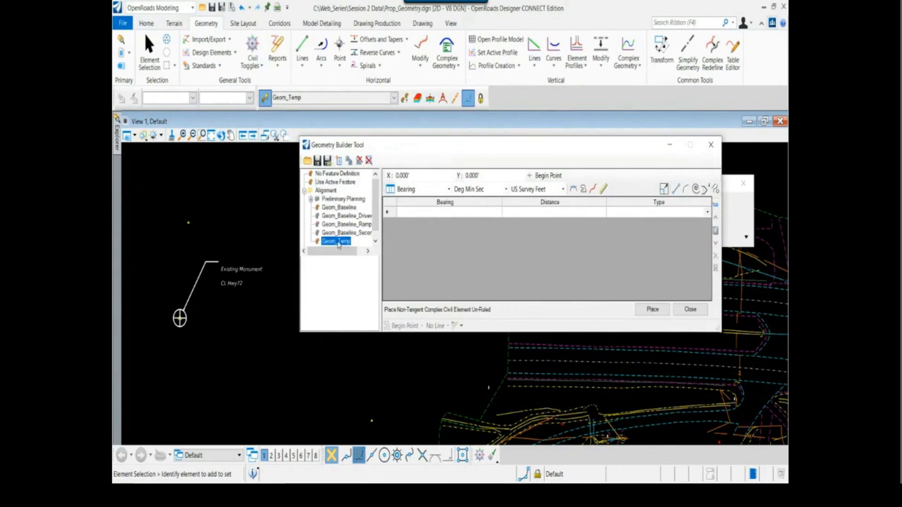
{"action": "scroll", "coordinate": [375, 232], "scroll_direction": "down", "scroll_amount": 1}
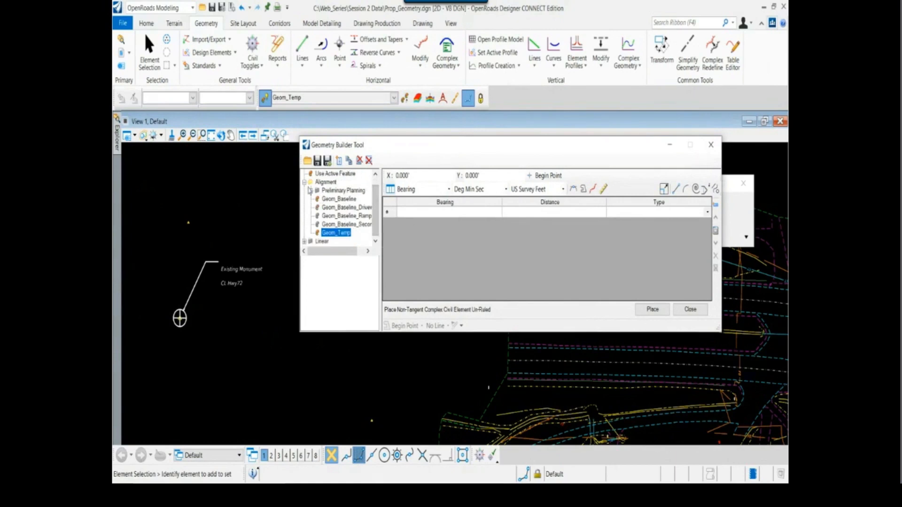
{"action": "double_click", "coordinate": [328, 183]}
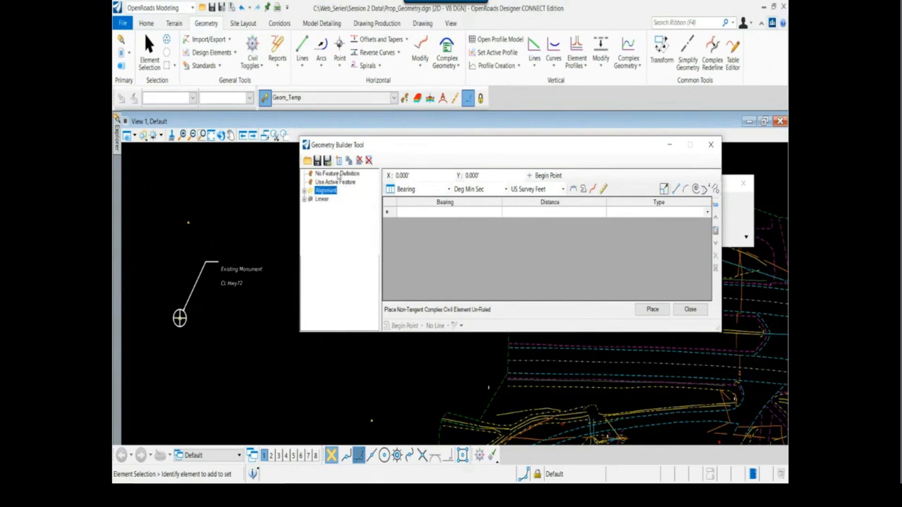
{"action": "left_click", "coordinate": [370, 177]}
{"action": "left_click", "coordinate": [350, 183]}
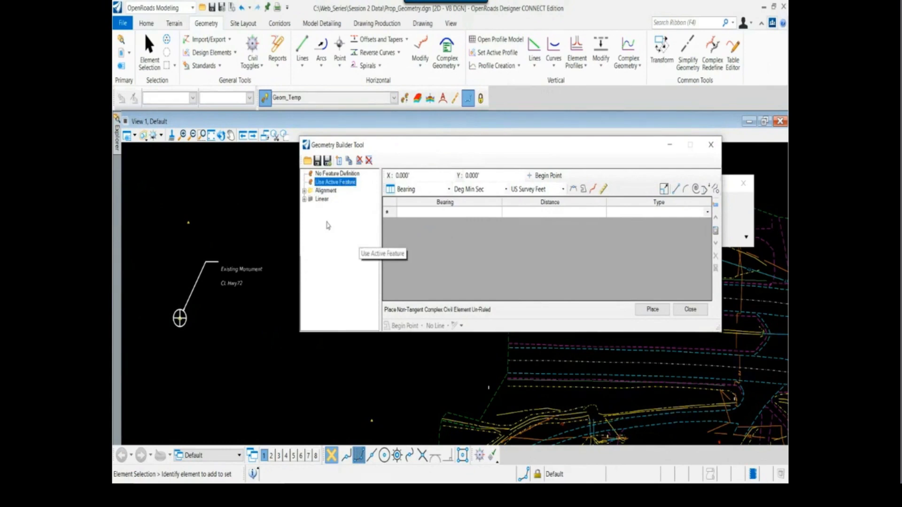
{"action": "left_click_drag", "start_coordinate": [436, 169], "coordinate": [418, 167]}
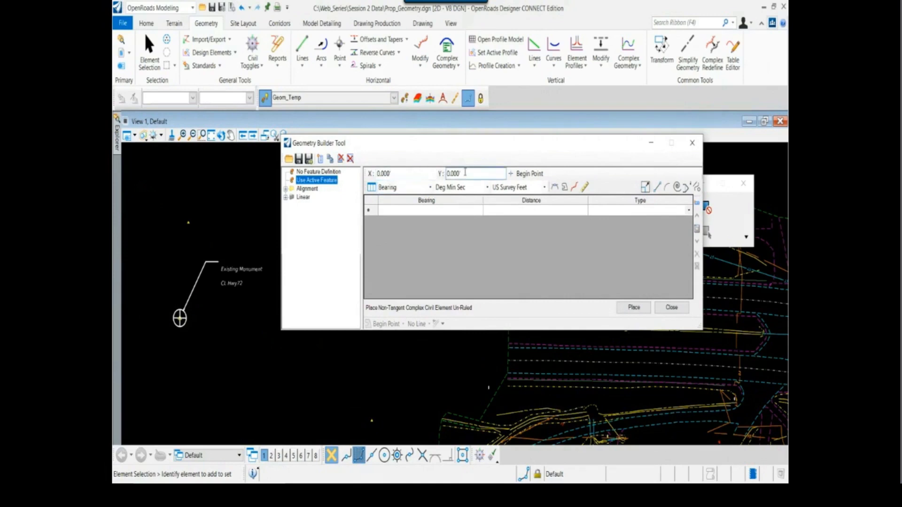
{"action": "left_click_drag", "start_coordinate": [468, 138], "coordinate": [468, 131]}
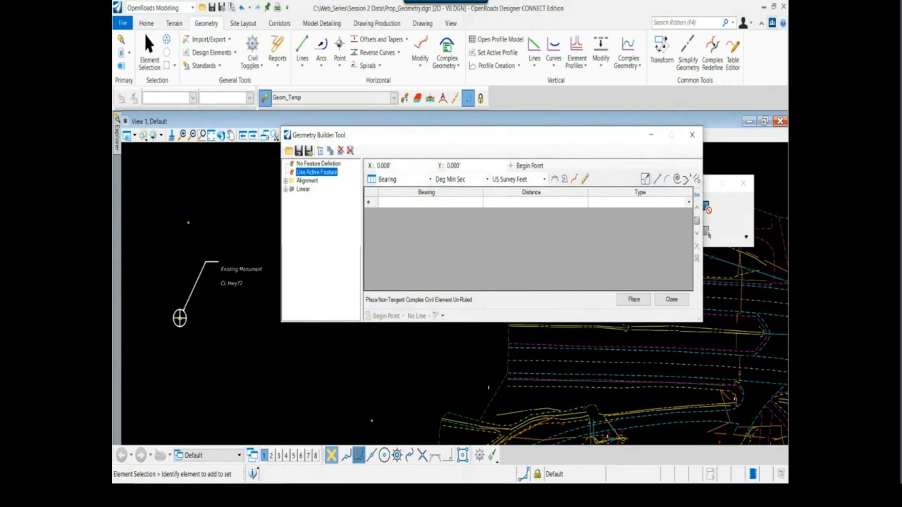
Look up the START point's northing and easting of the first linear element in the HWY72 Centerline.pdf report in Acrobat
{"action": "key", "text": "alt+Tab"}
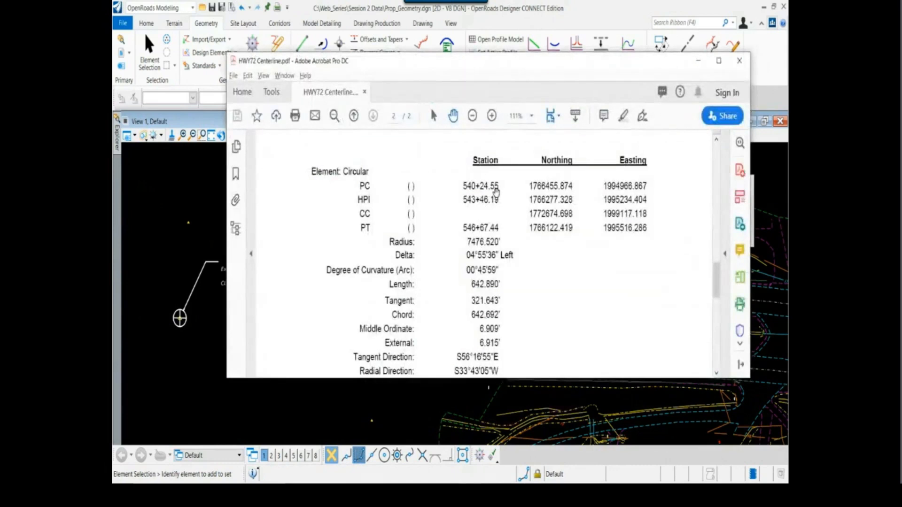
{"action": "scroll", "coordinate": [515, 217], "scroll_direction": "up", "scroll_amount": 10}
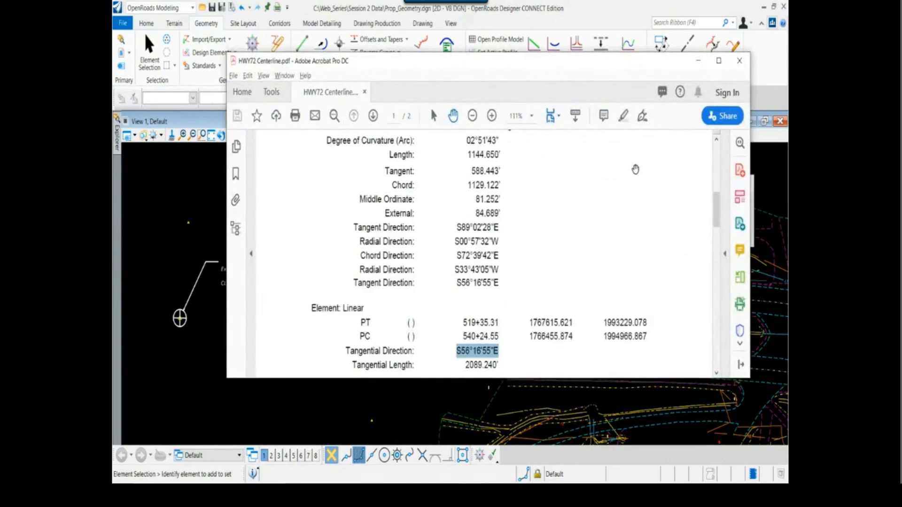
{"action": "left_click_drag", "start_coordinate": [713, 208], "coordinate": [714, 162]}
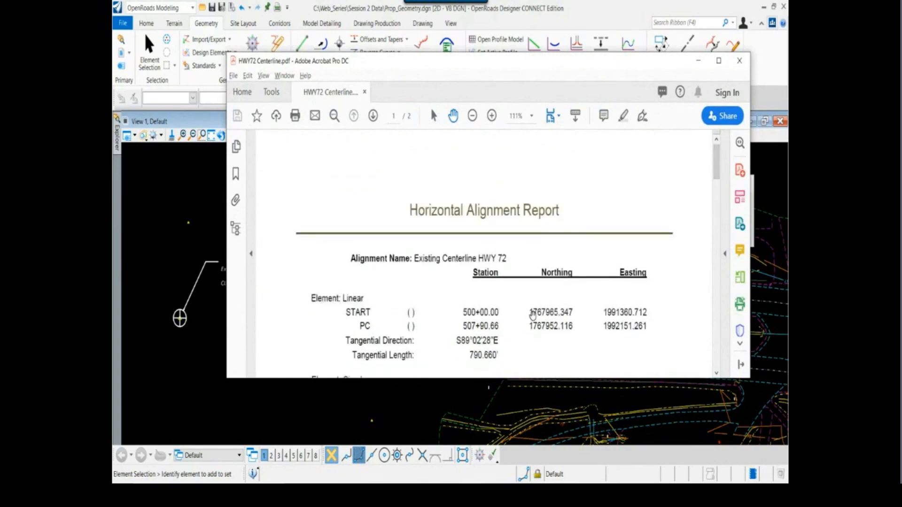
{"action": "left_click_drag", "start_coordinate": [531, 312], "coordinate": [647, 314]}
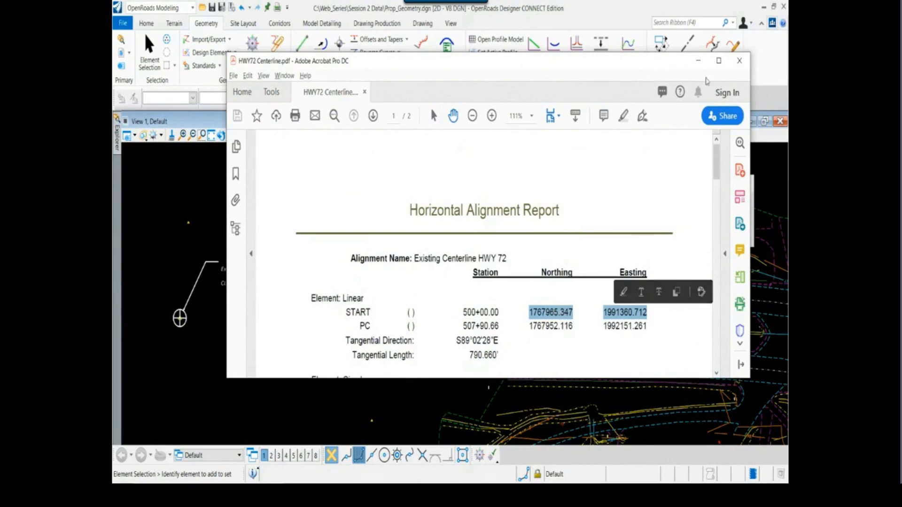
{"action": "left_click", "coordinate": [698, 61]}
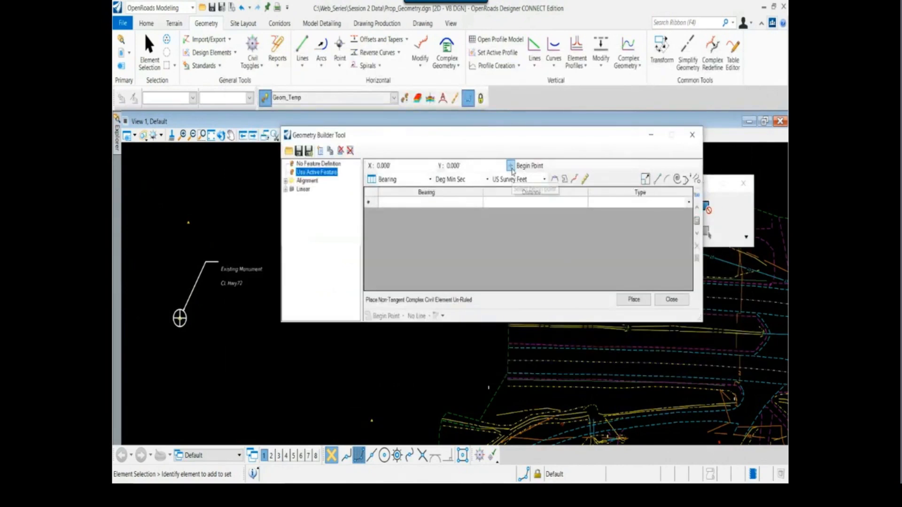
Set the geometry's begin point at the center of the western Existing Monument symbol, using the intersection snap
{"action": "left_click", "coordinate": [512, 166]}
{"action": "scroll", "coordinate": [214, 299], "scroll_direction": "up", "scroll_amount": 5}
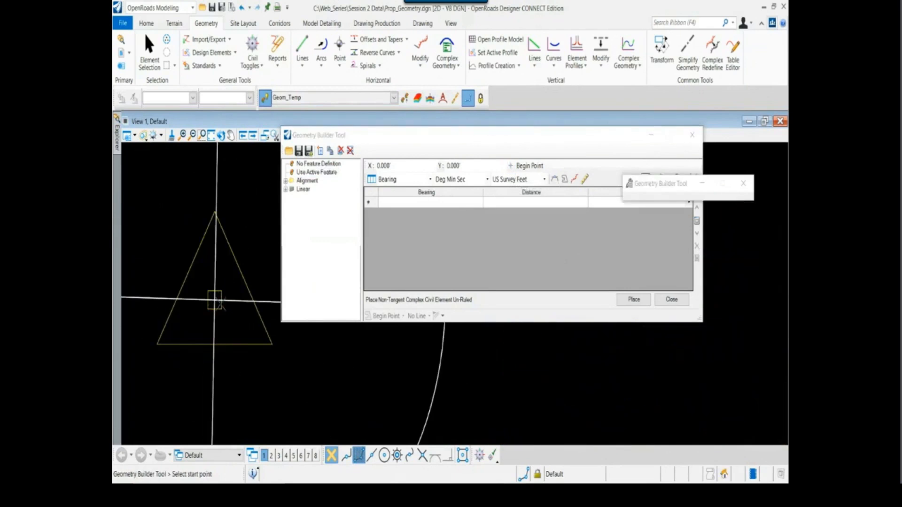
{"action": "left_click", "coordinate": [422, 456]}
{"action": "left_click", "coordinate": [214, 300]}
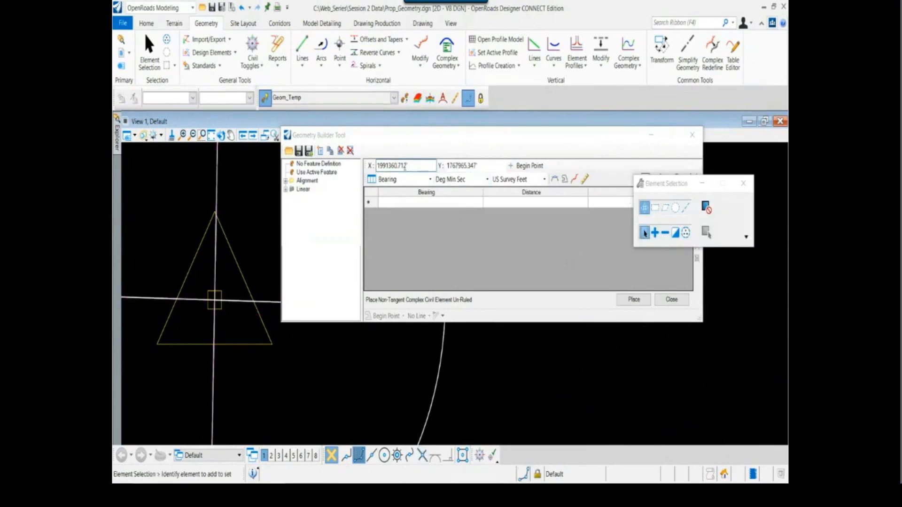
{"action": "left_click", "coordinate": [466, 166]}
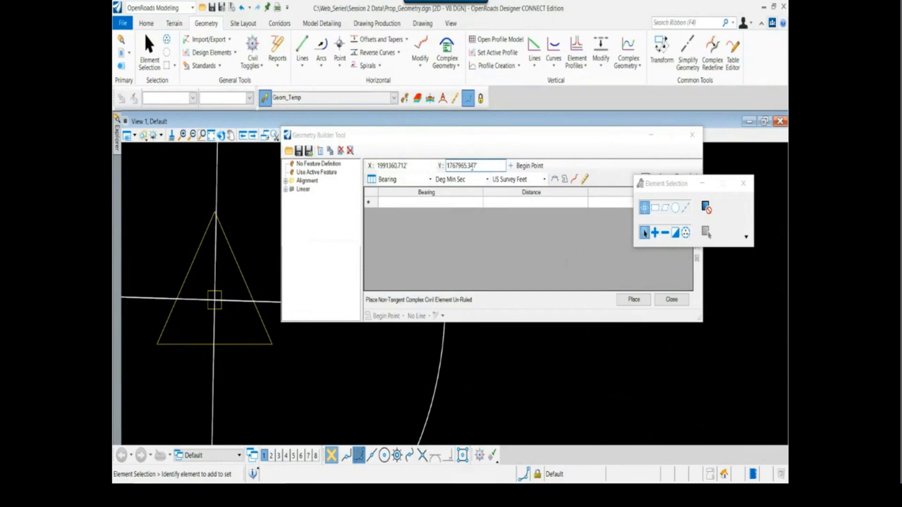
Move the HWY72 Centerline.pdf window below the builder's coordinates and compare the begin point with the report's START values
{"action": "key", "text": "alt+Tab"}
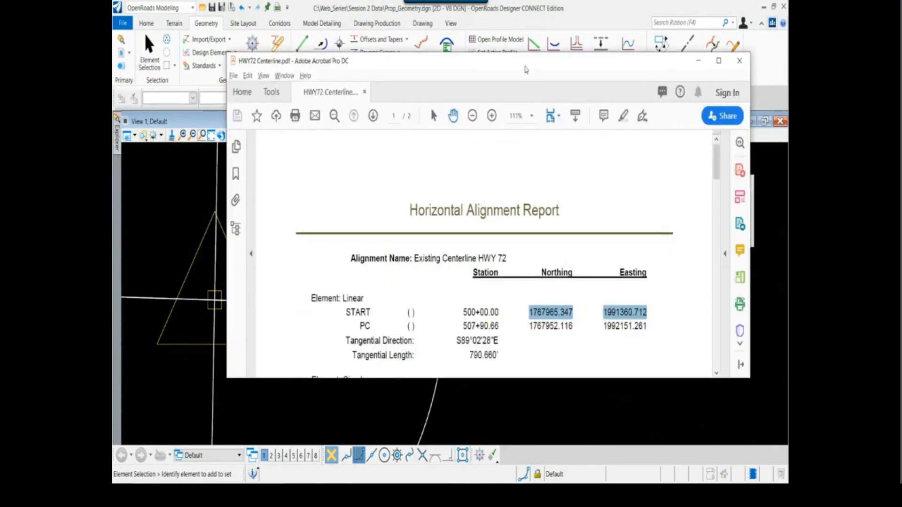
{"action": "left_click_drag", "start_coordinate": [526, 69], "coordinate": [525, 252]}
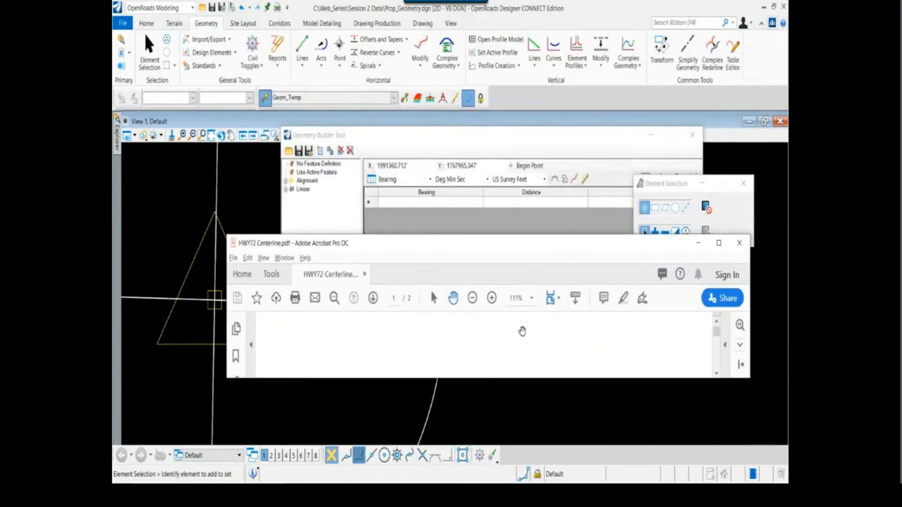
{"action": "scroll", "coordinate": [521, 336], "scroll_direction": "down", "scroll_amount": 4}
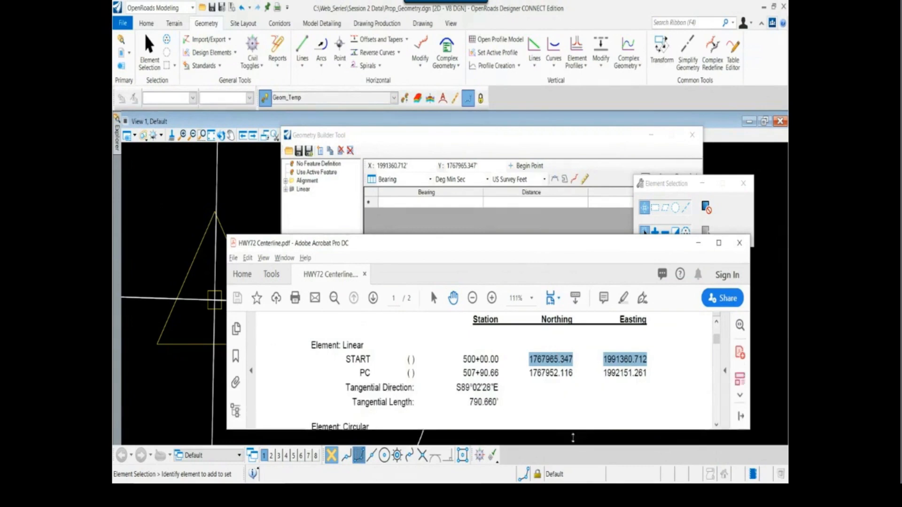
{"action": "left_click", "coordinate": [582, 136]}
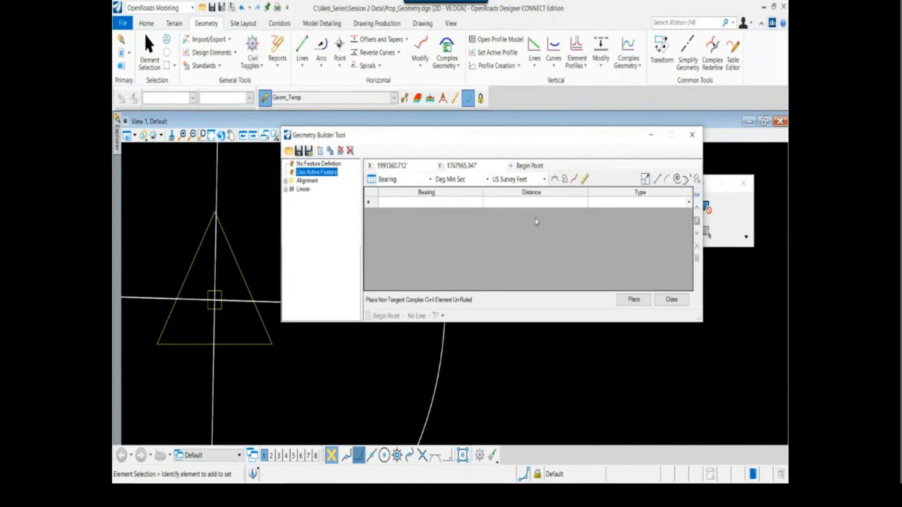
Start the first Line row, force the tangent restriction and enable civil rules for the placed geometry, accepting the warning
{"action": "left_click", "coordinate": [378, 205]}
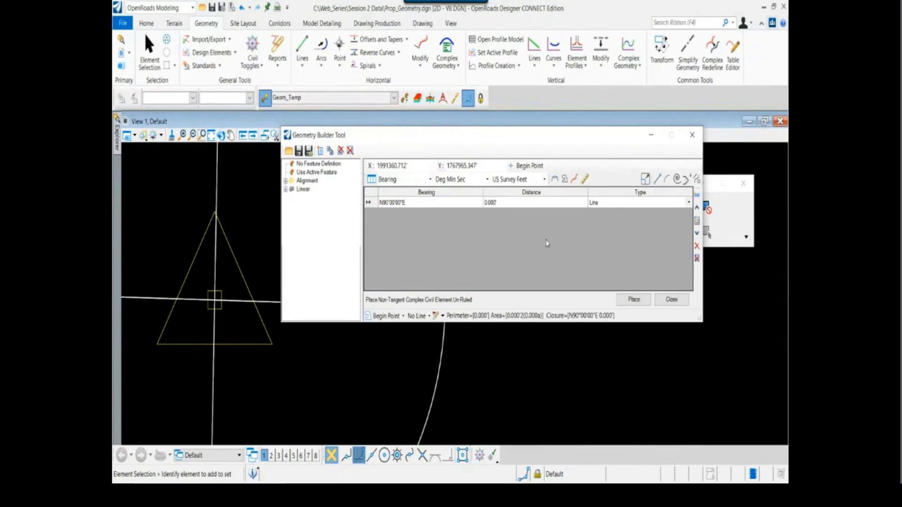
{"action": "left_click", "coordinate": [555, 181]}
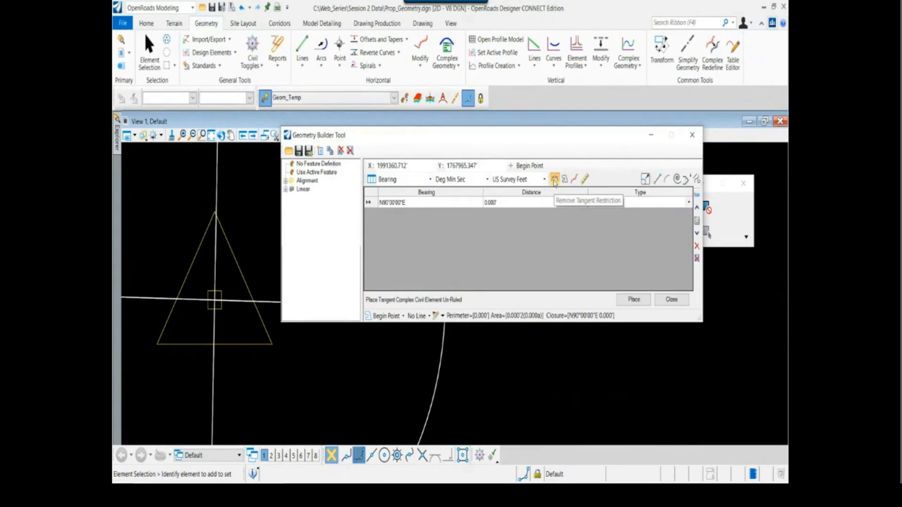
{"action": "left_click", "coordinate": [585, 180]}
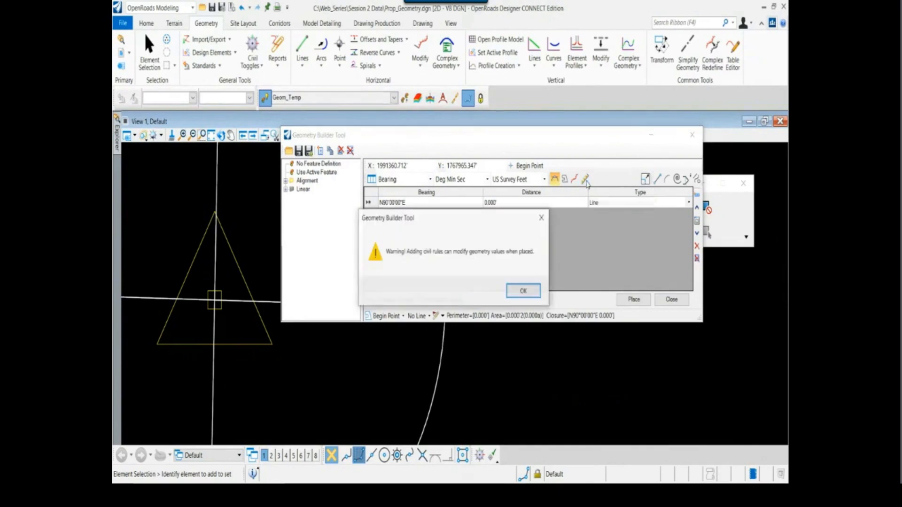
{"action": "left_click", "coordinate": [524, 291]}
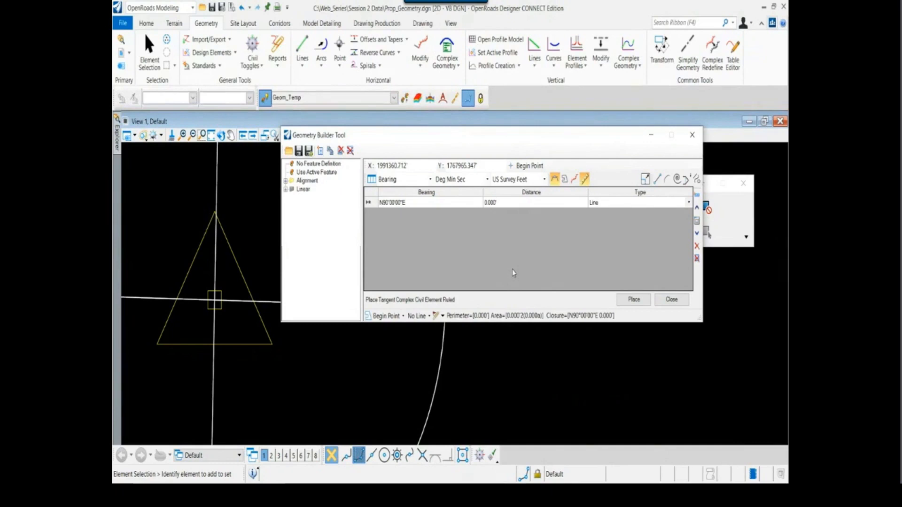
Copy the first linear element's tangential direction from the report and enter S89°02'28"E as the first row's bearing
{"action": "key", "text": "alt+Tab"}
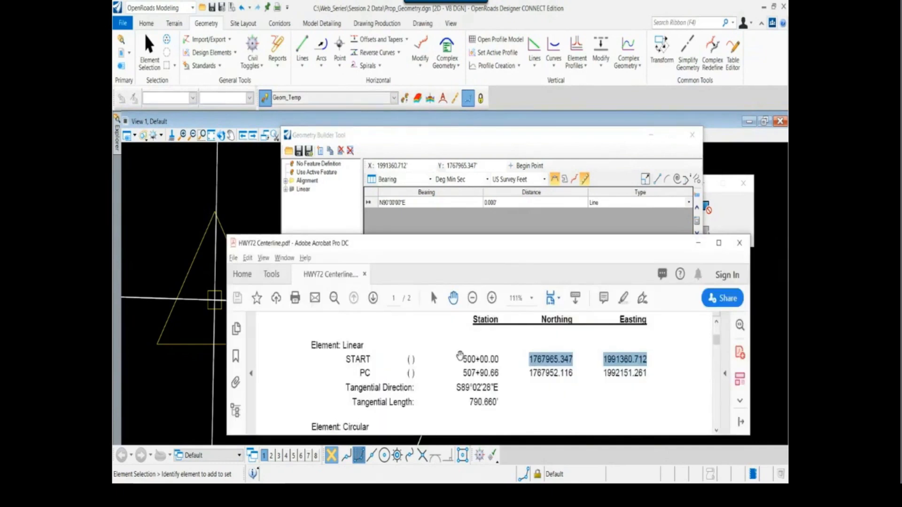
{"action": "scroll", "coordinate": [468, 357], "scroll_direction": "down", "scroll_amount": 4}
{"action": "scroll", "coordinate": [468, 379], "scroll_direction": "up", "scroll_amount": 3}
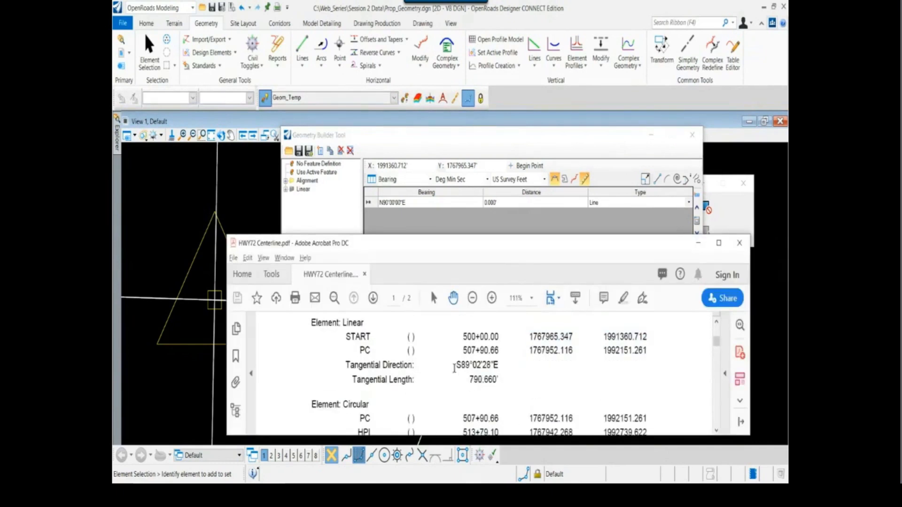
{"action": "left_click_drag", "start_coordinate": [457, 367], "coordinate": [499, 367]}
{"action": "key", "text": "ctrl+c"}
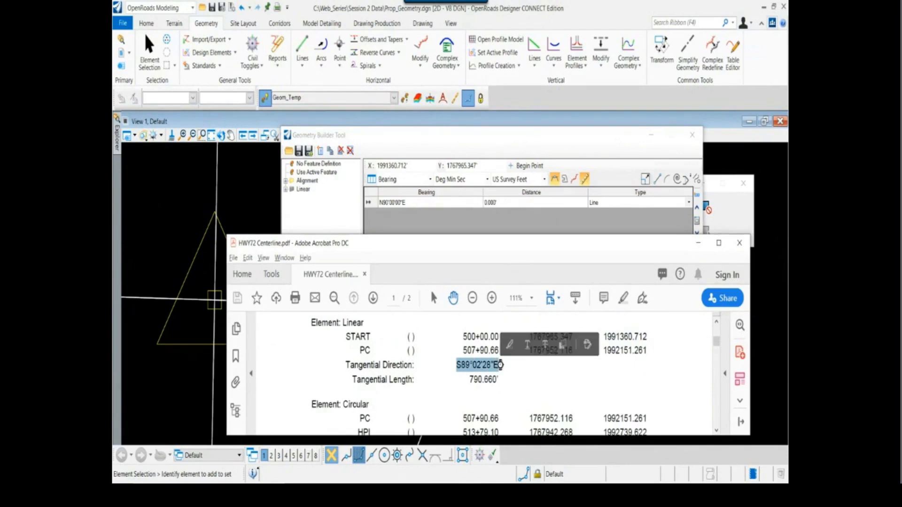
{"action": "left_click", "coordinate": [409, 202]}
{"action": "key", "text": "ctrl+v"}
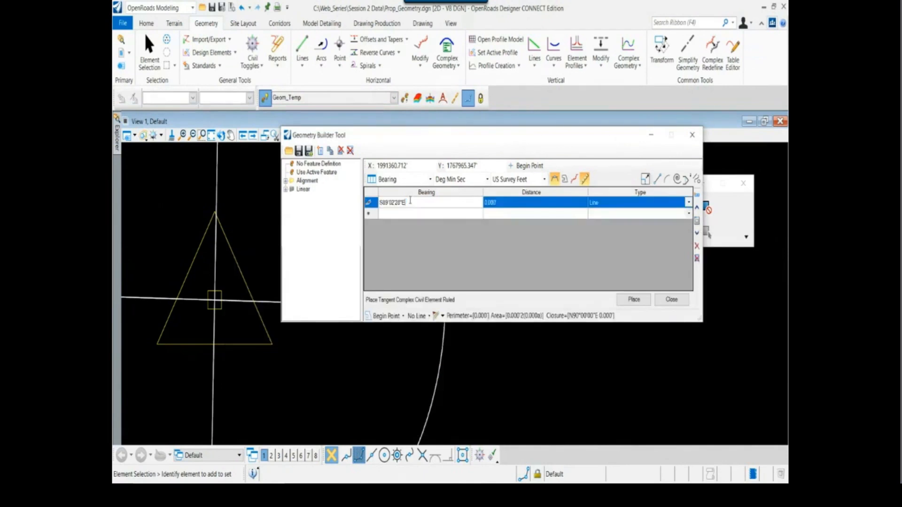
{"action": "key", "text": "Tab"}
Set the first line's distance to 790.66 from the report and check its preview running east from the monument
{"action": "key", "text": "alt+Tab"}
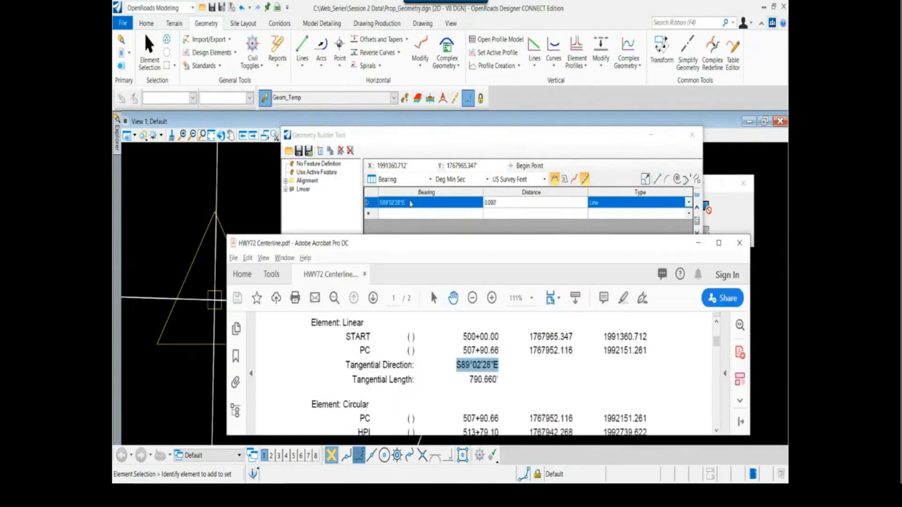
{"action": "left_click", "coordinate": [507, 203]}
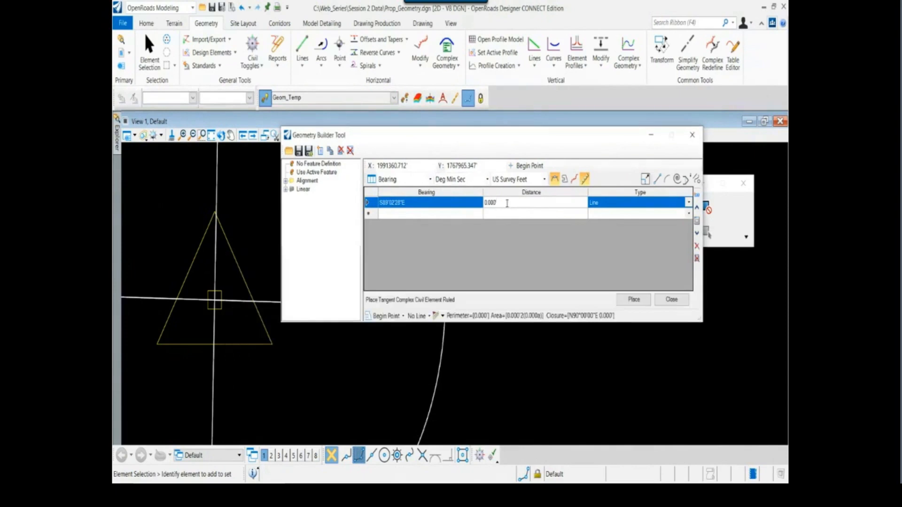
{"action": "type", "text": "79"}
{"action": "key", "text": "BackSpace"}
{"action": "type", "text": "790.66"}
{"action": "key", "text": "Return"}
{"action": "scroll", "coordinate": [178, 332], "scroll_direction": "down", "scroll_amount": 5}
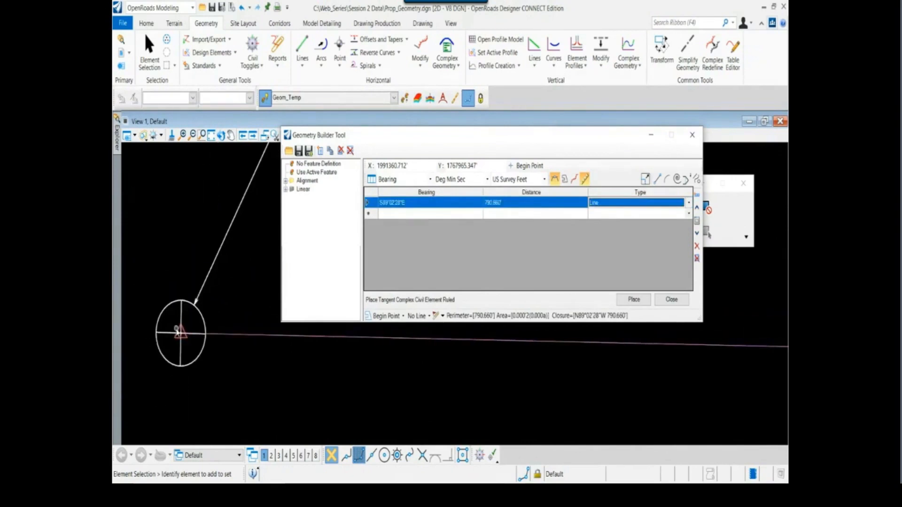
{"action": "scroll", "coordinate": [179, 333], "scroll_direction": "down", "scroll_amount": 5}
{"action": "scroll", "coordinate": [262, 371], "scroll_direction": "down", "scroll_amount": 2}
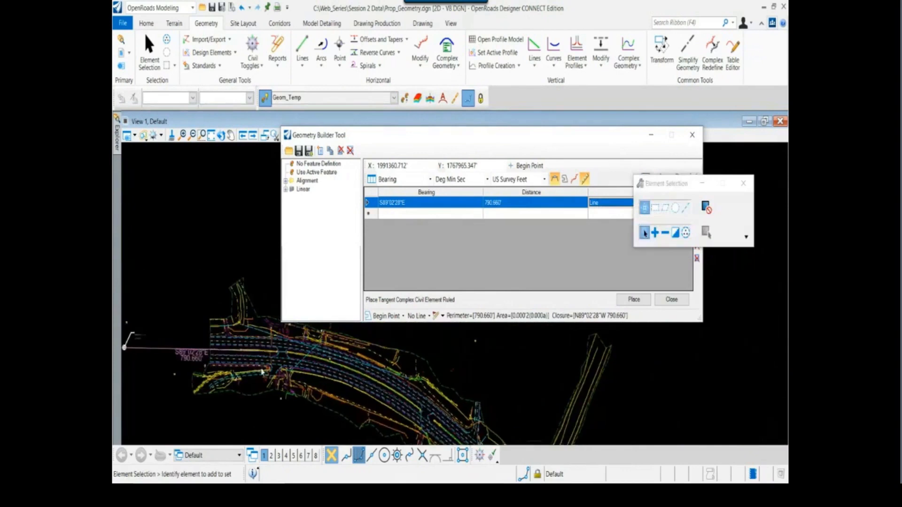
{"action": "scroll", "coordinate": [261, 371], "scroll_direction": "up", "scroll_amount": 3}
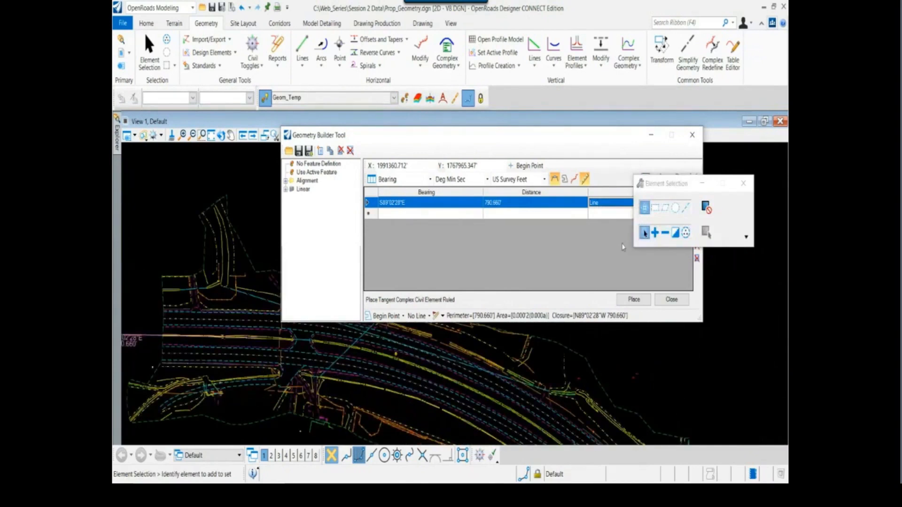
Move the Element Selection box off the Geometry Builder Tool and reposition the builder so its Type column is uncovered
{"action": "left_click_drag", "start_coordinate": [665, 185], "coordinate": [670, 114]}
{"action": "left_click", "coordinate": [579, 140]}
{"action": "left_click_drag", "start_coordinate": [578, 140], "coordinate": [576, 148]}
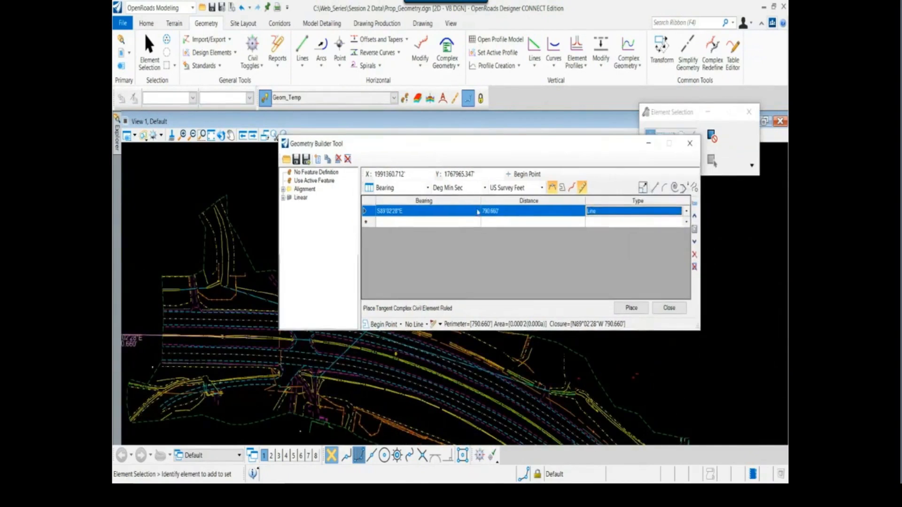
Add a second builder row of type Arc below the first line, followed by a third Line row
{"action": "left_click", "coordinate": [370, 226]}
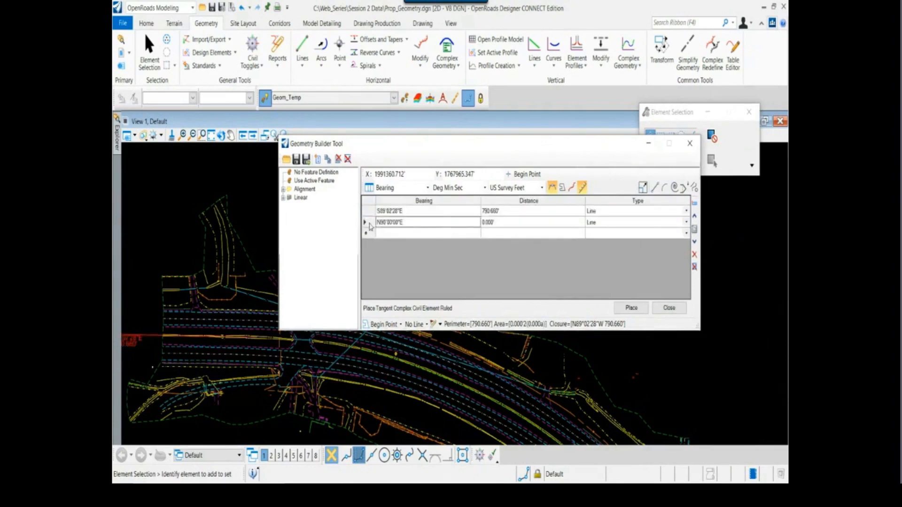
{"action": "left_click", "coordinate": [669, 223]}
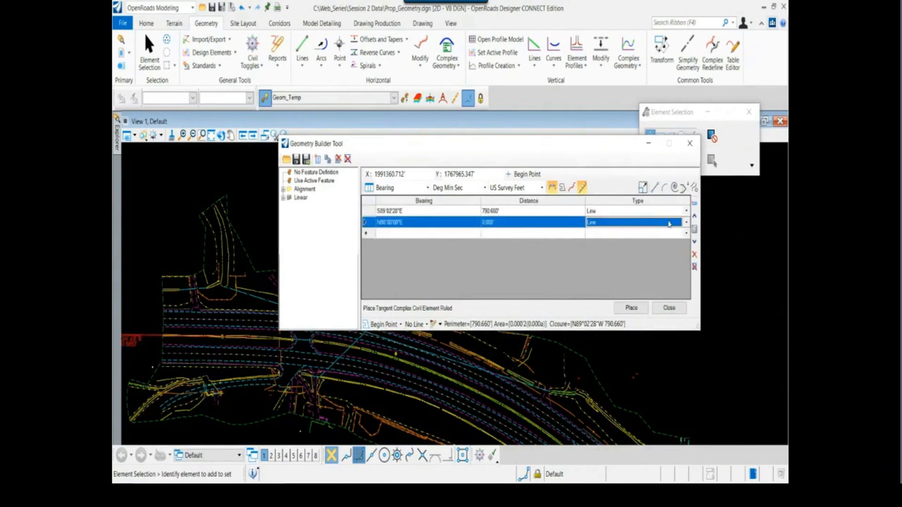
{"action": "left_click", "coordinate": [684, 223]}
{"action": "left_click", "coordinate": [617, 242]}
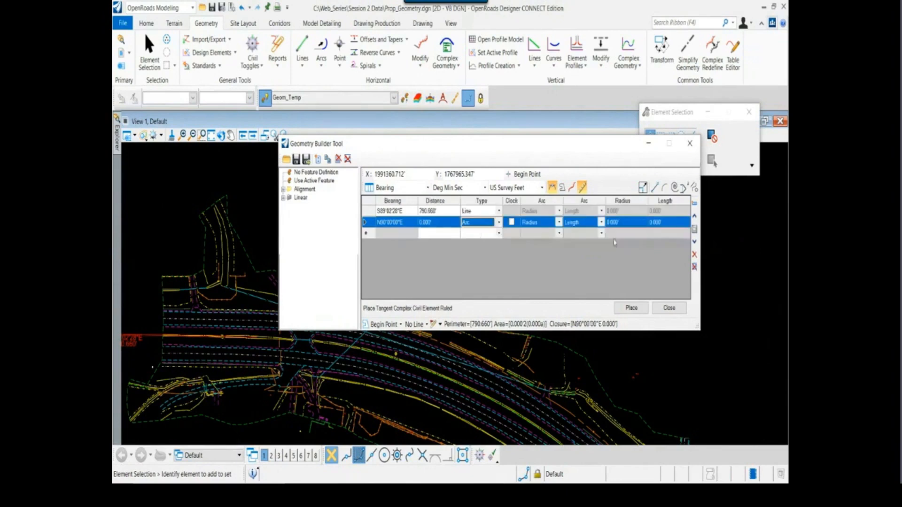
{"action": "left_click", "coordinate": [406, 224]}
{"action": "left_click", "coordinate": [479, 235]}
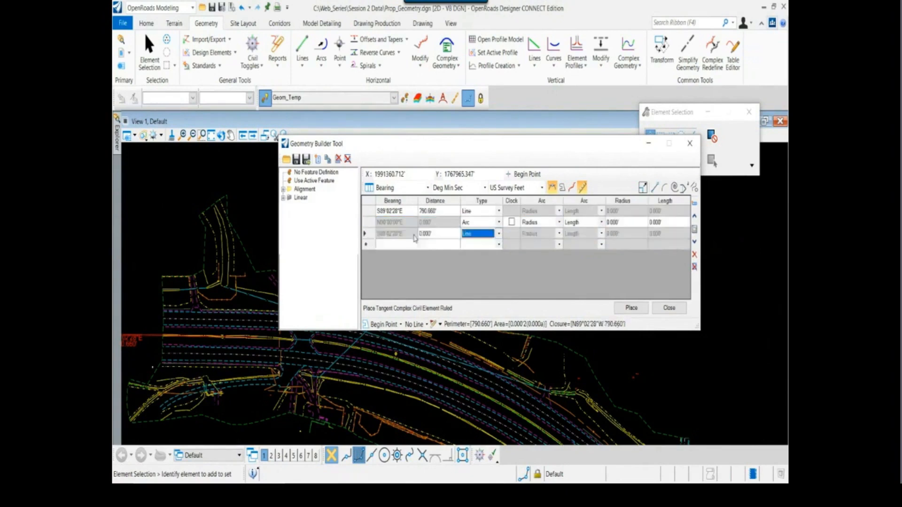
Make the arc in the second row clockwise
{"action": "left_click", "coordinate": [414, 233]}
{"action": "left_click", "coordinate": [411, 225]}
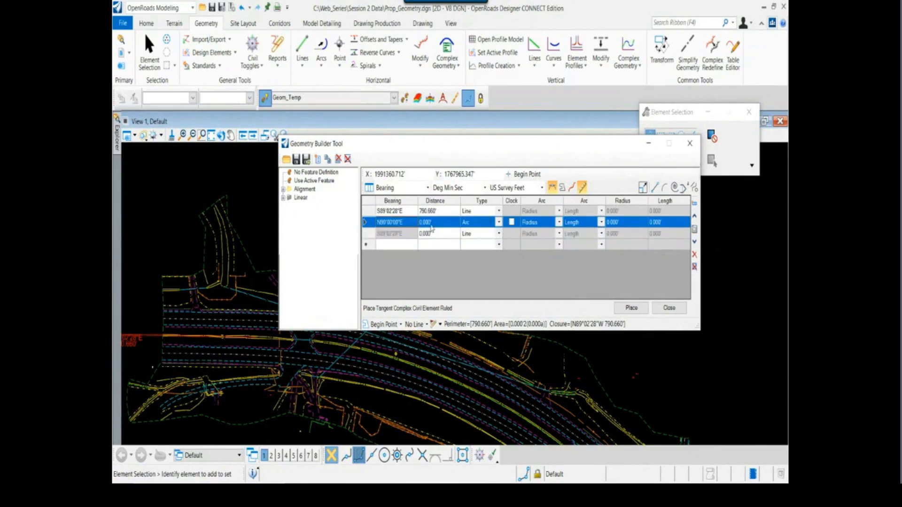
{"action": "left_click", "coordinate": [512, 221]}
Look up the first circular element's radius in the HWY72 report and set the second row's arc radius to 2002
{"action": "left_click", "coordinate": [619, 223]}
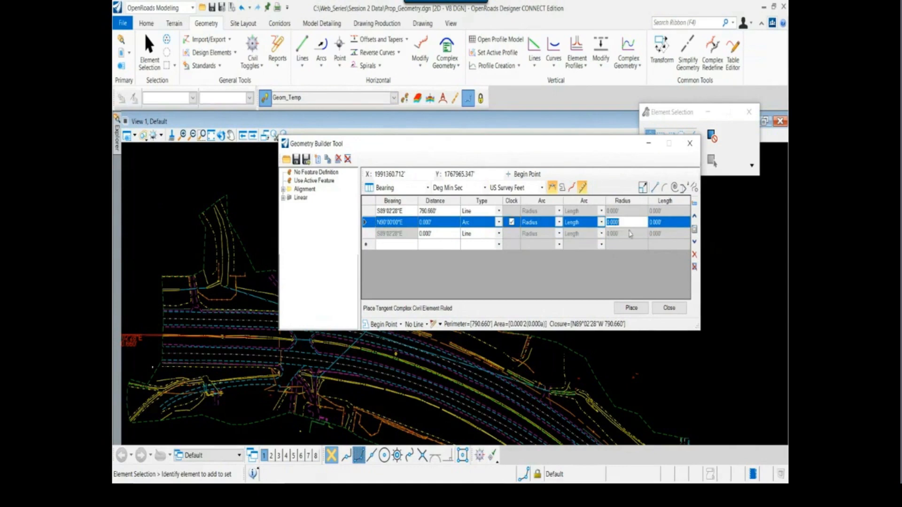
{"action": "key", "text": "Tab"}
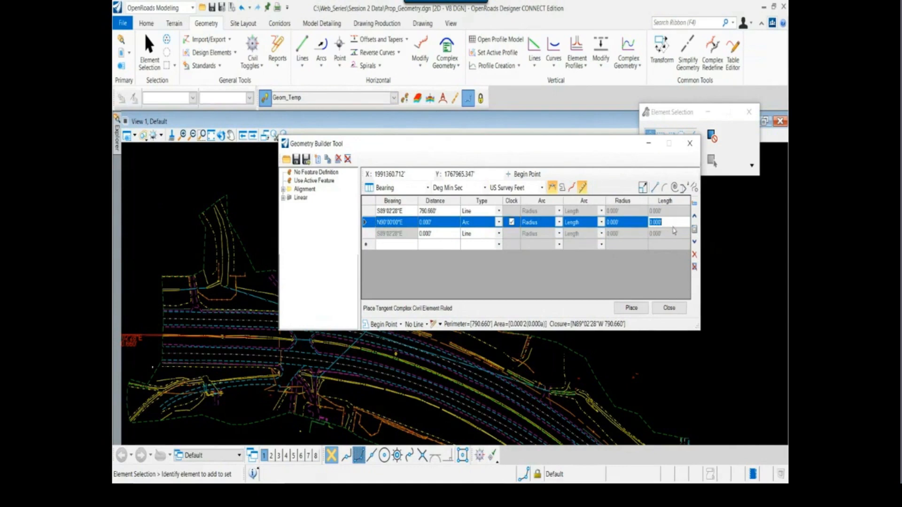
{"action": "key", "text": "alt+Tab"}
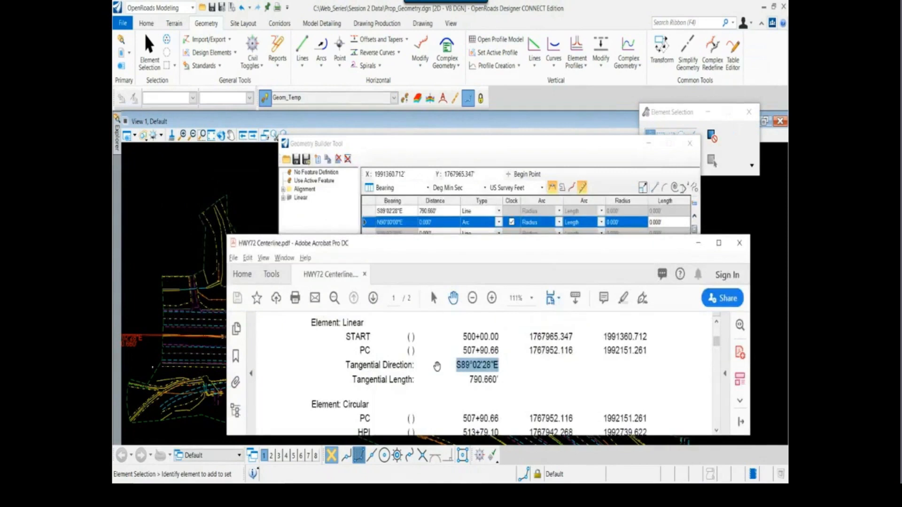
{"action": "scroll", "coordinate": [437, 367], "scroll_direction": "down", "scroll_amount": 3}
{"action": "scroll", "coordinate": [438, 366], "scroll_direction": "down", "scroll_amount": 3}
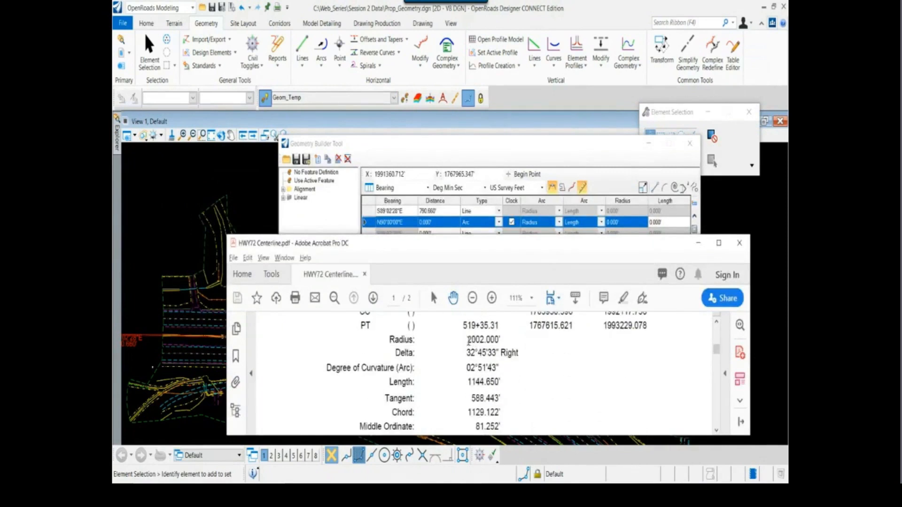
{"action": "left_click_drag", "start_coordinate": [469, 341], "coordinate": [498, 342]}
{"action": "key", "text": "alt+Tab"}
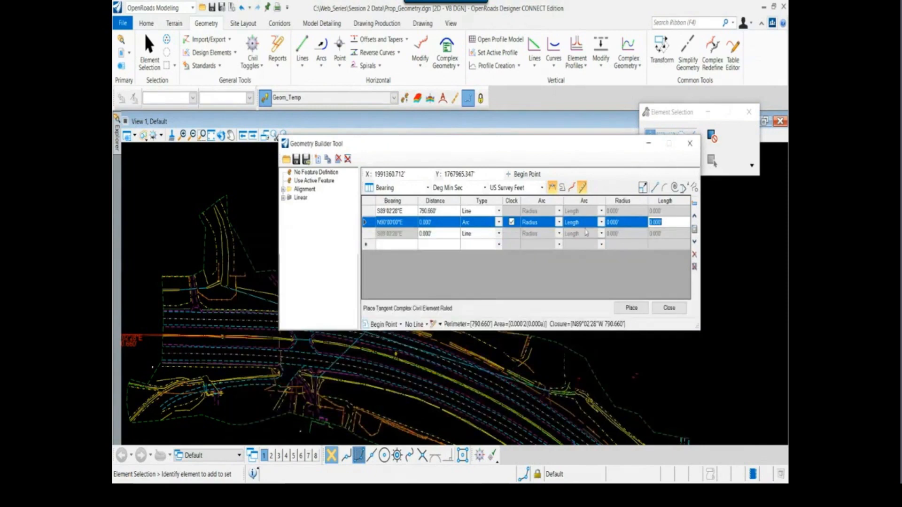
{"action": "left_click", "coordinate": [620, 222]}
{"action": "type", "text": "2002"}
{"action": "key", "text": "Return"}
Set the second row's arc length to 1144.65, taken from the first circular element in the report
{"action": "key", "text": "alt+Tab"}
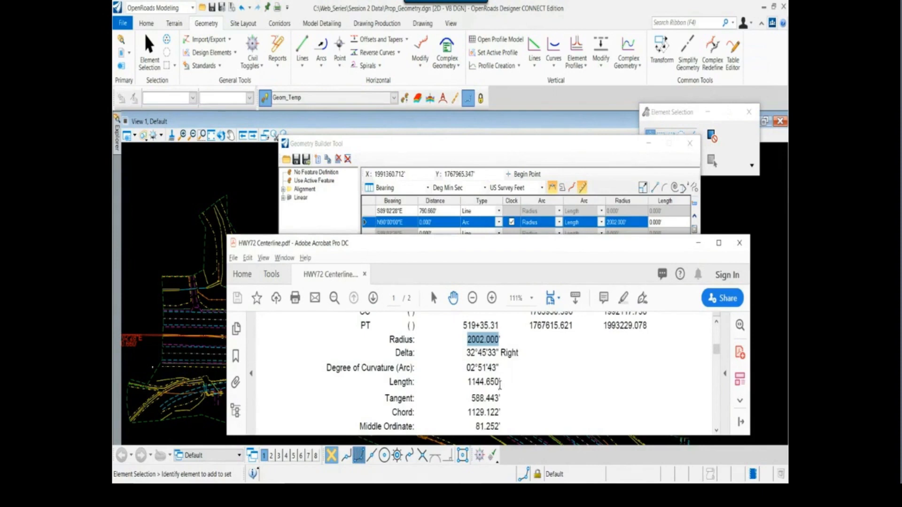
{"action": "left_click_drag", "start_coordinate": [499, 385], "coordinate": [468, 382]}
{"action": "key", "text": "alt+Tab"}
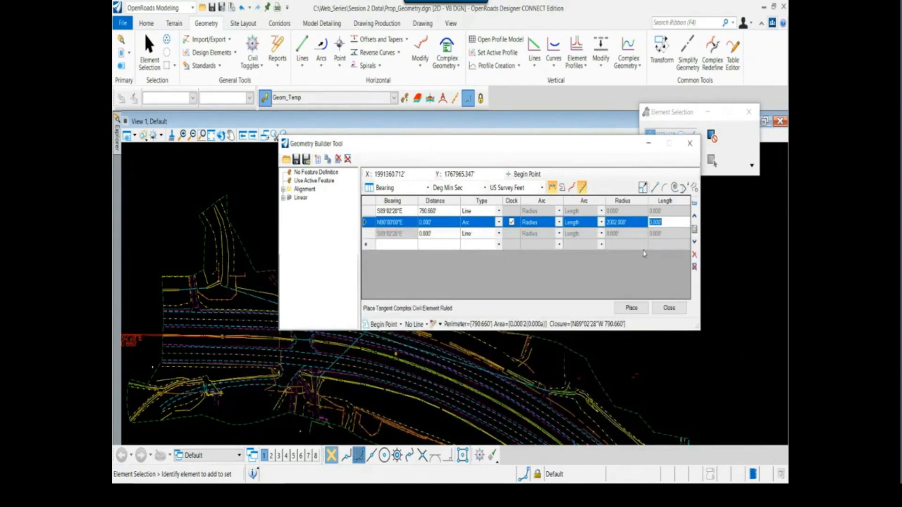
{"action": "type", "text": "1144.65"}
{"action": "key", "text": "alt+Tab"}
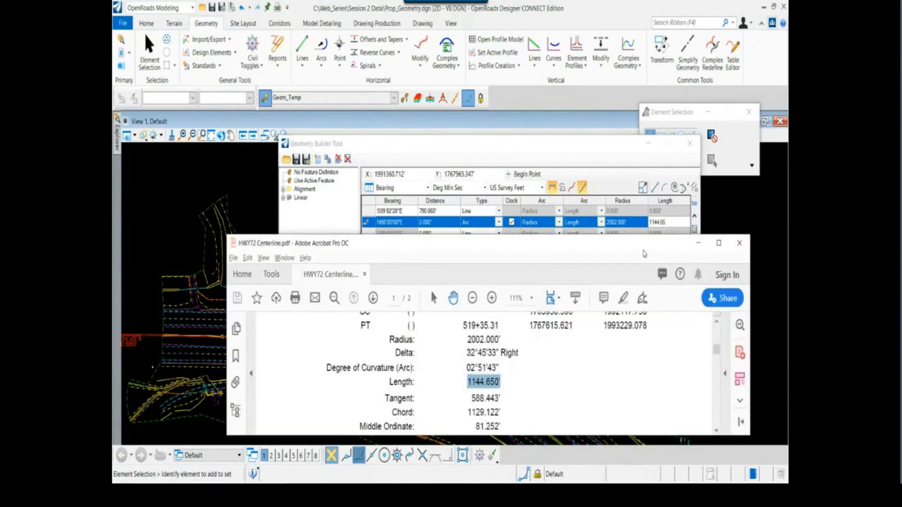
{"action": "key", "text": "alt+Tab"}
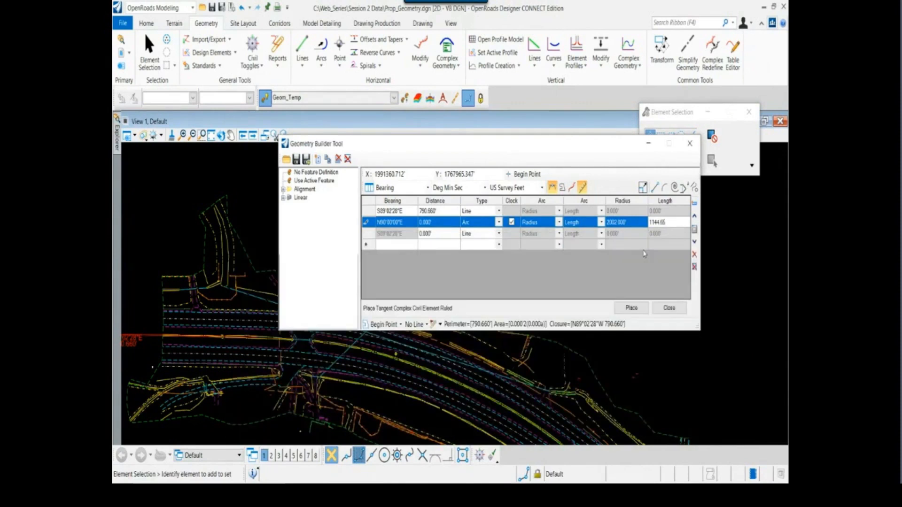
{"action": "key", "text": "Return"}
Check the arc preview against the highway and reposition the Geometry Builder Tool to uncover more of the drawing
{"action": "scroll", "coordinate": [454, 397], "scroll_direction": "down", "scroll_amount": 2}
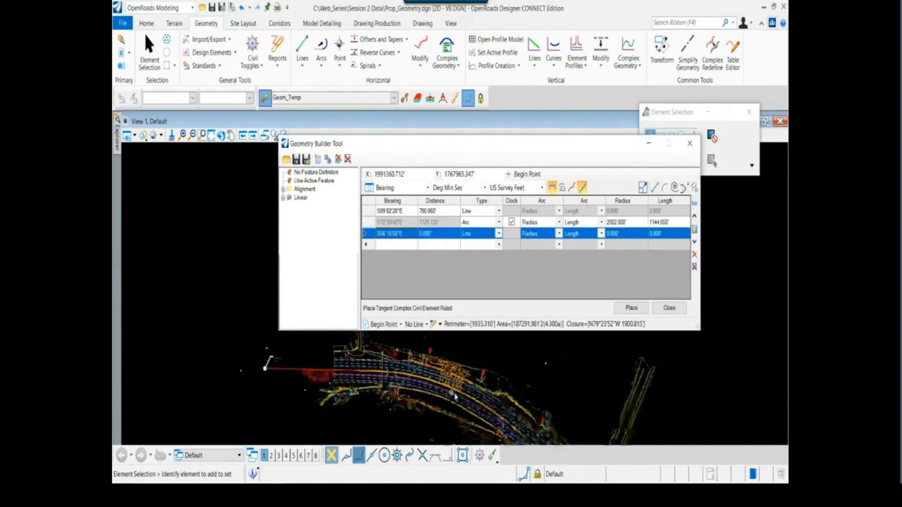
{"action": "scroll", "coordinate": [455, 397], "scroll_direction": "down", "scroll_amount": 1}
{"action": "middle_click_drag", "start_coordinate": [455, 397], "coordinate": [360, 345]}
{"action": "left_click_drag", "start_coordinate": [457, 138], "coordinate": [455, 129]}
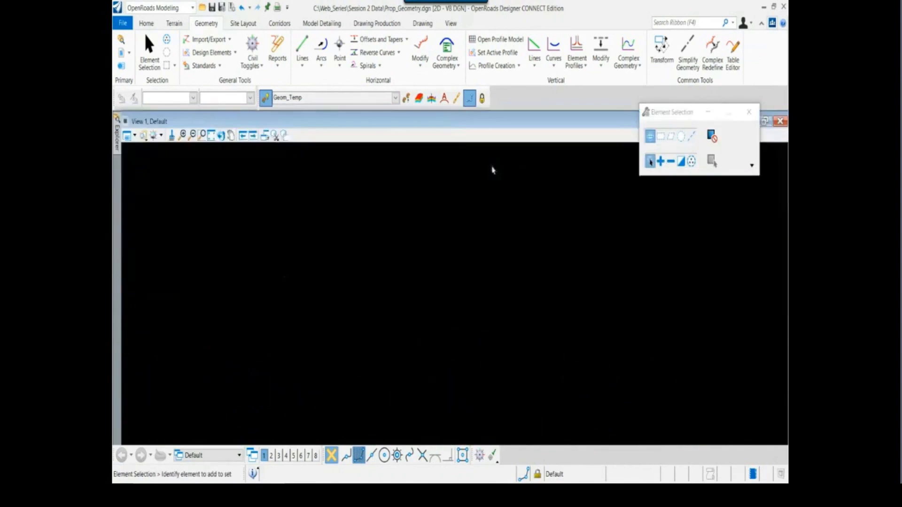
{"action": "left_click_drag", "start_coordinate": [493, 171], "coordinate": [591, 166]}
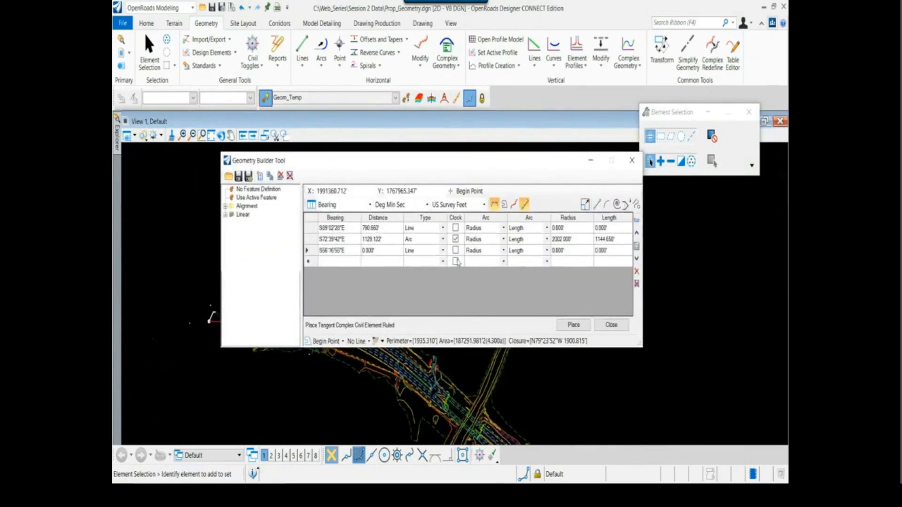
{"action": "left_click", "coordinate": [502, 251]}
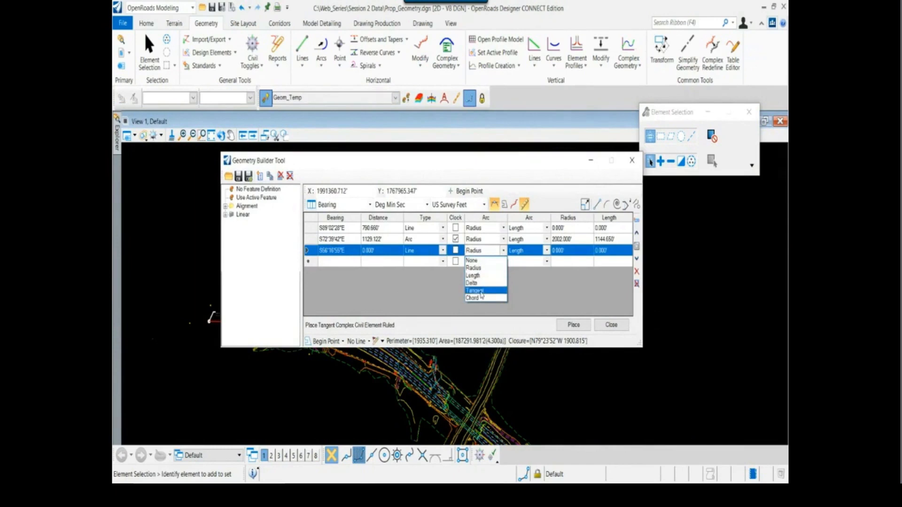
{"action": "left_click", "coordinate": [427, 286]}
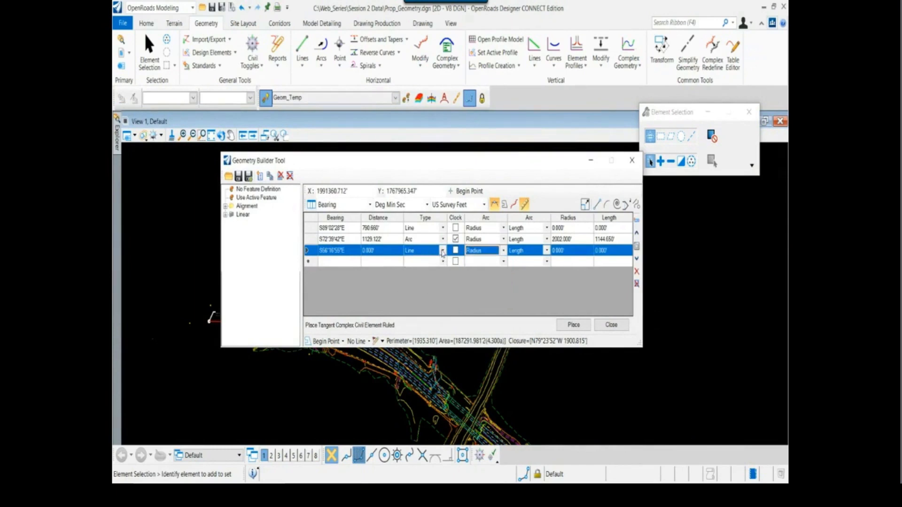
{"action": "left_click", "coordinate": [343, 253]}
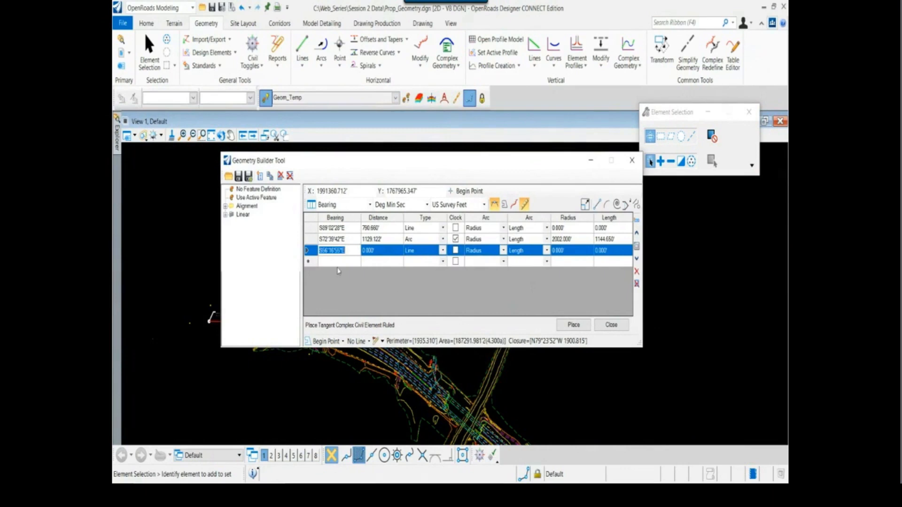
{"action": "left_click", "coordinate": [442, 251]}
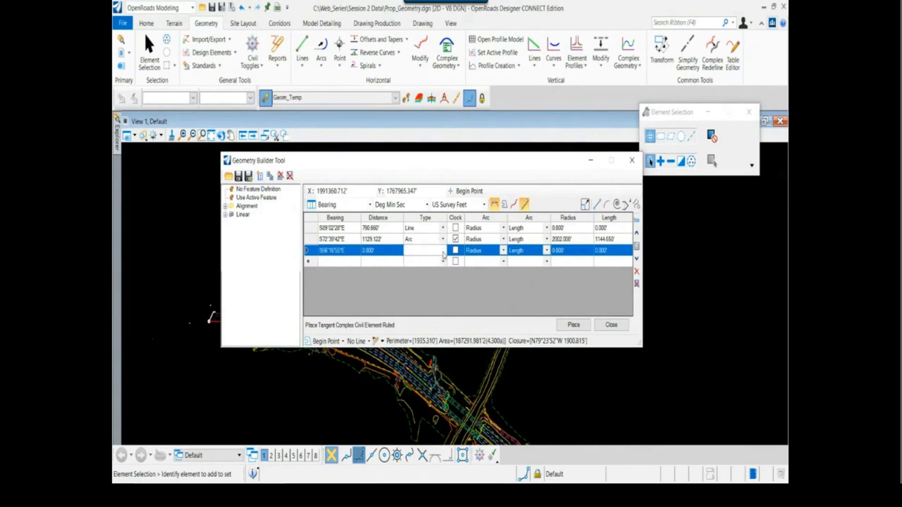
{"action": "left_click", "coordinate": [424, 267]}
{"action": "left_click", "coordinate": [443, 250]}
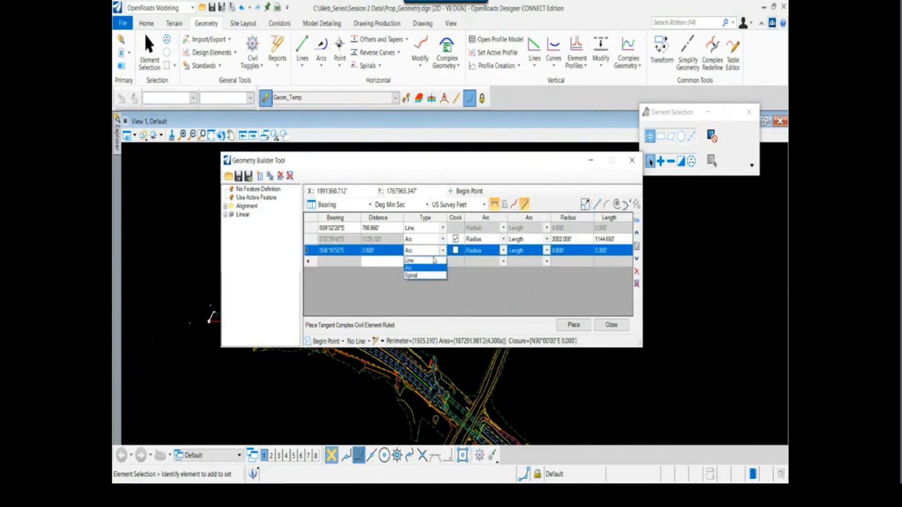
{"action": "left_click", "coordinate": [423, 257]}
Add a fourth Line row below the third row, keeping the third row's type as Line
{"action": "left_click", "coordinate": [348, 251]}
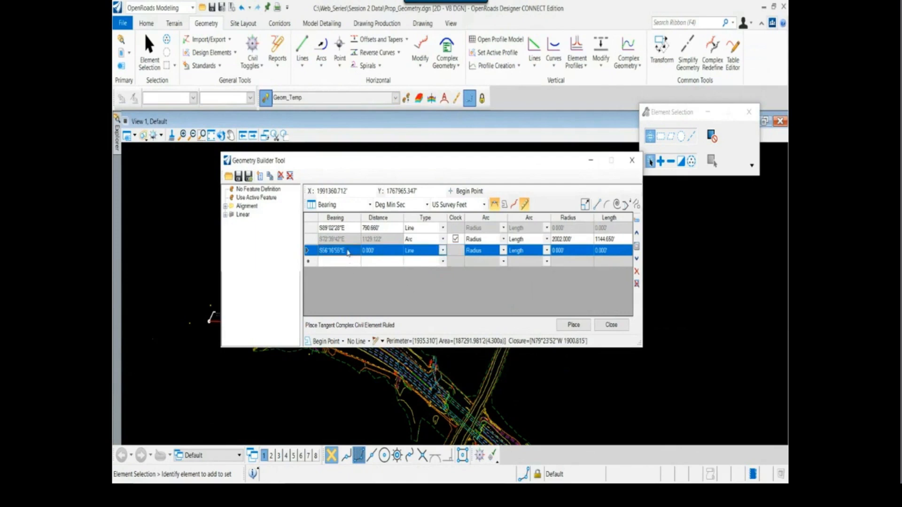
{"action": "left_click", "coordinate": [381, 255]}
{"action": "left_click", "coordinate": [378, 257]}
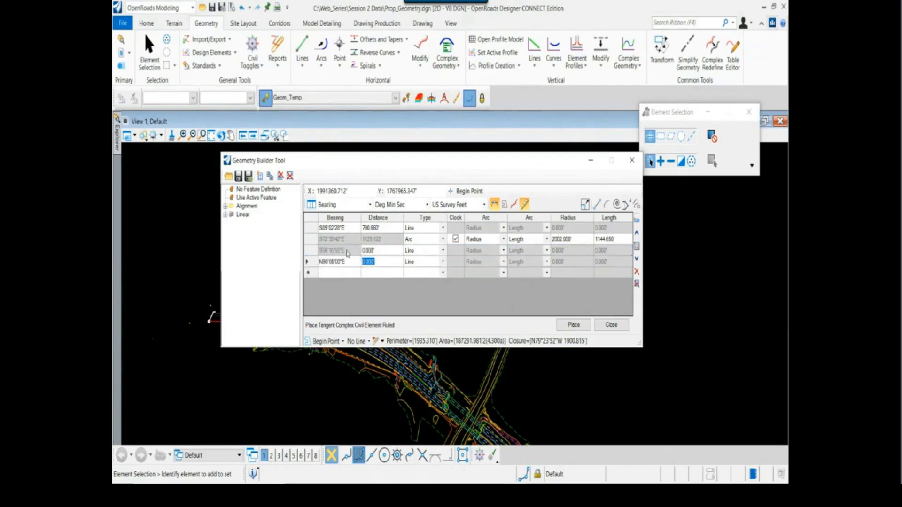
{"action": "left_click", "coordinate": [444, 252]}
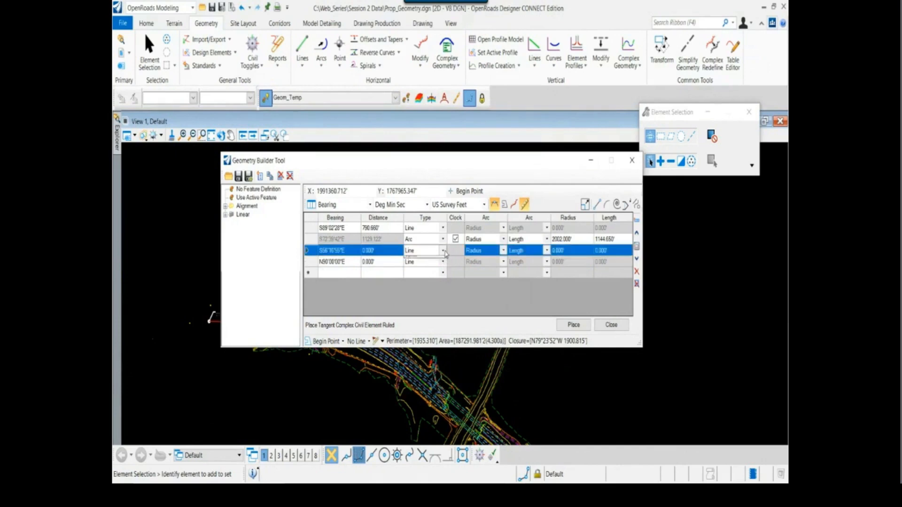
{"action": "left_click", "coordinate": [353, 261]}
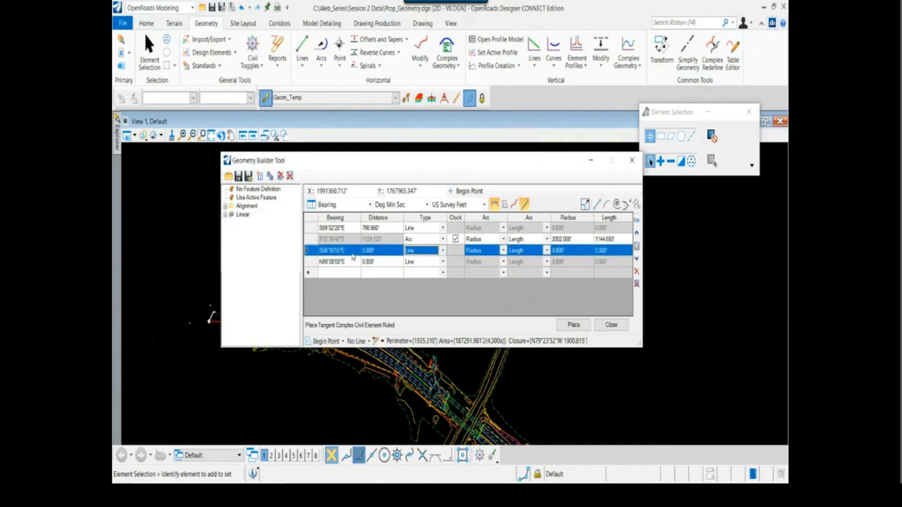
Set the third row's distance to 2089.24, the tangential length of the report's second linear element
{"action": "left_click", "coordinate": [385, 252]}
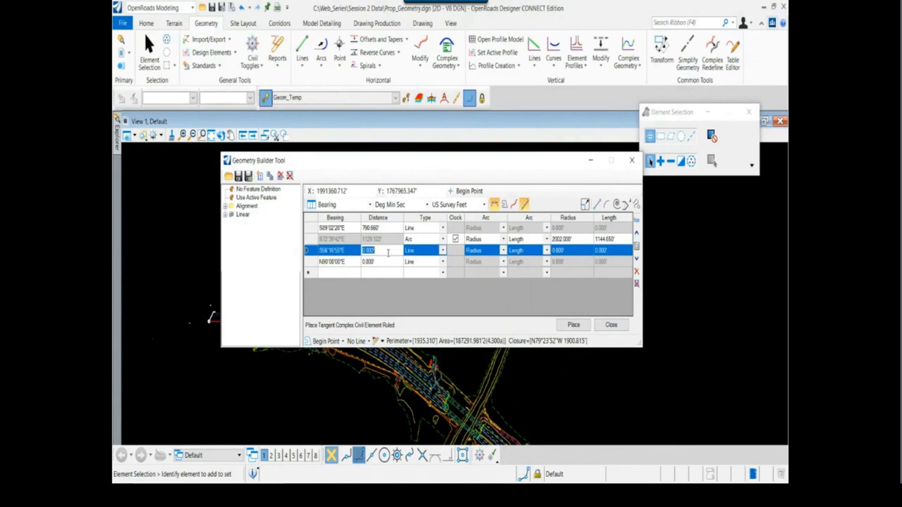
{"action": "key", "text": "alt+Tab"}
{"action": "scroll", "coordinate": [439, 356], "scroll_direction": "down", "scroll_amount": 5}
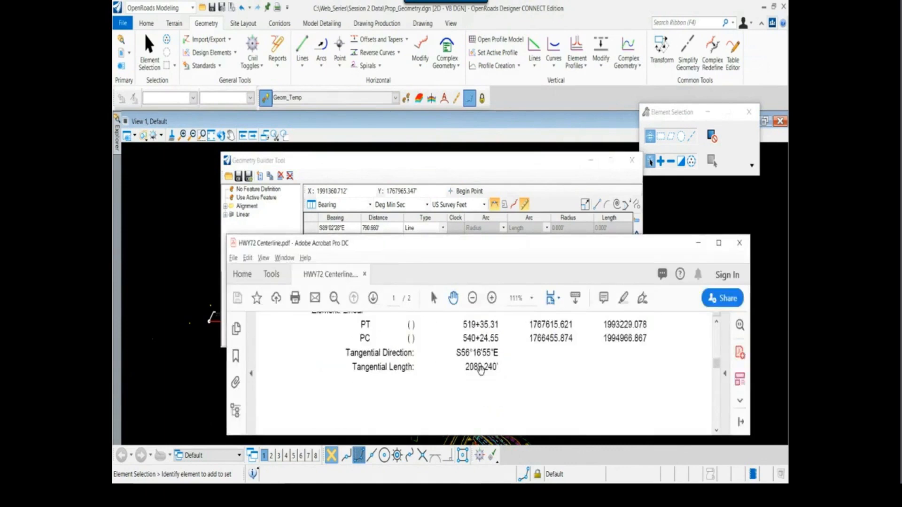
{"action": "key", "text": "alt+Tab"}
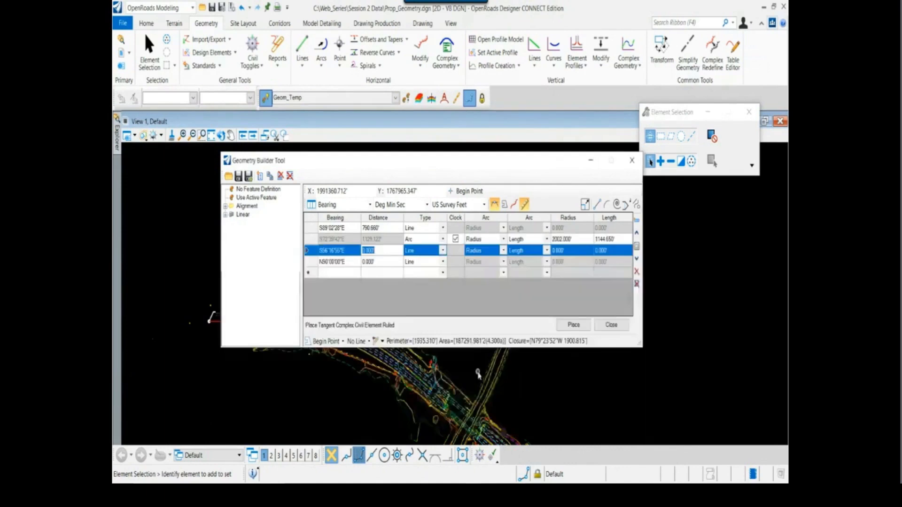
{"action": "type", "text": "2089.24"}
{"action": "key", "text": "Tab"}
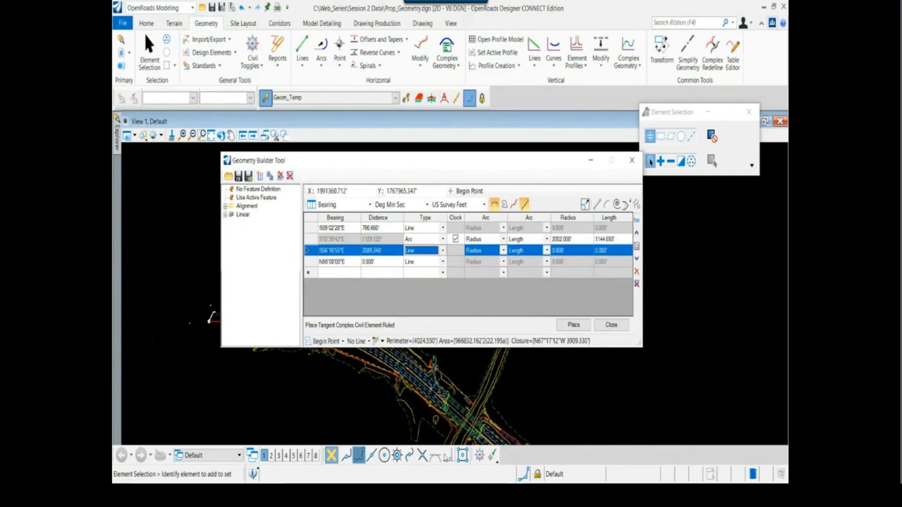
Check the second line's preview along the highway and change the fourth row's type to Arc
{"action": "scroll", "coordinate": [435, 426], "scroll_direction": "down", "scroll_amount": 4}
{"action": "middle_click_drag", "start_coordinate": [439, 423], "coordinate": [404, 383]}
{"action": "scroll", "coordinate": [424, 405], "scroll_direction": "up", "scroll_amount": 5}
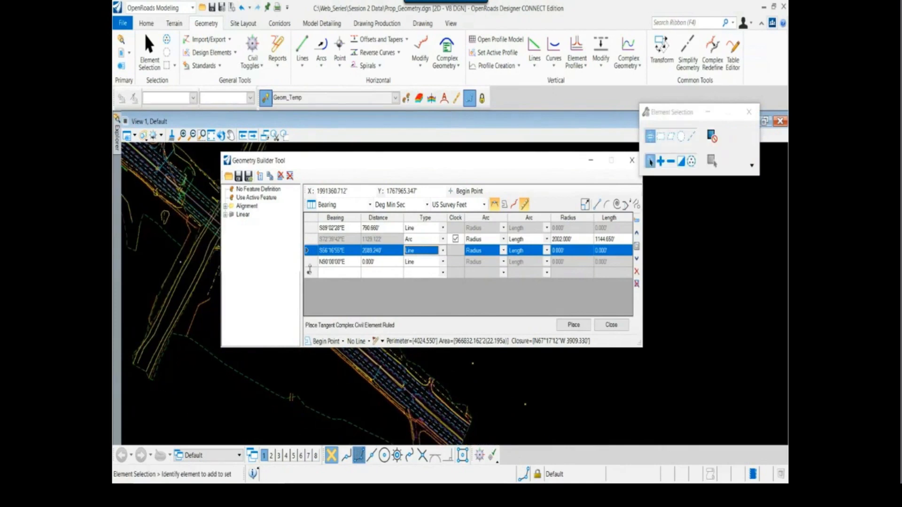
{"action": "left_click", "coordinate": [308, 264]}
{"action": "left_click", "coordinate": [442, 261]}
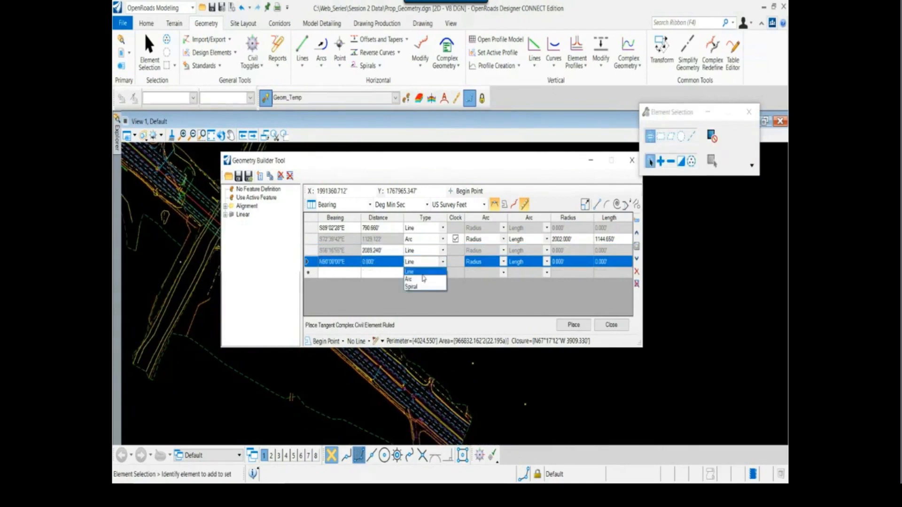
{"action": "left_click", "coordinate": [422, 281]}
Look up the second curve on the HWY72 report's second page and set the fourth row's arc radius to 7476.52
{"action": "key", "text": "alt+Tab"}
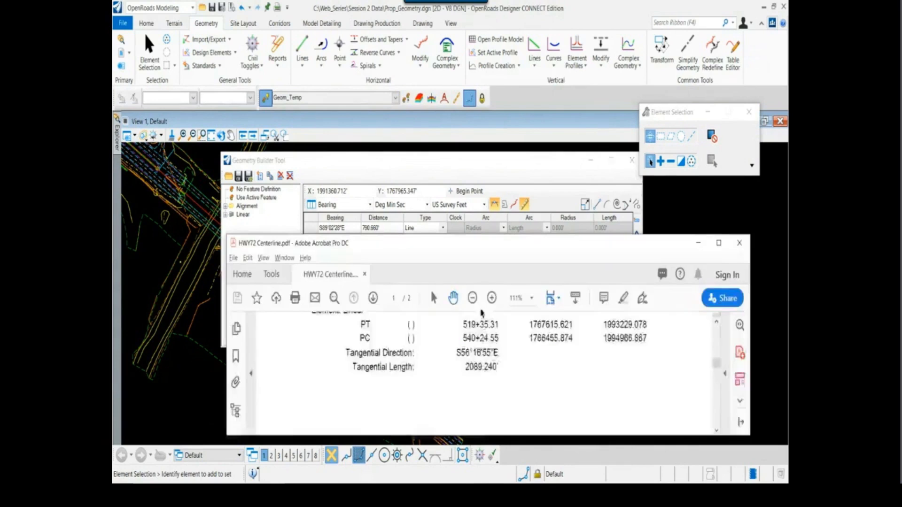
{"action": "scroll", "coordinate": [460, 378], "scroll_direction": "down", "scroll_amount": 8}
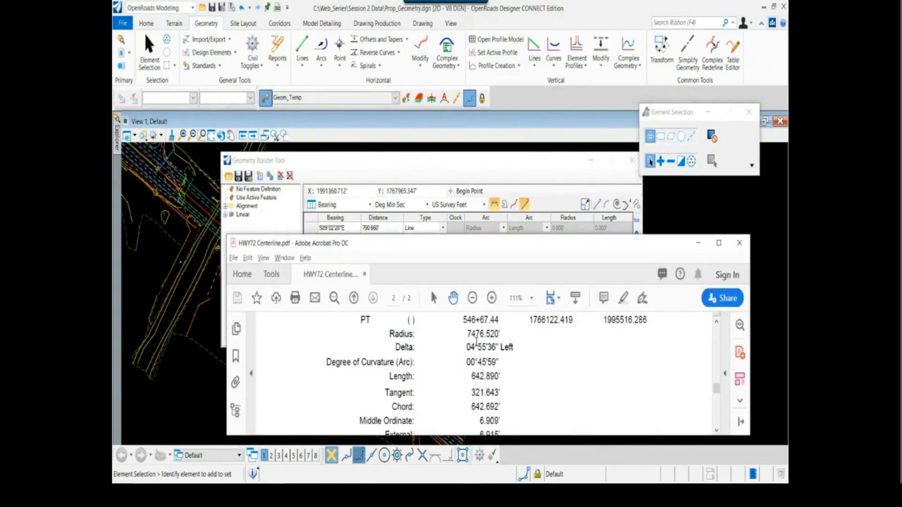
{"action": "key", "text": "alt+Tab"}
{"action": "key", "text": "alt+Tab"}
Set the fourth row's arc length to 642.89, the length of the report's second curve
{"action": "key", "text": "alt+Tab"}
{"action": "left_click", "coordinate": [568, 262]}
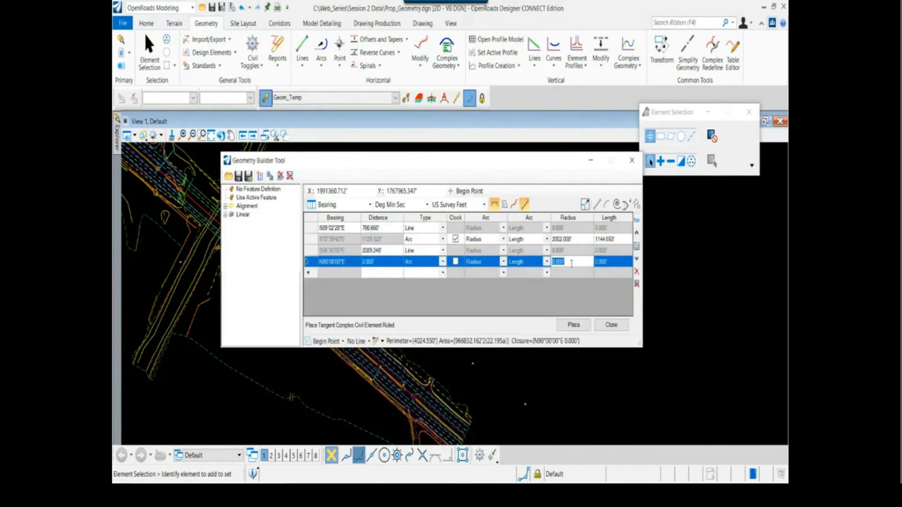
{"action": "type", "text": "7476.520'"}
{"action": "key", "text": "alt+Tab"}
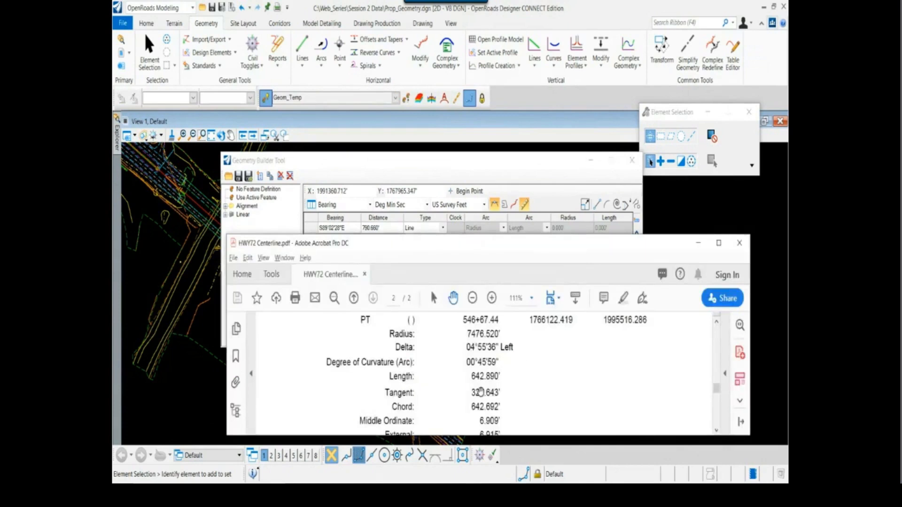
{"action": "key", "text": "alt+Tab"}
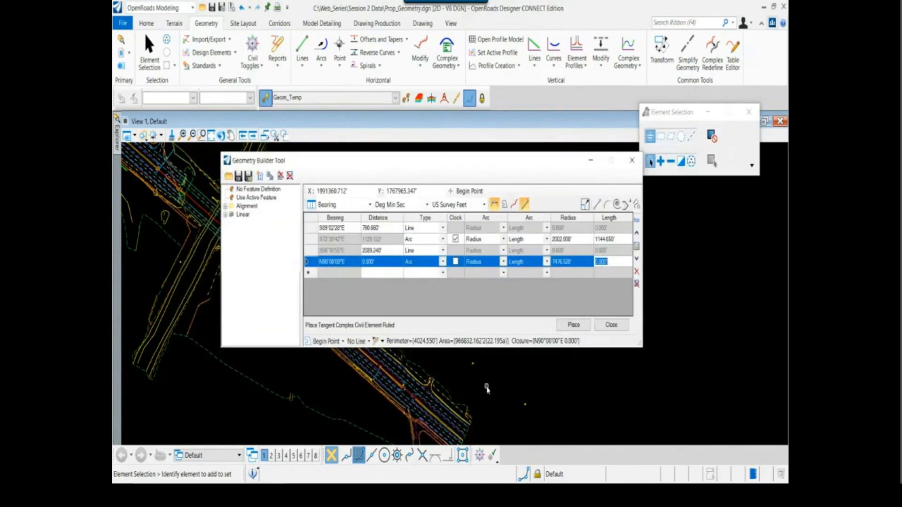
{"action": "type", "text": "642.89"}
{"action": "key", "text": "Tab"}
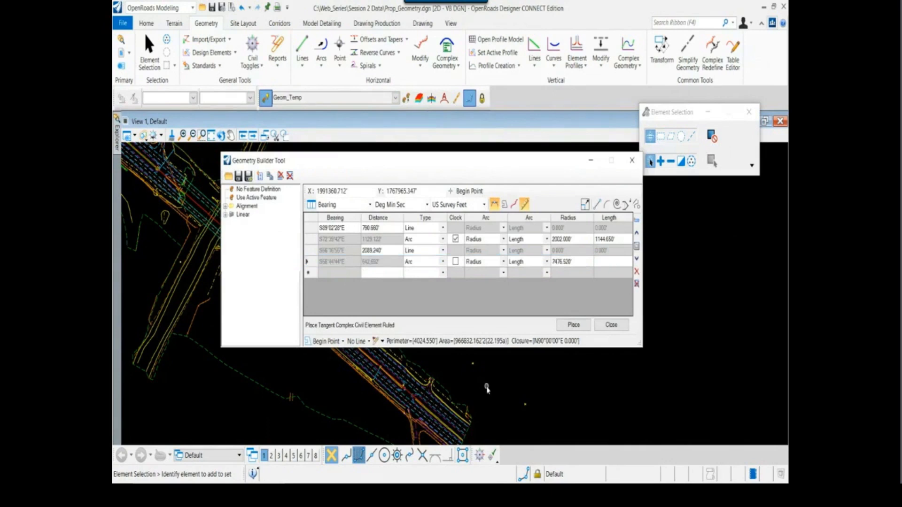
Resize and move the Geometry Builder Tool to uncover the highway and check the preview of the whole alignment
{"action": "scroll", "coordinate": [422, 422], "scroll_direction": "down", "scroll_amount": 2}
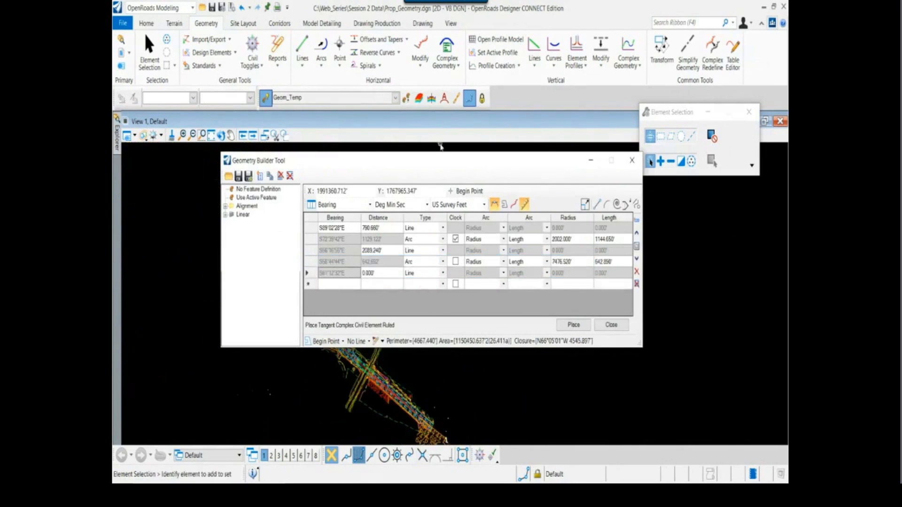
{"action": "left_click_drag", "start_coordinate": [441, 152], "coordinate": [442, 119]}
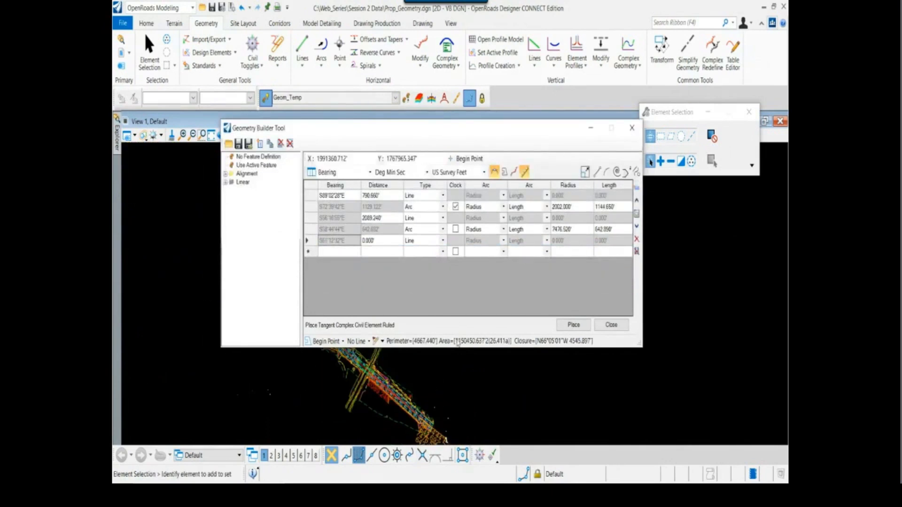
{"action": "scroll", "coordinate": [428, 404], "scroll_direction": "down", "scroll_amount": 1}
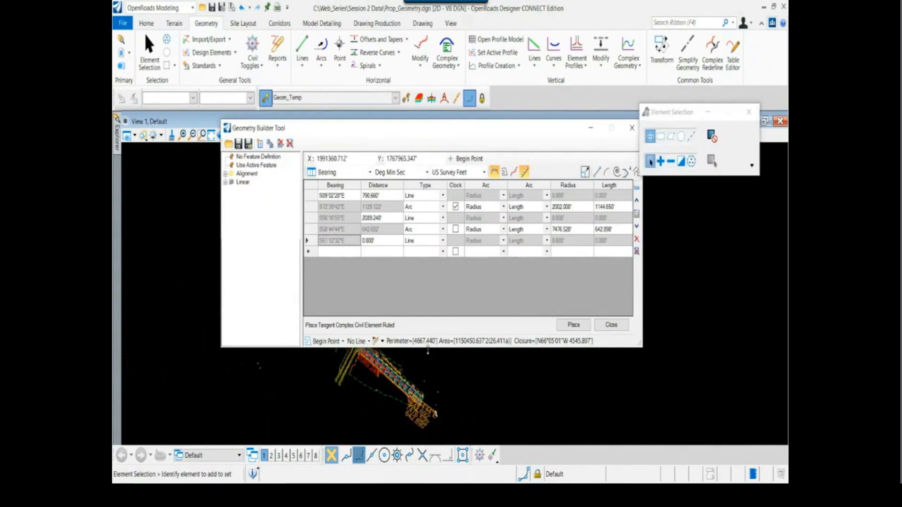
{"action": "left_click_drag", "start_coordinate": [427, 348], "coordinate": [428, 292]}
{"action": "scroll", "coordinate": [386, 363], "scroll_direction": "up", "scroll_amount": 2}
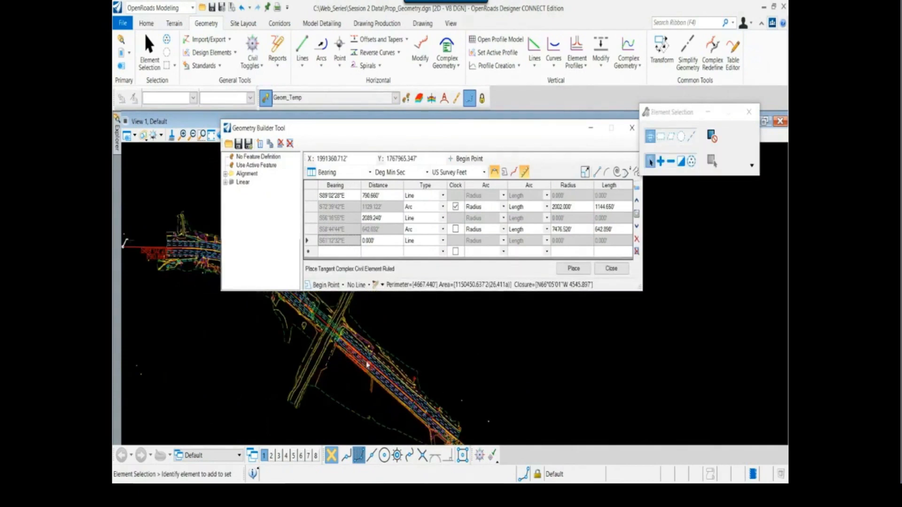
{"action": "scroll", "coordinate": [273, 322], "scroll_direction": "up", "scroll_amount": 2}
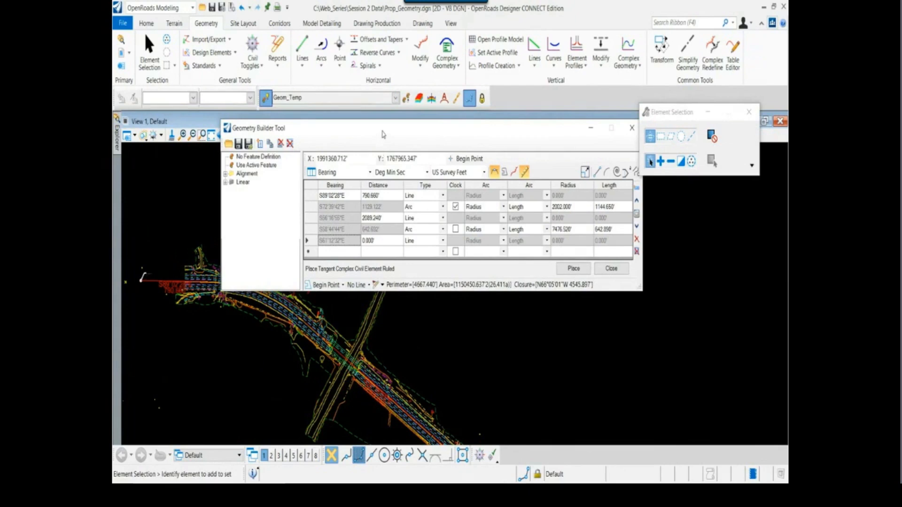
{"action": "left_click_drag", "start_coordinate": [383, 135], "coordinate": [389, 109]}
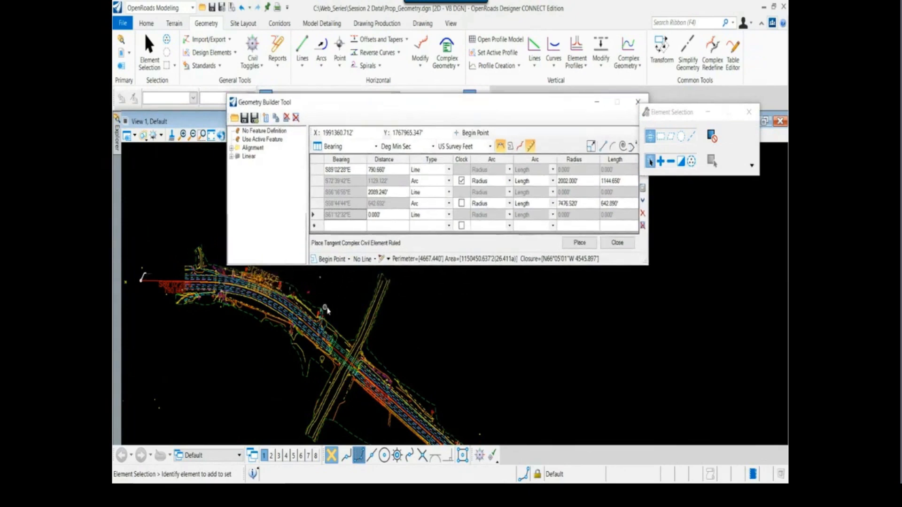
{"action": "left_click_drag", "start_coordinate": [473, 266], "coordinate": [475, 277]}
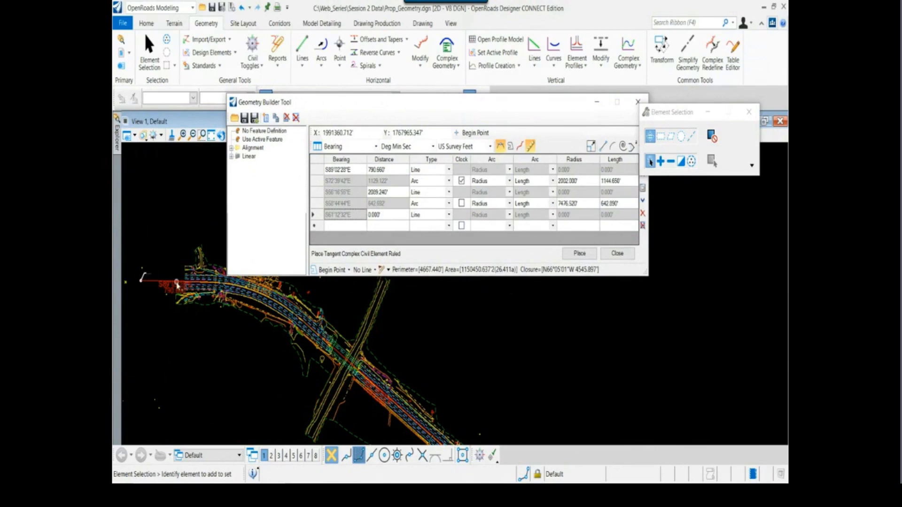
{"action": "scroll", "coordinate": [176, 283], "scroll_direction": "down", "scroll_amount": 2}
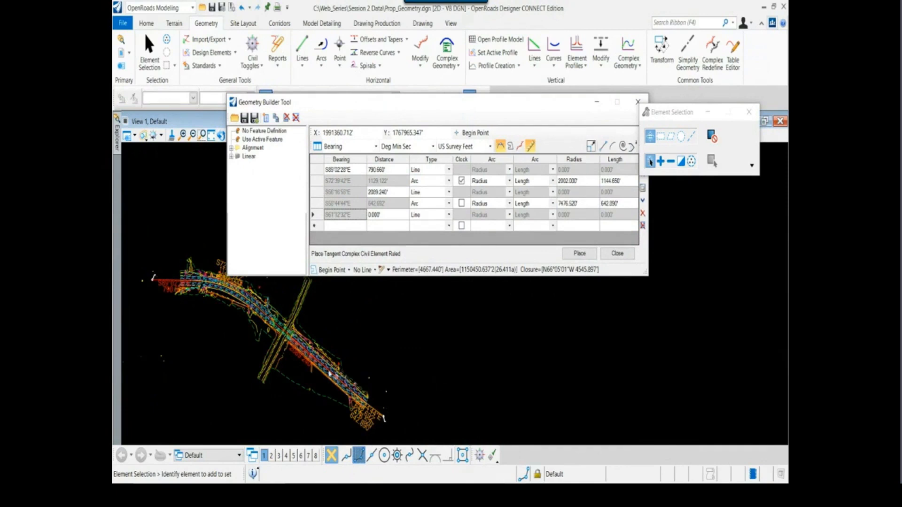
{"action": "scroll", "coordinate": [328, 363], "scroll_direction": "up", "scroll_amount": 1}
Match the fourth and third rows to their elements in the preview and delete the extra zero-distance fifth Line row
{"action": "left_click", "coordinate": [314, 204]}
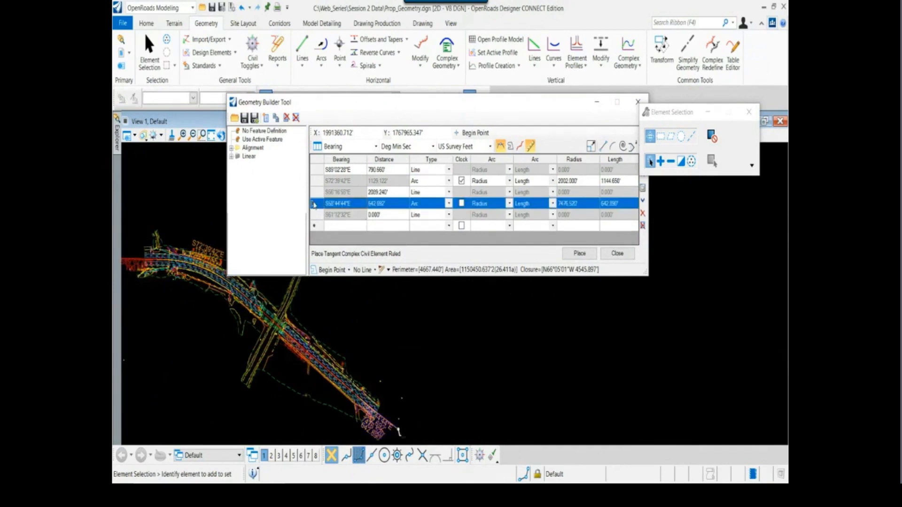
{"action": "left_click", "coordinate": [315, 193]}
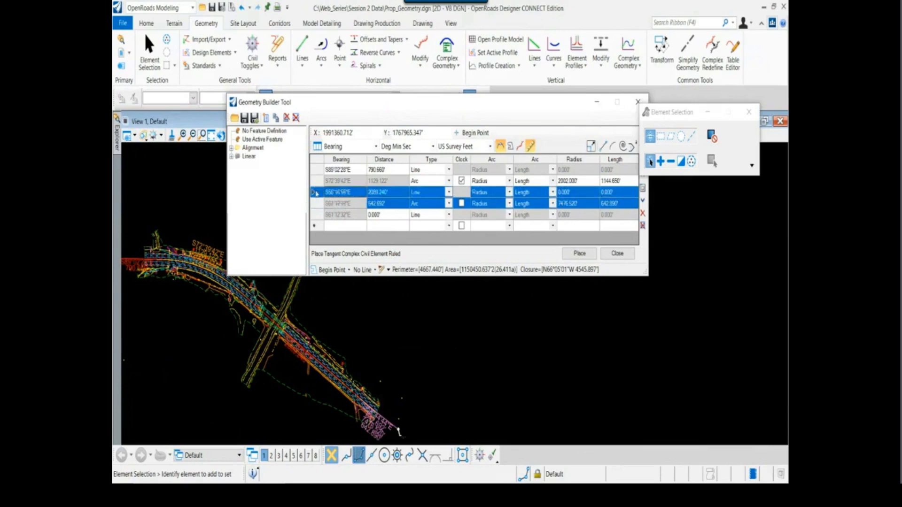
{"action": "left_click", "coordinate": [318, 216]}
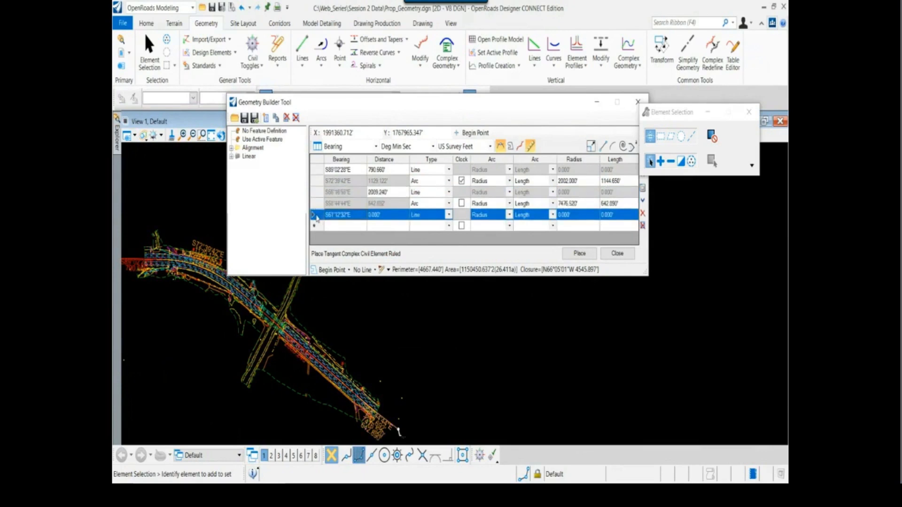
{"action": "key", "text": "Delete"}
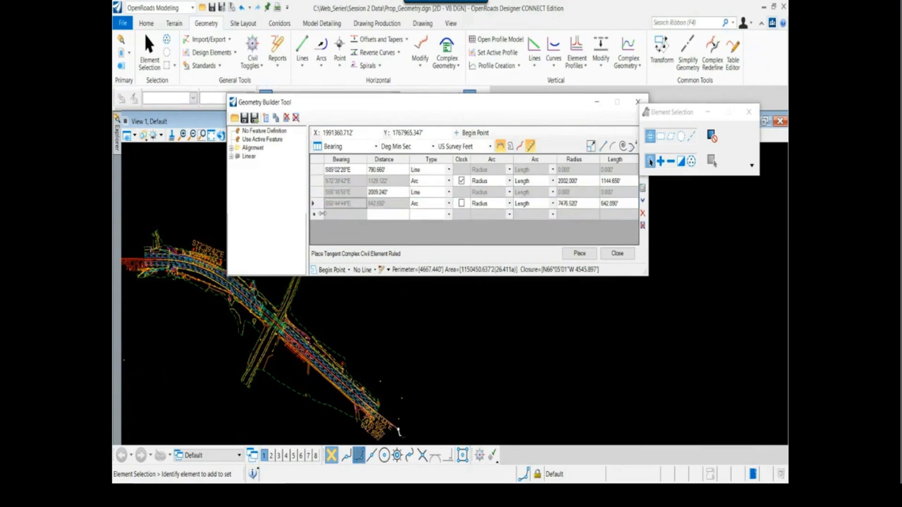
Go through the remaining rows from the fourth up to the first, checking which alignment element each one represents
{"action": "left_click", "coordinate": [317, 208]}
{"action": "left_click", "coordinate": [318, 193]}
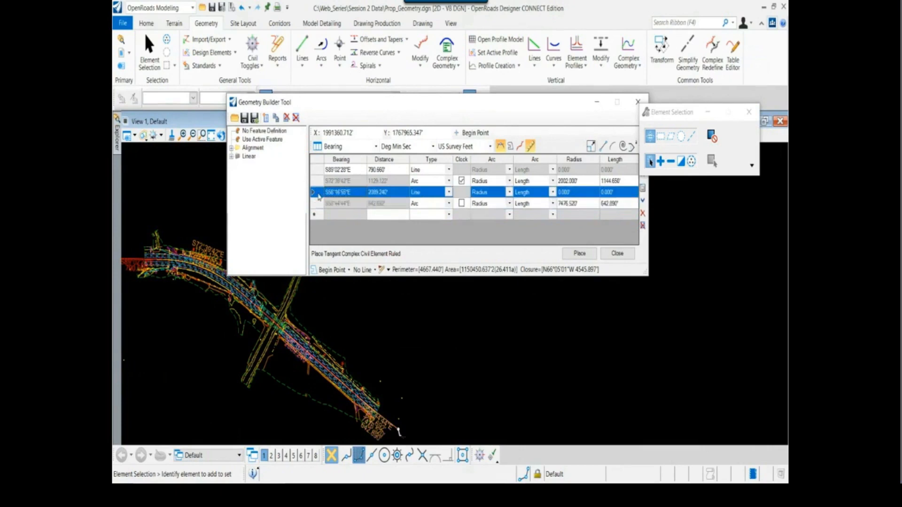
{"action": "left_click", "coordinate": [318, 181]}
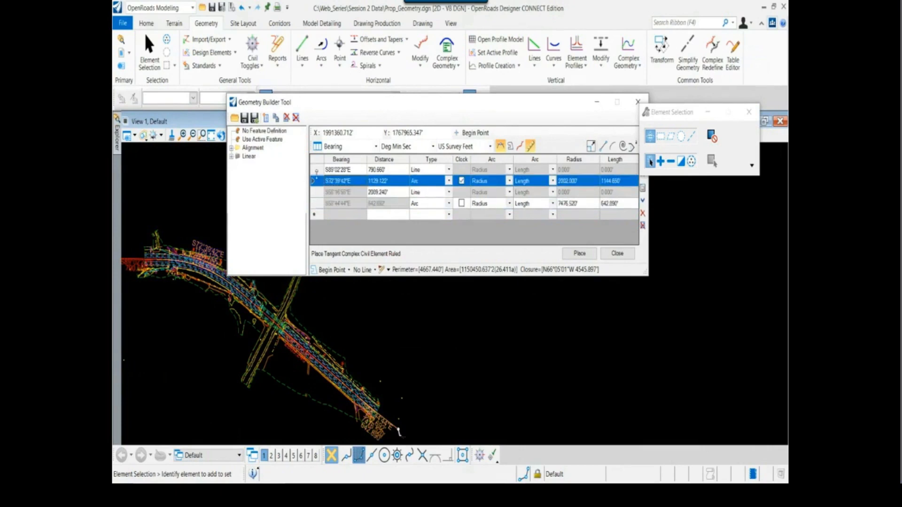
{"action": "left_click", "coordinate": [318, 170]}
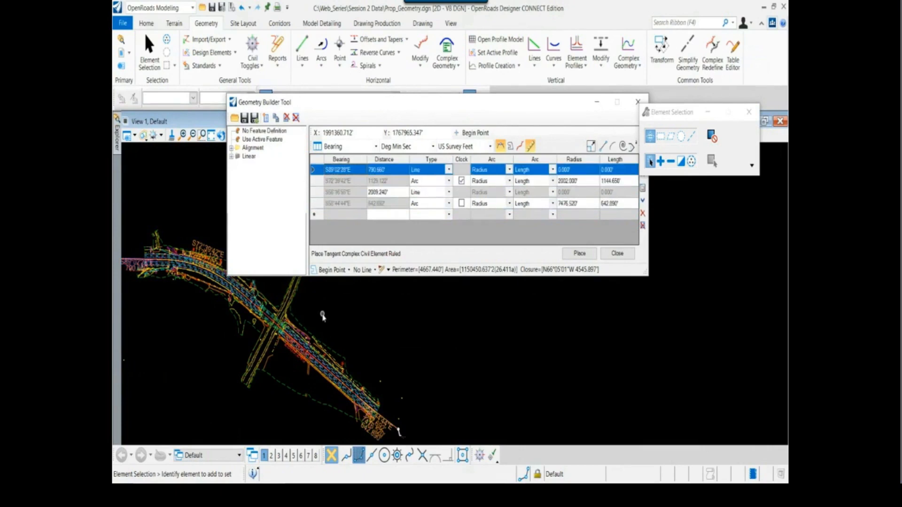
Place the tangent complex civil element defined by the four line and arc rows
{"action": "scroll", "coordinate": [324, 313], "scroll_direction": "down", "scroll_amount": 1}
{"action": "middle_click_drag", "start_coordinate": [323, 314], "coordinate": [334, 323]}
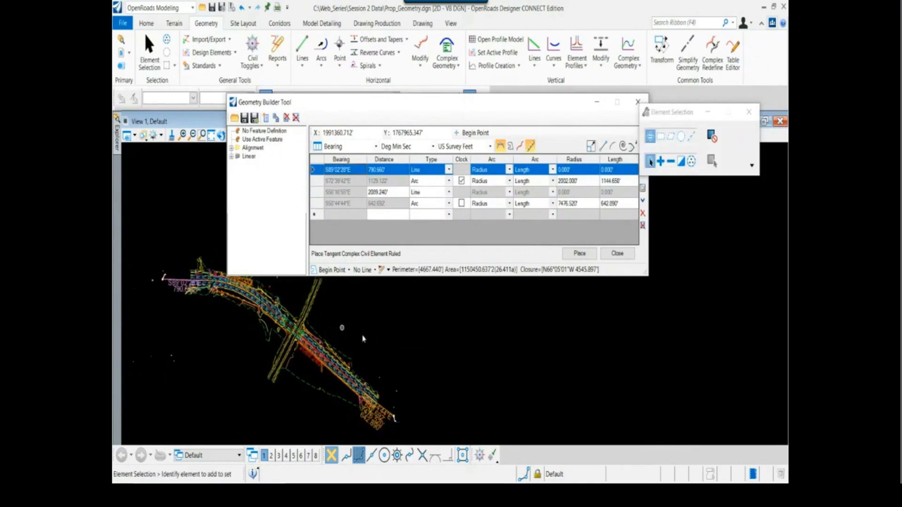
{"action": "left_click", "coordinate": [580, 253]}
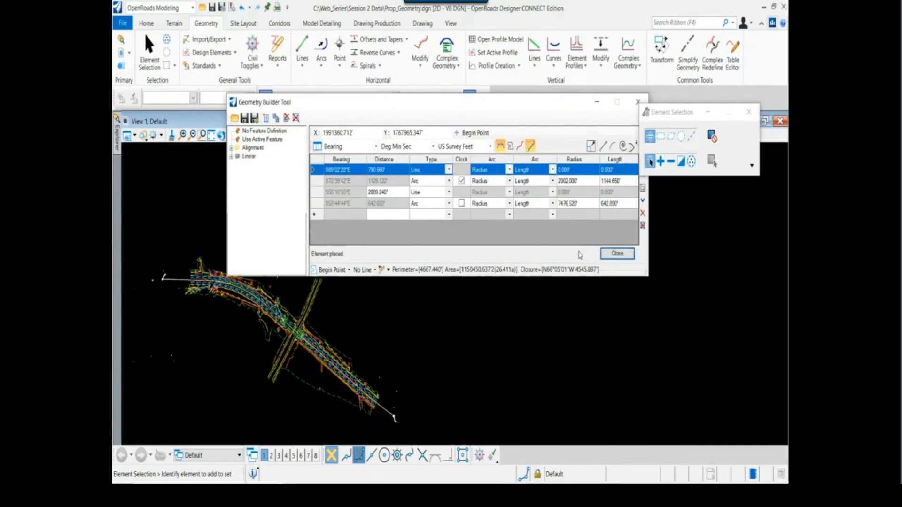
Select the placed Hwy CL TEMP complex element and examine its bearing, distance and radius annotations along the highway
{"action": "left_click", "coordinate": [397, 405]}
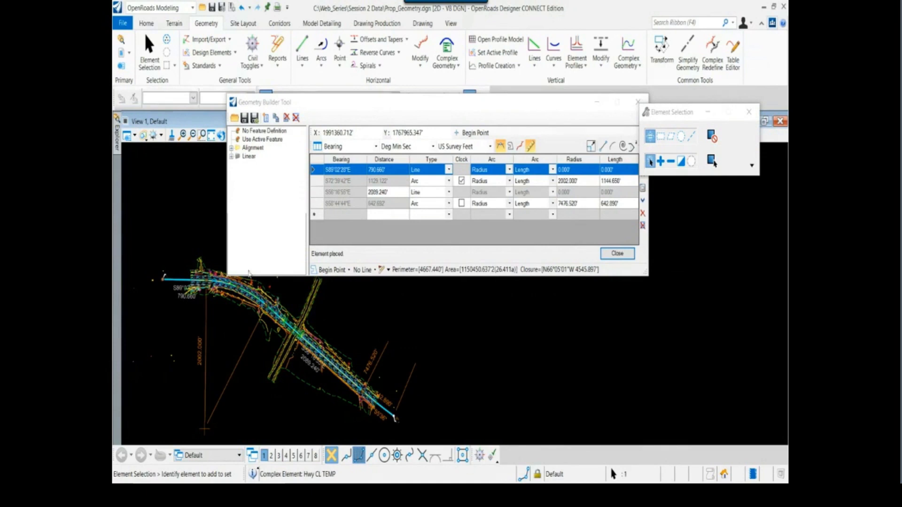
{"action": "scroll", "coordinate": [188, 281], "scroll_direction": "up", "scroll_amount": 5}
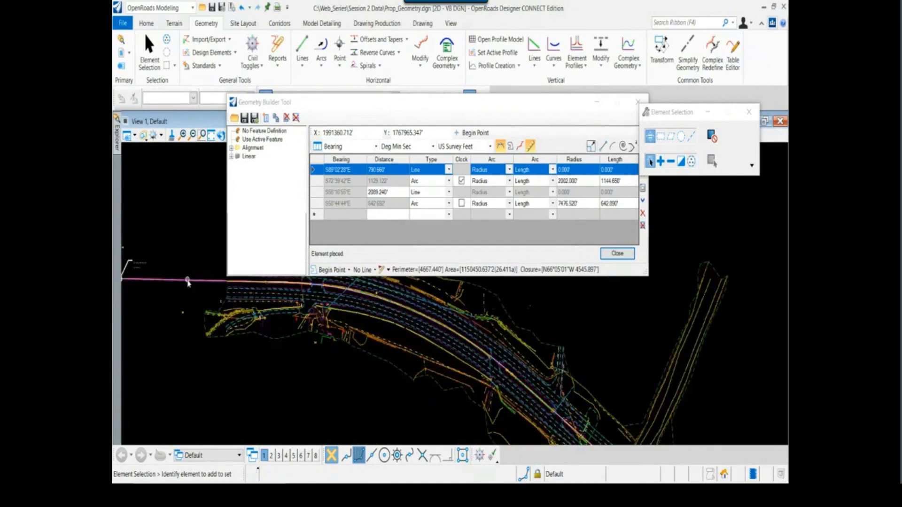
{"action": "left_click", "coordinate": [187, 281]}
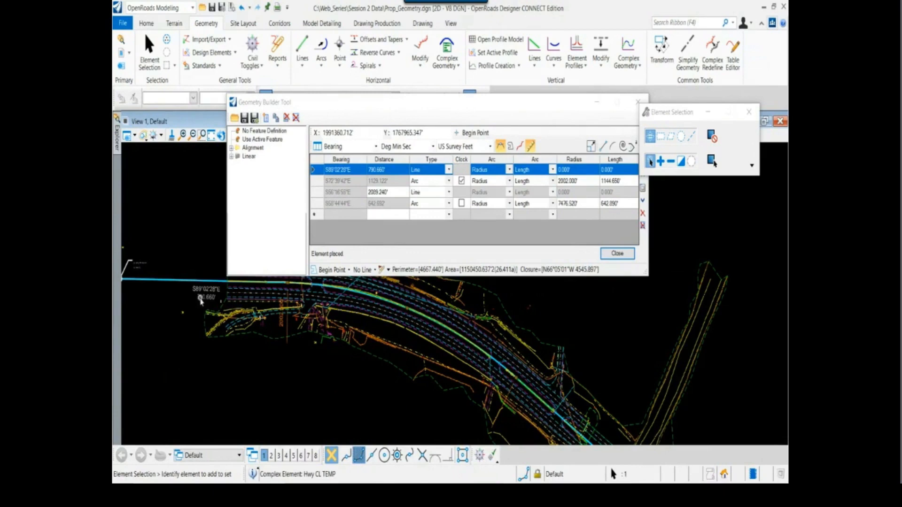
{"action": "scroll", "coordinate": [202, 310], "scroll_direction": "down", "scroll_amount": 2}
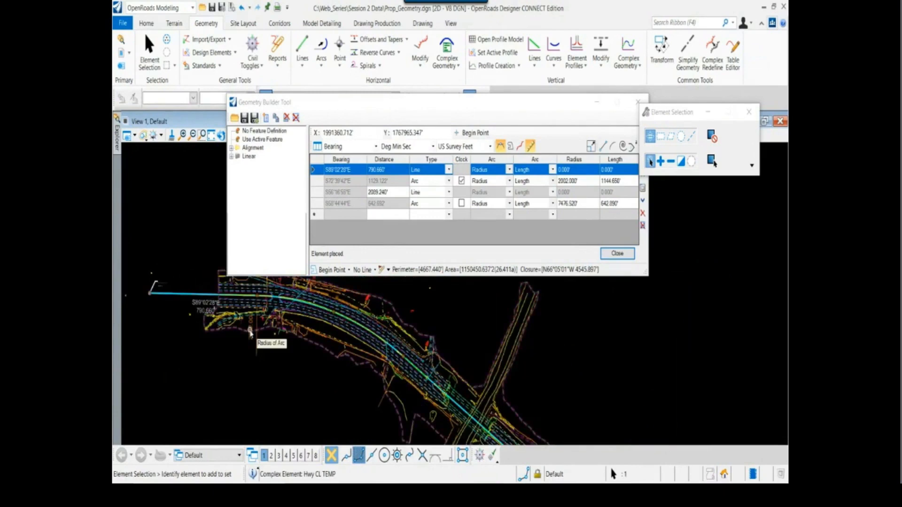
Deselect the centerline and close the Geometry Builder Tool without saving changes to a file
{"action": "left_click", "coordinate": [283, 371]}
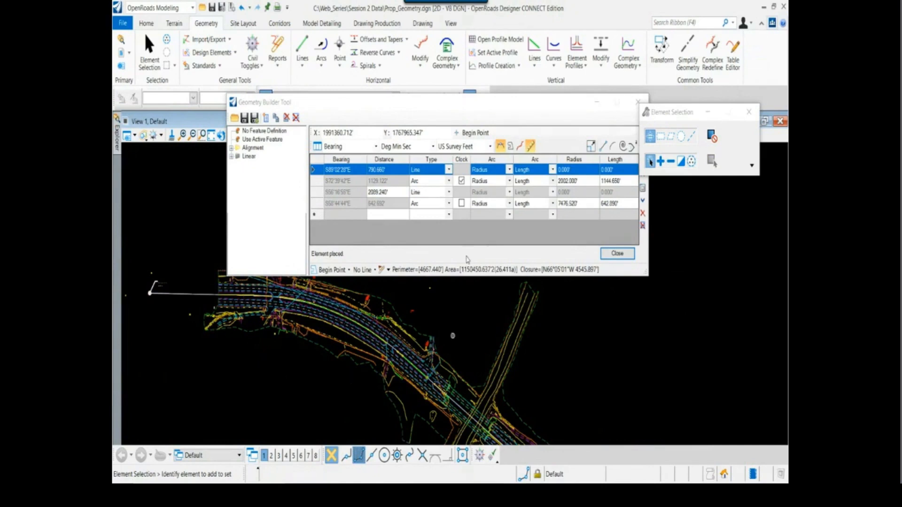
{"action": "left_click", "coordinate": [637, 102]}
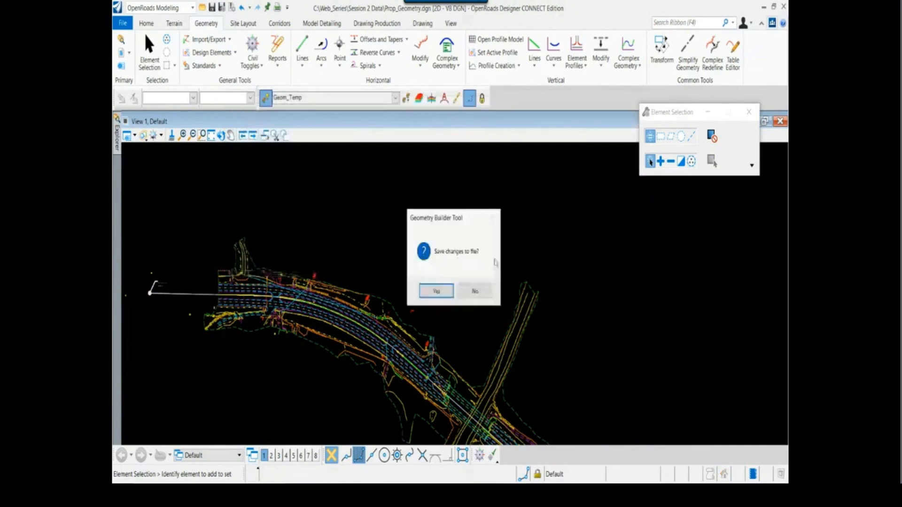
{"action": "left_click", "coordinate": [473, 290]}
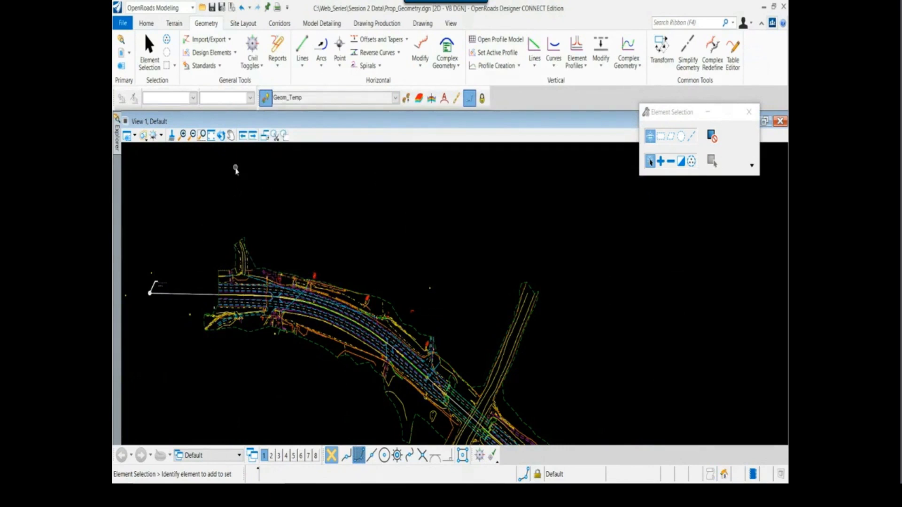
{"action": "scroll", "coordinate": [193, 288], "scroll_direction": "up", "scroll_amount": 2}
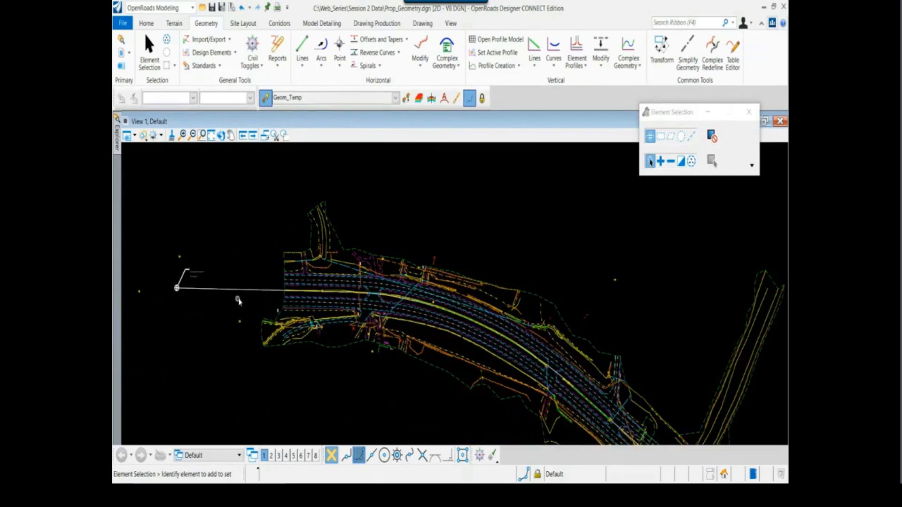
{"action": "right_click", "coordinate": [224, 301]}
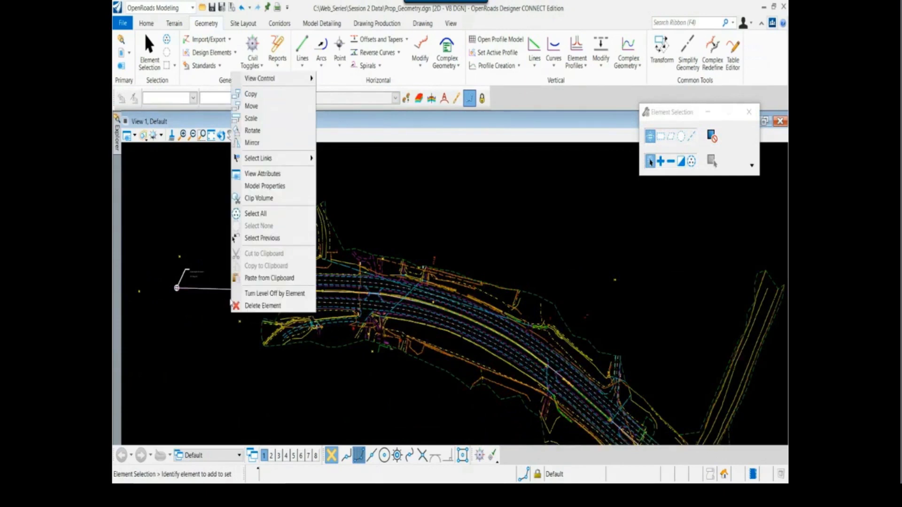
{"action": "left_click", "coordinate": [255, 293]}
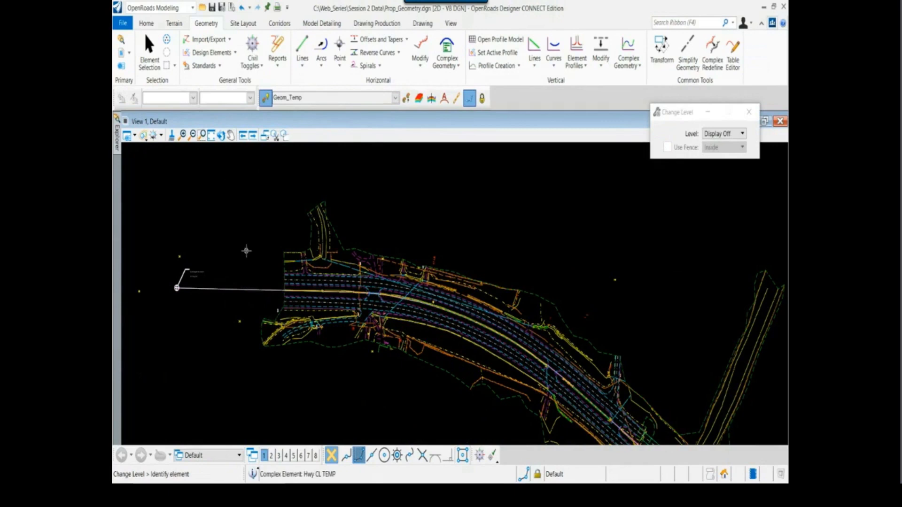
{"action": "key", "text": "Escape"}
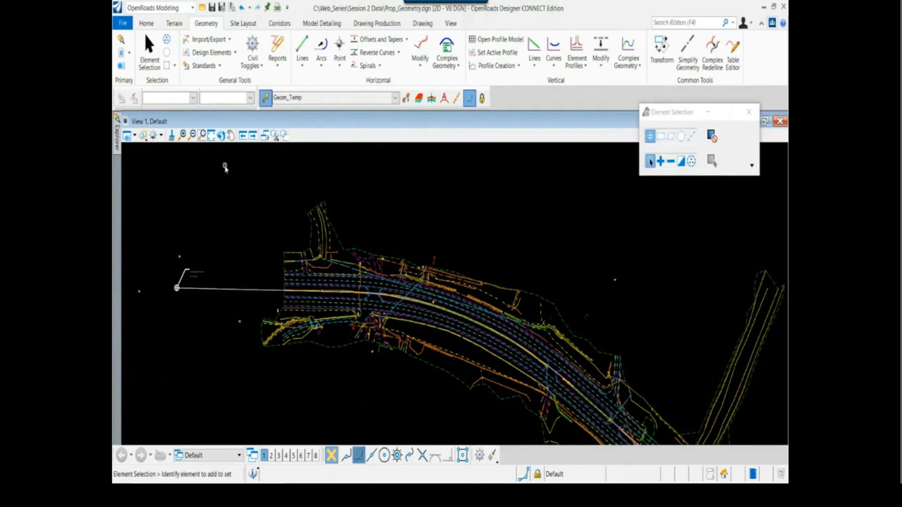
Open the level display for View 1, make Bridge_Abutment the active level and look through the Prop_Geometry level list
{"action": "left_click", "coordinate": [147, 24]}
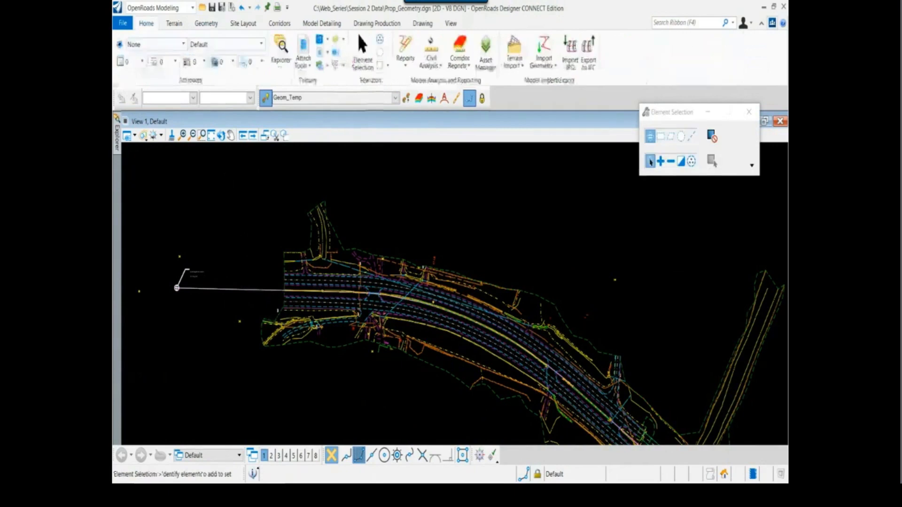
{"action": "left_click", "coordinate": [261, 45]}
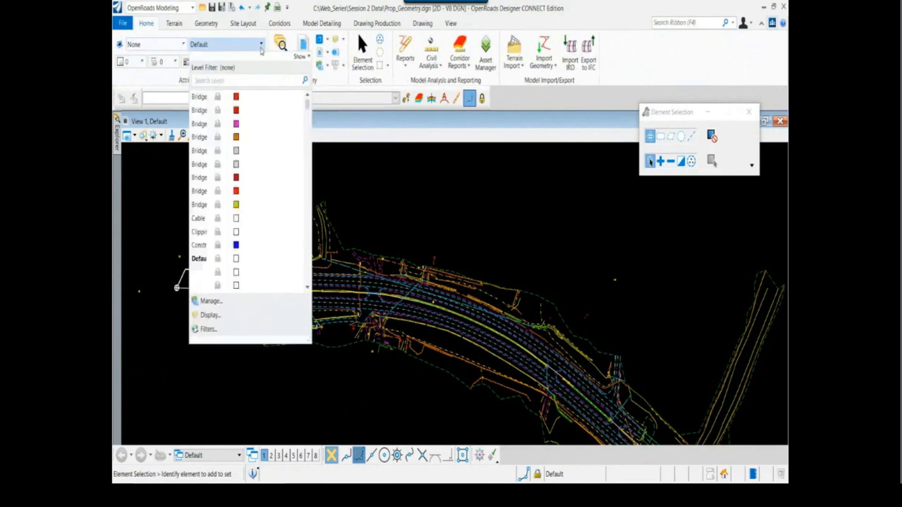
{"action": "left_click", "coordinate": [210, 315]}
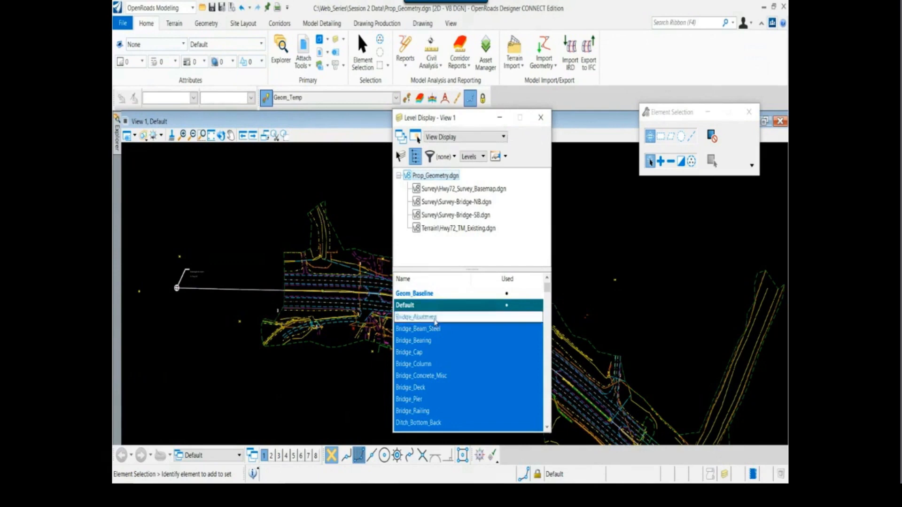
{"action": "double_click", "coordinate": [435, 319]}
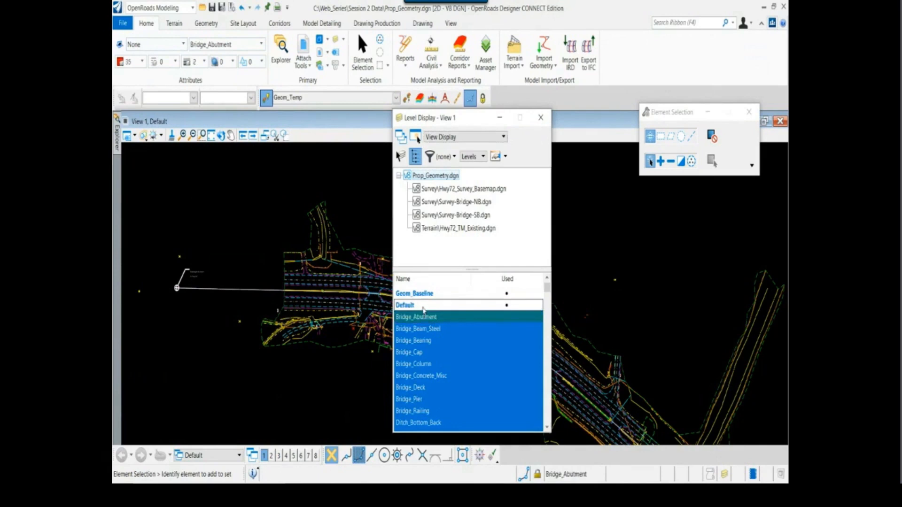
{"action": "scroll", "coordinate": [469, 332], "scroll_direction": "down", "scroll_amount": 1}
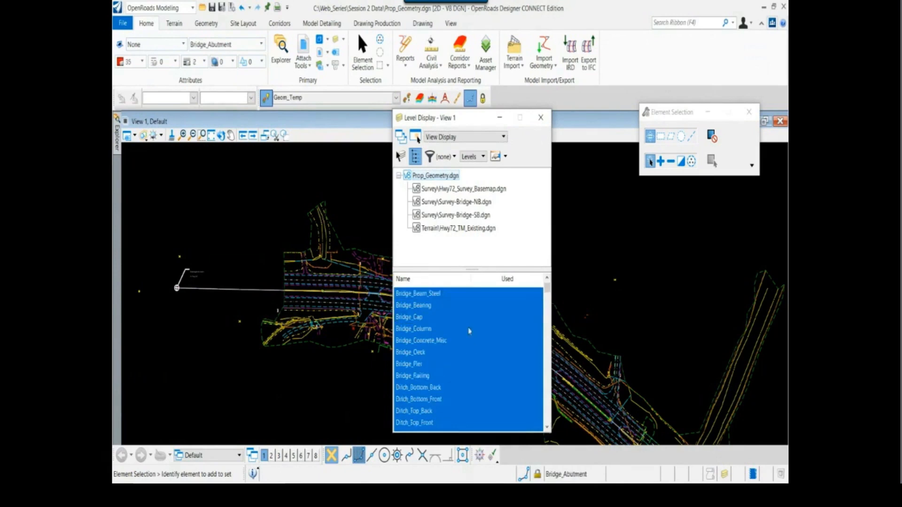
{"action": "scroll", "coordinate": [469, 332], "scroll_direction": "down", "scroll_amount": 15}
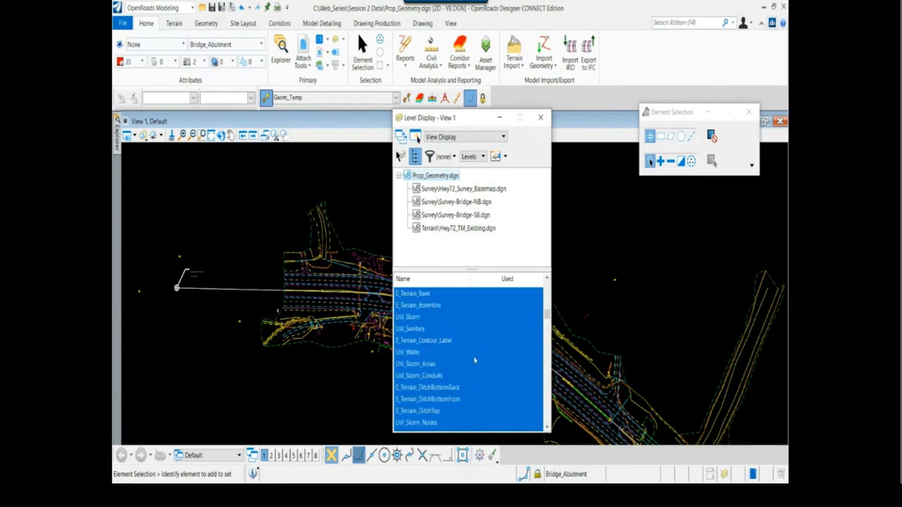
{"action": "scroll", "coordinate": [475, 360], "scroll_direction": "down", "scroll_amount": 10}
{"action": "scroll", "coordinate": [485, 372], "scroll_direction": "down", "scroll_amount": 8}
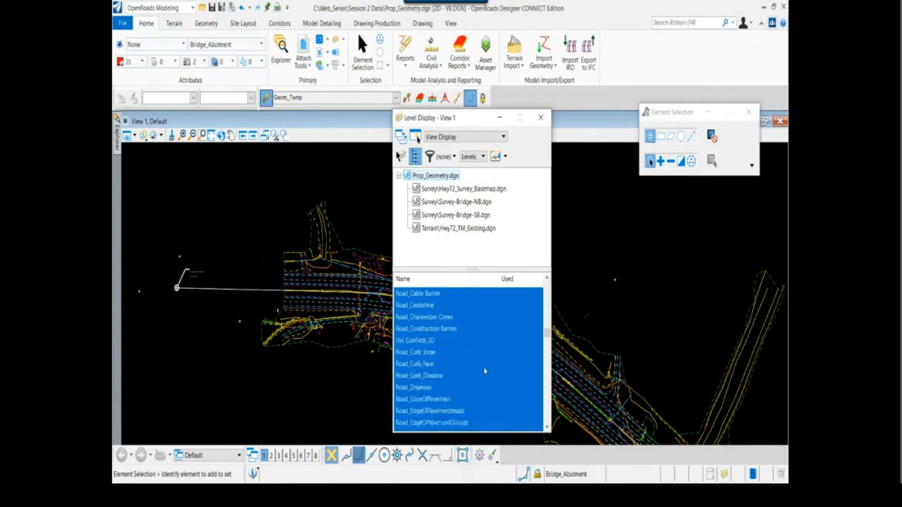
{"action": "scroll", "coordinate": [478, 327], "scroll_direction": "down", "scroll_amount": 10}
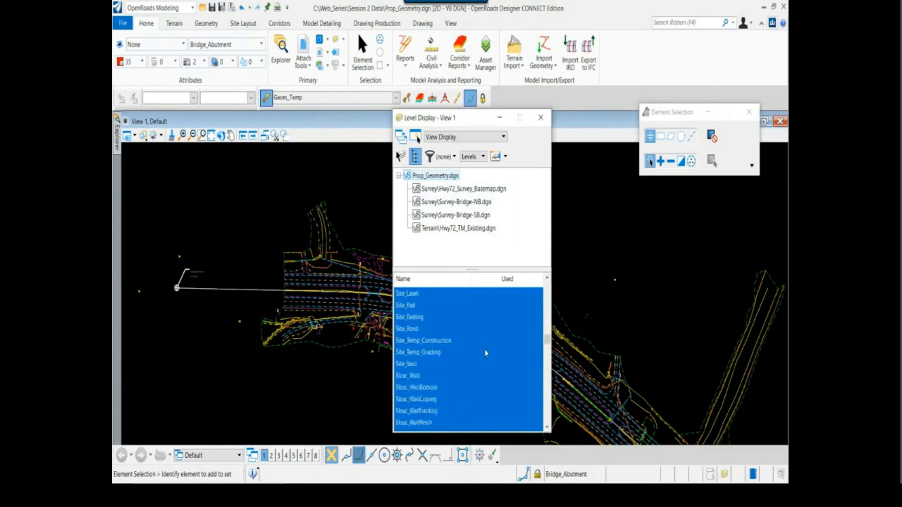
{"action": "left_click_drag", "start_coordinate": [547, 354], "coordinate": [546, 283]}
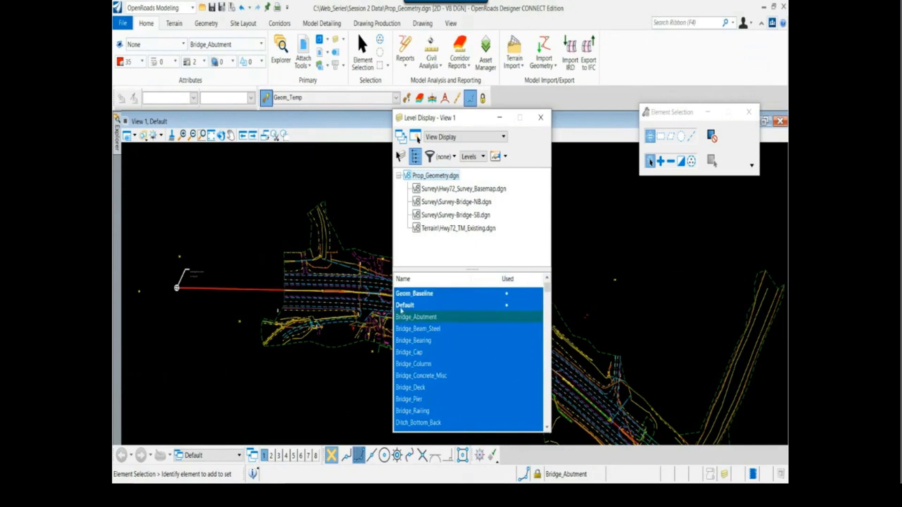
Turn off the Geom_Baseline level and delete the Hwy CL TEMP complex element
{"action": "left_click", "coordinate": [404, 295]}
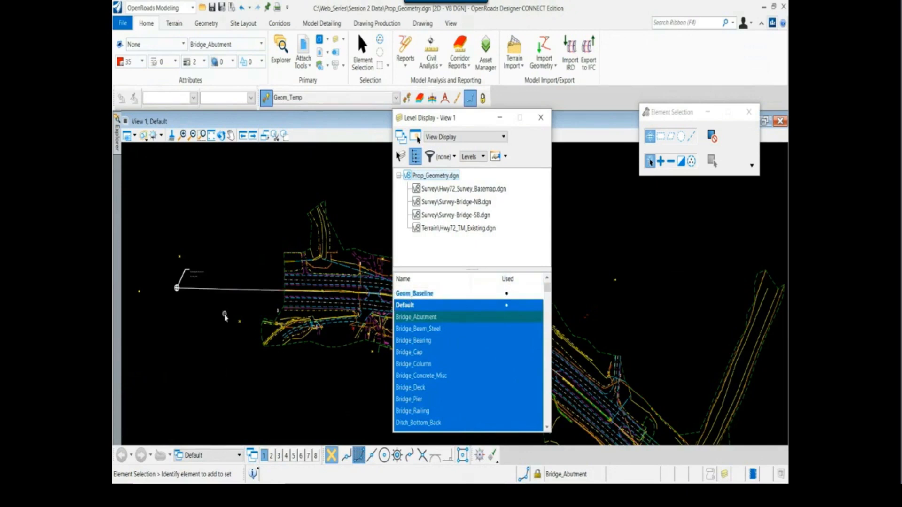
{"action": "right_click", "coordinate": [231, 326]}
{"action": "left_click", "coordinate": [252, 322]}
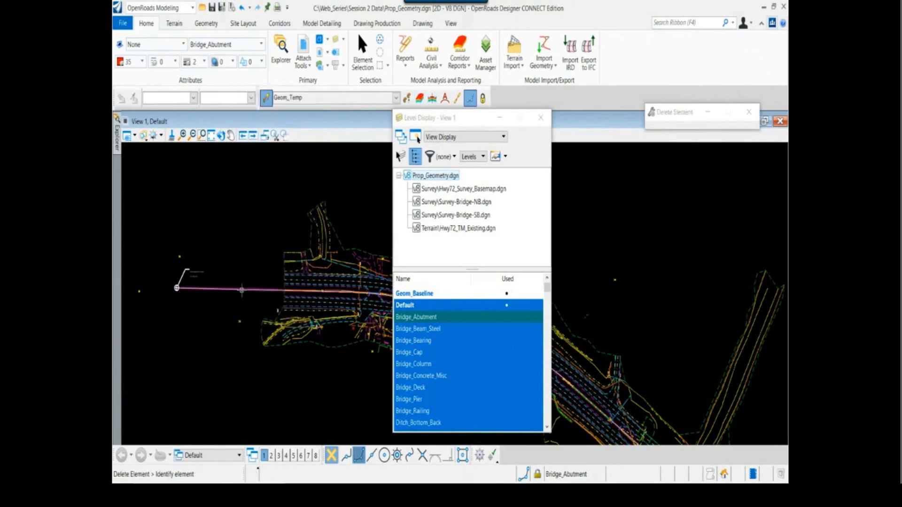
{"action": "left_click", "coordinate": [212, 289]}
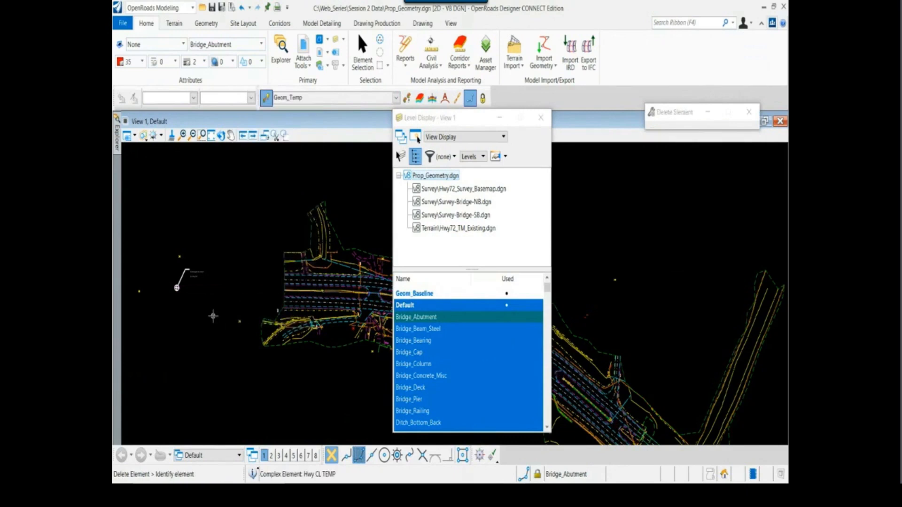
{"action": "key", "text": "Escape"}
Turn the Geom_Baseline level back on, make Default the active level and close the level display
{"action": "left_click", "coordinate": [408, 296]}
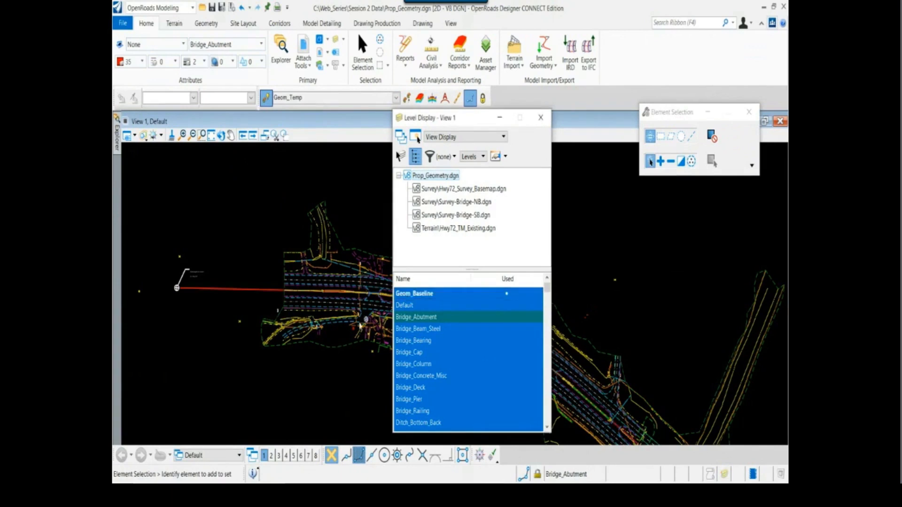
{"action": "mouse_move", "coordinate": [247, 290]}
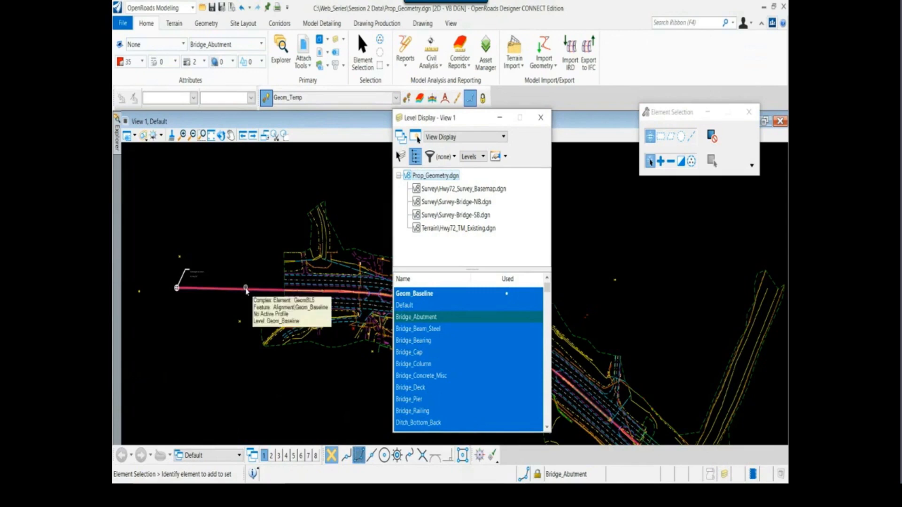
{"action": "double_click", "coordinate": [408, 305]}
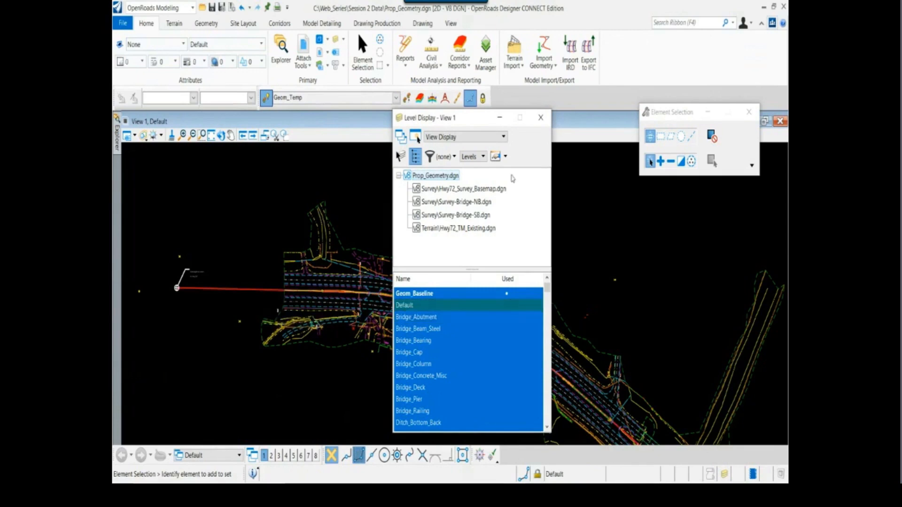
{"action": "left_click", "coordinate": [540, 117]}
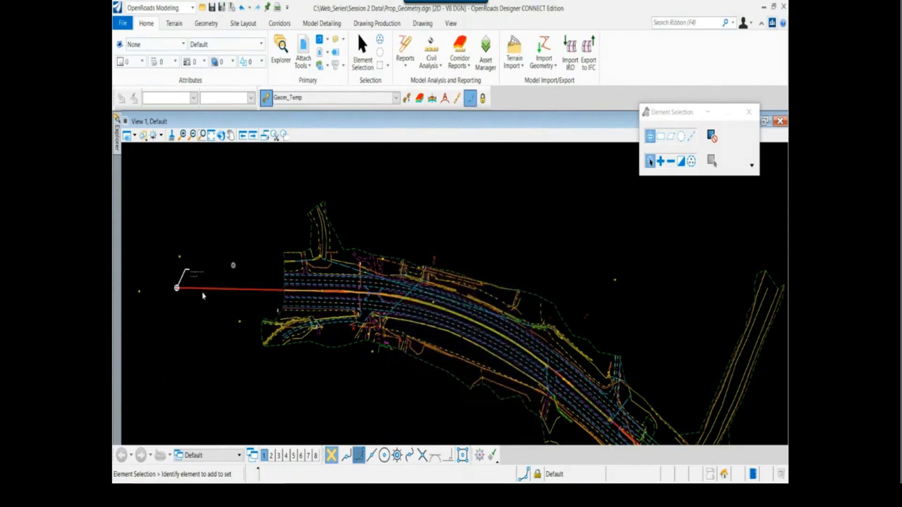
Annotate the Geom_Baseline complex element that starts at the existing CL Hwy72 monument
{"action": "scroll", "coordinate": [203, 295], "scroll_direction": "up", "scroll_amount": 3}
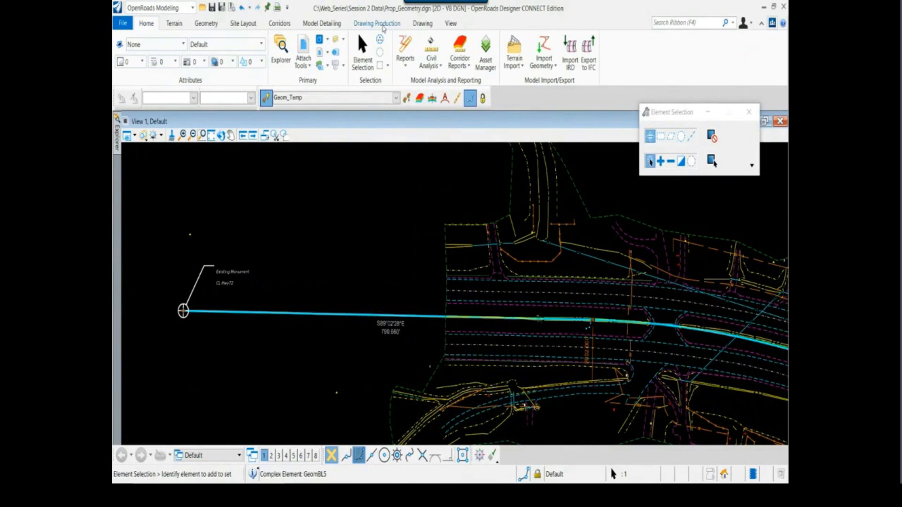
{"action": "left_click", "coordinate": [382, 25]}
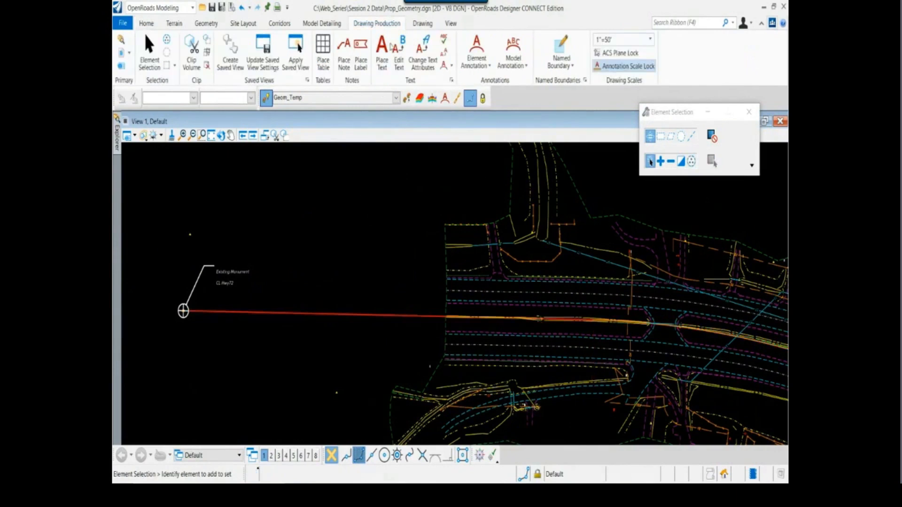
{"action": "left_click", "coordinate": [478, 60]}
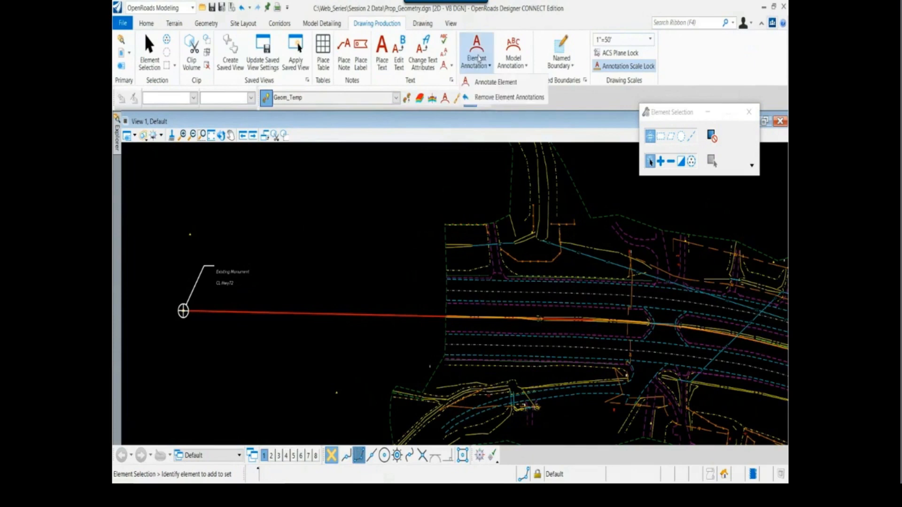
{"action": "left_click", "coordinate": [488, 84]}
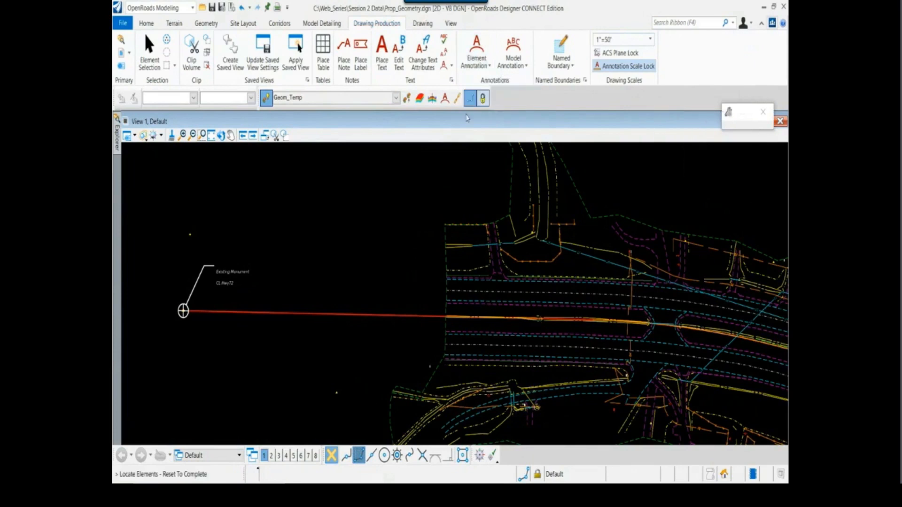
{"action": "left_click", "coordinate": [304, 312]}
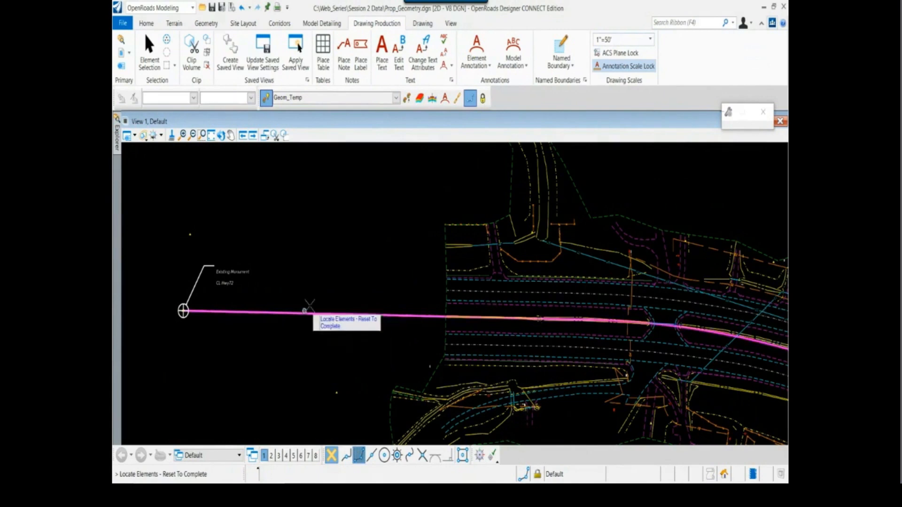
{"action": "right_click", "coordinate": [324, 247]}
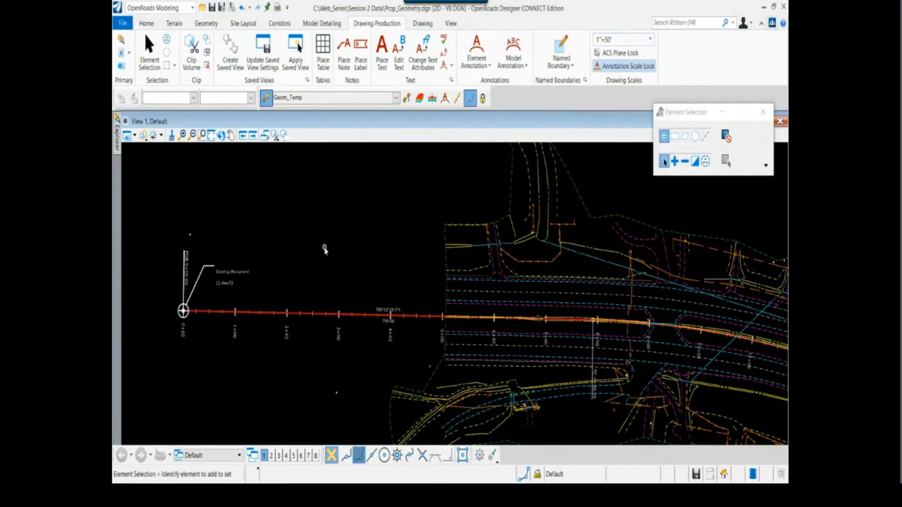
Examine the station, bearing, distance and PC annotations along the first part of the Hwy 72 centerline
{"action": "middle_click_drag", "start_coordinate": [390, 344], "coordinate": [282, 321]}
{"action": "scroll", "coordinate": [284, 323], "scroll_direction": "up", "scroll_amount": 3}
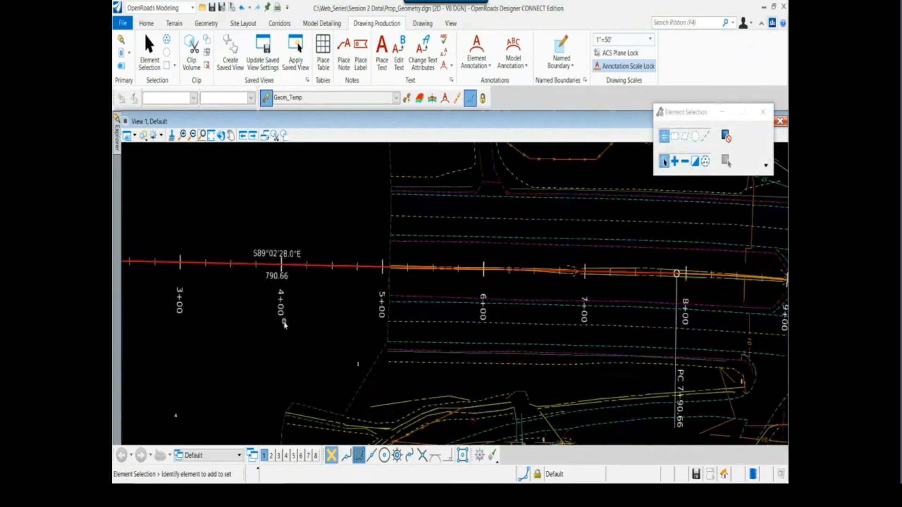
{"action": "scroll", "coordinate": [284, 324], "scroll_direction": "down", "scroll_amount": 2}
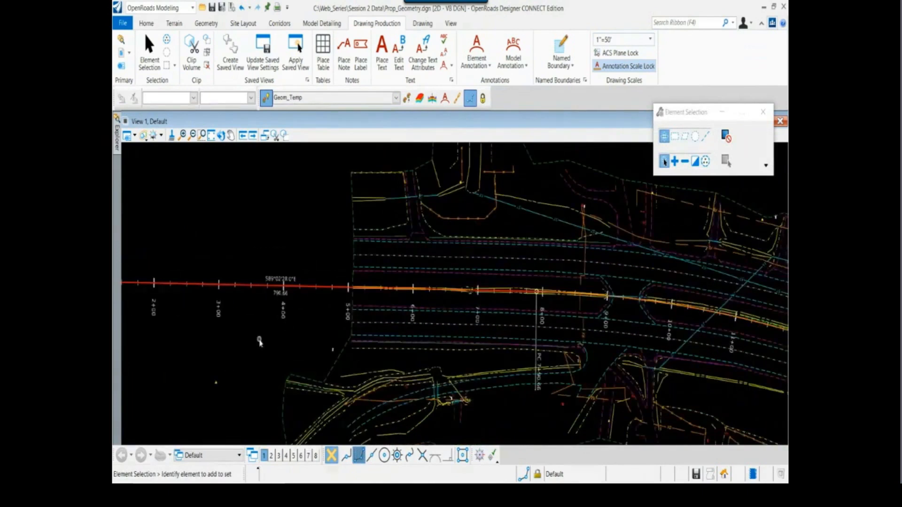
{"action": "middle_click_drag", "start_coordinate": [251, 343], "coordinate": [396, 350]}
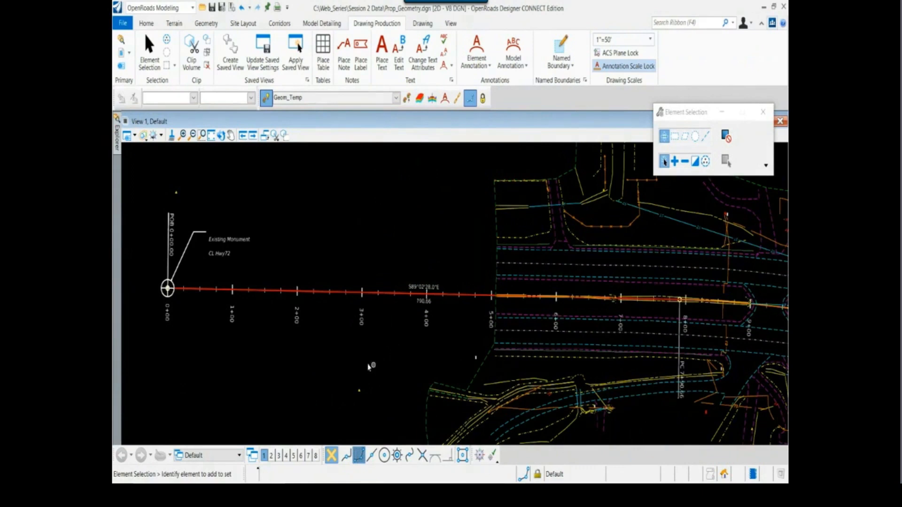
{"action": "scroll", "coordinate": [386, 371], "scroll_direction": "down", "scroll_amount": 1}
{"action": "scroll", "coordinate": [365, 370], "scroll_direction": "down", "scroll_amount": 1}
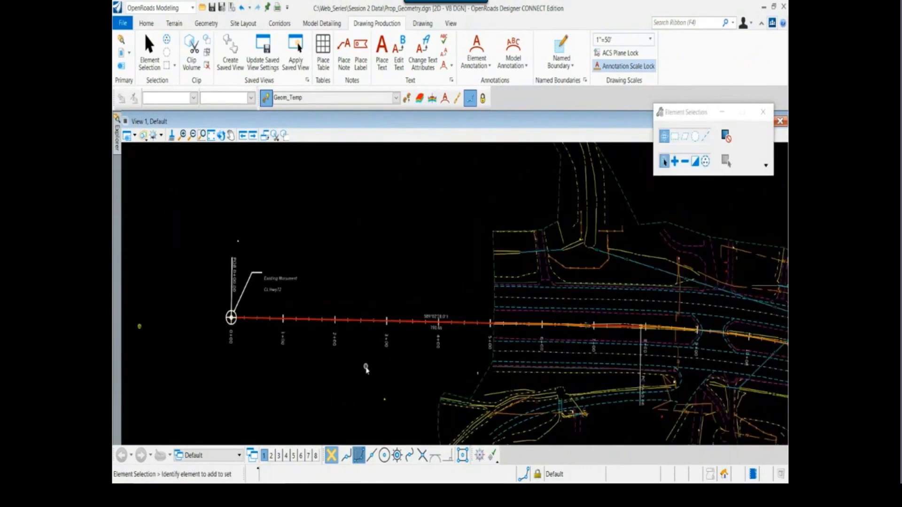
{"action": "middle_click_drag", "start_coordinate": [364, 369], "coordinate": [345, 364]}
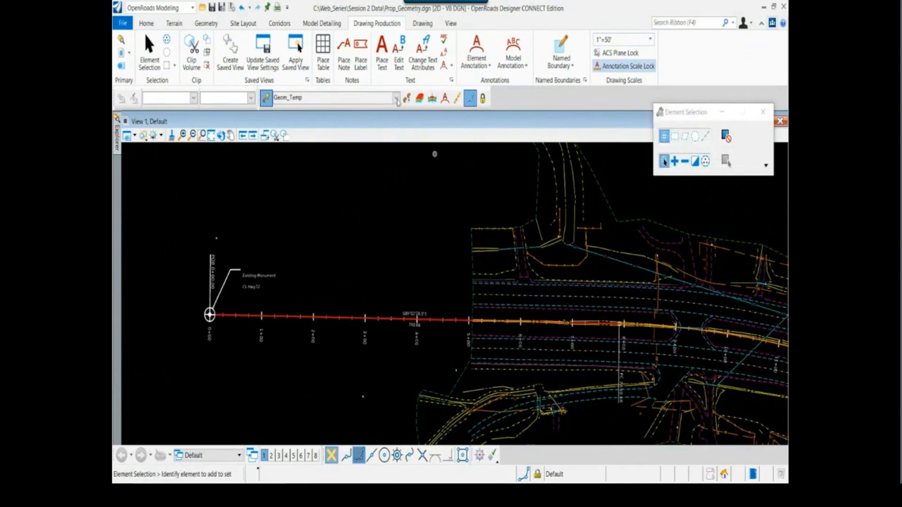
Assign a starting station of 500+00.00 at start distance 0 to the Hwy 72 baseline complex element at the existing monument
{"action": "left_click", "coordinate": [207, 24]}
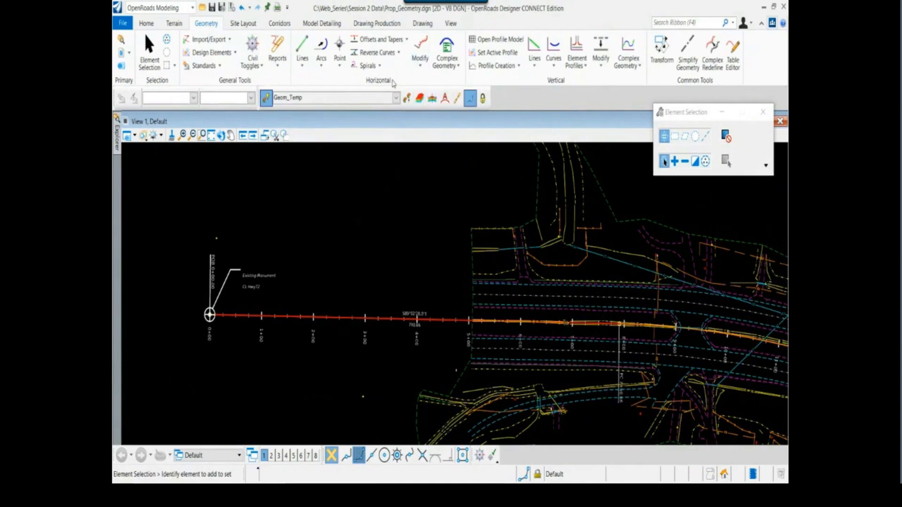
{"action": "left_click", "coordinate": [421, 61]}
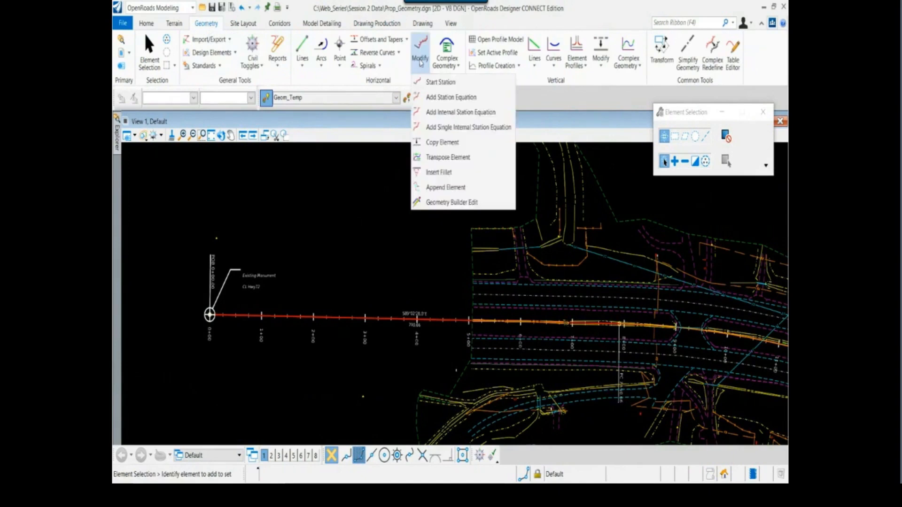
{"action": "left_click", "coordinate": [437, 83]}
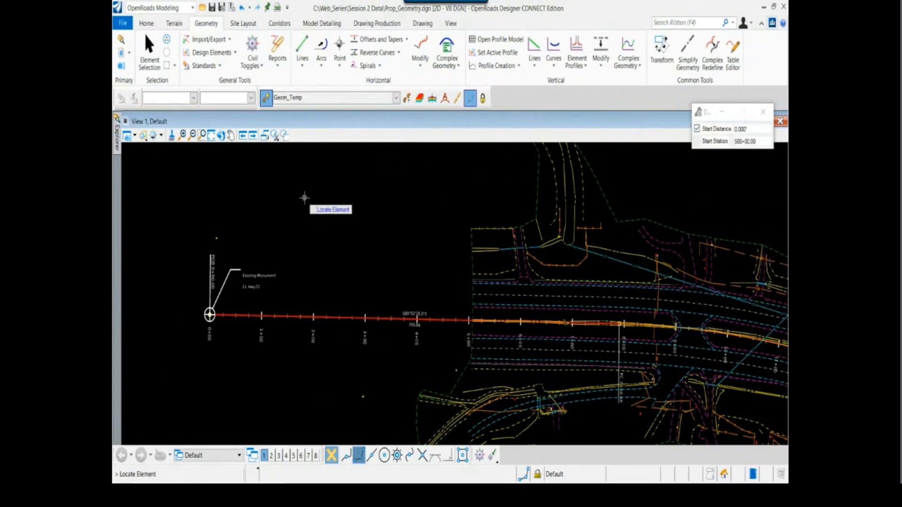
{"action": "left_click", "coordinate": [281, 316]}
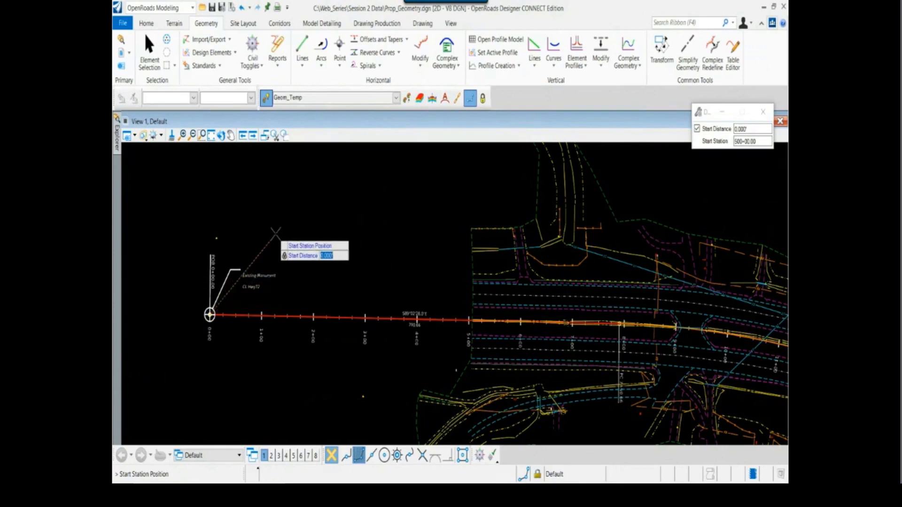
{"action": "type", "text": "45"}
{"action": "key", "text": "Escape"}
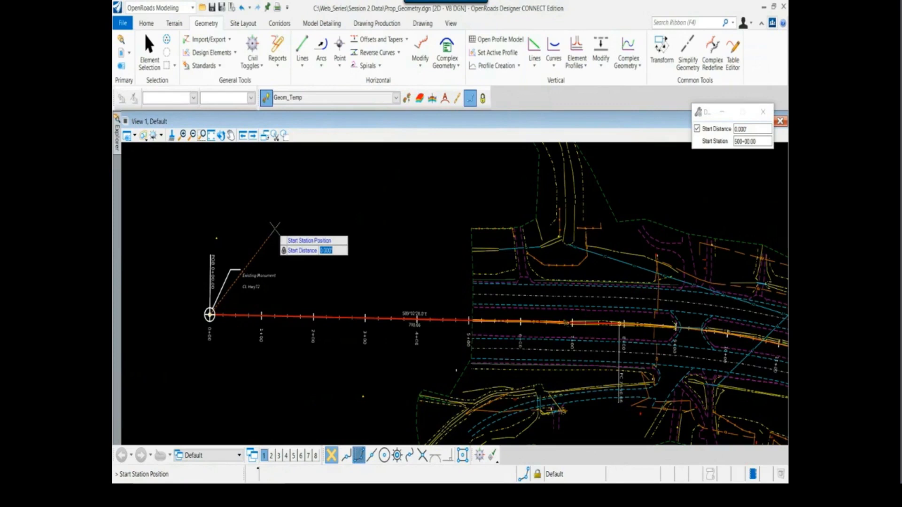
{"action": "key", "text": "alt"}
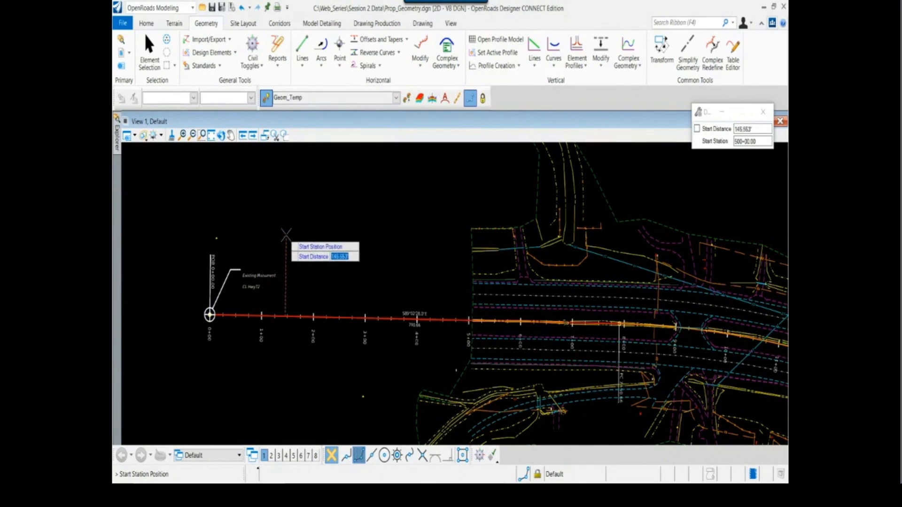
{"action": "key", "text": "Right"}
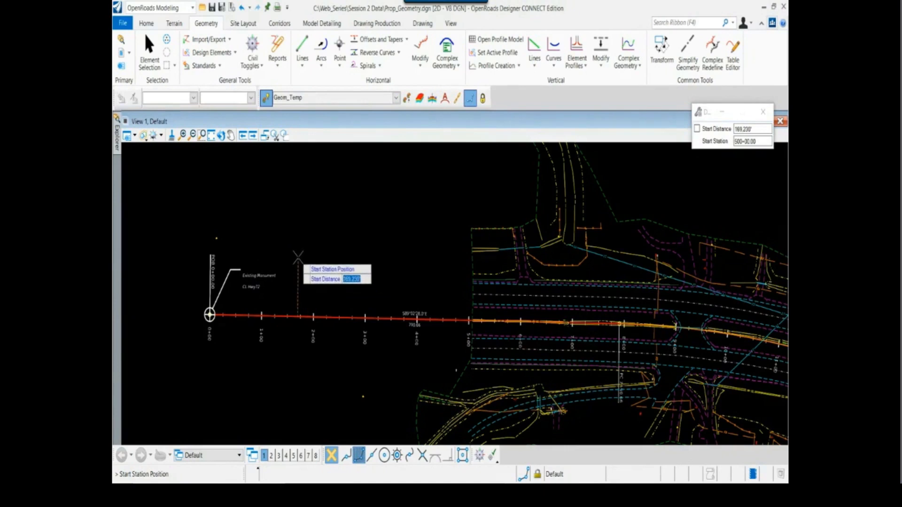
{"action": "type", "text": "0"}
{"action": "key", "text": "Return"}
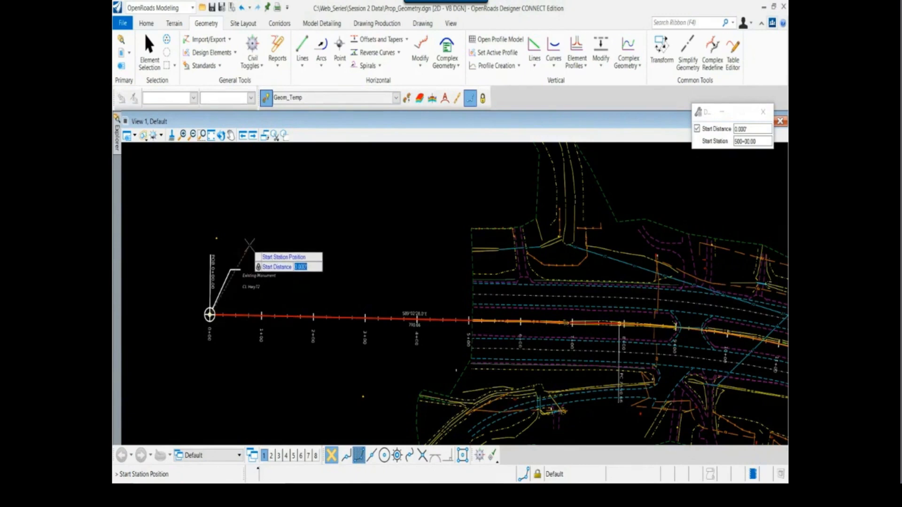
{"action": "left_click", "coordinate": [244, 212]}
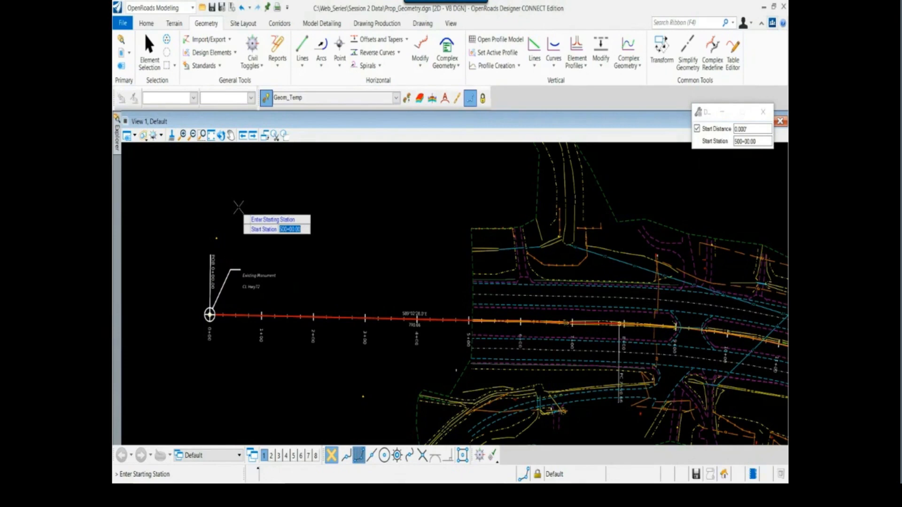
{"action": "key", "text": "Return"}
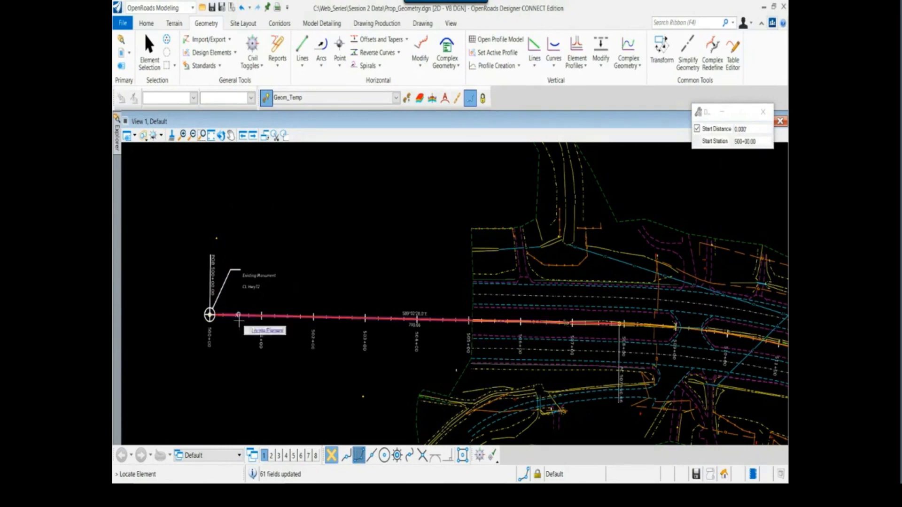
{"action": "key", "text": "Escape"}
Examine the station labels from the existing CL Hwy72 monument eastward along the baseline
{"action": "scroll", "coordinate": [237, 360], "scroll_direction": "up", "scroll_amount": 4}
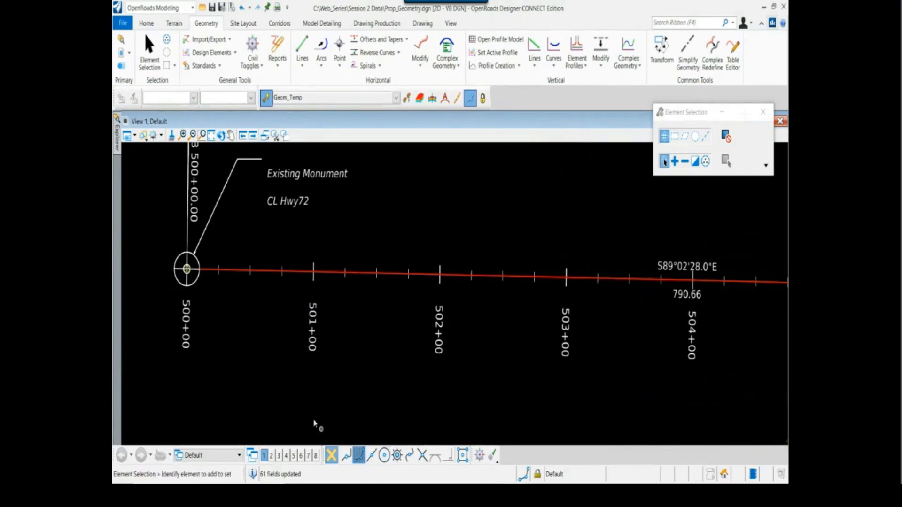
{"action": "scroll", "coordinate": [267, 376], "scroll_direction": "down", "scroll_amount": 3}
{"action": "scroll", "coordinate": [237, 350], "scroll_direction": "up", "scroll_amount": 3}
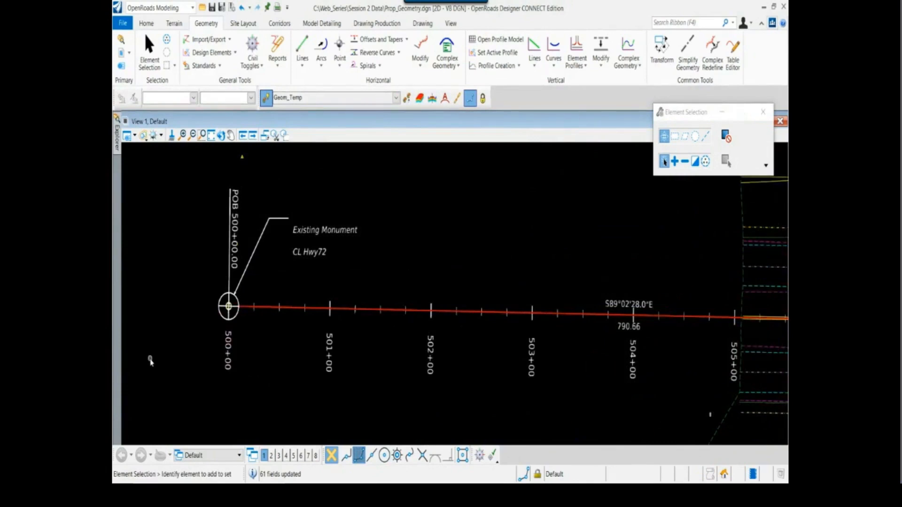
{"action": "scroll", "coordinate": [226, 314], "scroll_direction": "down", "scroll_amount": 3}
{"action": "scroll", "coordinate": [303, 358], "scroll_direction": "down", "scroll_amount": 2}
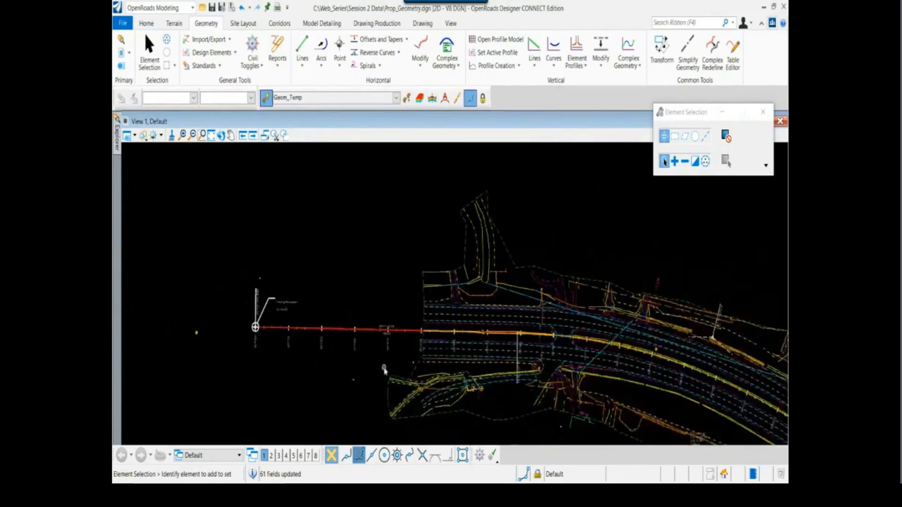
{"action": "middle_click_drag", "start_coordinate": [385, 368], "coordinate": [335, 369]}
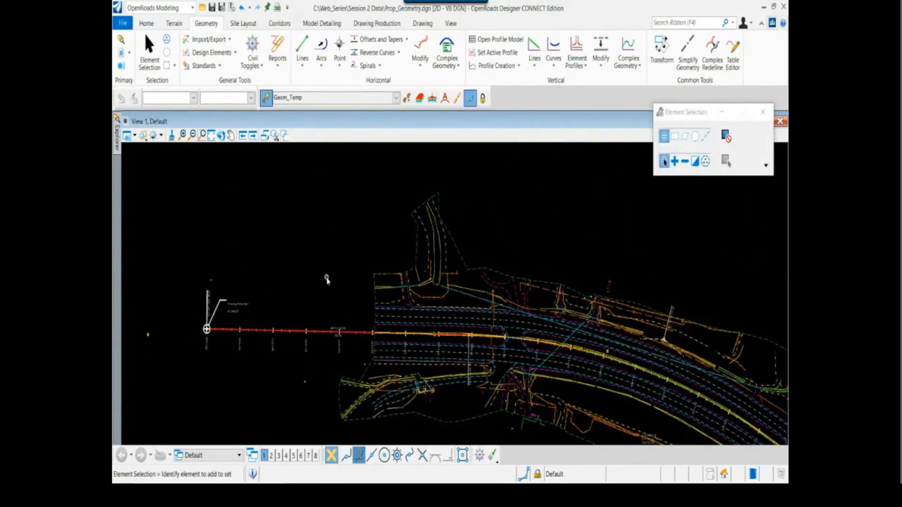
{"action": "scroll", "coordinate": [302, 231], "scroll_direction": "down", "scroll_amount": 2}
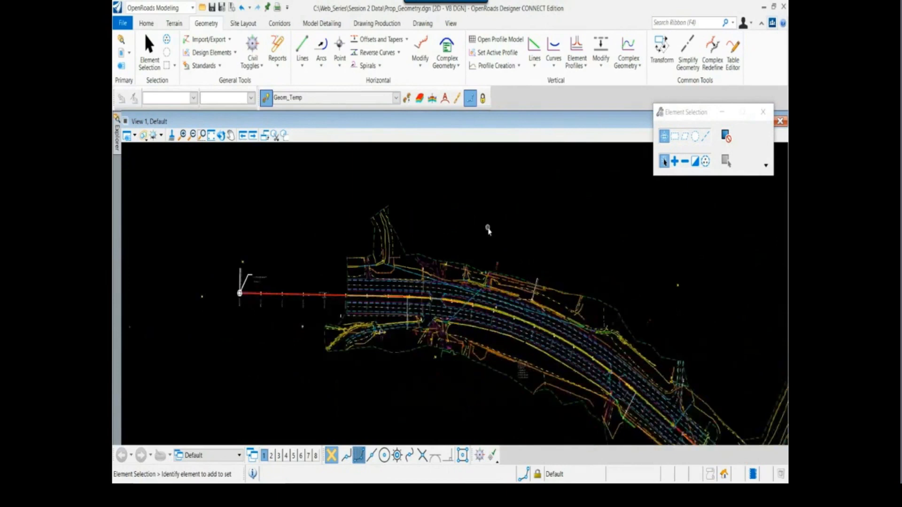
{"action": "middle_click_drag", "start_coordinate": [485, 228], "coordinate": [384, 225]}
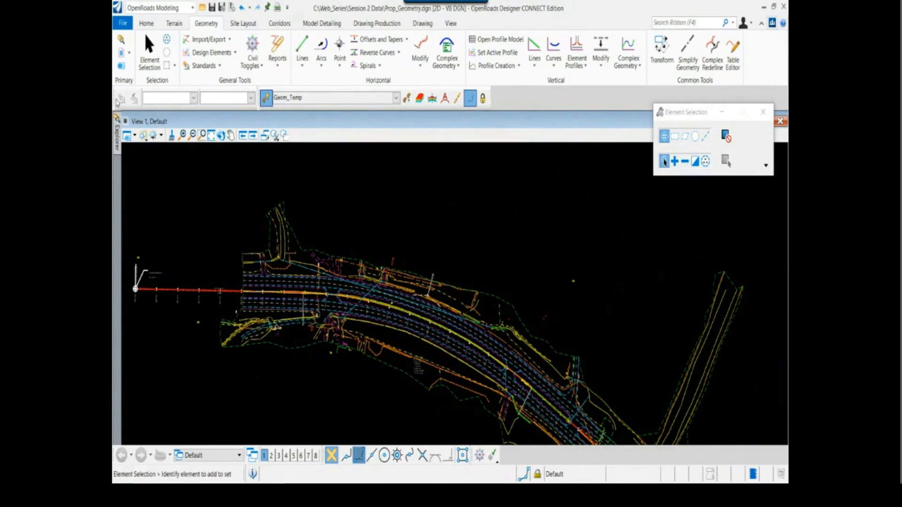
Undock the Design Standards toolbar and dock it again just after the feature definition toolbar
{"action": "left_click_drag", "start_coordinate": [115, 99], "coordinate": [201, 162]}
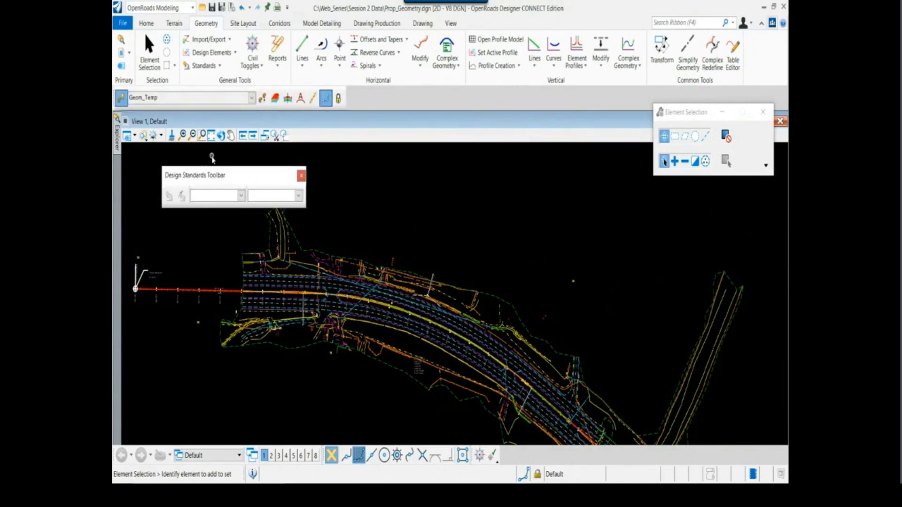
{"action": "left_click", "coordinate": [219, 66]}
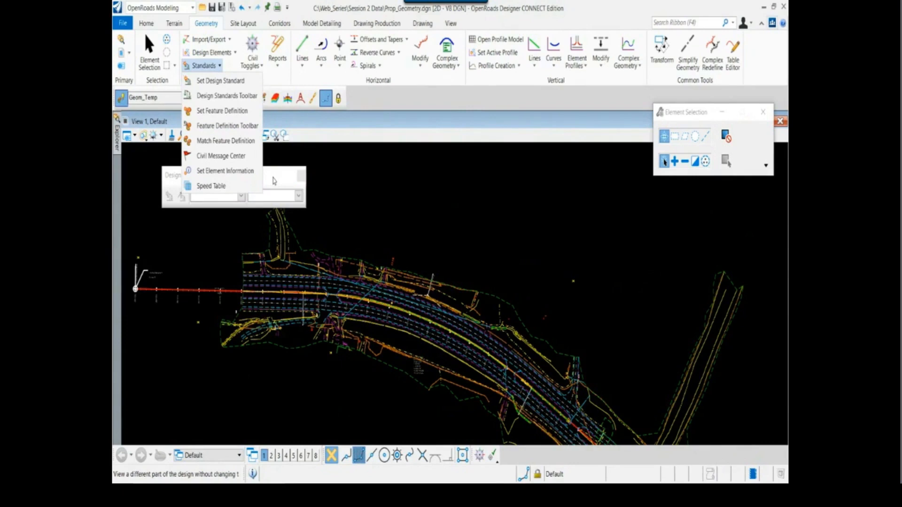
{"action": "left_click", "coordinate": [216, 98]}
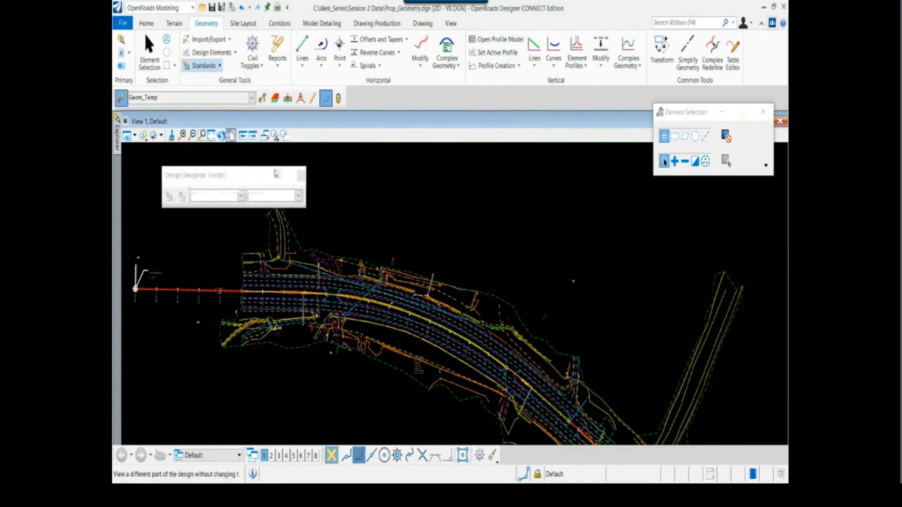
{"action": "left_click_drag", "start_coordinate": [256, 171], "coordinate": [437, 89]}
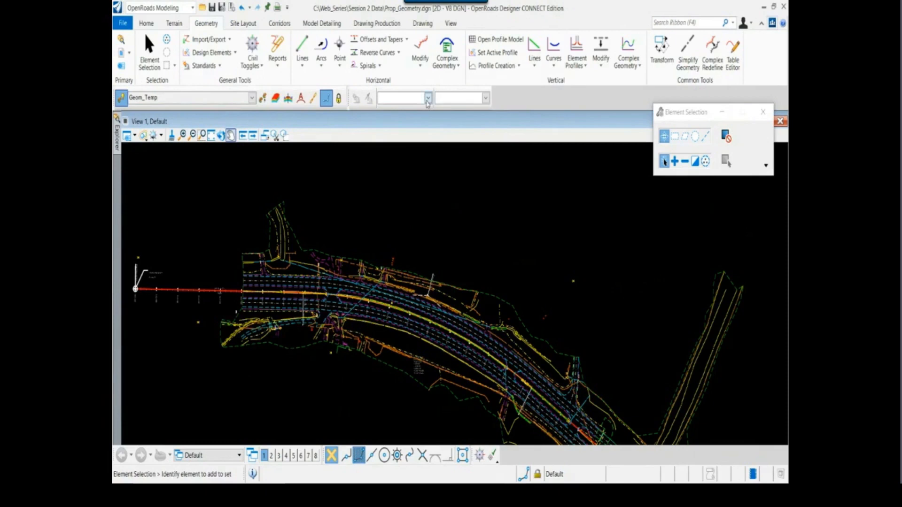
Assign the 4 Lane AASHTO Design Standards 2018, 8% Super, 70 MPH design standard to the Hwy 72 baseline
{"action": "left_click", "coordinate": [428, 98]}
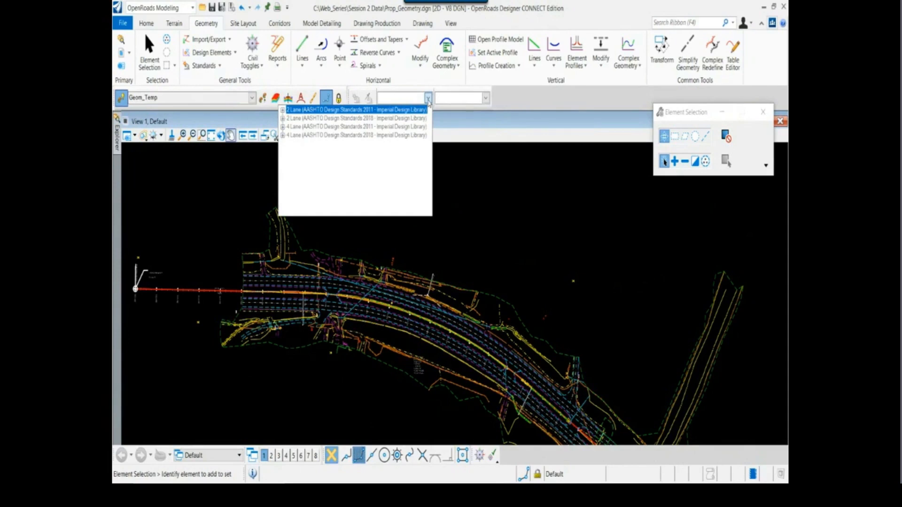
{"action": "left_click", "coordinate": [283, 135]}
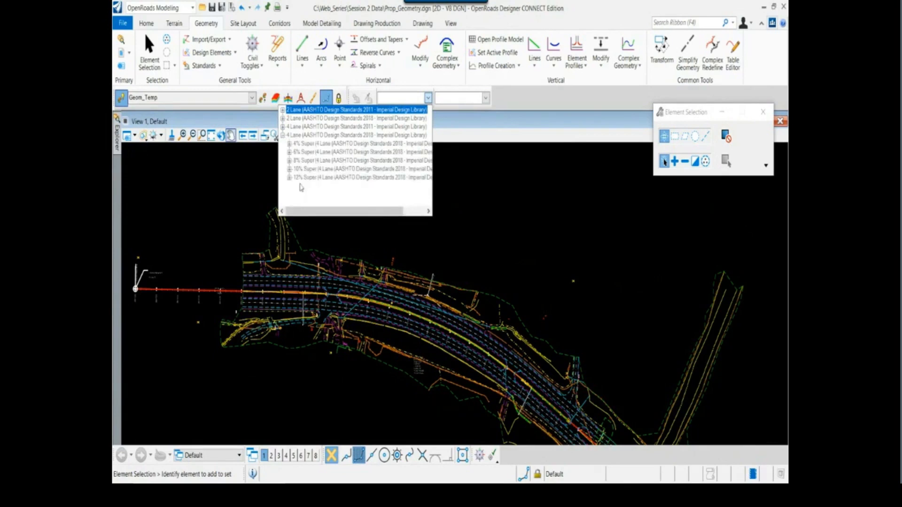
{"action": "left_click", "coordinate": [289, 161]}
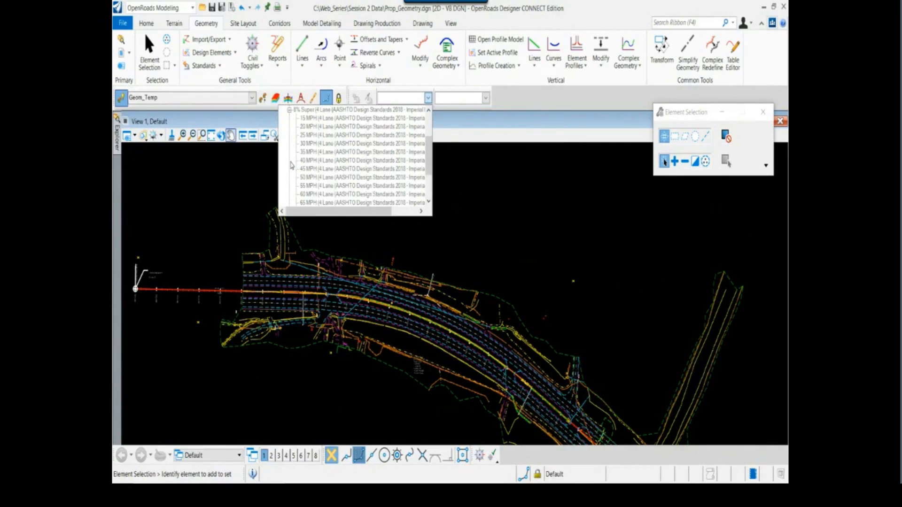
{"action": "left_click", "coordinate": [305, 185]}
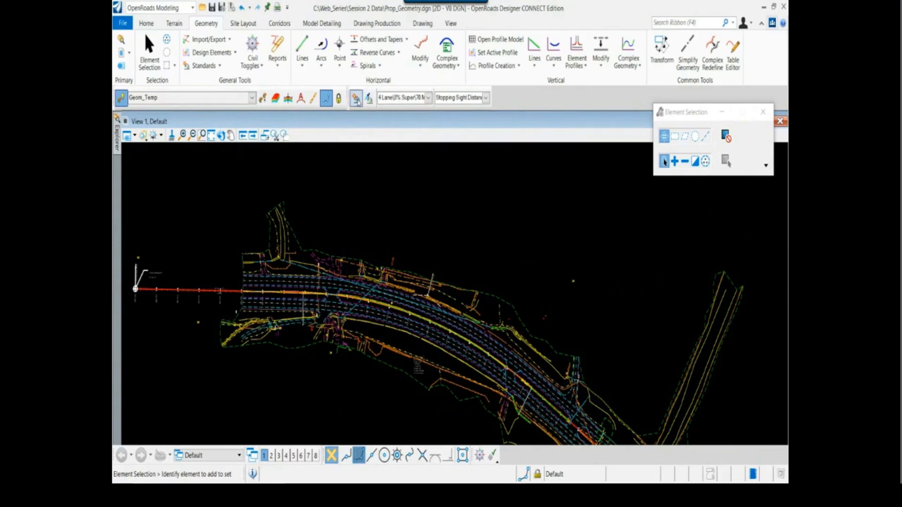
{"action": "left_click", "coordinate": [356, 99]}
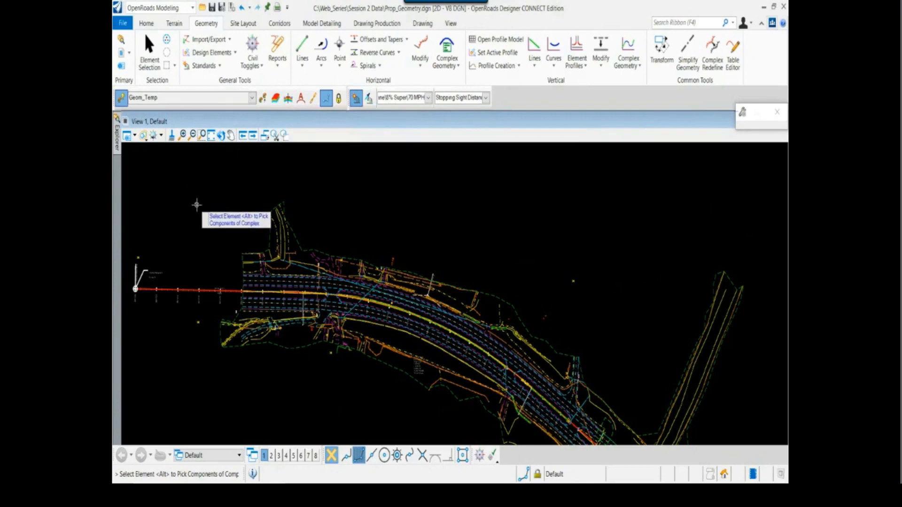
{"action": "mouse_move", "coordinate": [195, 289]}
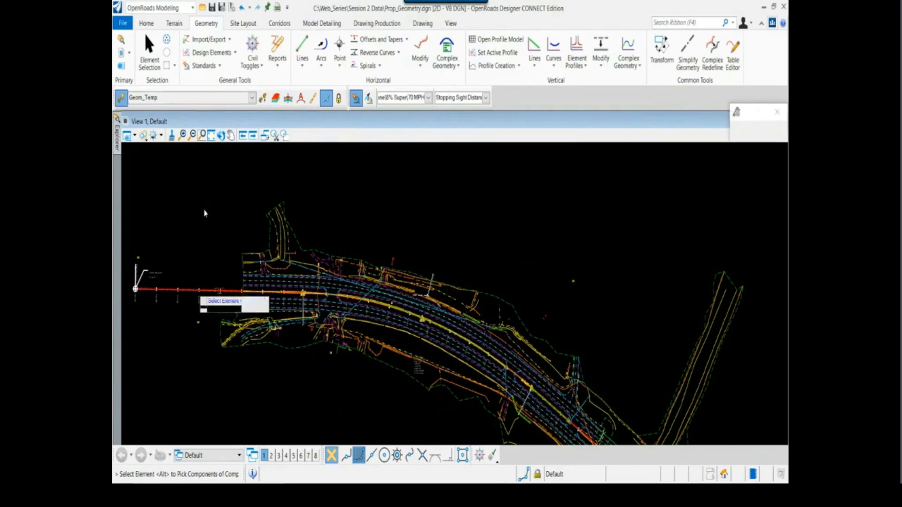
{"action": "key", "text": "Escape"}
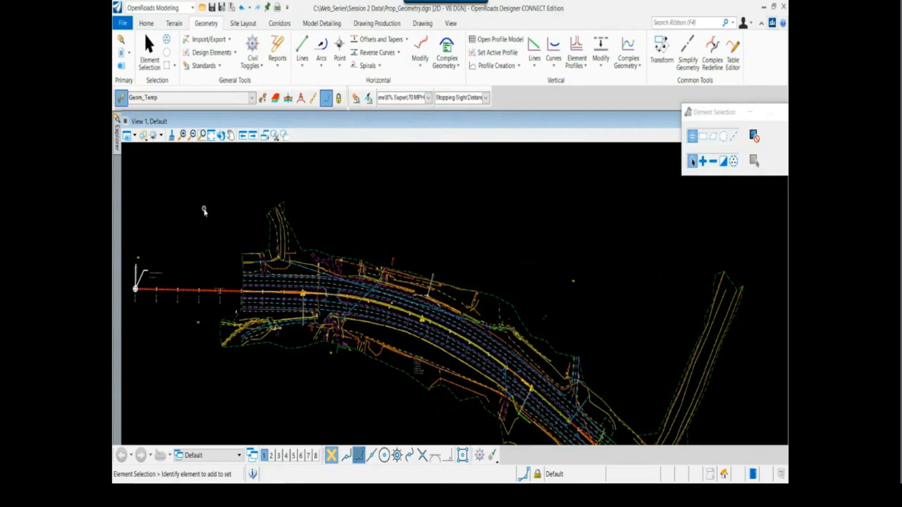
Check the Hwy 72 curve between stations 513+00 and 514+00 and the rest of the baseline for design standard violations
{"action": "scroll", "coordinate": [235, 310], "scroll_direction": "up", "scroll_amount": 2}
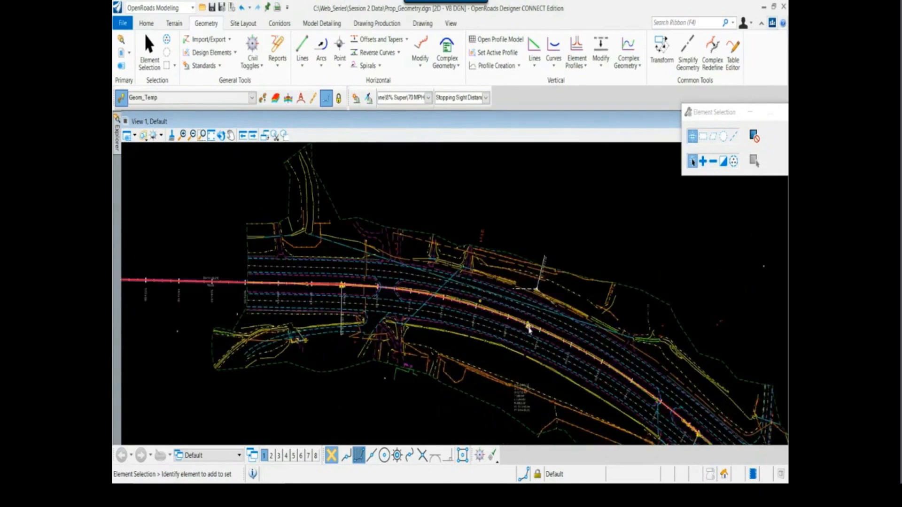
{"action": "scroll", "coordinate": [530, 330], "scroll_direction": "up", "scroll_amount": 2}
{"action": "scroll", "coordinate": [532, 335], "scroll_direction": "up", "scroll_amount": 2}
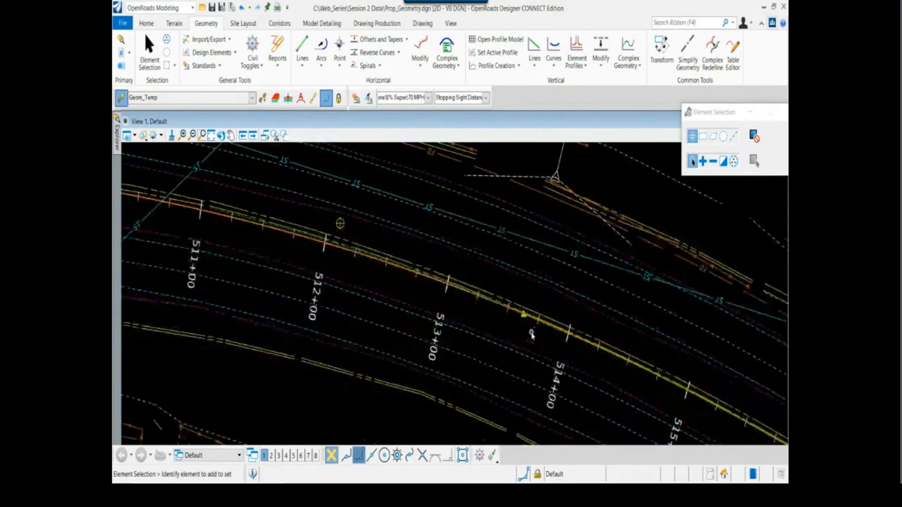
{"action": "mouse_move", "coordinate": [521, 318]}
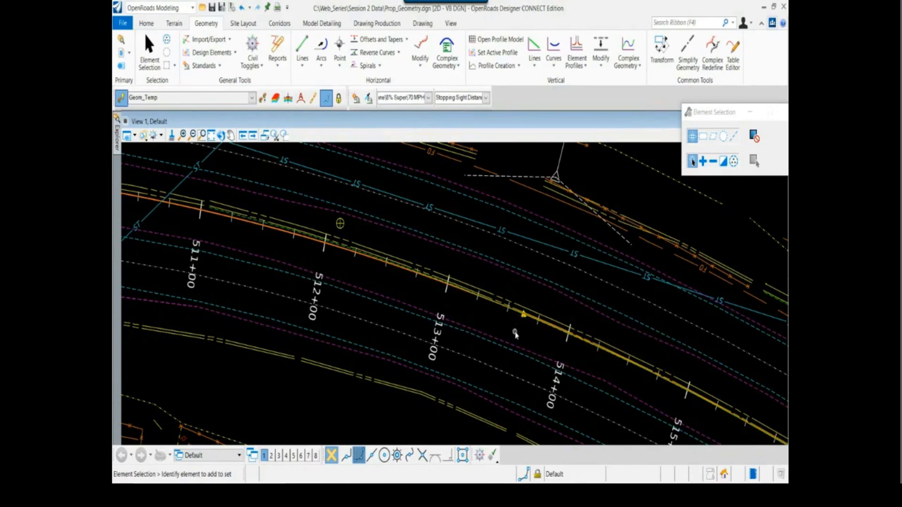
{"action": "scroll", "coordinate": [491, 327], "scroll_direction": "down", "scroll_amount": 5}
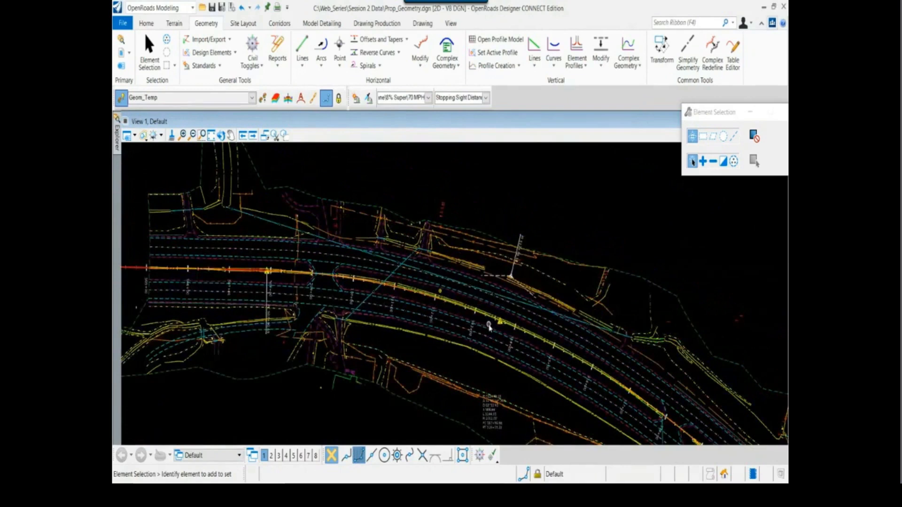
{"action": "scroll", "coordinate": [489, 327], "scroll_direction": "down", "scroll_amount": 3}
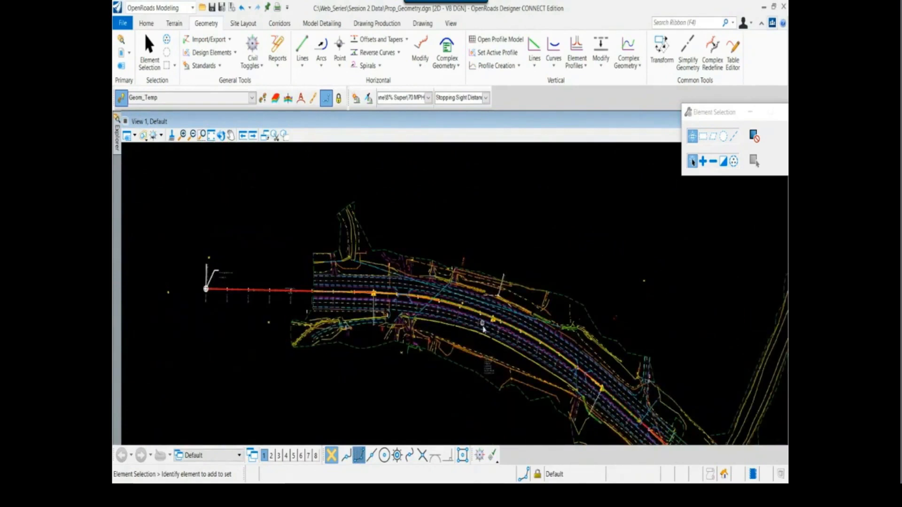
{"action": "scroll", "coordinate": [453, 389], "scroll_direction": "down", "scroll_amount": 2}
{"action": "left_click_drag", "start_coordinate": [453, 389], "coordinate": [397, 321]}
{"action": "right_click", "coordinate": [397, 320]}
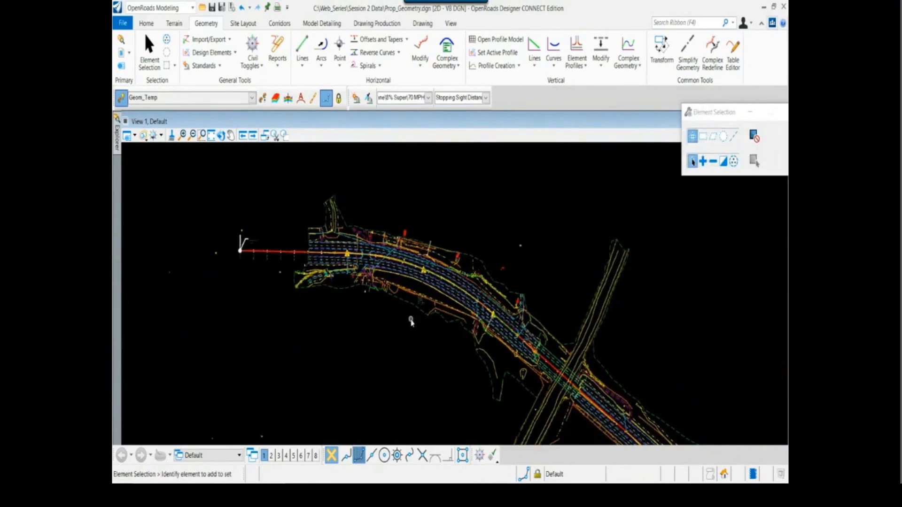
{"action": "middle_click_drag", "start_coordinate": [413, 318], "coordinate": [335, 302]}
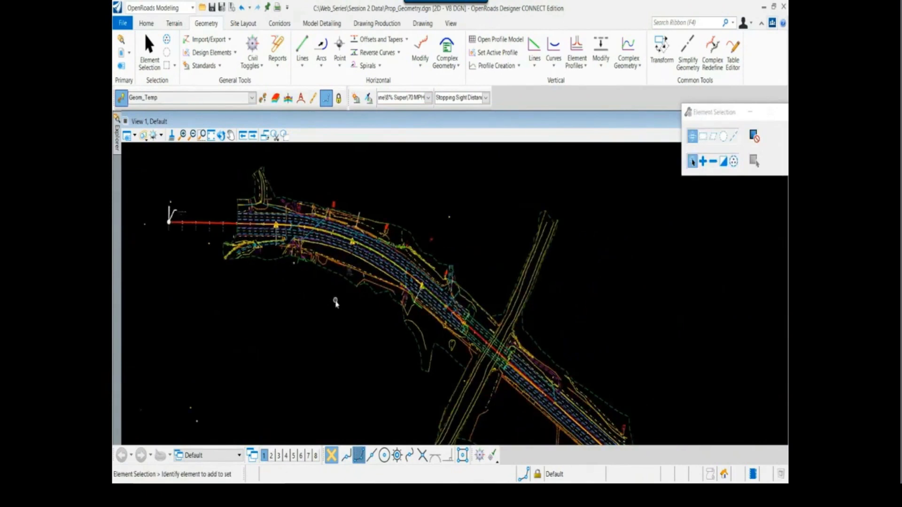
{"action": "scroll", "coordinate": [249, 222], "scroll_direction": "up", "scroll_amount": 3}
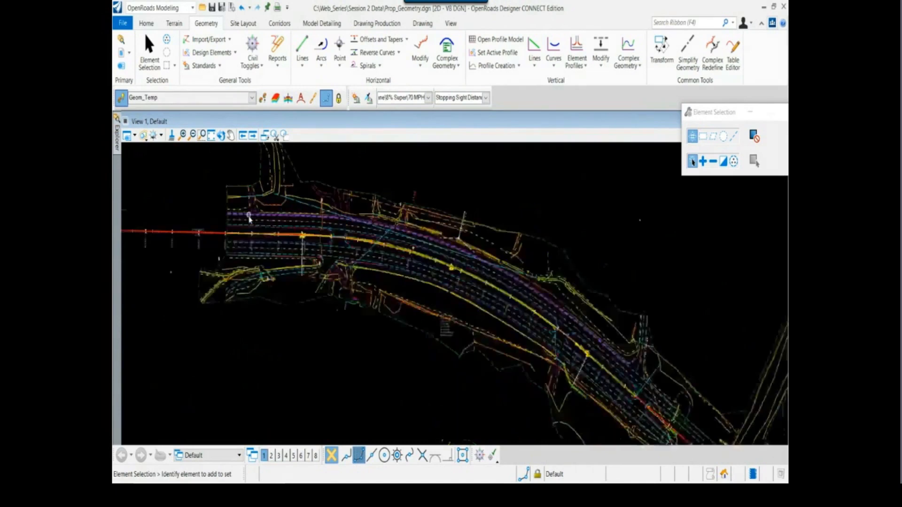
Attach Hwy72_Proposed_Layout.dgn from the Geometry folder as a Coincident World reference
{"action": "scroll", "coordinate": [332, 262], "scroll_direction": "up", "scroll_amount": 2}
{"action": "scroll", "coordinate": [364, 277], "scroll_direction": "up", "scroll_amount": 1}
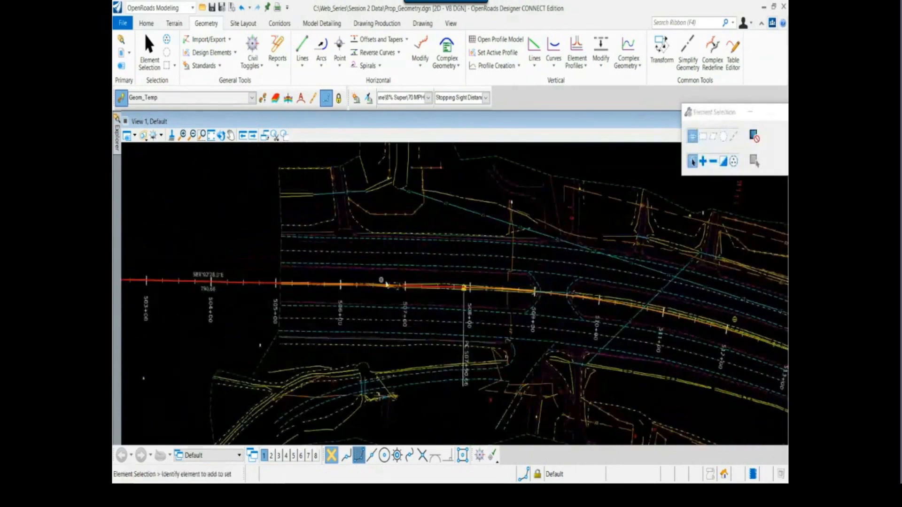
{"action": "scroll", "coordinate": [383, 279], "scroll_direction": "up", "scroll_amount": 1}
{"action": "scroll", "coordinate": [383, 279], "scroll_direction": "down", "scroll_amount": 1}
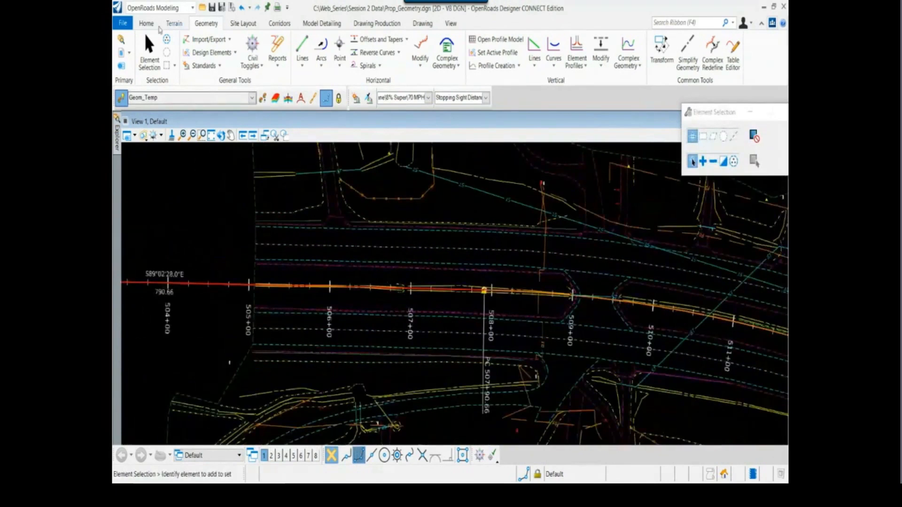
{"action": "left_click", "coordinate": [151, 27]}
{"action": "left_click", "coordinate": [304, 49]}
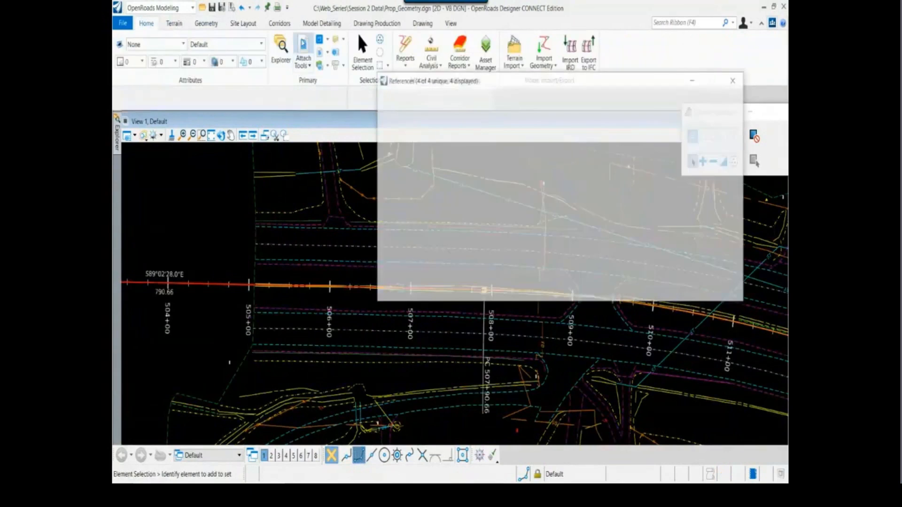
{"action": "left_click", "coordinate": [386, 98]}
{"action": "left_click", "coordinate": [392, 111]}
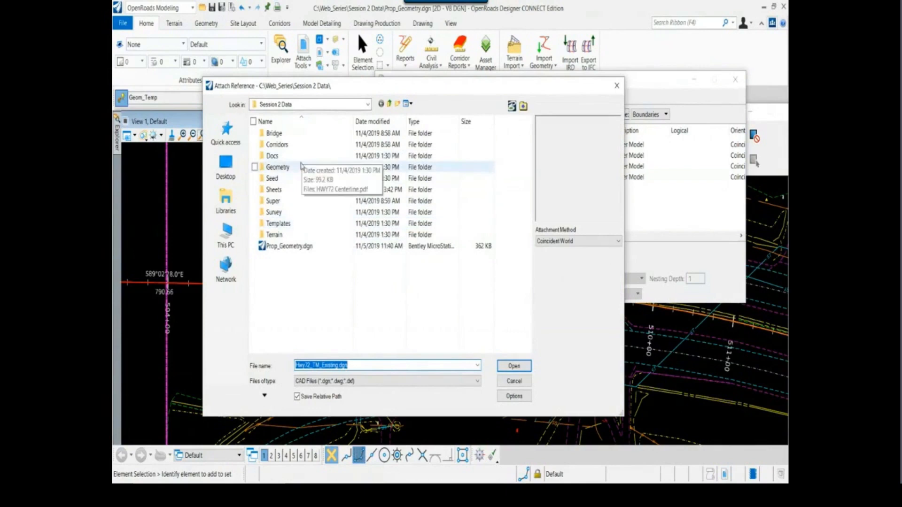
{"action": "double_click", "coordinate": [298, 167]}
{"action": "left_click", "coordinate": [329, 144]}
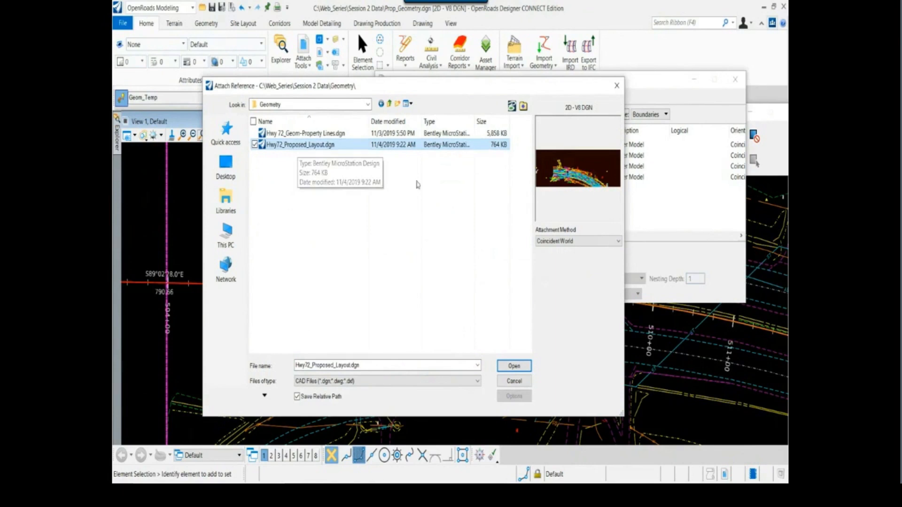
{"action": "left_click", "coordinate": [513, 366]}
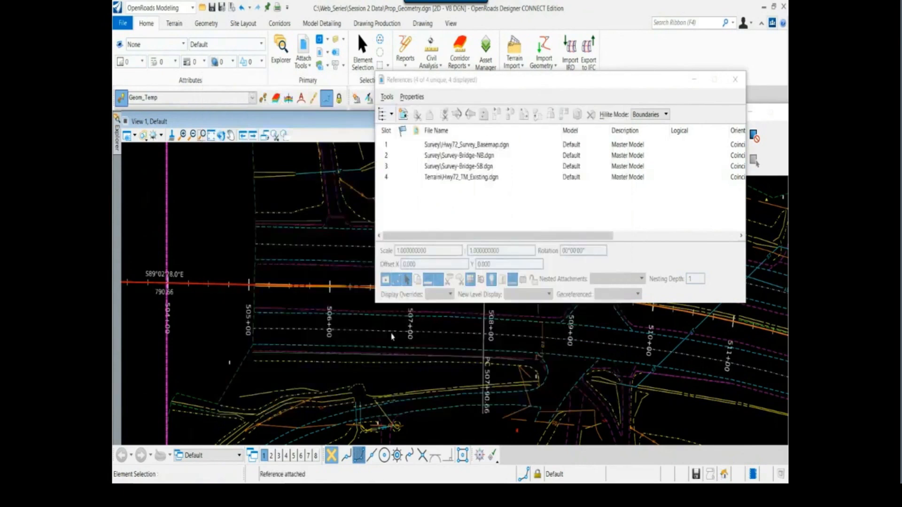
{"action": "left_click", "coordinate": [736, 80]}
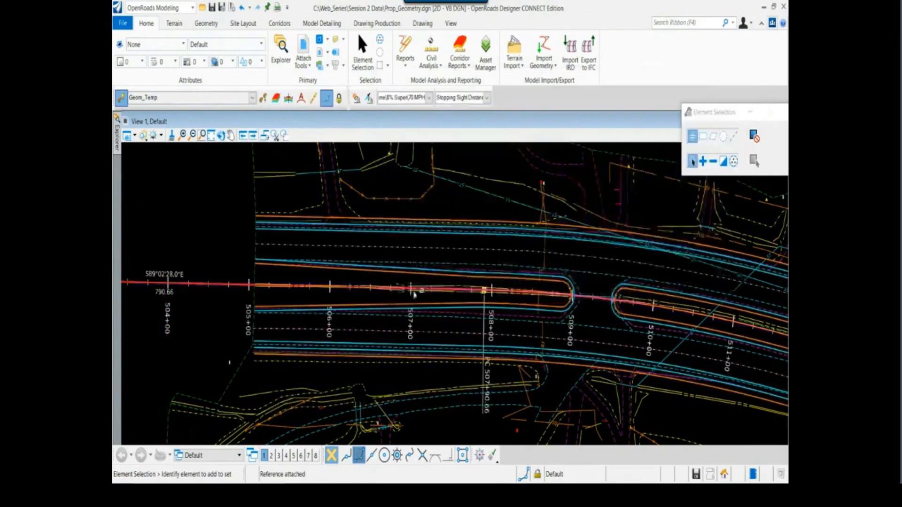
Examine the proposed inner edges of pavement on both sides of the median between stations 505+00 and 509+00
{"action": "scroll", "coordinate": [395, 288], "scroll_direction": "down", "scroll_amount": 2}
{"action": "scroll", "coordinate": [391, 303], "scroll_direction": "up", "scroll_amount": 1}
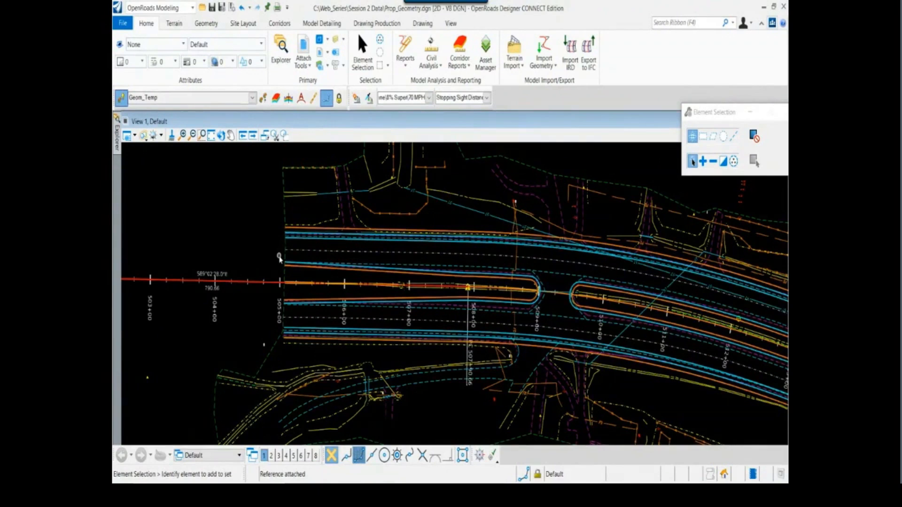
{"action": "scroll", "coordinate": [362, 262], "scroll_direction": "up", "scroll_amount": 2}
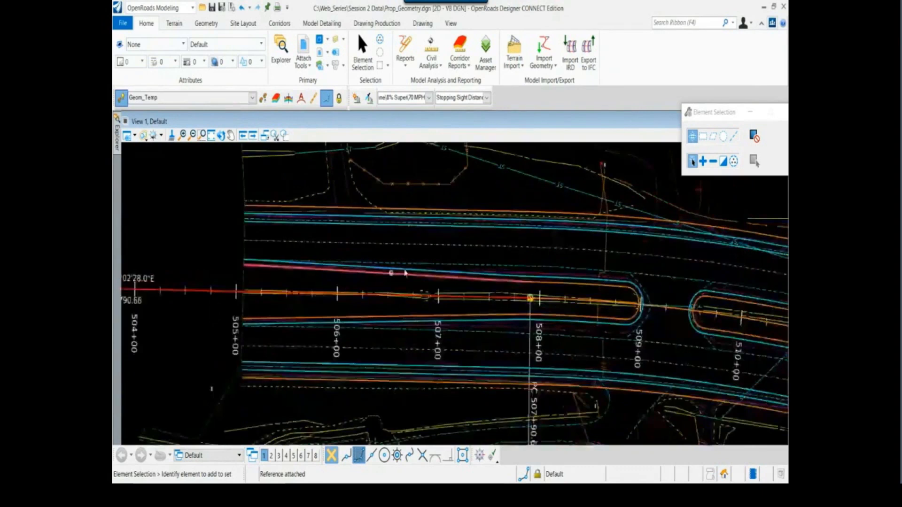
{"action": "left_click", "coordinate": [406, 273]}
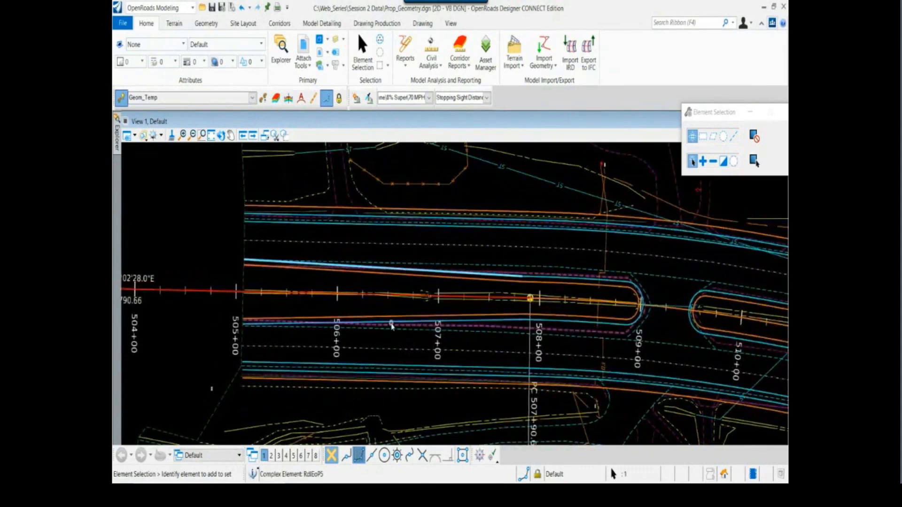
{"action": "left_click", "coordinate": [393, 325]}
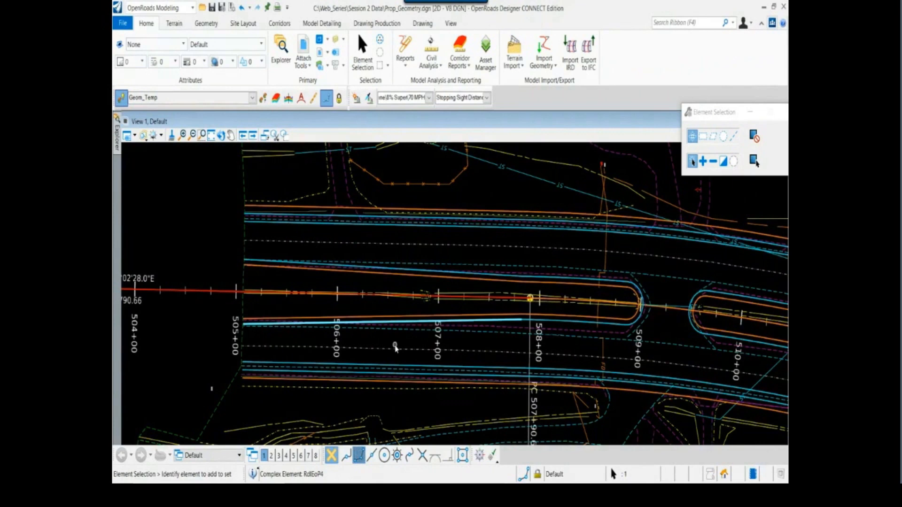
{"action": "left_click", "coordinate": [223, 251]}
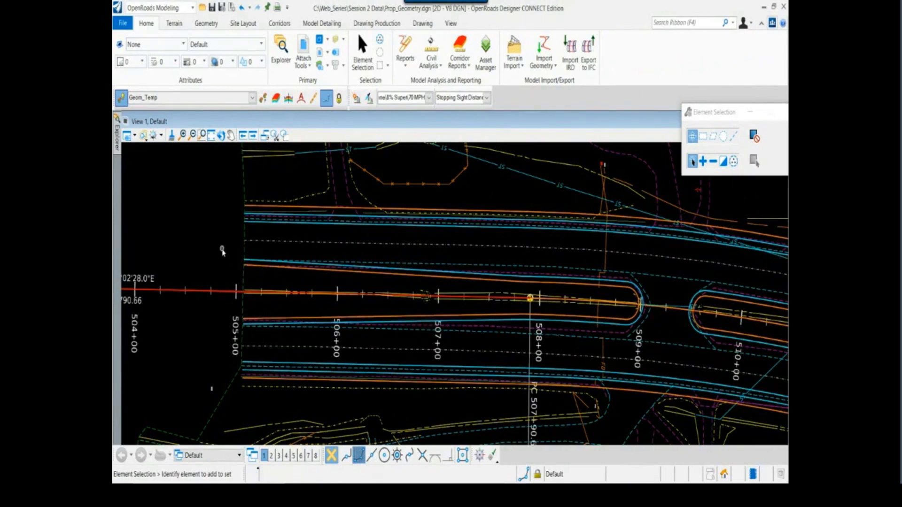
{"action": "scroll", "coordinate": [256, 282], "scroll_direction": "down", "scroll_amount": 1}
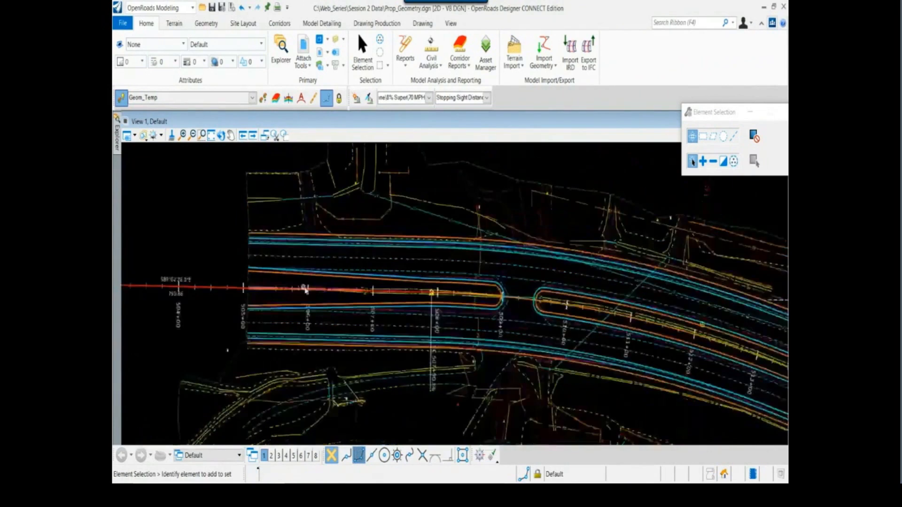
{"action": "scroll", "coordinate": [311, 292], "scroll_direction": "up", "scroll_amount": 2}
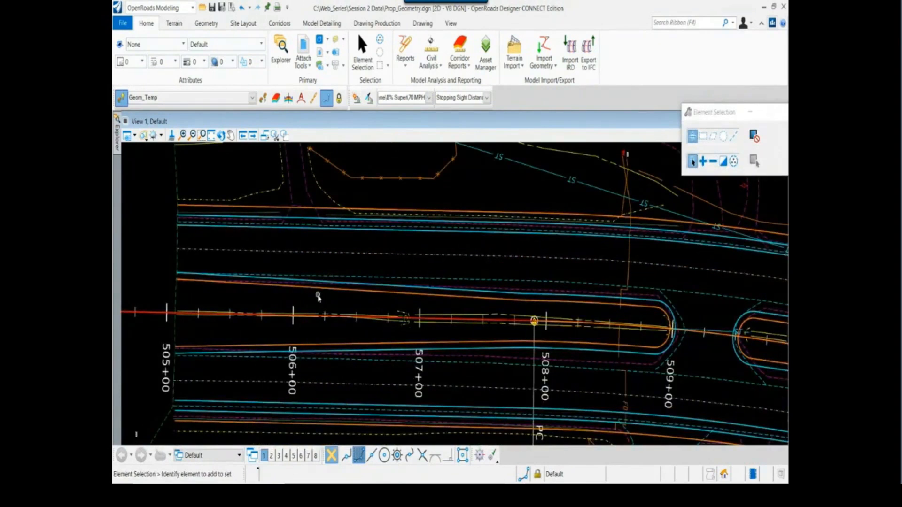
{"action": "scroll", "coordinate": [322, 295], "scroll_direction": "down", "scroll_amount": 1}
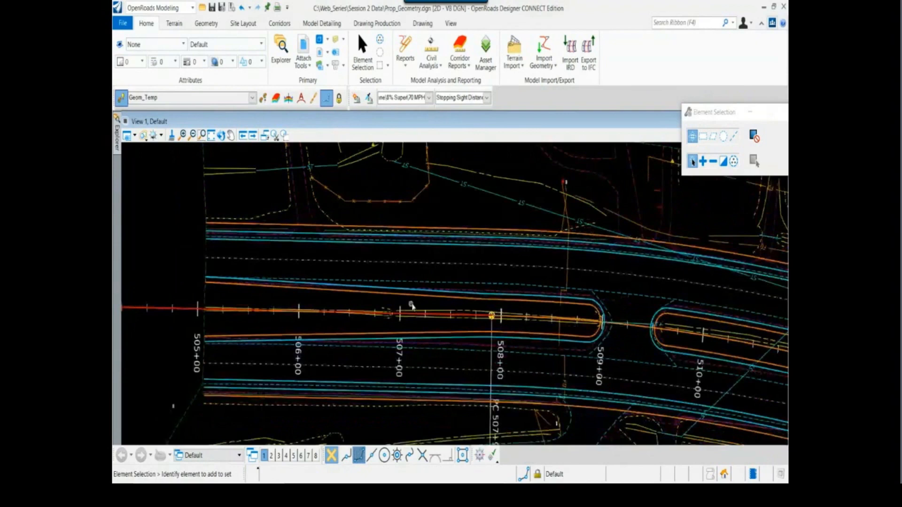
{"action": "middle_click_drag", "start_coordinate": [411, 305], "coordinate": [396, 308]}
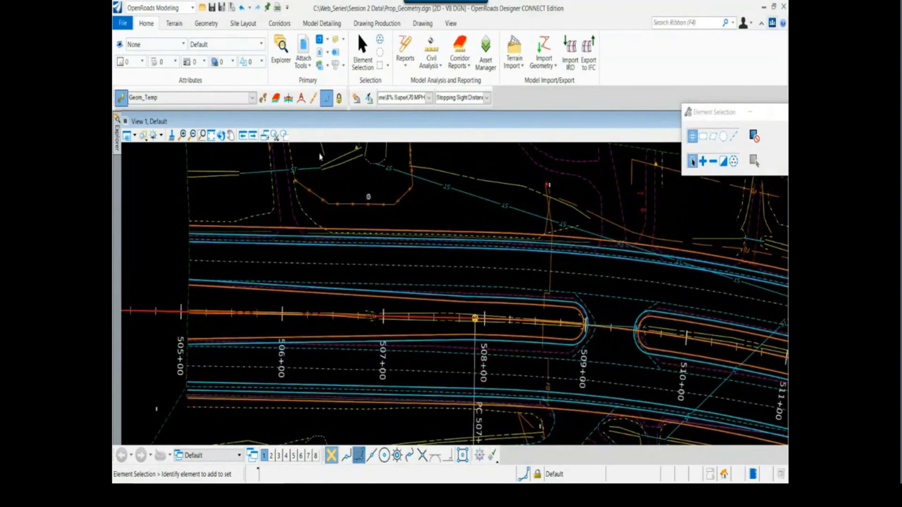
Start a Variable Offset Taper and unlock its start and end offsets
{"action": "left_click", "coordinate": [206, 23]}
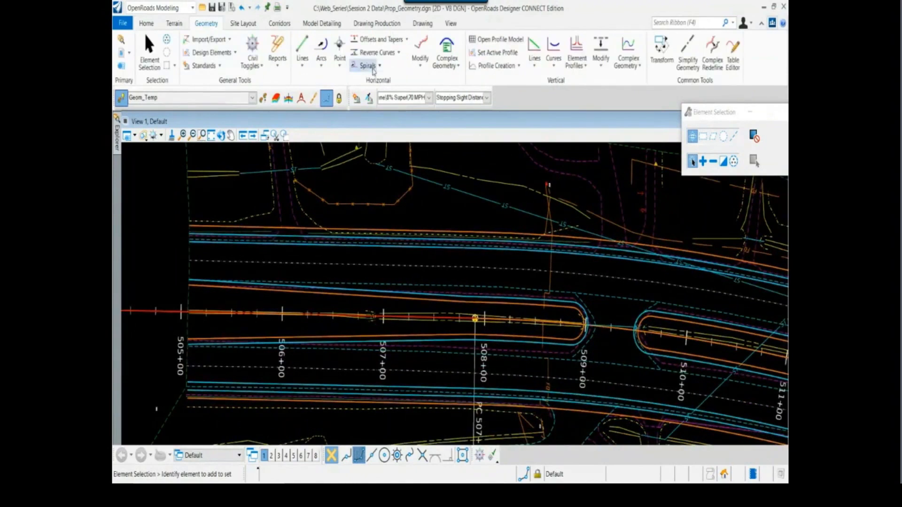
{"action": "left_click", "coordinate": [392, 44]}
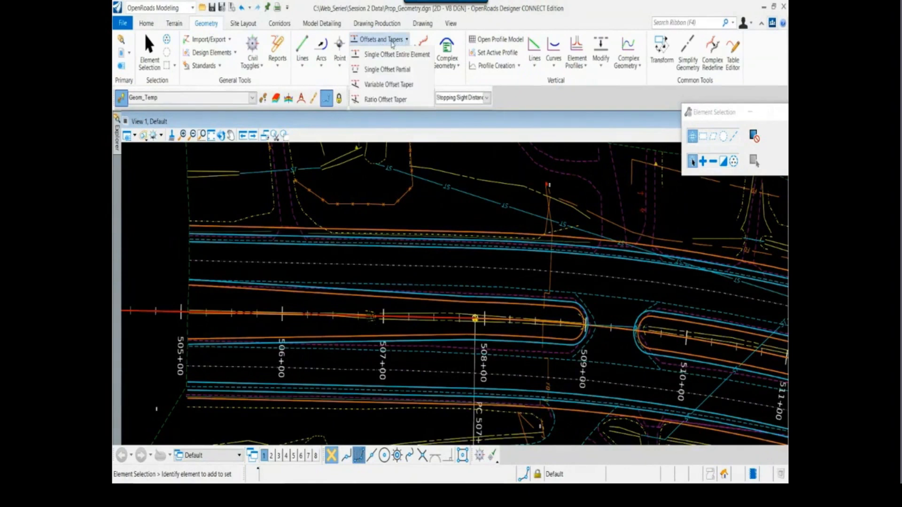
{"action": "left_click", "coordinate": [400, 86]}
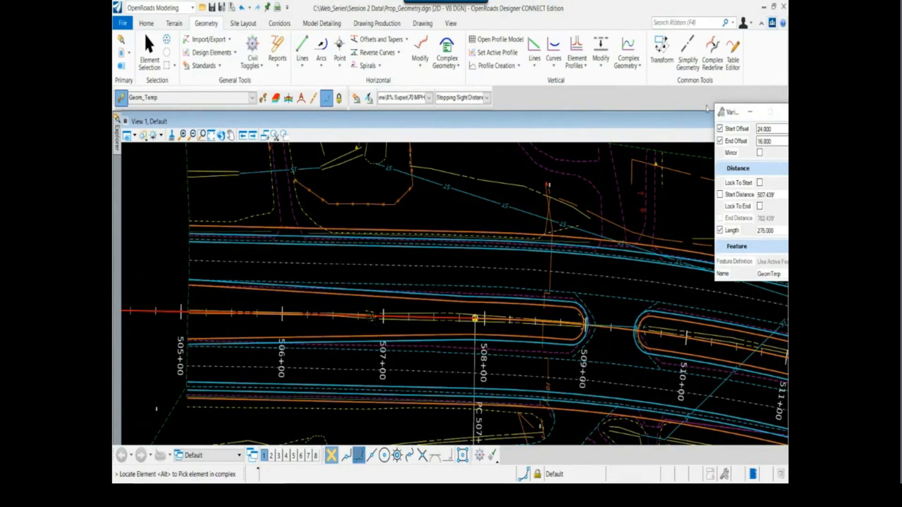
{"action": "left_click_drag", "start_coordinate": [725, 109], "coordinate": [555, 103]}
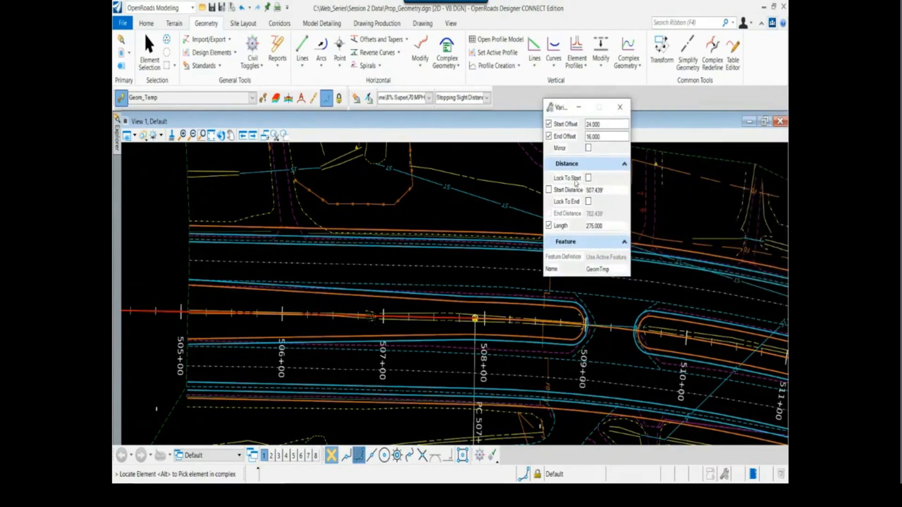
{"action": "left_click", "coordinate": [549, 124]}
{"action": "left_click", "coordinate": [549, 136]}
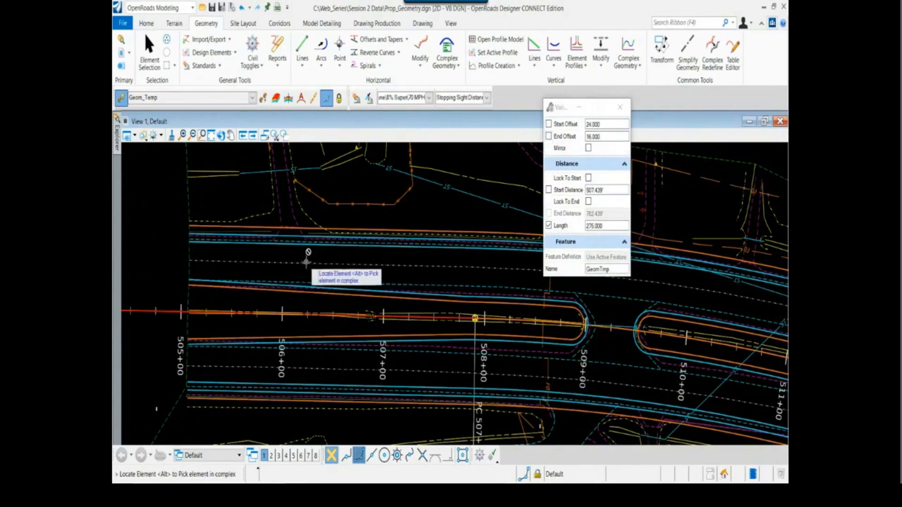
Use the Hwy 72 baseline as the taper's reference element and lock the start offset at -24
{"action": "scroll", "coordinate": [304, 273], "scroll_direction": "up", "scroll_amount": 3}
{"action": "scroll", "coordinate": [304, 273], "scroll_direction": "down", "scroll_amount": 1}
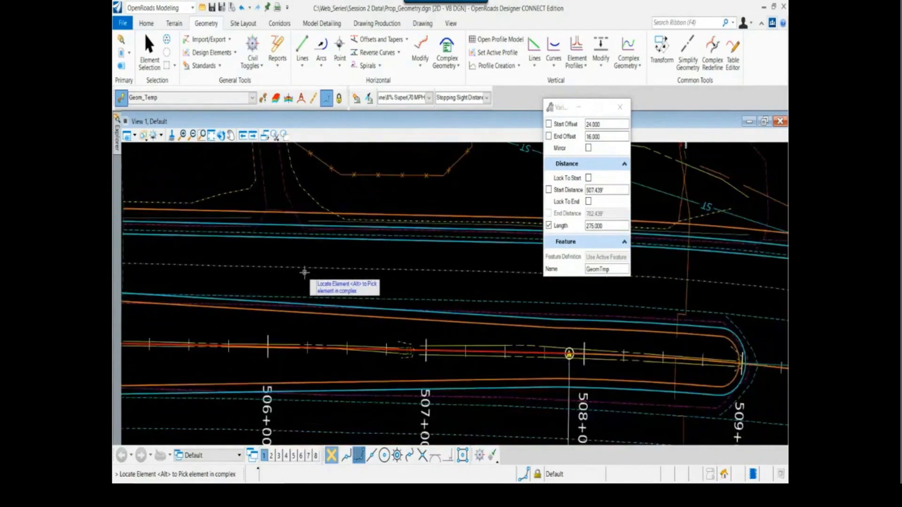
{"action": "scroll", "coordinate": [303, 275], "scroll_direction": "down", "scroll_amount": 1}
{"action": "middle_click_drag", "start_coordinate": [301, 277], "coordinate": [315, 287]}
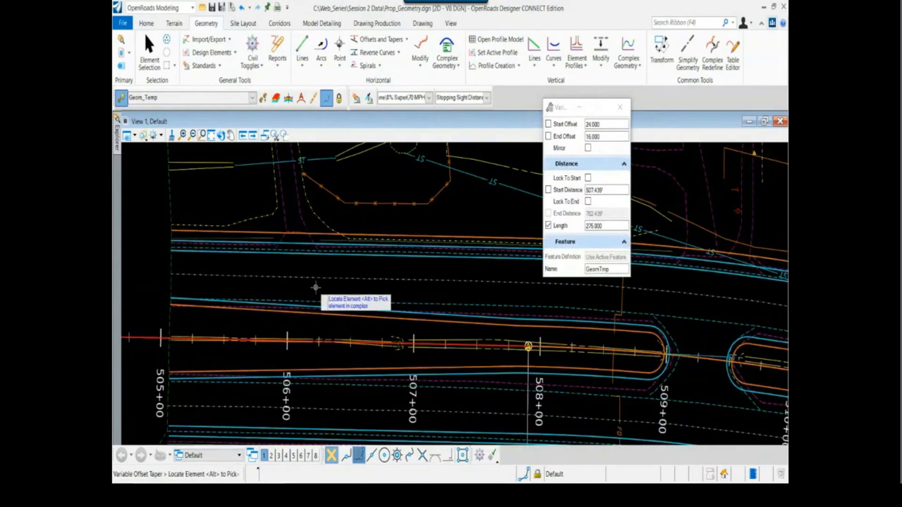
{"action": "scroll", "coordinate": [315, 287], "scroll_direction": "down", "scroll_amount": 1}
{"action": "scroll", "coordinate": [293, 298], "scroll_direction": "up", "scroll_amount": 1}
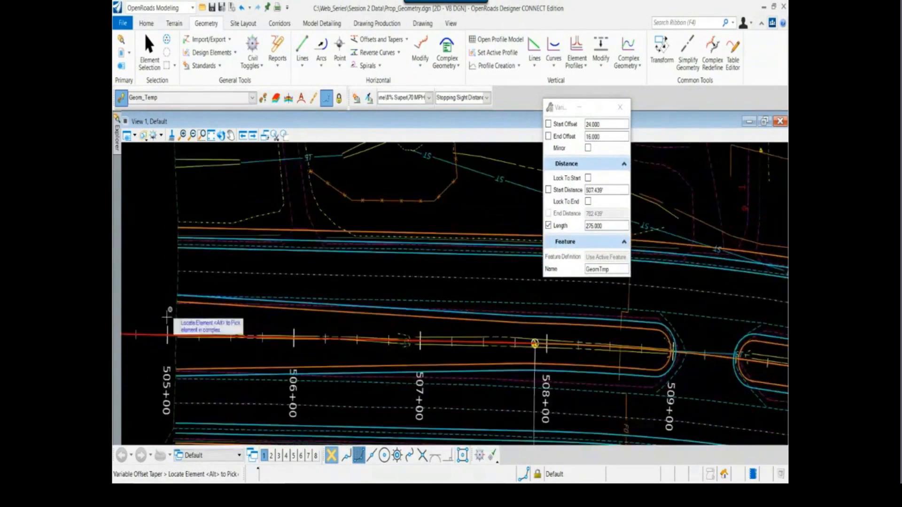
{"action": "left_click", "coordinate": [159, 335]}
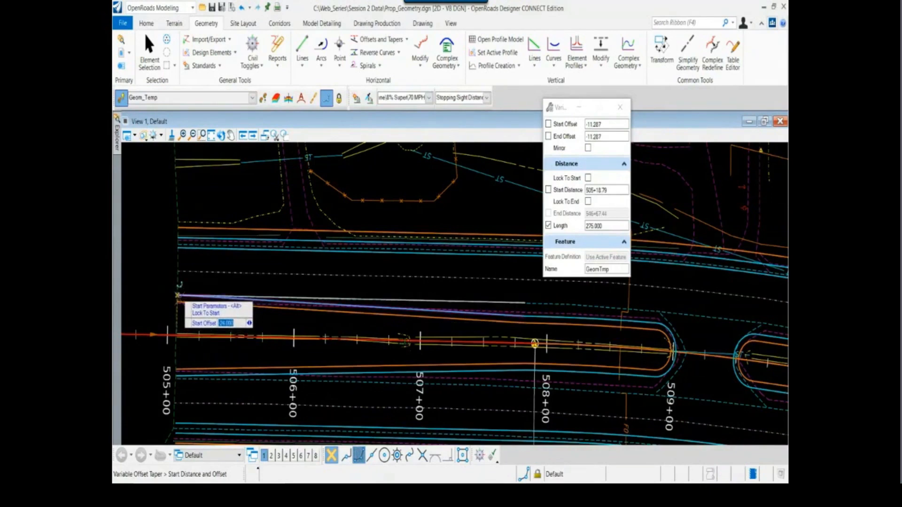
{"action": "type", "text": "-7.546"}
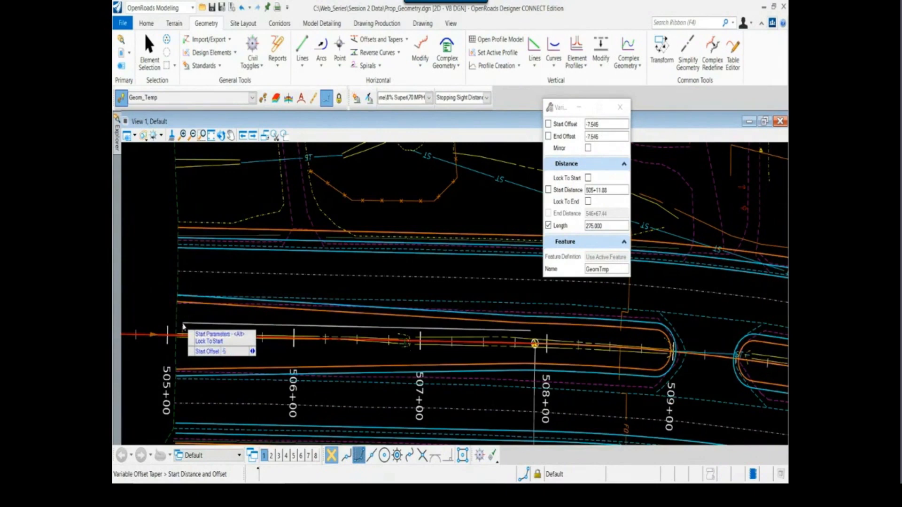
{"action": "type", "text": "4"}
{"action": "key", "text": "Return"}
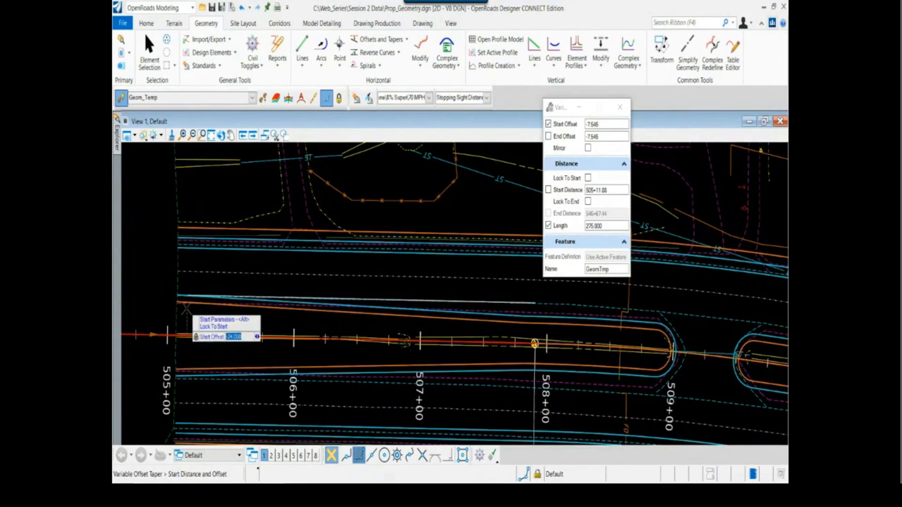
Name the offset taper WB EOP Control
{"action": "scroll", "coordinate": [185, 314], "scroll_direction": "up", "scroll_amount": 2}
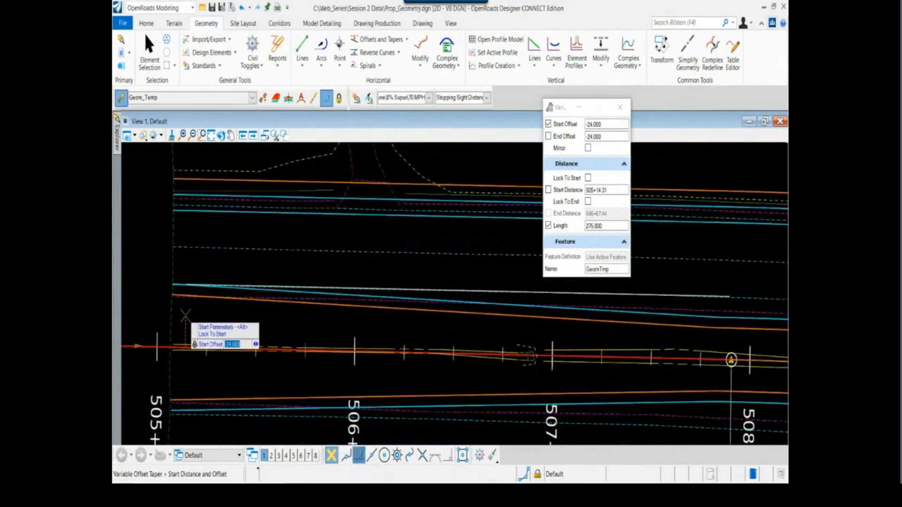
{"action": "scroll", "coordinate": [185, 315], "scroll_direction": "down", "scroll_amount": 1}
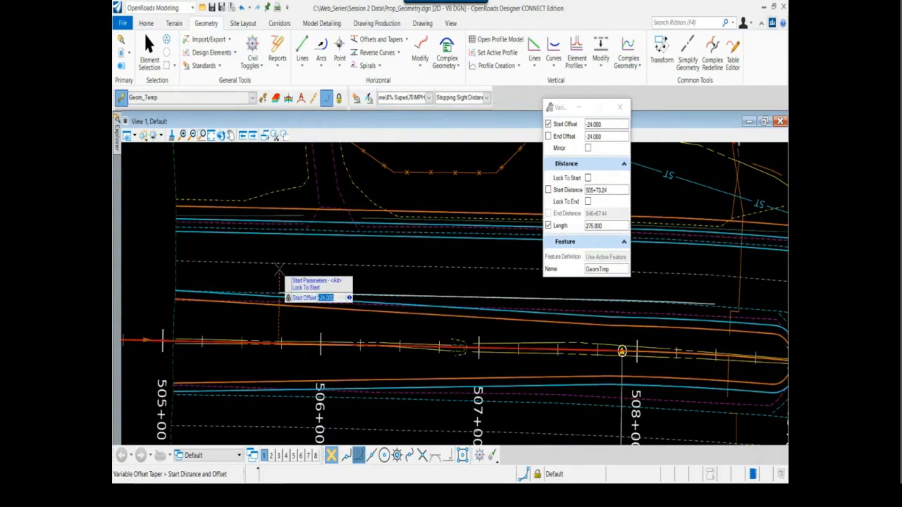
{"action": "left_click", "coordinate": [566, 269]}
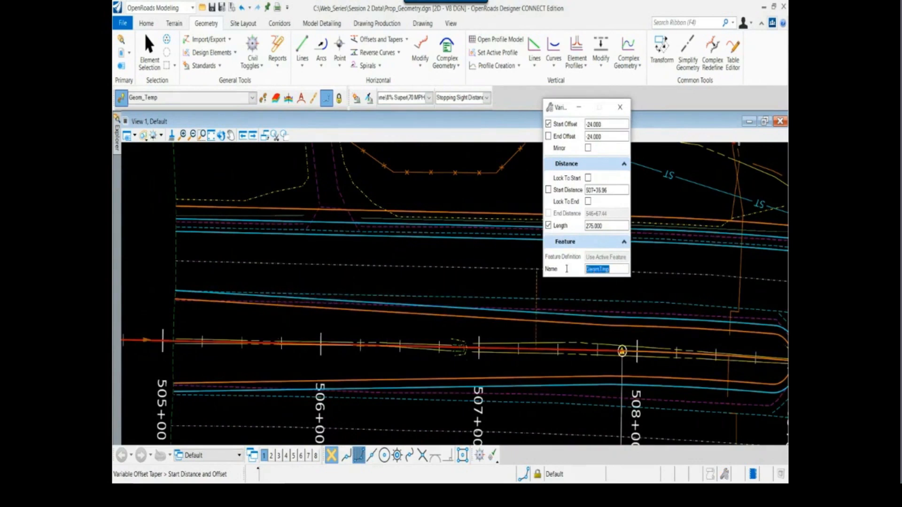
{"action": "type", "text": "E"}
{"action": "type", "text": "B"}
{"action": "key", "text": "BackSpace"}
{"action": "key", "text": "BackSpace"}
{"action": "type", "text": "WB"}
{"action": "type", "text": "EOP Control"}
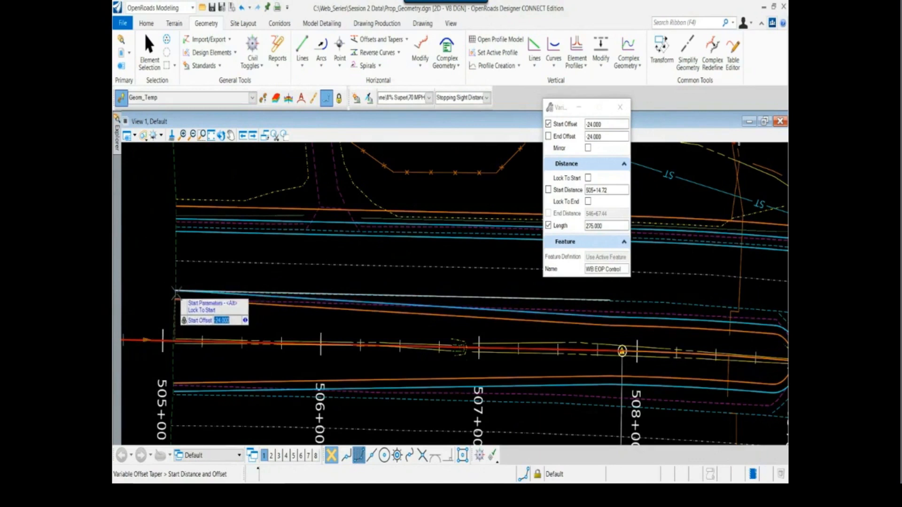
Place the taper's start at station 505+07.44, snapped to the beginning of the proposed westbound inside edge of pavement
{"action": "key", "text": "Return"}
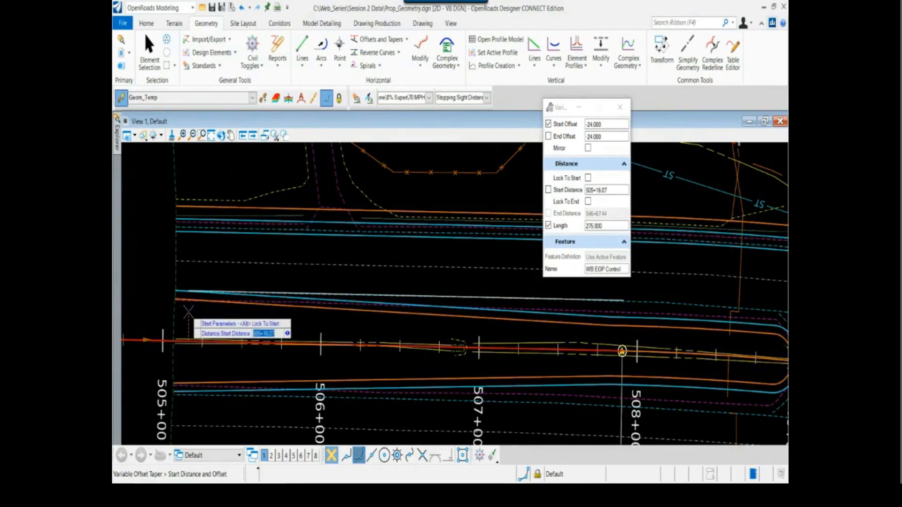
{"action": "scroll", "coordinate": [187, 315], "scroll_direction": "up", "scroll_amount": 3}
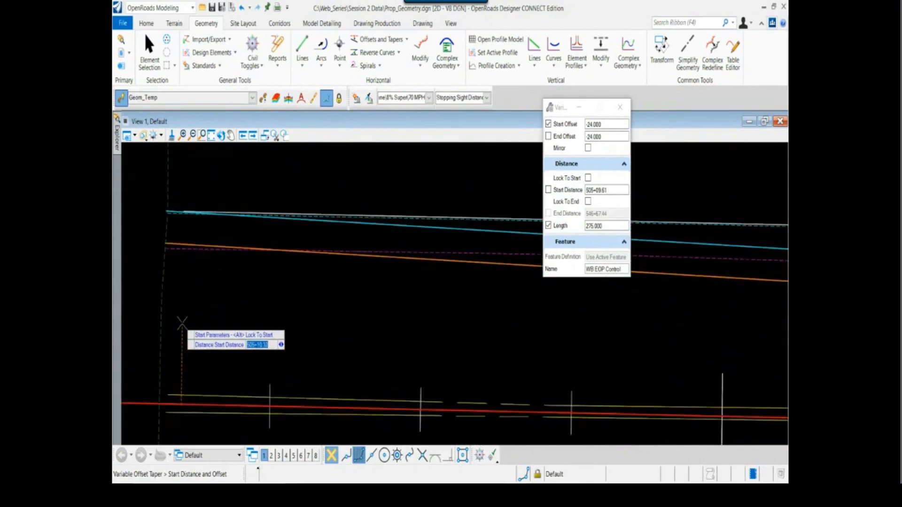
{"action": "scroll", "coordinate": [181, 317], "scroll_direction": "down", "scroll_amount": 1}
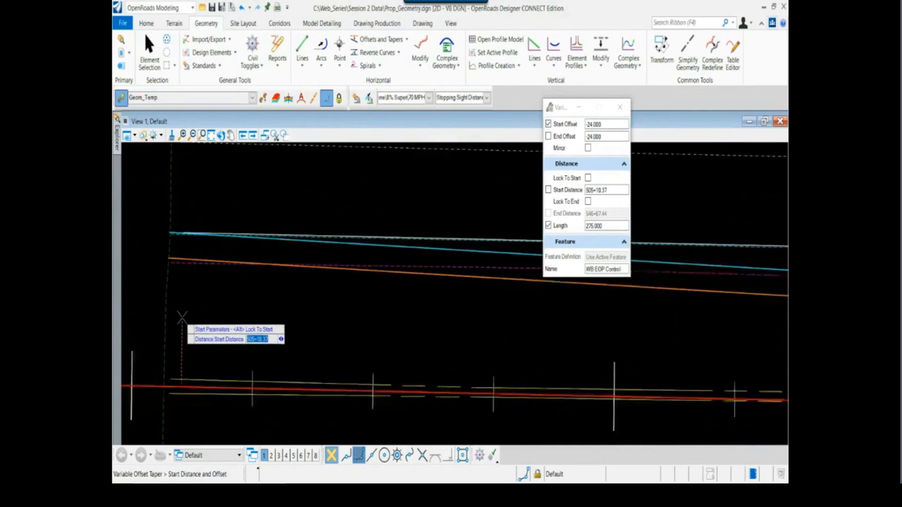
{"action": "scroll", "coordinate": [182, 318], "scroll_direction": "down", "scroll_amount": 1}
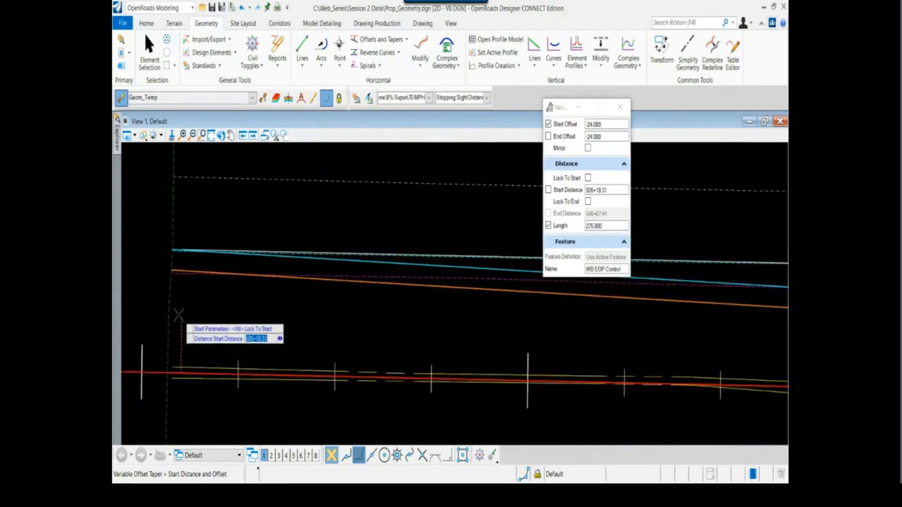
{"action": "scroll", "coordinate": [182, 318], "scroll_direction": "up", "scroll_amount": 1}
{"action": "scroll", "coordinate": [170, 233], "scroll_direction": "up", "scroll_amount": 3}
{"action": "scroll", "coordinate": [169, 234], "scroll_direction": "up", "scroll_amount": 3}
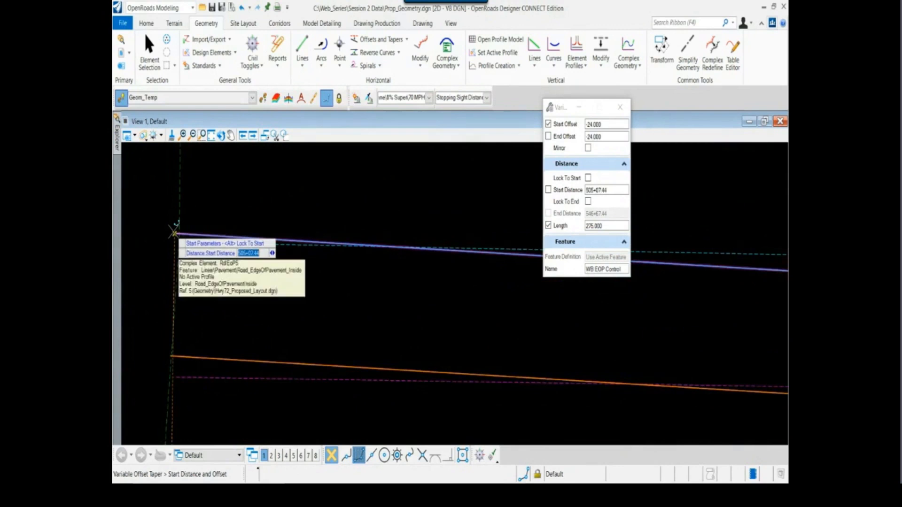
{"action": "left_click", "coordinate": [174, 234]}
Lock the taper's end offset at -16 and go on to its length value
{"action": "scroll", "coordinate": [177, 249], "scroll_direction": "down", "scroll_amount": 3}
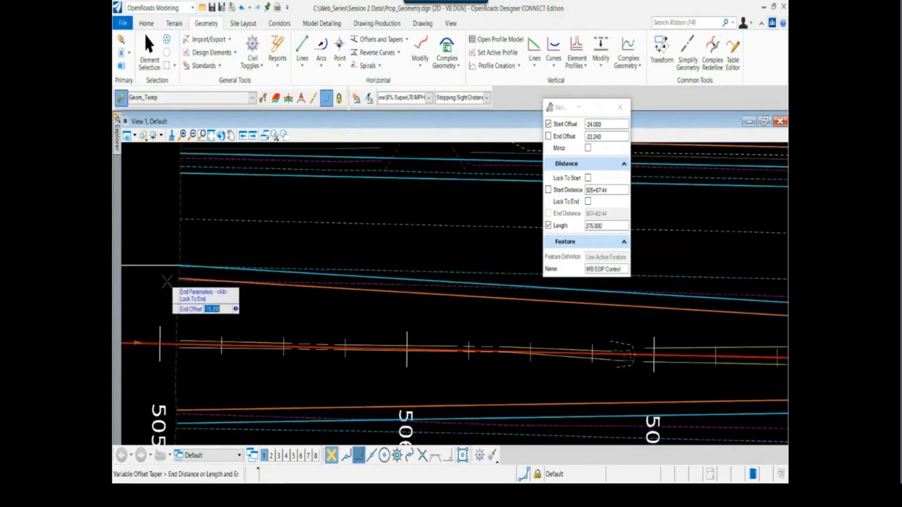
{"action": "scroll", "coordinate": [181, 277], "scroll_direction": "down", "scroll_amount": 3}
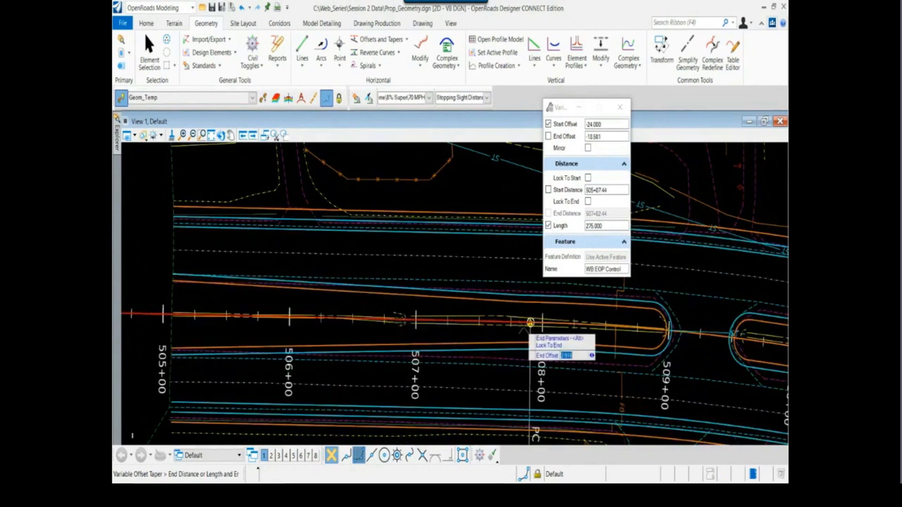
{"action": "scroll", "coordinate": [531, 323], "scroll_direction": "up", "scroll_amount": 4}
{"action": "scroll", "coordinate": [541, 316], "scroll_direction": "down", "scroll_amount": 3}
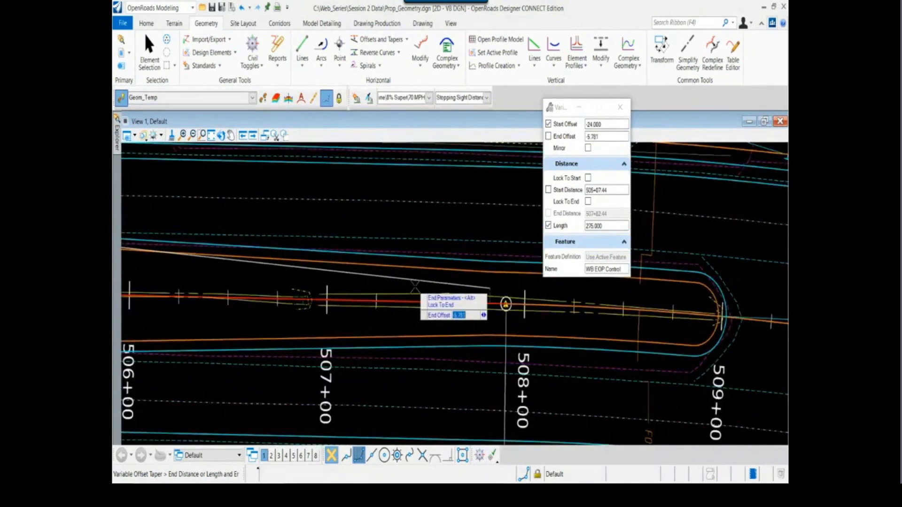
{"action": "type", "text": "-16"}
{"action": "key", "text": "Return"}
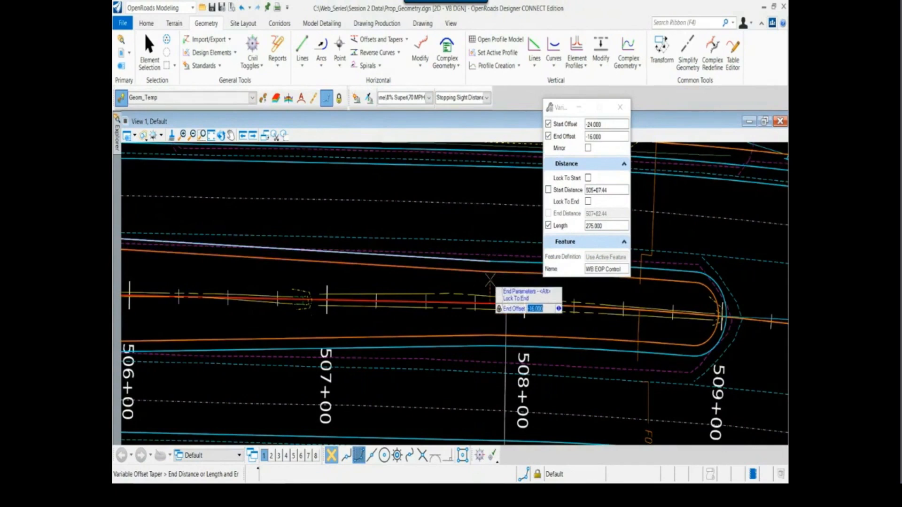
{"action": "key", "text": "Left"}
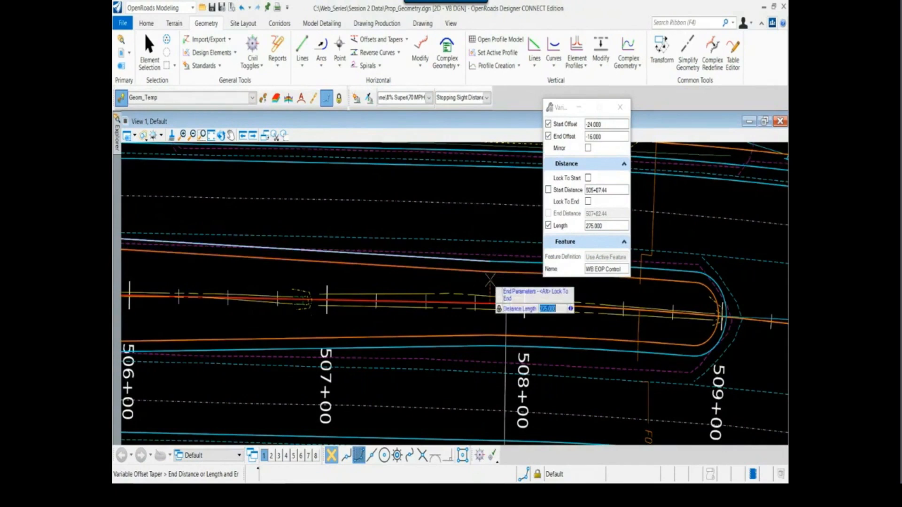
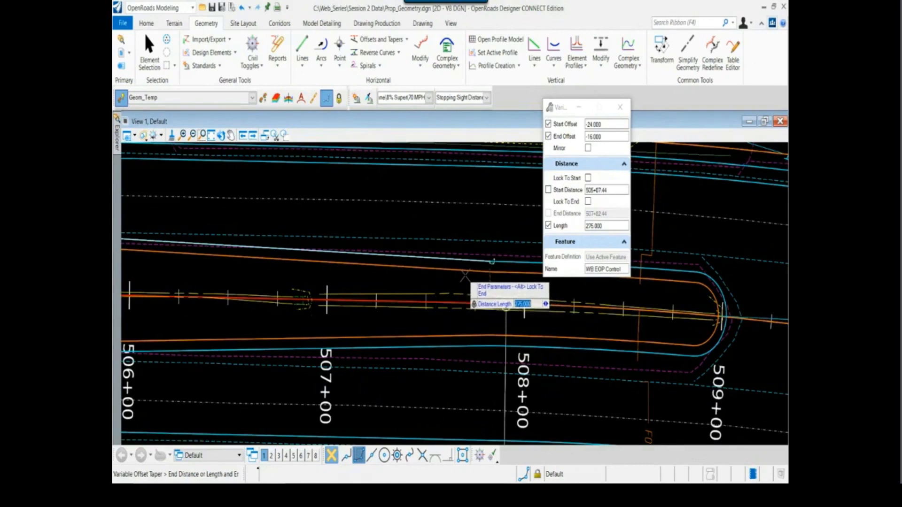
Finish the WB EOP Control offset taper with a length of 275 and Mirror set to No
{"action": "left_click", "coordinate": [506, 305]}
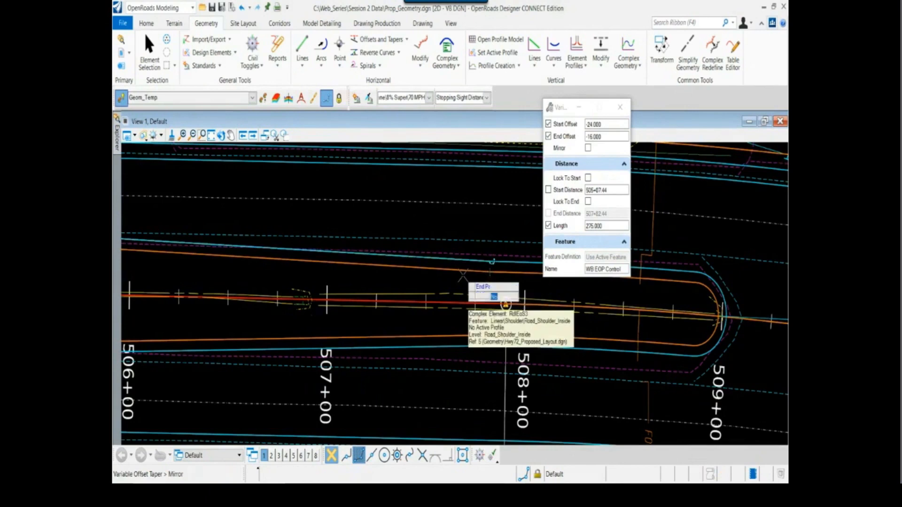
{"action": "left_click", "coordinate": [436, 275]}
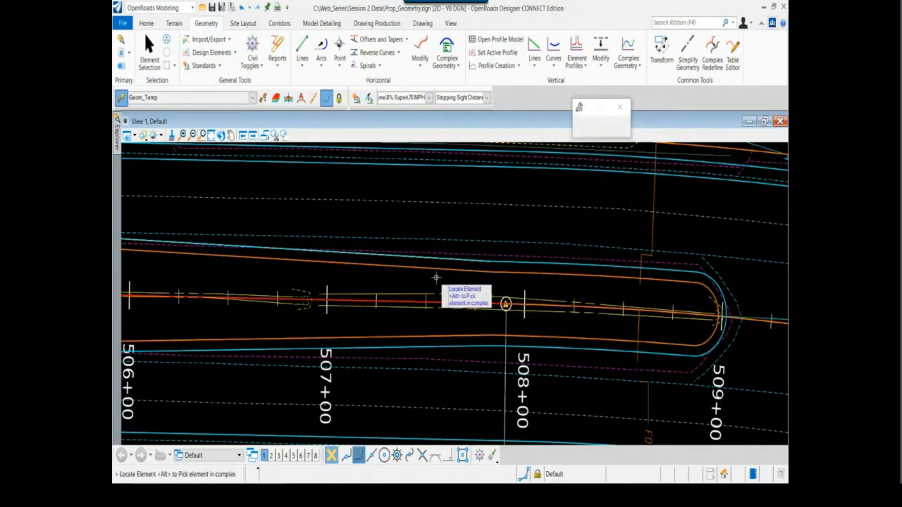
{"action": "key", "text": "Escape"}
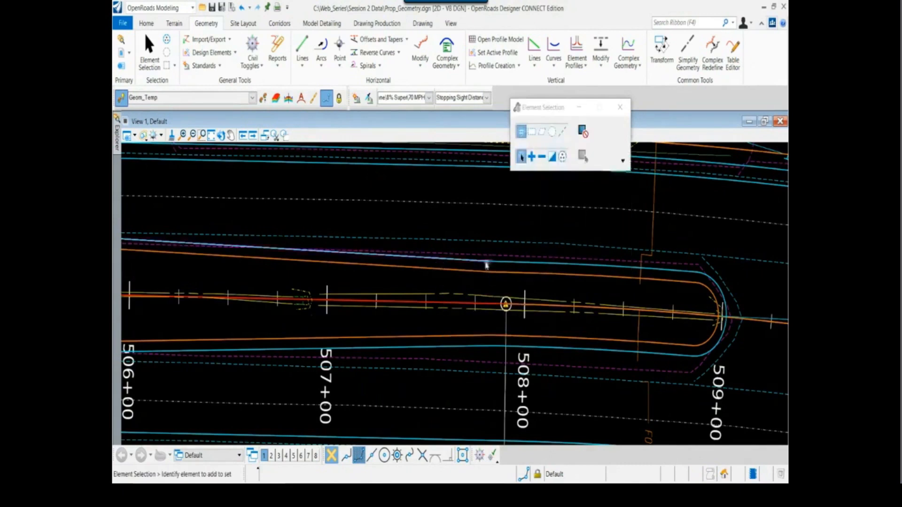
Examine the WB EOP Control taper against the referenced proposed inside edge of pavement along the median
{"action": "left_click", "coordinate": [486, 262]}
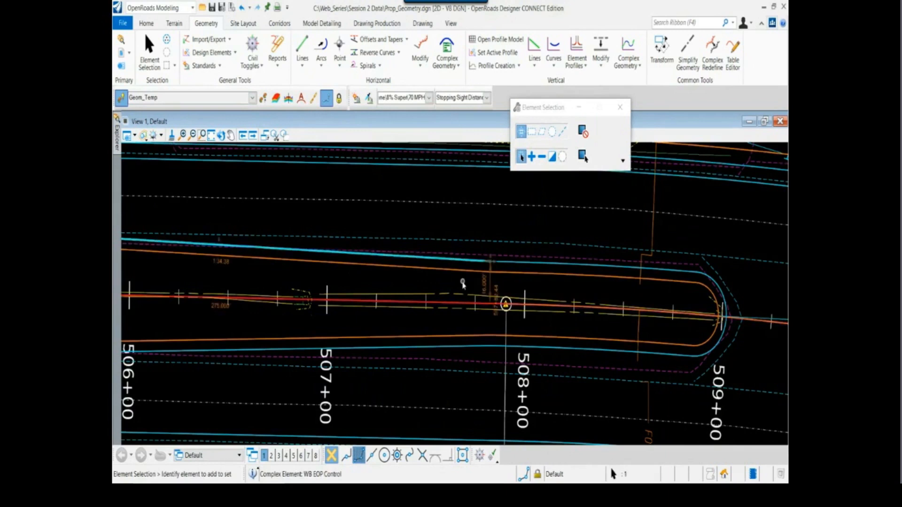
{"action": "scroll", "coordinate": [447, 281], "scroll_direction": "down", "scroll_amount": 2}
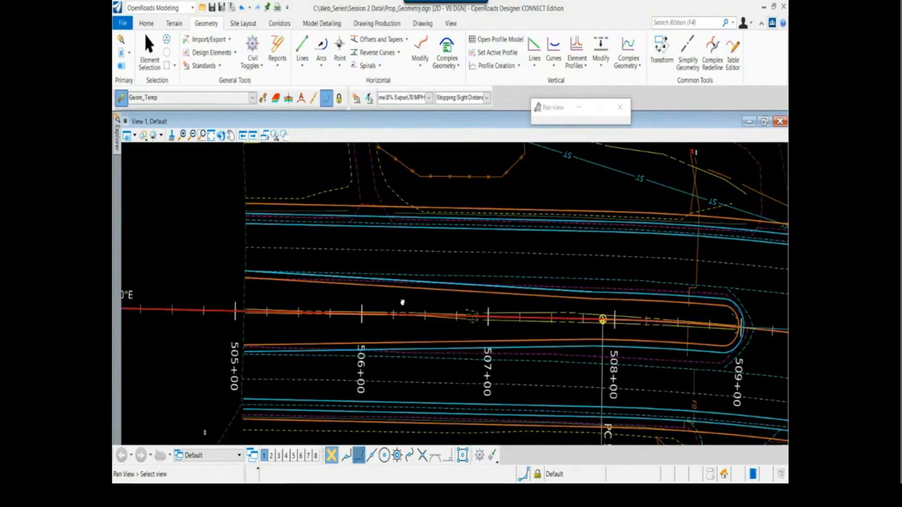
{"action": "middle_click_drag", "start_coordinate": [408, 304], "coordinate": [401, 305]}
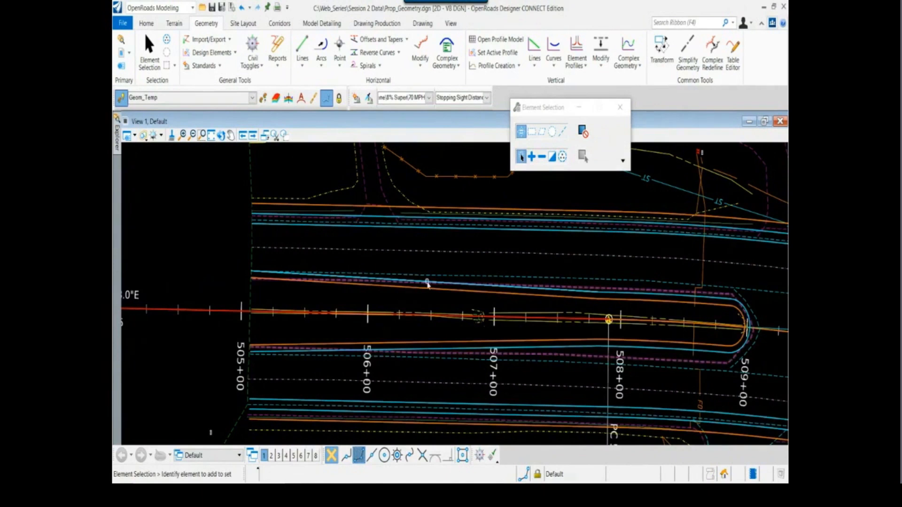
{"action": "scroll", "coordinate": [425, 282], "scroll_direction": "up", "scroll_amount": 1}
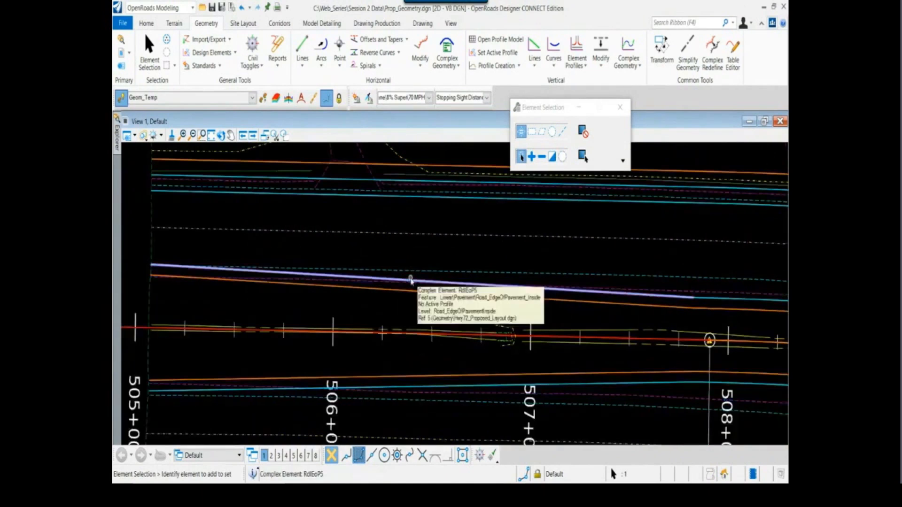
{"action": "scroll", "coordinate": [394, 303], "scroll_direction": "down", "scroll_amount": 1}
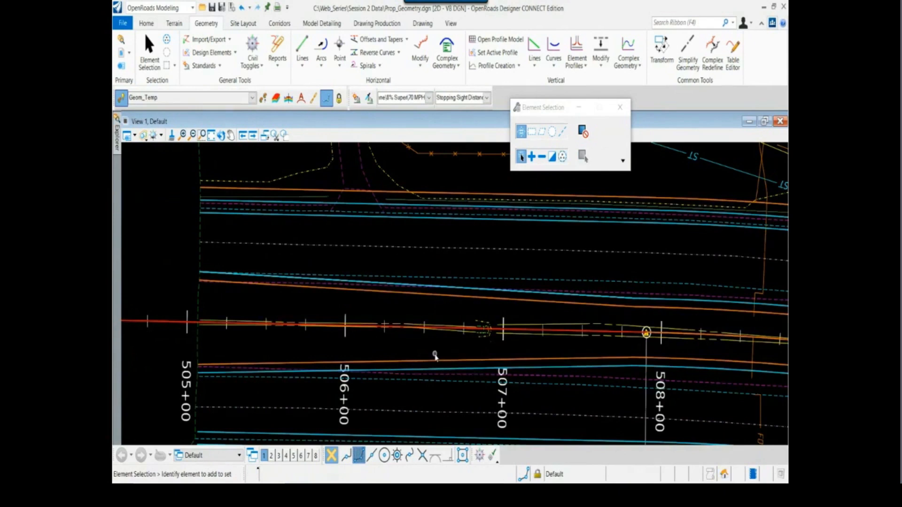
{"action": "scroll", "coordinate": [397, 339], "scroll_direction": "down", "scroll_amount": 1}
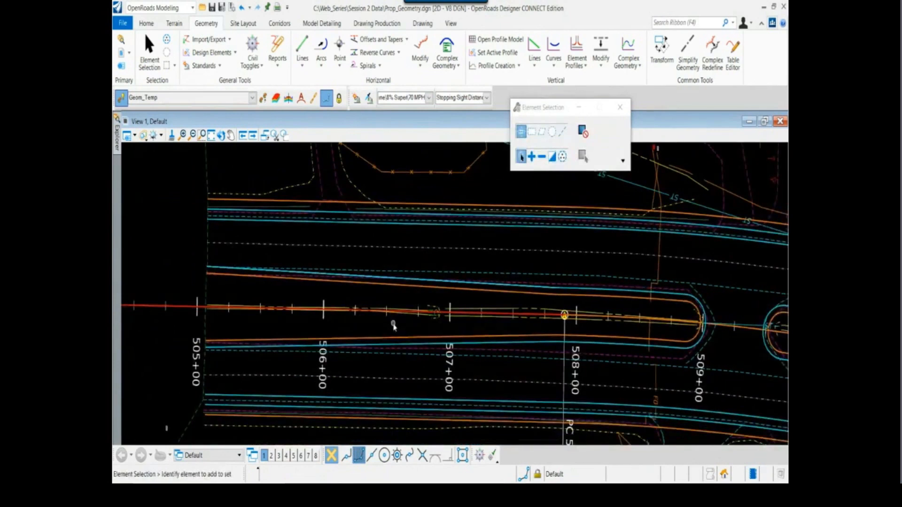
{"action": "scroll", "coordinate": [394, 326], "scroll_direction": "down", "scroll_amount": 2}
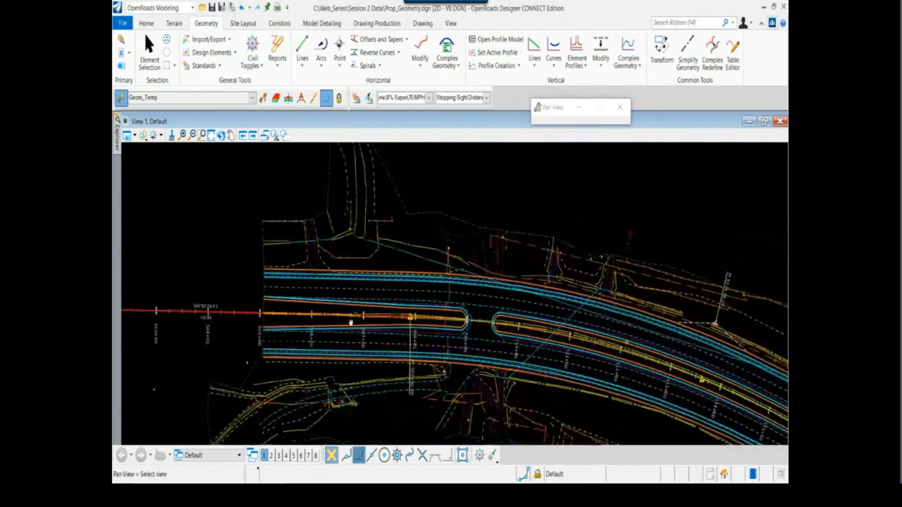
{"action": "mouse_move", "coordinate": [350, 324]}
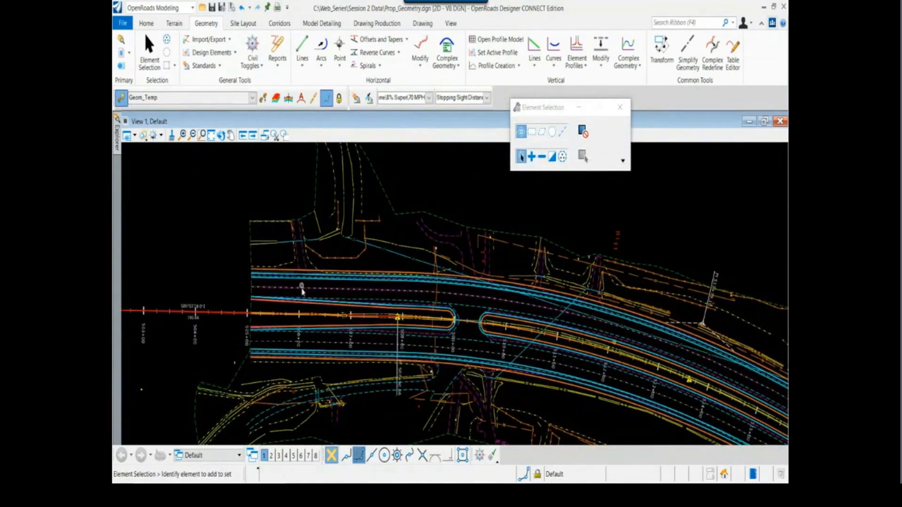
{"action": "scroll", "coordinate": [212, 310], "scroll_direction": "up", "scroll_amount": 3}
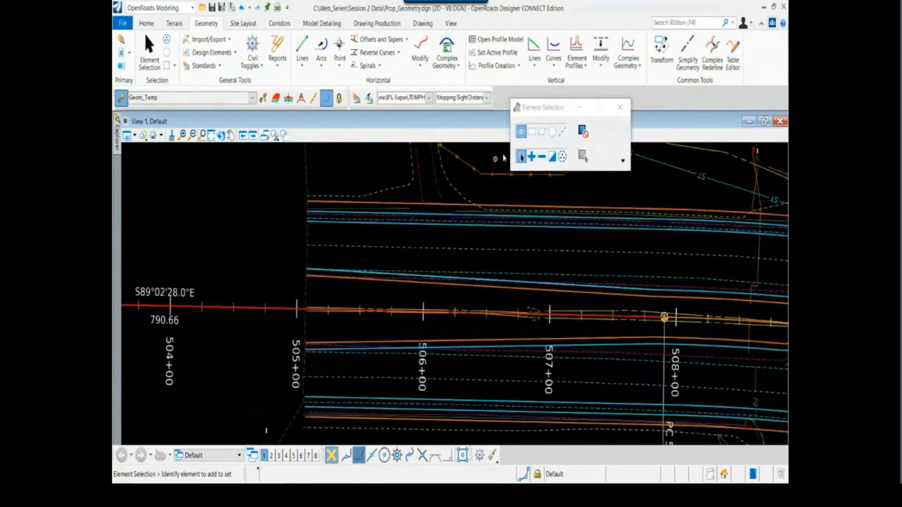
Split the workspace into the 2 Views Plan/3D layout
{"action": "left_click_drag", "start_coordinate": [532, 110], "coordinate": [558, 113]}
{"action": "scroll", "coordinate": [431, 314], "scroll_direction": "down", "scroll_amount": 2}
{"action": "middle_click_drag", "start_coordinate": [403, 318], "coordinate": [343, 372]}
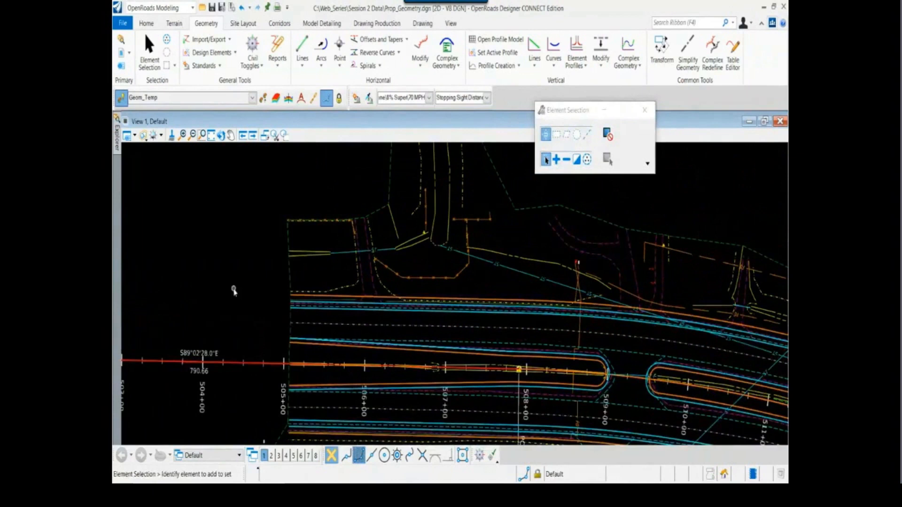
{"action": "scroll", "coordinate": [262, 267], "scroll_direction": "down", "scroll_amount": 1}
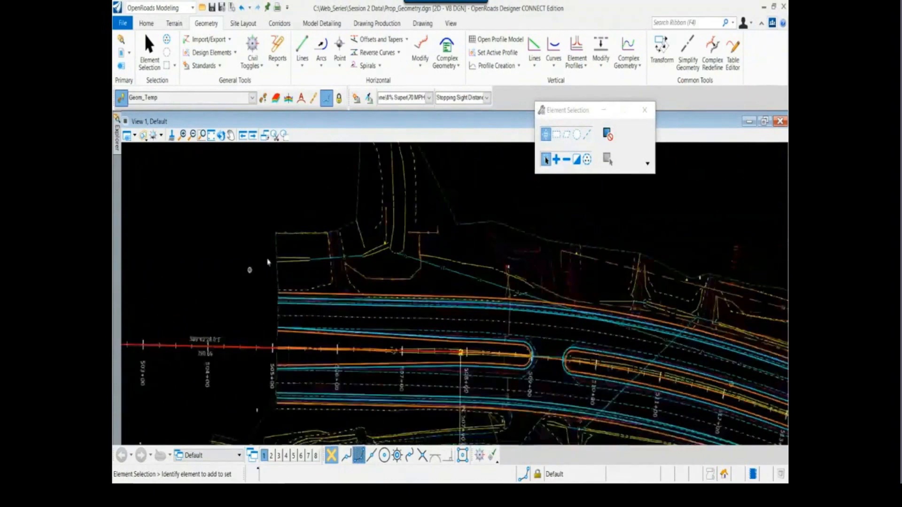
{"action": "middle_click_drag", "start_coordinate": [268, 235], "coordinate": [219, 278]}
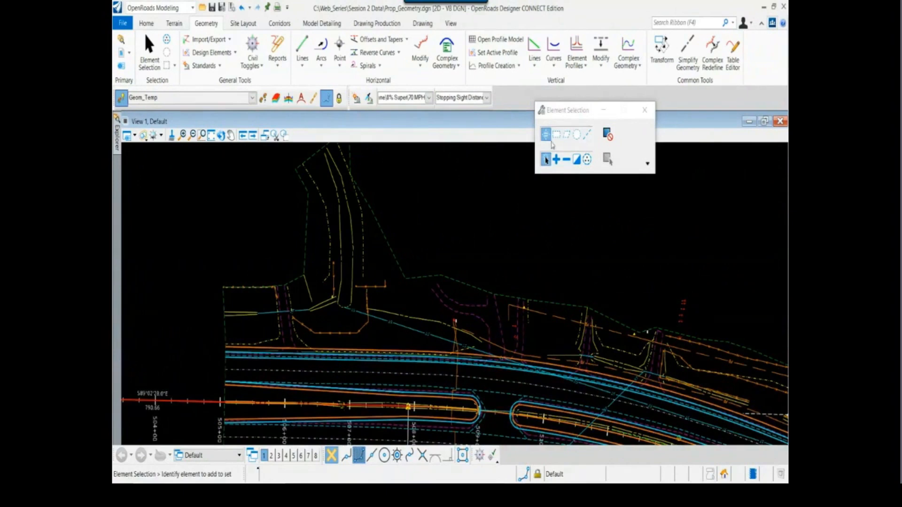
{"action": "left_click_drag", "start_coordinate": [562, 116], "coordinate": [514, 143]}
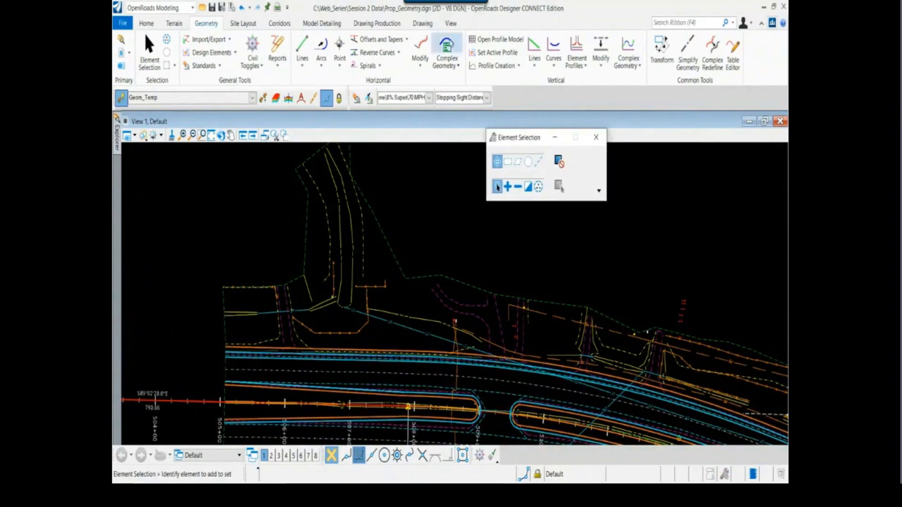
{"action": "right_click", "coordinate": [414, 212]}
{"action": "mouse_move", "coordinate": [451, 219]}
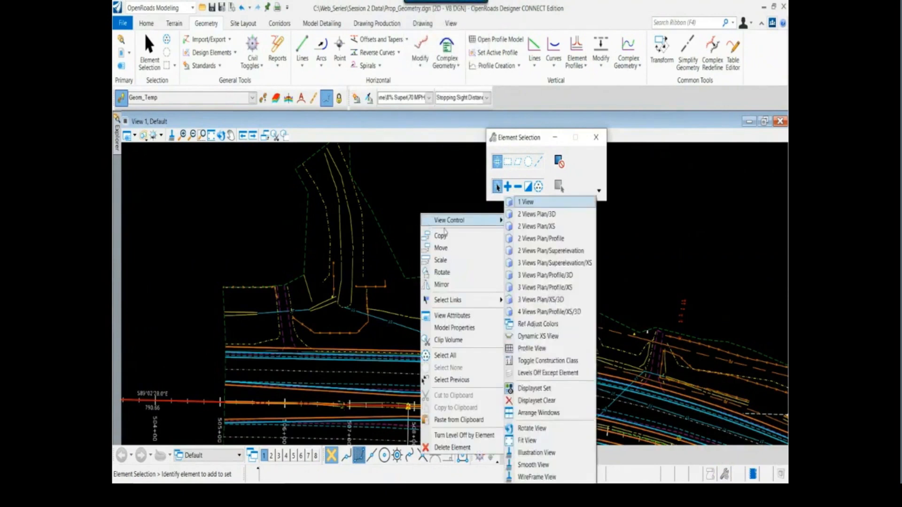
{"action": "left_click", "coordinate": [544, 214]}
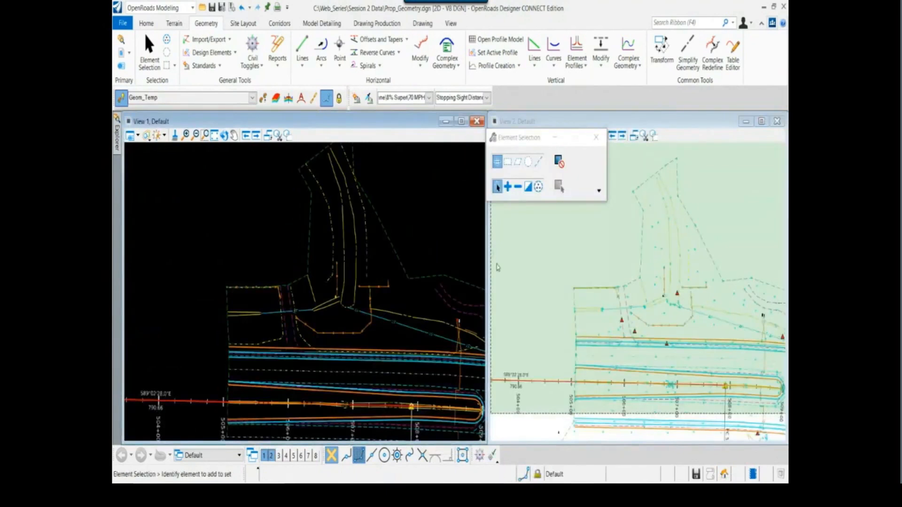
{"action": "left_click", "coordinate": [543, 432]}
{"action": "left_click_drag", "start_coordinate": [519, 138], "coordinate": [471, 256]}
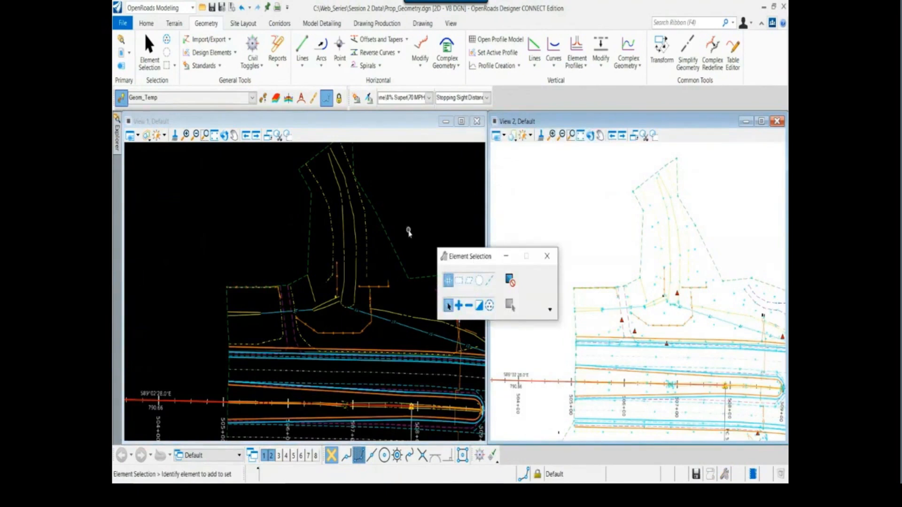
Set the Exist_Ground terrain boundary from the Hwy72_TM_Existing reference as the active terrain model
{"action": "scroll", "coordinate": [399, 215], "scroll_direction": "down", "scroll_amount": 1}
{"action": "middle_click_drag", "start_coordinate": [399, 215], "coordinate": [323, 219]}
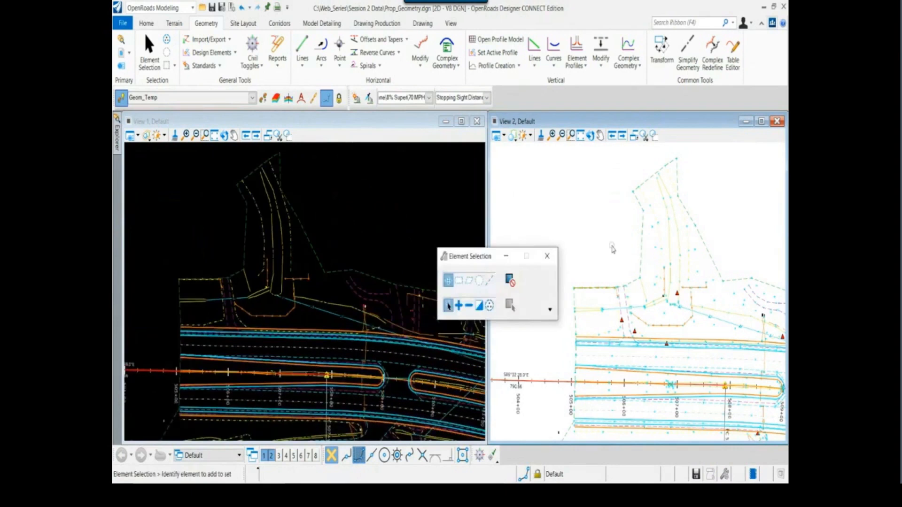
{"action": "middle_click_drag", "start_coordinate": [612, 249], "coordinate": [597, 225]}
{"action": "left_click_drag", "start_coordinate": [474, 260], "coordinate": [294, 384]}
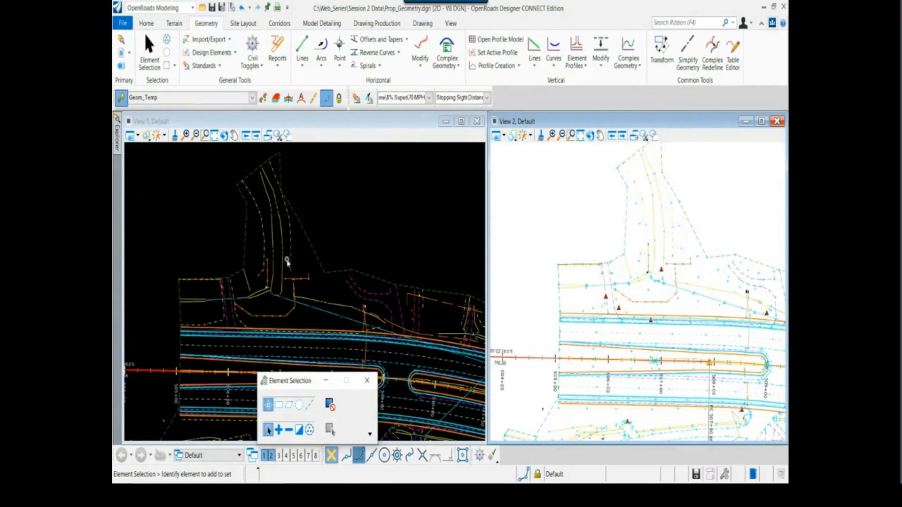
{"action": "left_click", "coordinate": [314, 257]}
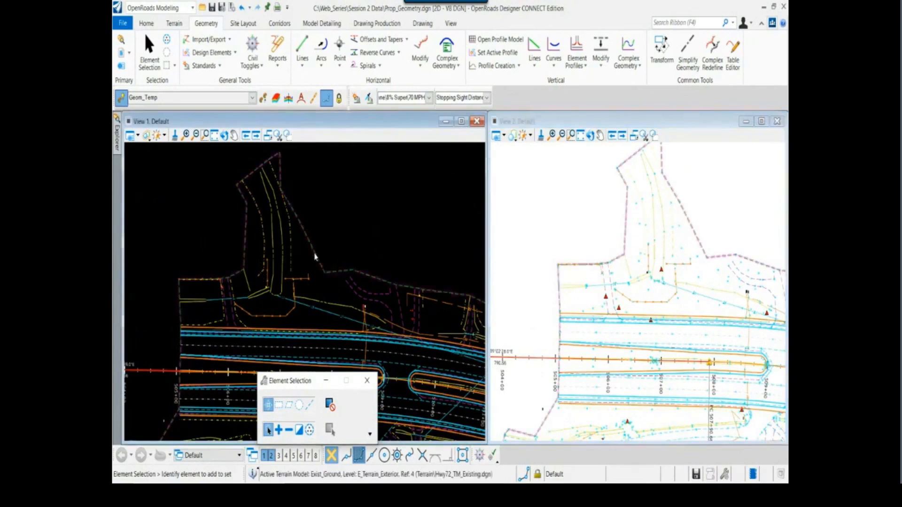
{"action": "left_click", "coordinate": [314, 254]}
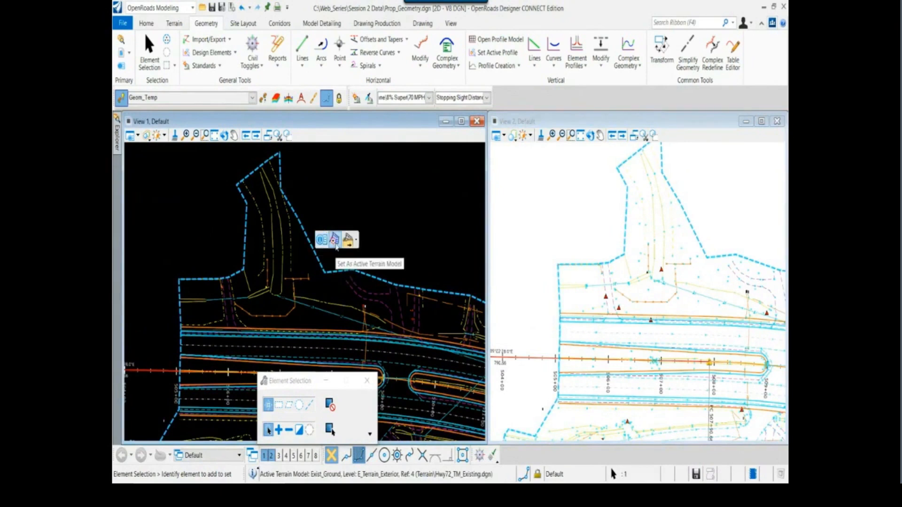
{"action": "left_click", "coordinate": [335, 242]}
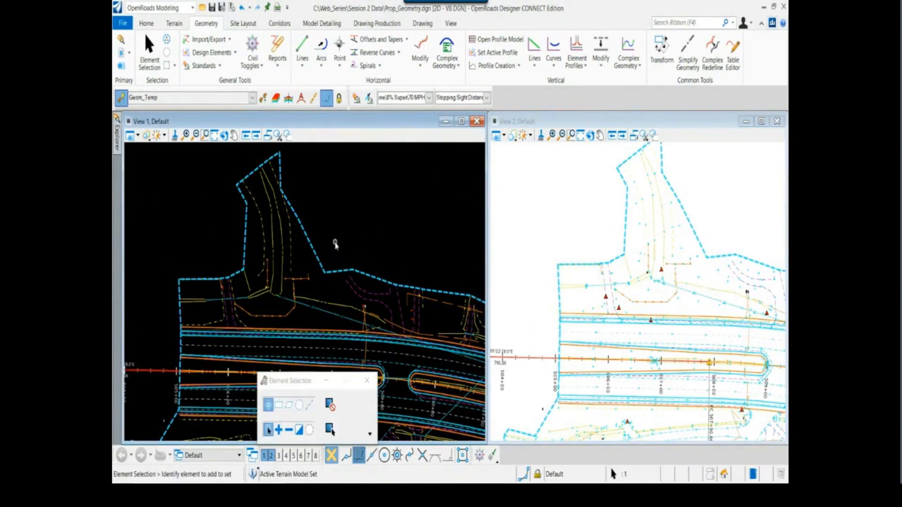
{"action": "left_click", "coordinate": [335, 244]}
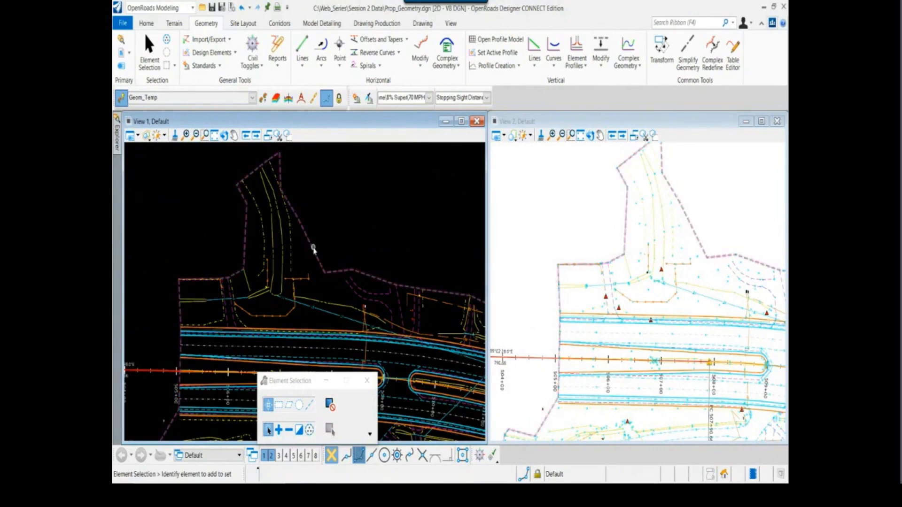
Switch View 2 to the Default-3D model and fit all of its contents in the isometric view
{"action": "mouse_move", "coordinate": [314, 248]}
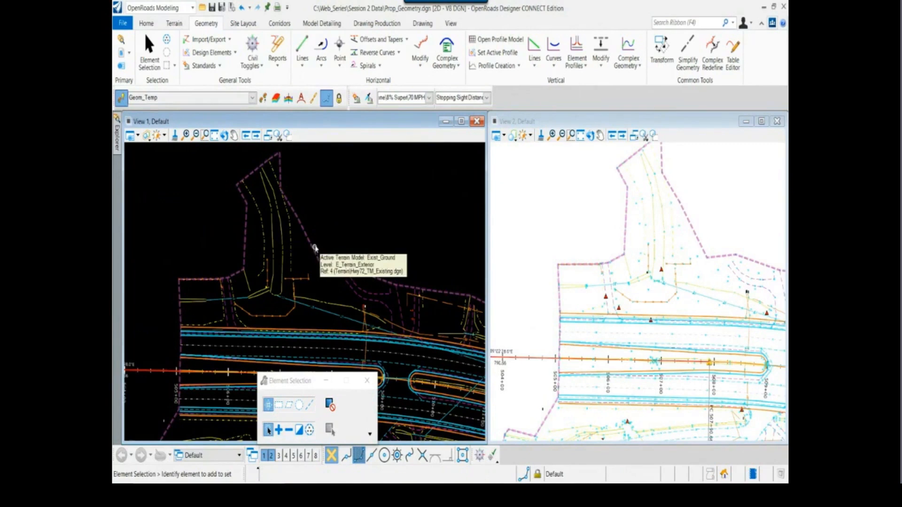
{"action": "left_click", "coordinate": [498, 136]}
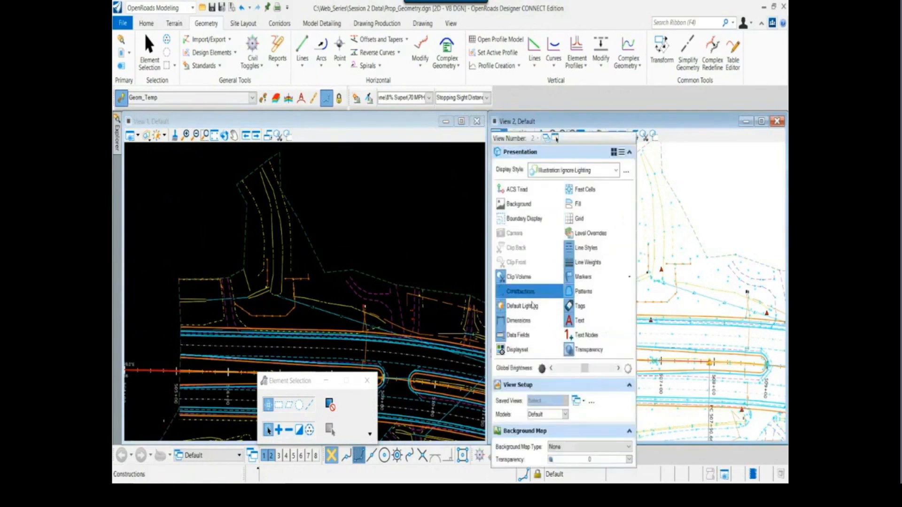
{"action": "left_click", "coordinate": [566, 415]}
{"action": "left_click", "coordinate": [552, 440]}
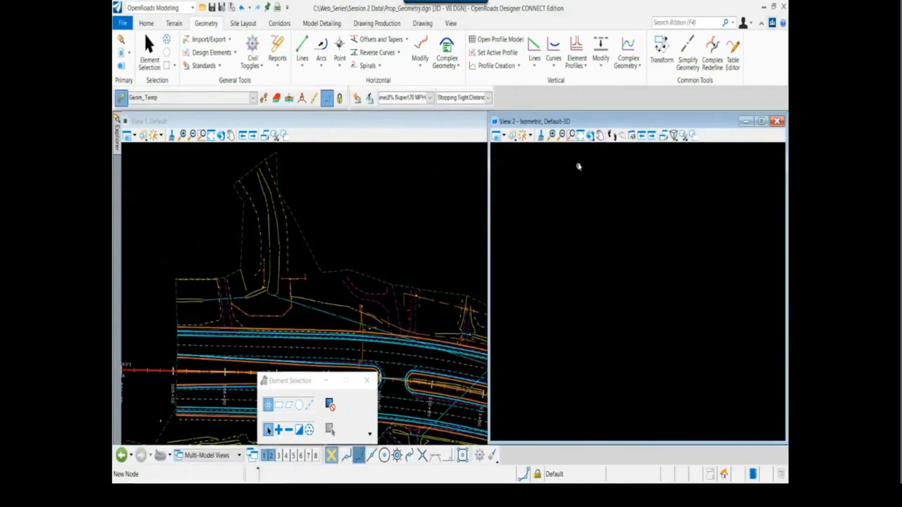
{"action": "left_click", "coordinate": [581, 136]}
{"action": "scroll", "coordinate": [586, 337], "scroll_direction": "up", "scroll_amount": 8}
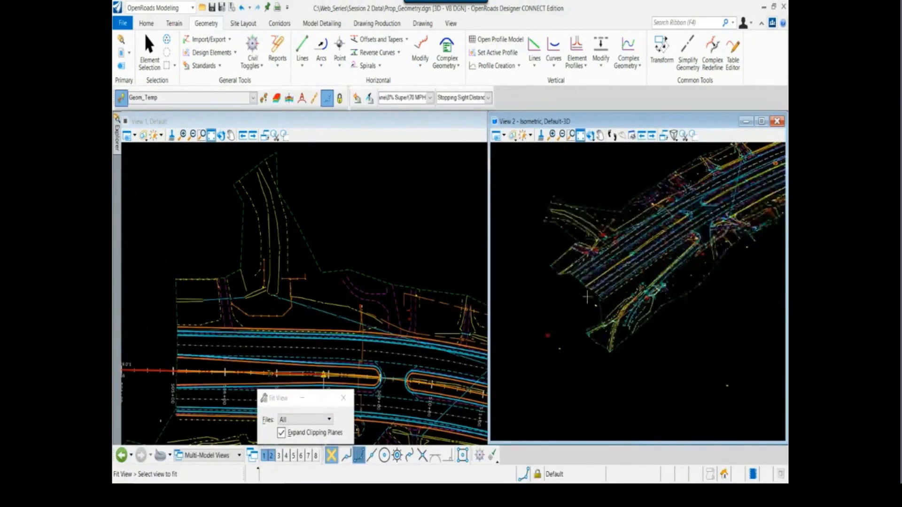
Examine the existing roadway linework and terrain boundary in the isometric 3D view alongside the plan view
{"action": "middle_click_drag", "start_coordinate": [560, 288], "coordinate": [573, 335]}
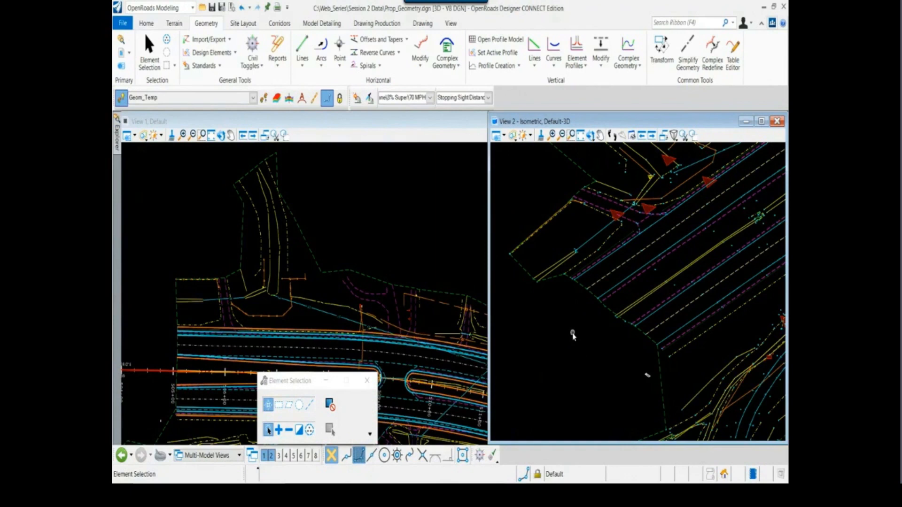
{"action": "scroll", "coordinate": [564, 312], "scroll_direction": "down", "scroll_amount": 1}
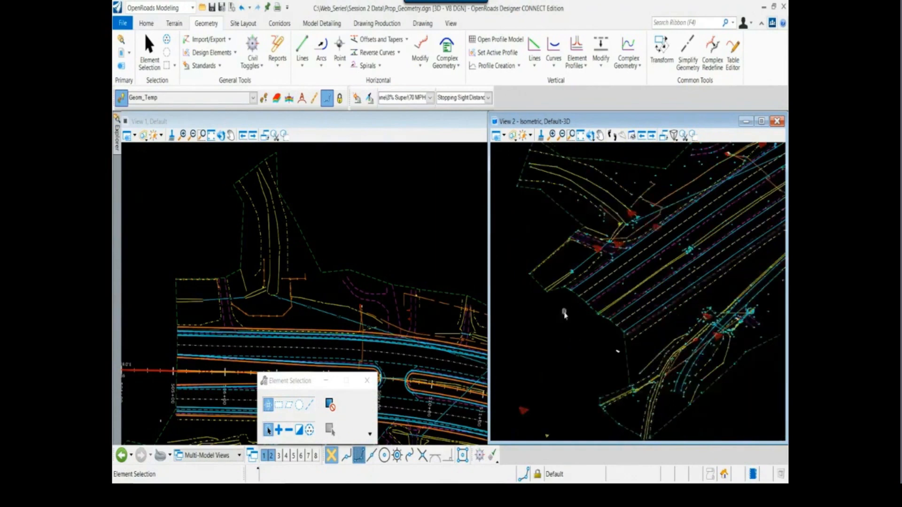
{"action": "scroll", "coordinate": [575, 300], "scroll_direction": "up", "scroll_amount": 1}
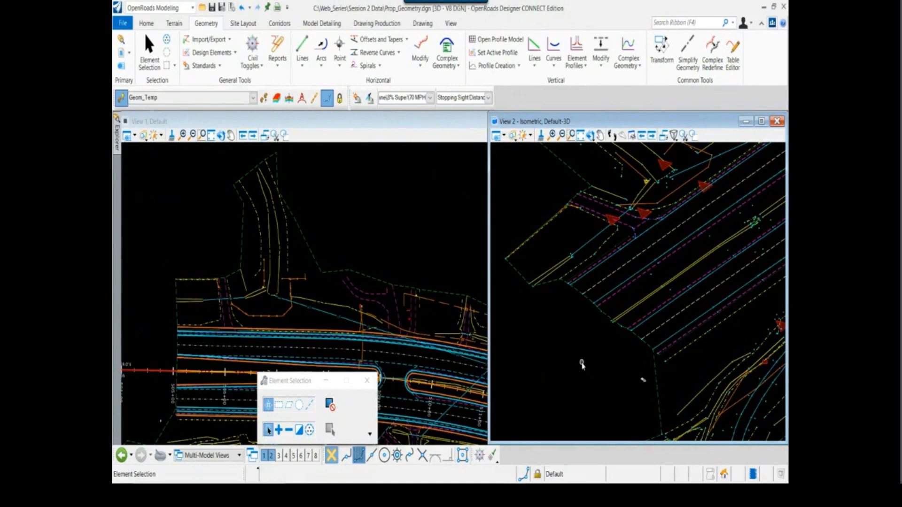
{"action": "left_click_drag", "start_coordinate": [292, 385], "coordinate": [397, 168]}
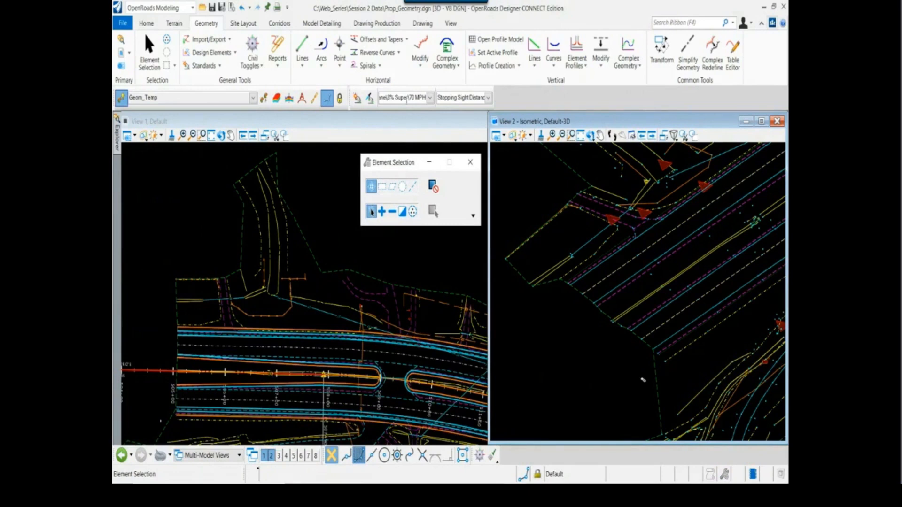
{"action": "left_click_drag", "start_coordinate": [397, 167], "coordinate": [390, 161]}
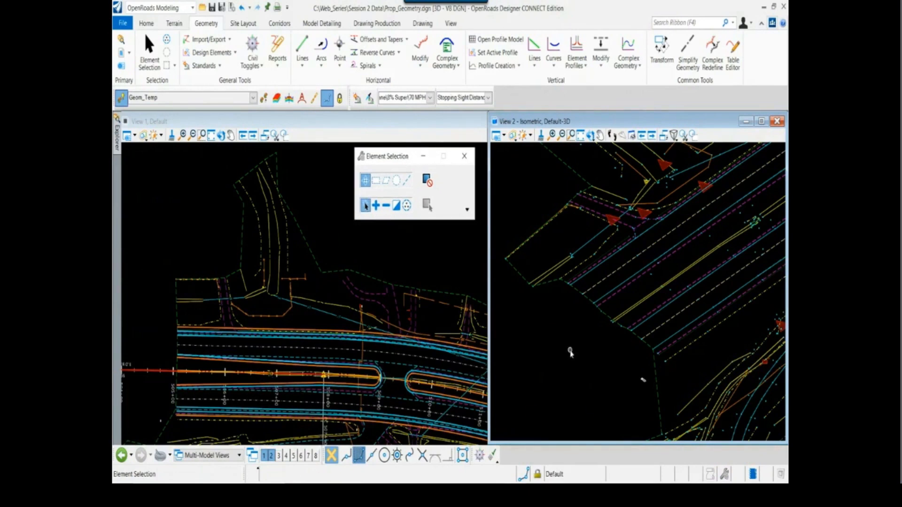
{"action": "scroll", "coordinate": [570, 352], "scroll_direction": "down", "scroll_amount": 2}
{"action": "scroll", "coordinate": [570, 351], "scroll_direction": "up", "scroll_amount": 1}
{"action": "scroll", "coordinate": [189, 346], "scroll_direction": "down", "scroll_amount": 1}
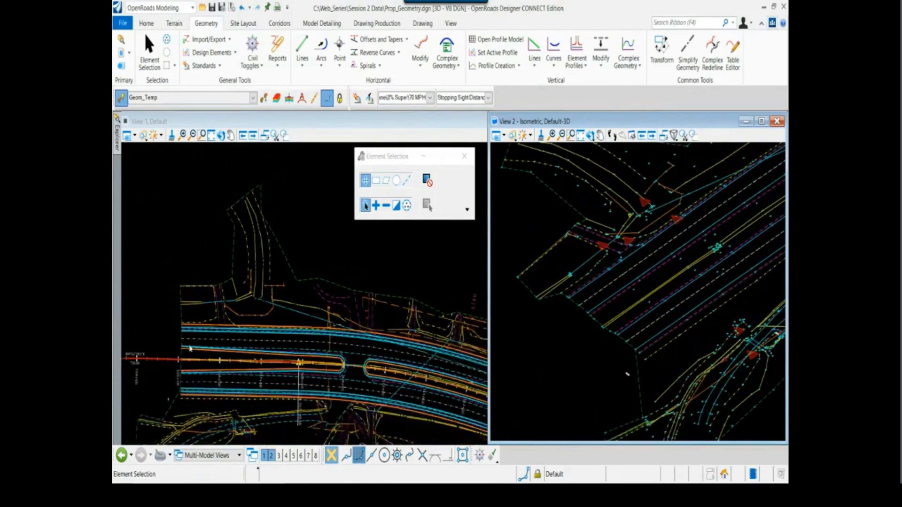
Open the profile model of the Hwy 72 centerline in a new View 4 below the plan and 3D views
{"action": "middle_click_drag", "start_coordinate": [166, 341], "coordinate": [198, 286]}
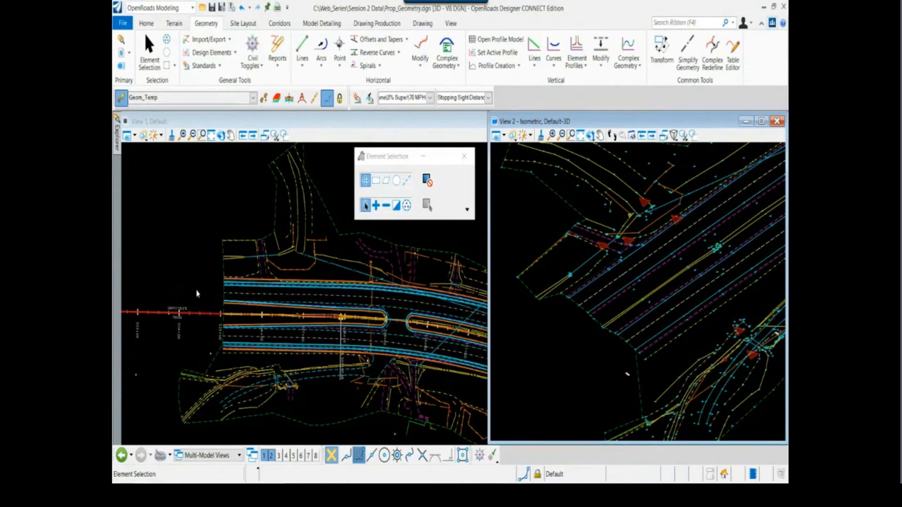
{"action": "scroll", "coordinate": [199, 287], "scroll_direction": "up", "scroll_amount": 2}
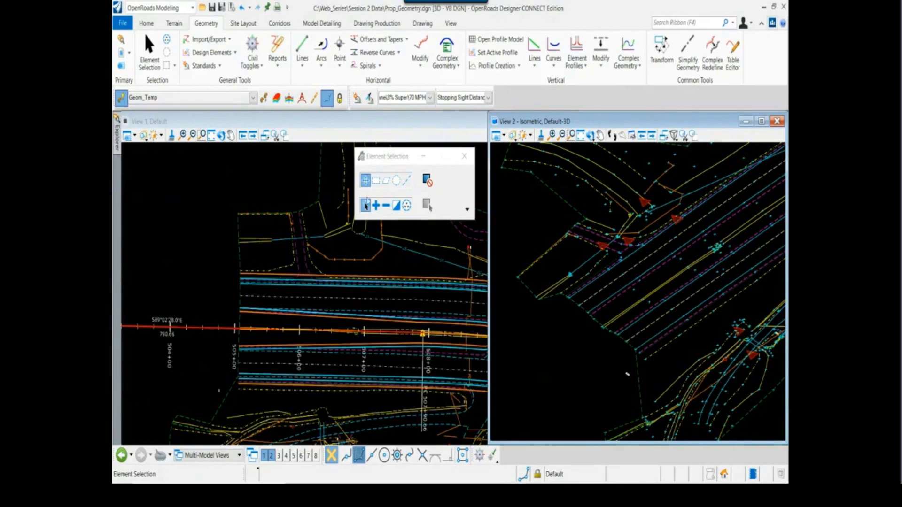
{"action": "mouse_move", "coordinate": [383, 160]}
{"action": "left_mouse_down"}
{"action": "mouse_move", "coordinate": [380, 173]}
{"action": "mouse_move", "coordinate": [373, 161]}
{"action": "left_mouse_up"}
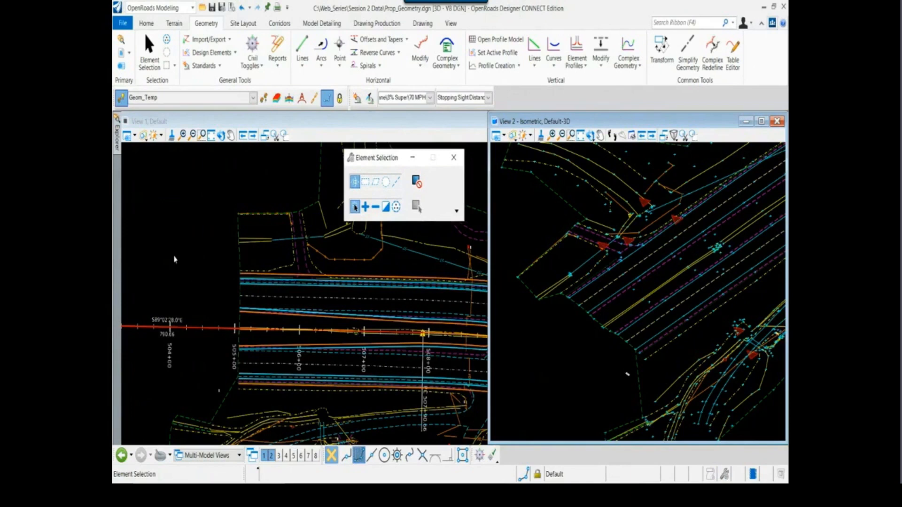
{"action": "left_click", "coordinate": [210, 329]}
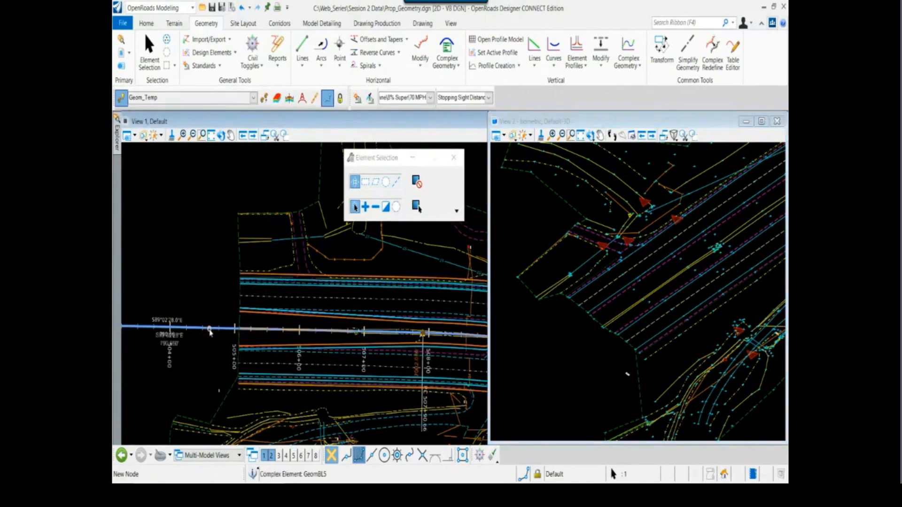
{"action": "mouse_move", "coordinate": [209, 329]}
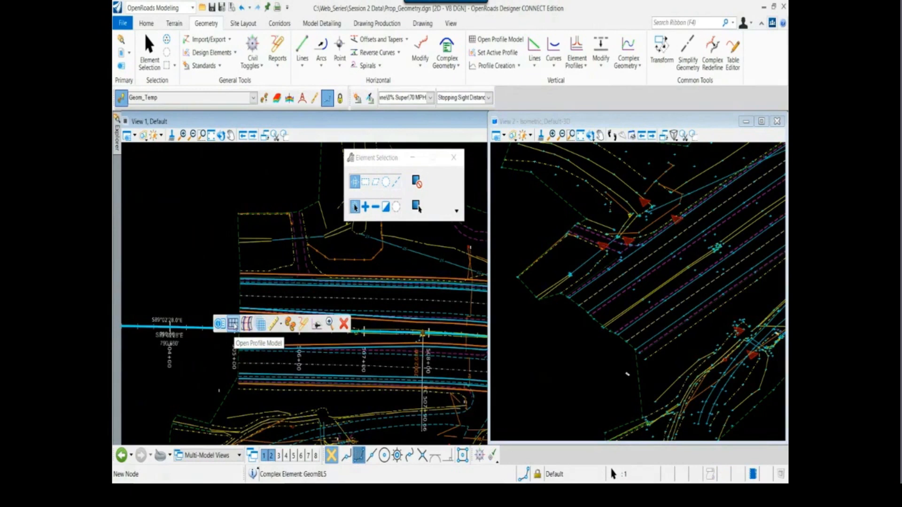
{"action": "left_click", "coordinate": [233, 324]}
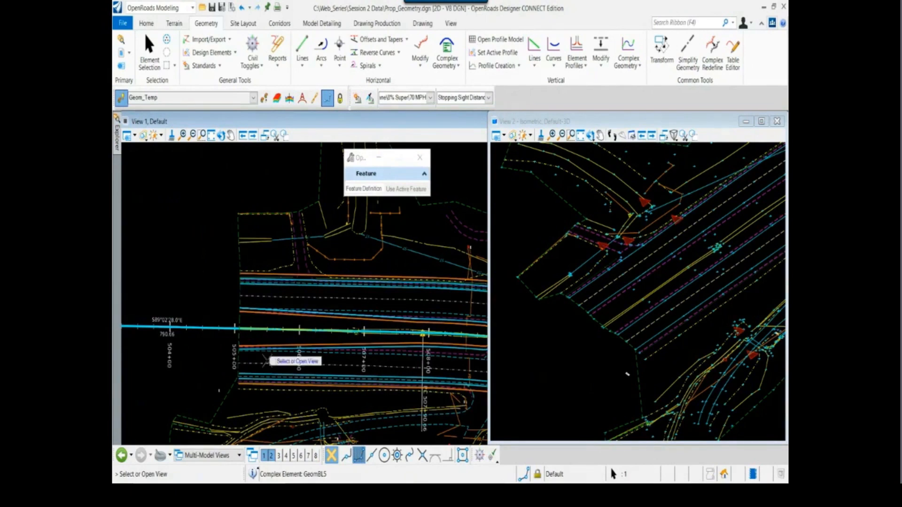
{"action": "left_click", "coordinate": [285, 455]}
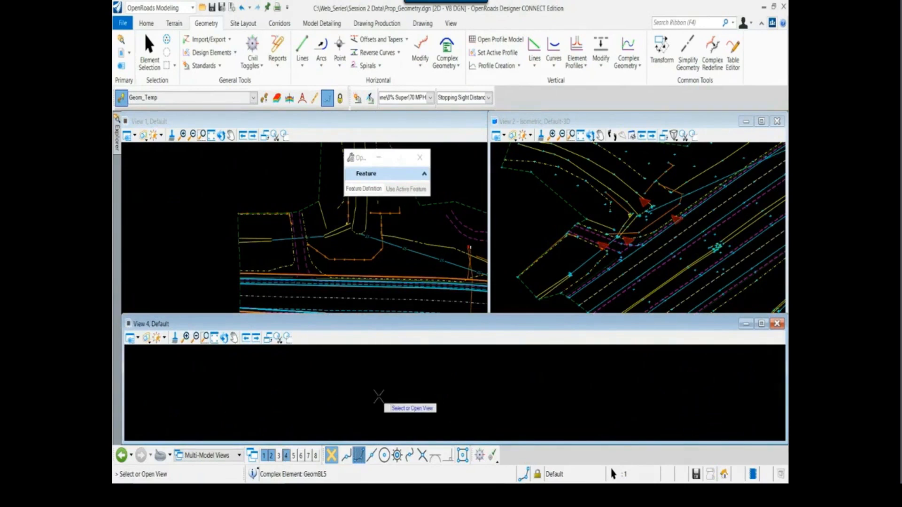
{"action": "left_click", "coordinate": [378, 397]}
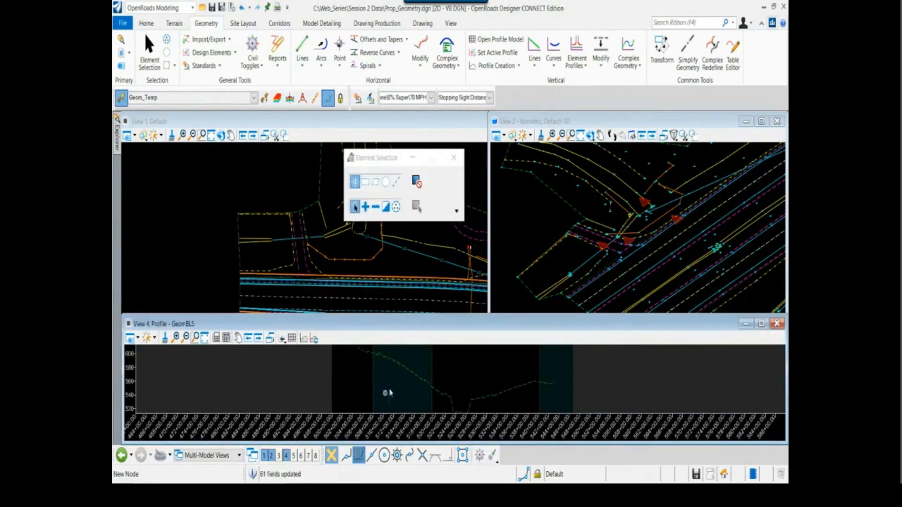
Examine the existing ground profile along the centerline together with the plan view, leaving the centerline unselected
{"action": "scroll", "coordinate": [408, 374], "scroll_direction": "up", "scroll_amount": 2}
{"action": "middle_click_drag", "start_coordinate": [422, 365], "coordinate": [362, 373]}
{"action": "scroll", "coordinate": [382, 370], "scroll_direction": "down", "scroll_amount": 2}
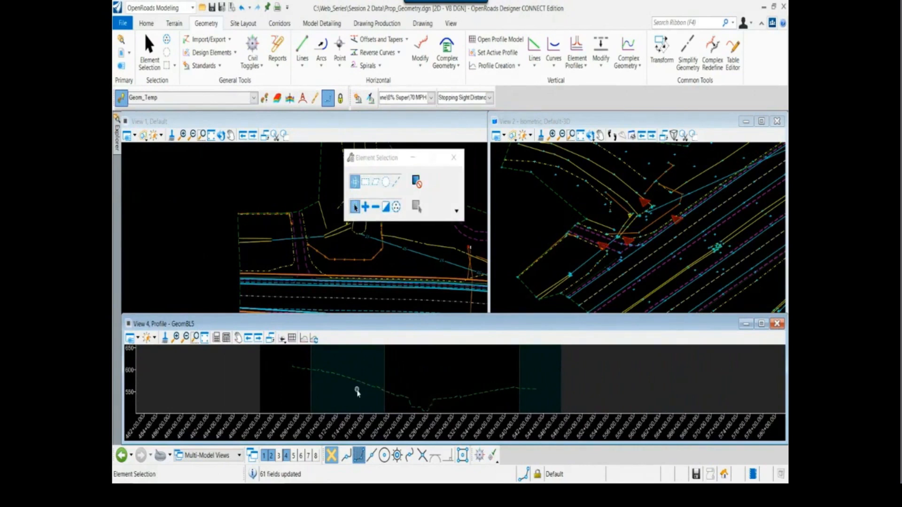
{"action": "scroll", "coordinate": [357, 392], "scroll_direction": "up", "scroll_amount": 2}
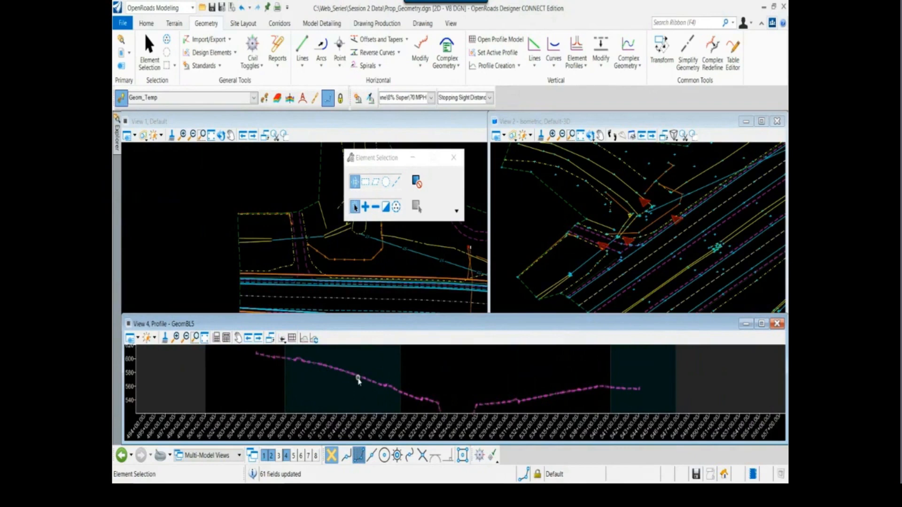
{"action": "mouse_move", "coordinate": [359, 380]}
{"action": "scroll", "coordinate": [358, 378], "scroll_direction": "down", "scroll_amount": 1}
{"action": "scroll", "coordinate": [208, 272], "scroll_direction": "down", "scroll_amount": 1}
{"action": "middle_click_drag", "start_coordinate": [208, 271], "coordinate": [216, 219]}
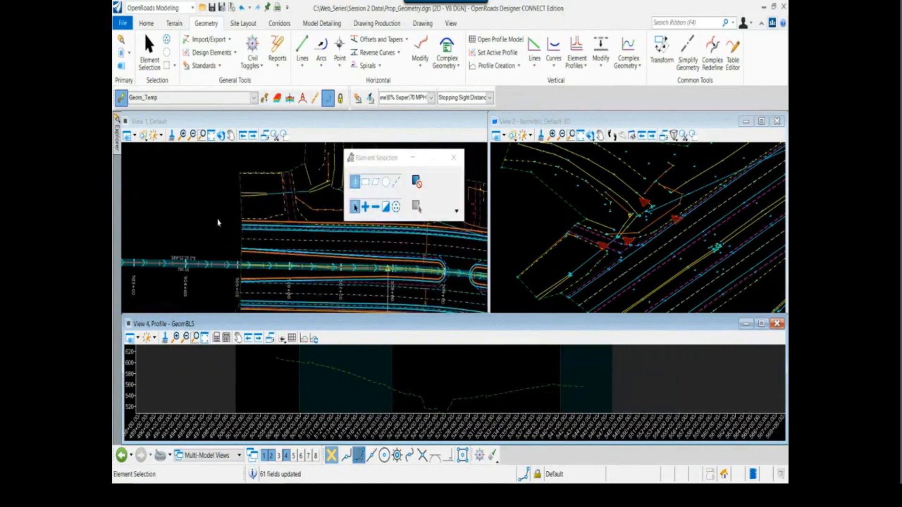
{"action": "left_click", "coordinate": [218, 223]}
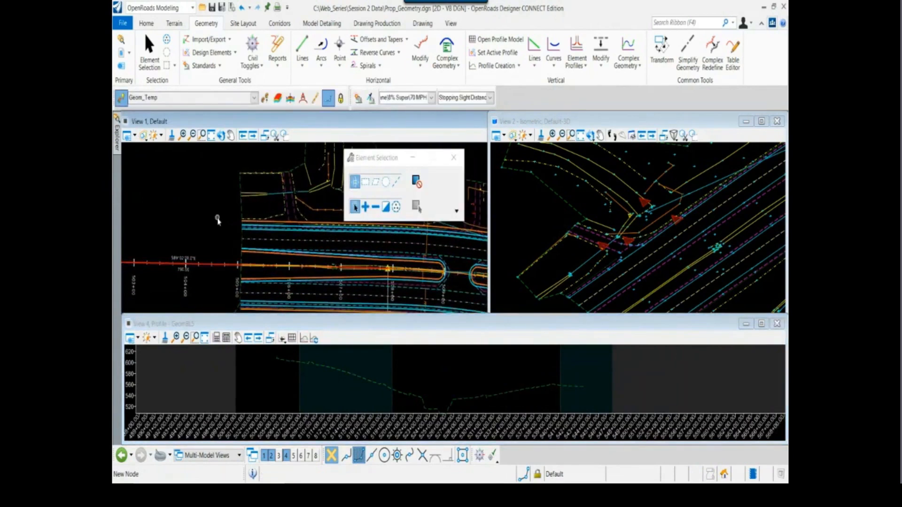
{"action": "scroll", "coordinate": [251, 237], "scroll_direction": "down", "scroll_amount": 1}
{"action": "middle_click_drag", "start_coordinate": [244, 236], "coordinate": [217, 219]}
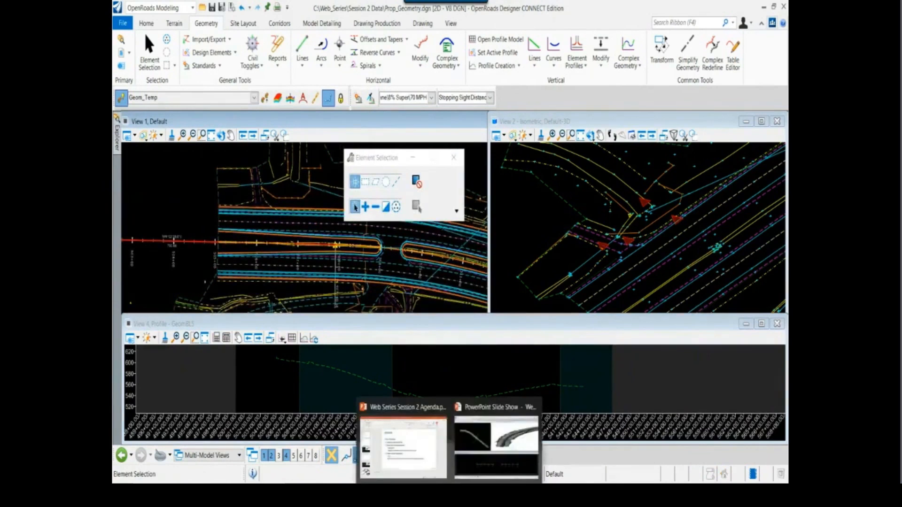
Switch to the PowerPoint slide show and scrub its video to review the Hwy 72 corridor cross sections at successive stations
{"action": "left_click", "coordinate": [475, 437]}
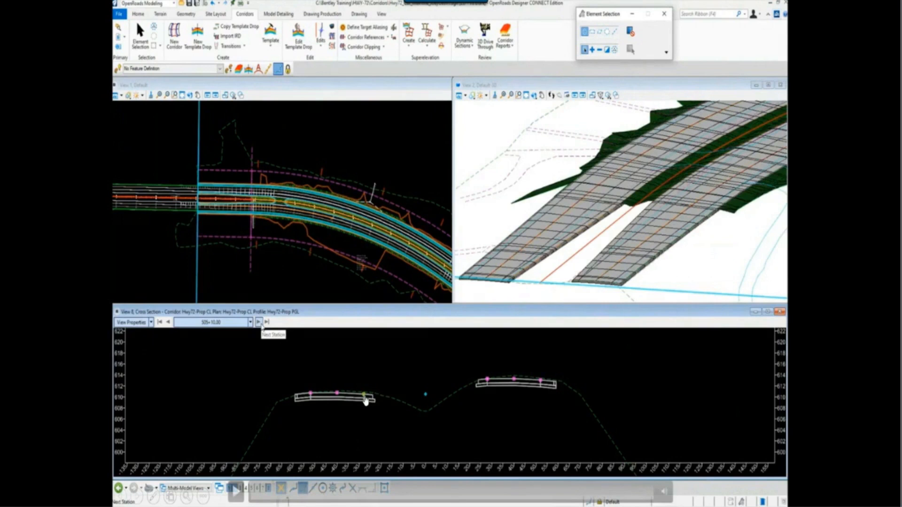
{"action": "left_click", "coordinate": [320, 493]}
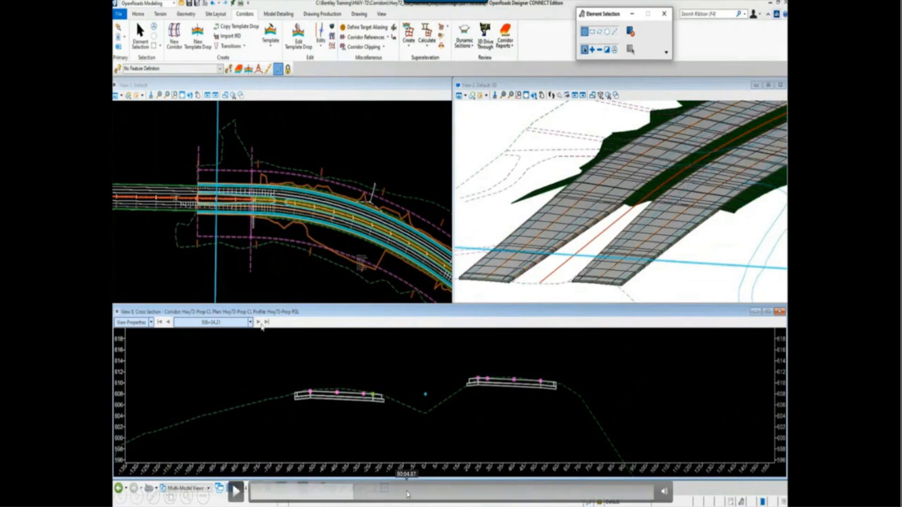
{"action": "left_click", "coordinate": [408, 495]}
{"action": "left_click", "coordinate": [407, 494]}
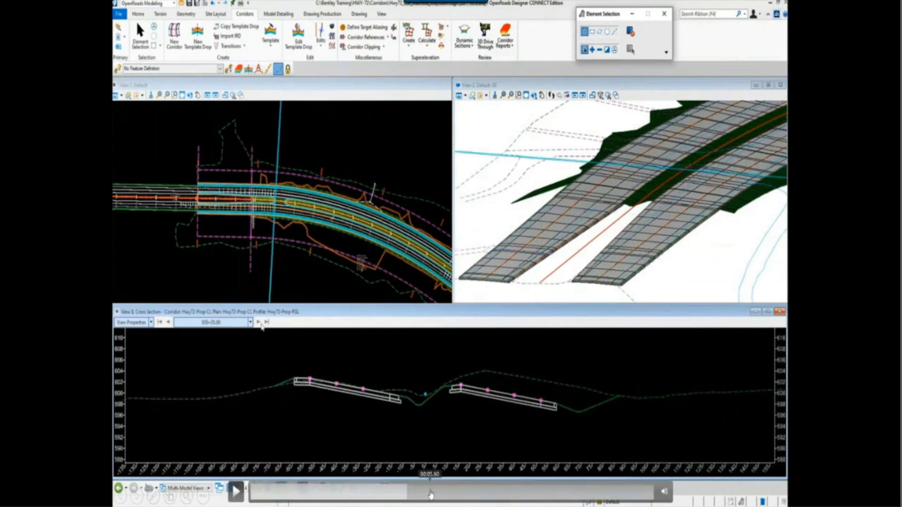
{"action": "left_click", "coordinate": [430, 493]}
{"action": "left_click", "coordinate": [471, 493]}
{"action": "left_click", "coordinate": [502, 494]}
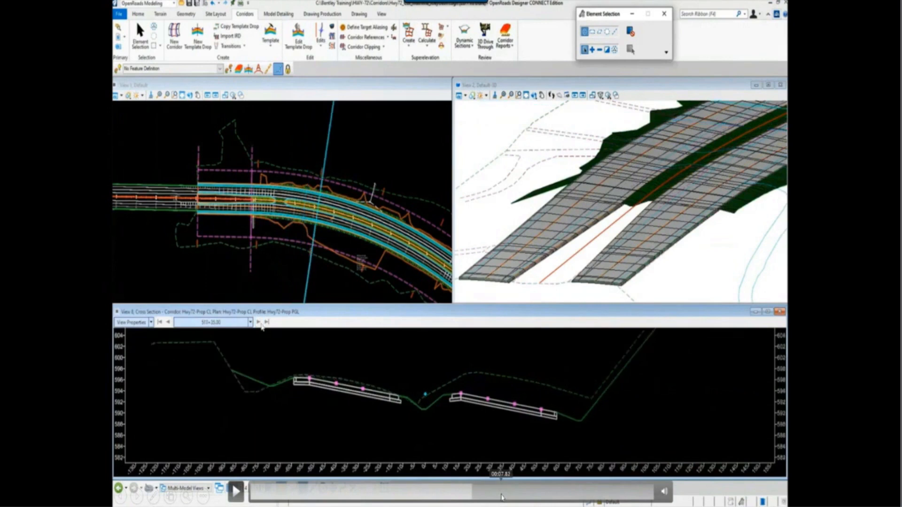
{"action": "left_click", "coordinate": [529, 495]}
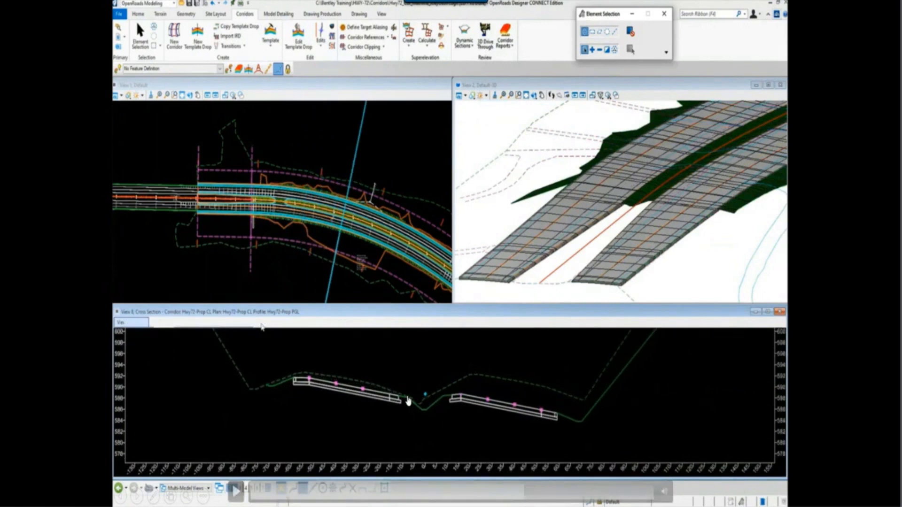
Switch back to OpenRoads Designer and move the Element Selection dialog off the plan view, showing the centerline's start
{"action": "key", "text": "alt+Tab"}
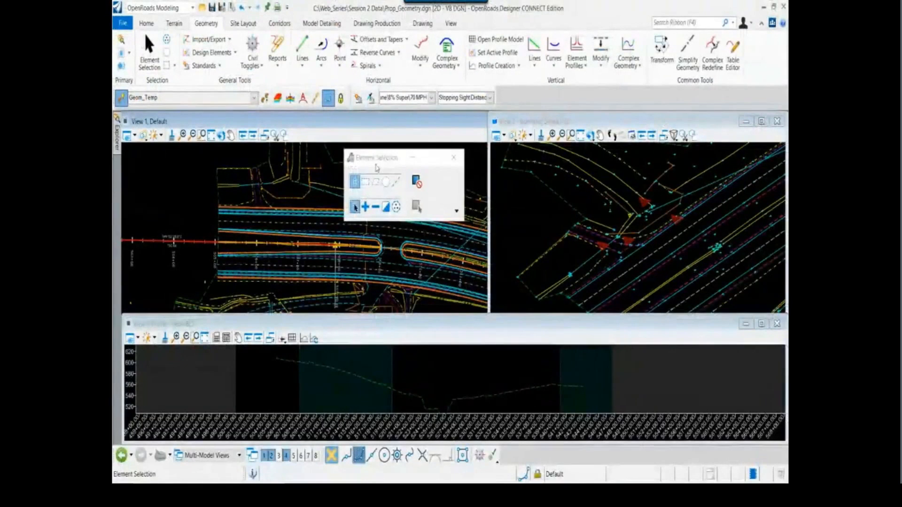
{"action": "left_click_drag", "start_coordinate": [377, 159], "coordinate": [404, 138]}
{"action": "scroll", "coordinate": [212, 233], "scroll_direction": "up", "scroll_amount": 3}
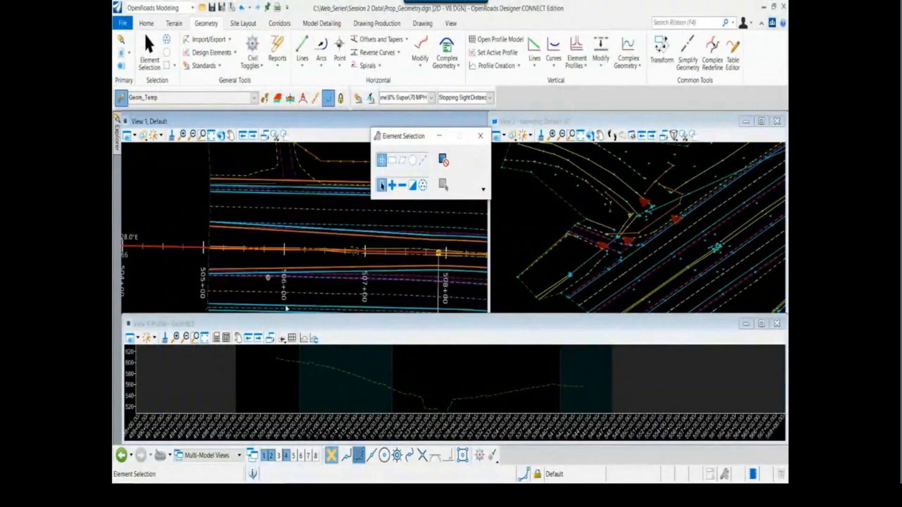
{"action": "middle_click_drag", "start_coordinate": [319, 373], "coordinate": [282, 393]}
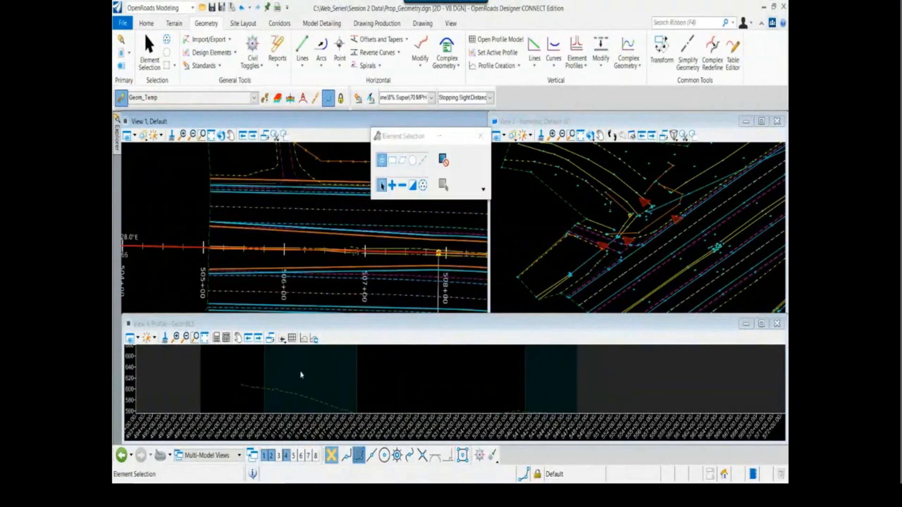
{"action": "left_click_drag", "start_coordinate": [407, 135], "coordinate": [543, 189]}
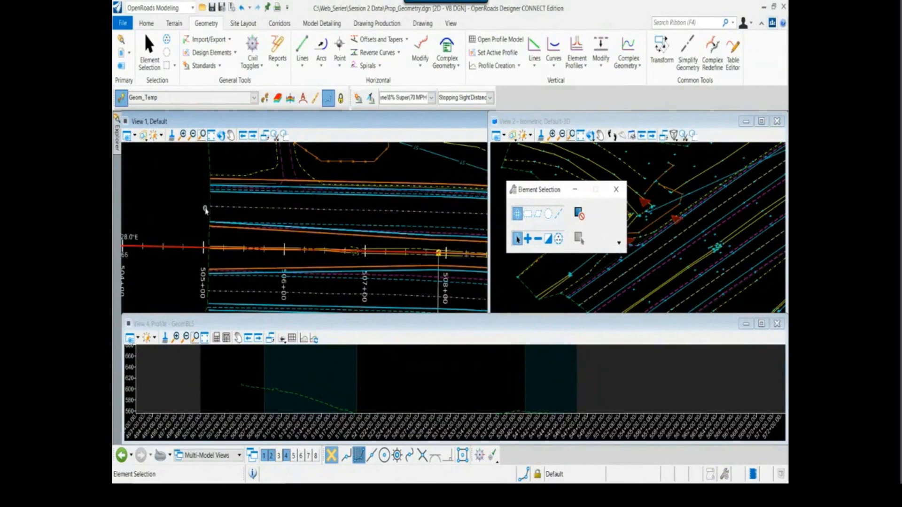
{"action": "scroll", "coordinate": [198, 208], "scroll_direction": "down", "scroll_amount": 1}
{"action": "middle_click_drag", "start_coordinate": [198, 207], "coordinate": [207, 233]}
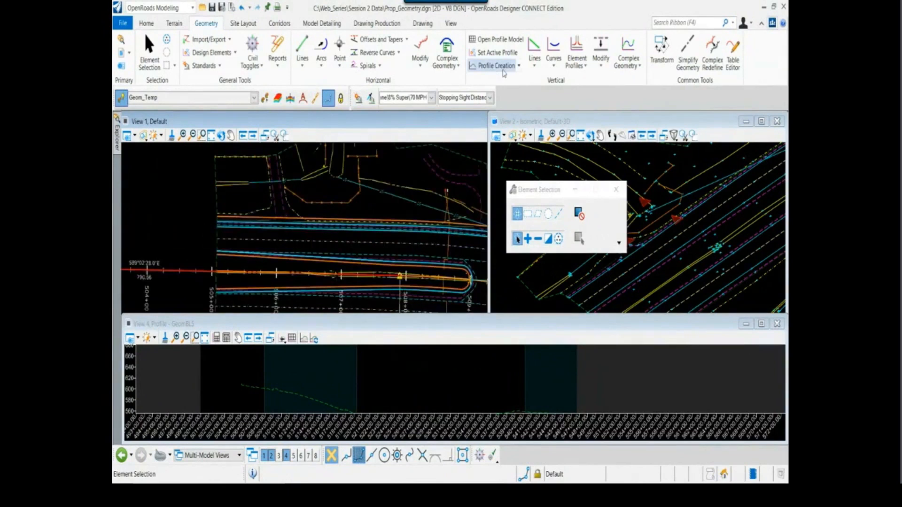
Try to create a dynamic cross section on the centerline with -150 and 150 offsets, station 505+00 and a 10 interval
{"action": "left_click", "coordinate": [278, 24]}
{"action": "left_click", "coordinate": [561, 49]}
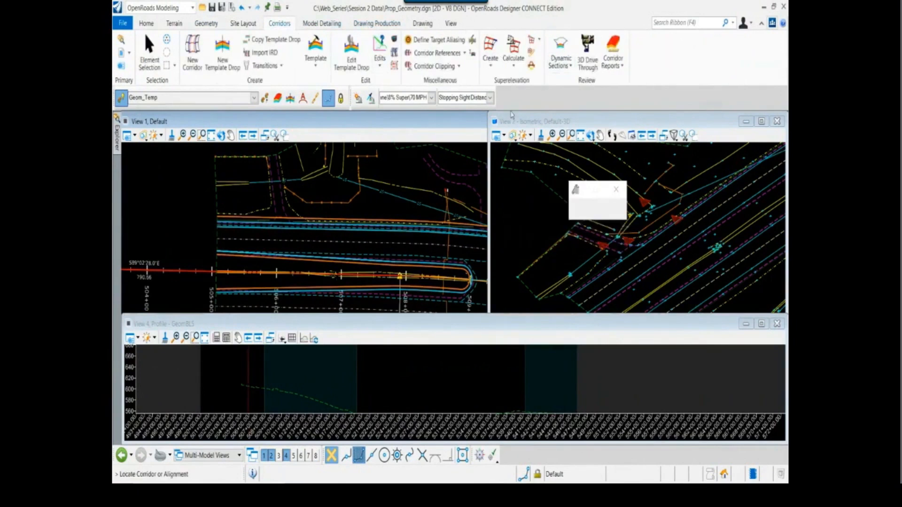
{"action": "left_click", "coordinate": [185, 272]}
{"action": "left_click", "coordinate": [186, 228]}
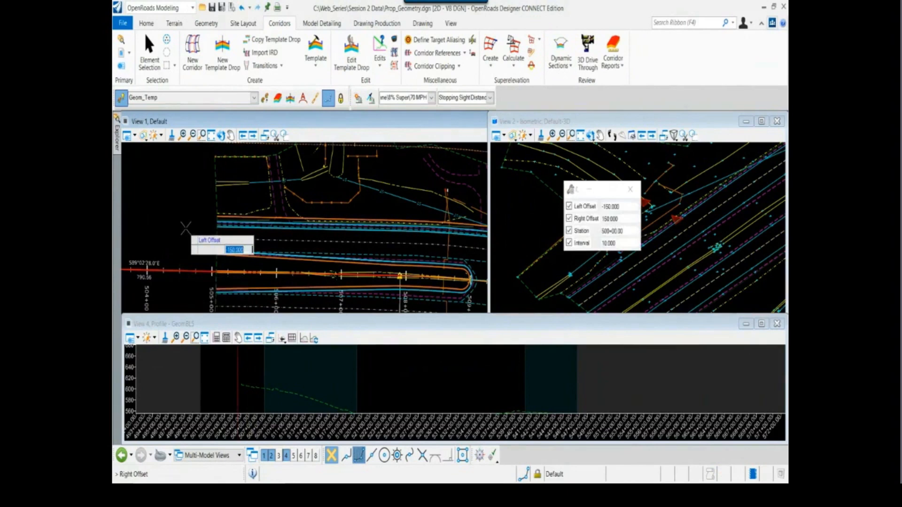
{"action": "left_click", "coordinate": [186, 229]}
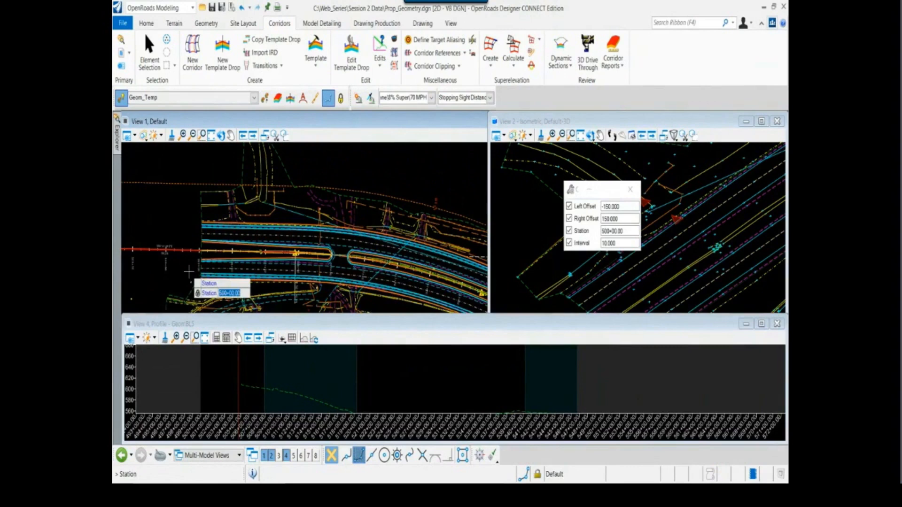
{"action": "type", "text": "505"}
{"action": "type", "text": "0"}
{"action": "left_click", "coordinate": [186, 272]}
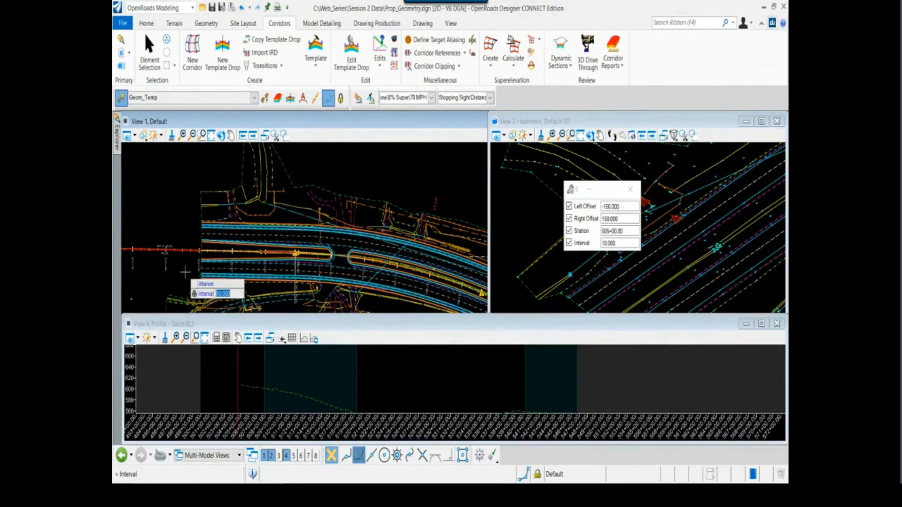
{"action": "left_click", "coordinate": [275, 405]}
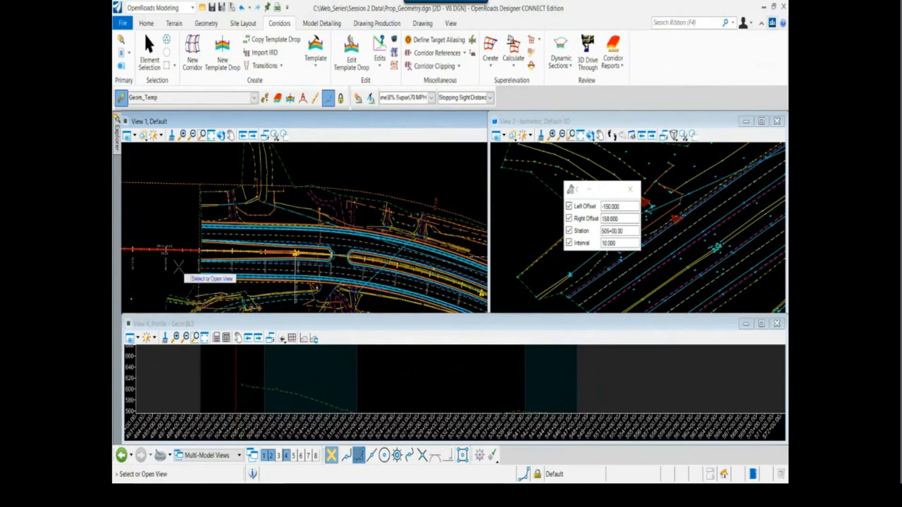
Open an empty View 5 for the cross section, keep profile View 4 displayed, and place View 5 clear of the centerline's start
{"action": "left_click", "coordinate": [747, 326]}
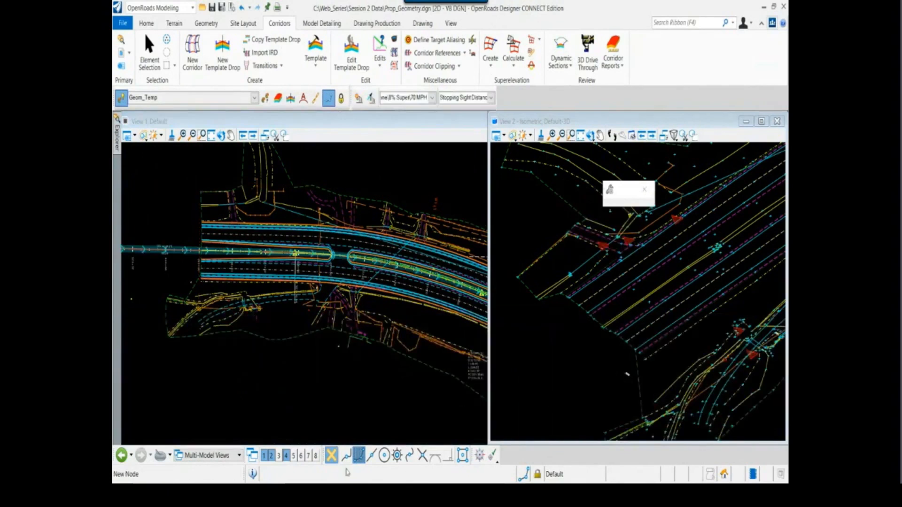
{"action": "left_click", "coordinate": [287, 457]}
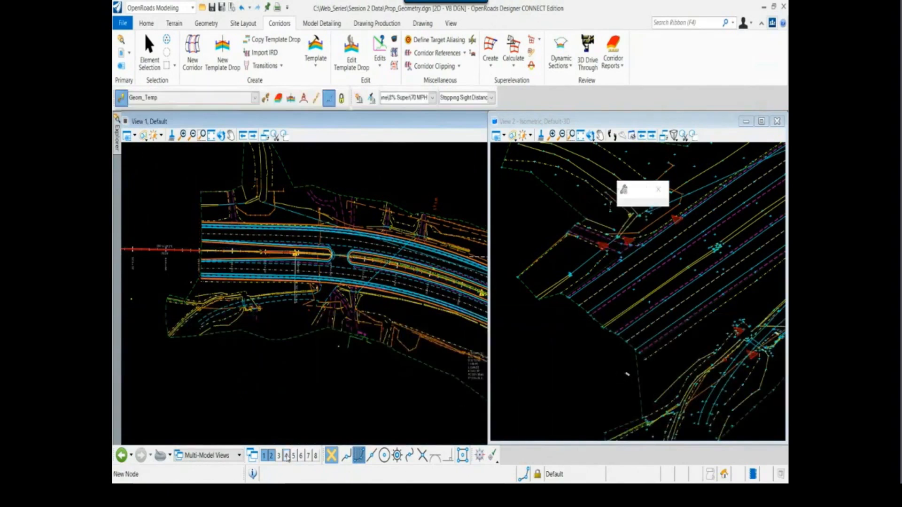
{"action": "left_click", "coordinate": [287, 456]}
{"action": "left_click", "coordinate": [293, 456]}
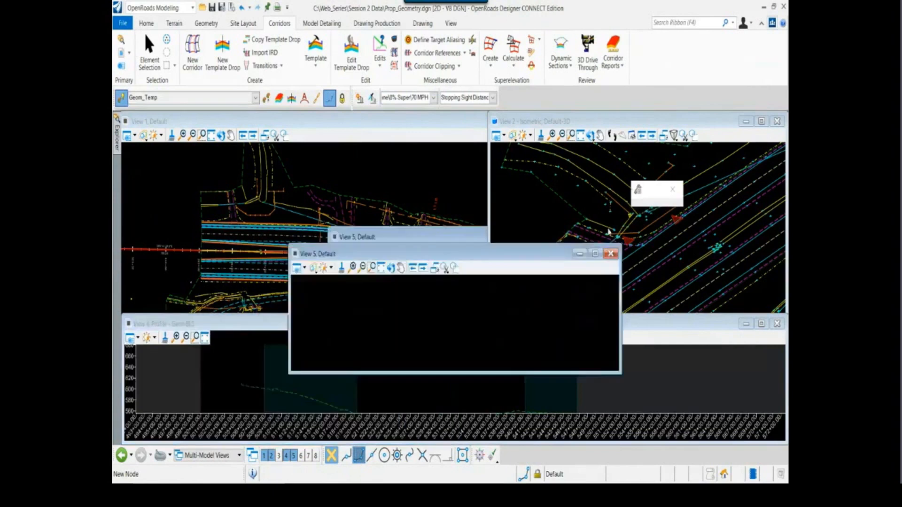
{"action": "left_click_drag", "start_coordinate": [608, 232], "coordinate": [689, 191]}
Start a dynamic cross section on the Hwy 72 centerline with a left offset of -150 and a right offset of 150
{"action": "scroll", "coordinate": [161, 254], "scroll_direction": "up", "scroll_amount": 3}
{"action": "left_click", "coordinate": [191, 245]}
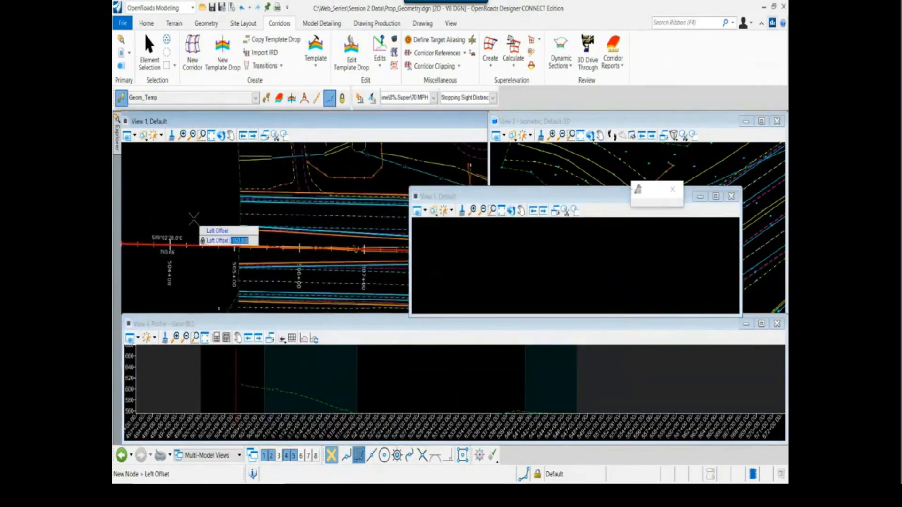
{"action": "scroll", "coordinate": [194, 209], "scroll_direction": "down", "scroll_amount": 2}
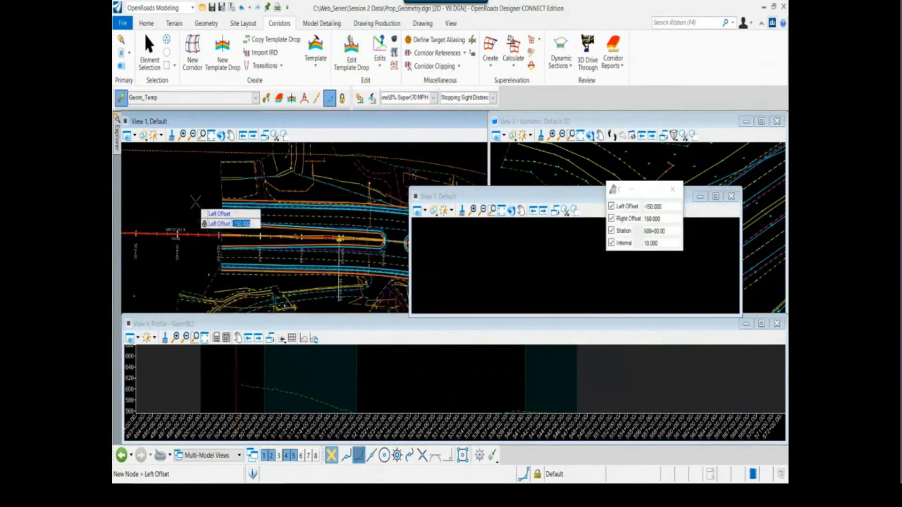
{"action": "left_click", "coordinate": [179, 298]}
{"action": "left_click", "coordinate": [174, 300]}
{"action": "scroll", "coordinate": [175, 293], "scroll_direction": "down", "scroll_amount": 1}
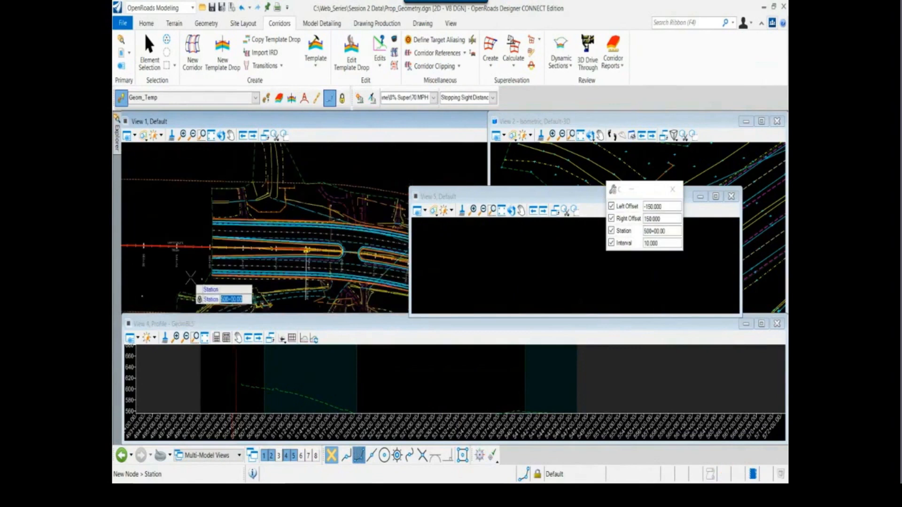
Set the cross section's station to 505+00 and its interval to 10, and display it in View 5
{"action": "type", "text": "50500"}
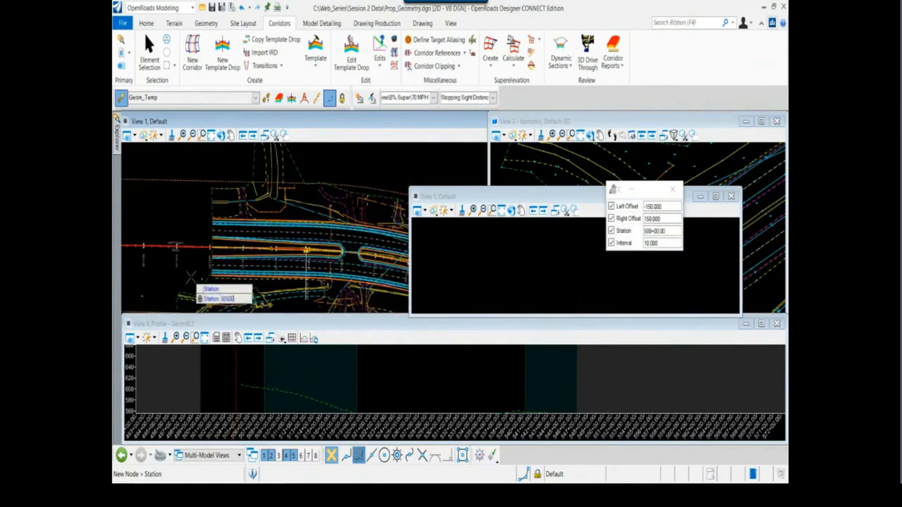
{"action": "key", "text": "Return"}
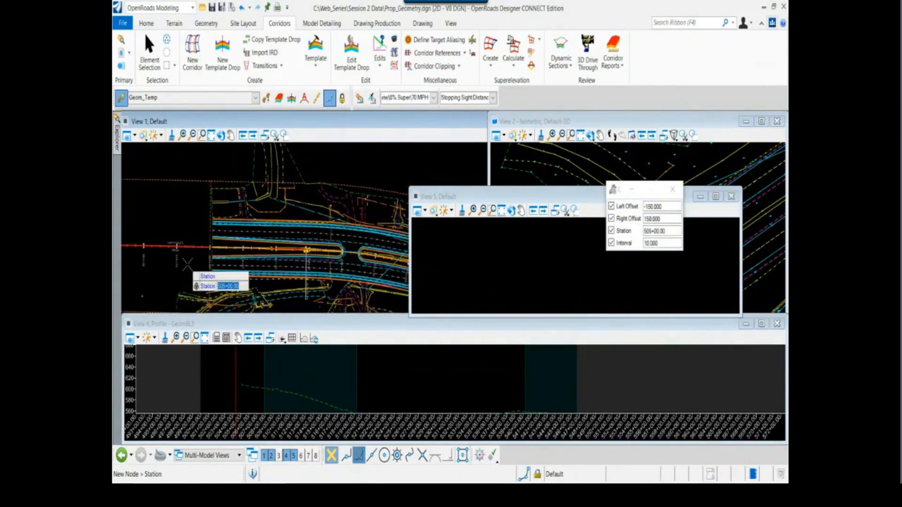
{"action": "left_click", "coordinate": [187, 265]}
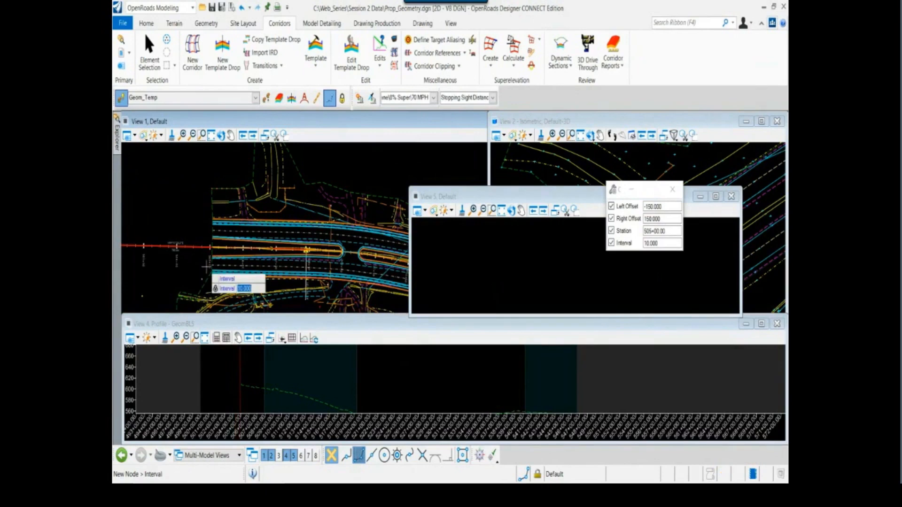
{"action": "scroll", "coordinate": [207, 267], "scroll_direction": "down", "scroll_amount": 2}
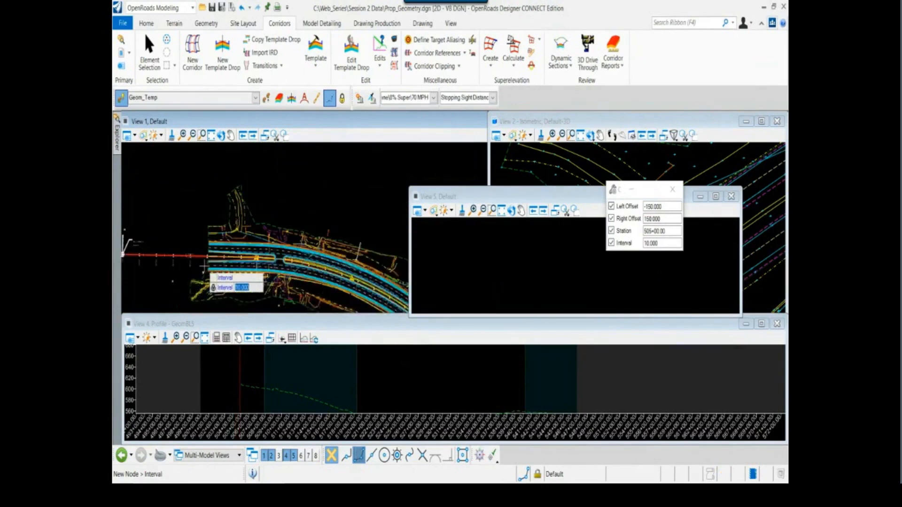
{"action": "left_click", "coordinate": [204, 267]}
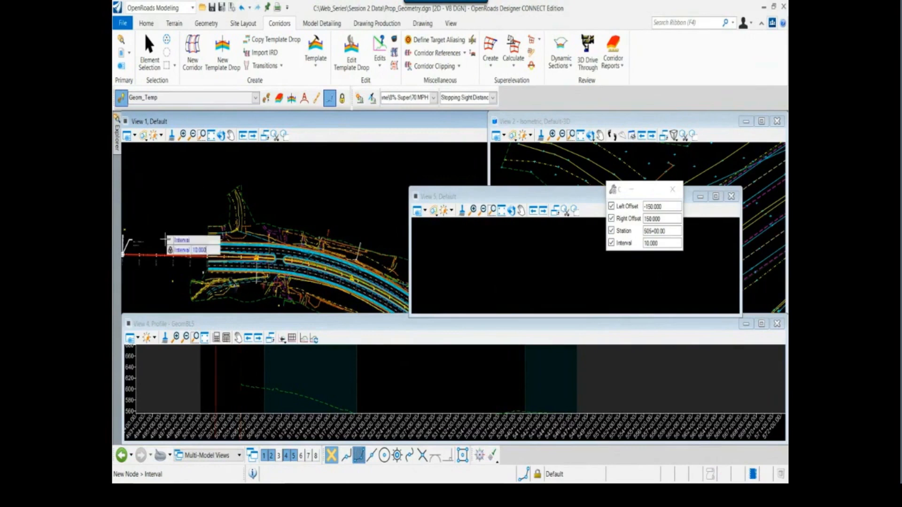
{"action": "key", "text": "Return"}
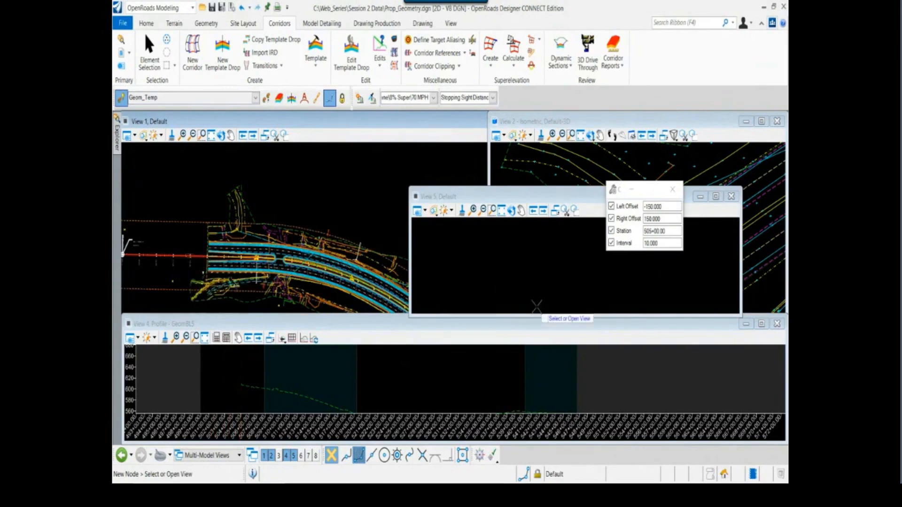
{"action": "left_click", "coordinate": [523, 287]}
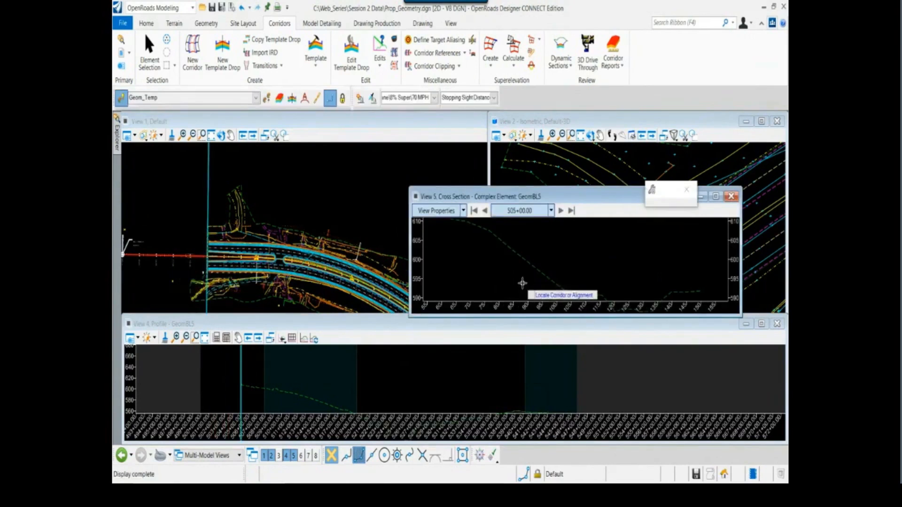
Advance the cross section to station 505+40, move View 5 lower to uncover the 3D view, and end the cross-section command
{"action": "left_click", "coordinate": [560, 211]}
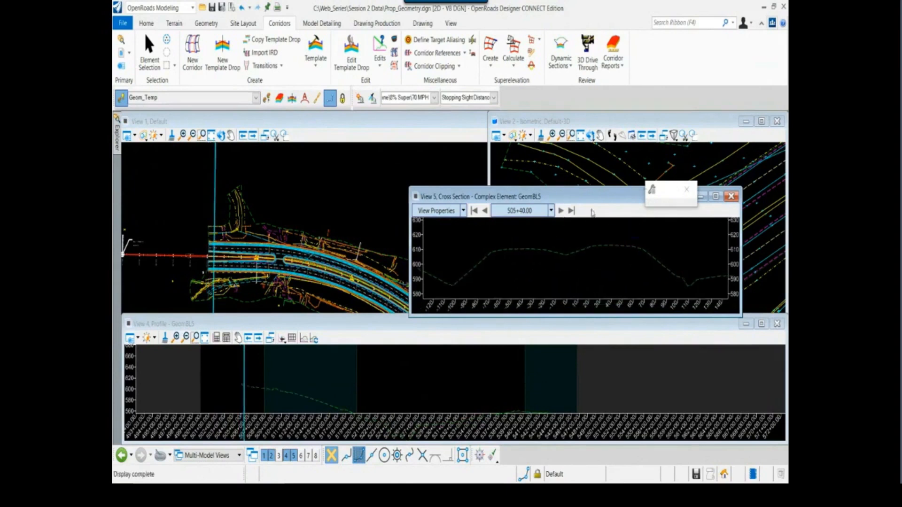
{"action": "left_click_drag", "start_coordinate": [582, 196], "coordinate": [606, 289]}
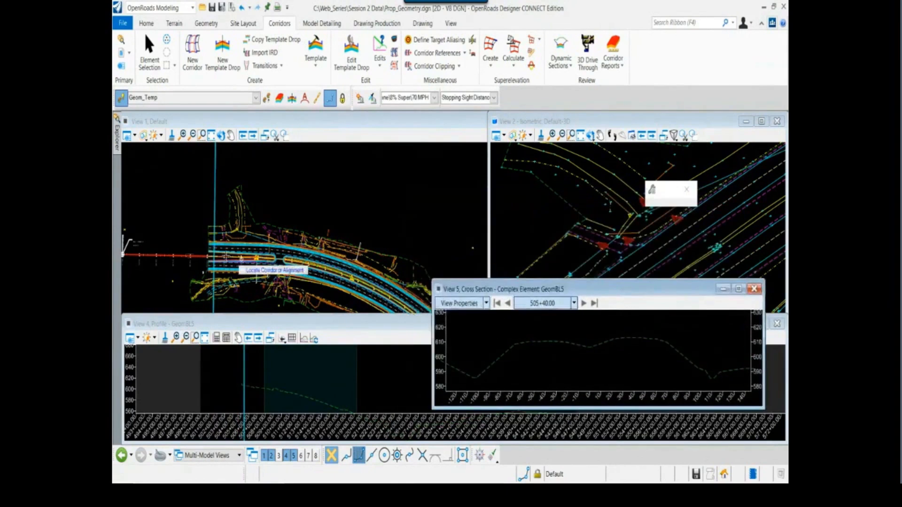
{"action": "scroll", "coordinate": [227, 257], "scroll_direction": "up", "scroll_amount": 2}
{"action": "key", "text": "Escape"}
{"action": "scroll", "coordinate": [590, 357], "scroll_direction": "down", "scroll_amount": 3}
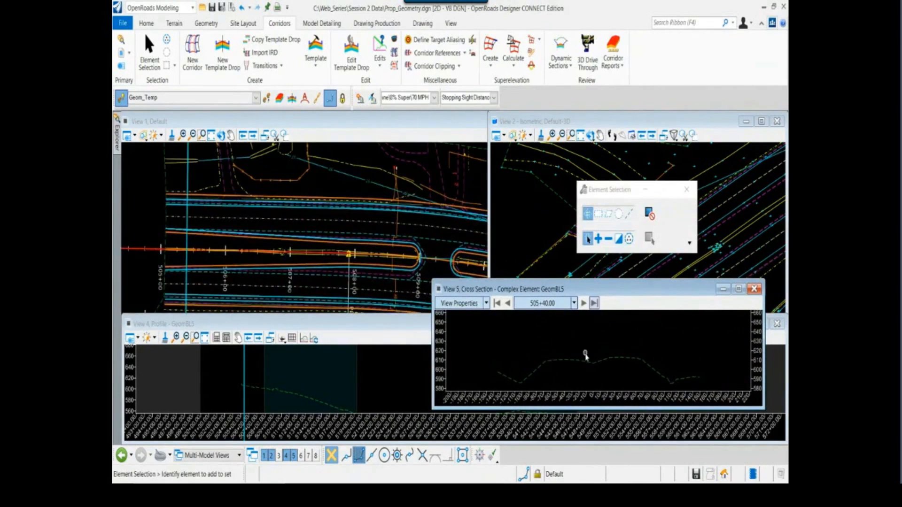
Advance the cross section to station 506+20 and examine the existing ground line there against the plan view
{"action": "scroll", "coordinate": [590, 338], "scroll_direction": "up", "scroll_amount": 3}
{"action": "left_click", "coordinate": [583, 305]}
{"action": "left_click", "coordinate": [584, 306]}
{"action": "left_click", "coordinate": [584, 306]}
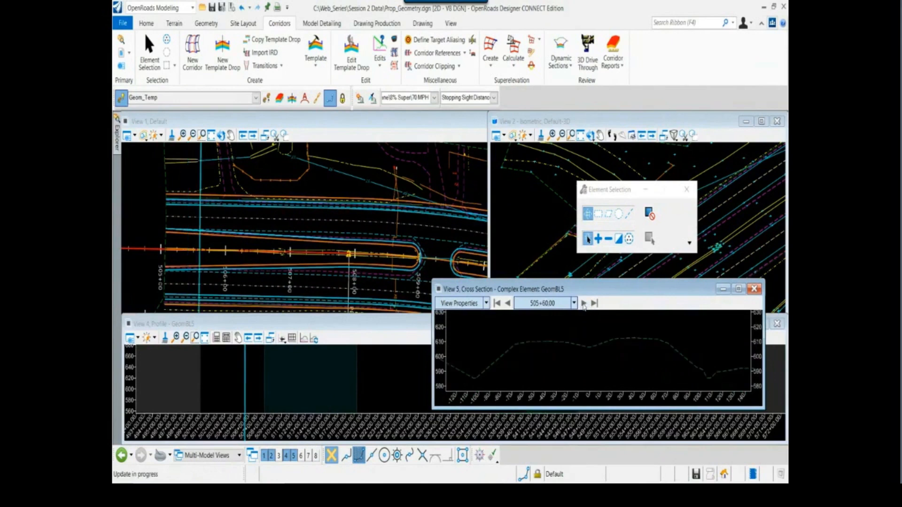
{"action": "left_click", "coordinate": [583, 305]}
{"action": "left_click", "coordinate": [583, 306]}
{"action": "left_click", "coordinate": [583, 305]}
{"action": "left_click", "coordinate": [583, 305]}
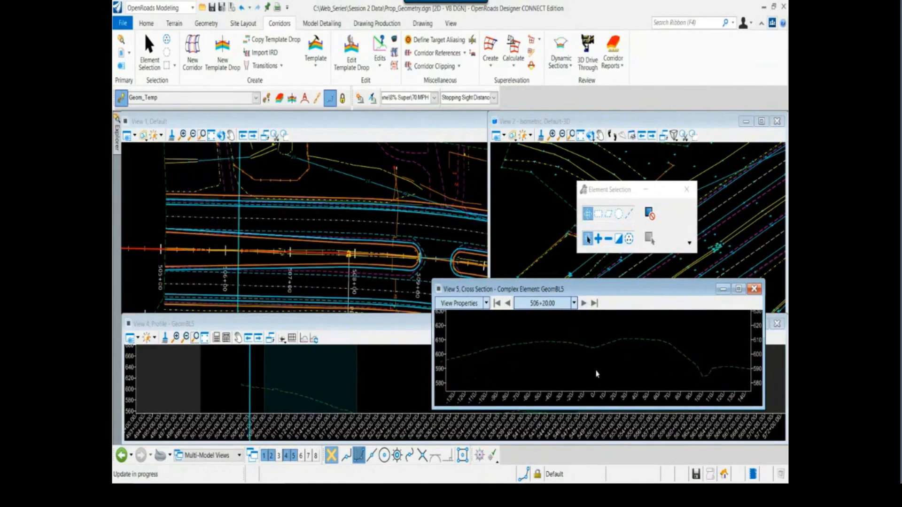
{"action": "scroll", "coordinate": [596, 358], "scroll_direction": "down", "scroll_amount": 2}
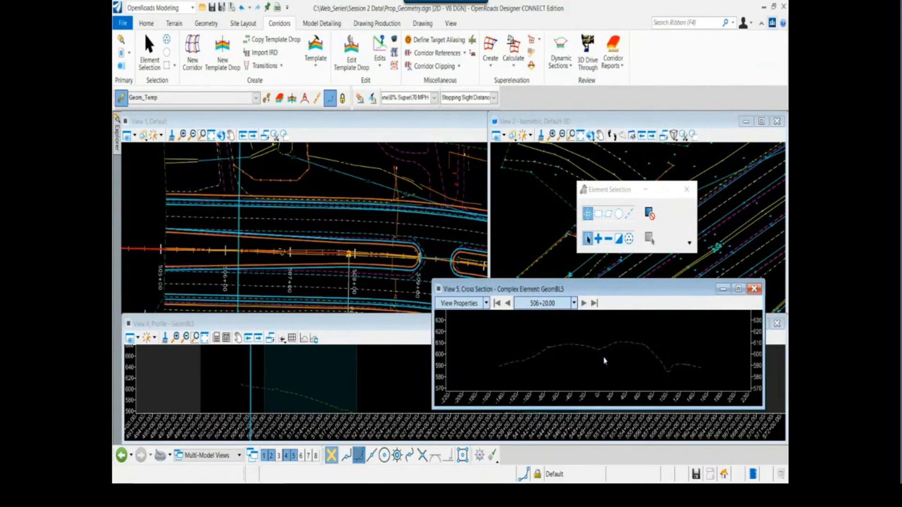
{"action": "scroll", "coordinate": [604, 347], "scroll_direction": "down", "scroll_amount": 3}
{"action": "scroll", "coordinate": [603, 347], "scroll_direction": "up", "scroll_amount": 2}
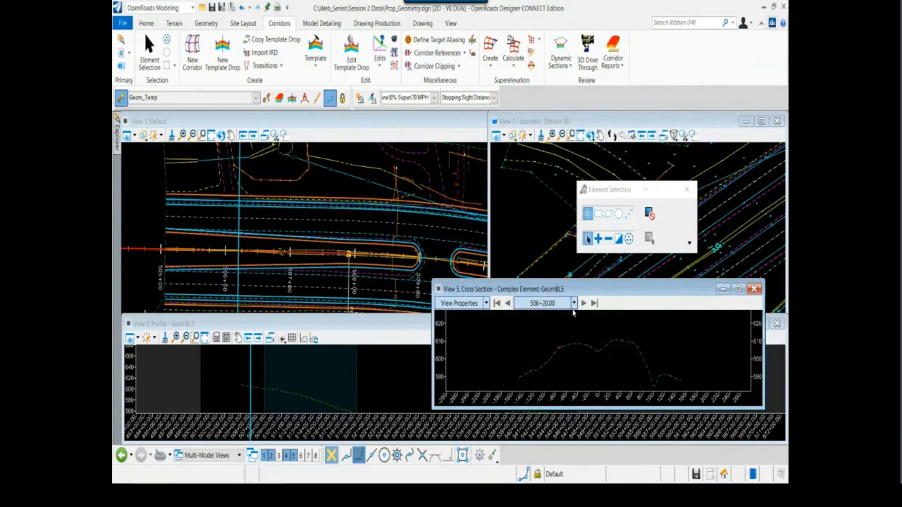
{"action": "scroll", "coordinate": [306, 256], "scroll_direction": "down", "scroll_amount": 4}
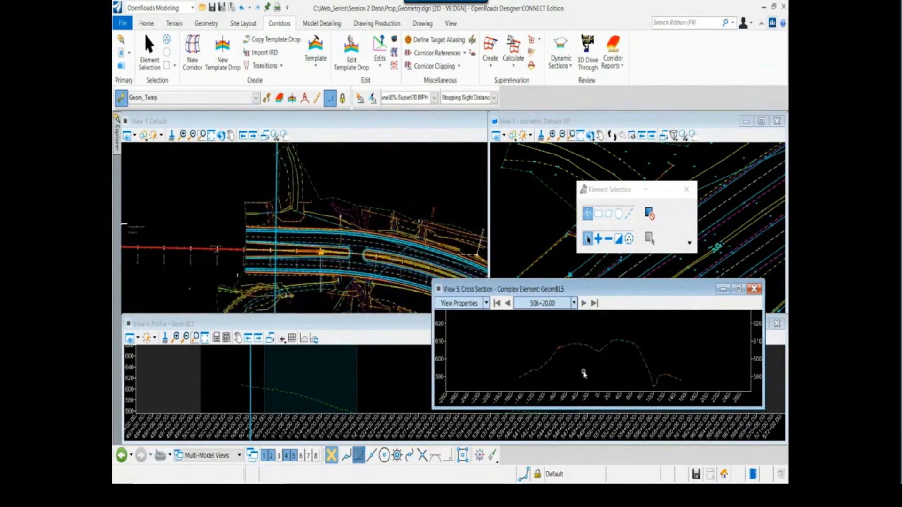
{"action": "scroll", "coordinate": [600, 352], "scroll_direction": "up", "scroll_amount": 2}
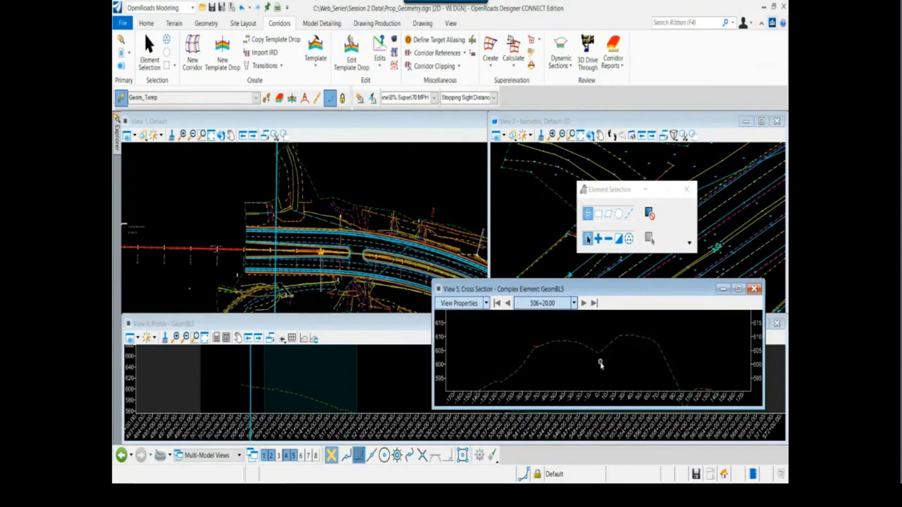
Enlarge cross-section View 5 downward and move it lower, clear of the plan view with the centerline near the medians
{"action": "left_click_drag", "start_coordinate": [603, 408], "coordinate": [603, 443]}
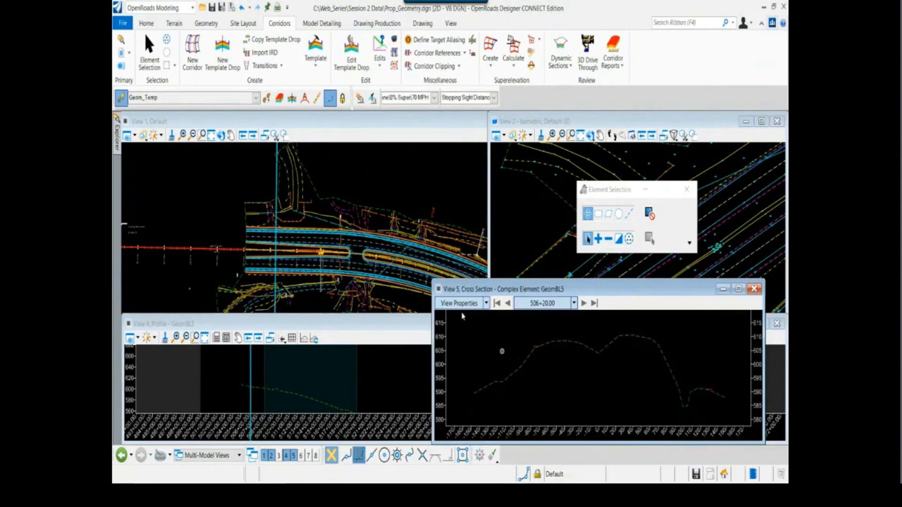
{"action": "scroll", "coordinate": [369, 241], "scroll_direction": "down", "scroll_amount": 2}
{"action": "middle_click_drag", "start_coordinate": [373, 240], "coordinate": [305, 252]}
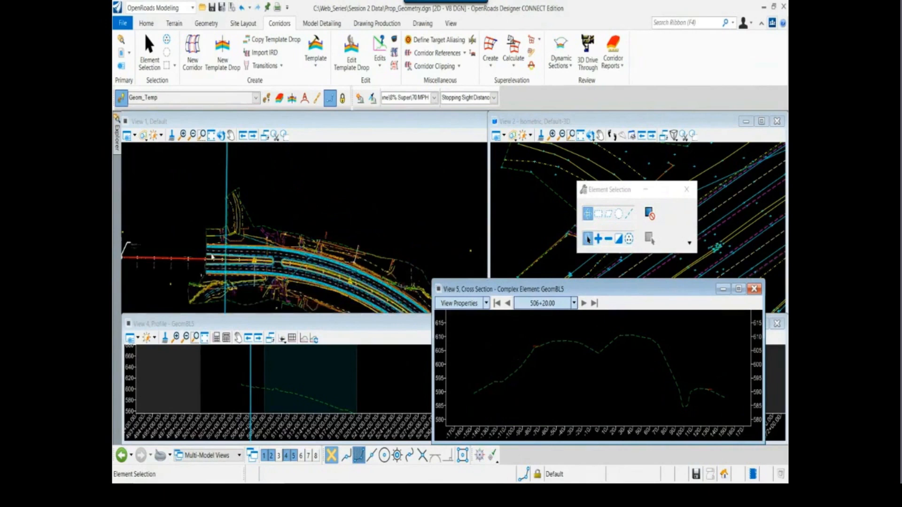
{"action": "scroll", "coordinate": [212, 256], "scroll_direction": "up", "scroll_amount": 4}
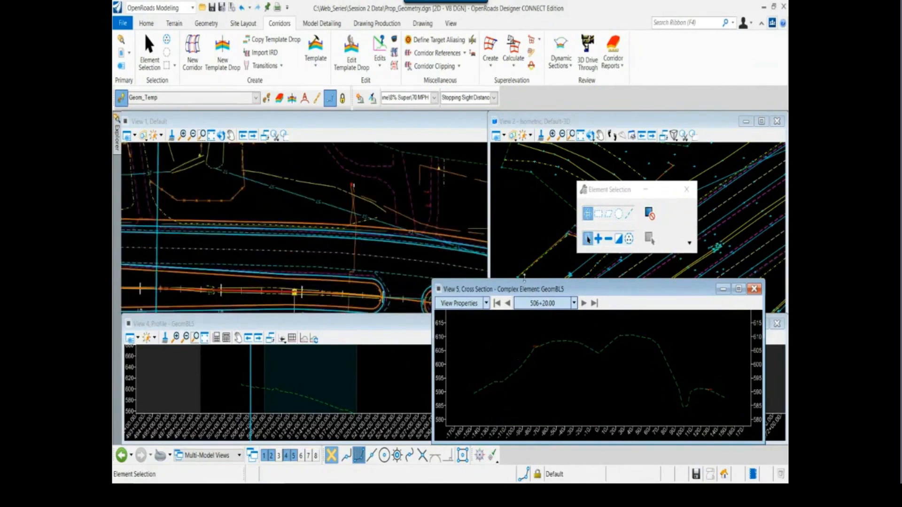
{"action": "left_click_drag", "start_coordinate": [526, 293], "coordinate": [541, 345]}
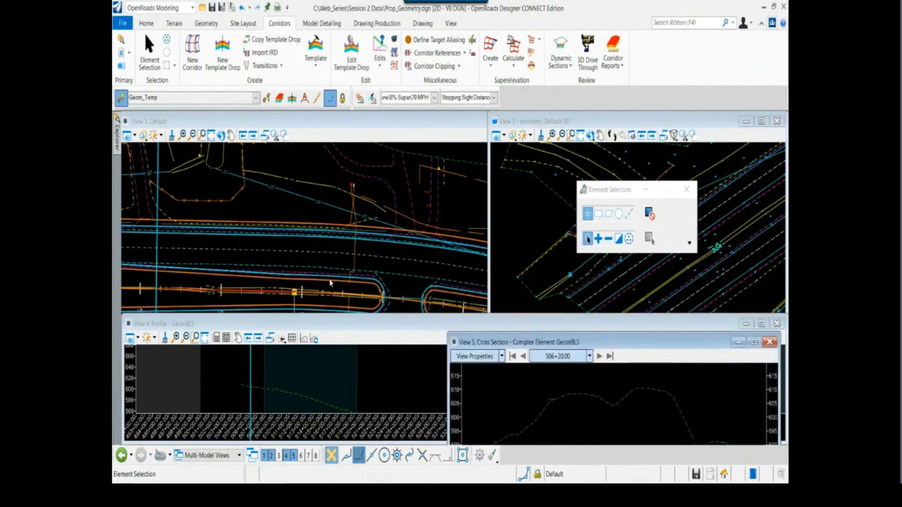
{"action": "middle_click_drag", "start_coordinate": [294, 262], "coordinate": [308, 254]}
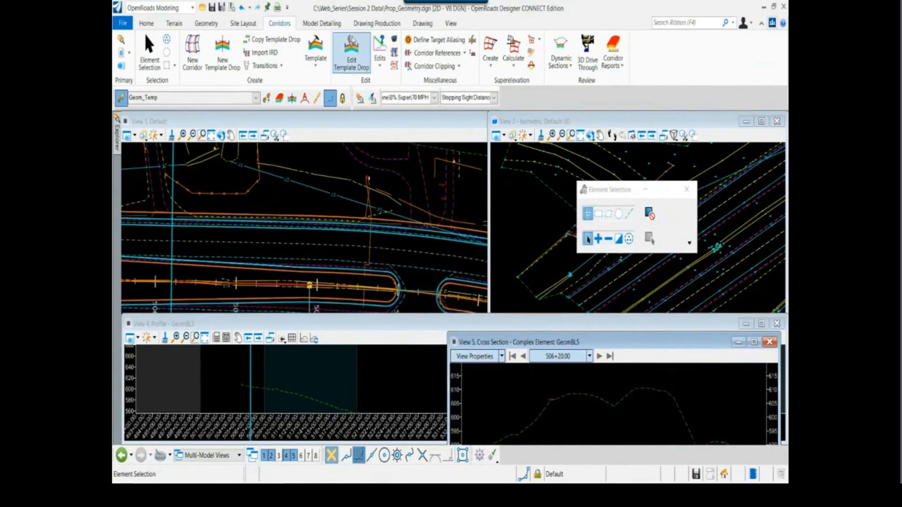
Open the template library Session2.itl from the Session 2 Data Templates folder in the Create Template editor
{"action": "left_click", "coordinate": [322, 27]}
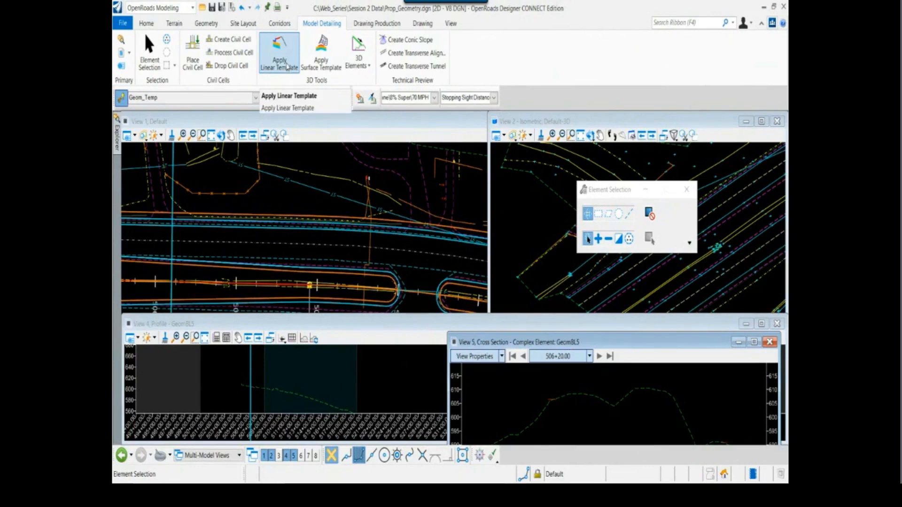
{"action": "left_click", "coordinate": [279, 23]}
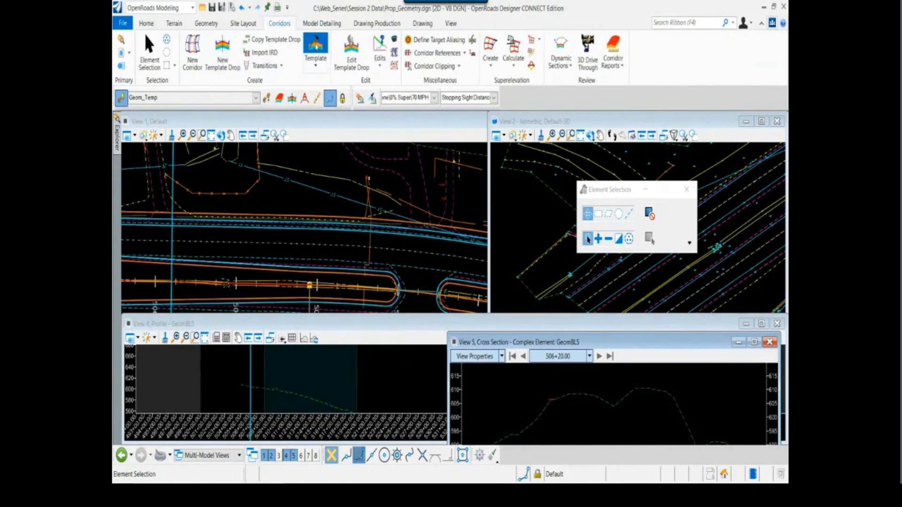
{"action": "left_click", "coordinate": [316, 46]}
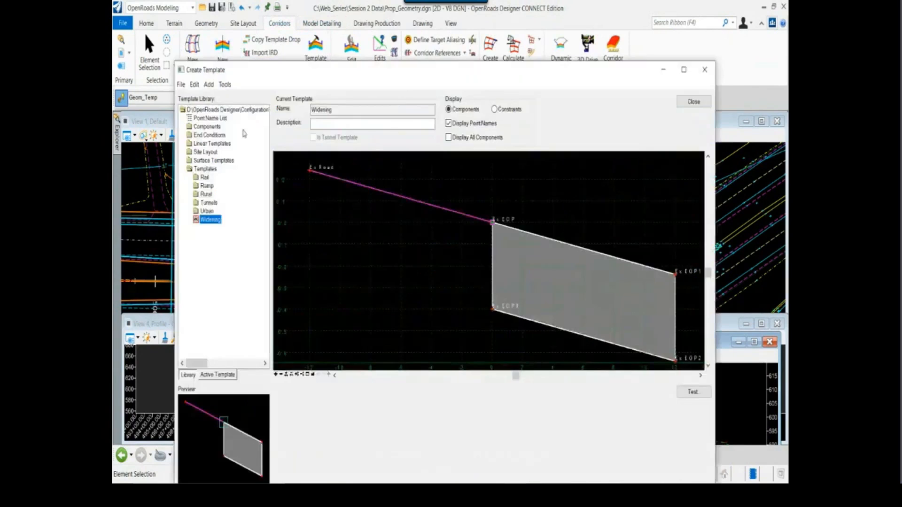
{"action": "left_click", "coordinate": [181, 85]}
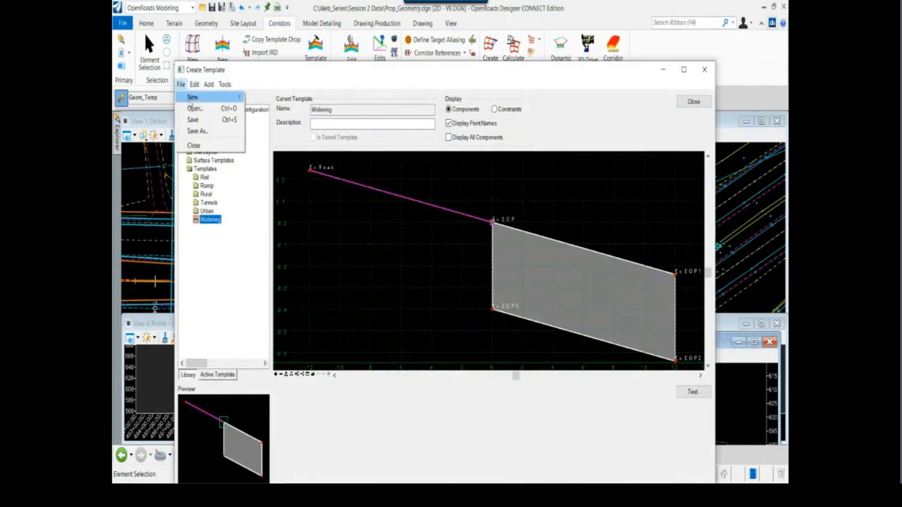
{"action": "left_click", "coordinate": [194, 109]}
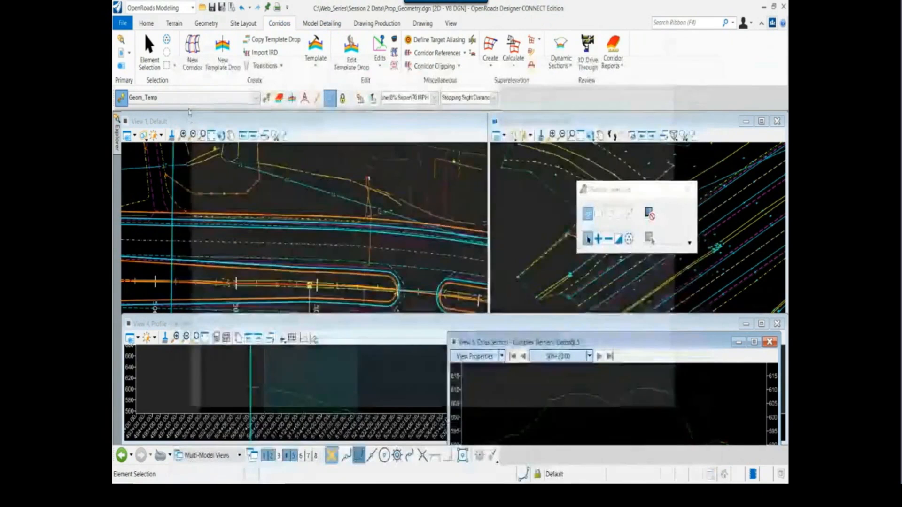
{"action": "left_click", "coordinate": [355, 115]}
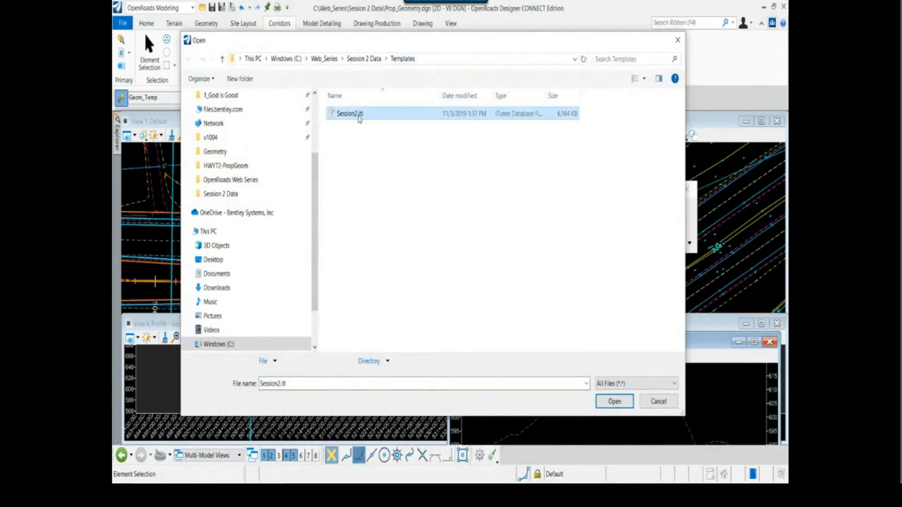
{"action": "left_click", "coordinate": [616, 403]}
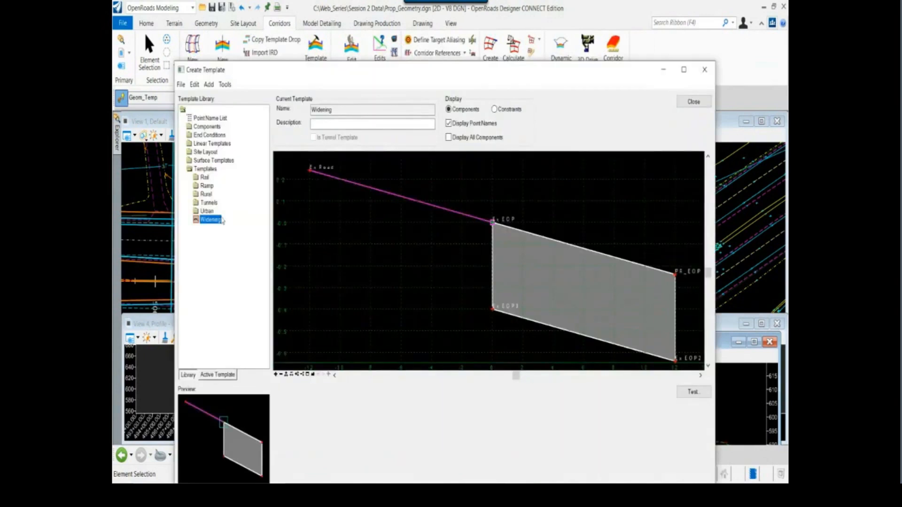
Test the Widening template's end conditions against the Terrain Model target by drawing 0.00% surfaces below and above the existing edge of pavement
{"action": "scroll", "coordinate": [521, 269], "scroll_direction": "down", "scroll_amount": 2}
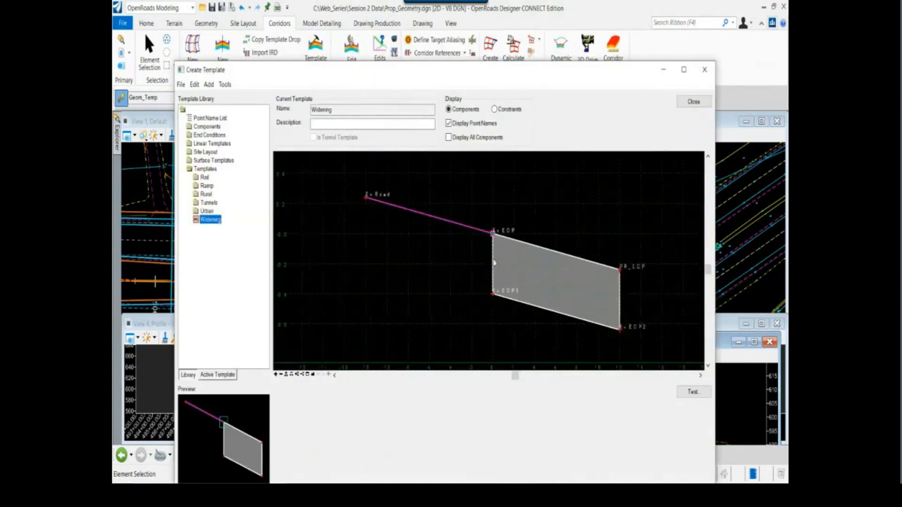
{"action": "left_click", "coordinate": [693, 392]}
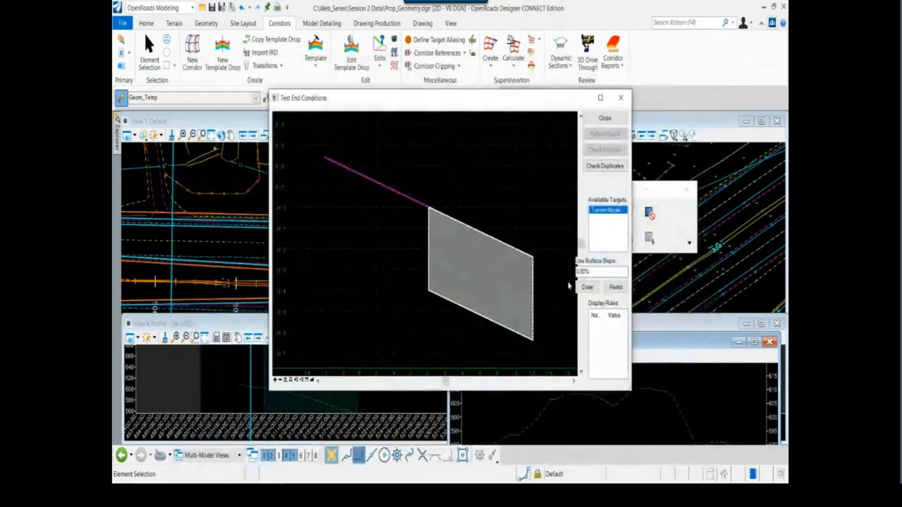
{"action": "left_click", "coordinate": [587, 287]}
{"action": "left_click", "coordinate": [458, 254]}
{"action": "scroll", "coordinate": [455, 267], "scroll_direction": "down", "scroll_amount": 3}
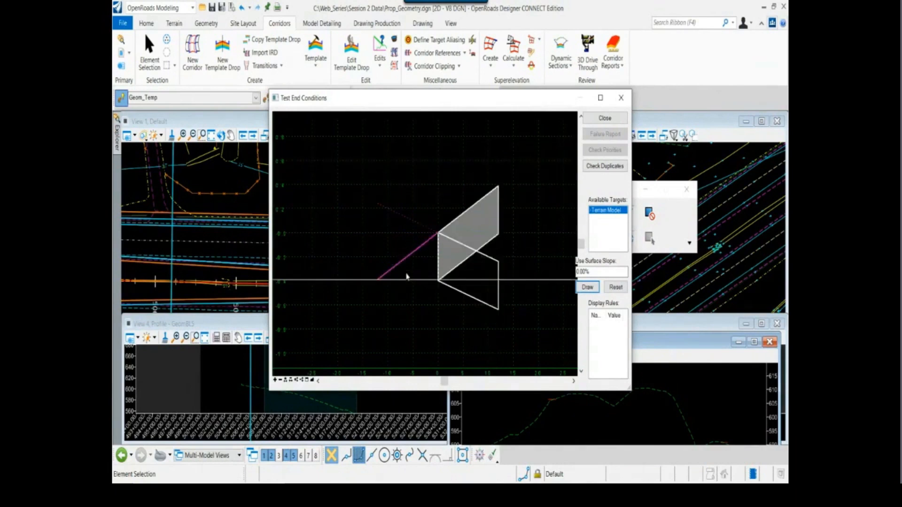
{"action": "left_click", "coordinate": [412, 189]}
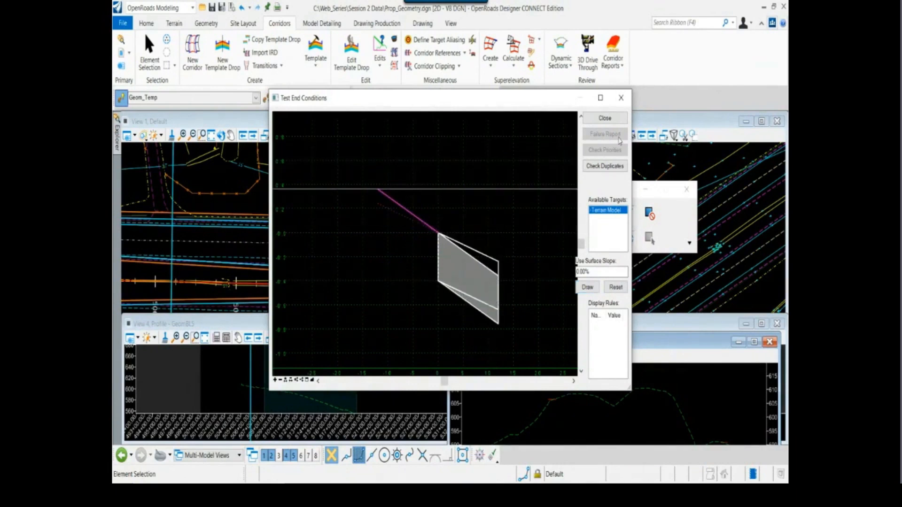
Close the end-condition test and the Create Template editor, and move the Element Selection dialog off the 3D view
{"action": "left_click", "coordinate": [612, 120]}
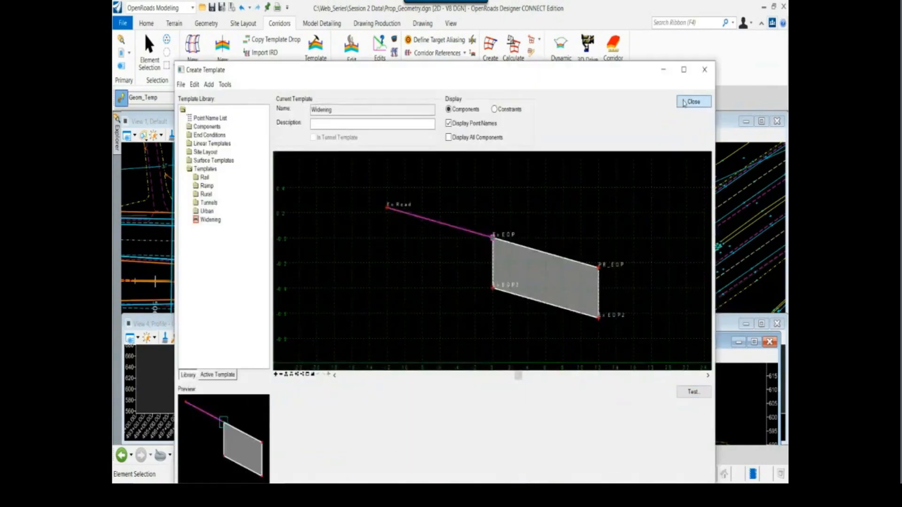
{"action": "left_click", "coordinate": [694, 102]}
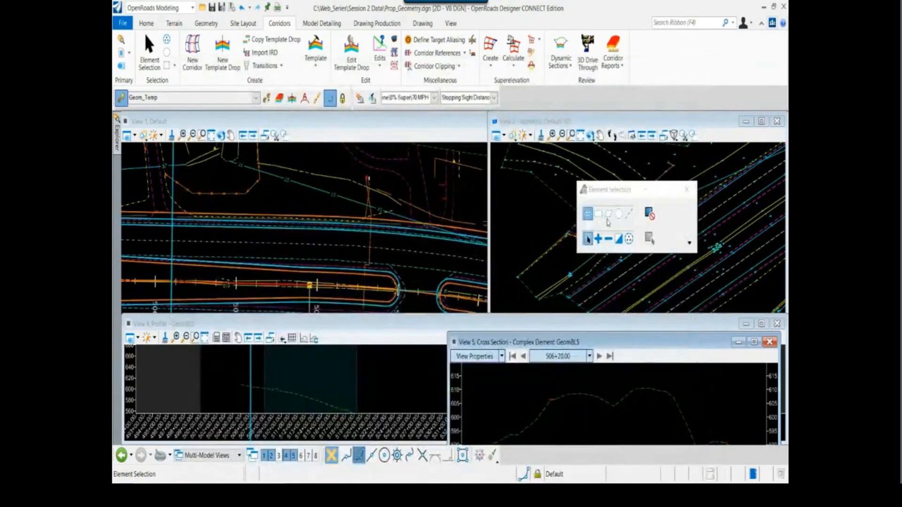
{"action": "left_click_drag", "start_coordinate": [611, 190], "coordinate": [435, 359]}
Start Apply Linear Template on the existing edge-of-pavement line along the upper side of the median near station 507+00
{"action": "middle_click_drag", "start_coordinate": [629, 285], "coordinate": [626, 251]}
{"action": "scroll", "coordinate": [619, 271], "scroll_direction": "up", "scroll_amount": 3}
{"action": "scroll", "coordinate": [547, 254], "scroll_direction": "up", "scroll_amount": 1}
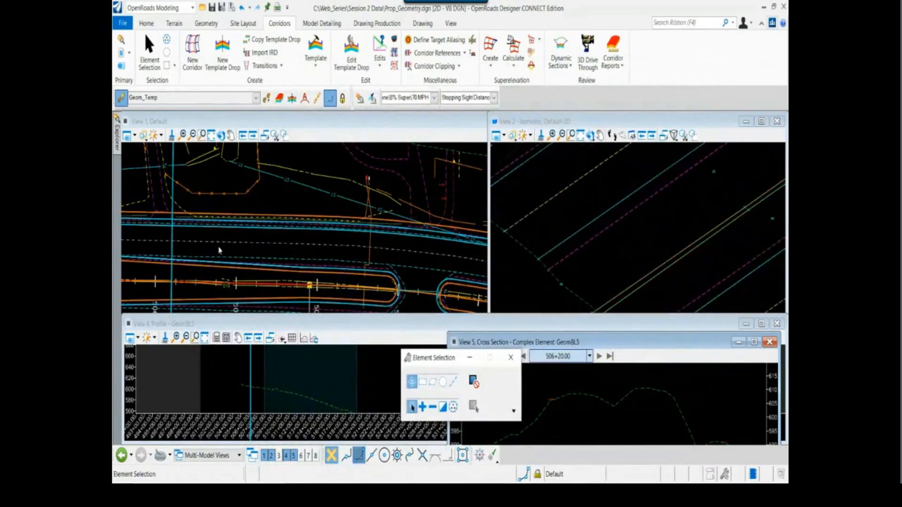
{"action": "middle_click_drag", "start_coordinate": [228, 238], "coordinate": [245, 220]}
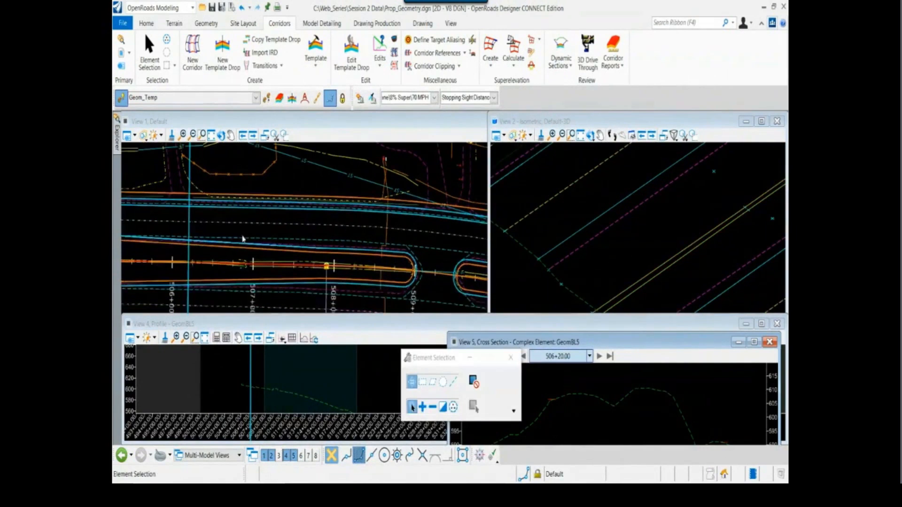
{"action": "scroll", "coordinate": [243, 239], "scroll_direction": "up", "scroll_amount": 3}
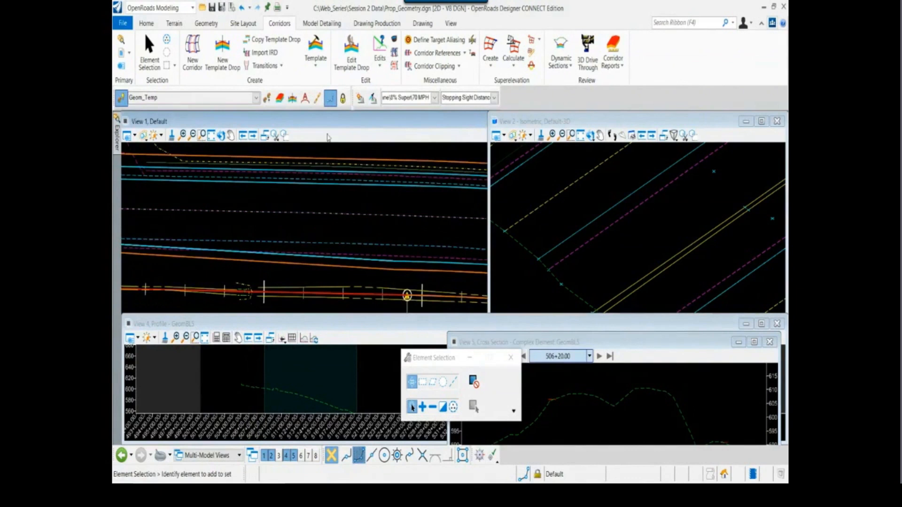
{"action": "left_click", "coordinate": [321, 23]}
{"action": "left_click", "coordinate": [279, 52]}
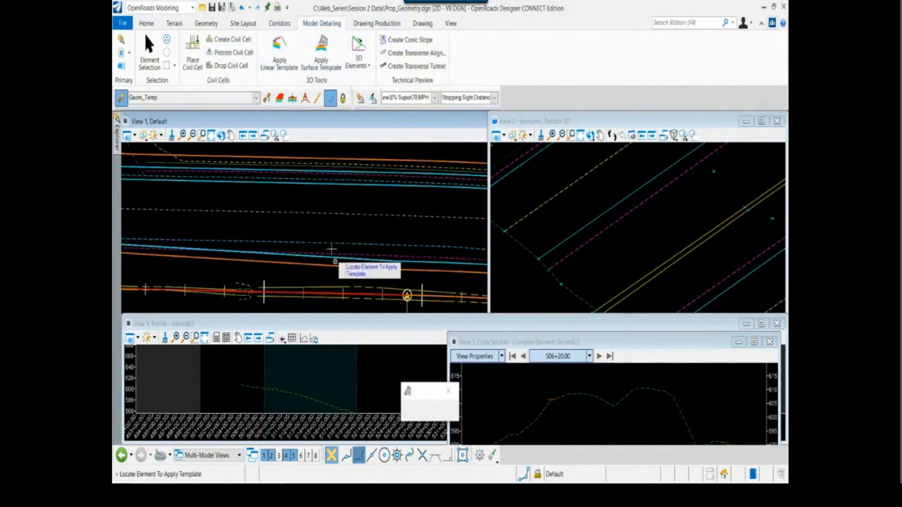
{"action": "left_click", "coordinate": [331, 251]}
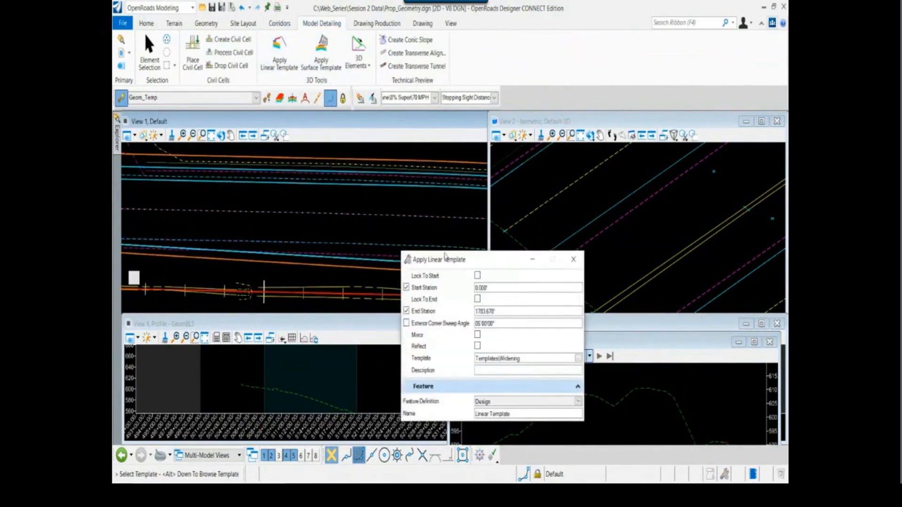
{"action": "left_click_drag", "start_coordinate": [445, 256], "coordinate": [456, 251]}
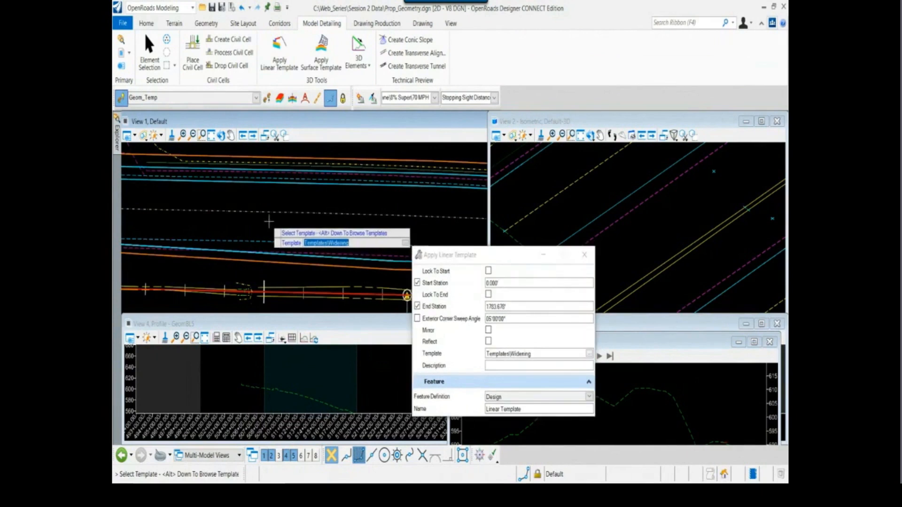
Apply the Templates\Widening linear template from 0.000' to 1783.670' toward the median, with no mirror, reflect or description and the Design feature definition
{"action": "left_click", "coordinate": [268, 222]}
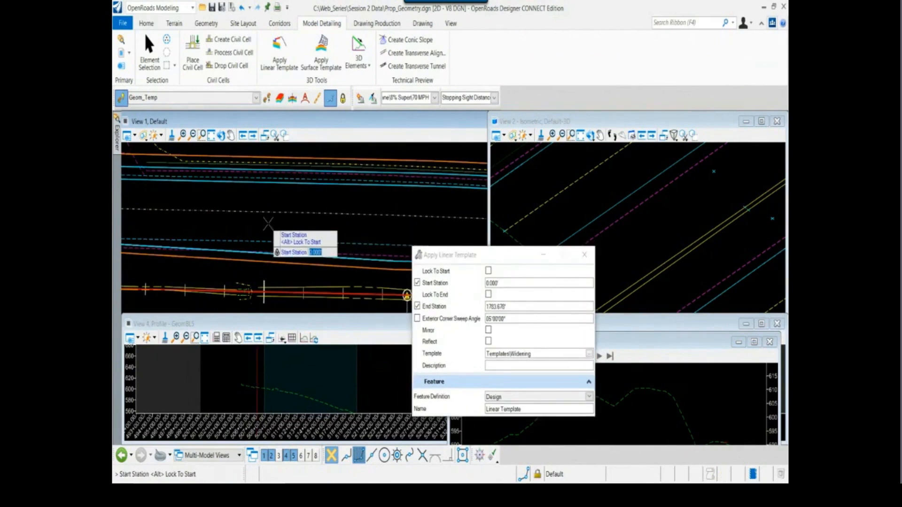
{"action": "left_click", "coordinate": [268, 222]}
{"action": "left_click", "coordinate": [268, 222]}
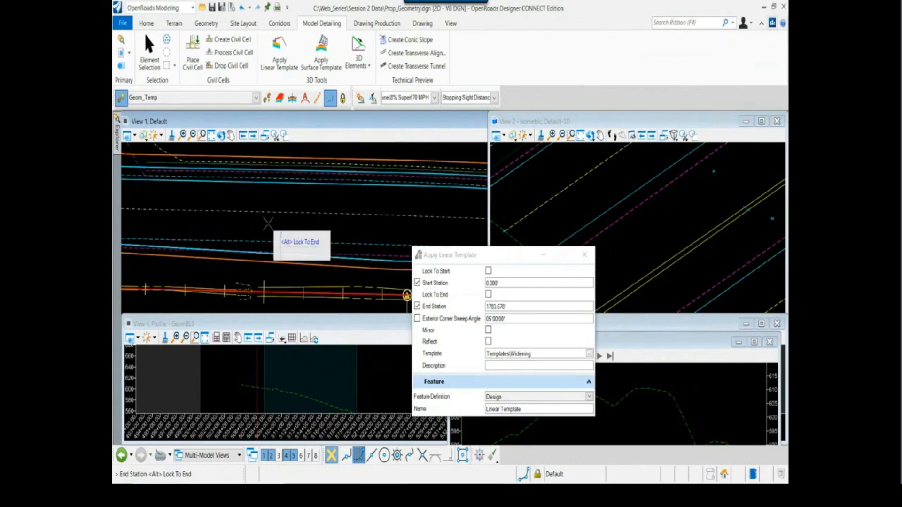
{"action": "scroll", "coordinate": [268, 223], "scroll_direction": "down", "scroll_amount": 4}
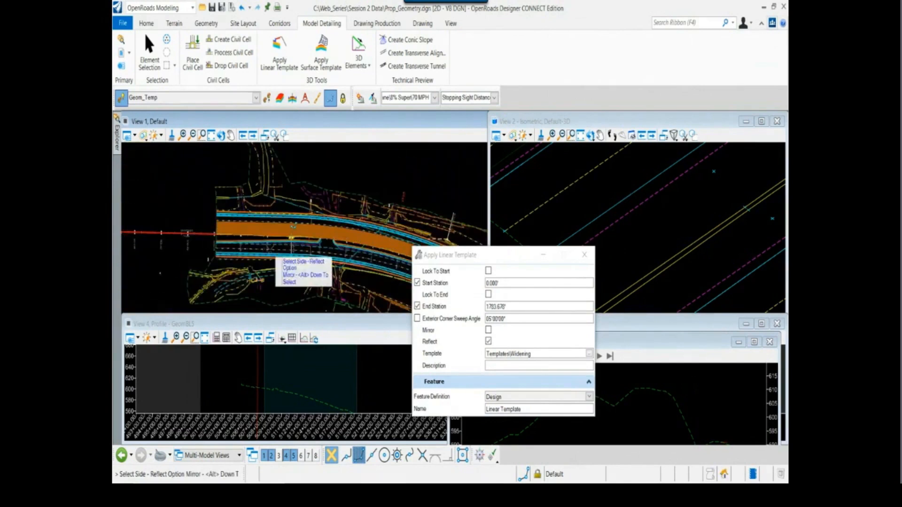
{"action": "scroll", "coordinate": [267, 233], "scroll_direction": "up", "scroll_amount": 2}
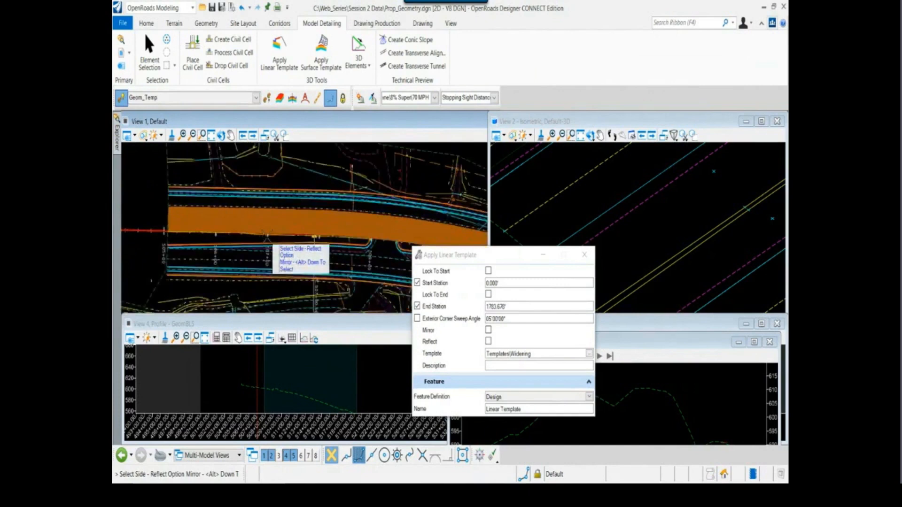
{"action": "left_click", "coordinate": [262, 261]}
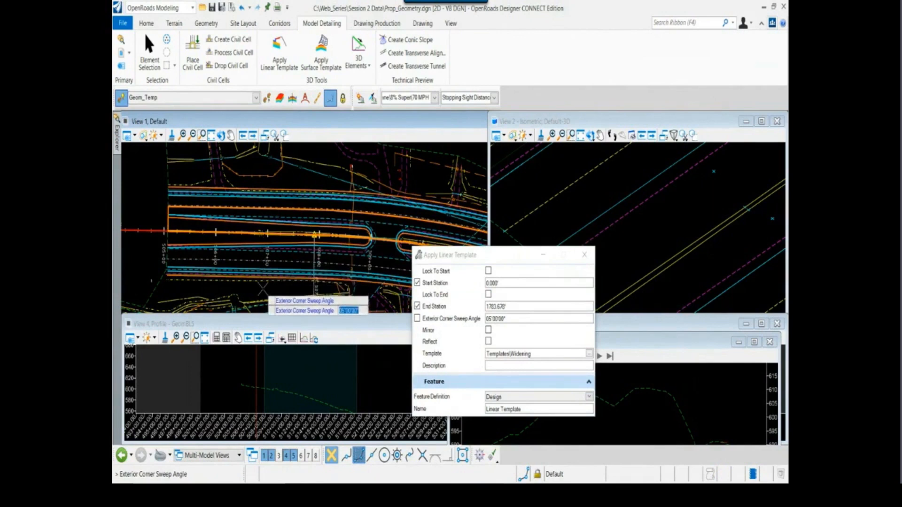
{"action": "left_click", "coordinate": [262, 287]}
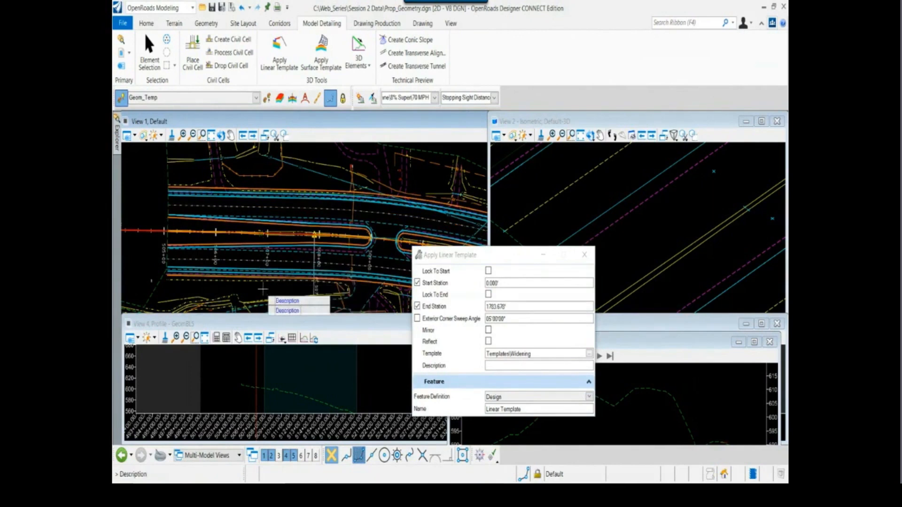
{"action": "left_click", "coordinate": [263, 288]}
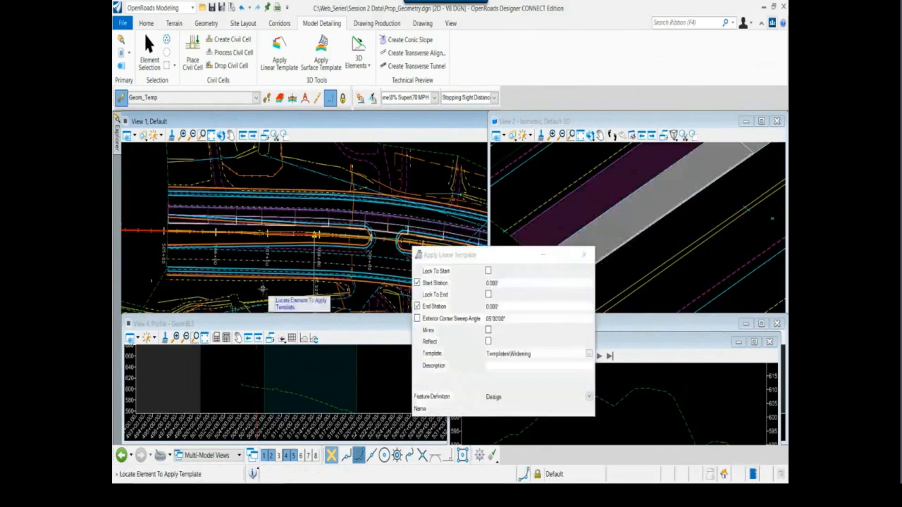
{"action": "left_click", "coordinate": [585, 256]}
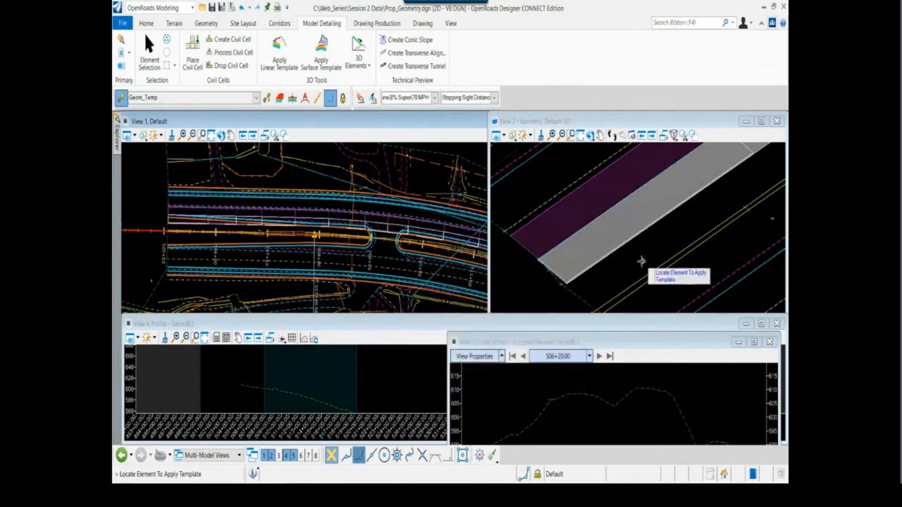
{"action": "key", "text": "Escape"}
Look over the new widening in the 3D view and advance the cross section to station 506+30
{"action": "scroll", "coordinate": [559, 276], "scroll_direction": "up", "scroll_amount": 4}
{"action": "scroll", "coordinate": [559, 275], "scroll_direction": "down", "scroll_amount": 2}
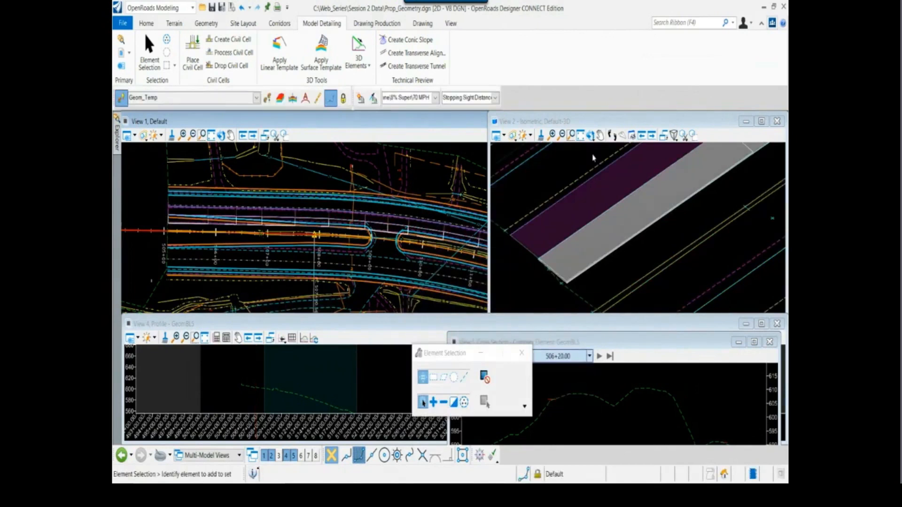
{"action": "left_click", "coordinate": [590, 135]}
{"action": "key", "text": "Escape"}
{"action": "left_click", "coordinate": [600, 356]}
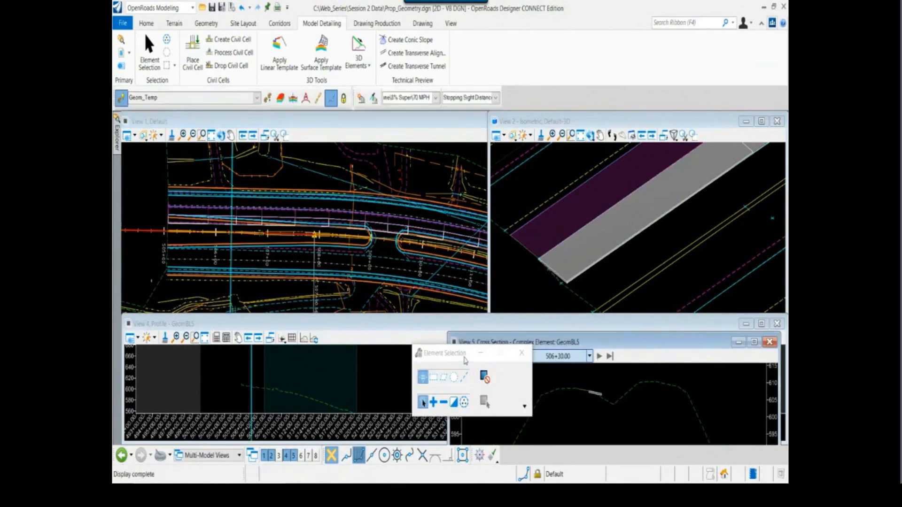
Bring cross-section View 5 in front of the profile view, raise it to show its full grid, and move the Element Selection dialog clear of the views
{"action": "left_click_drag", "start_coordinate": [464, 356], "coordinate": [419, 281]}
{"action": "left_click", "coordinate": [537, 323]}
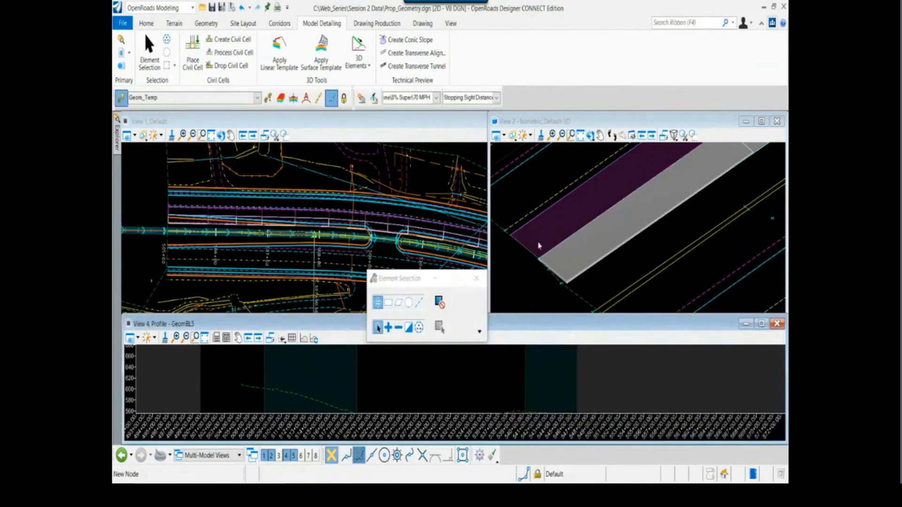
{"action": "left_click_drag", "start_coordinate": [399, 281], "coordinate": [404, 321]}
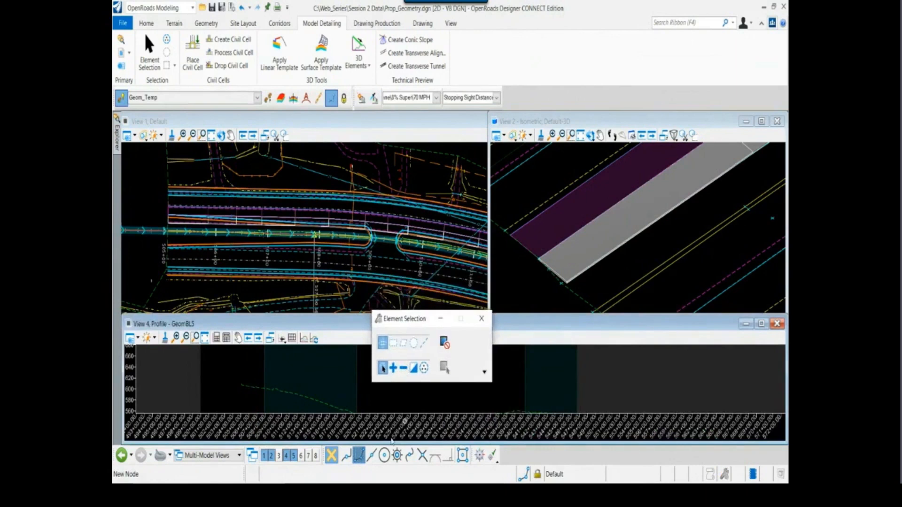
{"action": "double_click", "coordinate": [295, 462]}
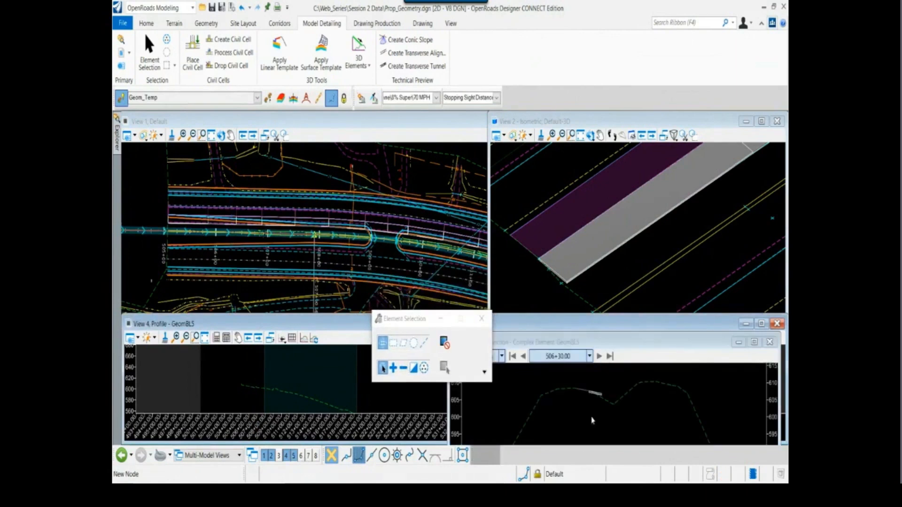
{"action": "left_click_drag", "start_coordinate": [592, 340], "coordinate": [585, 283]}
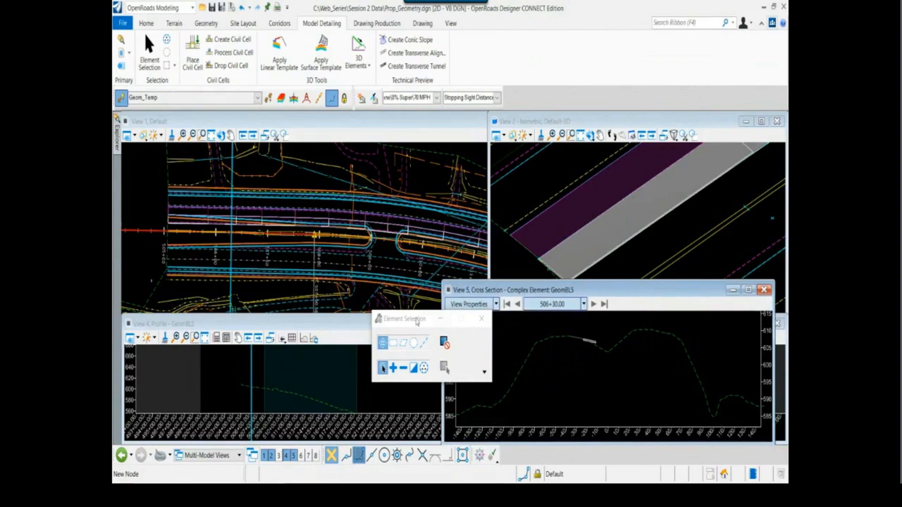
{"action": "left_click_drag", "start_coordinate": [399, 314], "coordinate": [307, 54]}
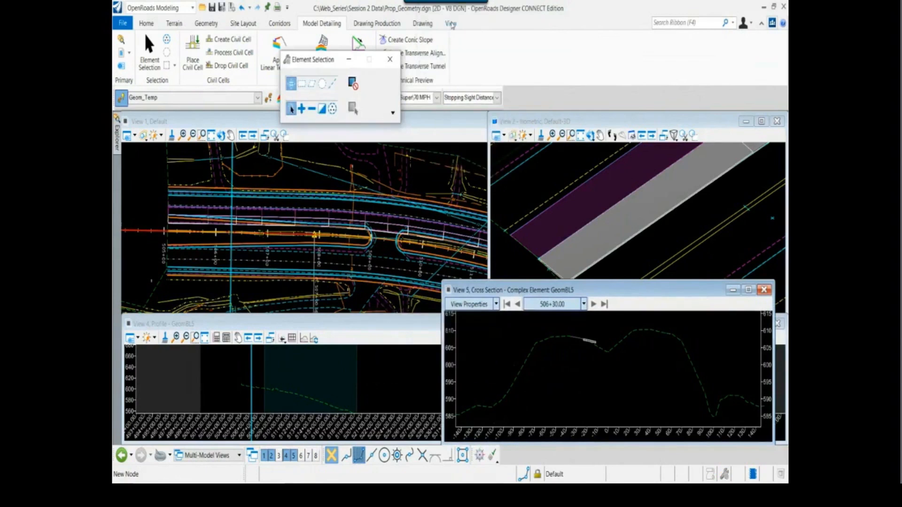
Try to arrange the view windows automatically, and lower cross-section View 5 beneath the 3D view
{"action": "left_click", "coordinate": [451, 23]}
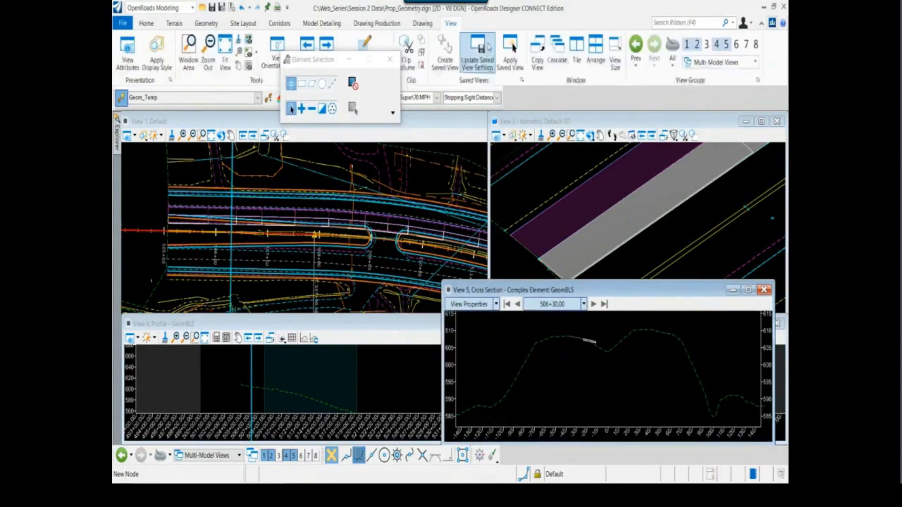
{"action": "left_click", "coordinate": [595, 52]}
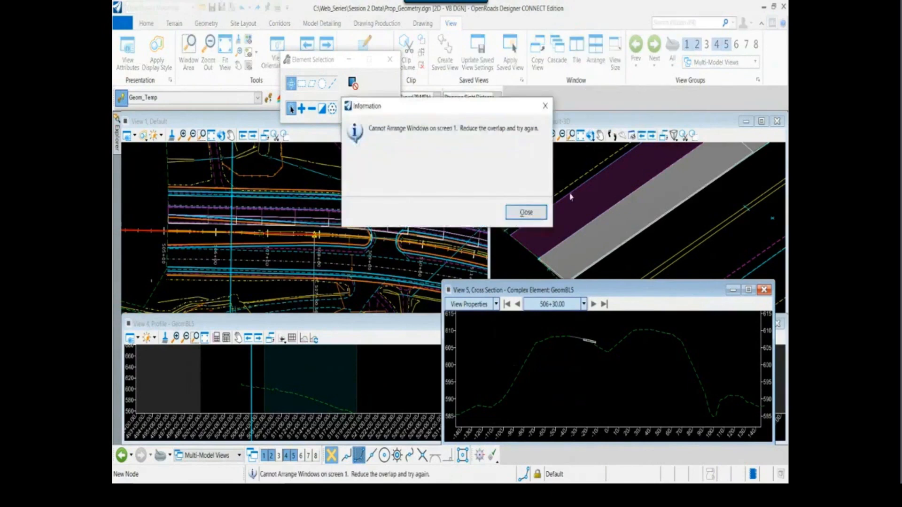
{"action": "left_click", "coordinate": [526, 213]}
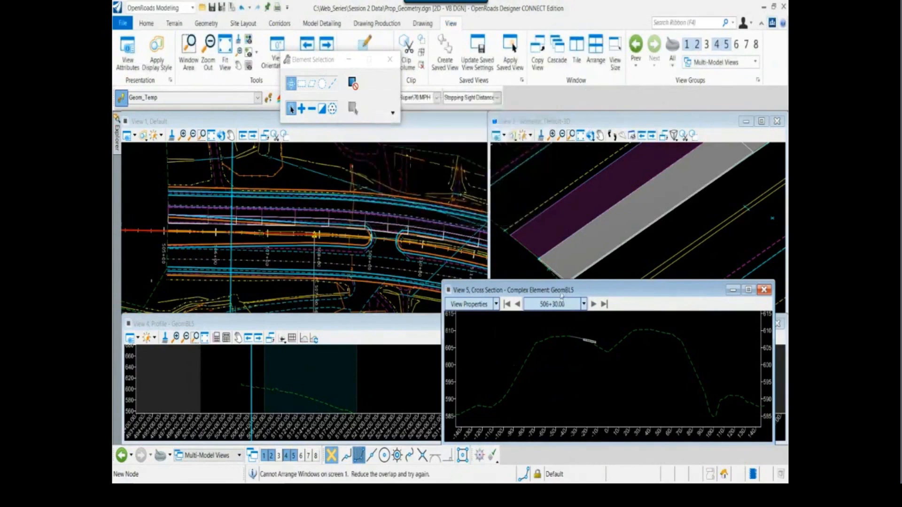
{"action": "left_click_drag", "start_coordinate": [562, 296], "coordinate": [562, 342]}
Rotate the 3D view about the widening's end corner to inspect its thickness and tie-in, and bring cross-section View 5 back to the front
{"action": "scroll", "coordinate": [577, 218], "scroll_direction": "up", "scroll_amount": 3}
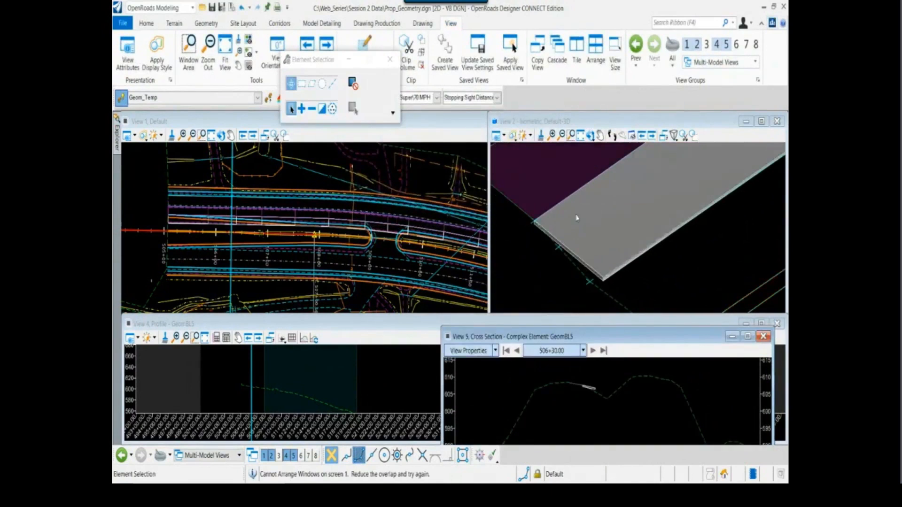
{"action": "left_click", "coordinate": [590, 137]}
{"action": "right_click", "coordinate": [606, 281]}
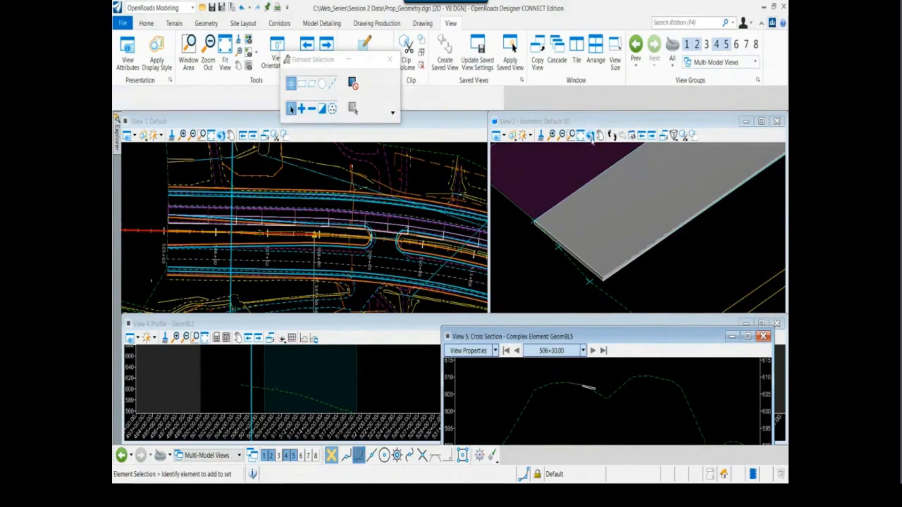
{"action": "left_click", "coordinate": [589, 136]}
{"action": "left_click", "coordinate": [603, 278]}
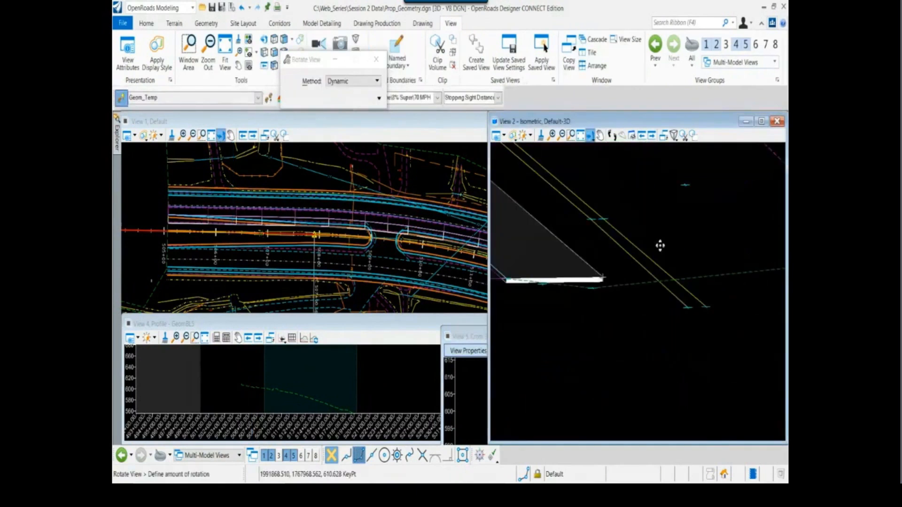
{"action": "left_click", "coordinate": [599, 255]}
{"action": "right_click", "coordinate": [572, 281]}
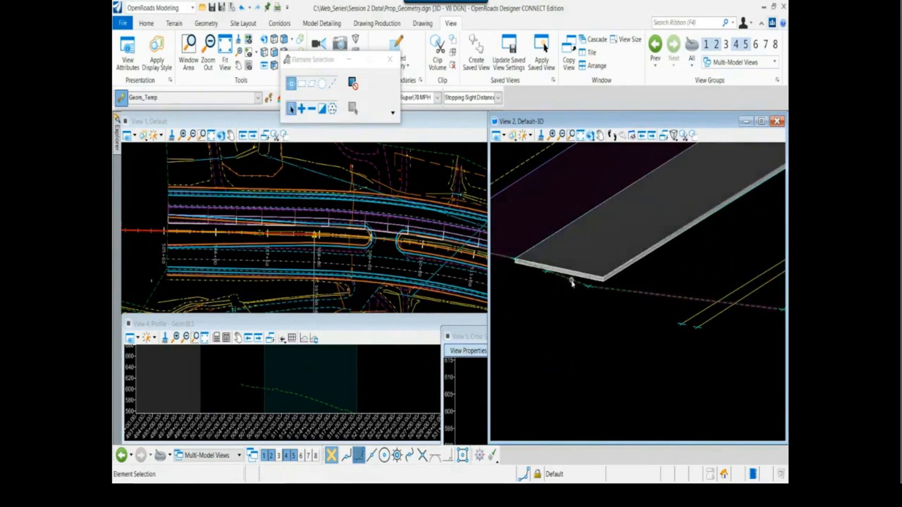
{"action": "scroll", "coordinate": [559, 283], "scroll_direction": "down", "scroll_amount": 2}
{"action": "middle_click_drag", "start_coordinate": [535, 285], "coordinate": [594, 313]}
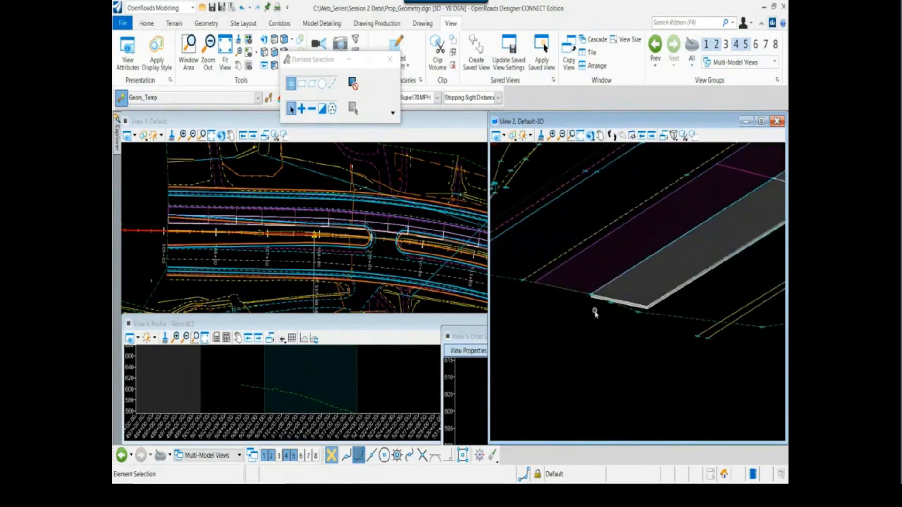
{"action": "left_click", "coordinate": [469, 337]}
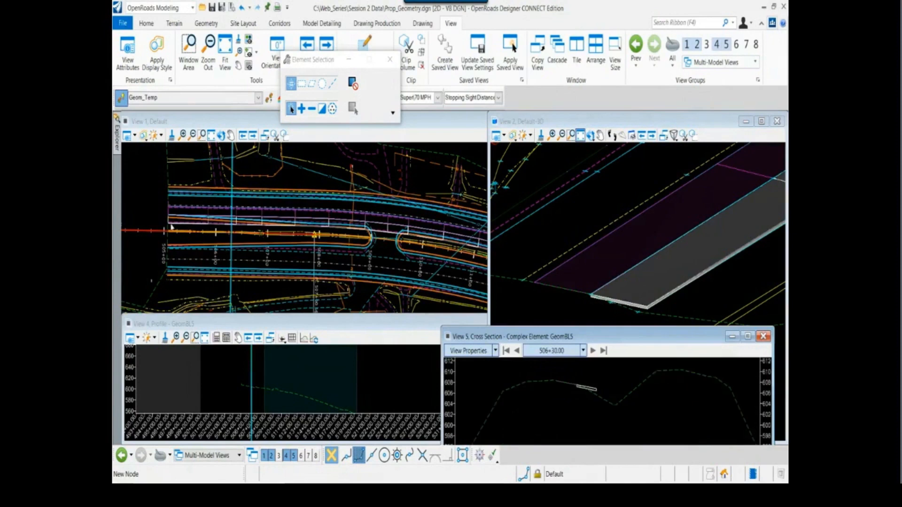
Review the applied widening in plan from station 505+00 along the alignment to the road beyond the intersection
{"action": "scroll", "coordinate": [197, 238], "scroll_direction": "up", "scroll_amount": 3}
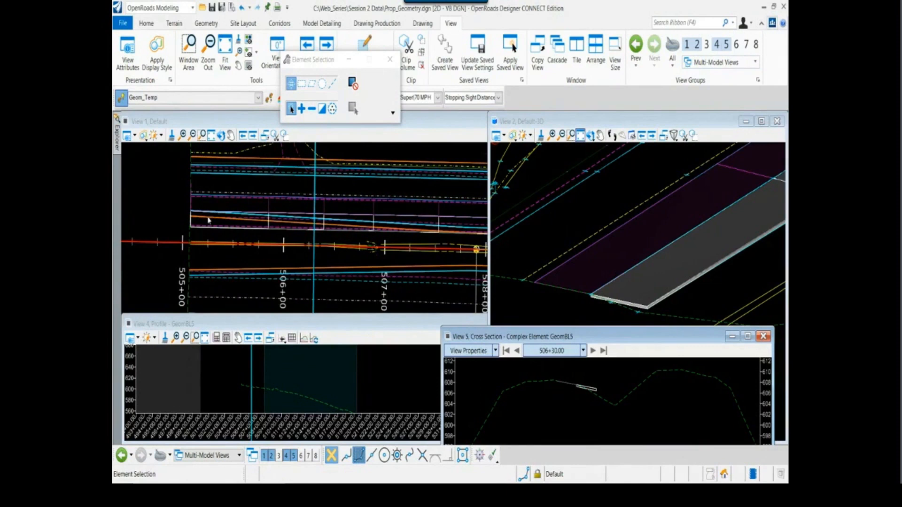
{"action": "scroll", "coordinate": [208, 220], "scroll_direction": "down", "scroll_amount": 3}
{"action": "scroll", "coordinate": [370, 274], "scroll_direction": "up", "scroll_amount": 1}
{"action": "middle_click_drag", "start_coordinate": [371, 274], "coordinate": [270, 168]}
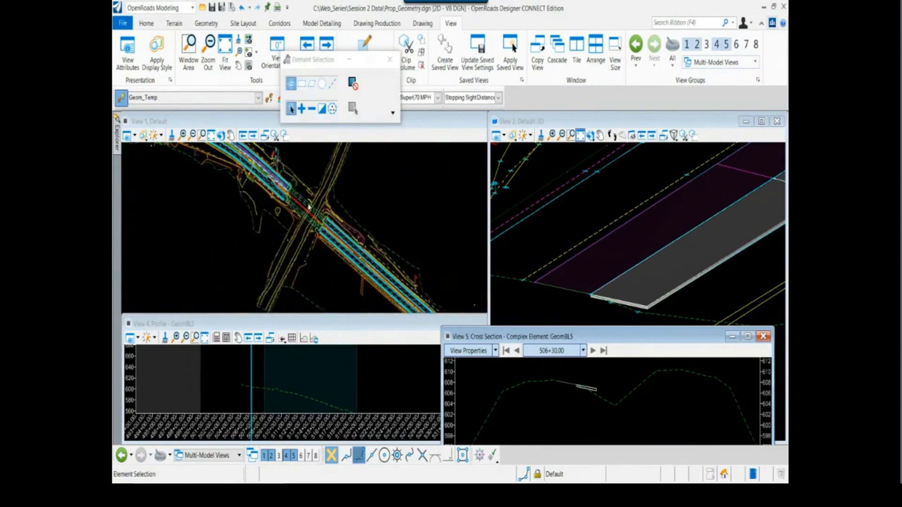
{"action": "scroll", "coordinate": [310, 209], "scroll_direction": "up", "scroll_amount": 2}
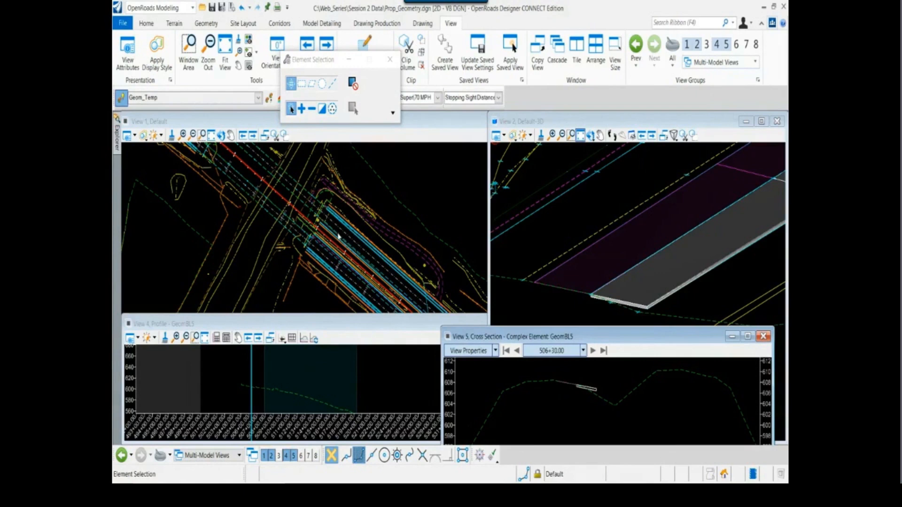
Start Apply Linear Template with the Widening template and pick the median-side existing edge of pavement just past station 527+00
{"action": "scroll", "coordinate": [338, 236], "scroll_direction": "up", "scroll_amount": 2}
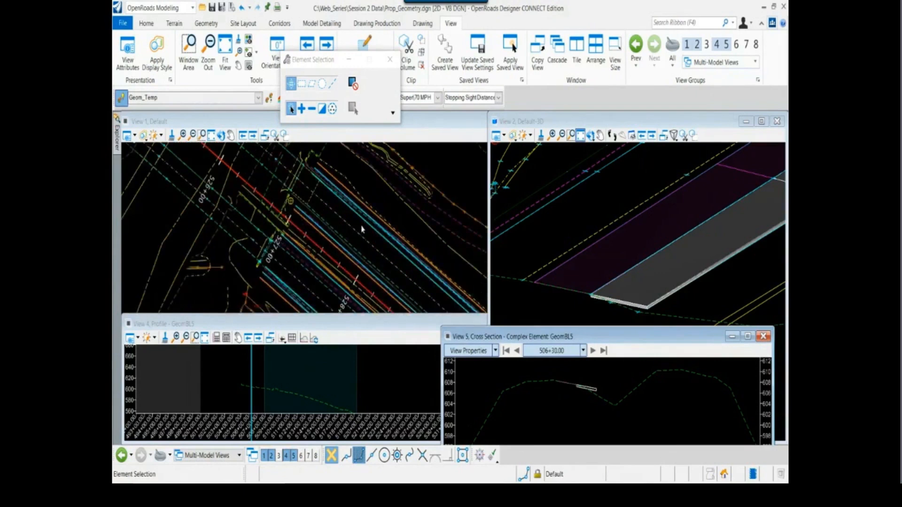
{"action": "scroll", "coordinate": [361, 229], "scroll_direction": "up", "scroll_amount": 2}
{"action": "left_click", "coordinate": [356, 248]}
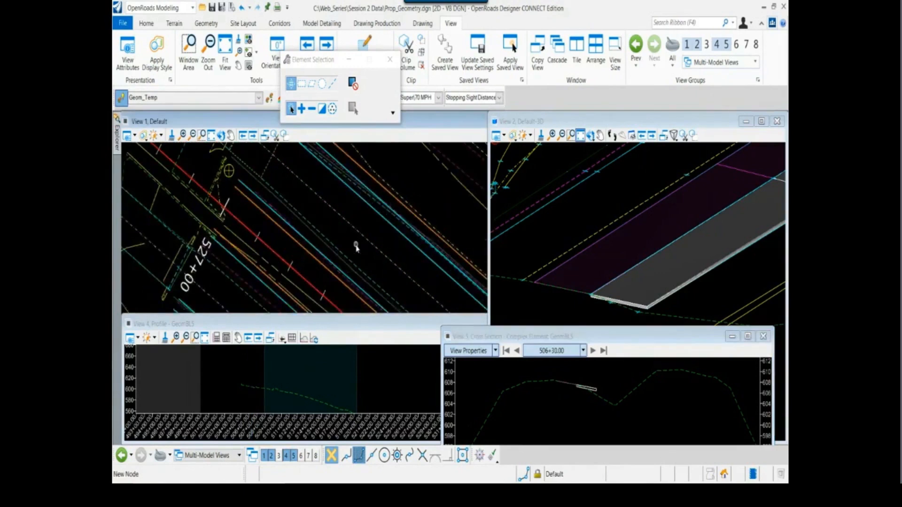
{"action": "scroll", "coordinate": [355, 245], "scroll_direction": "down", "scroll_amount": 1}
{"action": "left_click_drag", "start_coordinate": [319, 60], "coordinate": [342, 59]}
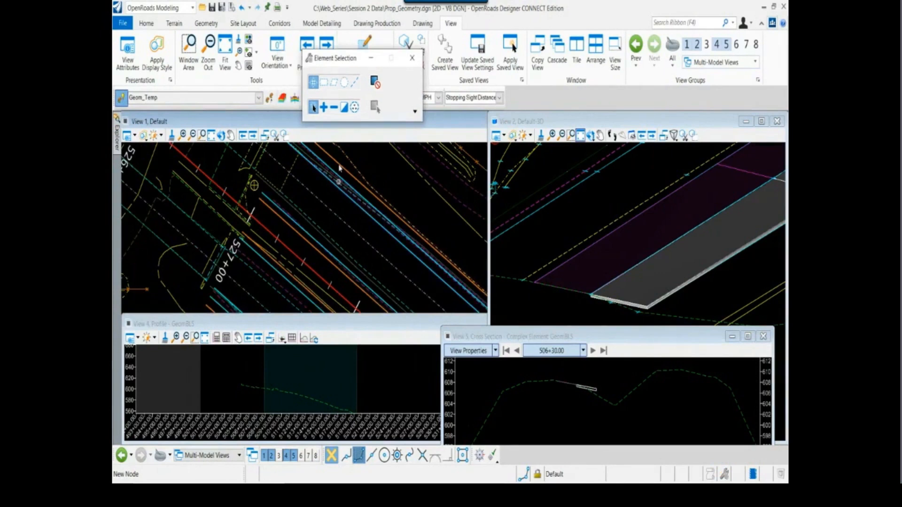
{"action": "left_click", "coordinate": [323, 25]}
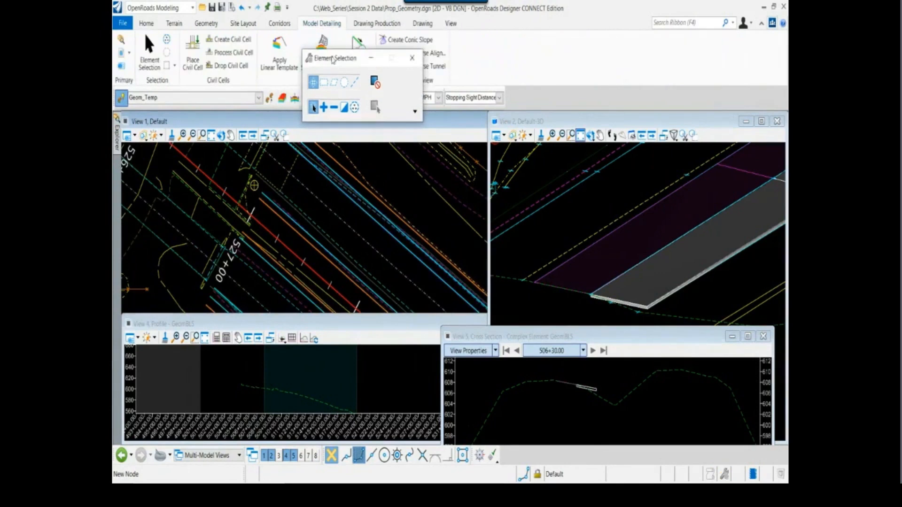
{"action": "left_click_drag", "start_coordinate": [333, 60], "coordinate": [521, 47]}
{"action": "left_click", "coordinate": [279, 52]}
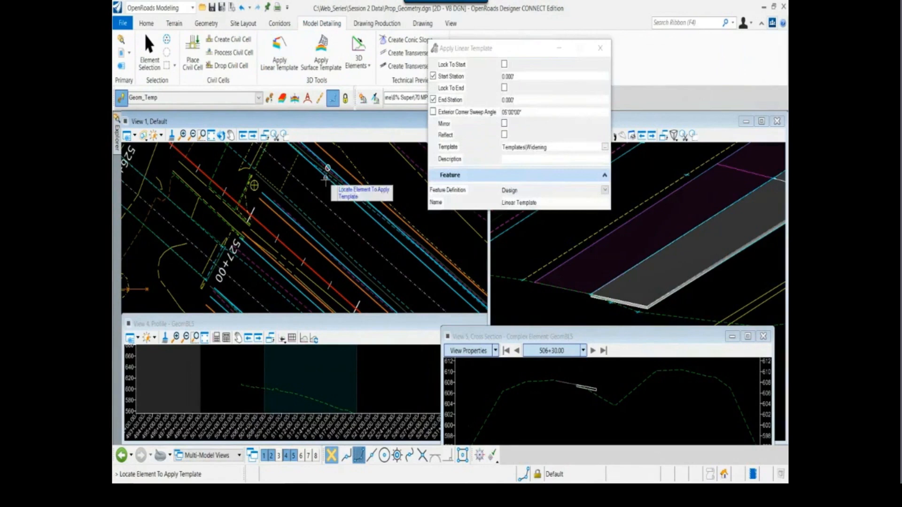
{"action": "mouse_move", "coordinate": [317, 226]}
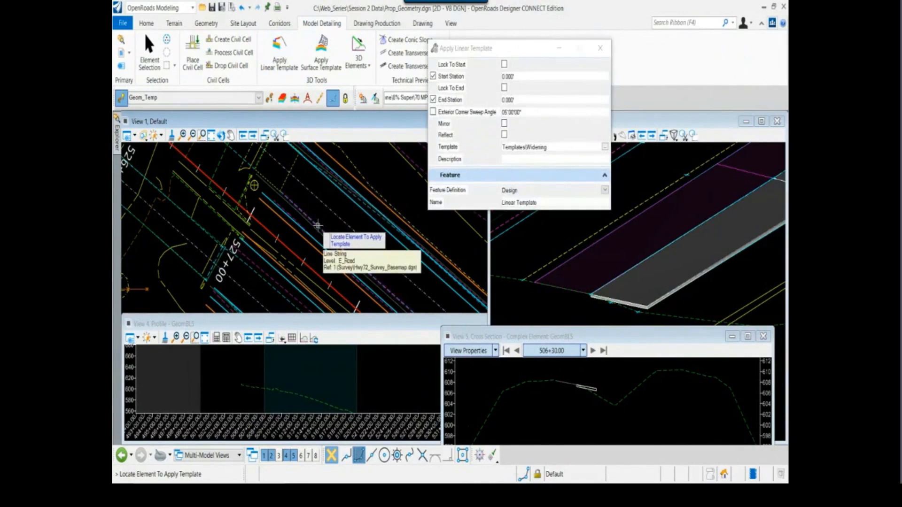
{"action": "scroll", "coordinate": [318, 226], "scroll_direction": "up", "scroll_amount": 3}
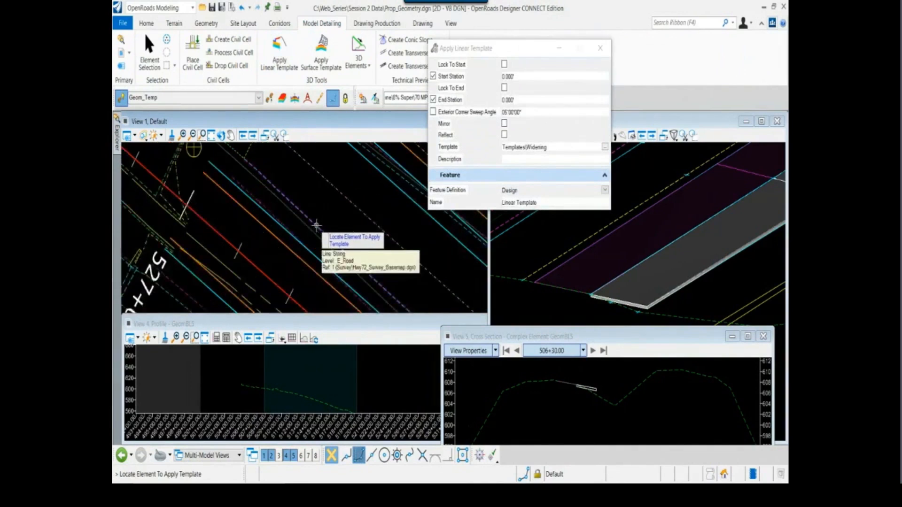
{"action": "left_click", "coordinate": [317, 226]}
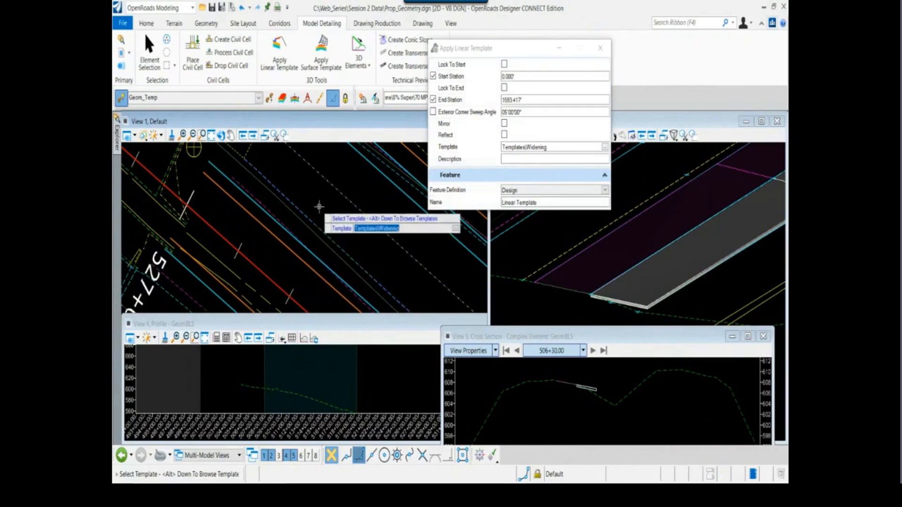
Apply the Widening template from station 0.000' to 1593.417' of that edge, on the side facing the red alignment, without a description
{"action": "left_click", "coordinate": [319, 207]}
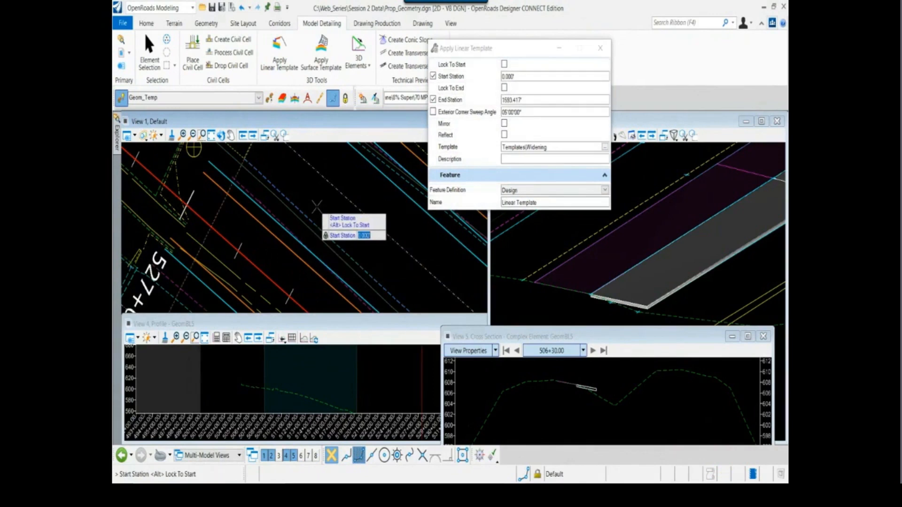
{"action": "left_click", "coordinate": [316, 207]}
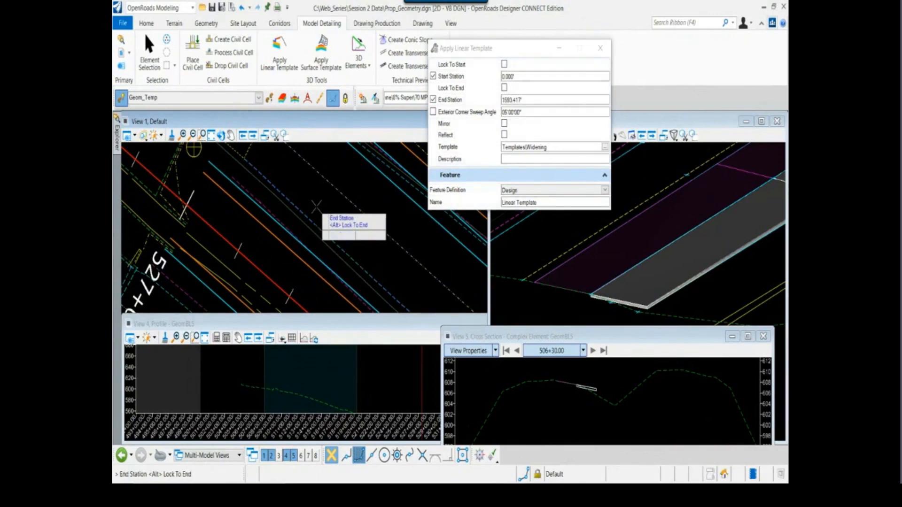
{"action": "scroll", "coordinate": [315, 207], "scroll_direction": "down", "scroll_amount": 2}
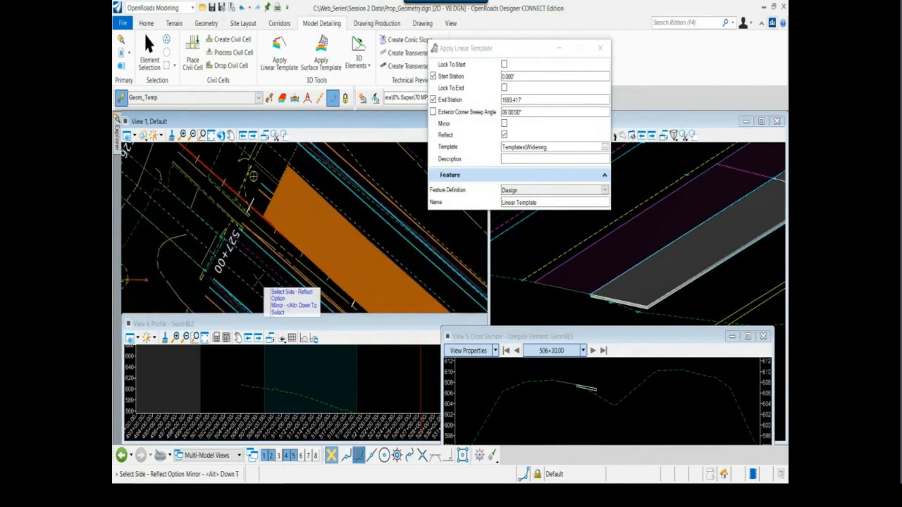
{"action": "scroll", "coordinate": [258, 282], "scroll_direction": "down", "scroll_amount": 1}
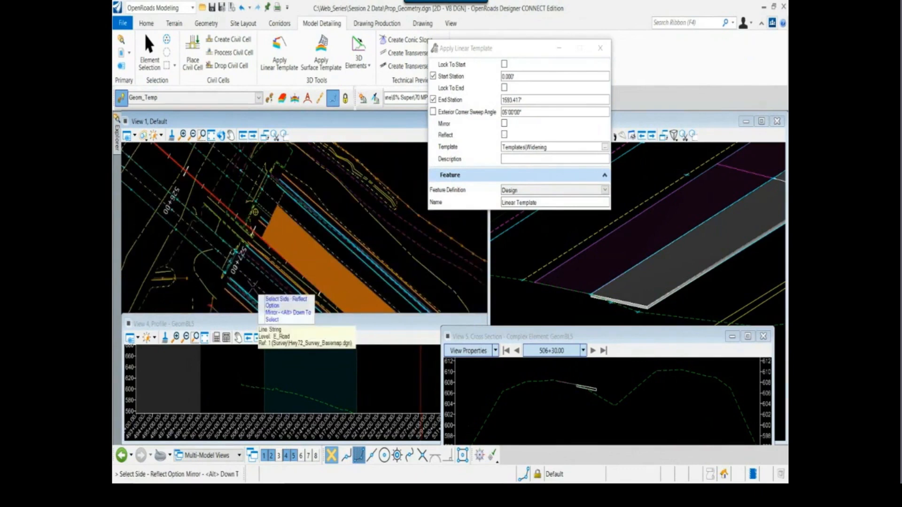
{"action": "left_click", "coordinate": [257, 293]}
{"action": "left_click", "coordinate": [254, 289]}
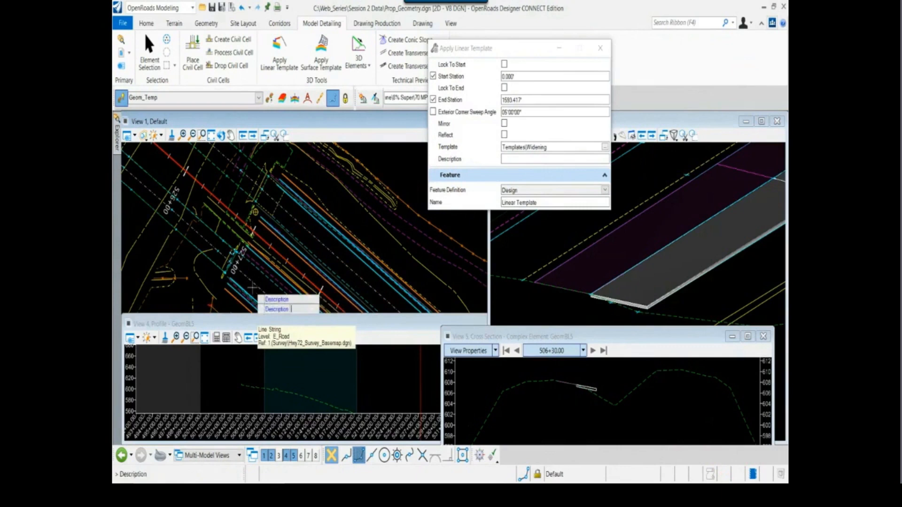
{"action": "left_click", "coordinate": [252, 288]}
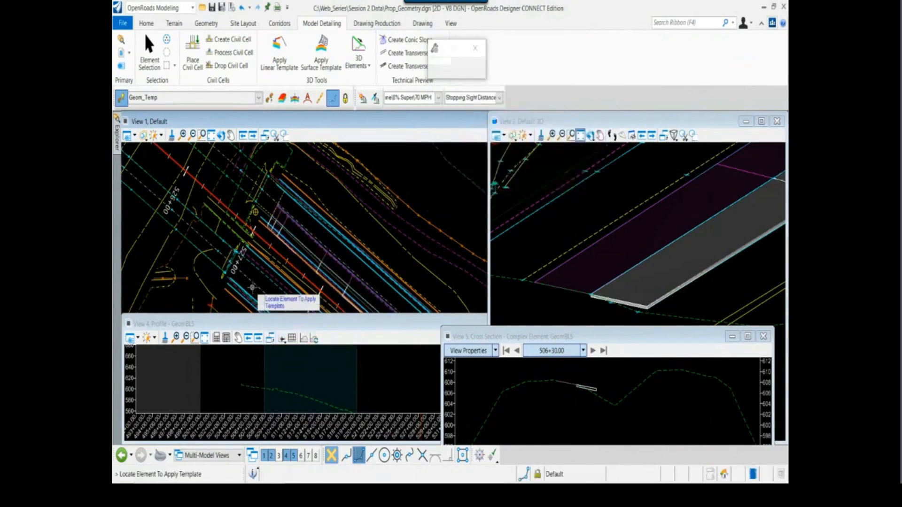
Inspect the new widening past the intersection in the 3D view and in plan, leaving the linear template command
{"action": "scroll", "coordinate": [577, 263], "scroll_direction": "down", "scroll_amount": 9}
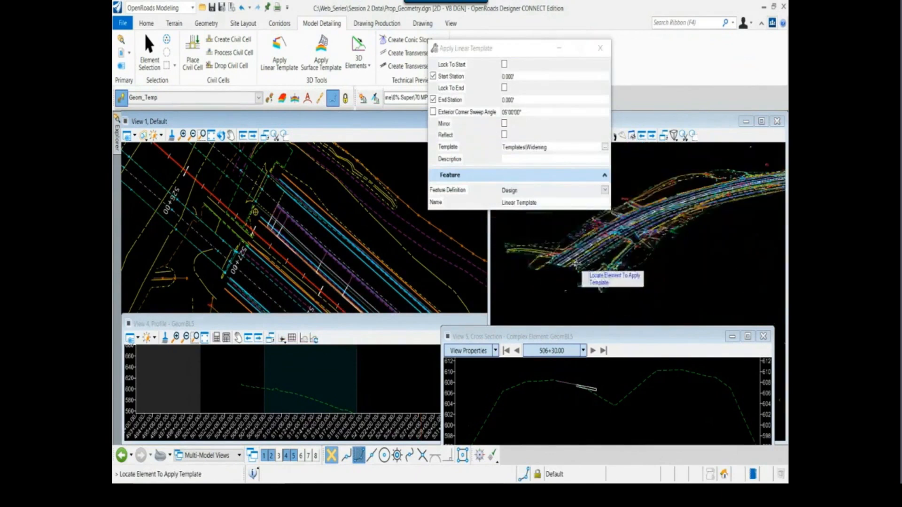
{"action": "scroll", "coordinate": [686, 210], "scroll_direction": "up", "scroll_amount": 2}
{"action": "middle_click_drag", "start_coordinate": [686, 210], "coordinate": [644, 260]}
{"action": "scroll", "coordinate": [700, 258], "scroll_direction": "up", "scroll_amount": 2}
{"action": "scroll", "coordinate": [658, 242], "scroll_direction": "up", "scroll_amount": 3}
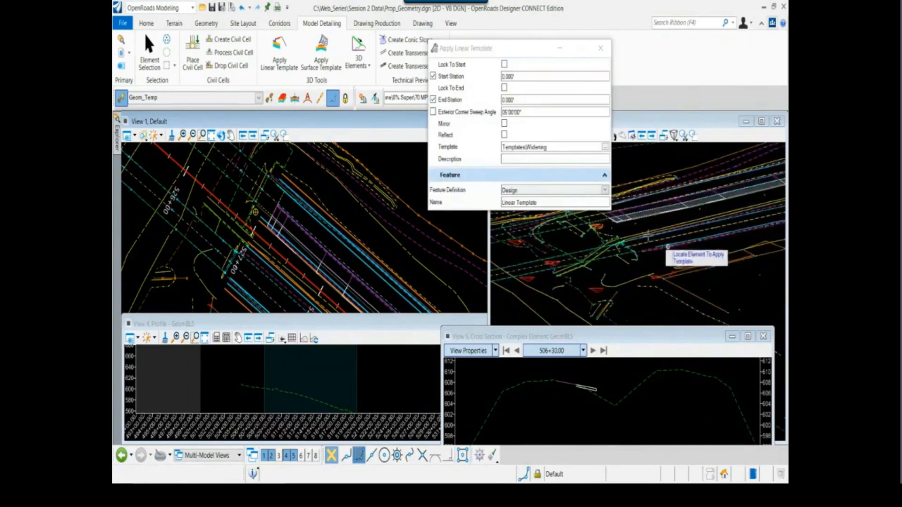
{"action": "key", "text": "Escape"}
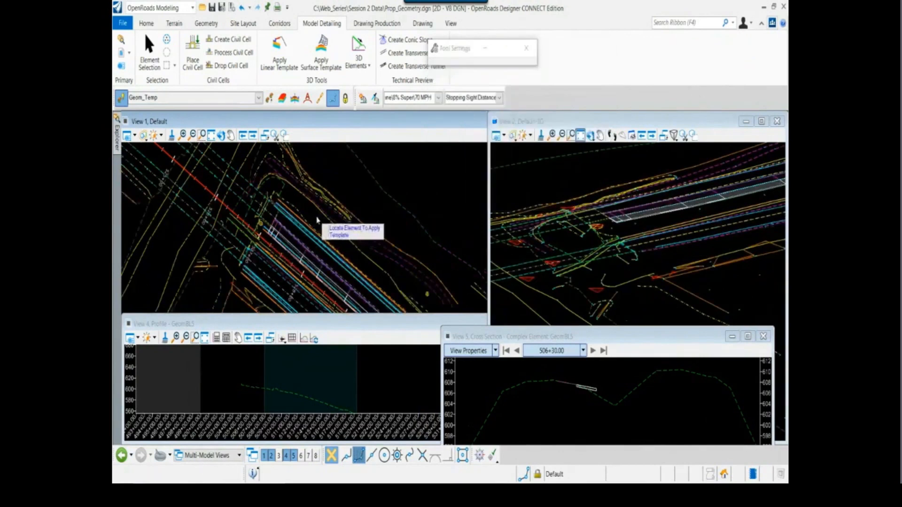
{"action": "middle_click_drag", "start_coordinate": [215, 169], "coordinate": [271, 232]}
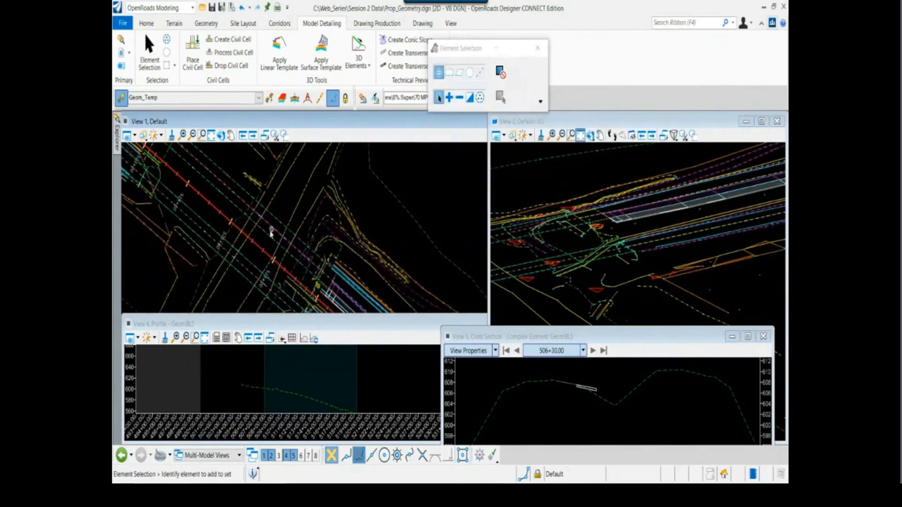
{"action": "scroll", "coordinate": [271, 233], "scroll_direction": "up", "scroll_amount": 5}
{"action": "scroll", "coordinate": [276, 248], "scroll_direction": "down", "scroll_amount": 3}
{"action": "mouse_move", "coordinate": [606, 239]}
{"action": "middle_mouse_down"}
{"action": "mouse_move", "coordinate": [602, 227]}
{"action": "mouse_move", "coordinate": [612, 236]}
{"action": "middle_mouse_up"}
{"action": "scroll", "coordinate": [613, 233], "scroll_direction": "up", "scroll_amount": 3}
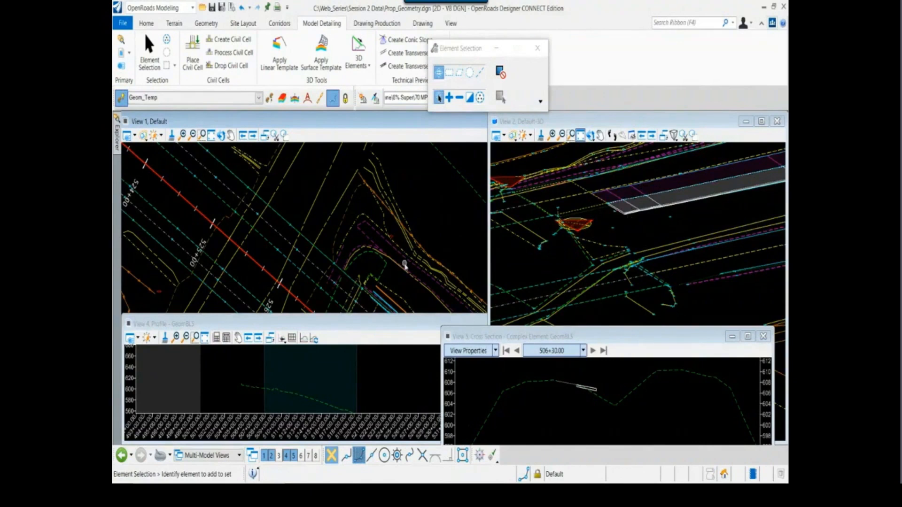
Raise cross-section View 5 and examine the widening's thickness and slope at station 506+30, comparing it with the plan from 505+00 to 507+00
{"action": "scroll", "coordinate": [385, 259], "scroll_direction": "down", "scroll_amount": 5}
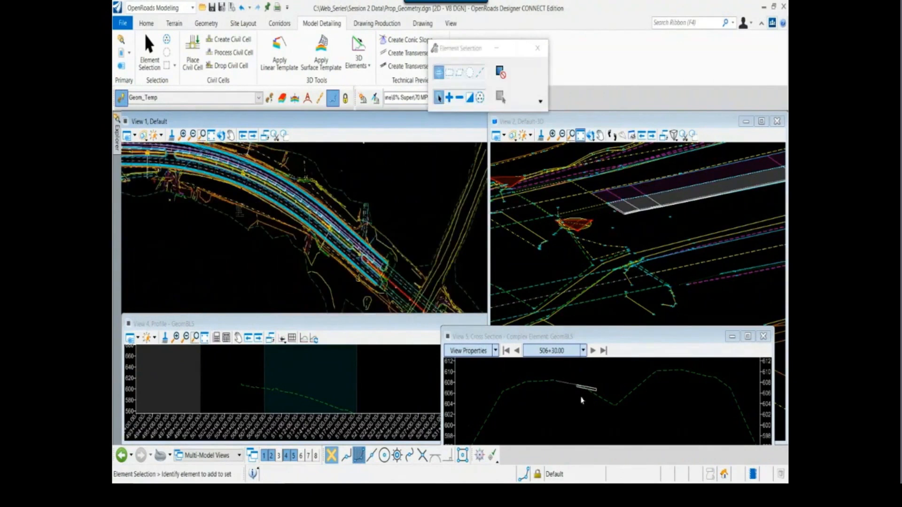
{"action": "scroll", "coordinate": [587, 391], "scroll_direction": "up", "scroll_amount": 3}
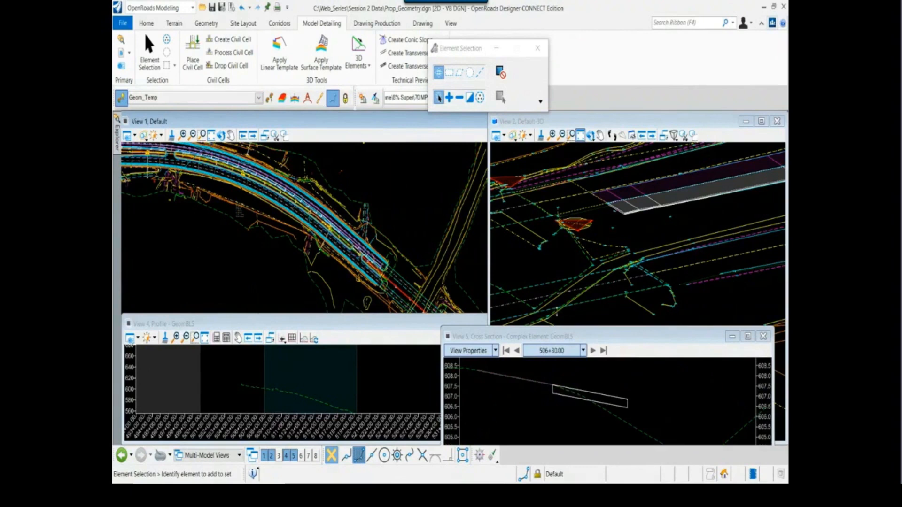
{"action": "left_click_drag", "start_coordinate": [555, 327], "coordinate": [555, 294]}
{"action": "middle_click_drag", "start_coordinate": [136, 167], "coordinate": [245, 232]}
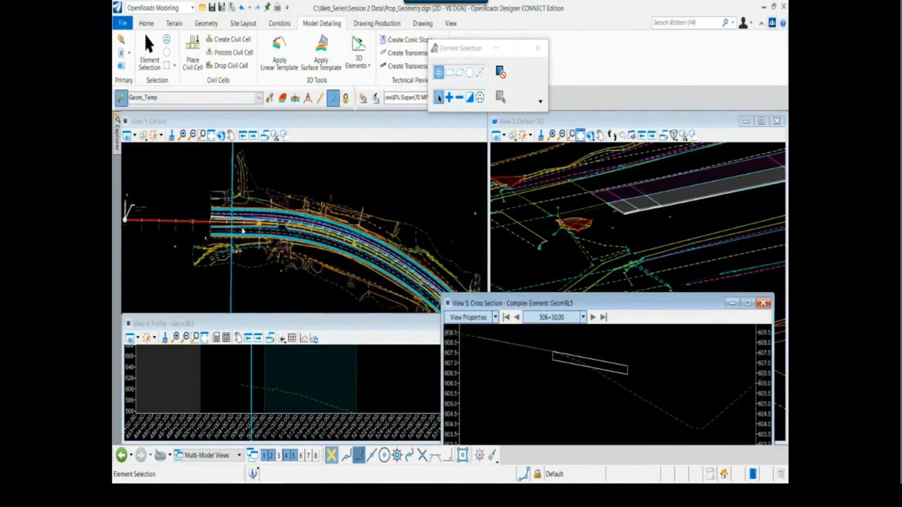
{"action": "scroll", "coordinate": [238, 233], "scroll_direction": "up", "scroll_amount": 5}
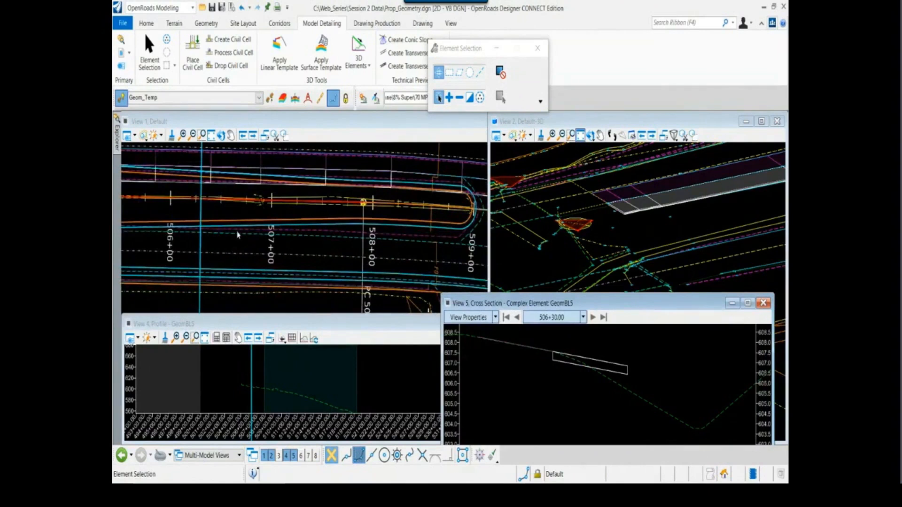
{"action": "scroll", "coordinate": [535, 414], "scroll_direction": "down", "scroll_amount": 2}
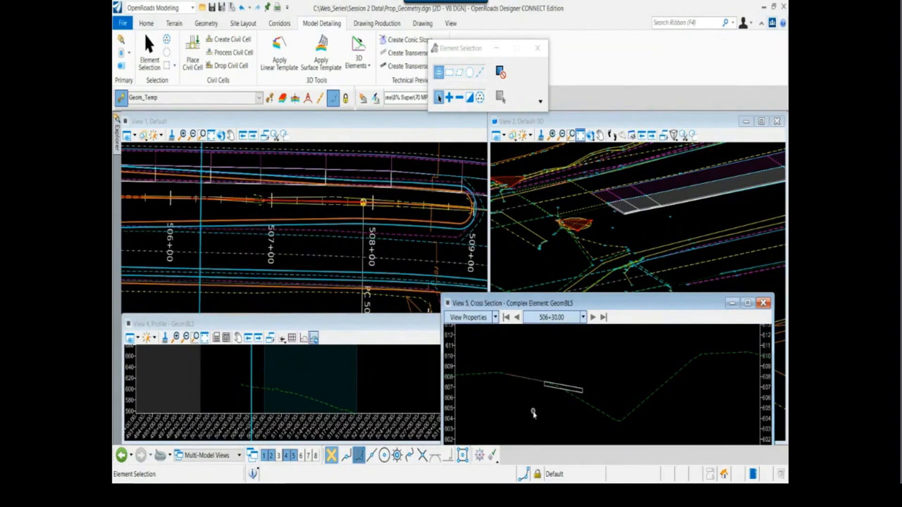
{"action": "scroll", "coordinate": [526, 392], "scroll_direction": "up", "scroll_amount": 2}
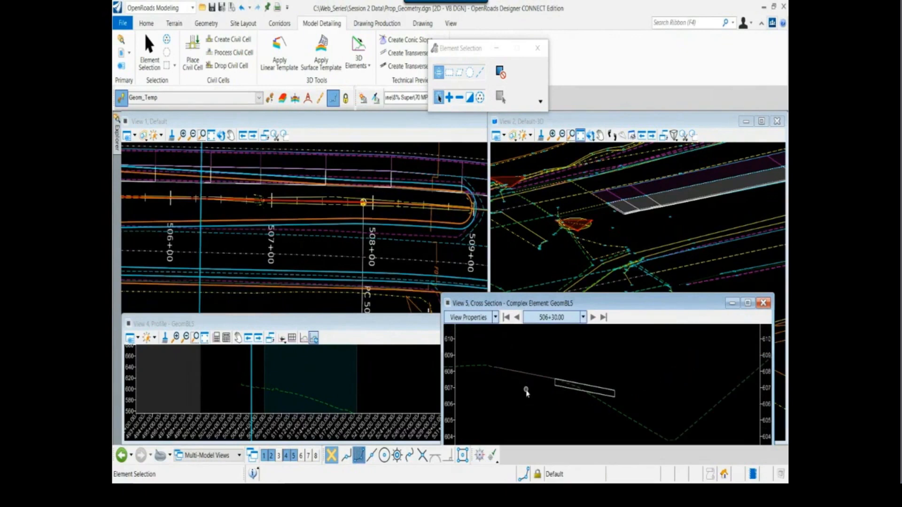
{"action": "scroll", "coordinate": [535, 399], "scroll_direction": "down", "scroll_amount": 2}
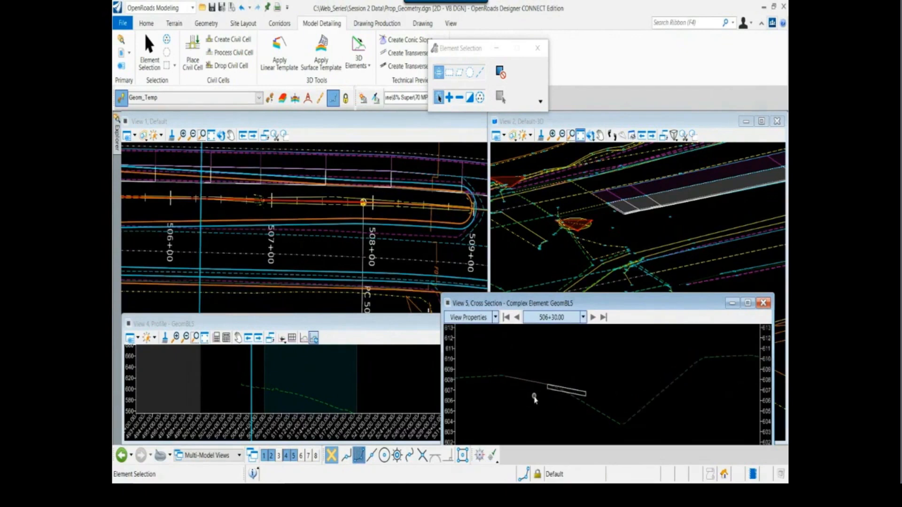
{"action": "middle_click_drag", "start_coordinate": [534, 399], "coordinate": [558, 407]}
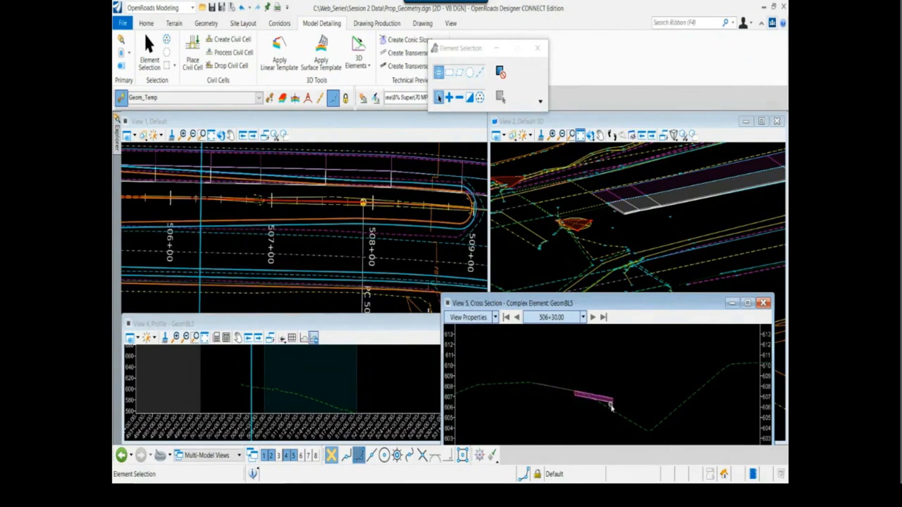
{"action": "scroll", "coordinate": [611, 405], "scroll_direction": "up", "scroll_amount": 2}
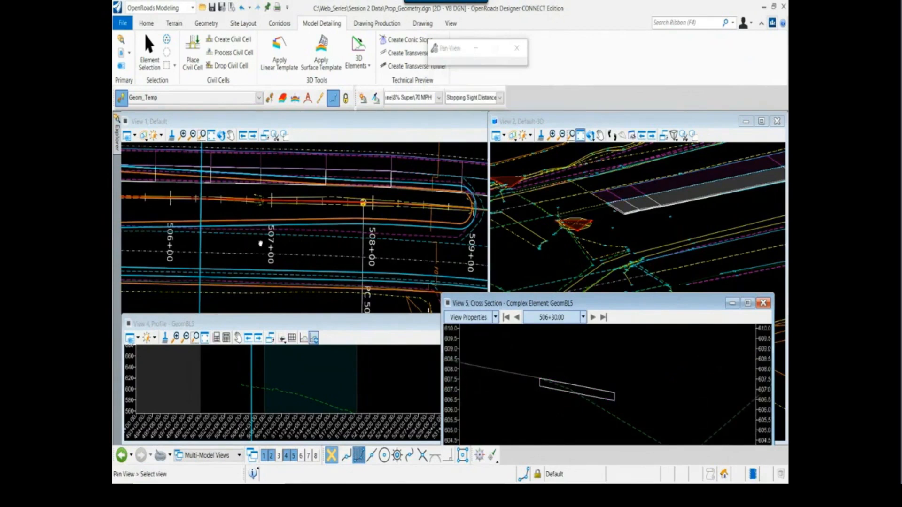
{"action": "middle_click_drag", "start_coordinate": [261, 251], "coordinate": [338, 255]}
{"action": "middle_click_drag", "start_coordinate": [244, 231], "coordinate": [281, 254]}
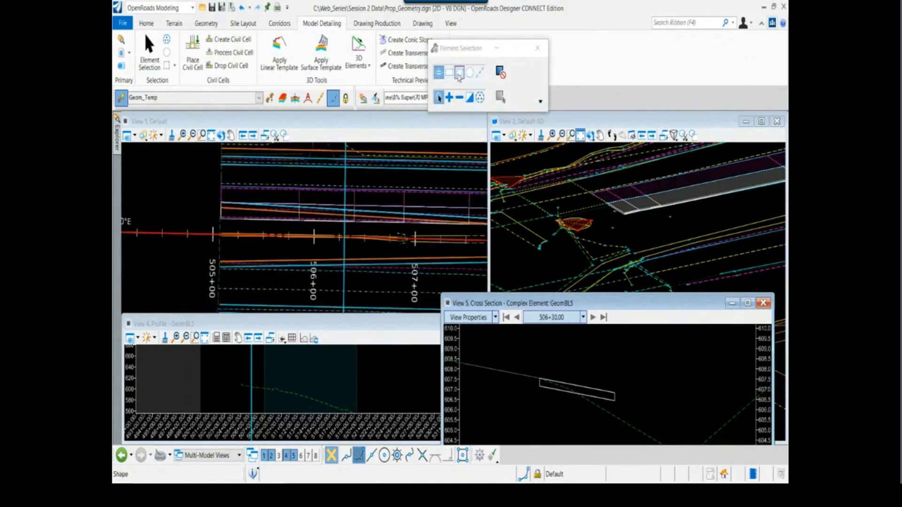
Close cross-section View 5, move the Element Selection dialog off the ribbon, and show the full GeomBL5 existing ground profile in View 4
{"action": "left_click_drag", "start_coordinate": [464, 48], "coordinate": [589, 36]}
{"action": "left_click", "coordinate": [206, 24]}
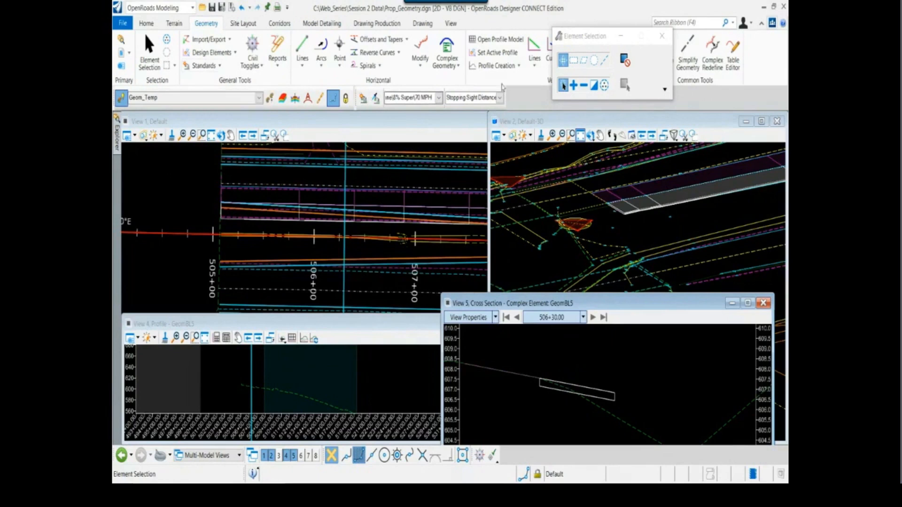
{"action": "left_click_drag", "start_coordinate": [587, 37], "coordinate": [607, 225]}
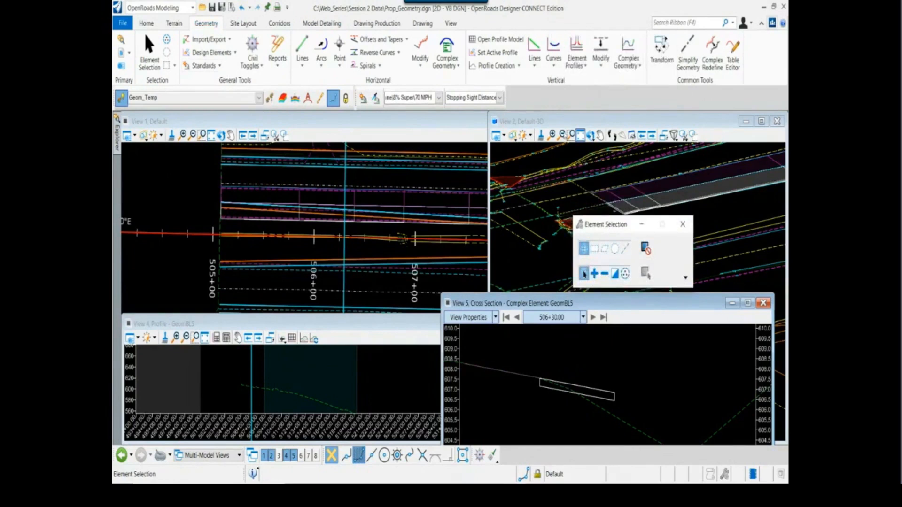
{"action": "left_click", "coordinate": [762, 304]}
{"action": "left_click", "coordinate": [478, 360]}
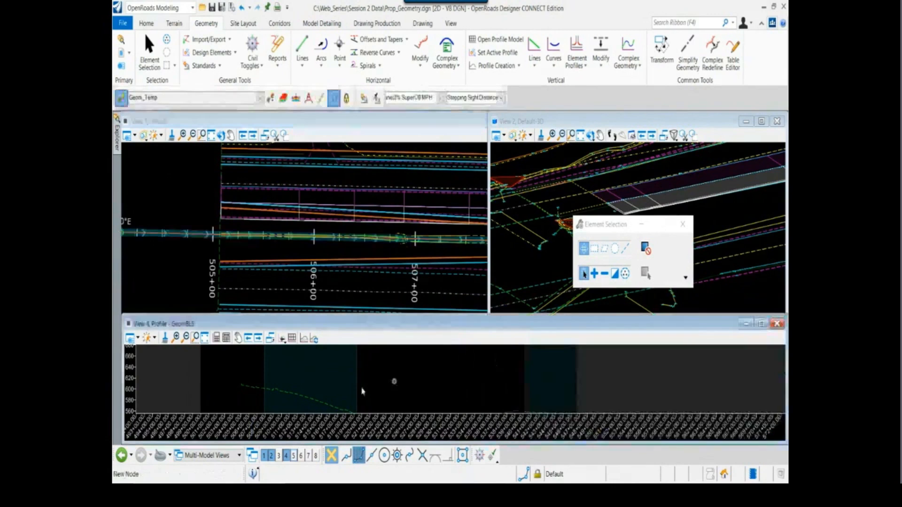
{"action": "scroll", "coordinate": [342, 388], "scroll_direction": "down", "scroll_amount": 1}
{"action": "mouse_move", "coordinate": [344, 386]}
{"action": "middle_mouse_down"}
{"action": "mouse_move", "coordinate": [346, 372]}
{"action": "mouse_move", "coordinate": [353, 377]}
{"action": "middle_mouse_up"}
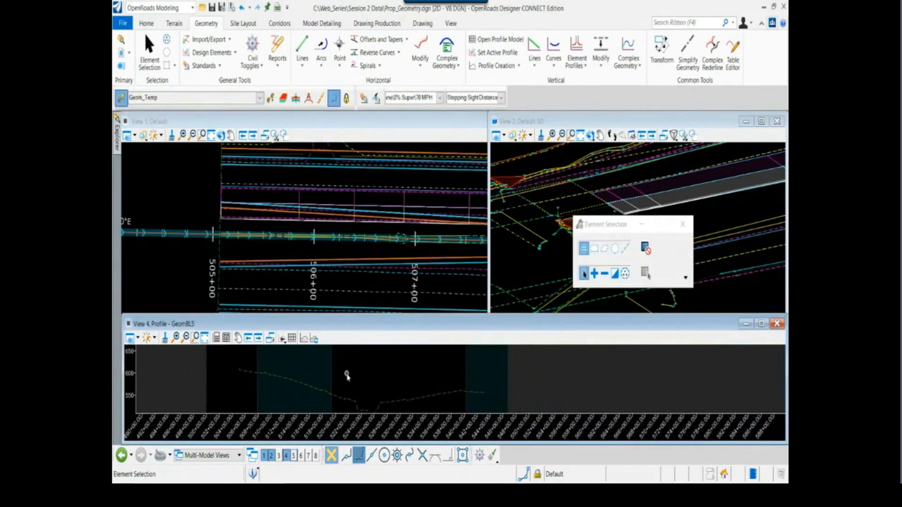
Project the profile of the white widening edge near station 506+00 onto the GeomBL5 alignment and leave the command
{"action": "left_click", "coordinate": [519, 65]}
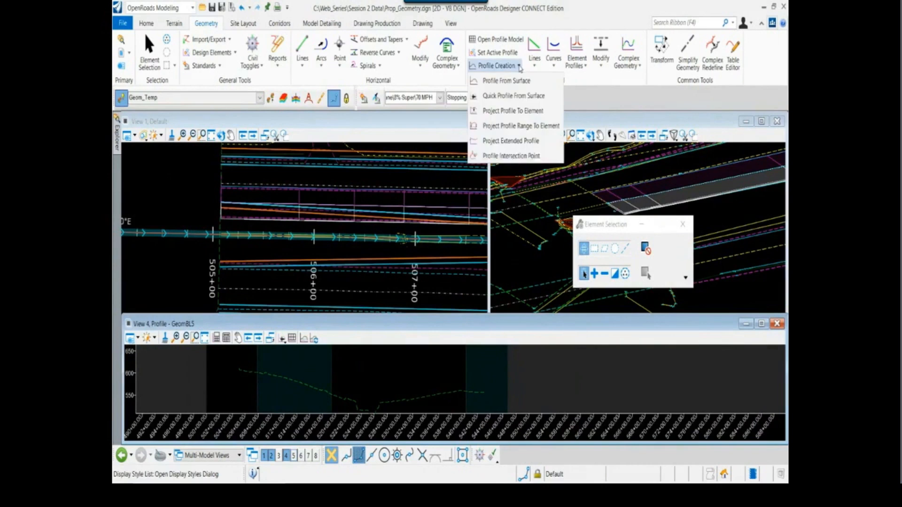
{"action": "left_click", "coordinate": [497, 112]}
{"action": "scroll", "coordinate": [315, 223], "scroll_direction": "up", "scroll_amount": 3}
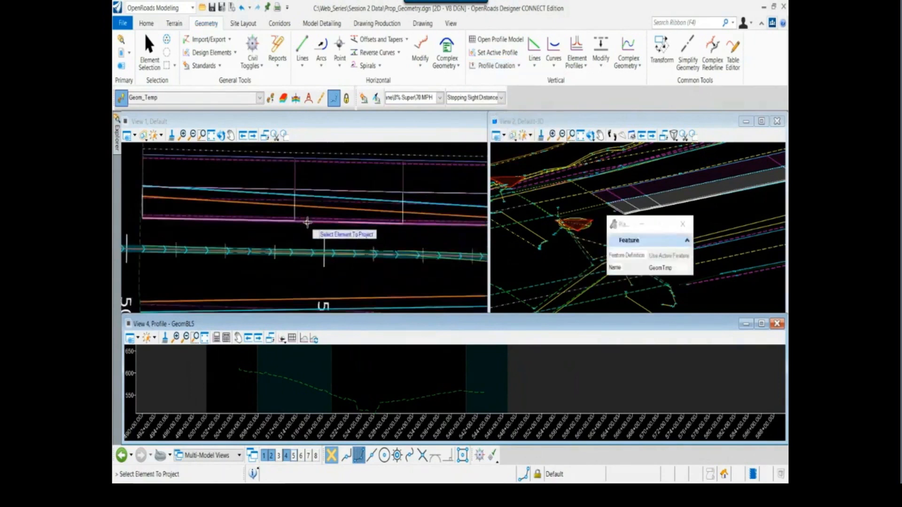
{"action": "left_click", "coordinate": [315, 222]}
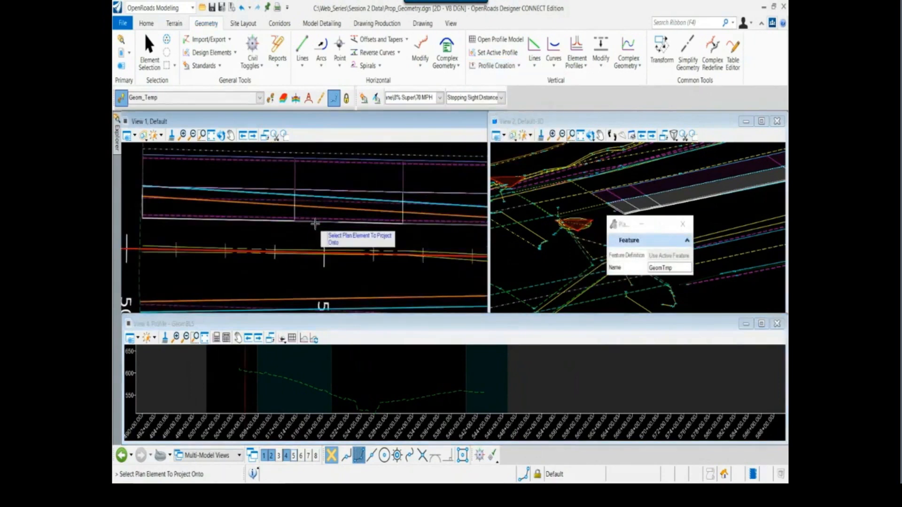
{"action": "scroll", "coordinate": [315, 223], "scroll_direction": "down", "scroll_amount": 1}
{"action": "mouse_move", "coordinate": [310, 245]}
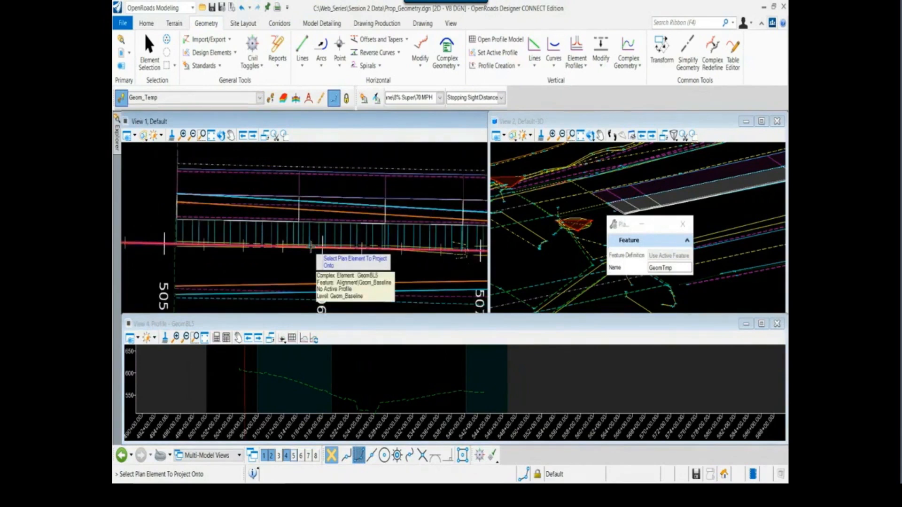
{"action": "left_click", "coordinate": [310, 245]}
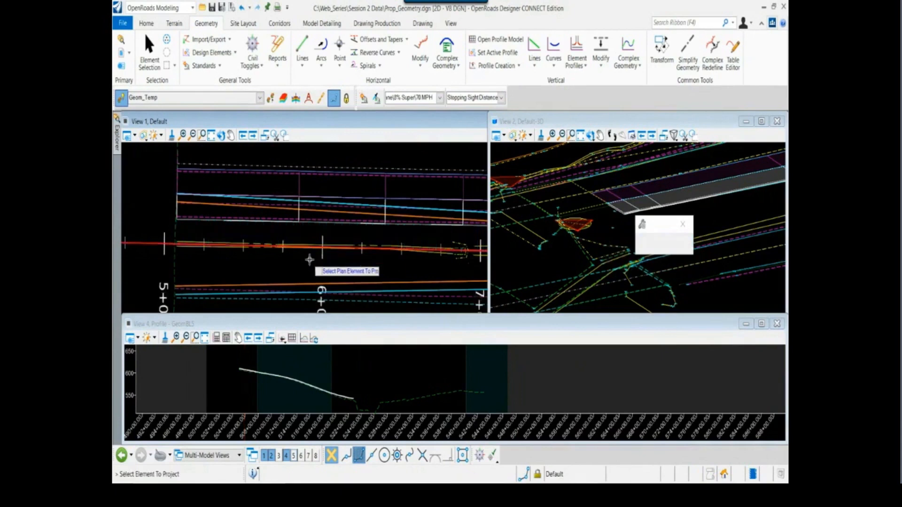
{"action": "scroll", "coordinate": [341, 396], "scroll_direction": "up", "scroll_amount": 3}
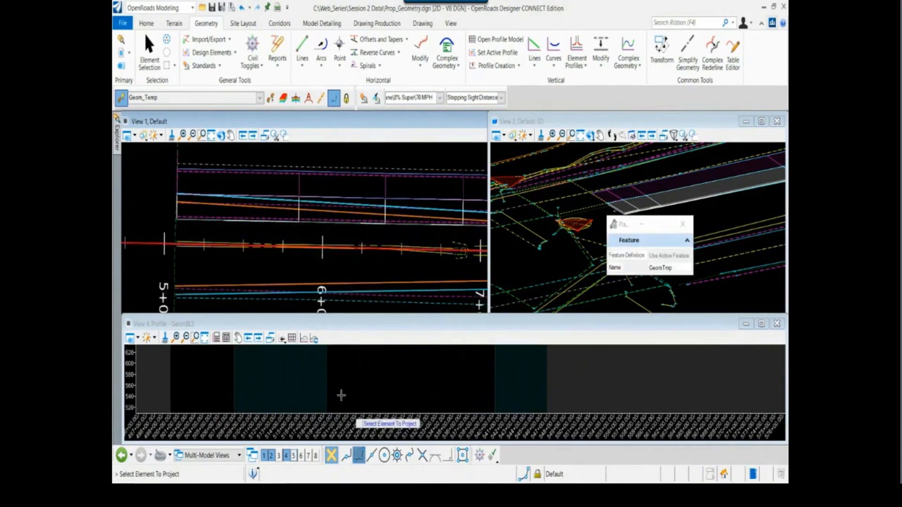
{"action": "left_click", "coordinate": [352, 393]}
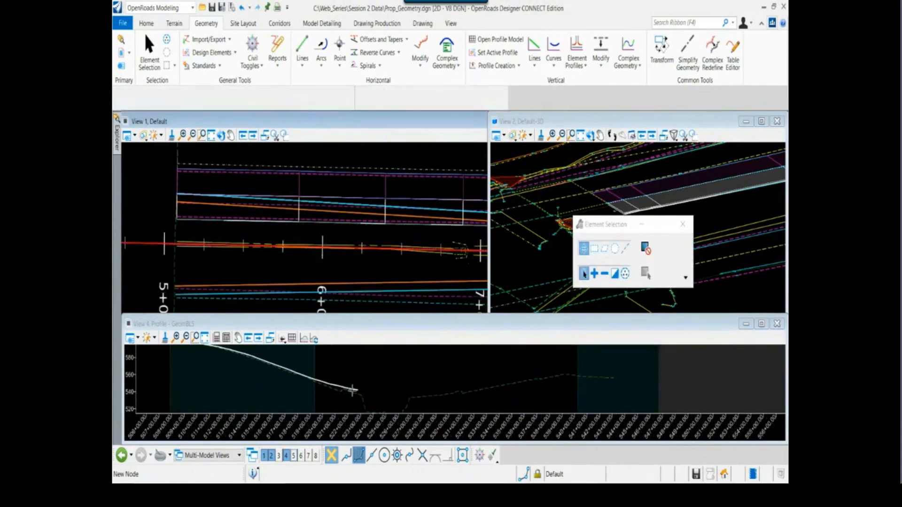
{"action": "scroll", "coordinate": [353, 395], "scroll_direction": "up", "scroll_amount": 1}
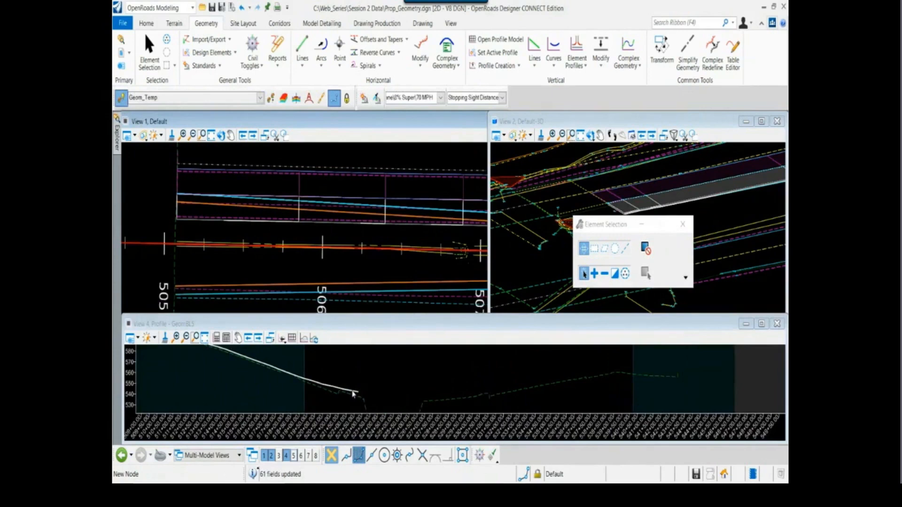
{"action": "scroll", "coordinate": [256, 262], "scroll_direction": "down", "scroll_amount": 9}
Project the profile of the widening edge near station 521+00 onto the GeomBL5 alignment
{"action": "middle_click_drag", "start_coordinate": [377, 269], "coordinate": [376, 269]}
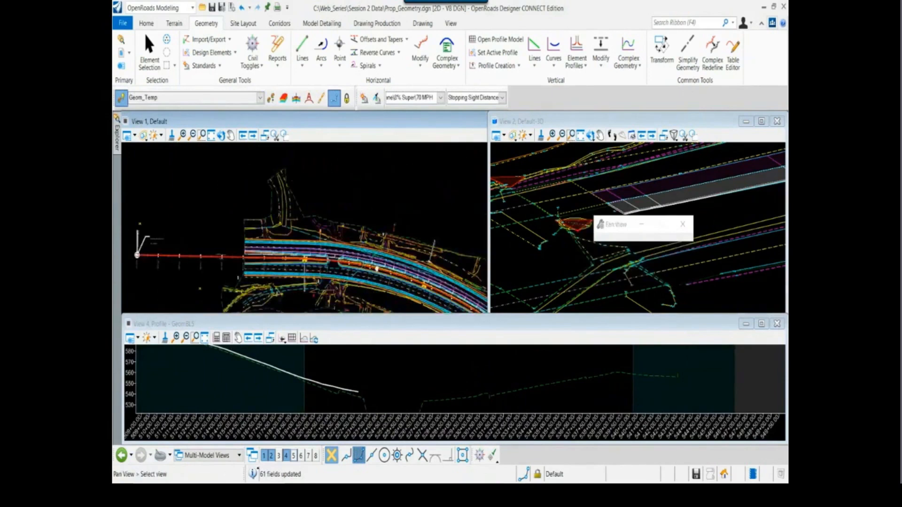
{"action": "scroll", "coordinate": [336, 257], "scroll_direction": "up", "scroll_amount": 6}
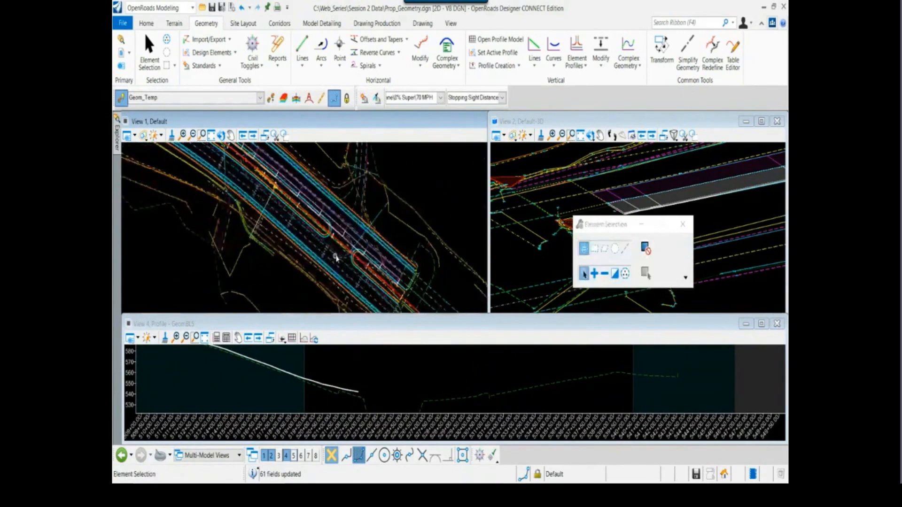
{"action": "scroll", "coordinate": [336, 257], "scroll_direction": "up", "scroll_amount": 2}
{"action": "scroll", "coordinate": [355, 213], "scroll_direction": "up", "scroll_amount": 2}
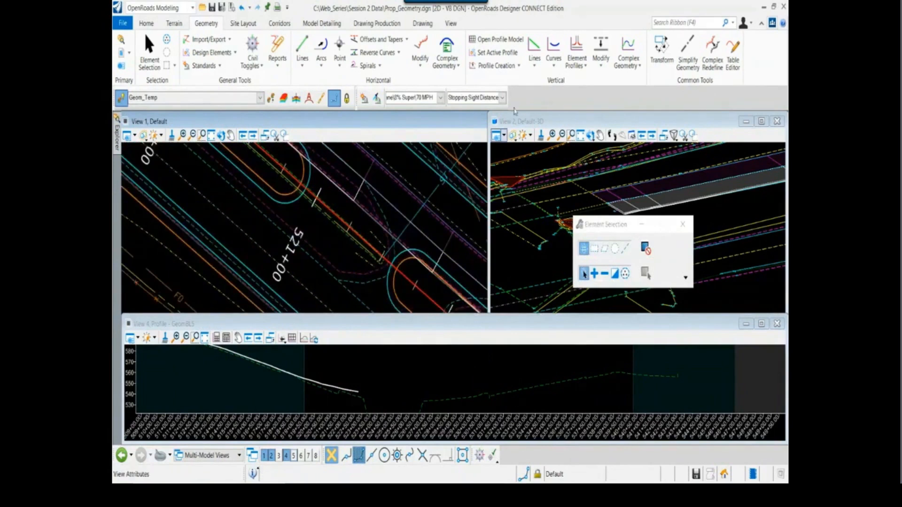
{"action": "left_click", "coordinate": [494, 66]}
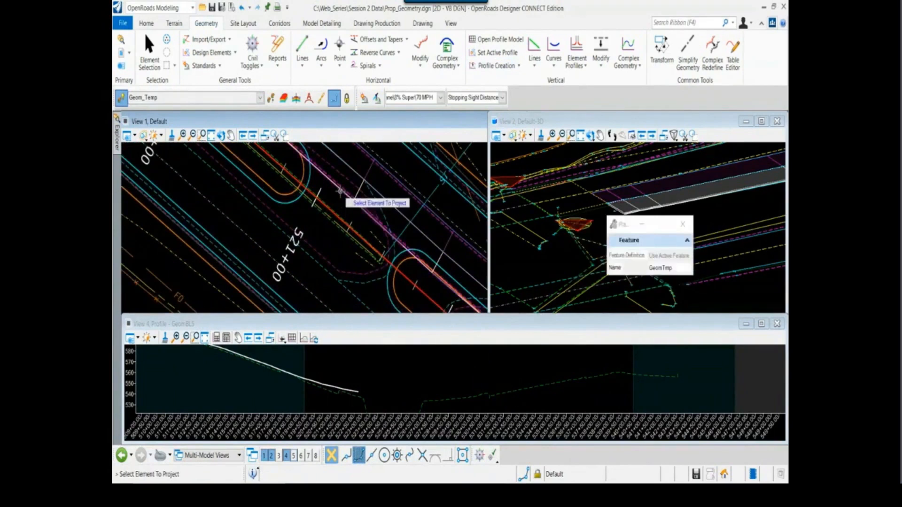
{"action": "left_click", "coordinate": [347, 224]}
{"action": "left_click", "coordinate": [345, 224]}
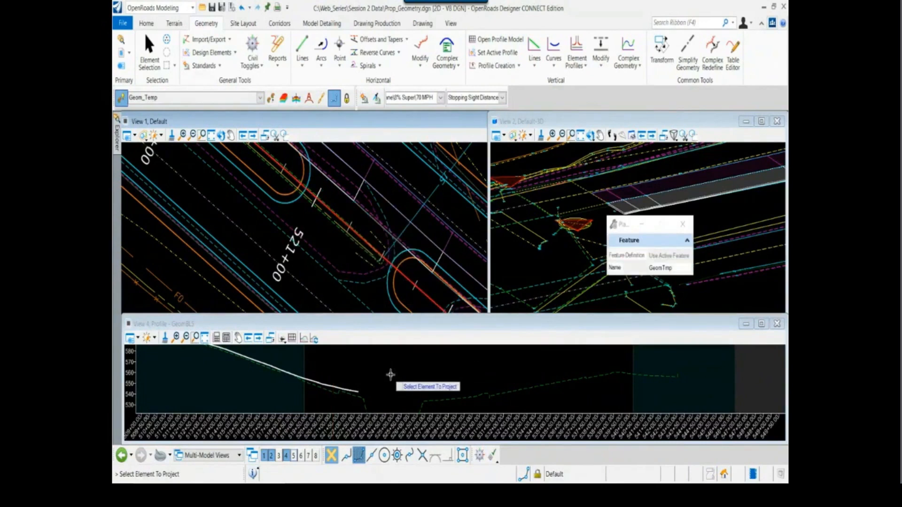
Project the profile of the widening edge past the intersection, near station 529+00, onto GeomBL5 and leave the command
{"action": "scroll", "coordinate": [384, 377], "scroll_direction": "down", "scroll_amount": 2}
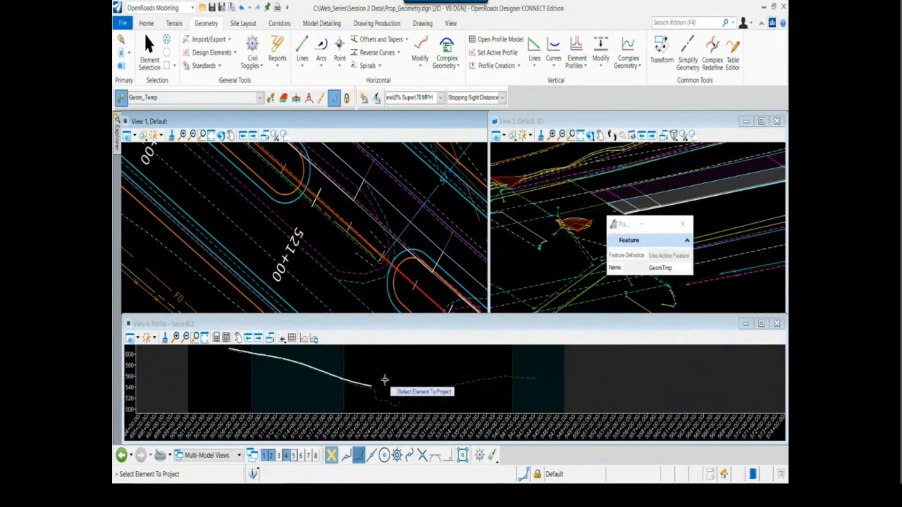
{"action": "scroll", "coordinate": [384, 377], "scroll_direction": "down", "scroll_amount": 2}
{"action": "scroll", "coordinate": [361, 240], "scroll_direction": "down", "scroll_amount": 1}
{"action": "scroll", "coordinate": [360, 239], "scroll_direction": "down", "scroll_amount": 4}
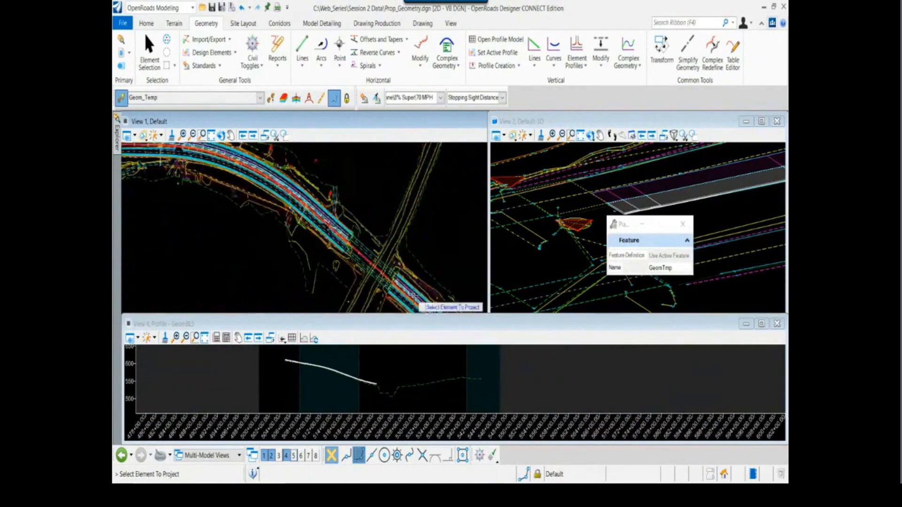
{"action": "middle_click_drag", "start_coordinate": [406, 293], "coordinate": [367, 238]}
{"action": "scroll", "coordinate": [378, 252], "scroll_direction": "up", "scroll_amount": 4}
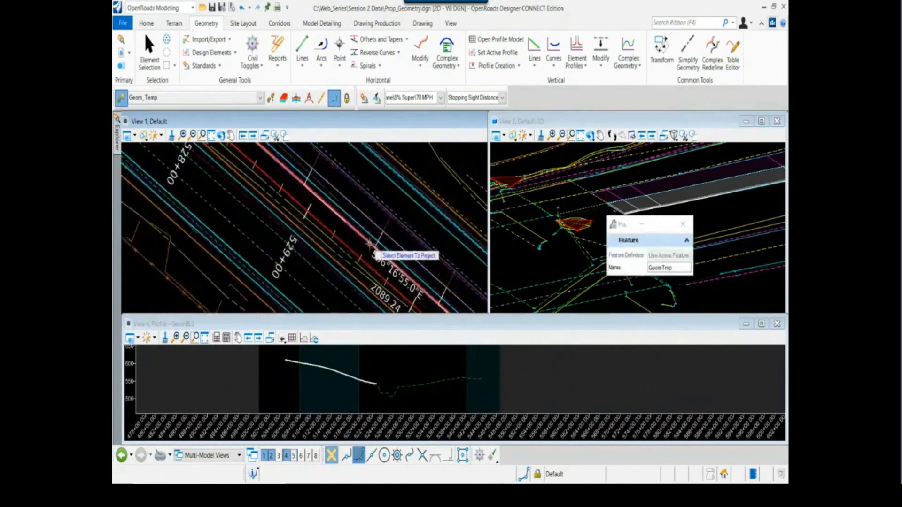
{"action": "scroll", "coordinate": [364, 248], "scroll_direction": "up", "scroll_amount": 2}
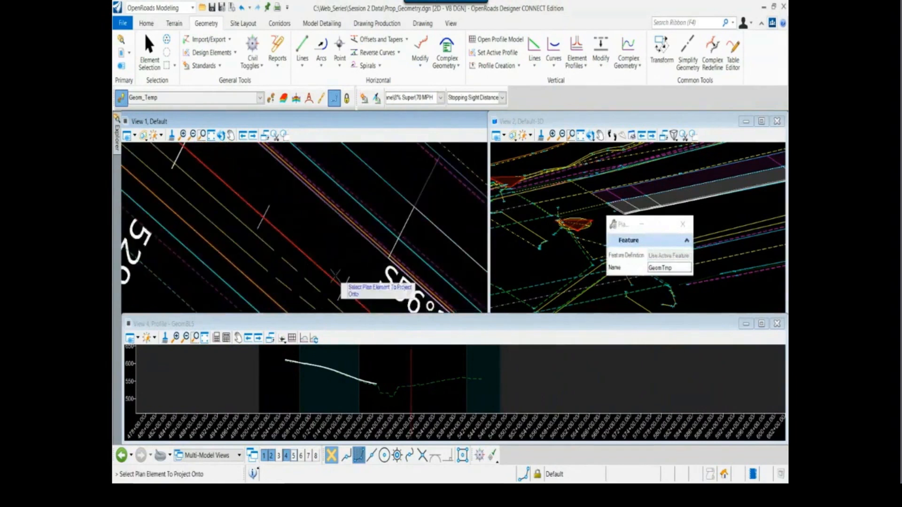
{"action": "left_click", "coordinate": [345, 267]}
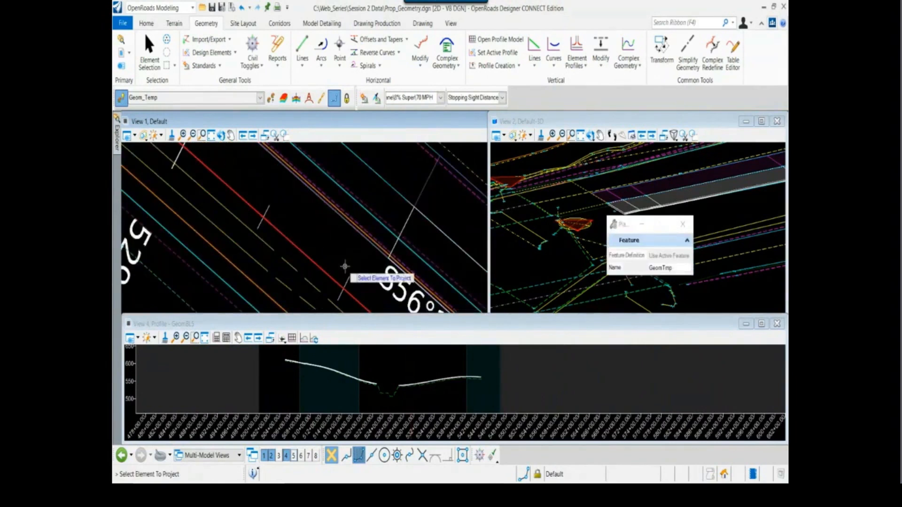
{"action": "scroll", "coordinate": [400, 387], "scroll_direction": "up", "scroll_amount": 4}
{"action": "key", "text": "Escape"}
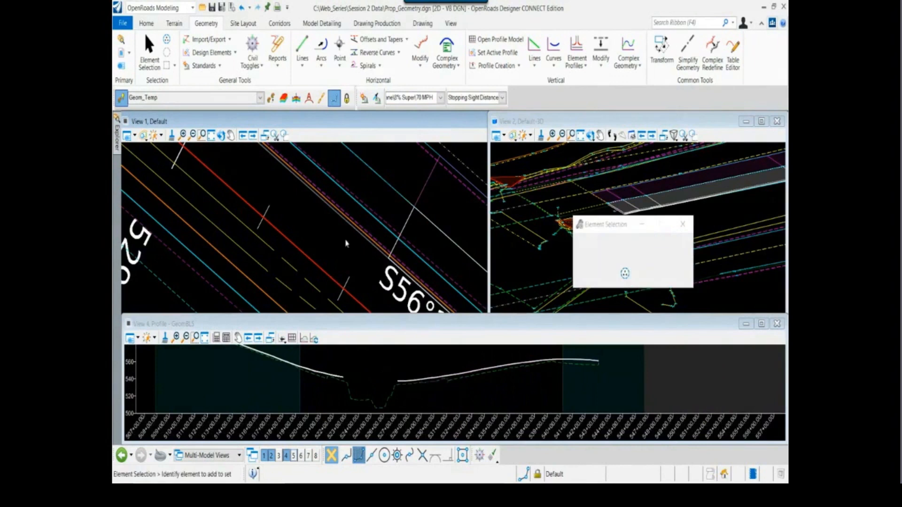
Project the profile of the edge through the intersection, between stations 525+00 and 526+00, onto GeomBL5 and leave the command
{"action": "scroll", "coordinate": [345, 243], "scroll_direction": "down", "scroll_amount": 5}
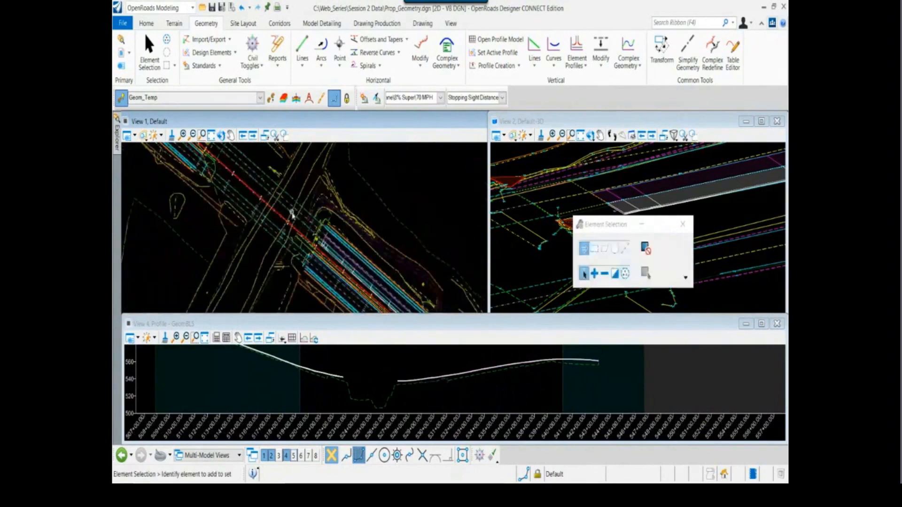
{"action": "scroll", "coordinate": [291, 213], "scroll_direction": "up", "scroll_amount": 2}
{"action": "left_click", "coordinate": [489, 66]}
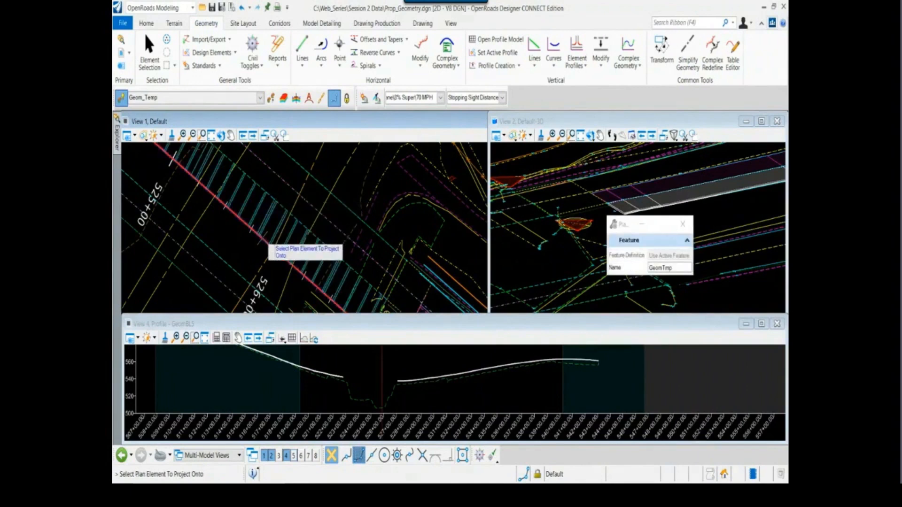
{"action": "scroll", "coordinate": [379, 378], "scroll_direction": "up", "scroll_amount": 2}
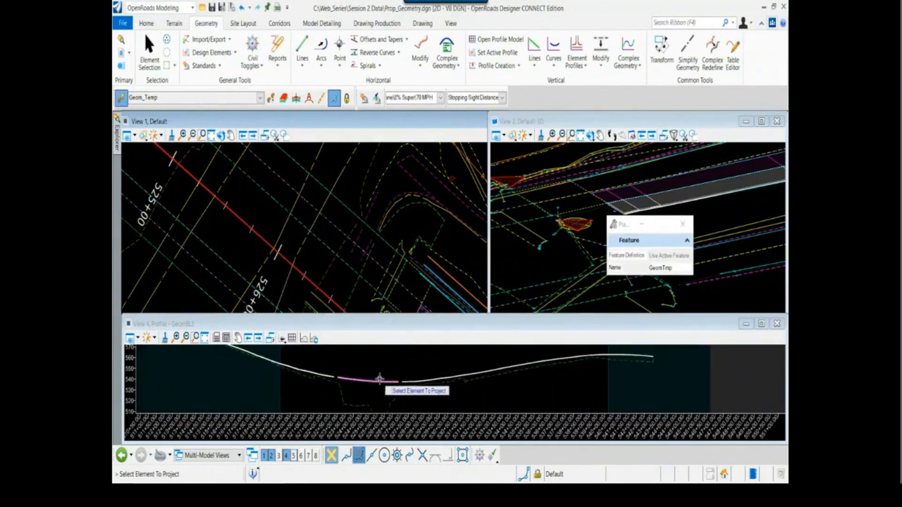
{"action": "key", "text": "Escape"}
Examine the three projected profiles against existing ground in View 4, focusing on their beginning, and make the profile view taller
{"action": "scroll", "coordinate": [380, 396], "scroll_direction": "down", "scroll_amount": 2}
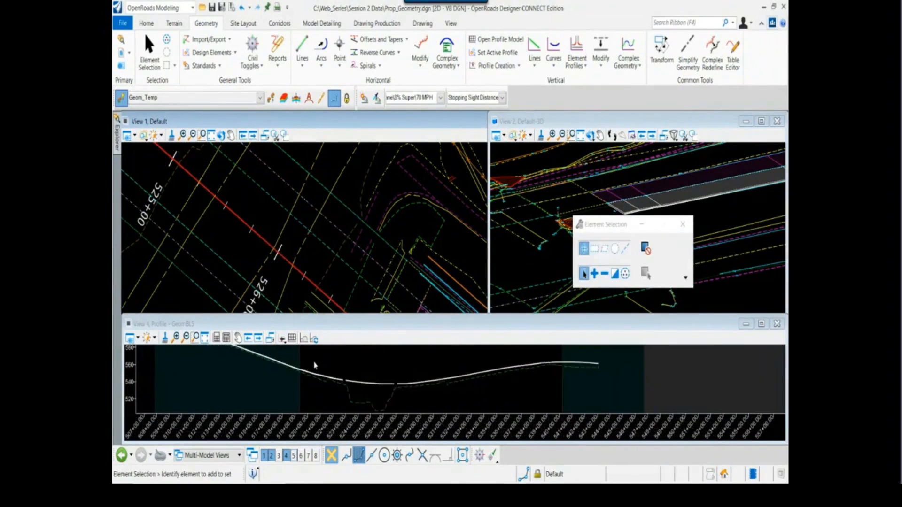
{"action": "middle_click_drag", "start_coordinate": [356, 387], "coordinate": [380, 402]}
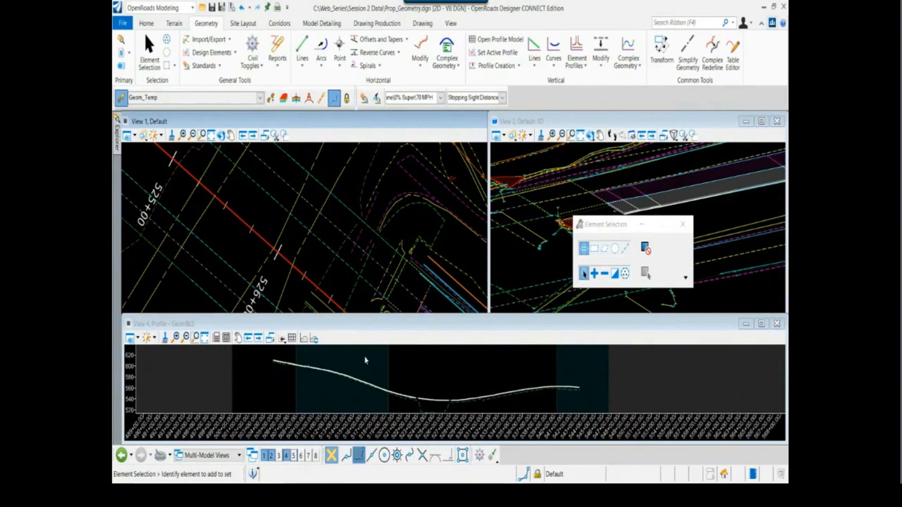
{"action": "scroll", "coordinate": [289, 359], "scroll_direction": "up", "scroll_amount": 2}
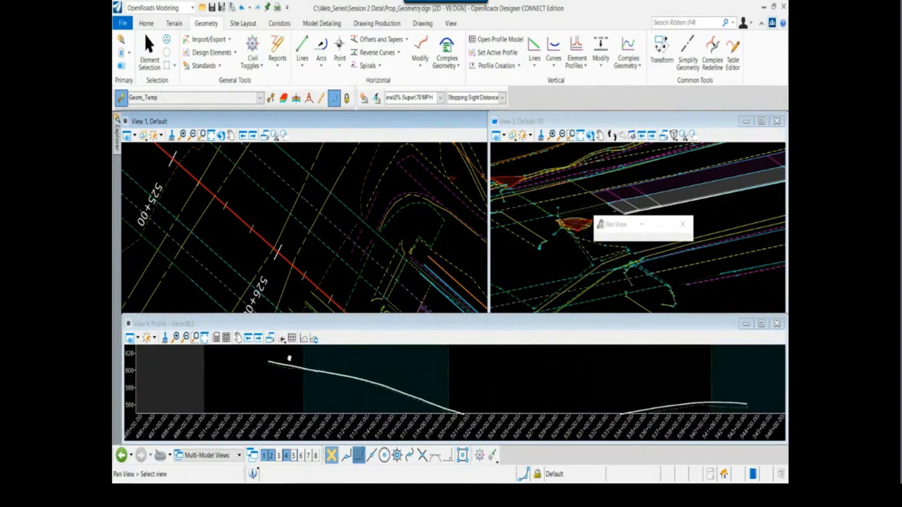
{"action": "scroll", "coordinate": [289, 359], "scroll_direction": "up", "scroll_amount": 4}
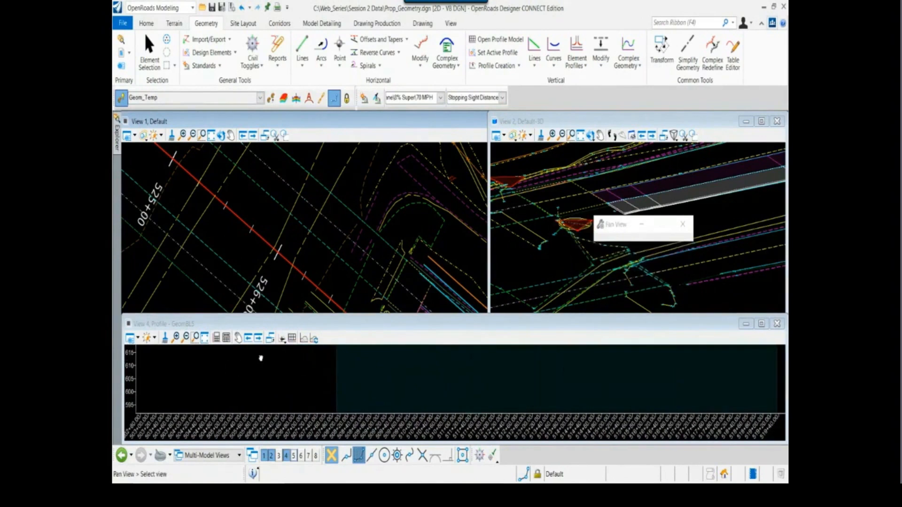
{"action": "middle_click_drag", "start_coordinate": [260, 358], "coordinate": [260, 361]}
{"action": "left_click", "coordinate": [260, 361]}
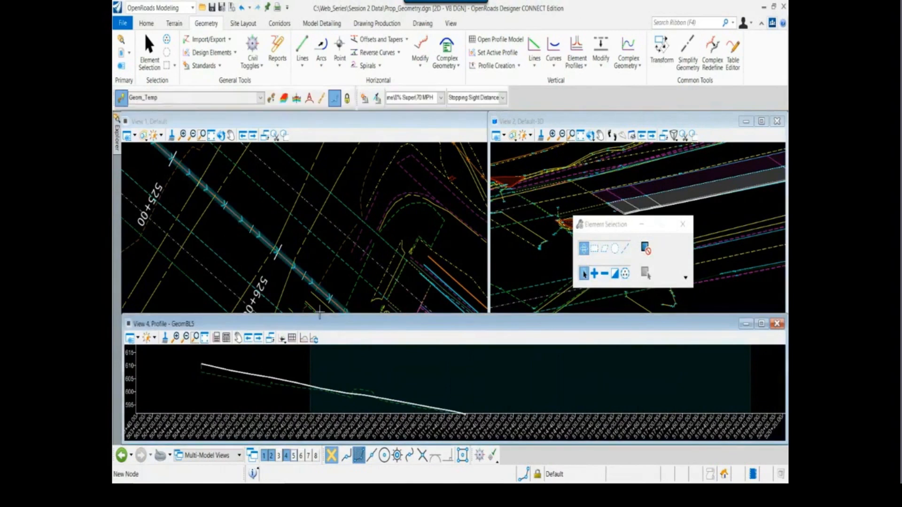
{"action": "left_click_drag", "start_coordinate": [319, 312], "coordinate": [320, 283]}
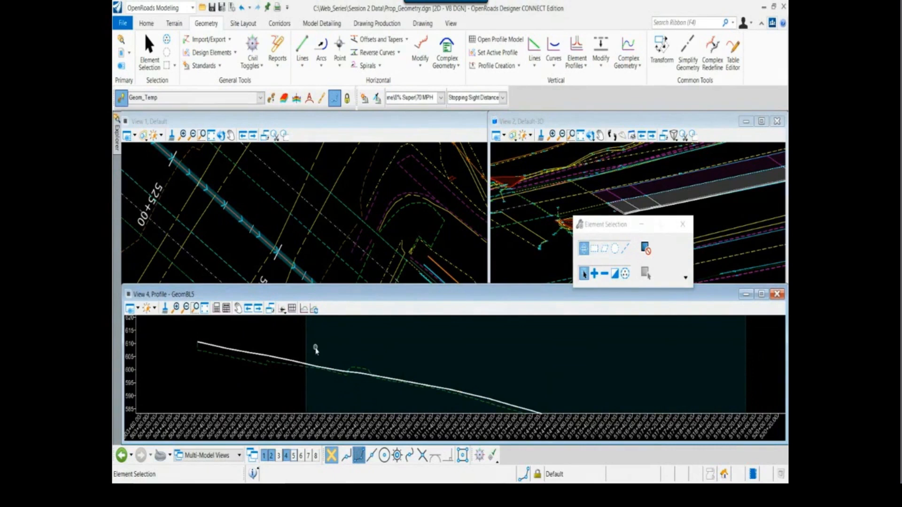
Compare the first projected profile with existing ground from about 505+00 to 514+00, briefly selecting it to see its extent
{"action": "scroll", "coordinate": [318, 362], "scroll_direction": "down", "scroll_amount": 2}
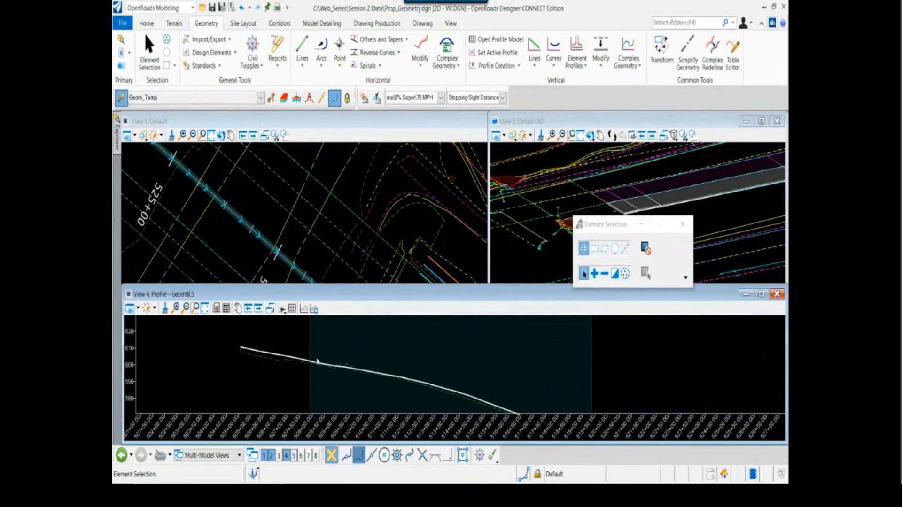
{"action": "middle_click_drag", "start_coordinate": [329, 346], "coordinate": [290, 358]}
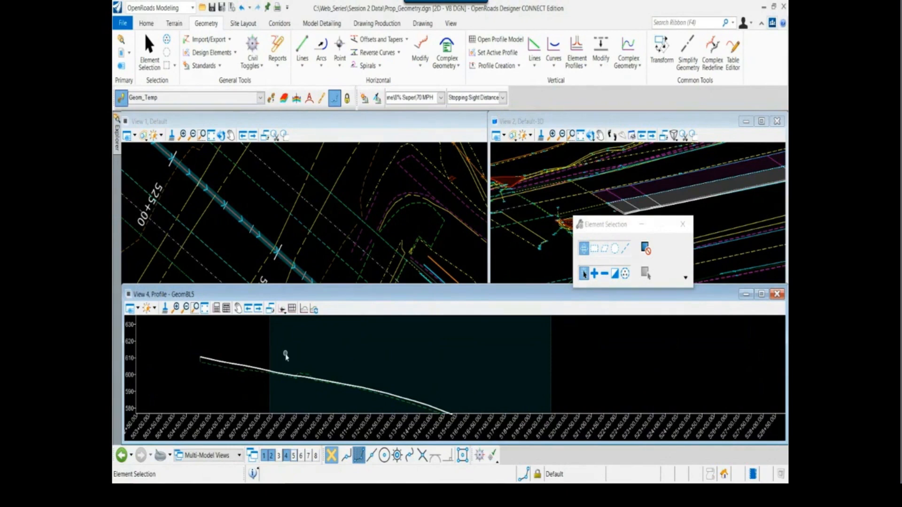
{"action": "scroll", "coordinate": [207, 335], "scroll_direction": "up", "scroll_amount": 1}
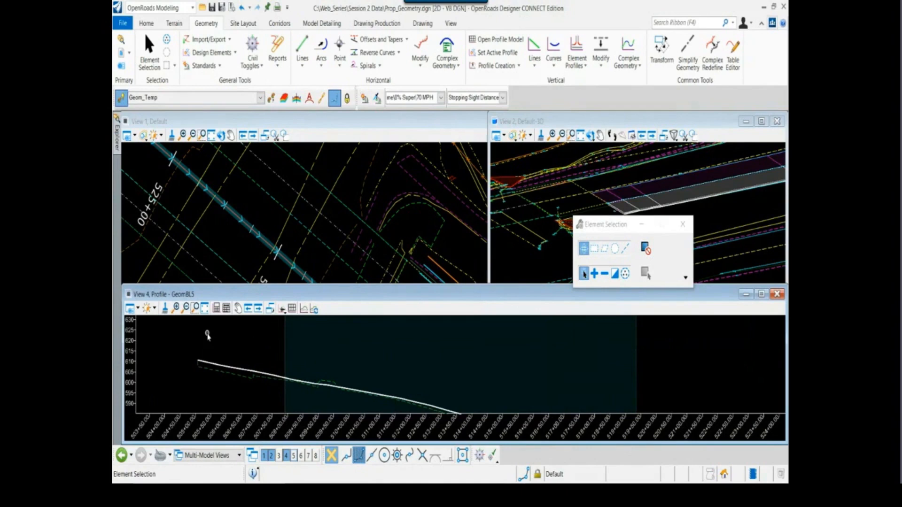
{"action": "middle_click_drag", "start_coordinate": [211, 345], "coordinate": [235, 343]}
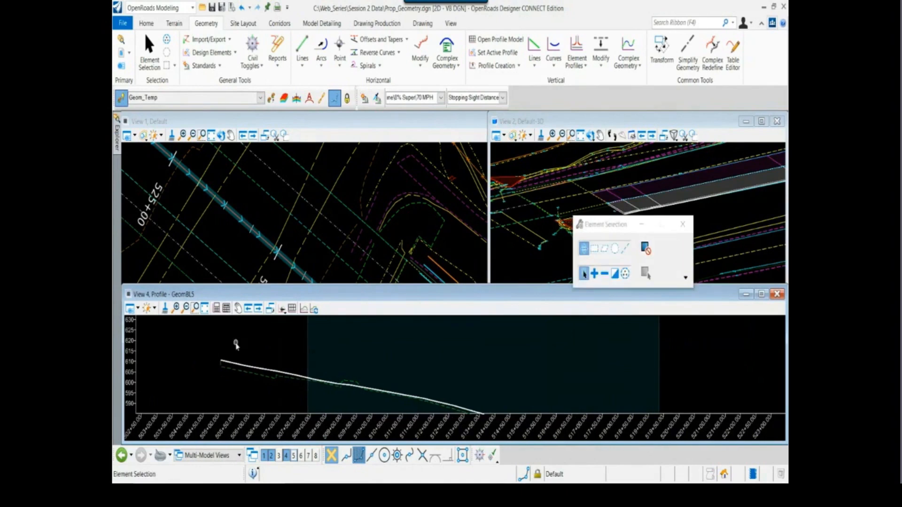
{"action": "left_click", "coordinate": [242, 364]}
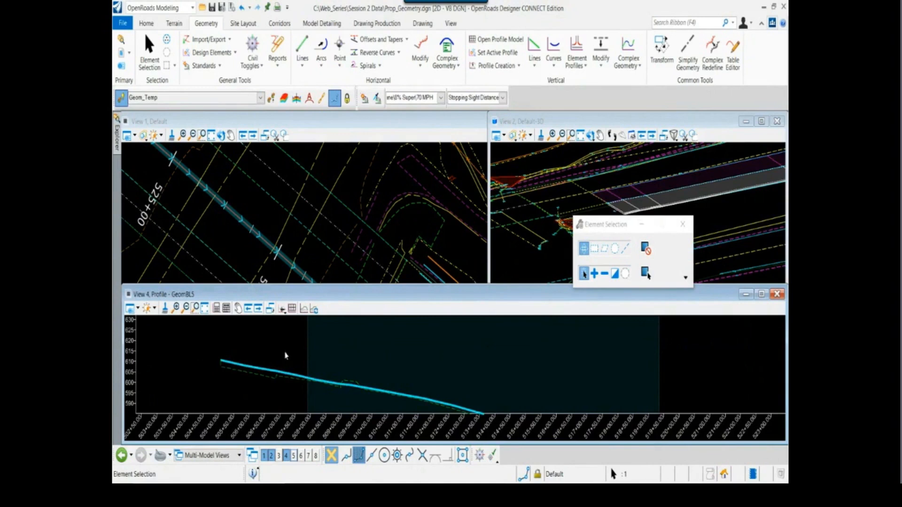
{"action": "left_click", "coordinate": [284, 356]}
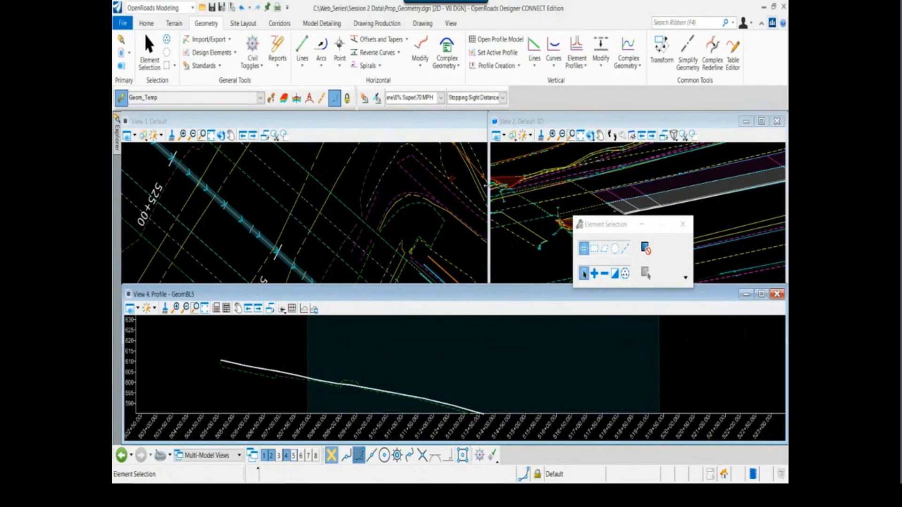
{"action": "left_click", "coordinate": [590, 135]}
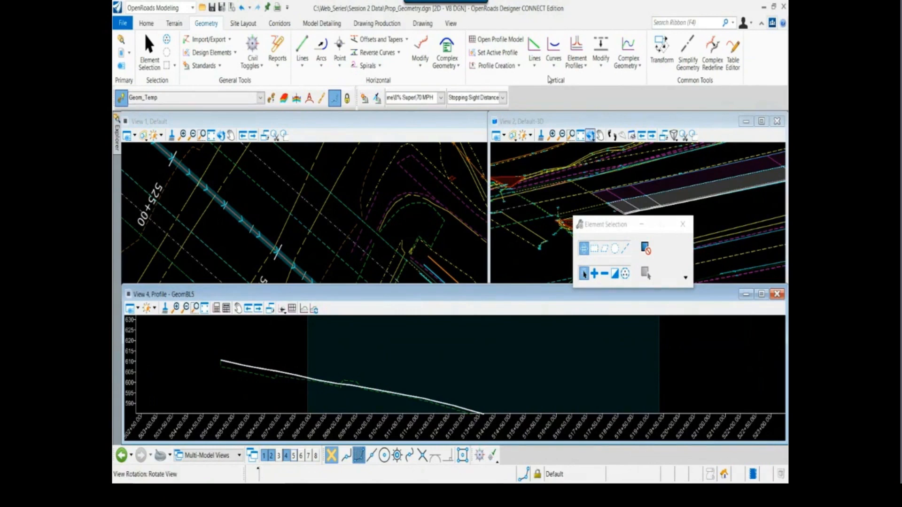
Turn on the active design standard and set the active feature definition to Geom_Baseline
{"action": "left_click", "coordinate": [377, 98]}
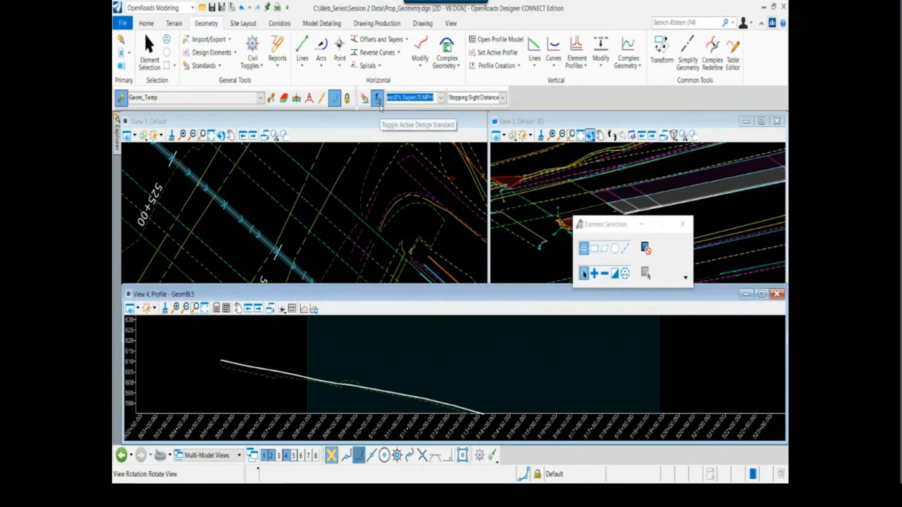
{"action": "left_click", "coordinate": [260, 99]}
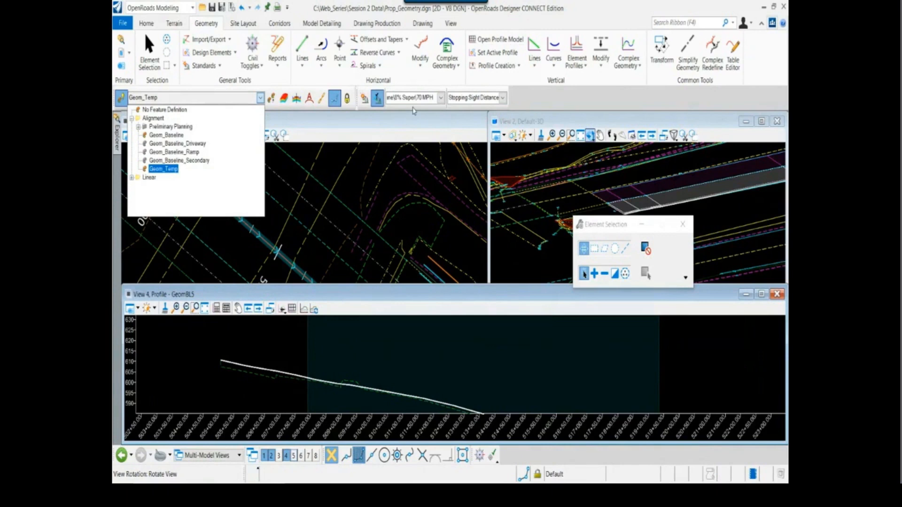
{"action": "left_click", "coordinate": [166, 135]}
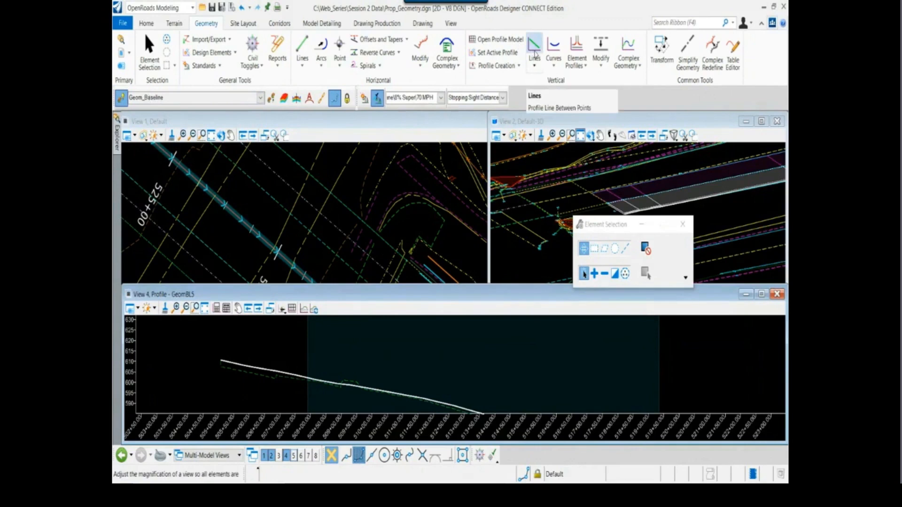
Start a Profile Line Between Points at the beginning of the first projected profile and turn on Civil AccuDraw
{"action": "left_click", "coordinate": [534, 53]}
{"action": "scroll", "coordinate": [324, 362], "scroll_direction": "down", "scroll_amount": 2}
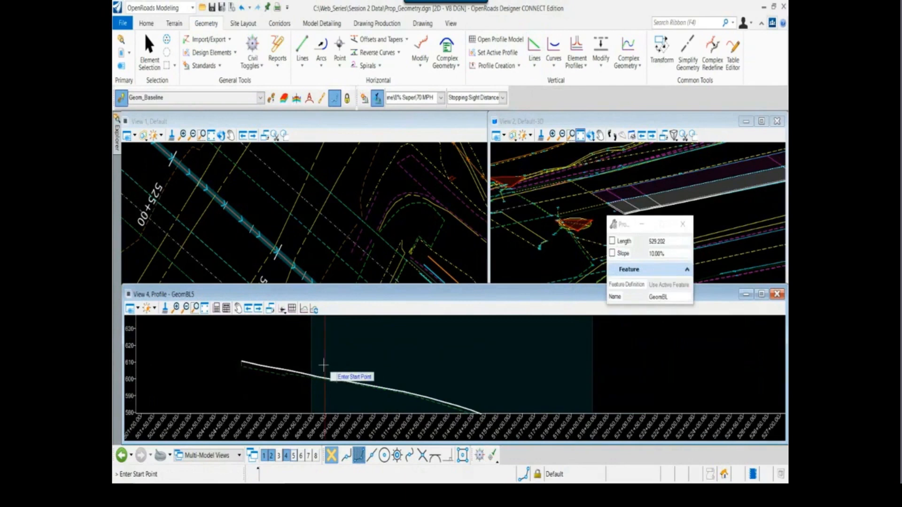
{"action": "scroll", "coordinate": [323, 362], "scroll_direction": "down", "scroll_amount": 2}
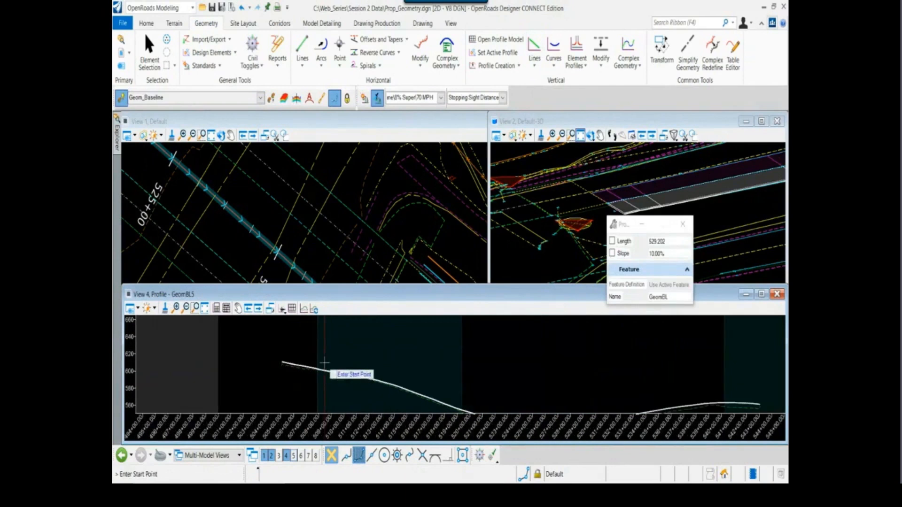
{"action": "scroll", "coordinate": [287, 363], "scroll_direction": "up", "scroll_amount": 4}
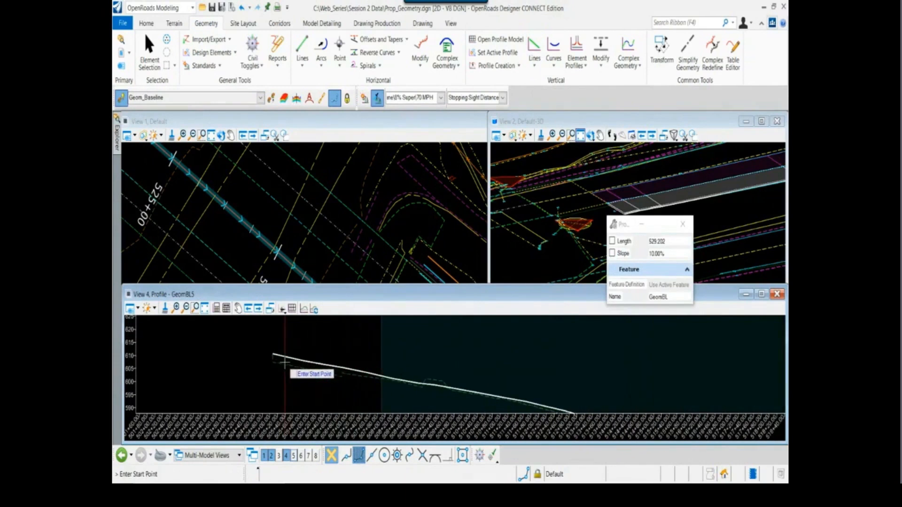
{"action": "scroll", "coordinate": [284, 363], "scroll_direction": "up", "scroll_amount": 2}
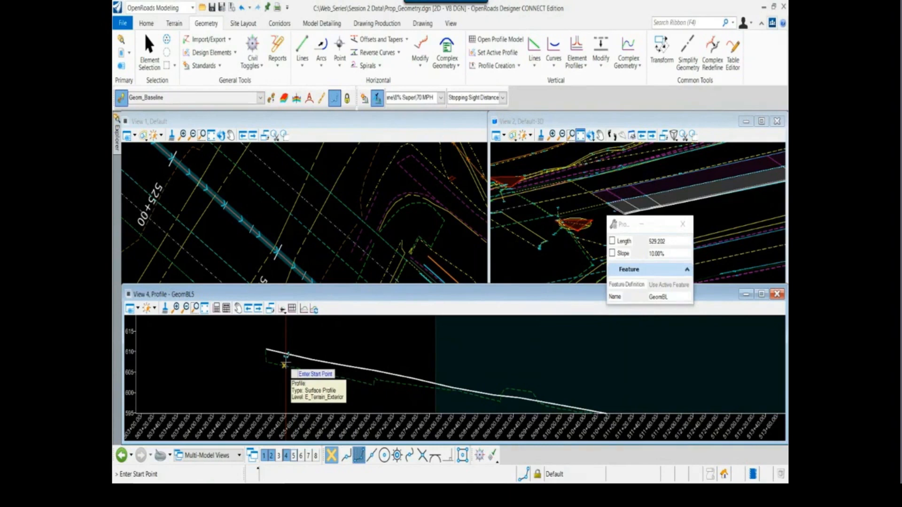
{"action": "scroll", "coordinate": [284, 364], "scroll_direction": "up", "scroll_amount": 2}
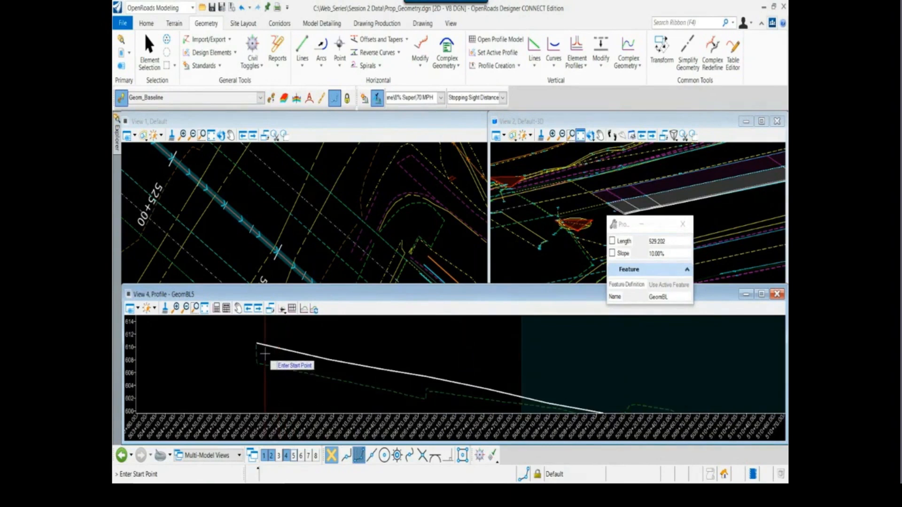
{"action": "scroll", "coordinate": [265, 354], "scroll_direction": "up", "scroll_amount": 1}
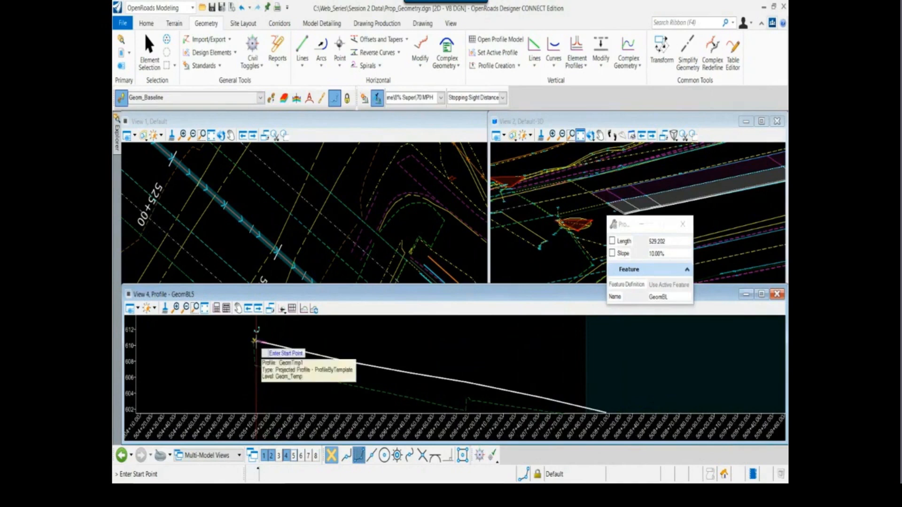
{"action": "scroll", "coordinate": [258, 349], "scroll_direction": "up", "scroll_amount": 1}
{"action": "scroll", "coordinate": [255, 343], "scroll_direction": "up", "scroll_amount": 1}
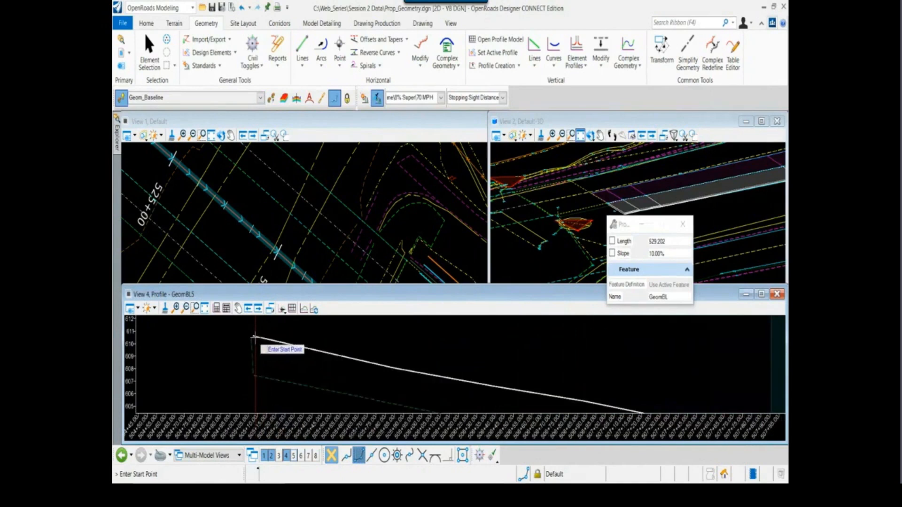
{"action": "left_click", "coordinate": [480, 456]}
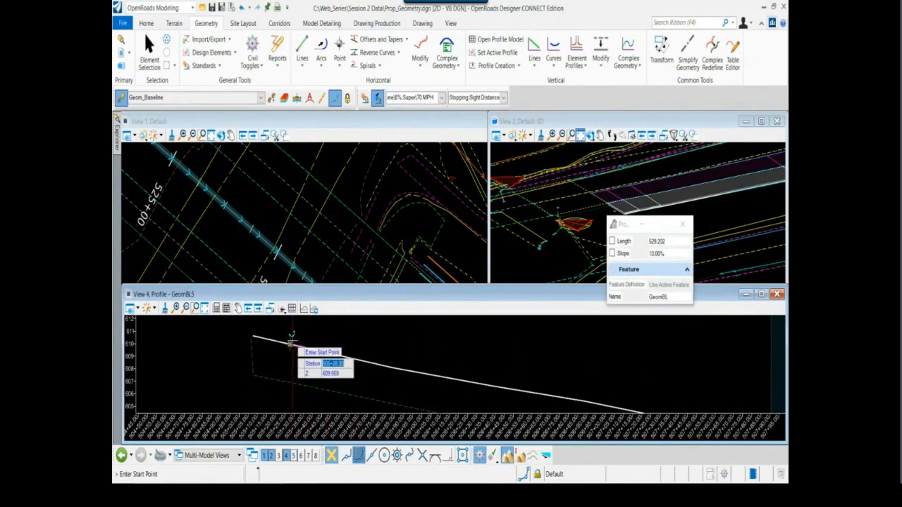
{"action": "left_click", "coordinate": [480, 456]}
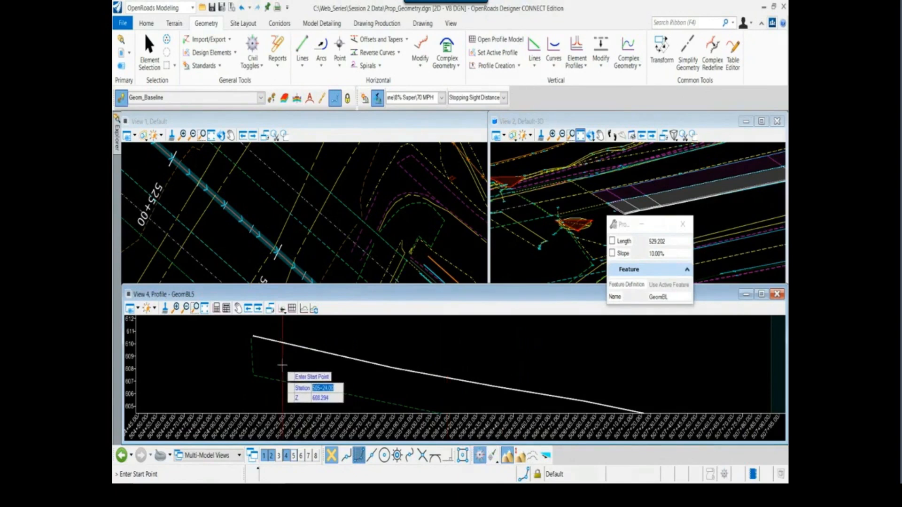
Place the profile line's start point at station 505+08 with an elevation of 610.6
{"action": "scroll", "coordinate": [257, 339], "scroll_direction": "up", "scroll_amount": 2}
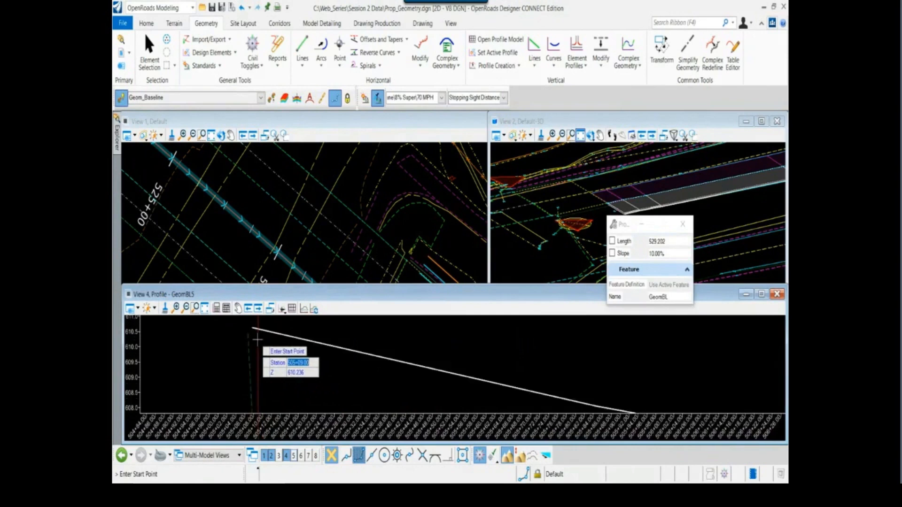
{"action": "type", "text": "505+08"}
{"action": "key", "text": "Tab"}
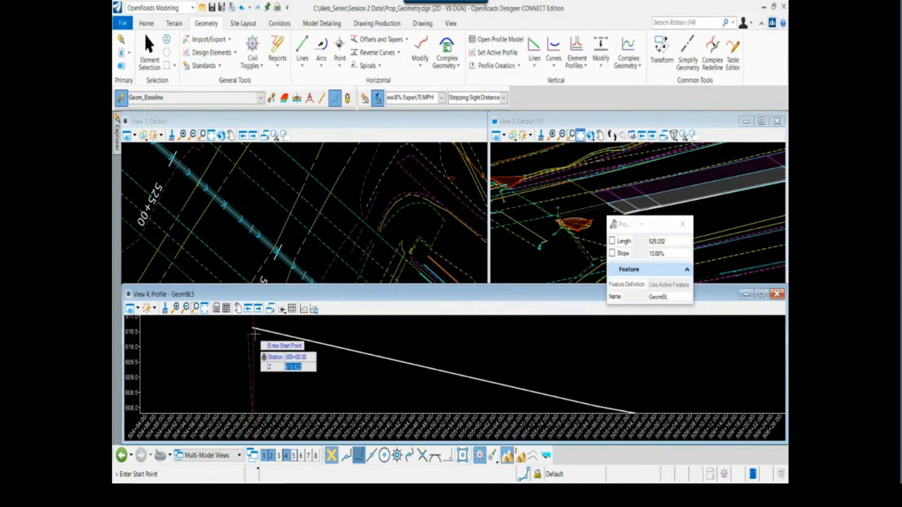
{"action": "type", "text": "610.66"}
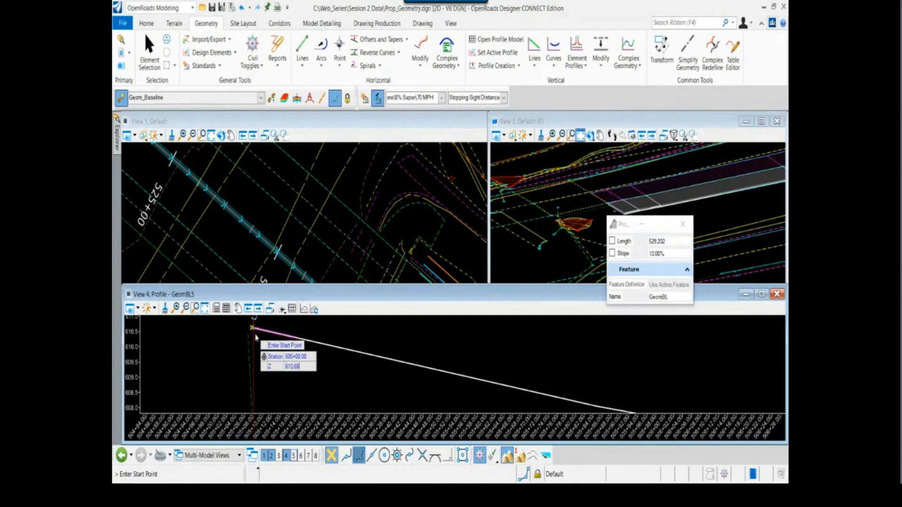
{"action": "key", "text": "BackSpace"}
{"action": "key", "text": "Tab"}
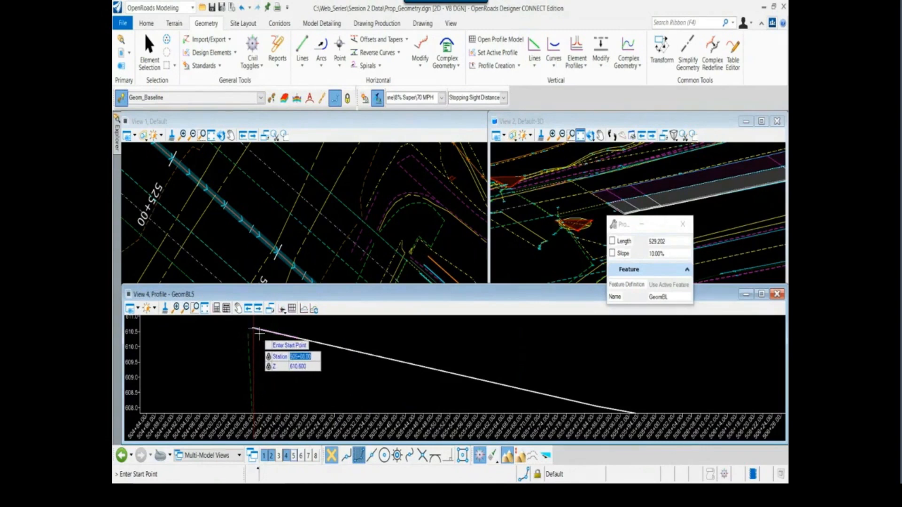
{"action": "left_click", "coordinate": [259, 333]}
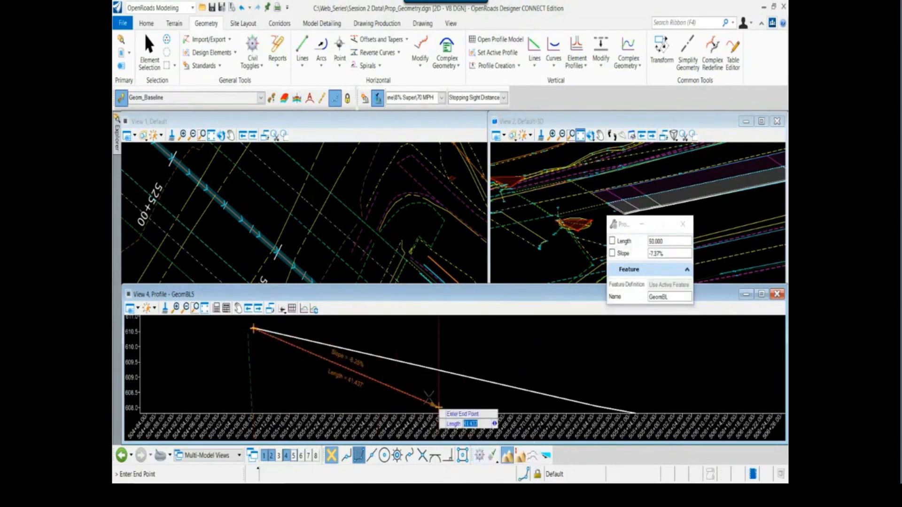
Lock the first profile line's slope at -2.75% and end it along the projected profile at a length of about 194
{"action": "scroll", "coordinate": [358, 353], "scroll_direction": "down", "scroll_amount": 2}
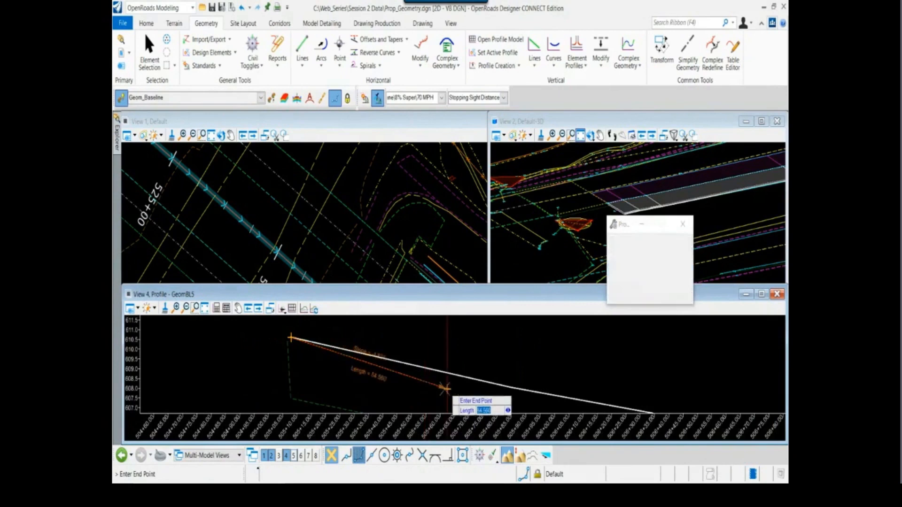
{"action": "middle_click_drag", "start_coordinate": [447, 389], "coordinate": [294, 382]}
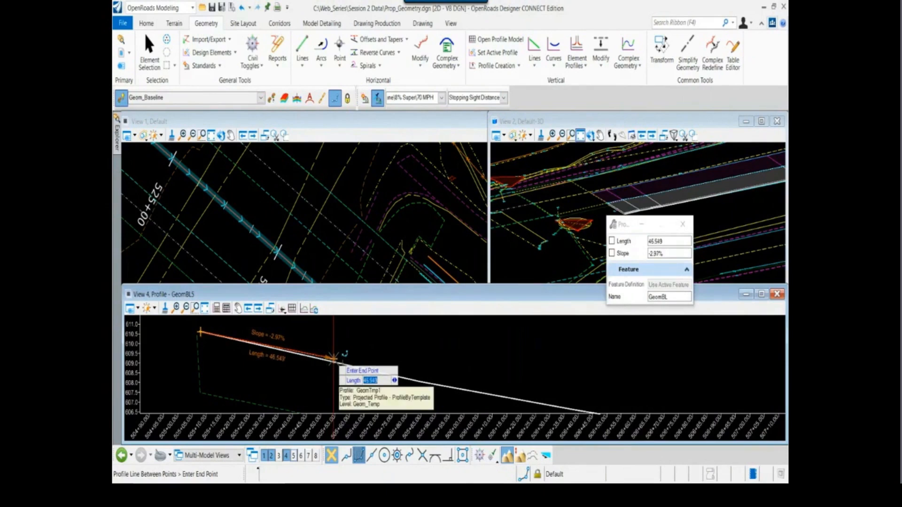
{"action": "key", "text": "Right"}
{"action": "type", "text": "-2.75"}
{"action": "key", "text": "Return"}
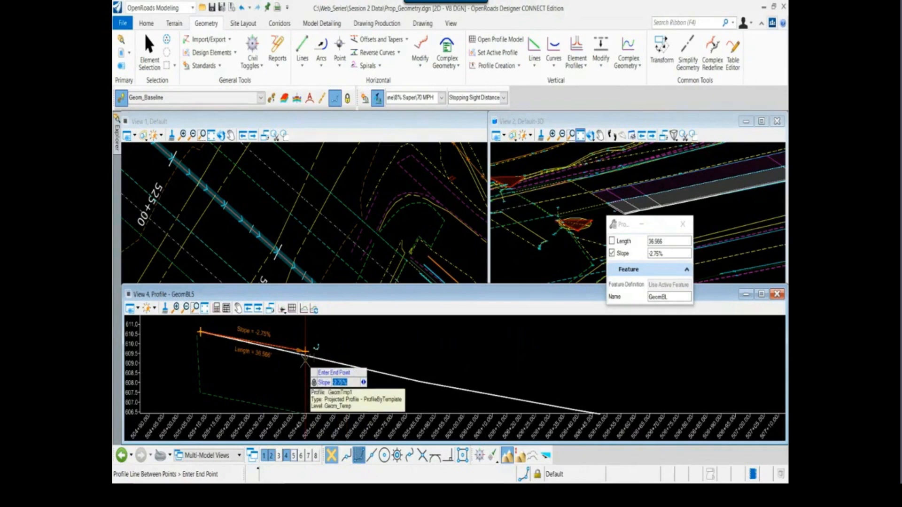
{"action": "scroll", "coordinate": [305, 358], "scroll_direction": "down", "scroll_amount": 5}
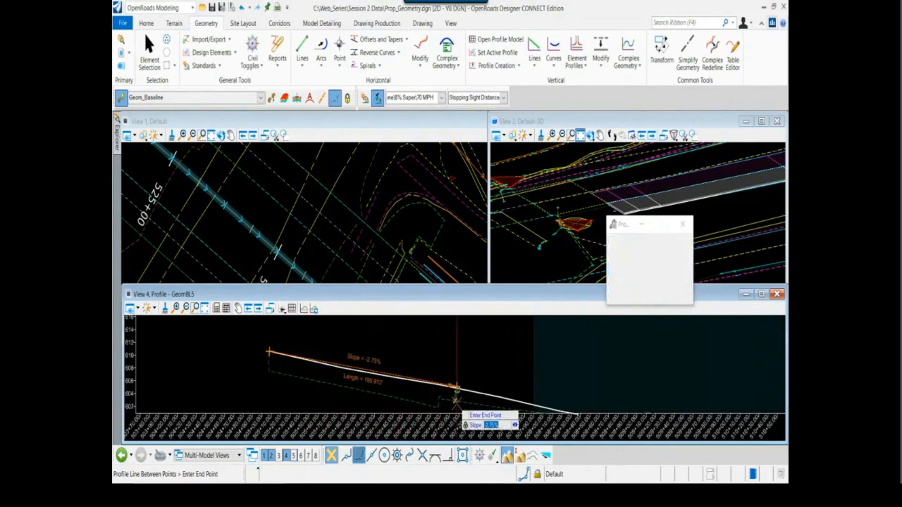
{"action": "middle_click_drag", "start_coordinate": [457, 389], "coordinate": [346, 362]}
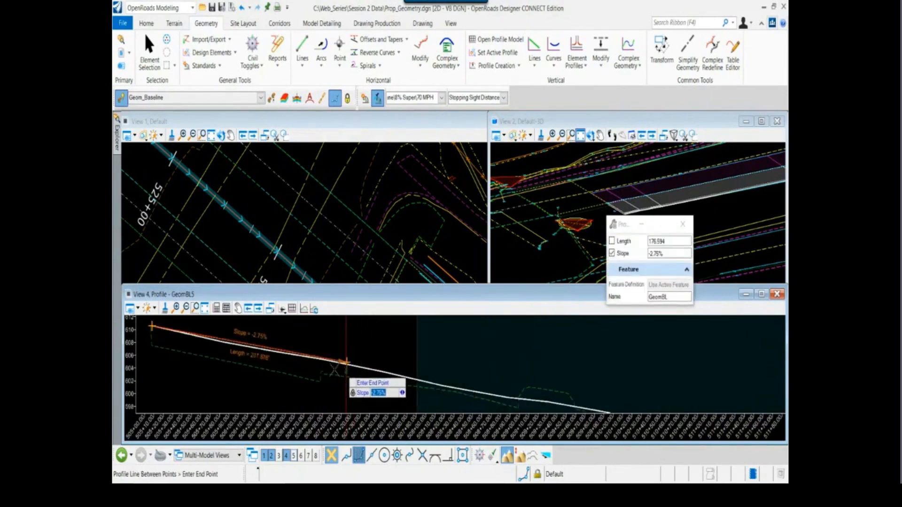
{"action": "left_click", "coordinate": [327, 359]}
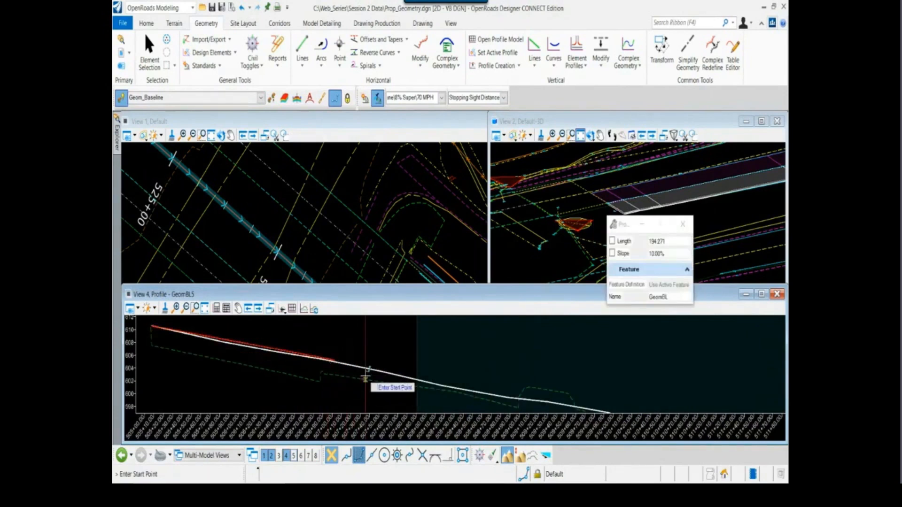
Start a second profile line on the steep downhill stretch of the first projected profile, using a one-time nearest snap
{"action": "scroll", "coordinate": [291, 363], "scroll_direction": "down", "scroll_amount": 2}
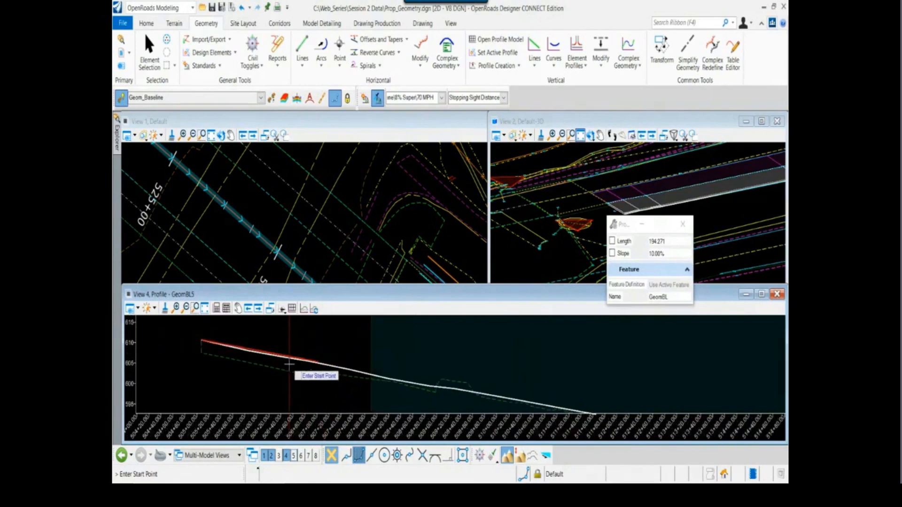
{"action": "scroll", "coordinate": [289, 363], "scroll_direction": "down", "scroll_amount": 5}
{"action": "middle_click_drag", "start_coordinate": [485, 352], "coordinate": [321, 357]}
{"action": "scroll", "coordinate": [290, 335], "scroll_direction": "up", "scroll_amount": 5}
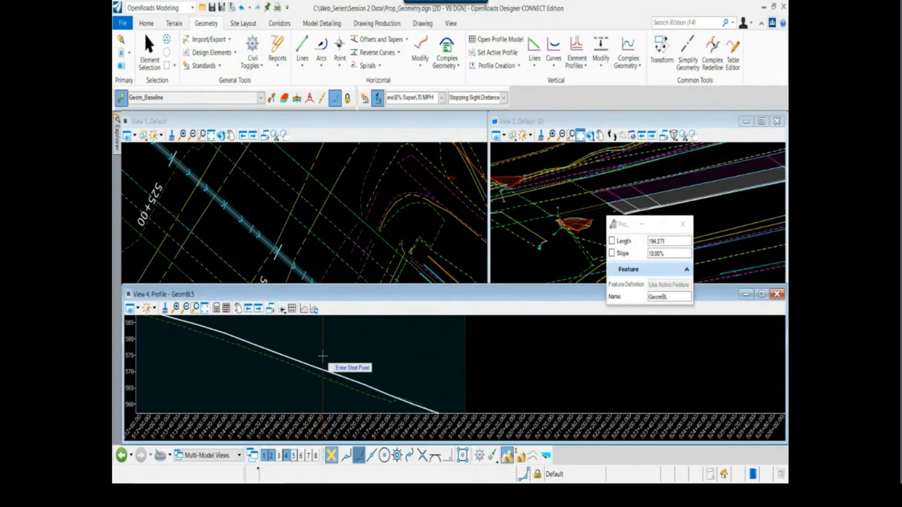
{"action": "scroll", "coordinate": [332, 364], "scroll_direction": "up", "scroll_amount": 2}
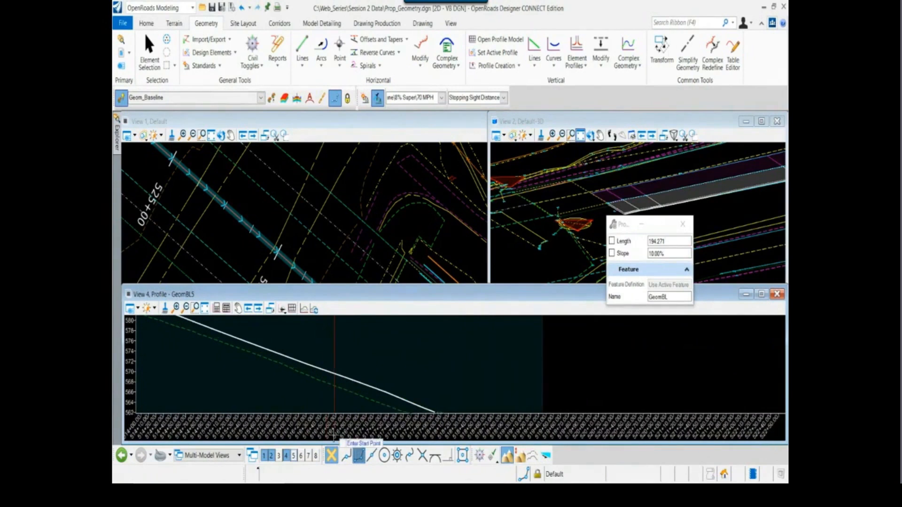
{"action": "left_click", "coordinate": [348, 456]}
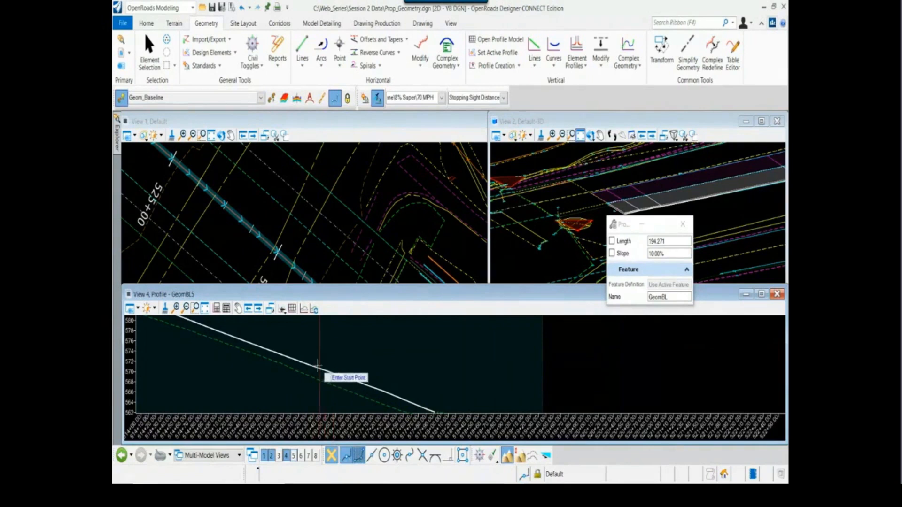
{"action": "scroll", "coordinate": [280, 353], "scroll_direction": "down", "scroll_amount": 2}
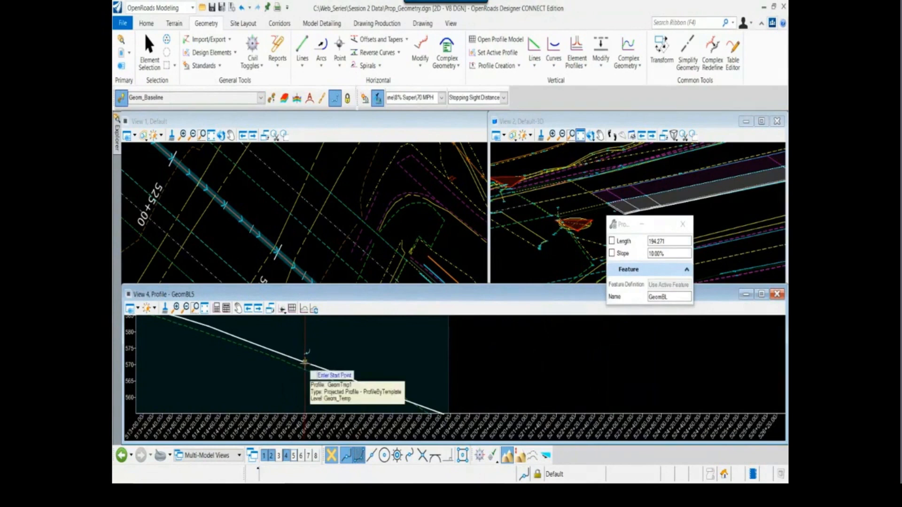
{"action": "left_click", "coordinate": [305, 362]}
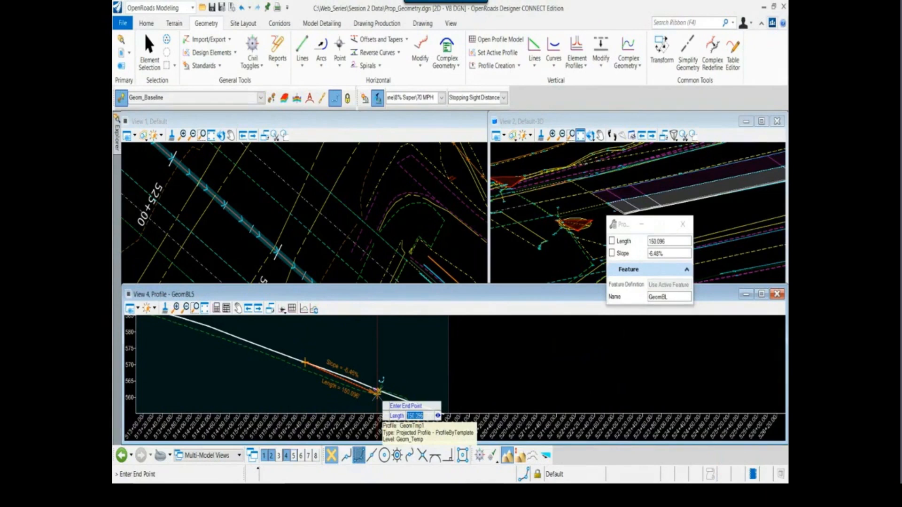
Lock the second profile line's slope at -5.25%, end it at a length of about 175 and leave the command
{"action": "key", "text": "Right"}
{"action": "type", "text": "-5.2"}
{"action": "key", "text": "Return"}
{"action": "scroll", "coordinate": [387, 392], "scroll_direction": "down", "scroll_amount": 2}
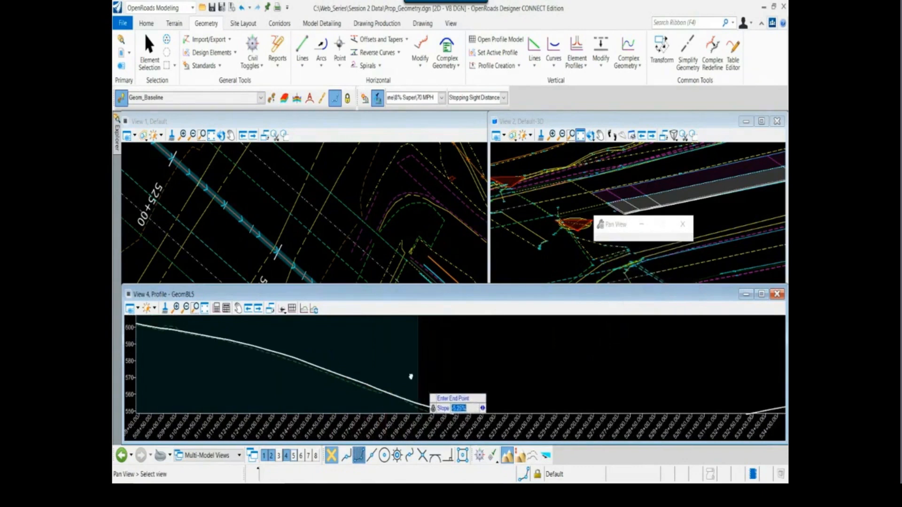
{"action": "scroll", "coordinate": [376, 376], "scroll_direction": "up", "scroll_amount": 2}
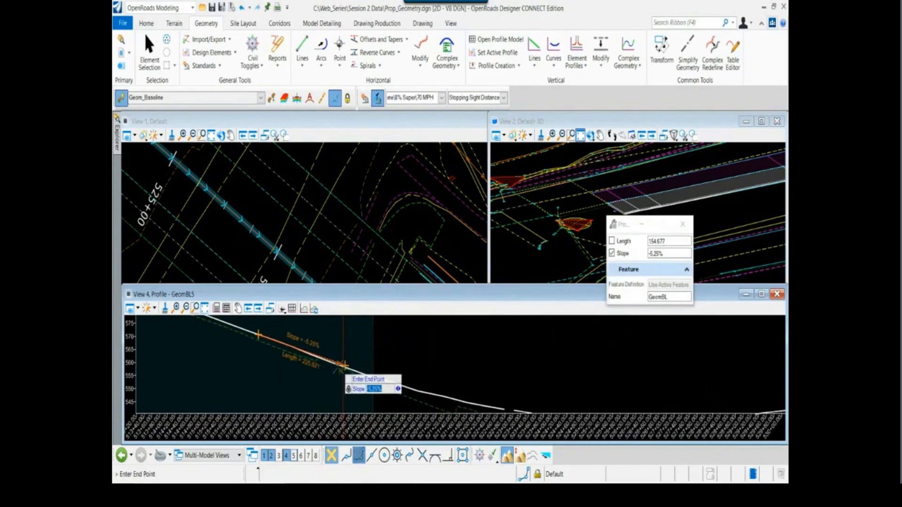
{"action": "left_click", "coordinate": [321, 358]}
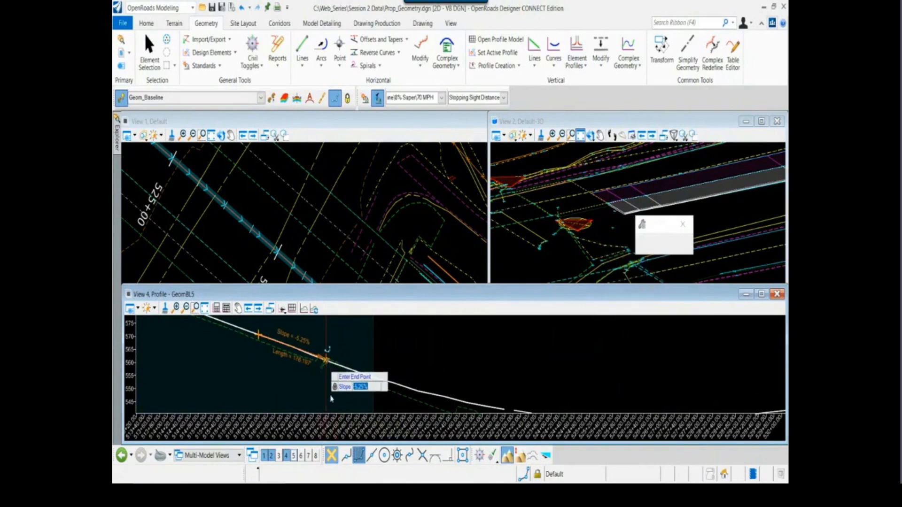
{"action": "scroll", "coordinate": [316, 391], "scroll_direction": "down", "scroll_amount": 2}
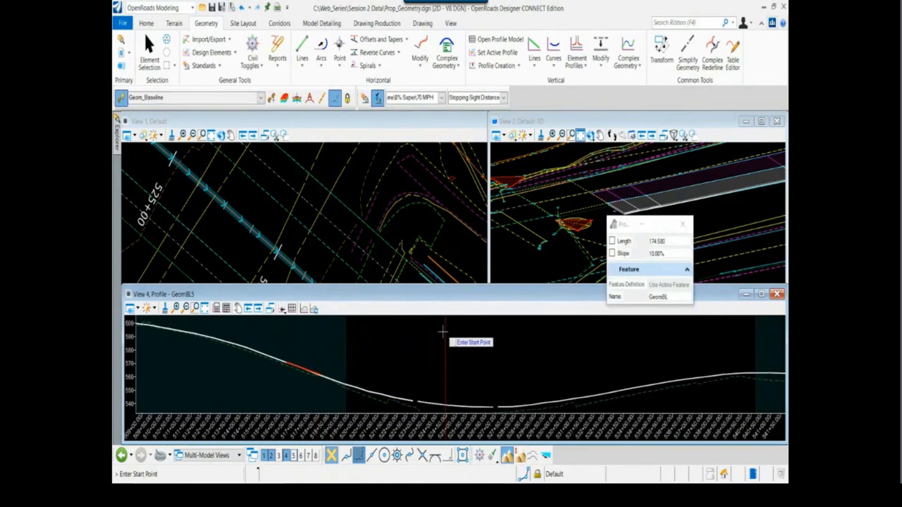
{"action": "right_click", "coordinate": [417, 337]}
{"action": "scroll", "coordinate": [503, 376], "scroll_direction": "down", "scroll_amount": 3}
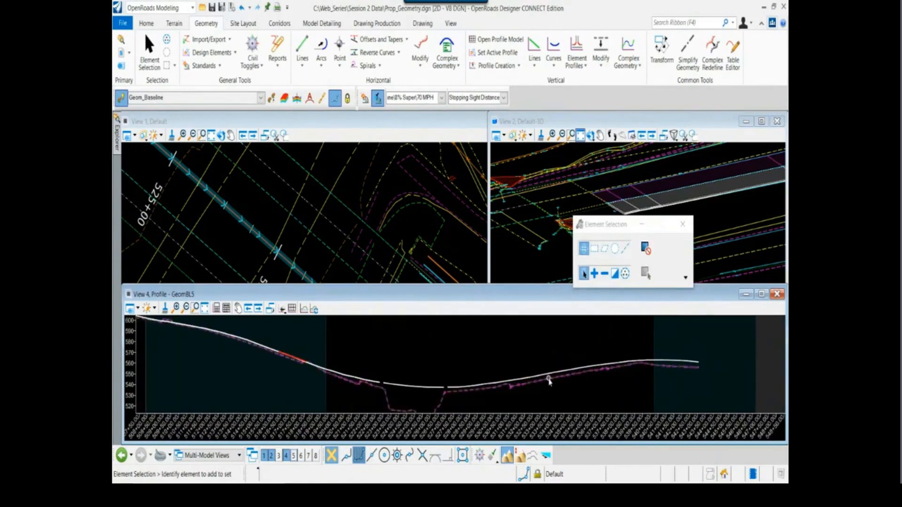
{"action": "scroll", "coordinate": [550, 382], "scroll_direction": "up", "scroll_amount": 4}
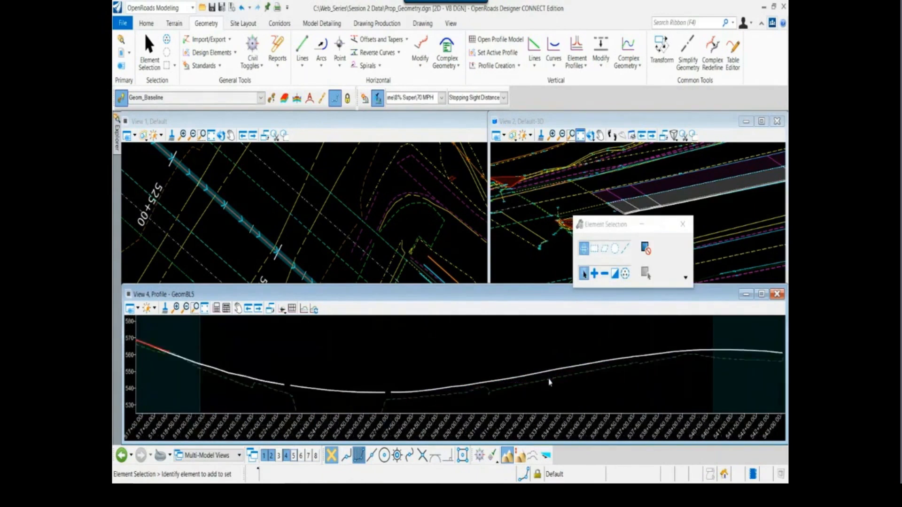
Draw a third profile line from the uphill stretch of the last projected profile, using a one-time nearest snap, a 3% slope and a length of about 197
{"action": "left_click", "coordinate": [536, 53]}
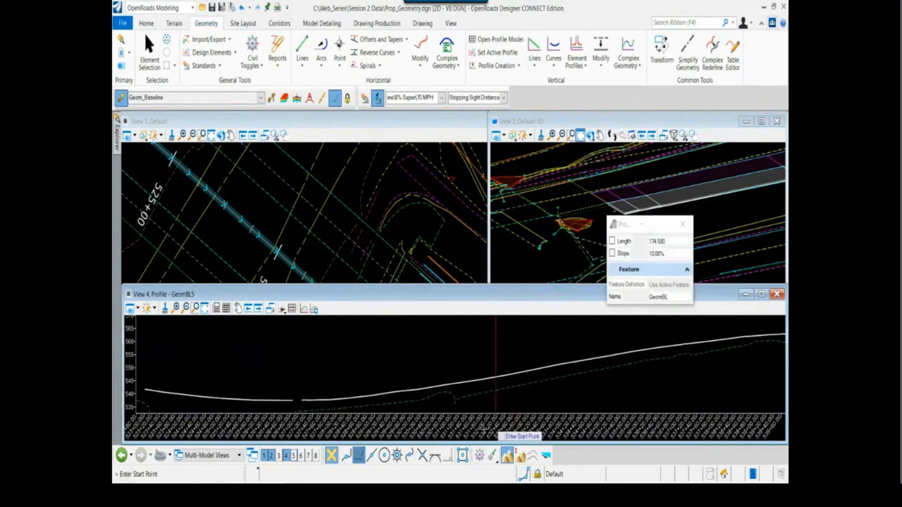
{"action": "left_click", "coordinate": [346, 457]}
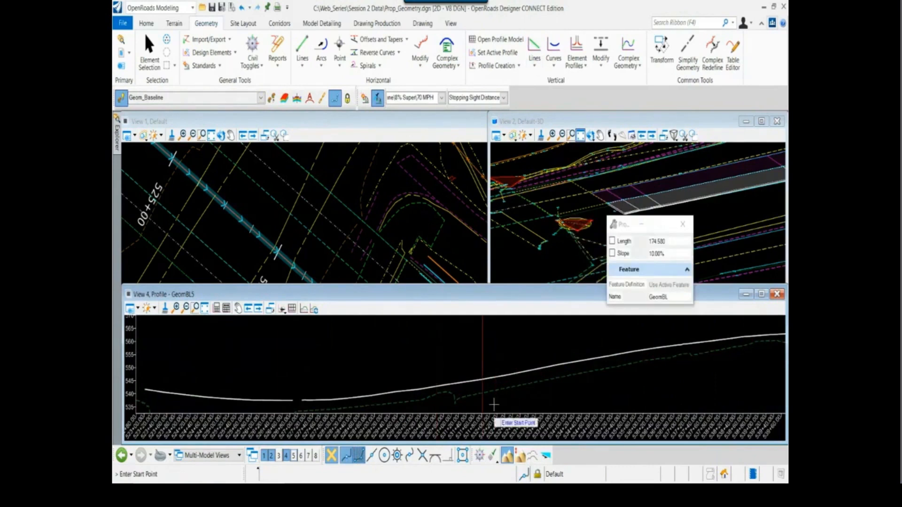
{"action": "left_click", "coordinate": [534, 370]}
{"action": "key", "text": "Right"}
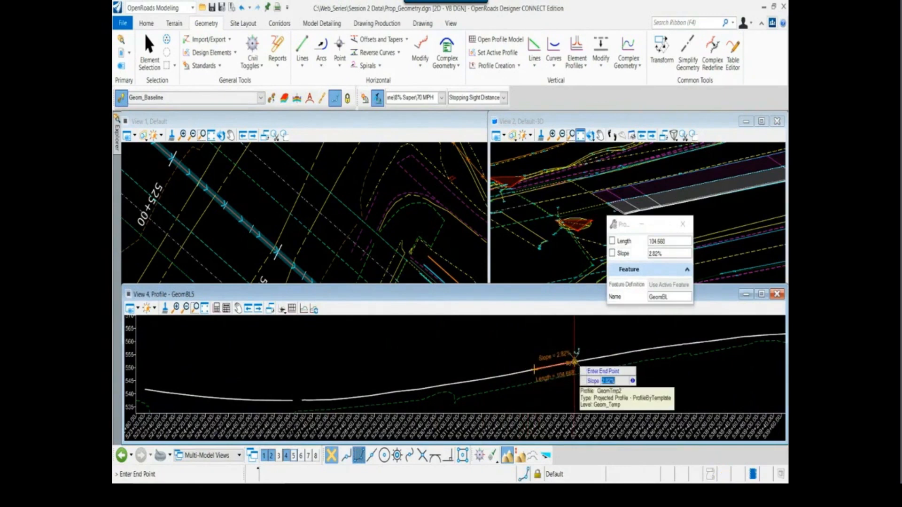
{"action": "type", "text": "3"}
{"action": "key", "text": "Return"}
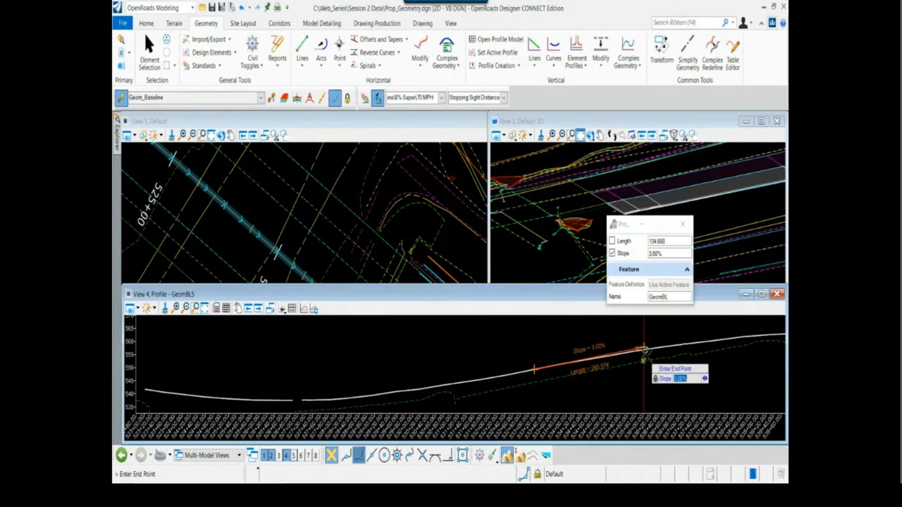
{"action": "left_click", "coordinate": [611, 354]}
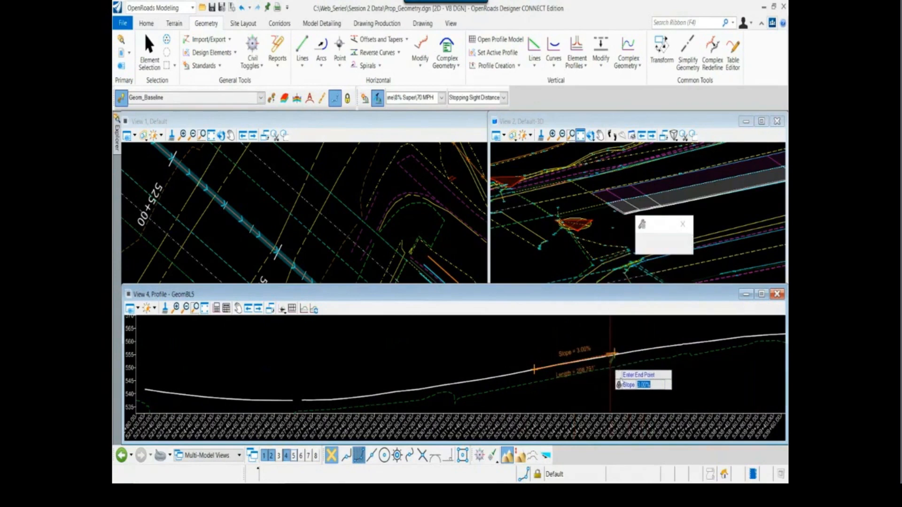
Draw a fourth profile line outward from the far end of the last projected profile with its slope locked at -1.25%, and leave the command
{"action": "scroll", "coordinate": [610, 376], "scroll_direction": "down", "scroll_amount": 1}
{"action": "scroll", "coordinate": [555, 347], "scroll_direction": "up", "scroll_amount": 3}
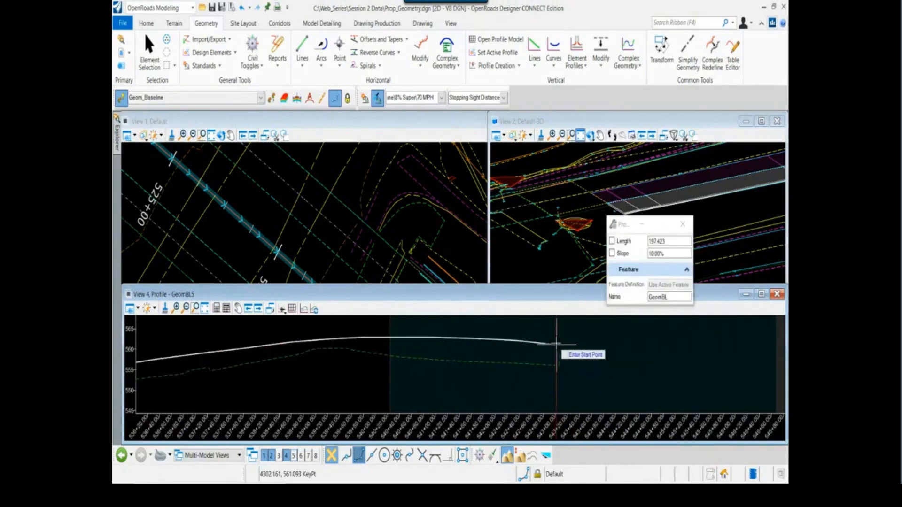
{"action": "scroll", "coordinate": [557, 344], "scroll_direction": "up", "scroll_amount": 2}
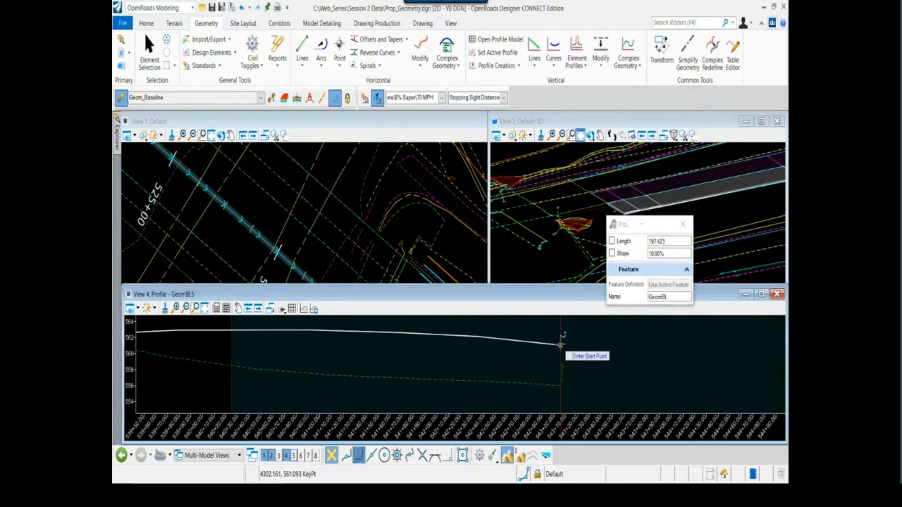
{"action": "left_click", "coordinate": [560, 345]}
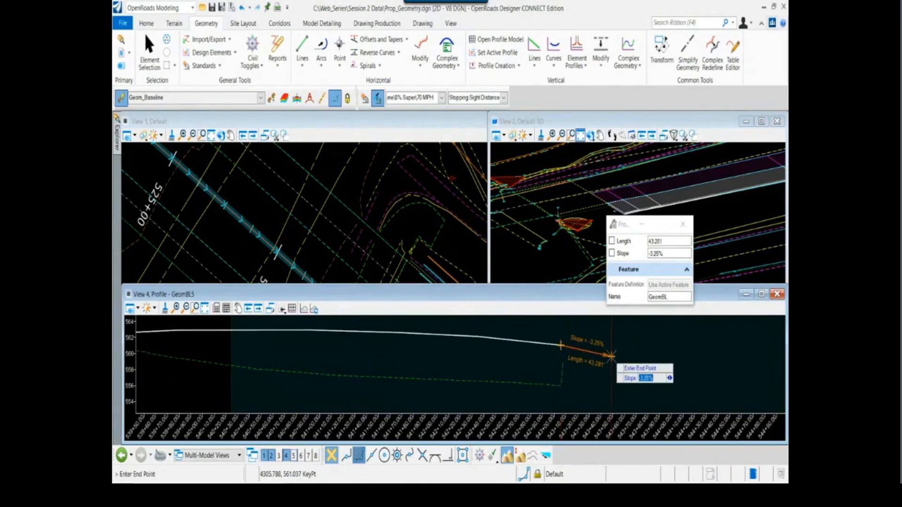
{"action": "type", "text": "-1.25"}
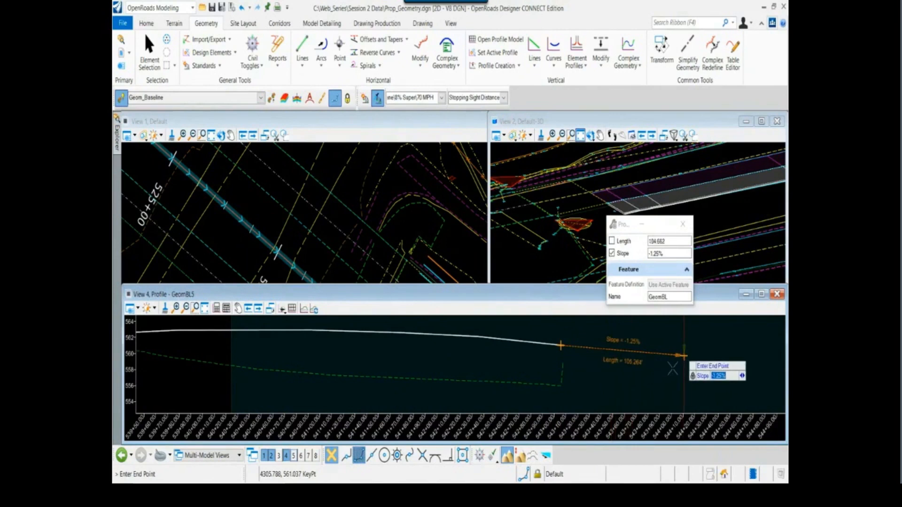
{"action": "left_click", "coordinate": [628, 383]}
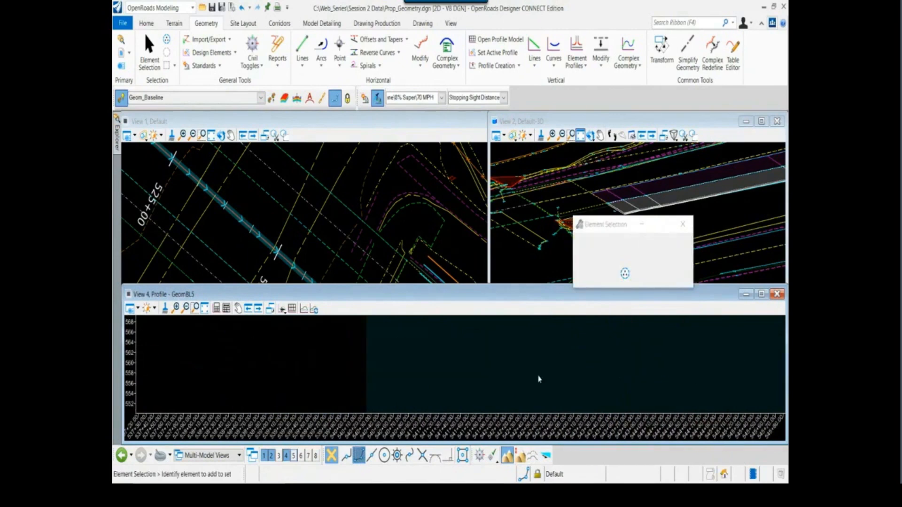
Connect the first and second profile lines with a Parabola Between Elements, using a vertical curve parameter of 247 and Trim/Extend set to Both
{"action": "scroll", "coordinate": [539, 379], "scroll_direction": "down", "scroll_amount": 3}
{"action": "scroll", "coordinate": [381, 377], "scroll_direction": "down", "scroll_amount": 3}
{"action": "middle_click_drag", "start_coordinate": [317, 370], "coordinate": [534, 359]}
{"action": "scroll", "coordinate": [291, 366], "scroll_direction": "down", "scroll_amount": 1}
{"action": "middle_click_drag", "start_coordinate": [292, 366], "coordinate": [439, 387]}
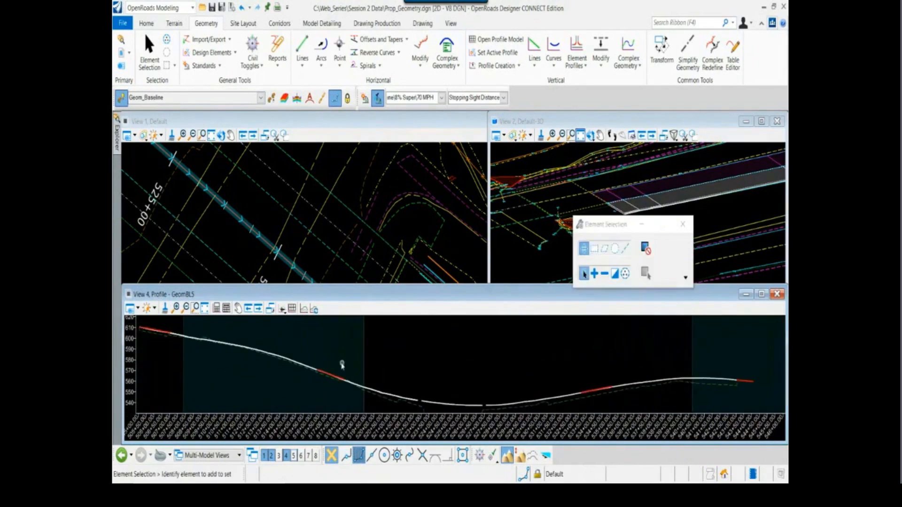
{"action": "left_click", "coordinate": [558, 68]}
{"action": "mouse_move", "coordinate": [580, 117]}
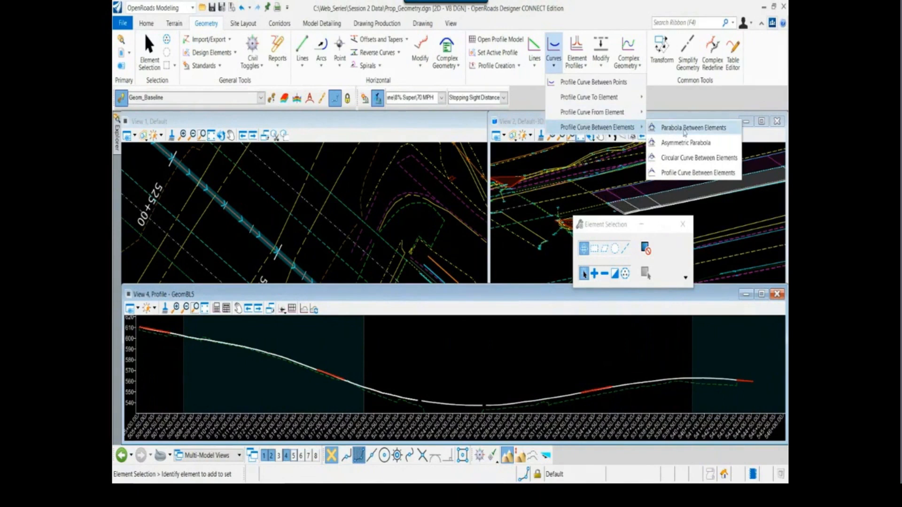
{"action": "left_click", "coordinate": [700, 130]}
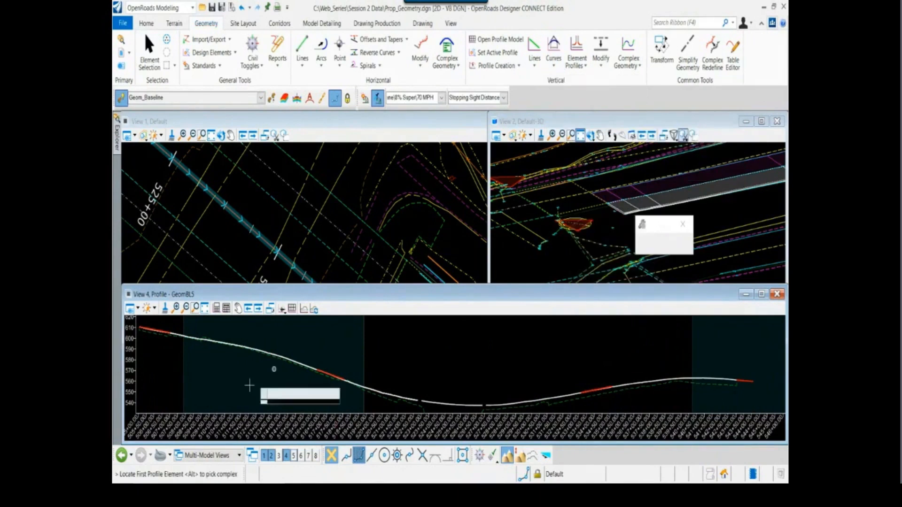
{"action": "left_click", "coordinate": [159, 328]}
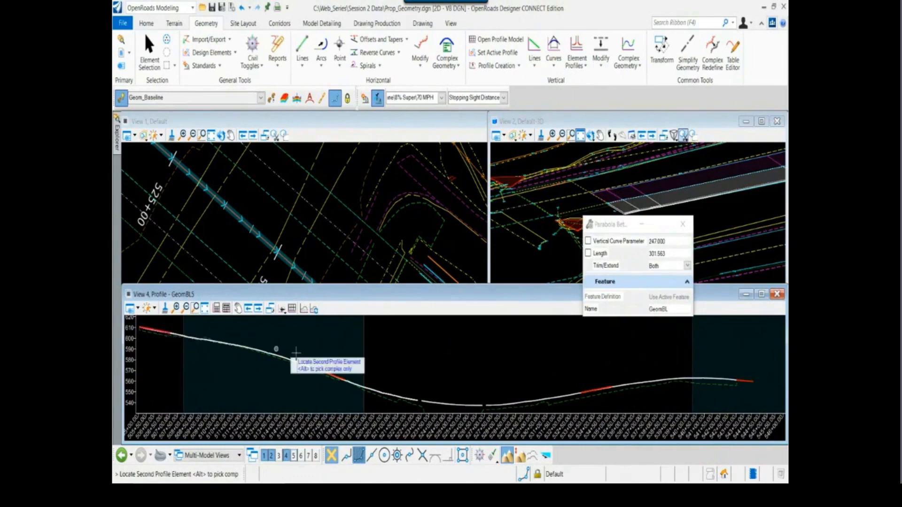
{"action": "left_click", "coordinate": [322, 371]}
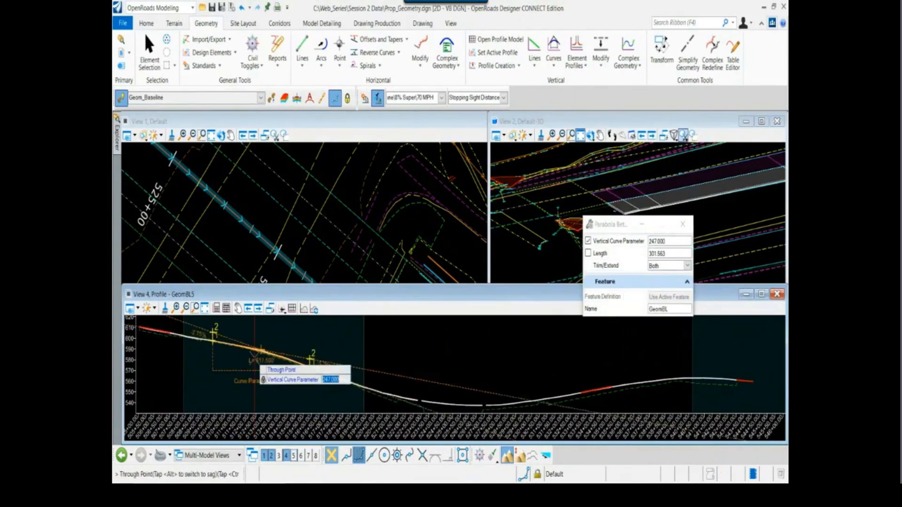
{"action": "scroll", "coordinate": [253, 358], "scroll_direction": "up", "scroll_amount": 3}
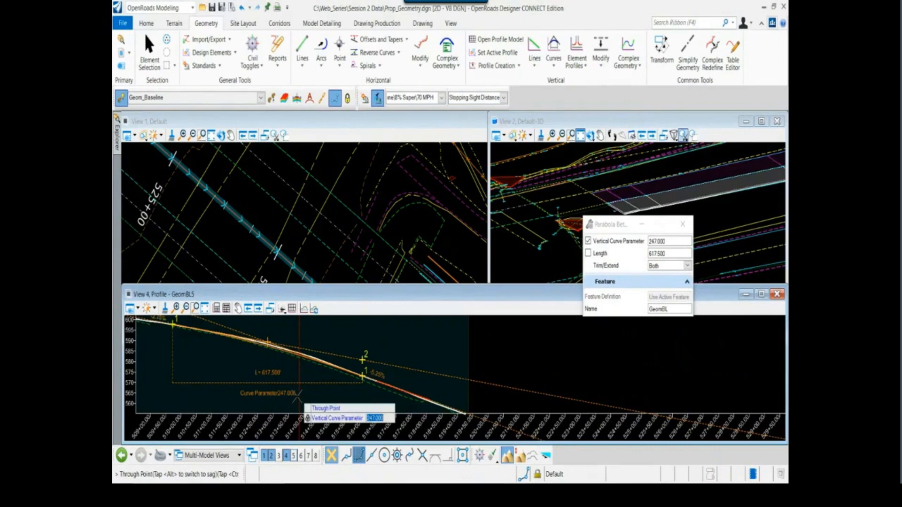
{"action": "left_click", "coordinate": [296, 398]}
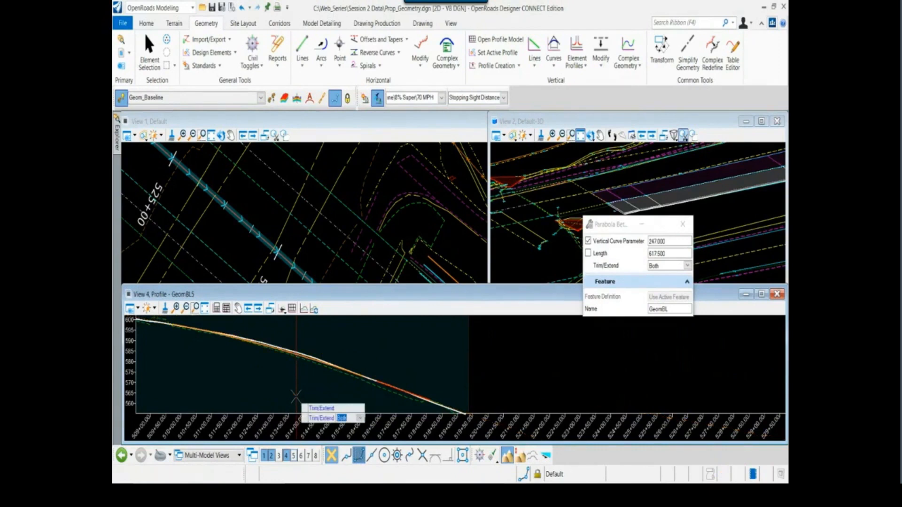
{"action": "left_click", "coordinate": [294, 396]}
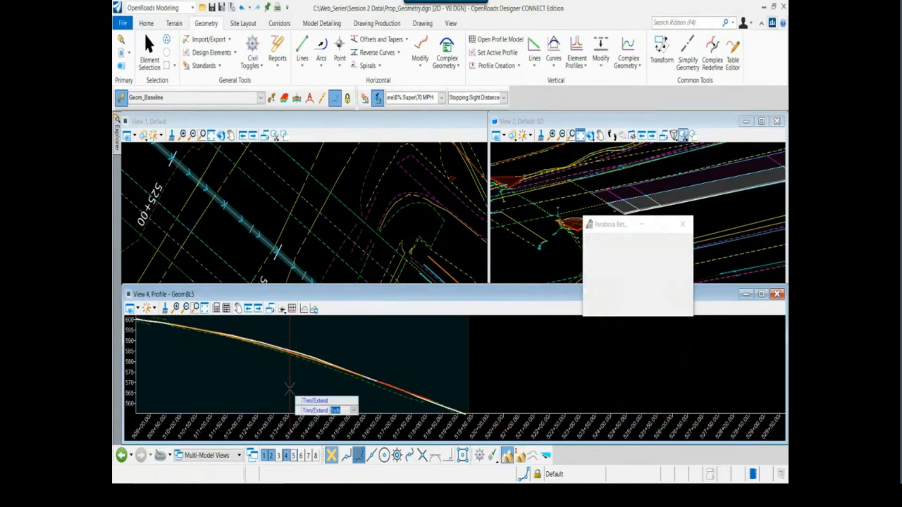
Start a sag parabola between the second profile line and the third, uphill profile line
{"action": "scroll", "coordinate": [281, 379], "scroll_direction": "down", "scroll_amount": 2}
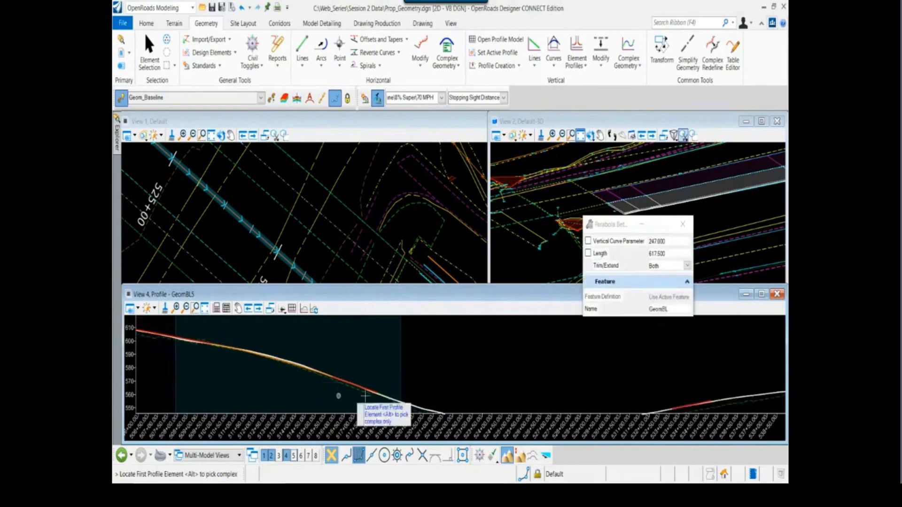
{"action": "middle_click_drag", "start_coordinate": [454, 378], "coordinate": [294, 341]}
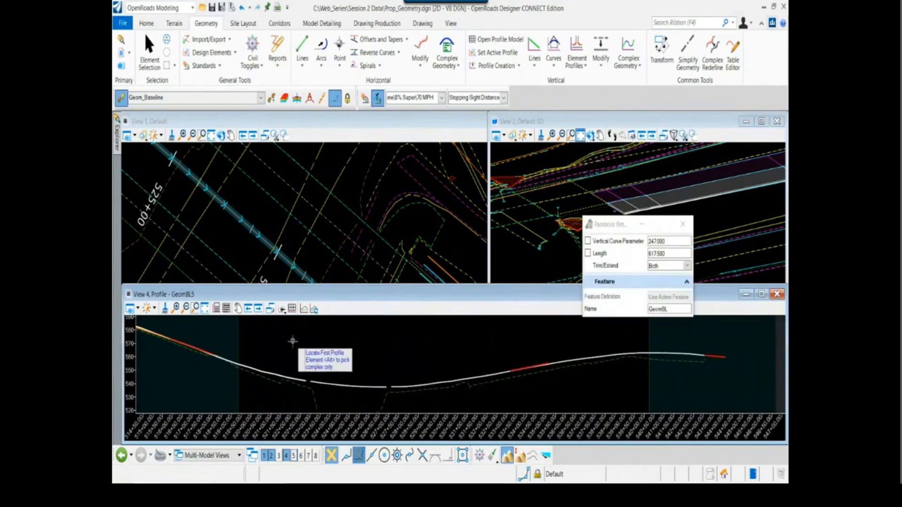
{"action": "left_click", "coordinate": [193, 343]}
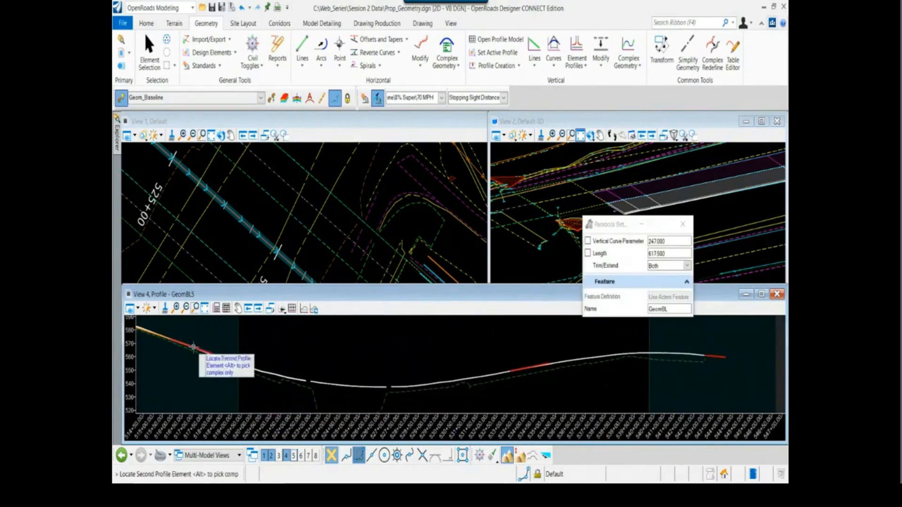
{"action": "left_click", "coordinate": [518, 368]}
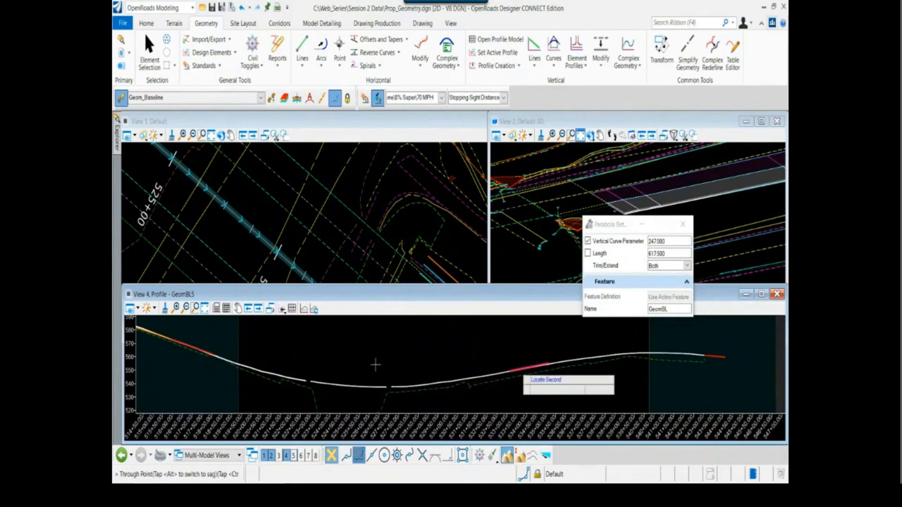
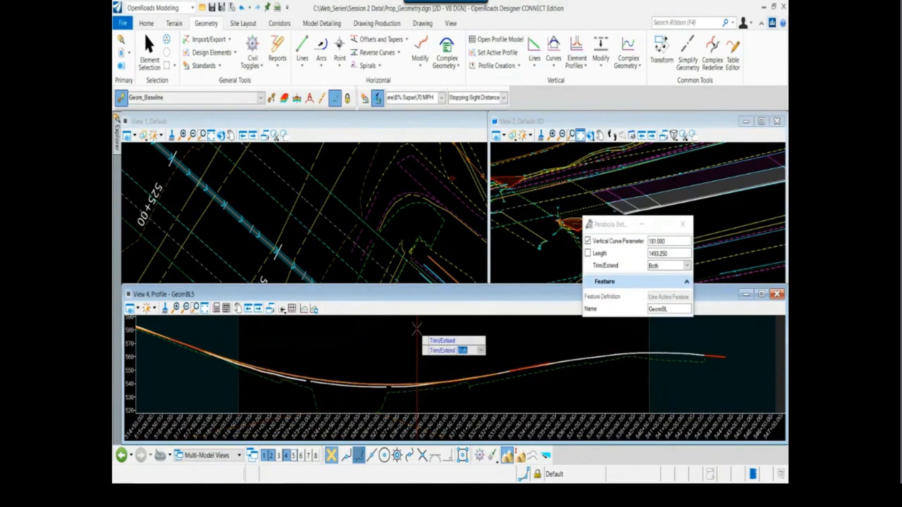
Accept Both as Trim/Extend for the sag parabola, and connect the third and fourth profile lines with a 247-parameter crest parabola trimmed on both sides
{"action": "left_click", "coordinate": [416, 329]}
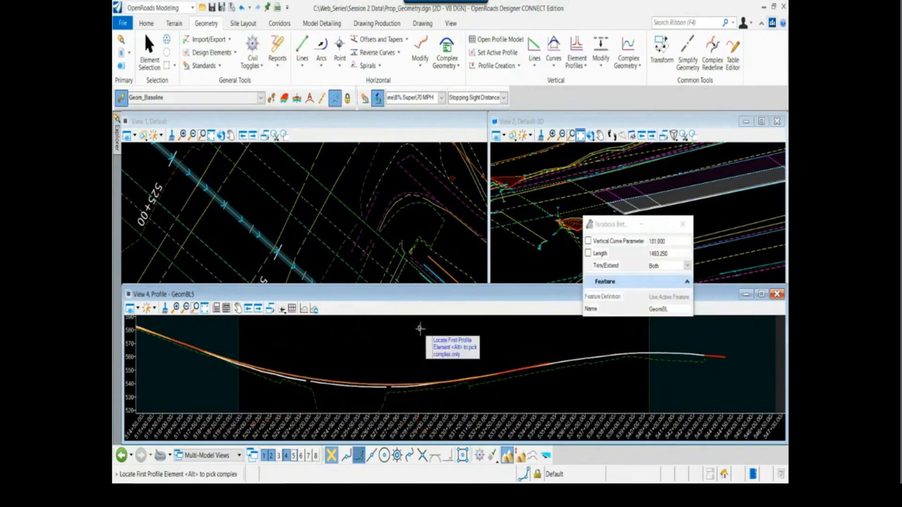
{"action": "left_click", "coordinate": [518, 367]}
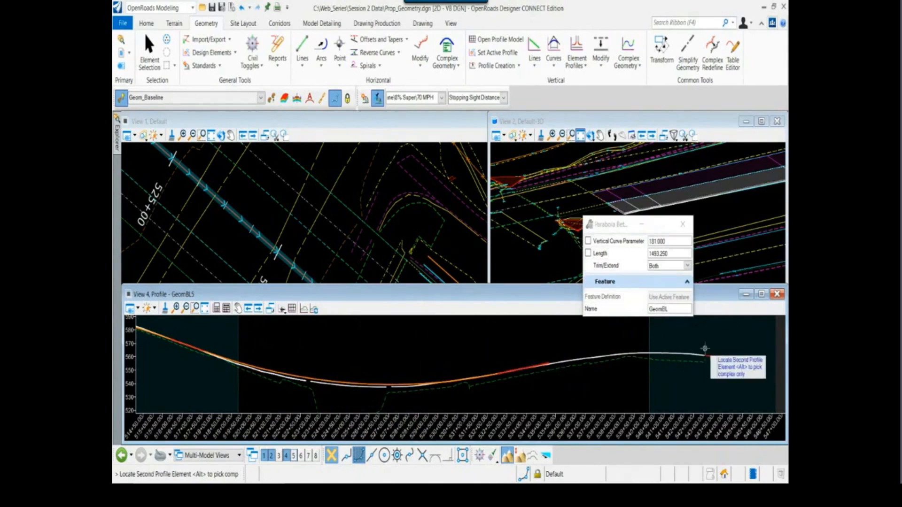
{"action": "left_click", "coordinate": [715, 356]}
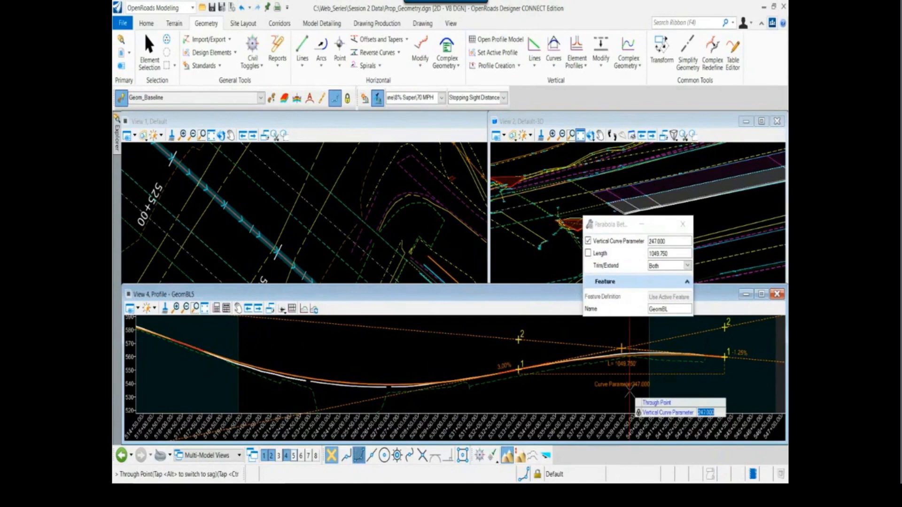
{"action": "left_click", "coordinate": [567, 396]}
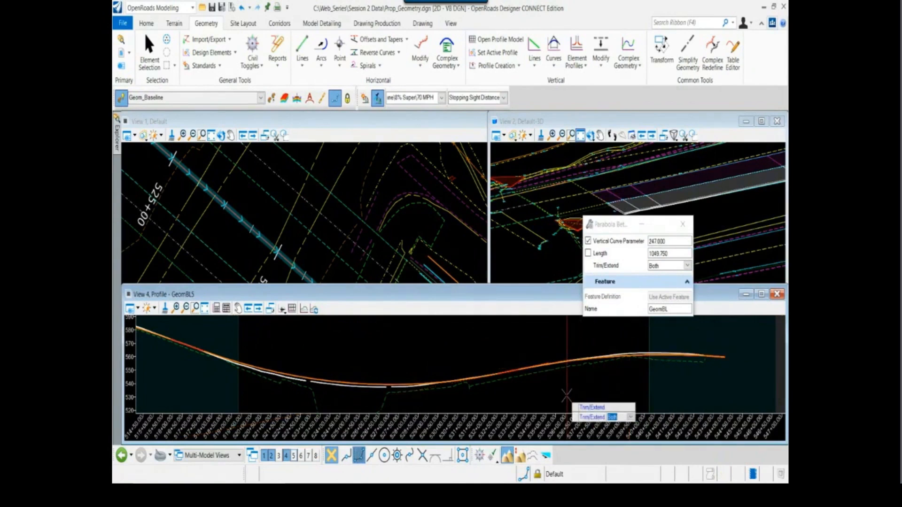
{"action": "left_click", "coordinate": [567, 396]}
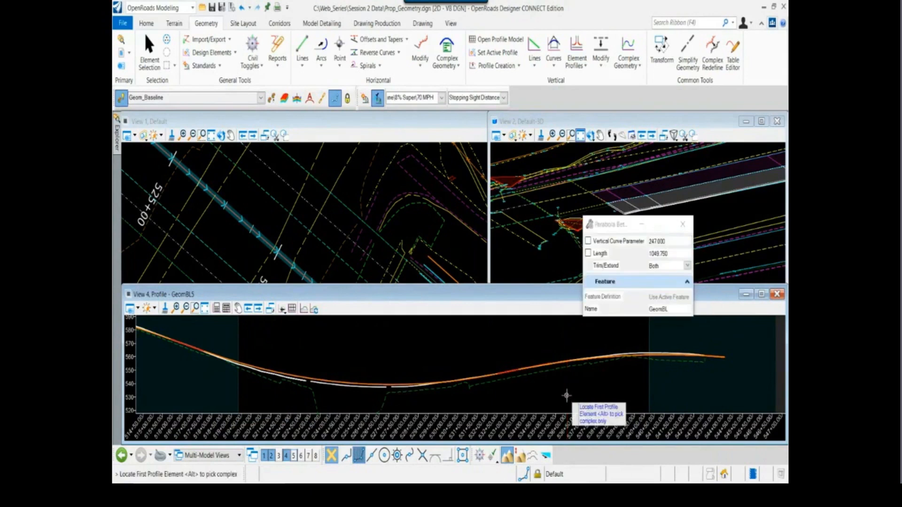
{"action": "key", "text": "Escape"}
Inspect the far end of the last profile line against the projected profile, and review the whole alignment in the profile view
{"action": "scroll", "coordinate": [567, 396], "scroll_direction": "down", "scroll_amount": 1}
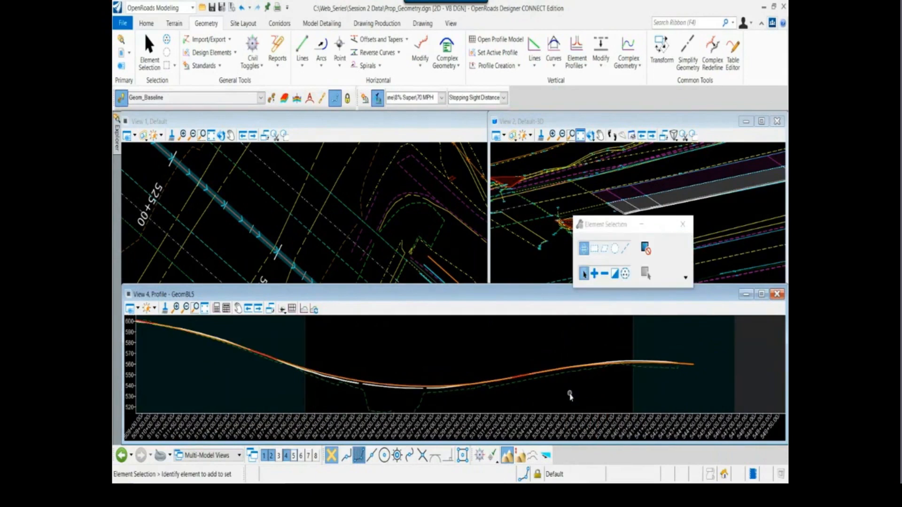
{"action": "scroll", "coordinate": [698, 372], "scroll_direction": "up", "scroll_amount": 3}
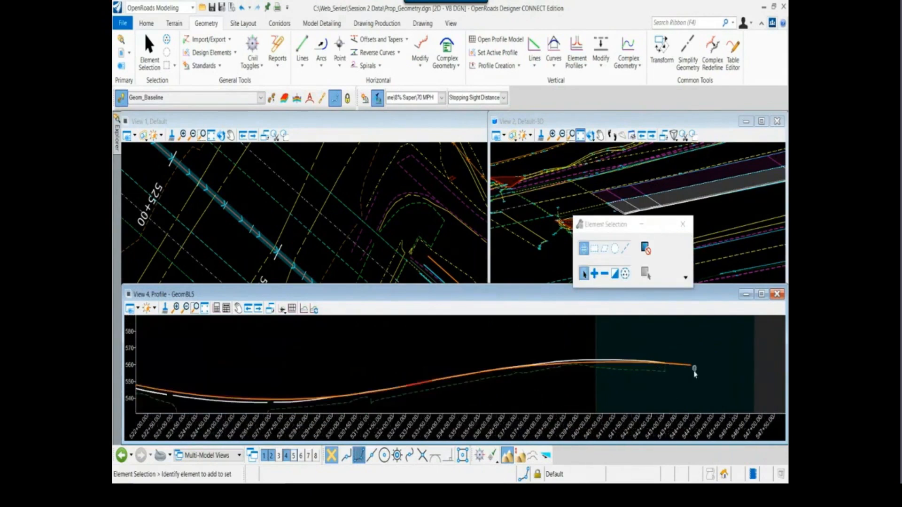
{"action": "scroll", "coordinate": [698, 374], "scroll_direction": "up", "scroll_amount": 2}
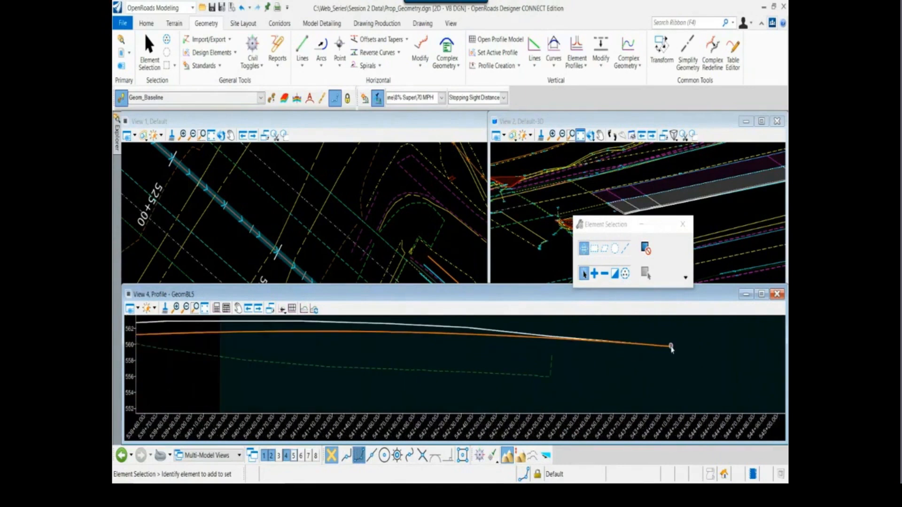
{"action": "left_click", "coordinate": [672, 347]}
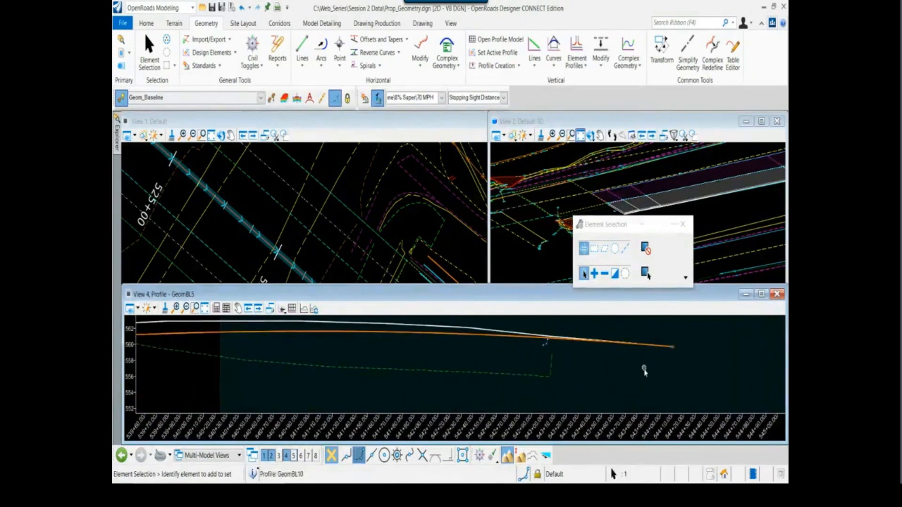
{"action": "scroll", "coordinate": [635, 379], "scroll_direction": "down", "scroll_amount": 4}
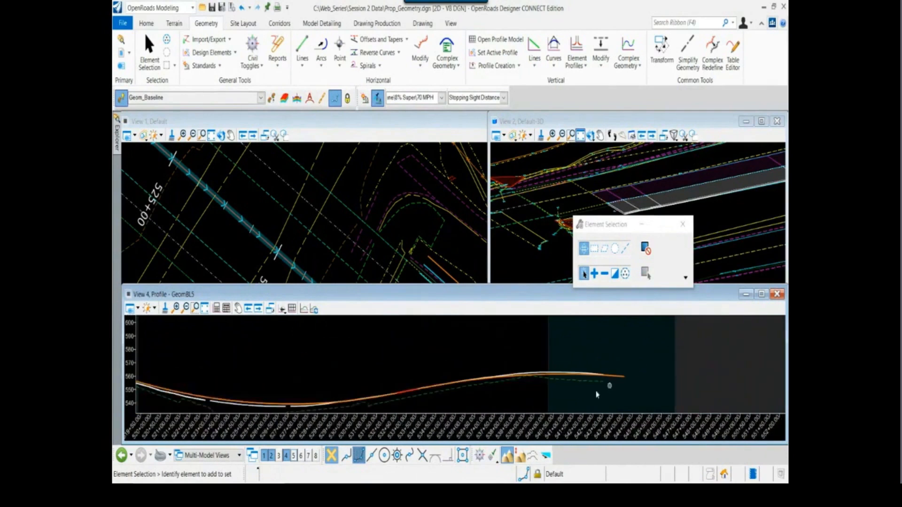
{"action": "scroll", "coordinate": [476, 401], "scroll_direction": "down", "scroll_amount": 1}
{"action": "middle_click_drag", "start_coordinate": [455, 367], "coordinate": [519, 360]}
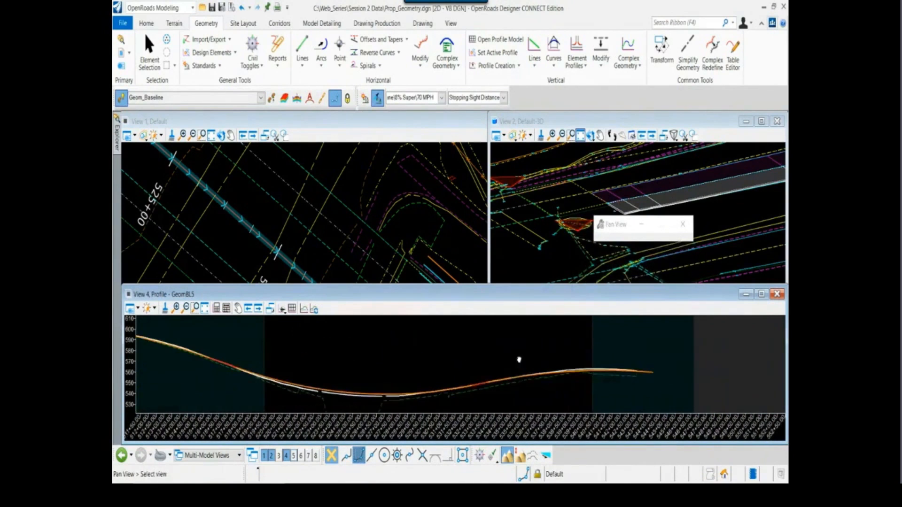
{"action": "scroll", "coordinate": [416, 352], "scroll_direction": "down", "scroll_amount": 1}
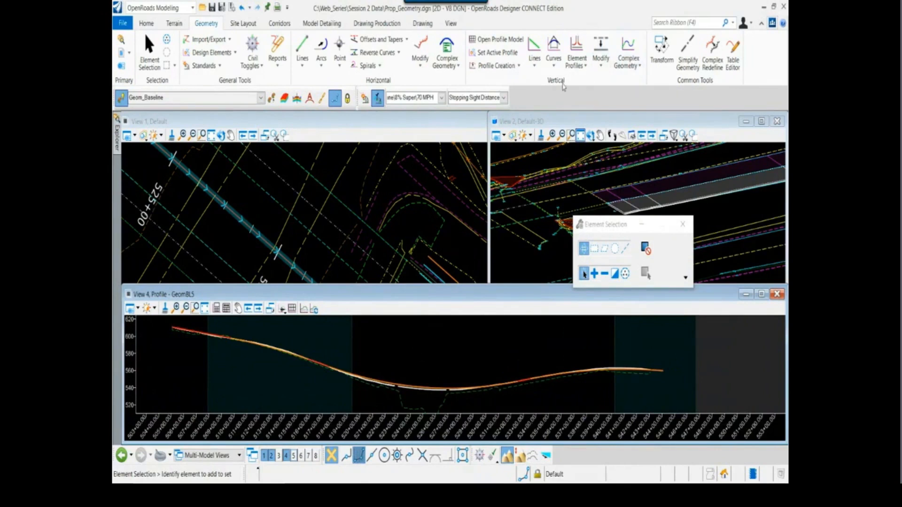
Start a vertical Complex By Elements with the Automatic method and name it Hwy 72 PGL
{"action": "left_click", "coordinate": [634, 50]}
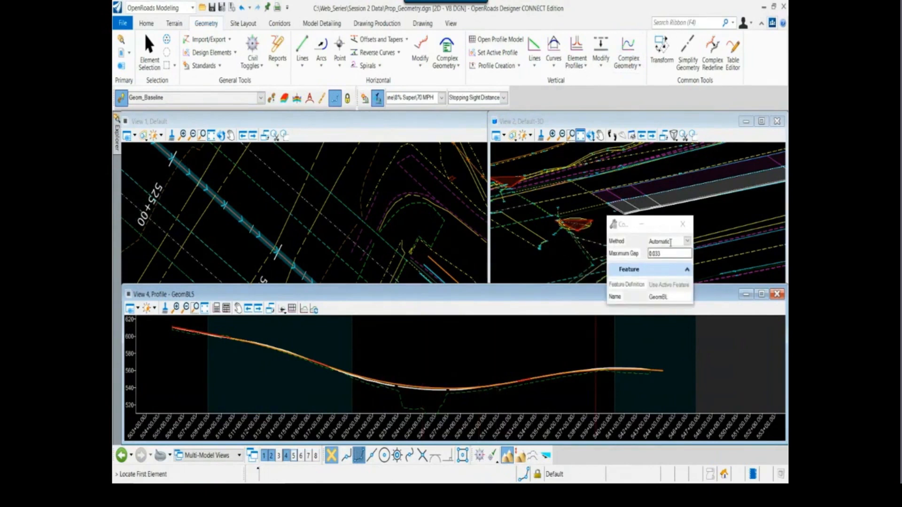
{"action": "left_click_drag", "start_coordinate": [671, 241], "coordinate": [658, 241]}
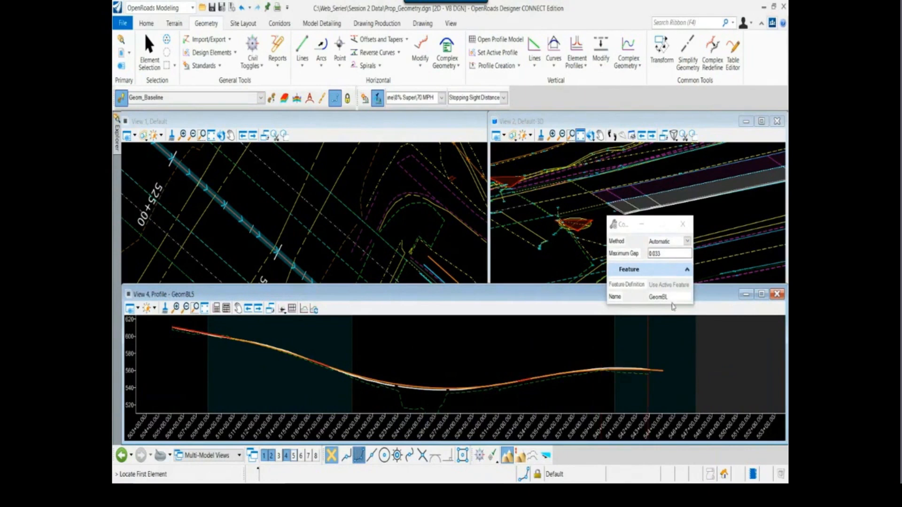
{"action": "left_click_drag", "start_coordinate": [673, 297], "coordinate": [638, 294]}
{"action": "type", "text": "Hu"}
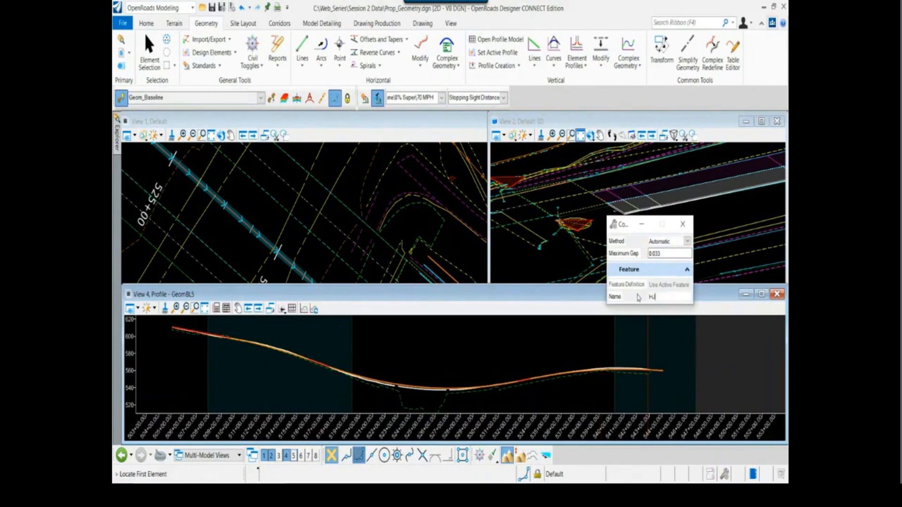
{"action": "type", "text": "w"}
{"action": "key", "text": "BackSpace"}
{"action": "key", "text": "BackSpace"}
{"action": "key", "text": "BackSpace"}
{"action": "type", "text": "wy 72 PGL"}
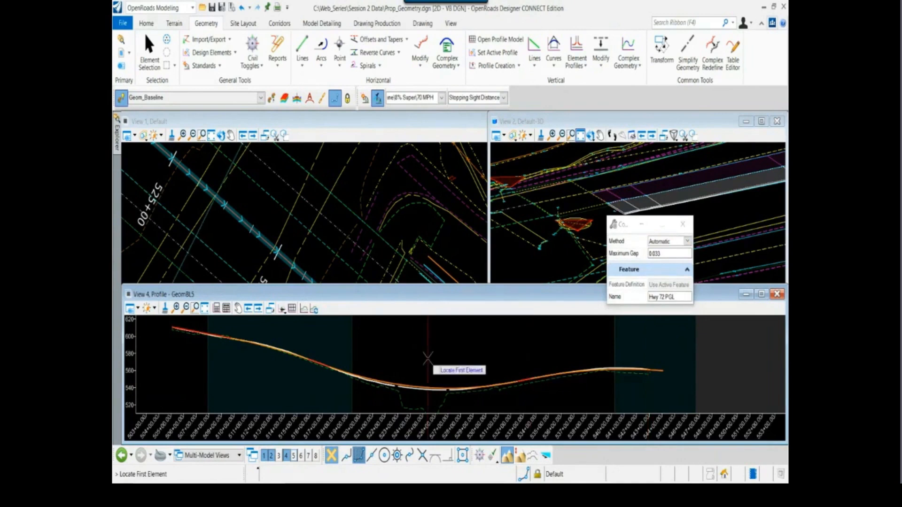
Chain all profile lines and parabolas into the complex from the alignment's starting line, accept it and leave the command
{"action": "scroll", "coordinate": [423, 360], "scroll_direction": "down", "scroll_amount": 1}
{"action": "scroll", "coordinate": [228, 333], "scroll_direction": "up", "scroll_amount": 2}
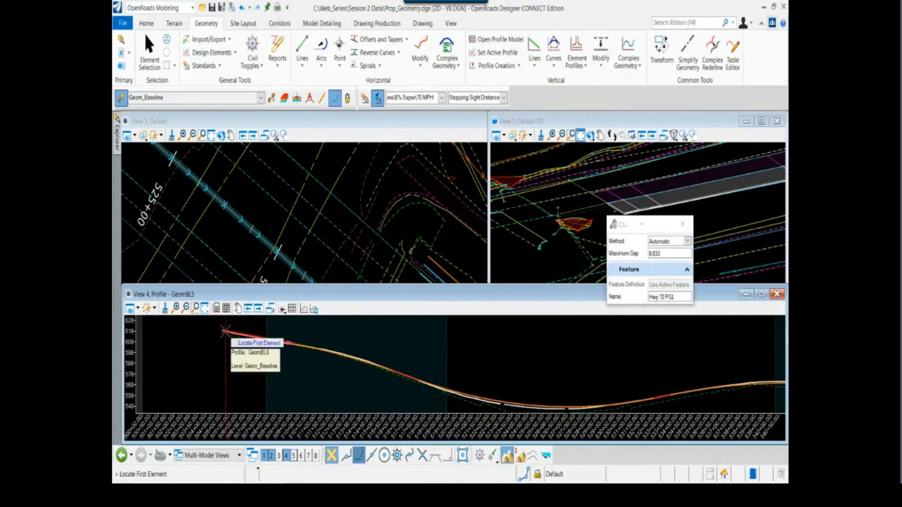
{"action": "left_click", "coordinate": [225, 332]}
{"action": "scroll", "coordinate": [249, 369], "scroll_direction": "down", "scroll_amount": 1}
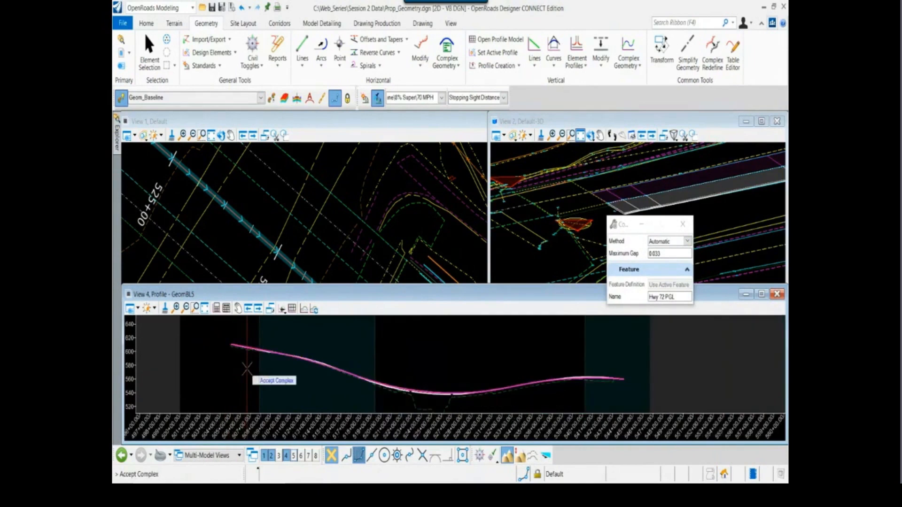
{"action": "left_click", "coordinate": [553, 347]}
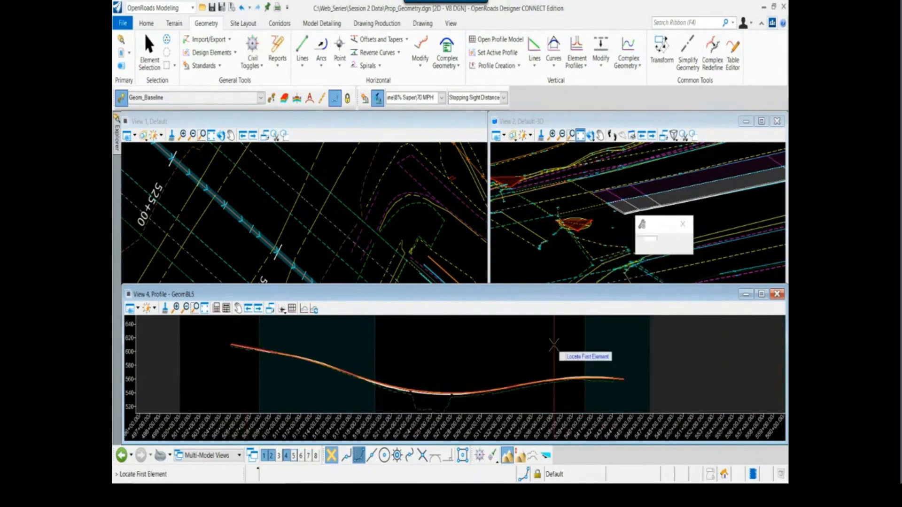
{"action": "key", "text": "Escape"}
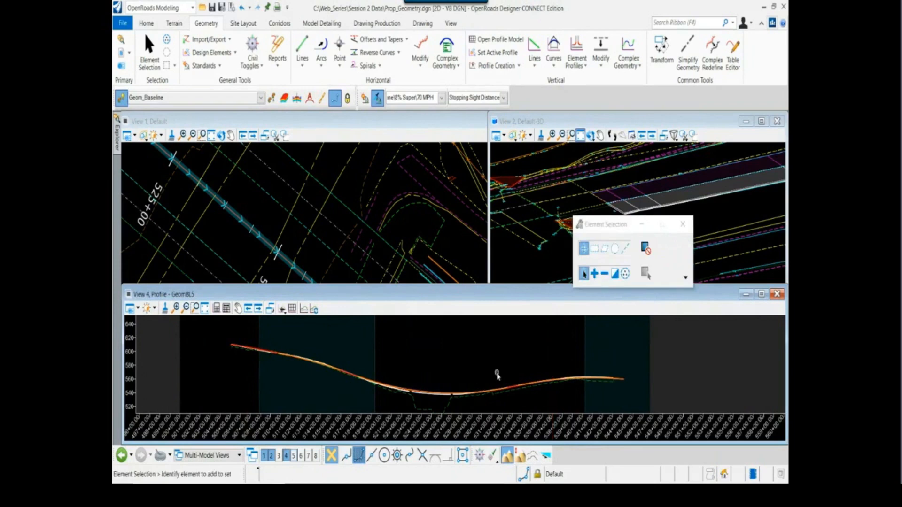
Review the grades and vertical curve annotations of the Hwy 72 PGL profile, and look along it toward its beginning
{"action": "left_click", "coordinate": [442, 393]}
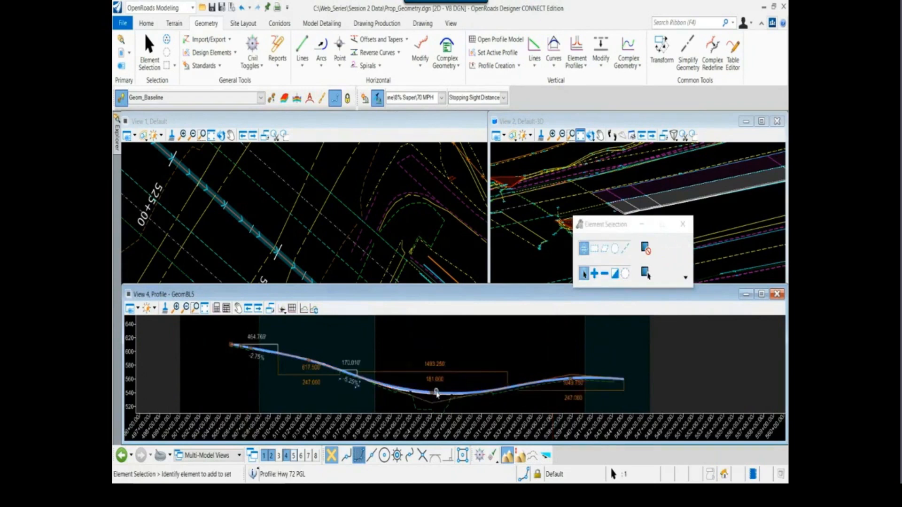
{"action": "left_click", "coordinate": [470, 355]}
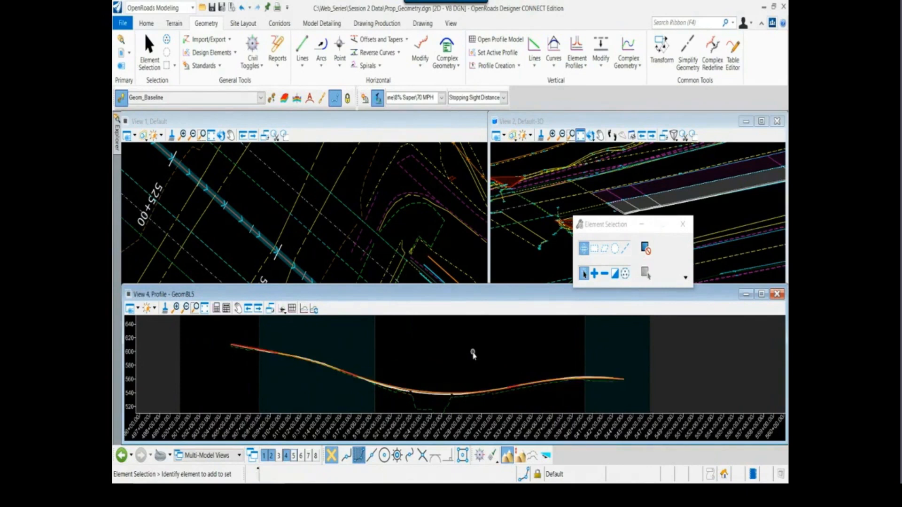
{"action": "scroll", "coordinate": [437, 394], "scroll_direction": "up", "scroll_amount": 4}
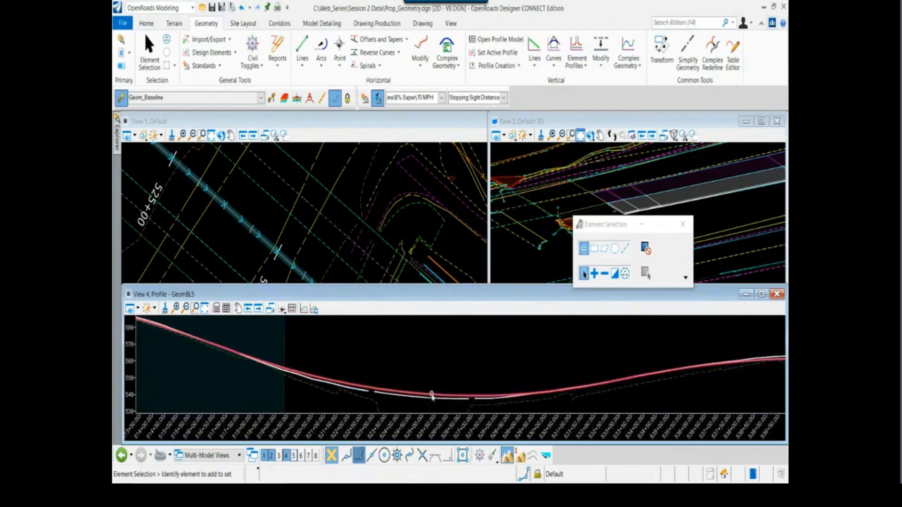
{"action": "left_click", "coordinate": [432, 396]}
{"action": "scroll", "coordinate": [447, 382], "scroll_direction": "down", "scroll_amount": 2}
{"action": "left_click", "coordinate": [360, 347]}
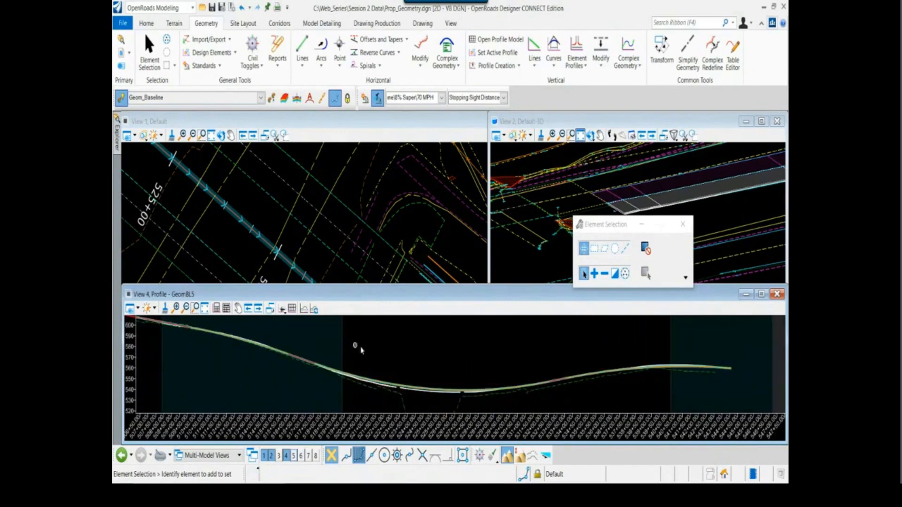
{"action": "middle_click_drag", "start_coordinate": [498, 386], "coordinate": [499, 386]}
{"action": "middle_click_drag", "start_coordinate": [350, 344], "coordinate": [499, 385]}
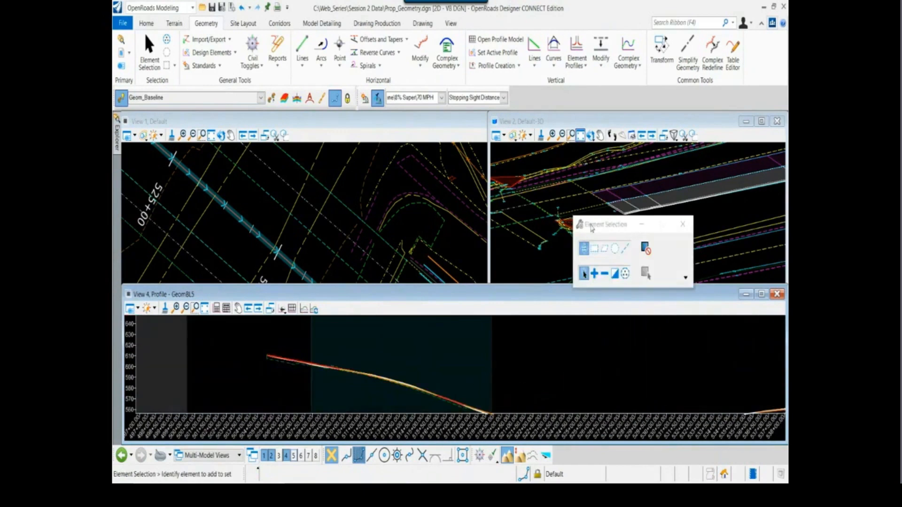
Set the Hwy 72 PGL profile as the active profile of the baseline, keeping the tool dialog clear of the views
{"action": "left_click_drag", "start_coordinate": [598, 222], "coordinate": [325, 175]}
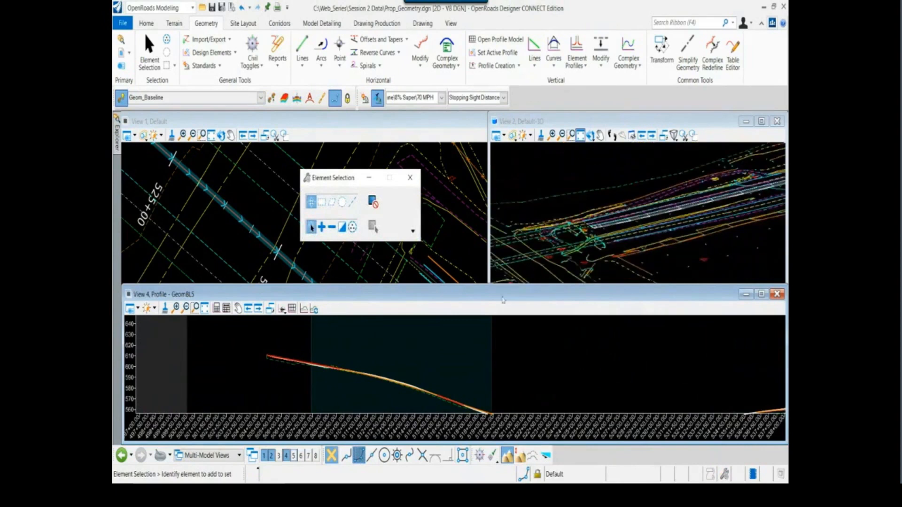
{"action": "middle_click_drag", "start_coordinate": [546, 405], "coordinate": [463, 355]}
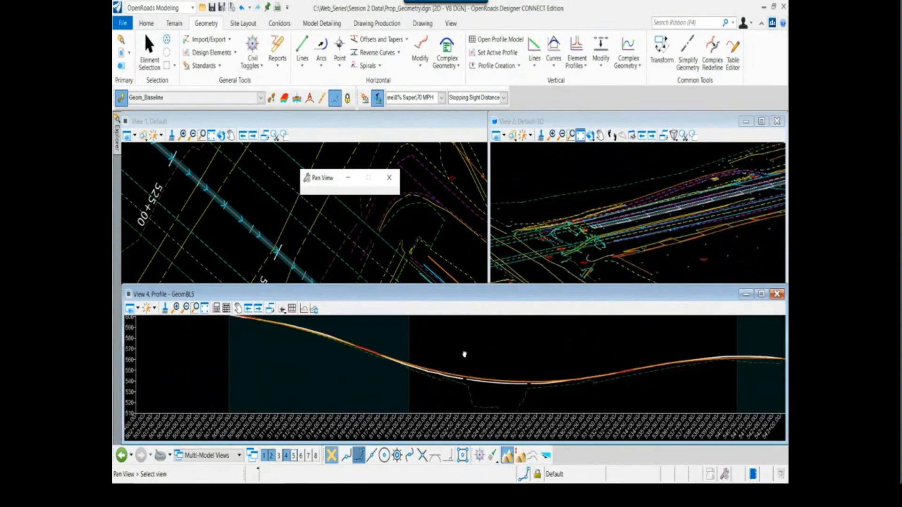
{"action": "left_click", "coordinate": [497, 380]}
{"action": "scroll", "coordinate": [512, 386], "scroll_direction": "up", "scroll_amount": 3}
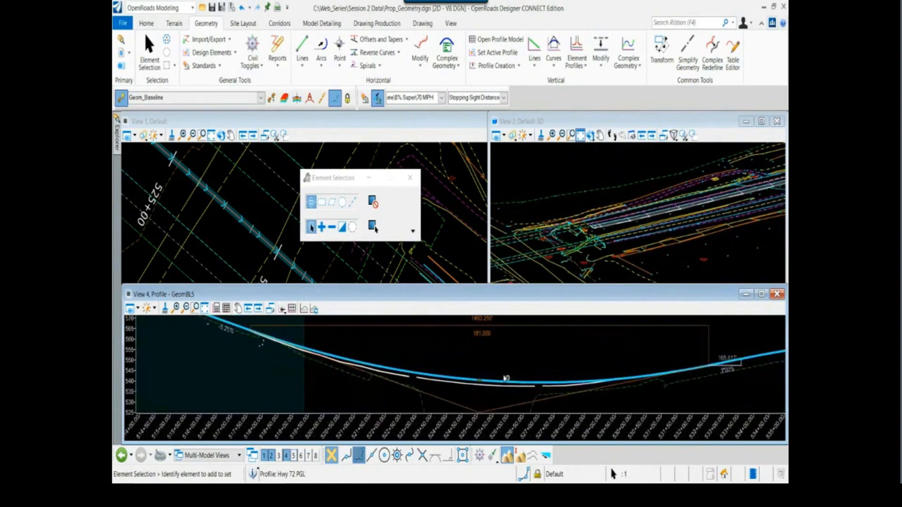
{"action": "left_click_drag", "start_coordinate": [341, 175], "coordinate": [373, 94]}
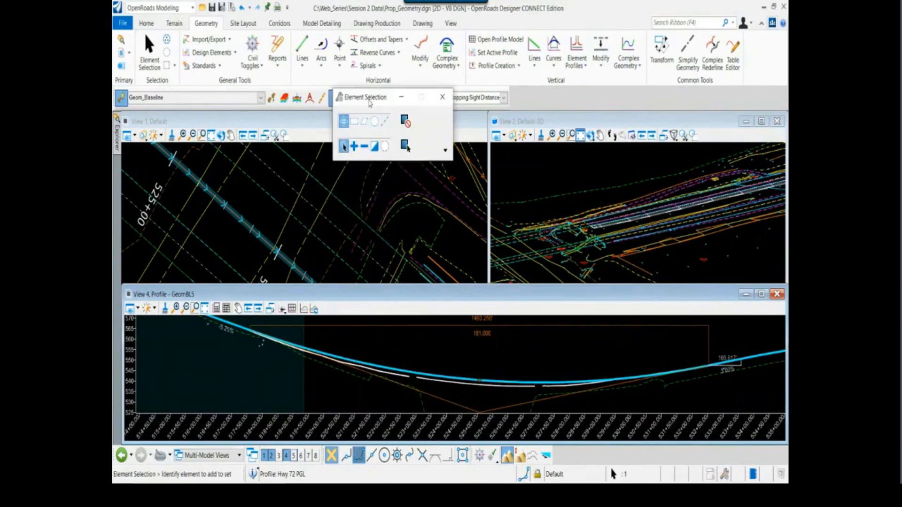
{"action": "scroll", "coordinate": [323, 258], "scroll_direction": "down", "scroll_amount": 2}
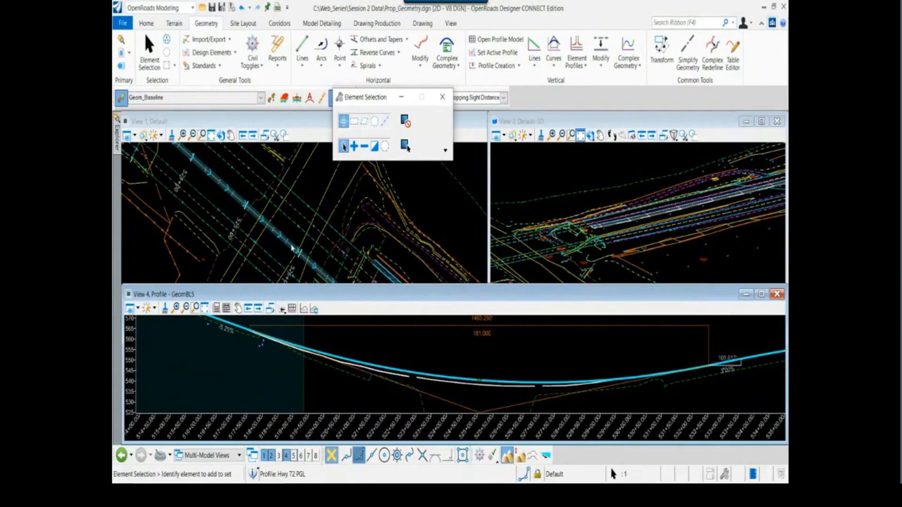
{"action": "left_click", "coordinate": [454, 379]}
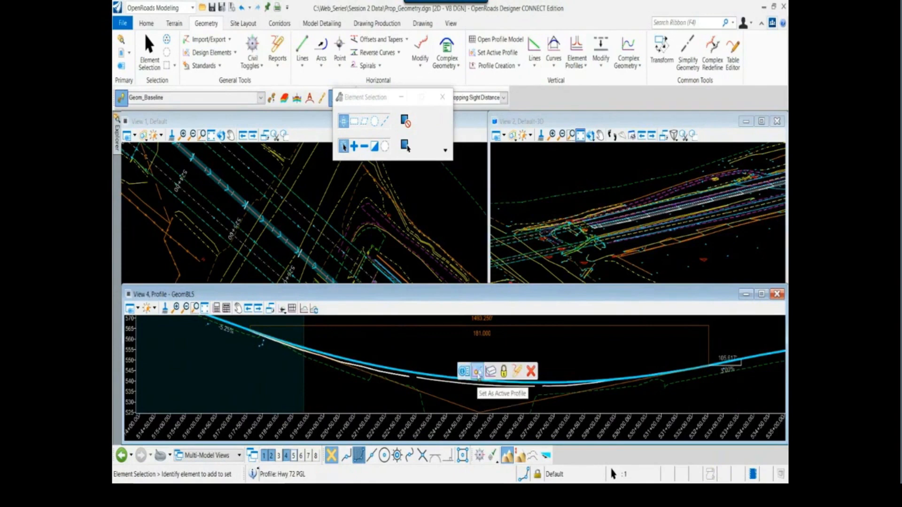
{"action": "left_click", "coordinate": [477, 373]}
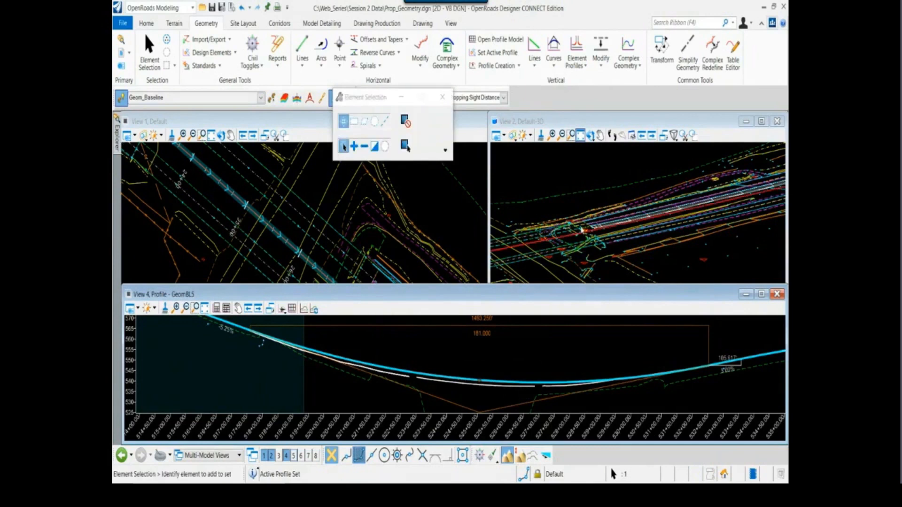
Inspect the baseline's 3D linear element in the 3D view and select it near its end beside the roadway surface
{"action": "middle_click_drag", "start_coordinate": [582, 230], "coordinate": [536, 269]}
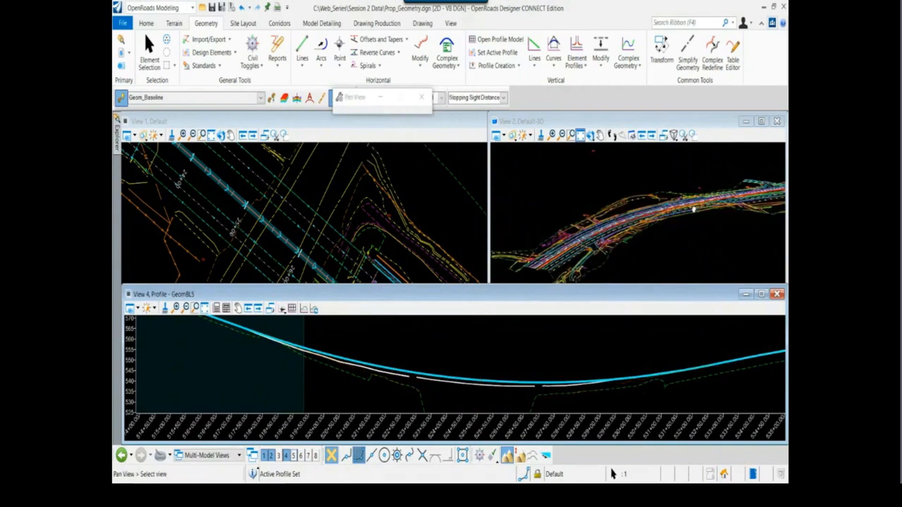
{"action": "scroll", "coordinate": [545, 263], "scroll_direction": "up", "scroll_amount": 6}
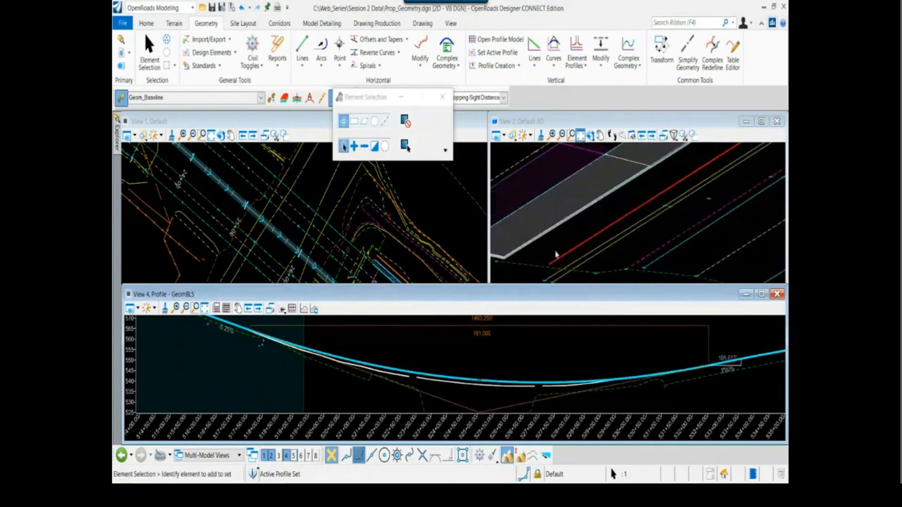
{"action": "left_click", "coordinate": [558, 258]}
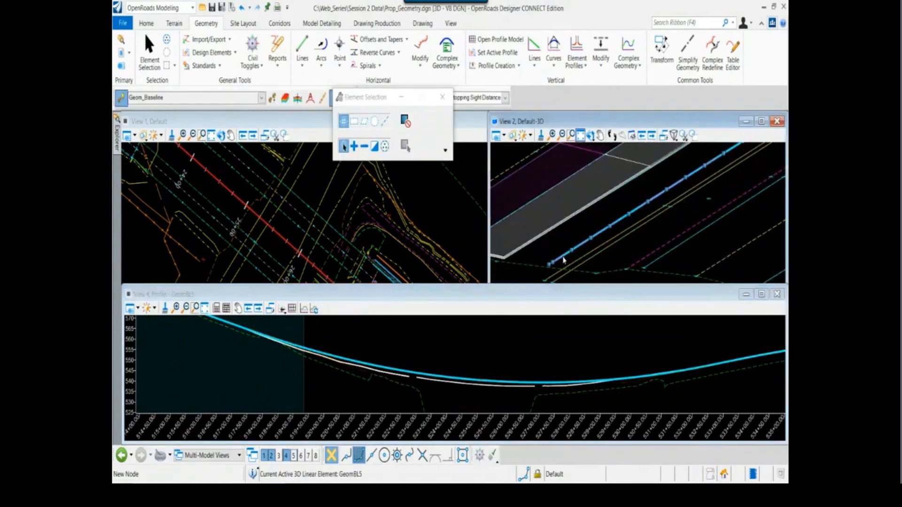
Examine the beginning of the GeomBL5 baseline and its Hwy 72 PGL profile in the profile, 3D and plan views
{"action": "left_click", "coordinate": [563, 259]}
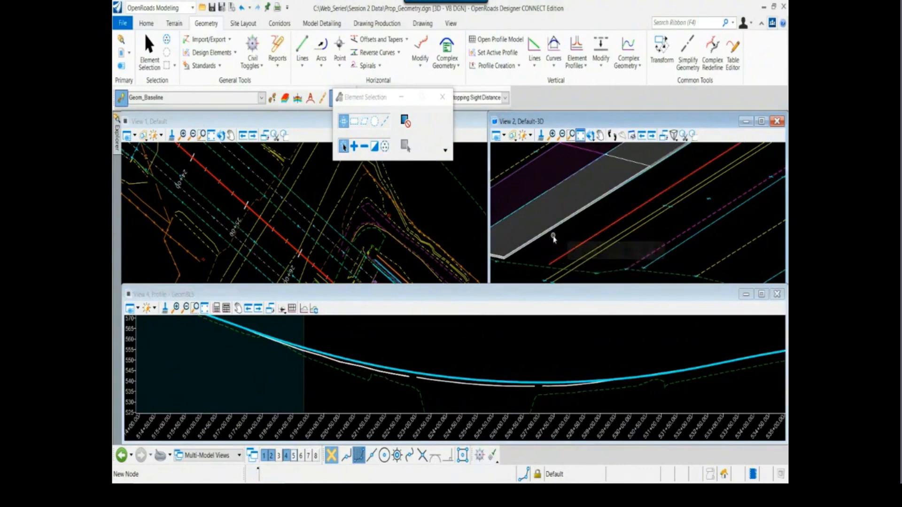
{"action": "scroll", "coordinate": [555, 240], "scroll_direction": "down", "scroll_amount": 4}
{"action": "left_click", "coordinate": [512, 367]}
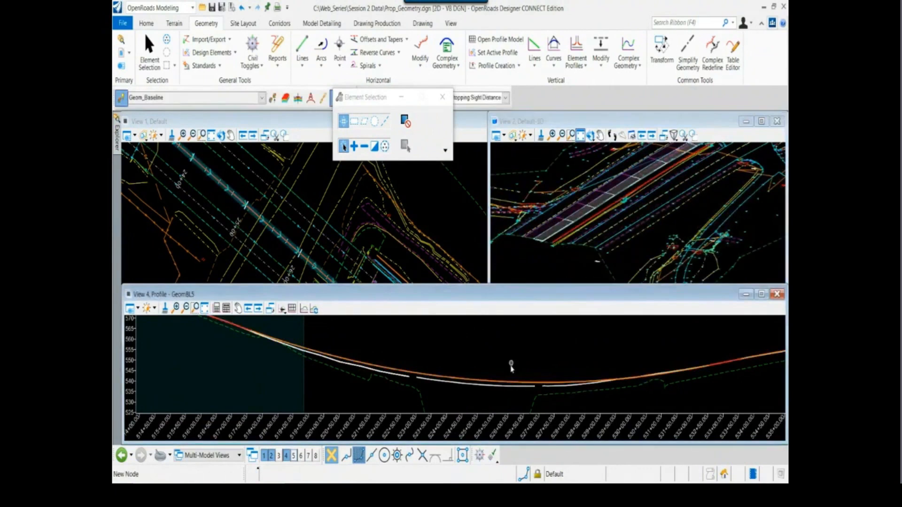
{"action": "scroll", "coordinate": [437, 379], "scroll_direction": "down", "scroll_amount": 3}
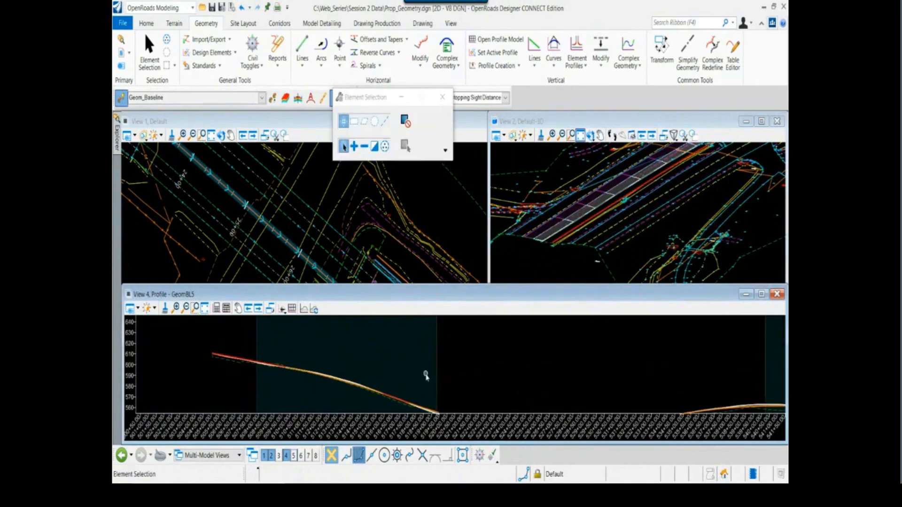
{"action": "middle_click_drag", "start_coordinate": [264, 333], "coordinate": [351, 357]}
{"action": "scroll", "coordinate": [324, 384], "scroll_direction": "up", "scroll_amount": 5}
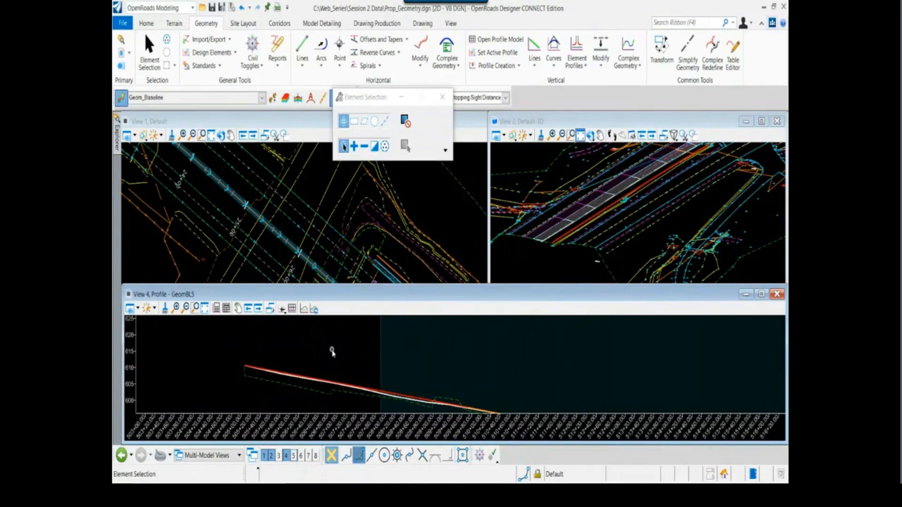
{"action": "scroll", "coordinate": [559, 253], "scroll_direction": "up", "scroll_amount": 5}
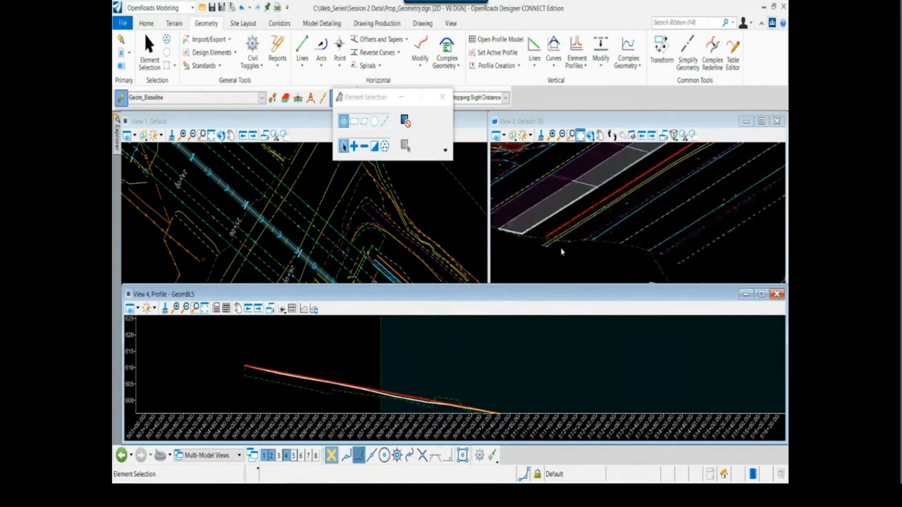
{"action": "scroll", "coordinate": [197, 220], "scroll_direction": "down", "scroll_amount": 5}
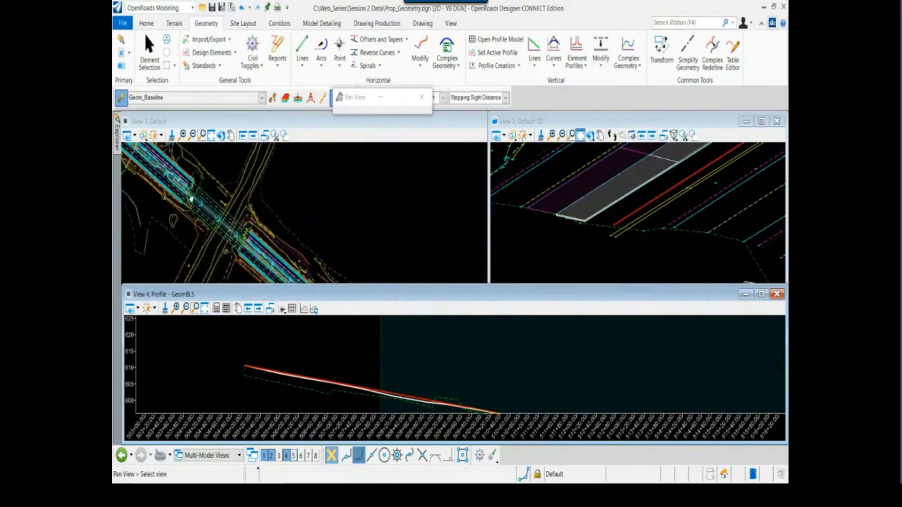
{"action": "scroll", "coordinate": [222, 172], "scroll_direction": "up", "scroll_amount": 2}
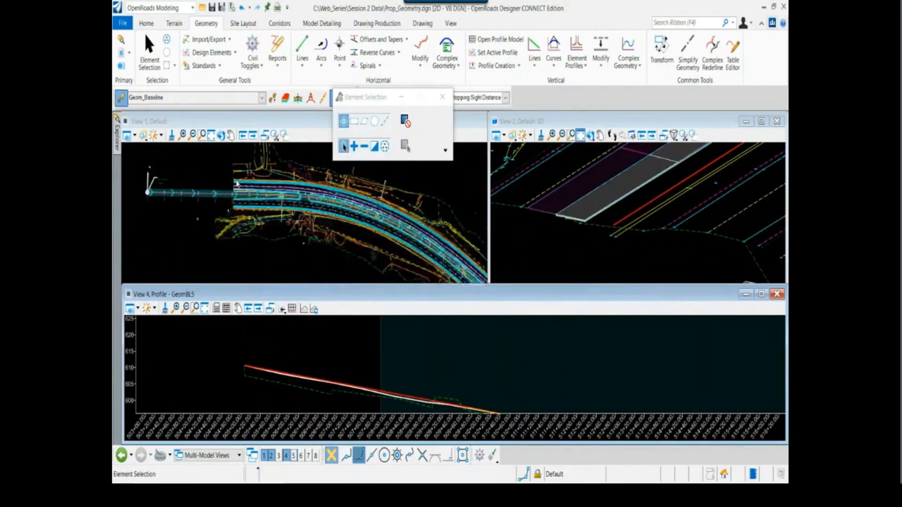
{"action": "scroll", "coordinate": [238, 183], "scroll_direction": "up", "scroll_amount": 2}
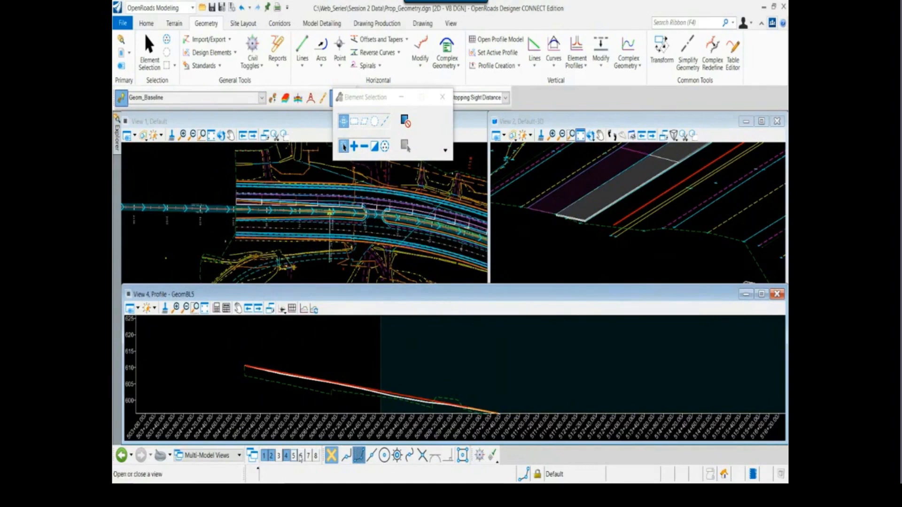
Open the GeomBL5 cross section view, place it clear of the lower edge, and inspect the section at station 506+10.00
{"action": "left_click", "coordinate": [294, 456]}
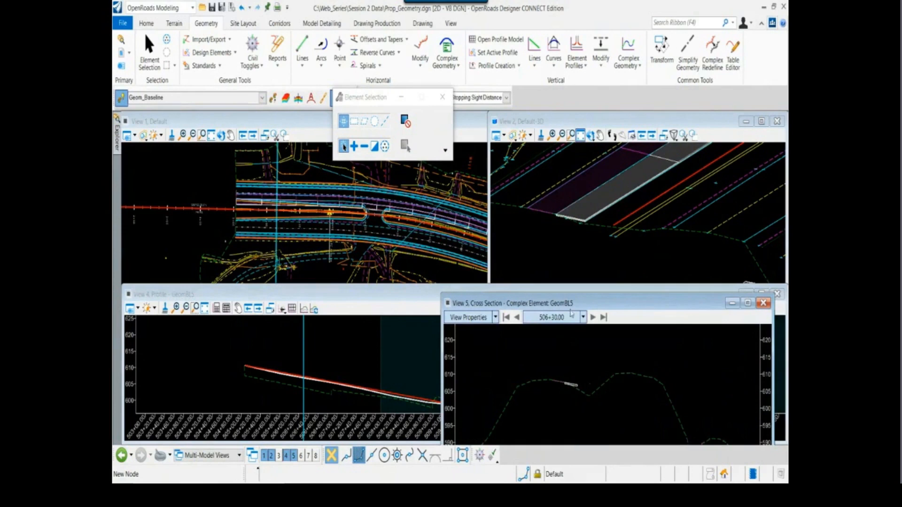
{"action": "left_click_drag", "start_coordinate": [574, 303], "coordinate": [576, 285]}
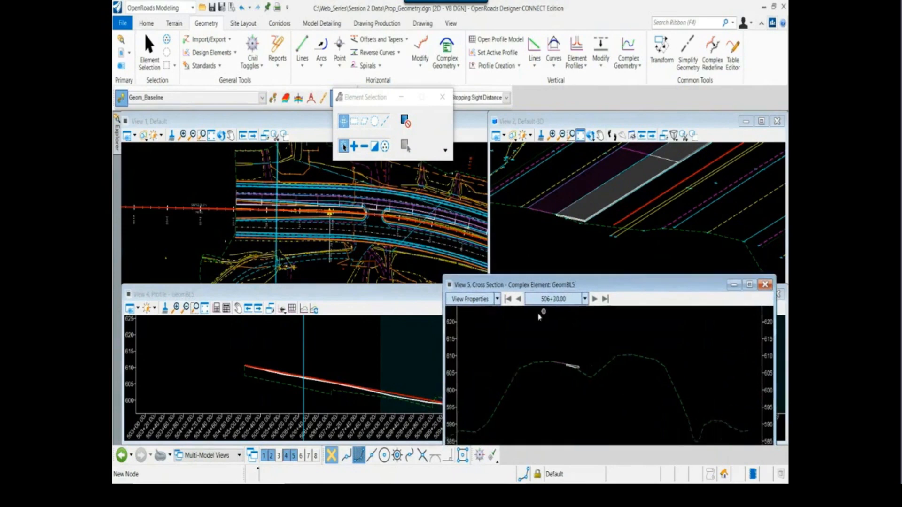
{"action": "left_click", "coordinate": [519, 299]}
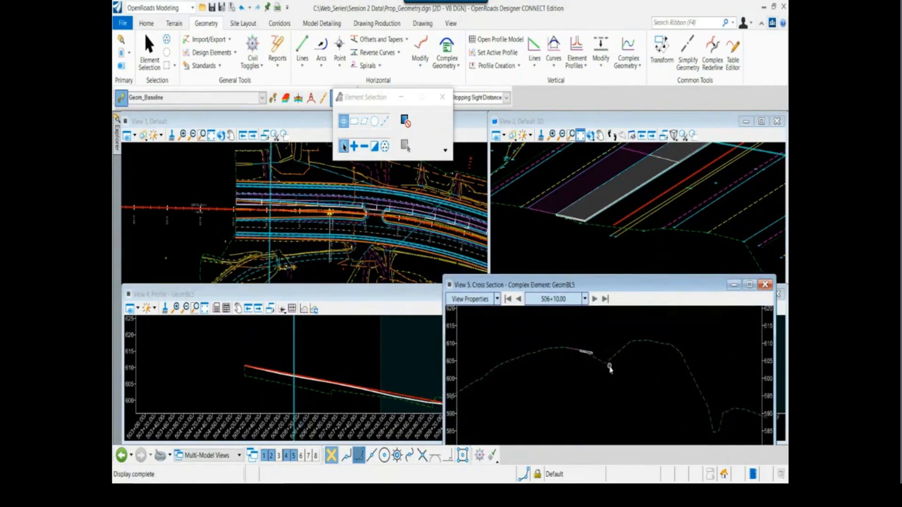
{"action": "scroll", "coordinate": [610, 369], "scroll_direction": "down", "scroll_amount": 2}
{"action": "scroll", "coordinate": [611, 356], "scroll_direction": "up", "scroll_amount": 2}
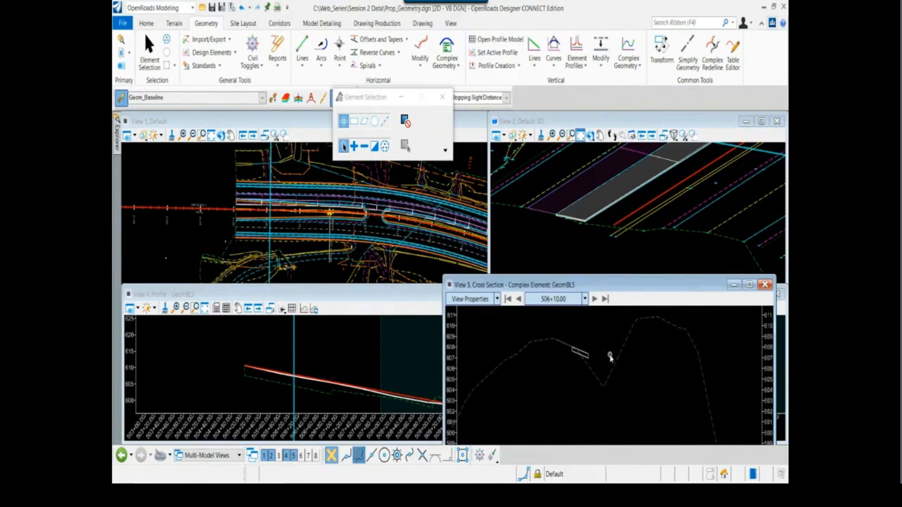
{"action": "mouse_move", "coordinate": [631, 331]}
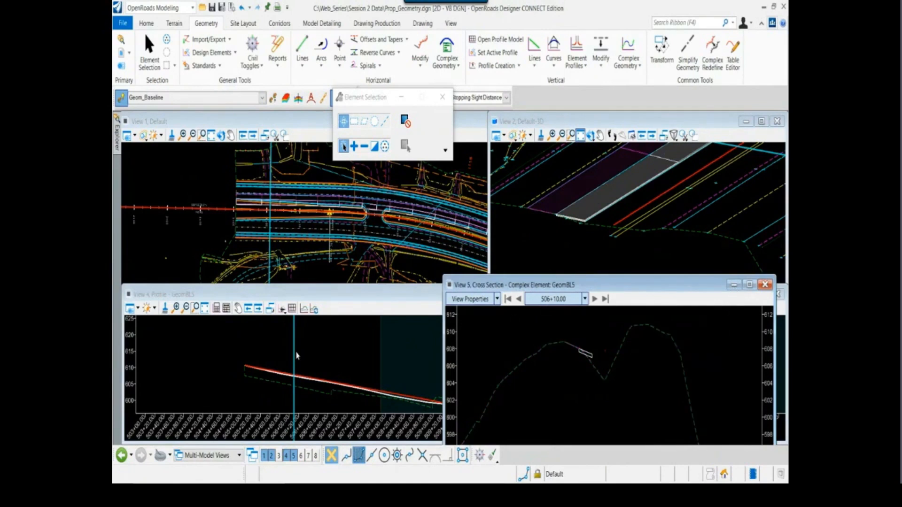
Move the selection dialog clear of the plan view and select the dashed survey road edge beside the baseline near station 507+00
{"action": "scroll", "coordinate": [296, 356], "scroll_direction": "up", "scroll_amount": 2}
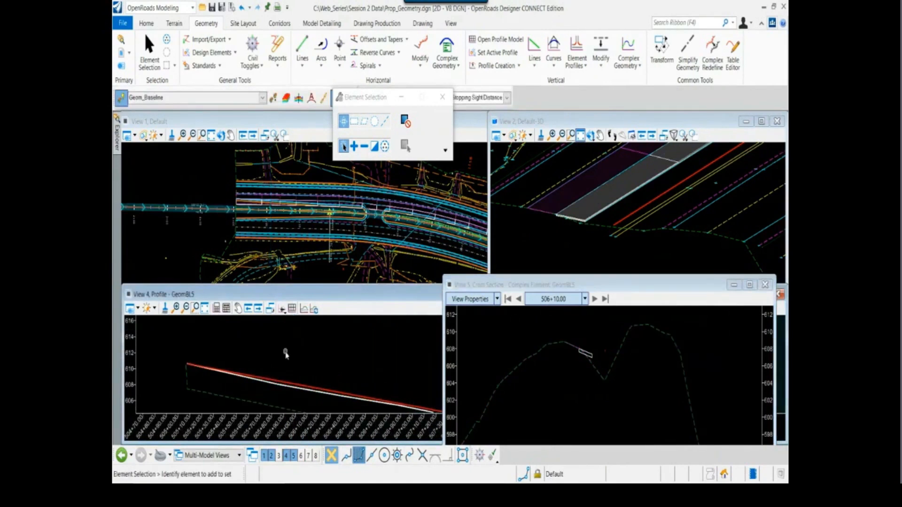
{"action": "scroll", "coordinate": [265, 217], "scroll_direction": "up", "scroll_amount": 4}
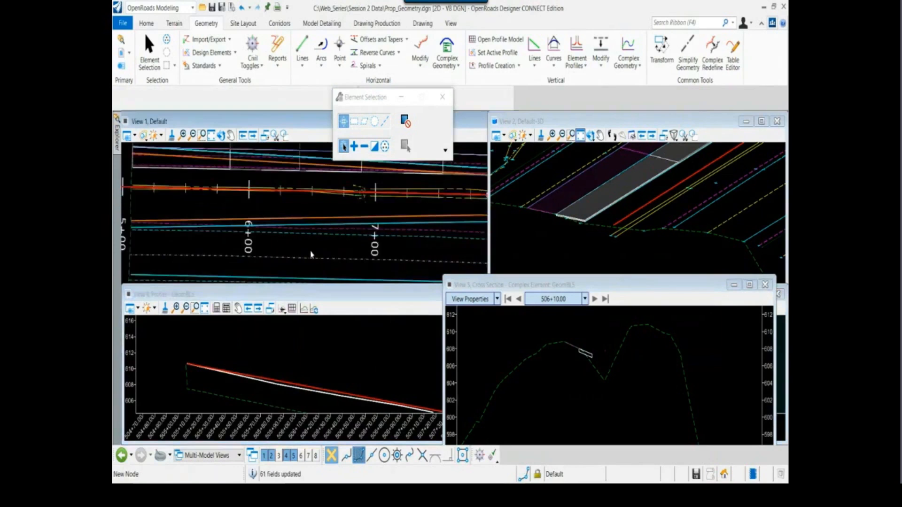
{"action": "left_click_drag", "start_coordinate": [385, 97], "coordinate": [606, 146]}
{"action": "left_click", "coordinate": [349, 238]}
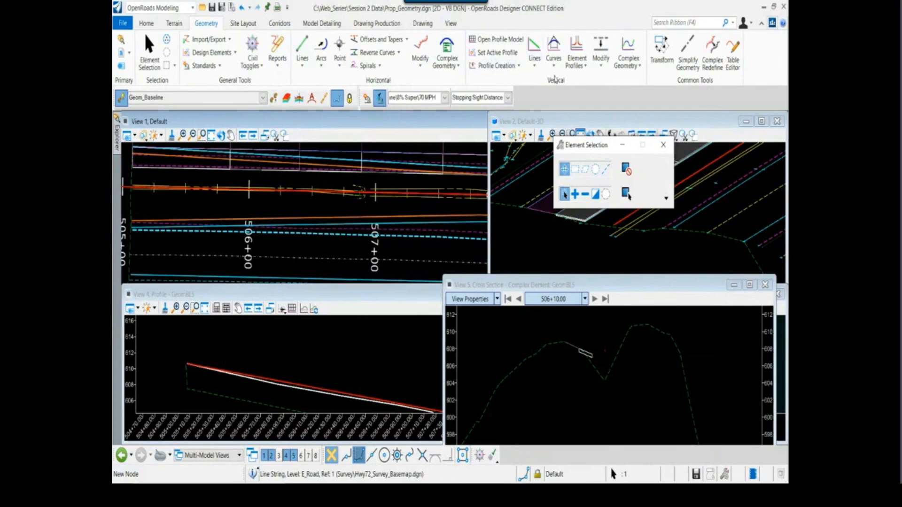
Project a profile range of the dashed road edge onto the GeomBL5 baseline, from station 504+82.03 to the first median opening
{"action": "left_click", "coordinate": [517, 66]}
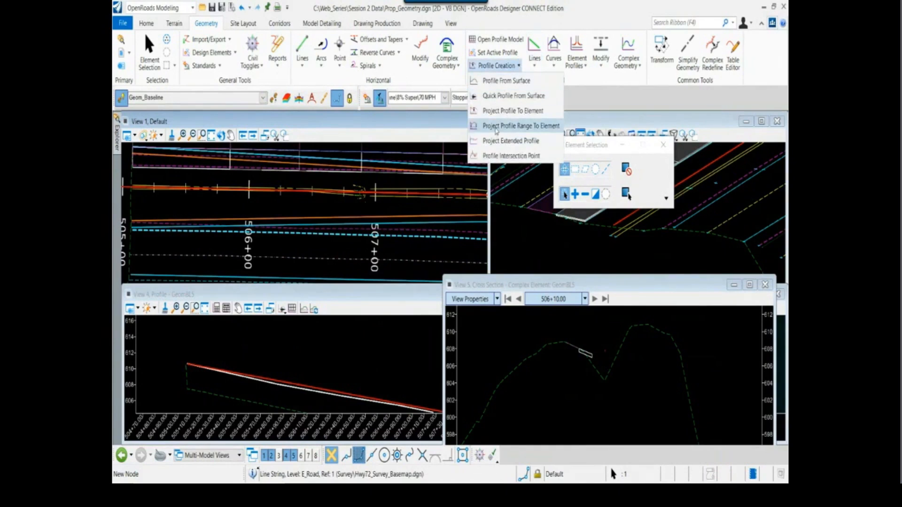
{"action": "left_click", "coordinate": [513, 129]}
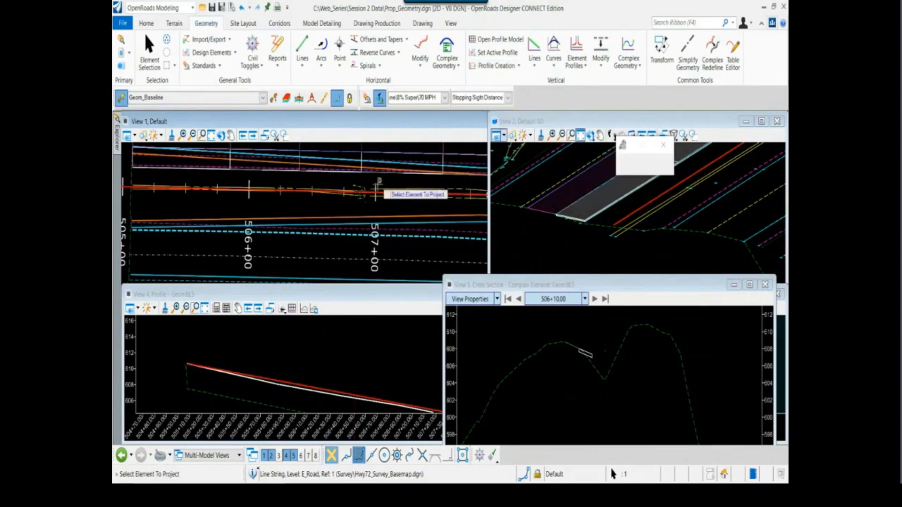
{"action": "scroll", "coordinate": [352, 198], "scroll_direction": "down", "scroll_amount": 1}
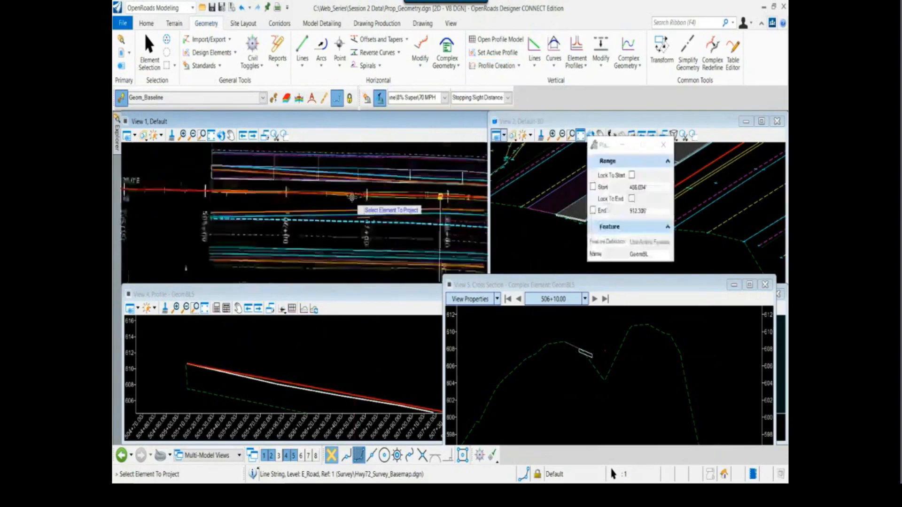
{"action": "left_click", "coordinate": [355, 220]}
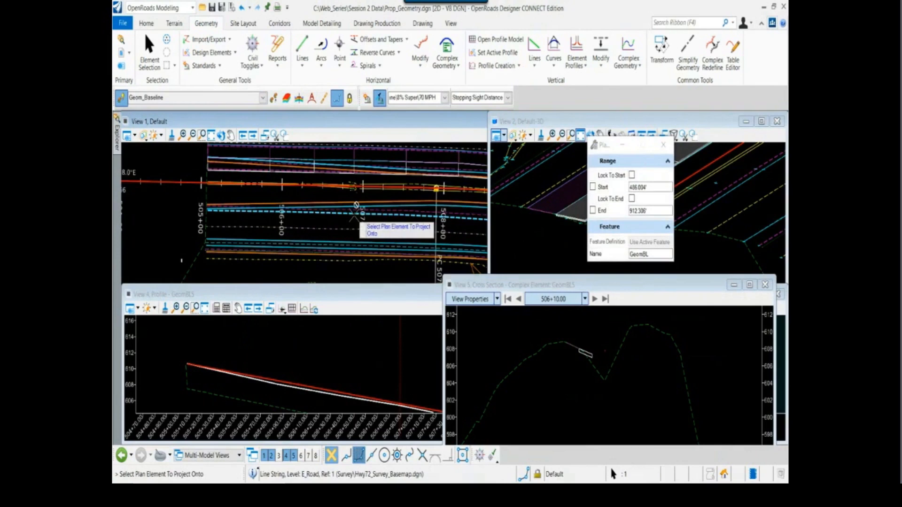
{"action": "left_click", "coordinate": [371, 181]}
{"action": "scroll", "coordinate": [339, 198], "scroll_direction": "down", "scroll_amount": 2}
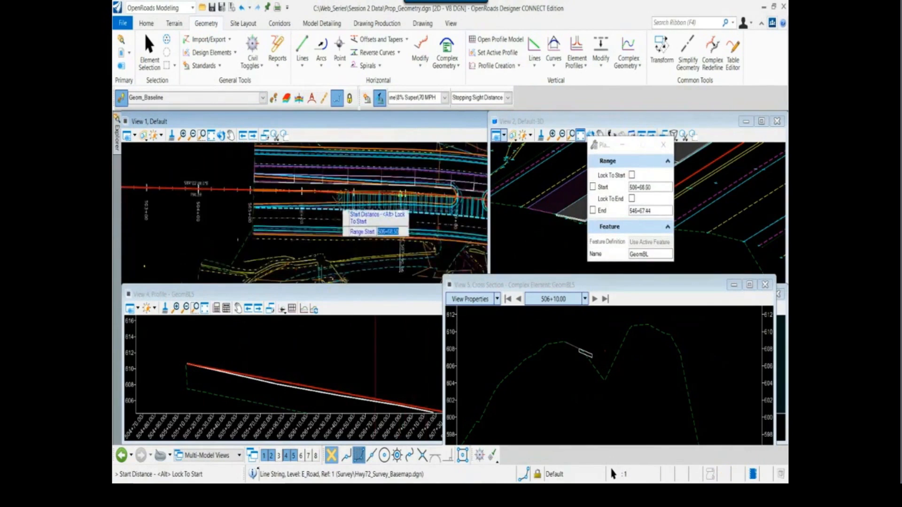
{"action": "left_click", "coordinate": [241, 203]}
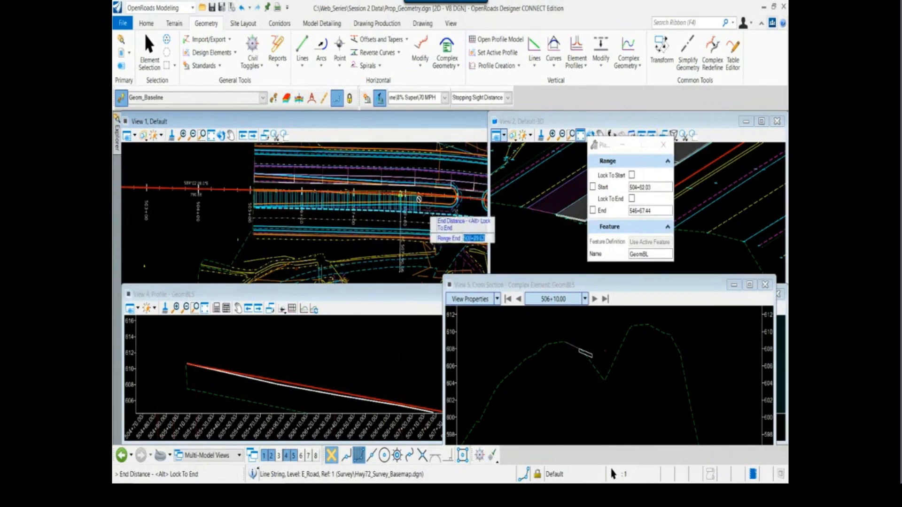
{"action": "left_click", "coordinate": [468, 214]}
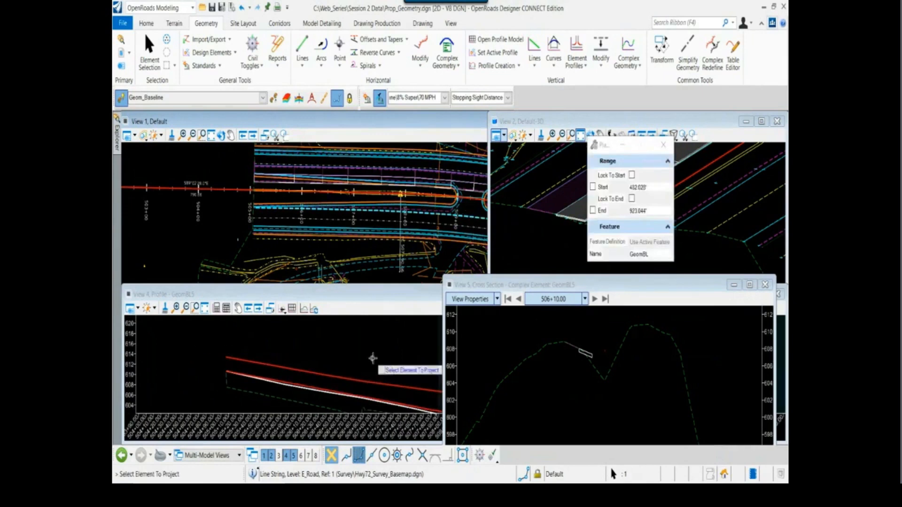
Leave the projection command and compare the projected road edge profile with the Hwy 72 PGL and the existing ground
{"action": "middle_click_drag", "start_coordinate": [389, 359], "coordinate": [315, 345]}
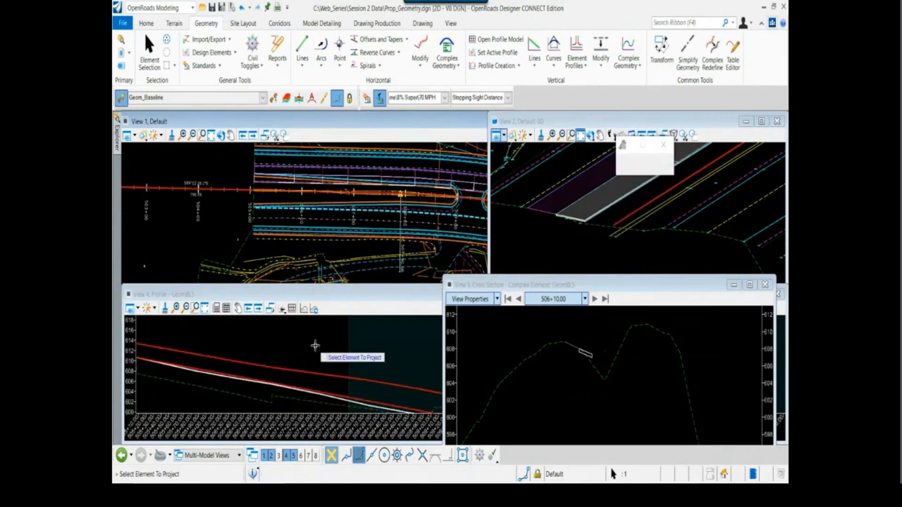
{"action": "key", "text": "Escape"}
{"action": "scroll", "coordinate": [315, 348], "scroll_direction": "down", "scroll_amount": 2}
{"action": "scroll", "coordinate": [366, 381], "scroll_direction": "up", "scroll_amount": 1}
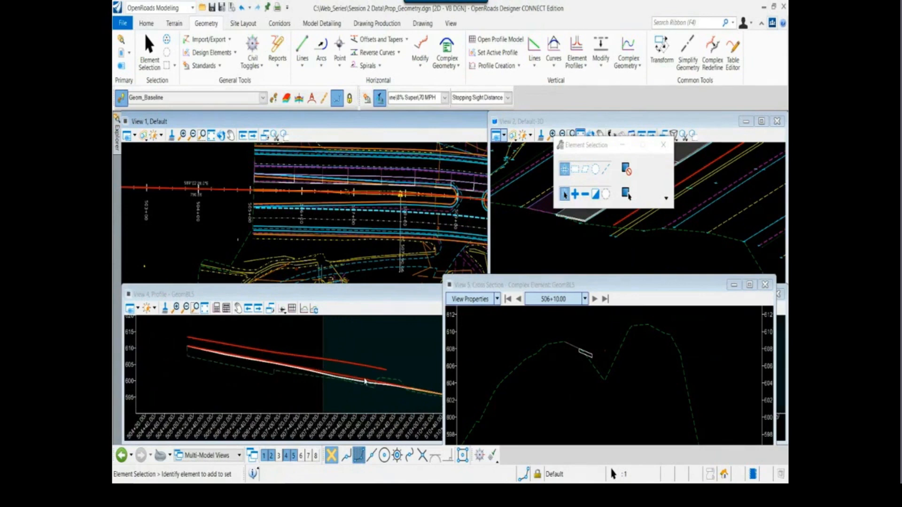
{"action": "scroll", "coordinate": [366, 381], "scroll_direction": "up", "scroll_amount": 1}
{"action": "middle_click_drag", "start_coordinate": [349, 353], "coordinate": [323, 365]}
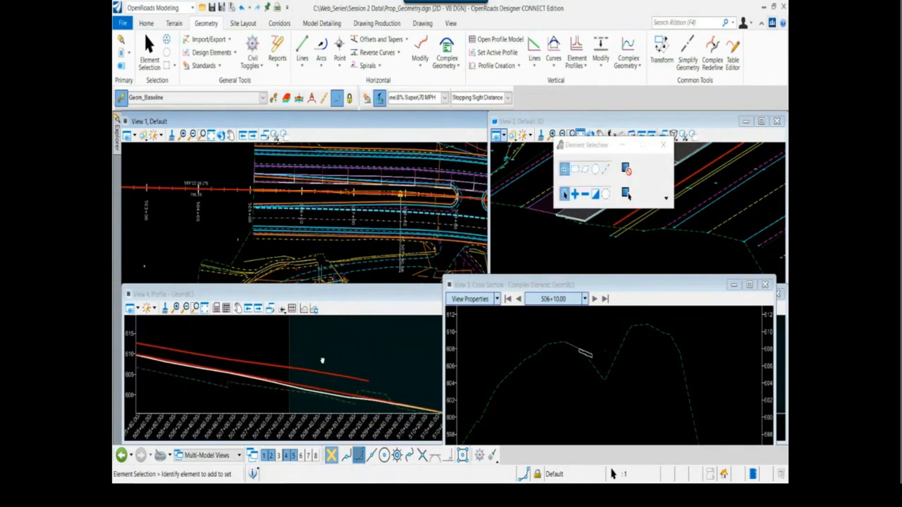
{"action": "scroll", "coordinate": [324, 365], "scroll_direction": "down", "scroll_amount": 1}
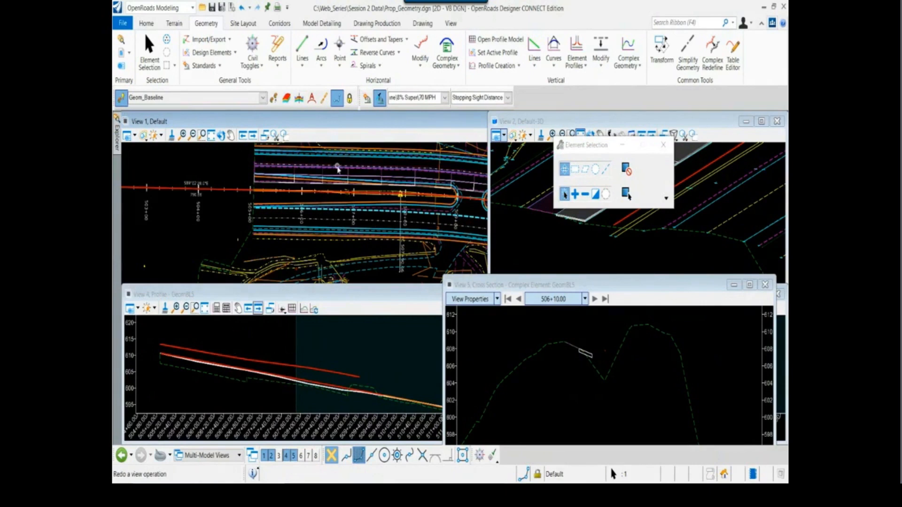
{"action": "middle_click_drag", "start_coordinate": [325, 197], "coordinate": [293, 218]}
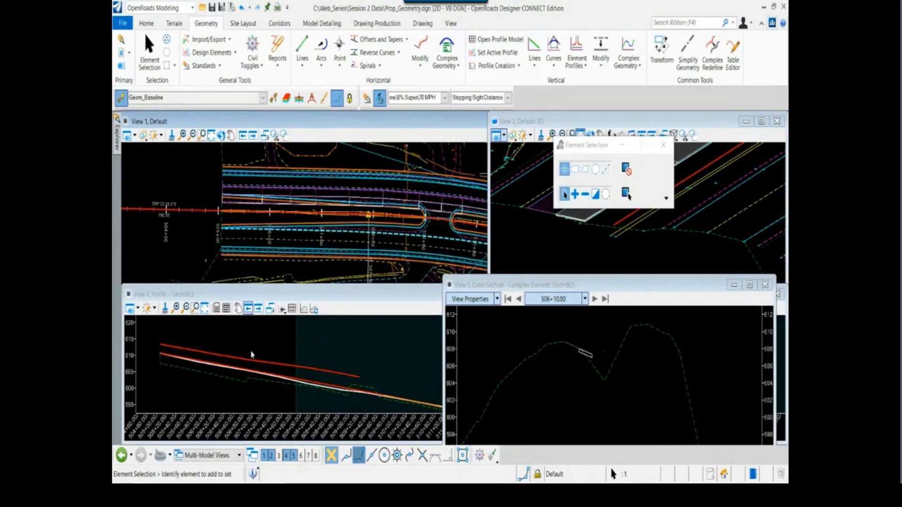
{"action": "scroll", "coordinate": [251, 355], "scroll_direction": "down", "scroll_amount": 1}
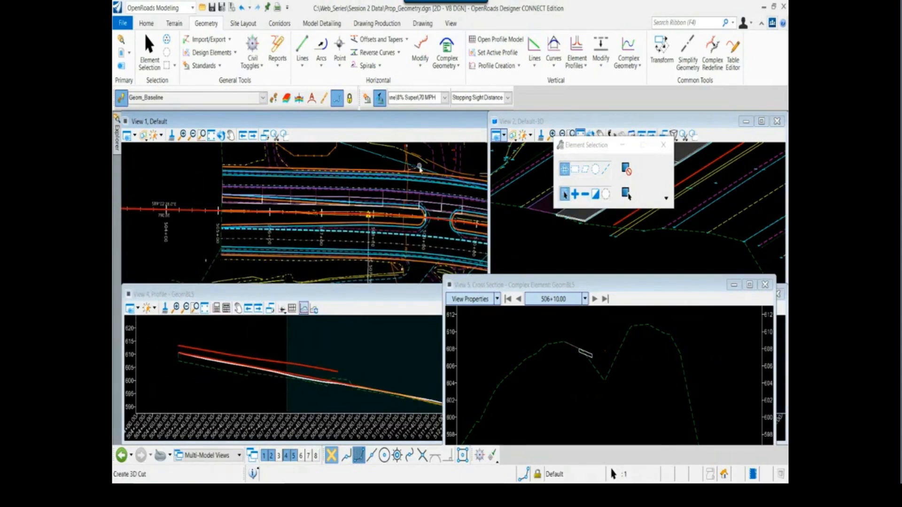
{"action": "scroll", "coordinate": [199, 348], "scroll_direction": "up", "scroll_amount": 1}
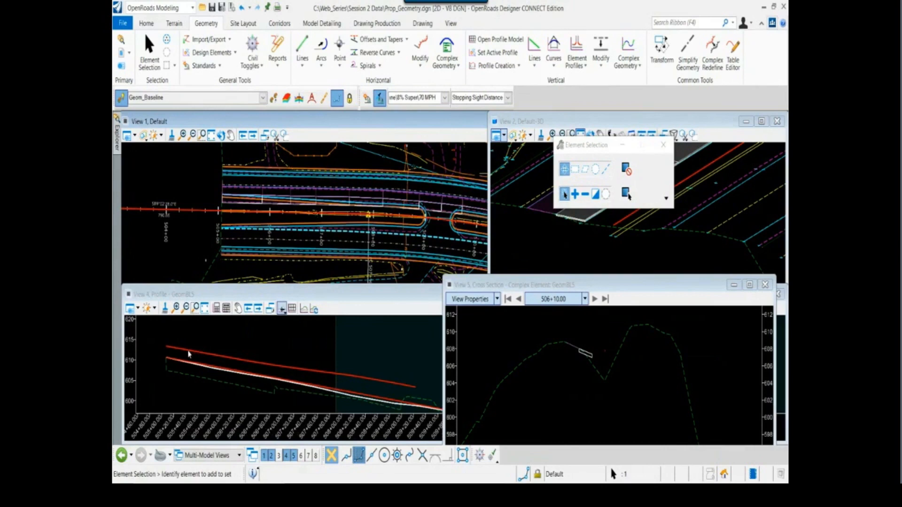
{"action": "left_click", "coordinate": [189, 352]}
{"action": "left_click", "coordinate": [235, 339]}
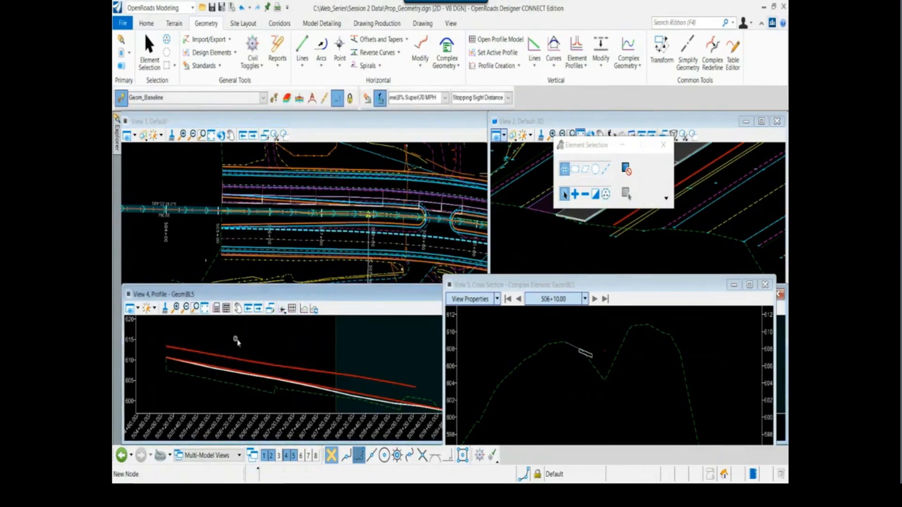
Try Geom_Temp as the active feature definition and switch back to Geom_Baseline
{"action": "left_click", "coordinate": [263, 99]}
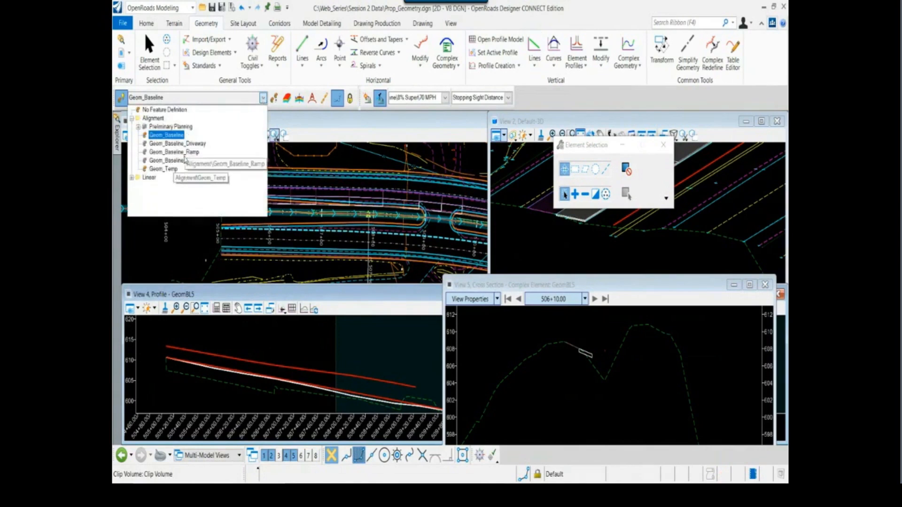
{"action": "left_click", "coordinate": [172, 169]}
{"action": "left_click", "coordinate": [202, 136]}
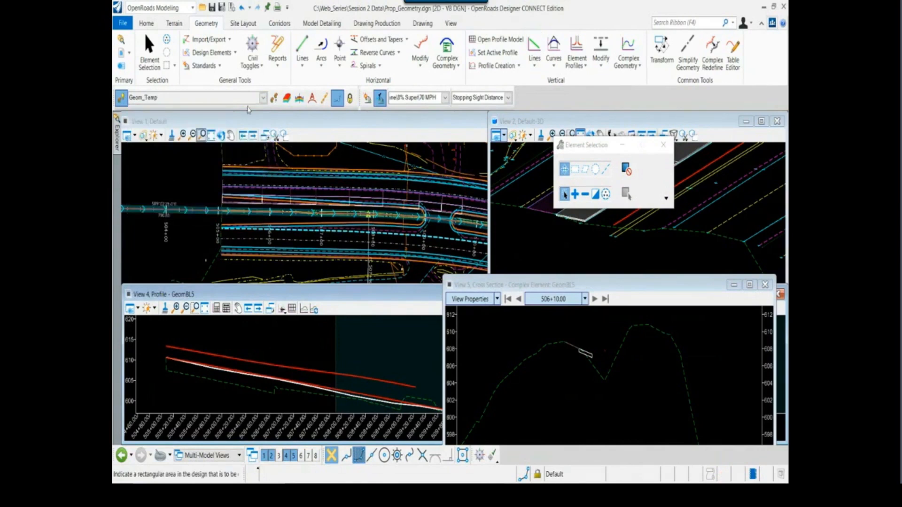
{"action": "left_click", "coordinate": [262, 97]}
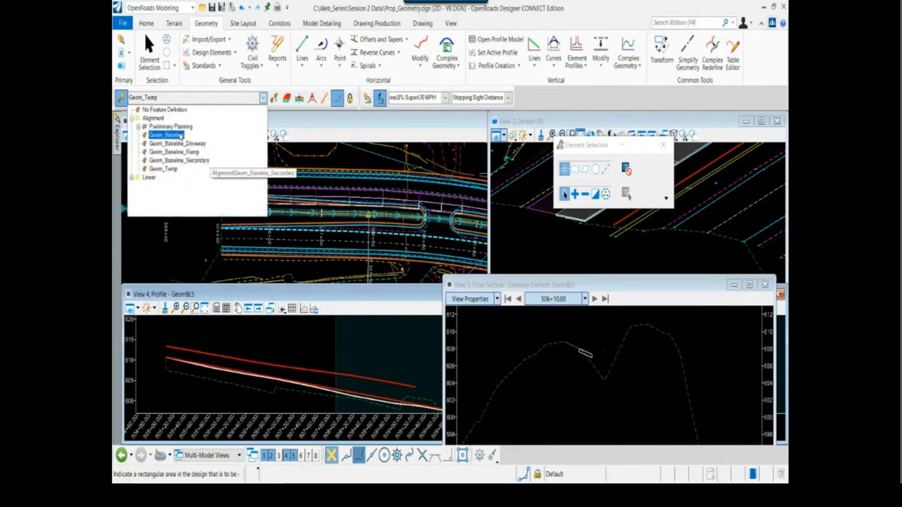
{"action": "left_click", "coordinate": [162, 133]}
Draw a profile line about 131 ft long from the start of the projected road edge along it, and select it to check it
{"action": "left_click", "coordinate": [535, 46]}
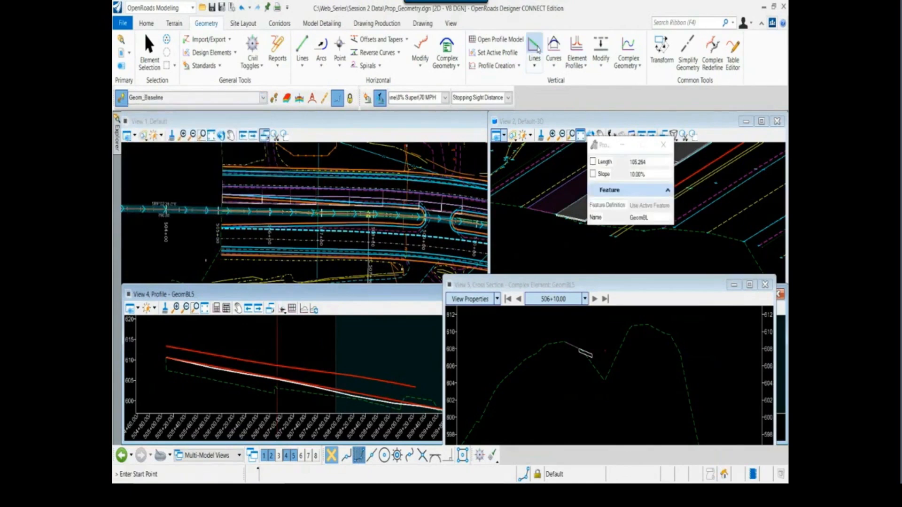
{"action": "scroll", "coordinate": [169, 349], "scroll_direction": "up", "scroll_amount": 1}
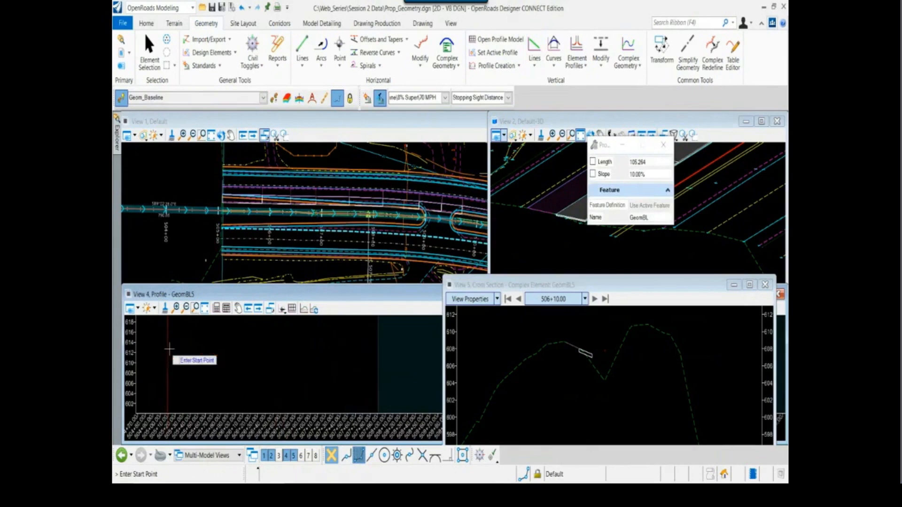
{"action": "scroll", "coordinate": [168, 348], "scroll_direction": "up", "scroll_amount": 1}
{"action": "left_click", "coordinate": [166, 346]}
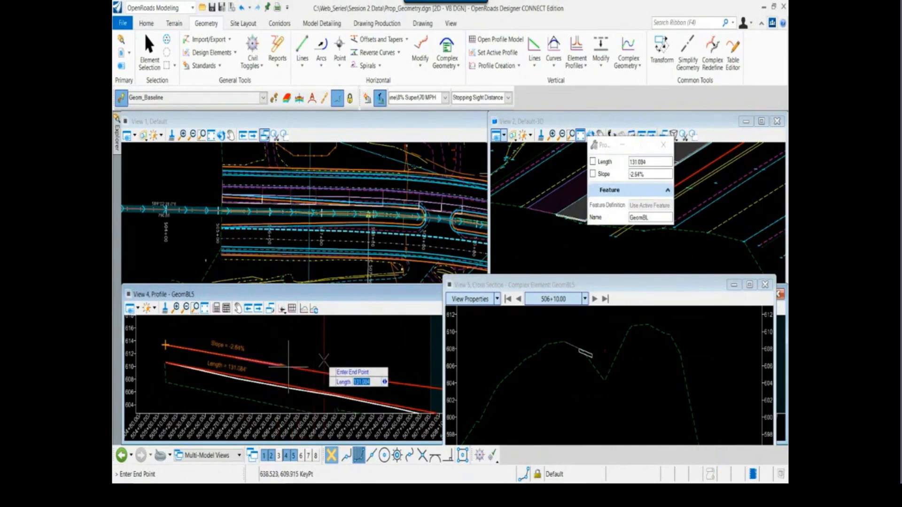
{"action": "left_click", "coordinate": [289, 367]}
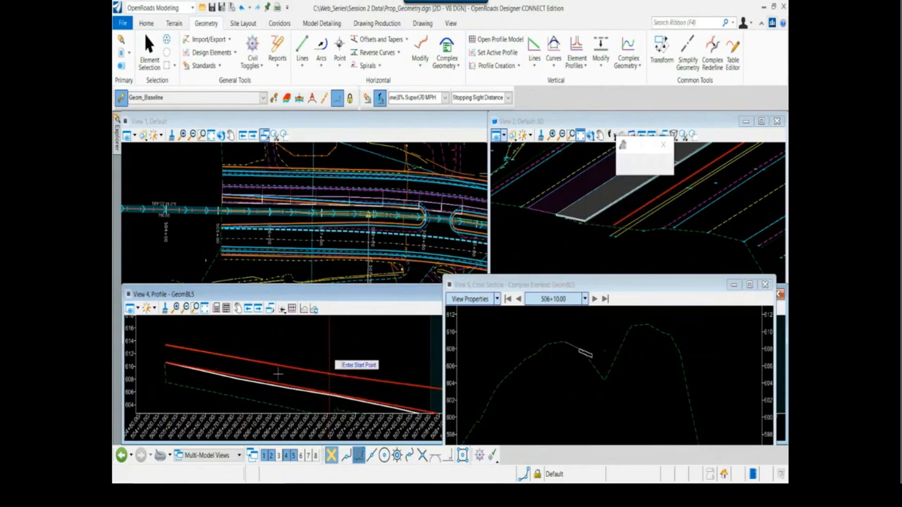
{"action": "key", "text": "Escape"}
{"action": "left_click", "coordinate": [275, 365]}
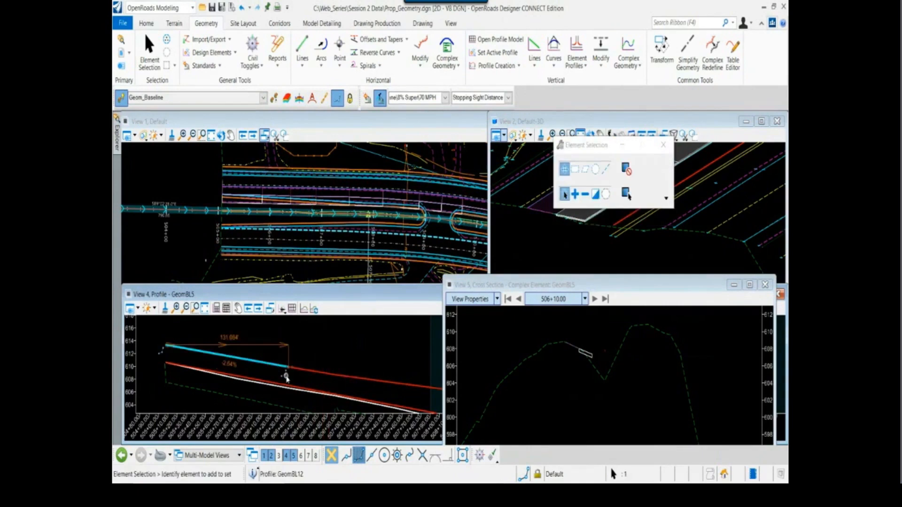
{"action": "scroll", "coordinate": [286, 376], "scroll_direction": "down", "scroll_amount": 3}
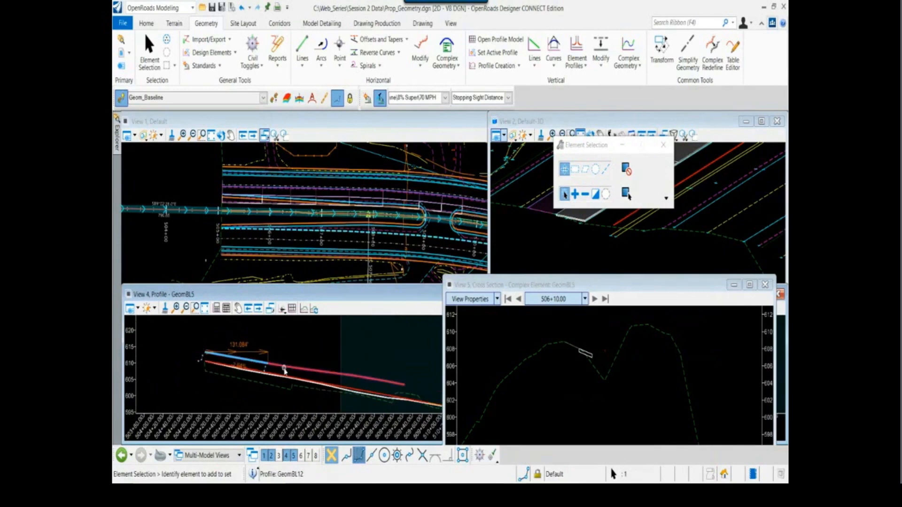
{"action": "scroll", "coordinate": [288, 372], "scroll_direction": "down", "scroll_amount": 2}
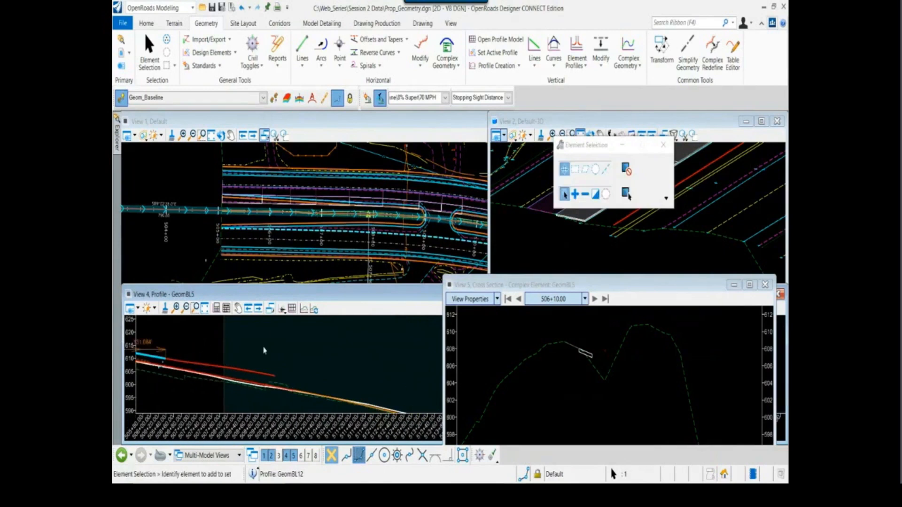
{"action": "scroll", "coordinate": [265, 350], "scroll_direction": "down", "scroll_amount": 2}
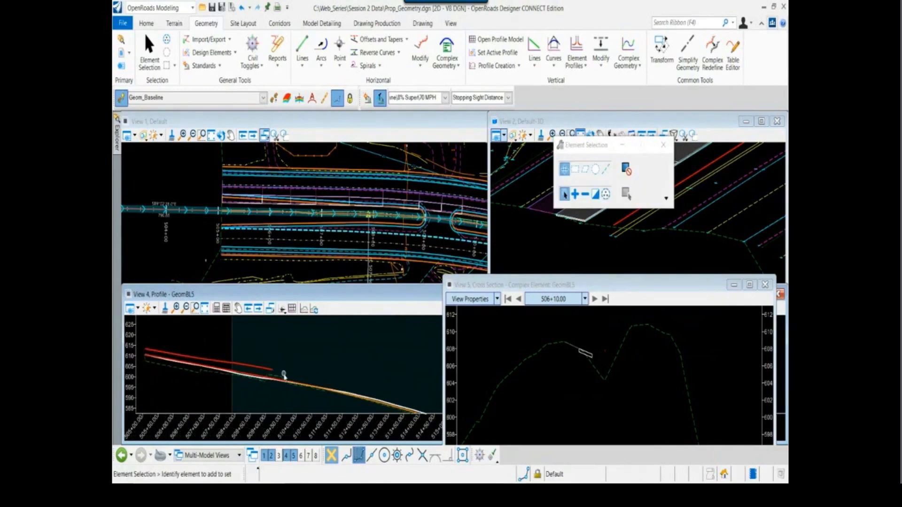
Start a second profile line between points just above the projected road edge, past the first line's end
{"action": "scroll", "coordinate": [283, 374], "scroll_direction": "up", "scroll_amount": 1}
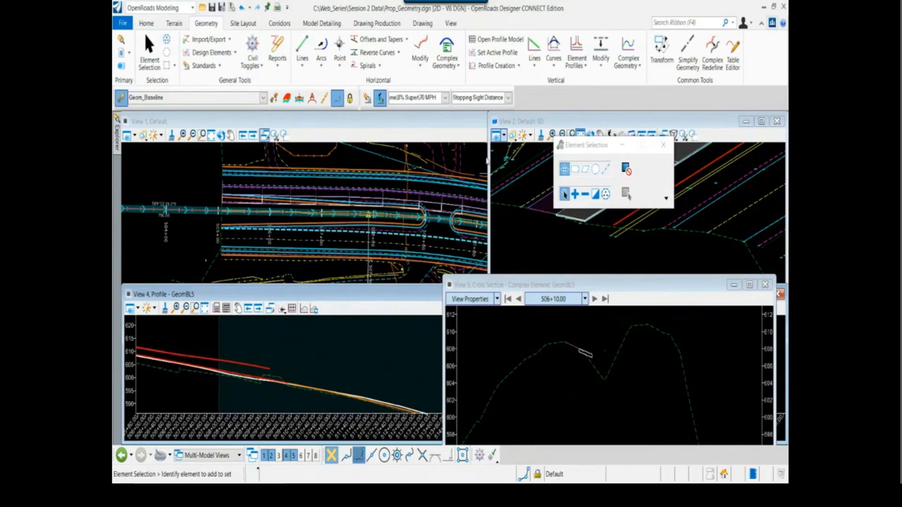
{"action": "left_click", "coordinate": [534, 50]}
{"action": "scroll", "coordinate": [188, 371], "scroll_direction": "up", "scroll_amount": 2}
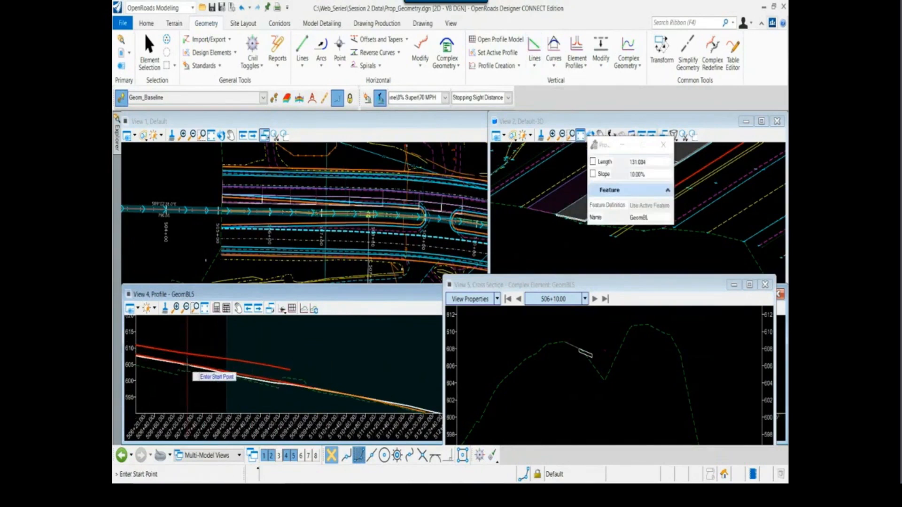
{"action": "scroll", "coordinate": [188, 362], "scroll_direction": "up", "scroll_amount": 3}
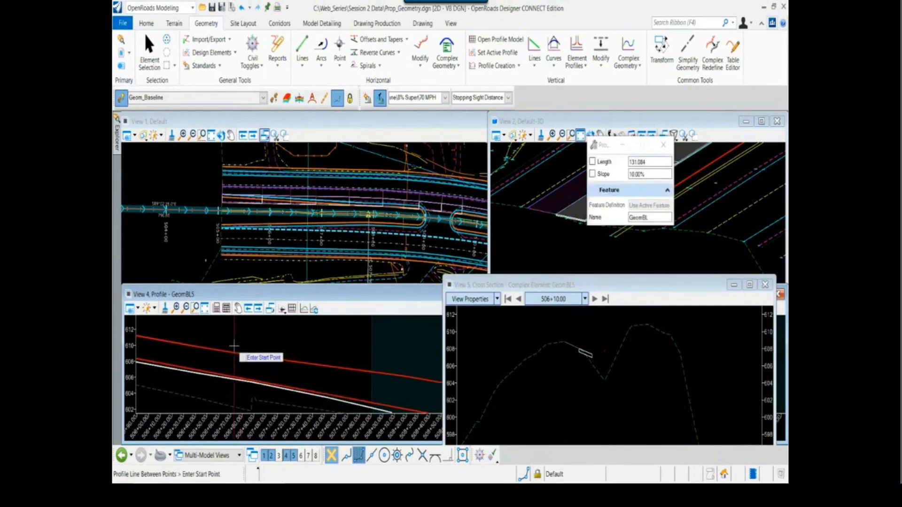
{"action": "left_click", "coordinate": [269, 349]}
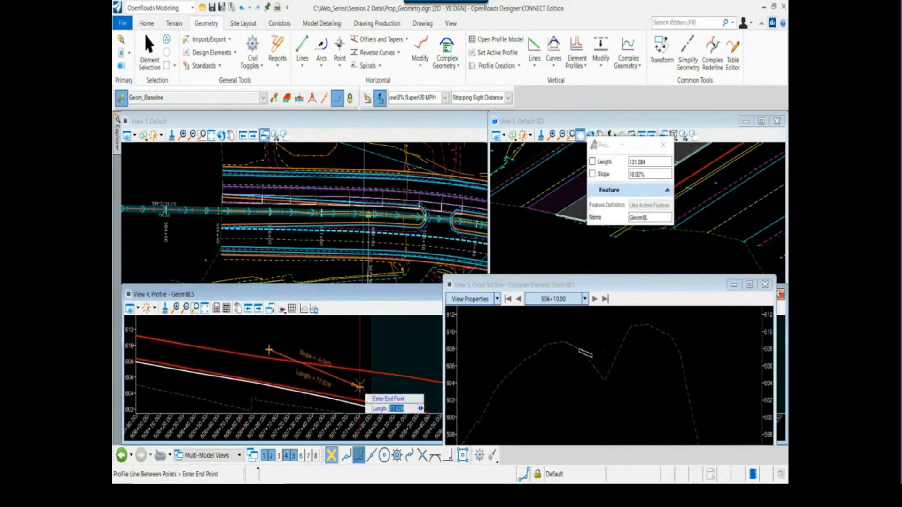
{"action": "middle_click_drag", "start_coordinate": [359, 385], "coordinate": [237, 353]}
{"action": "scroll", "coordinate": [238, 352], "scroll_direction": "down", "scroll_amount": 3}
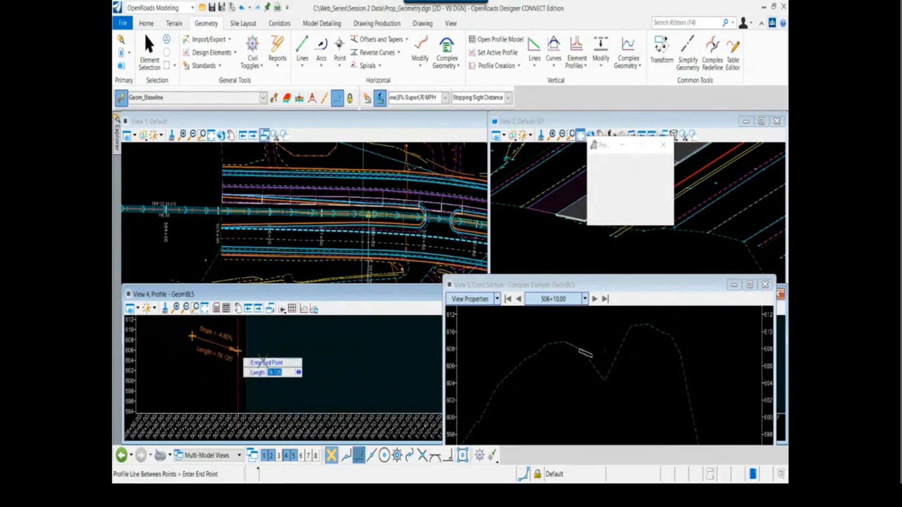
{"action": "scroll", "coordinate": [329, 371], "scroll_direction": "down", "scroll_amount": 1}
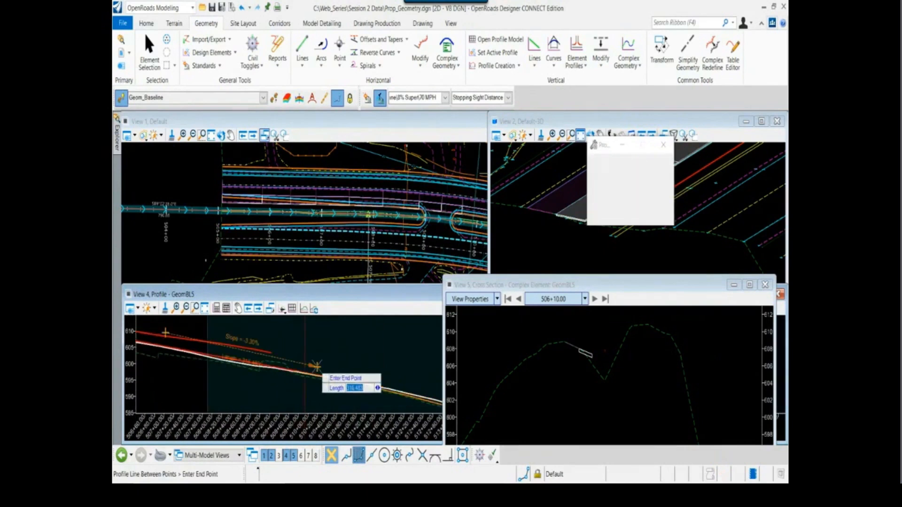
{"action": "scroll", "coordinate": [316, 366], "scroll_direction": "up", "scroll_amount": 1}
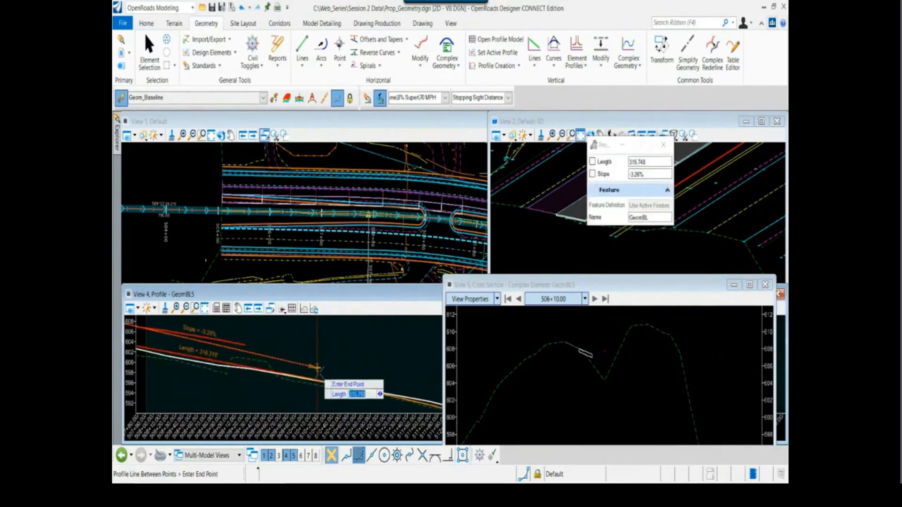
End the second profile line tangent to the Hwy 72 PGL profile using Tangent Snap, about 532 ft long at -3.81%
{"action": "left_click", "coordinate": [435, 455]}
{"action": "scroll", "coordinate": [311, 391], "scroll_direction": "up", "scroll_amount": 1}
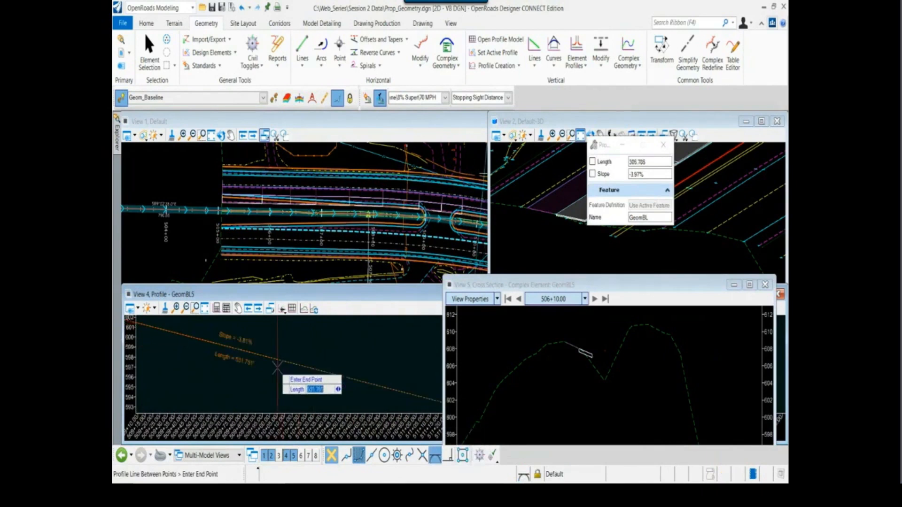
{"action": "scroll", "coordinate": [278, 365], "scroll_direction": "down", "scroll_amount": 1}
{"action": "scroll", "coordinate": [276, 366], "scroll_direction": "up", "scroll_amount": 1}
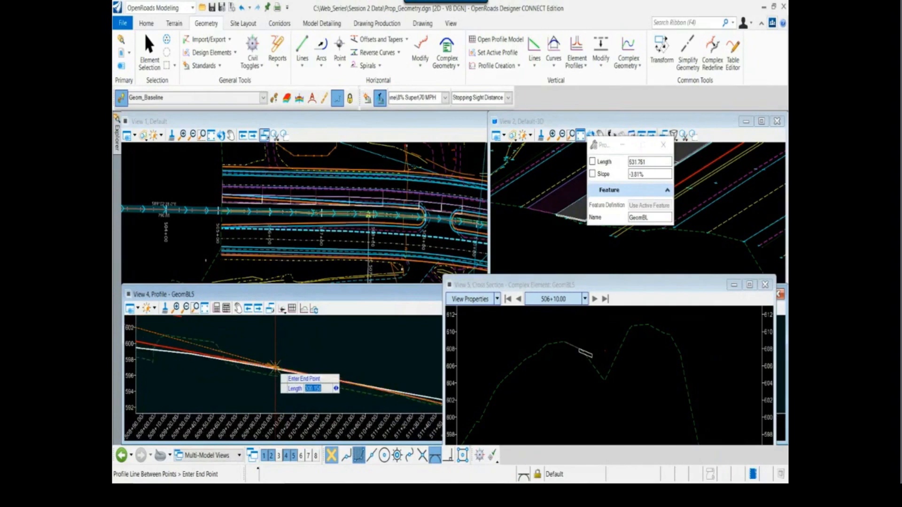
{"action": "scroll", "coordinate": [274, 366], "scroll_direction": "up", "scroll_amount": 1}
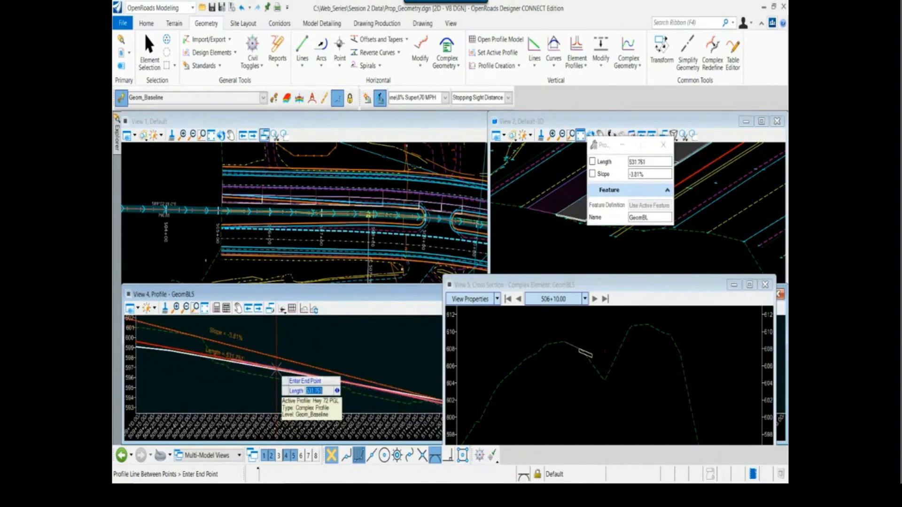
{"action": "scroll", "coordinate": [276, 367], "scroll_direction": "up", "scroll_amount": 2}
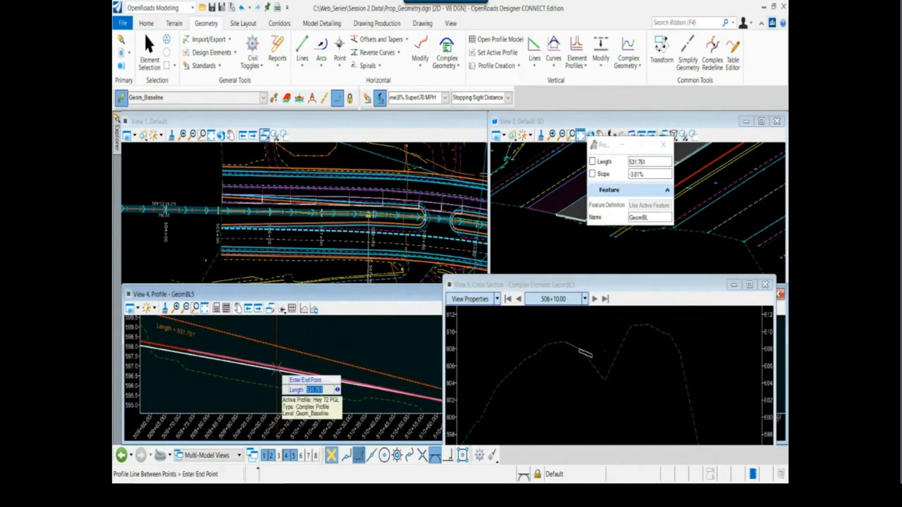
{"action": "left_click", "coordinate": [278, 370]}
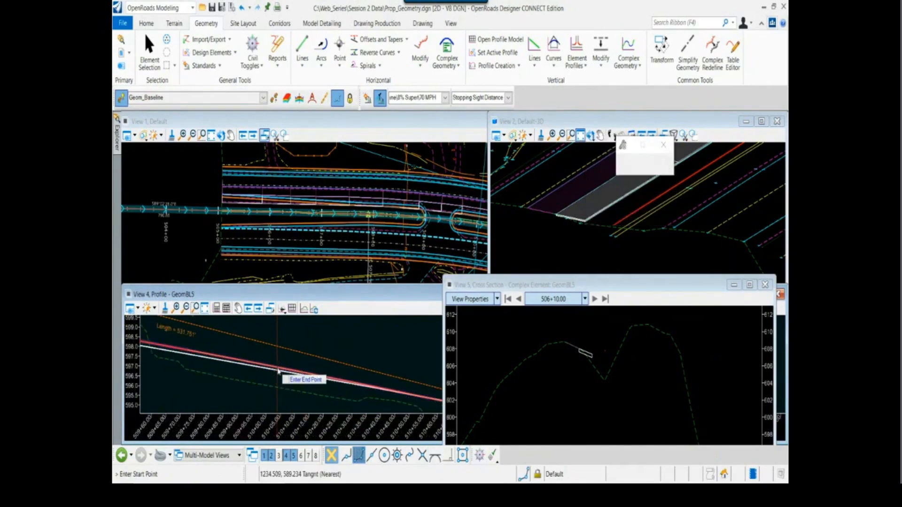
{"action": "scroll", "coordinate": [278, 371], "scroll_direction": "down", "scroll_amount": 2}
{"action": "right_click", "coordinate": [314, 351]}
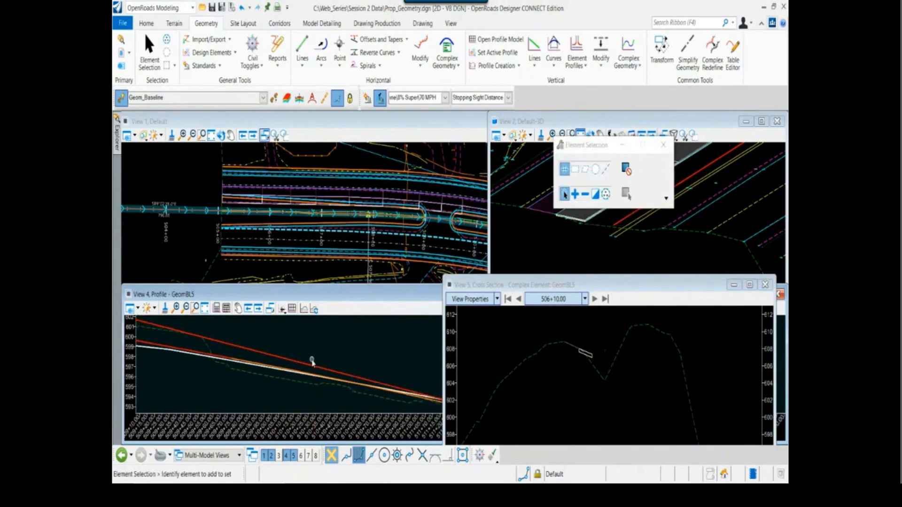
Select the new tangent line and examine how it runs between the projected road edge and the Hwy 72 PGL
{"action": "left_click", "coordinate": [312, 361]}
{"action": "scroll", "coordinate": [295, 389], "scroll_direction": "down", "scroll_amount": 1}
{"action": "scroll", "coordinate": [295, 390], "scroll_direction": "down", "scroll_amount": 1}
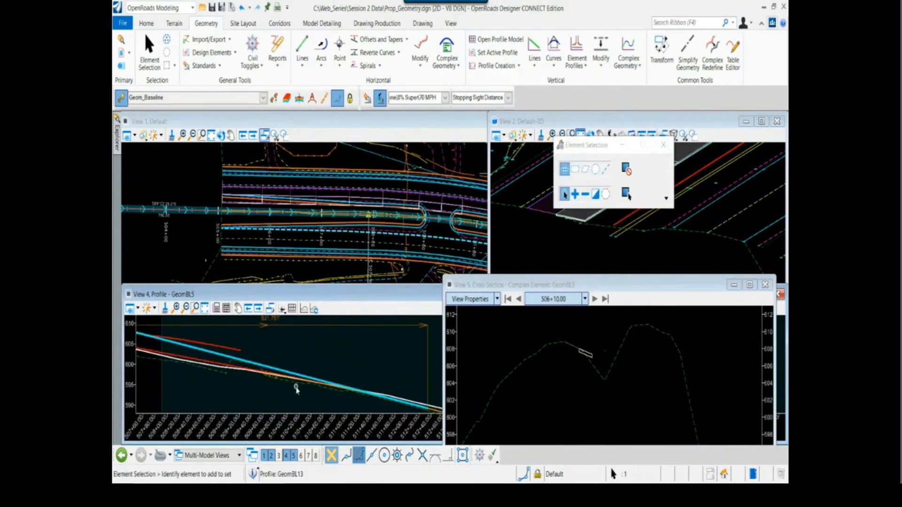
{"action": "scroll", "coordinate": [297, 389], "scroll_direction": "down", "scroll_amount": 3}
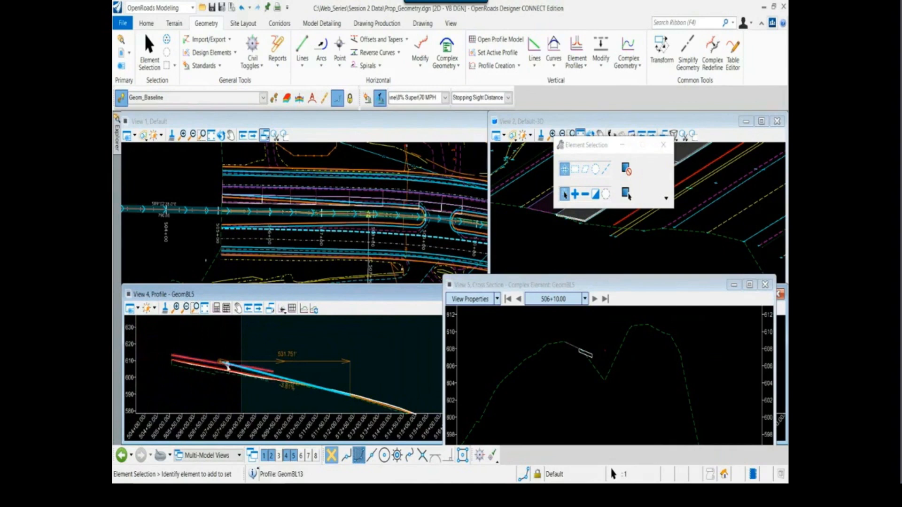
{"action": "scroll", "coordinate": [218, 366], "scroll_direction": "up", "scroll_amount": 4}
{"action": "left_click", "coordinate": [257, 333]}
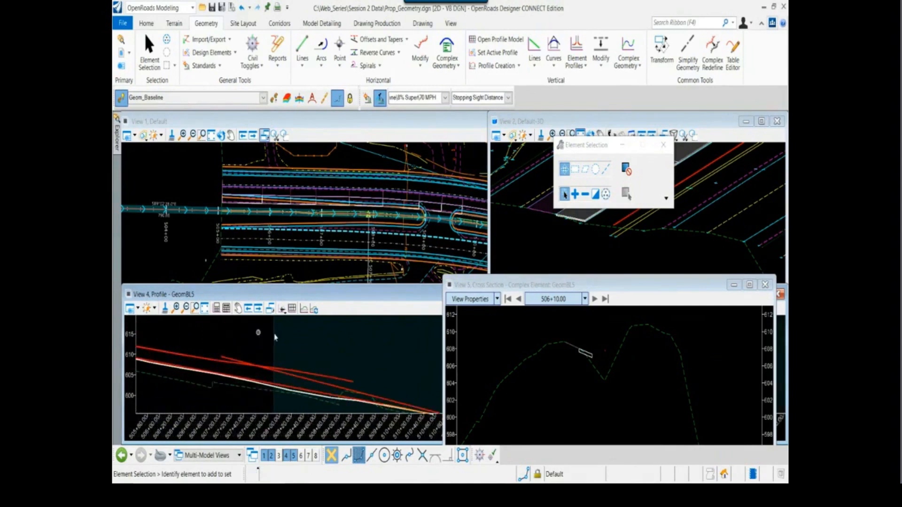
{"action": "left_click", "coordinate": [554, 47]}
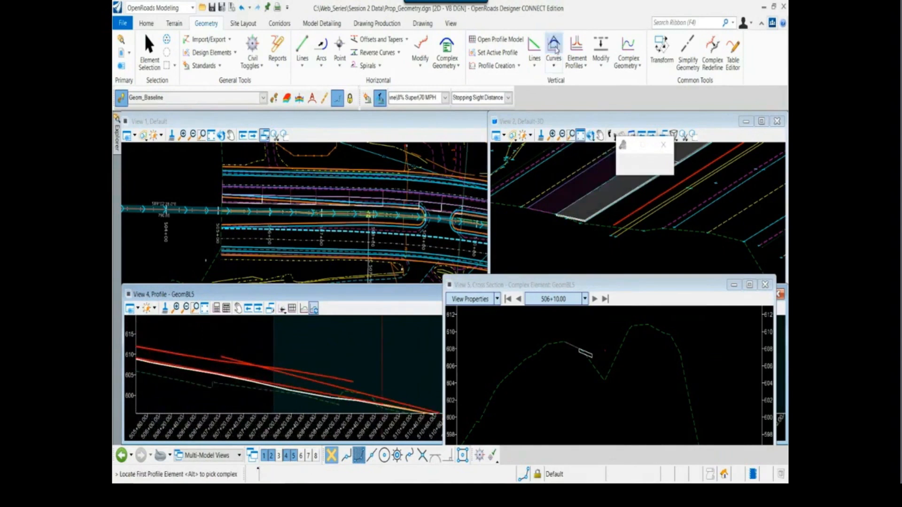
{"action": "scroll", "coordinate": [215, 368], "scroll_direction": "up", "scroll_amount": 2}
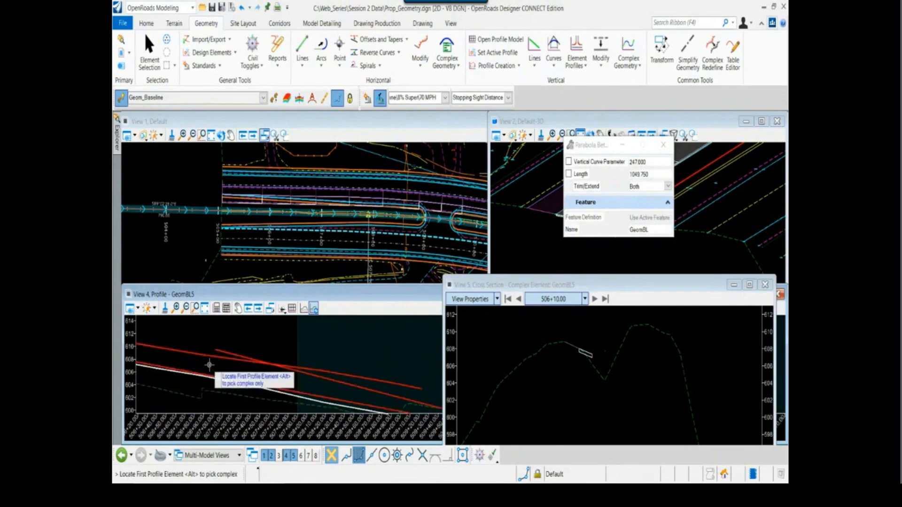
{"action": "scroll", "coordinate": [209, 365], "scroll_direction": "down", "scroll_amount": 1}
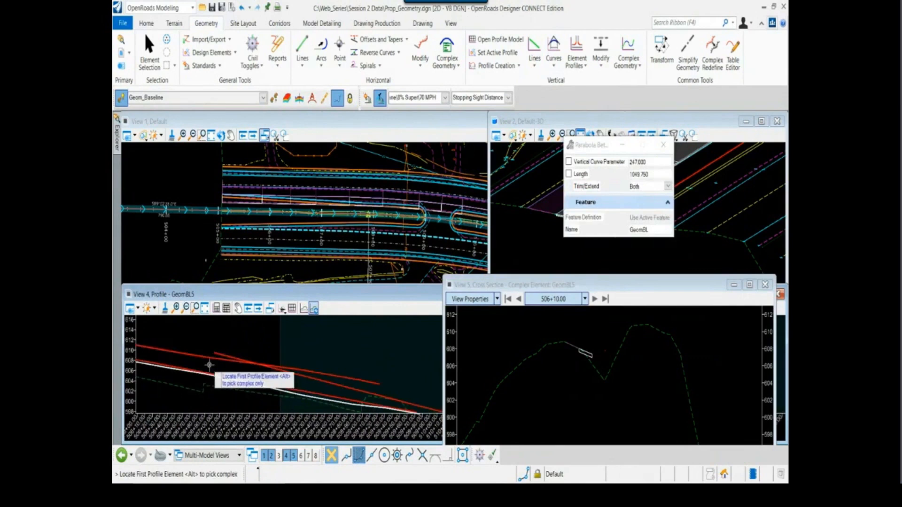
{"action": "left_click", "coordinate": [152, 347]}
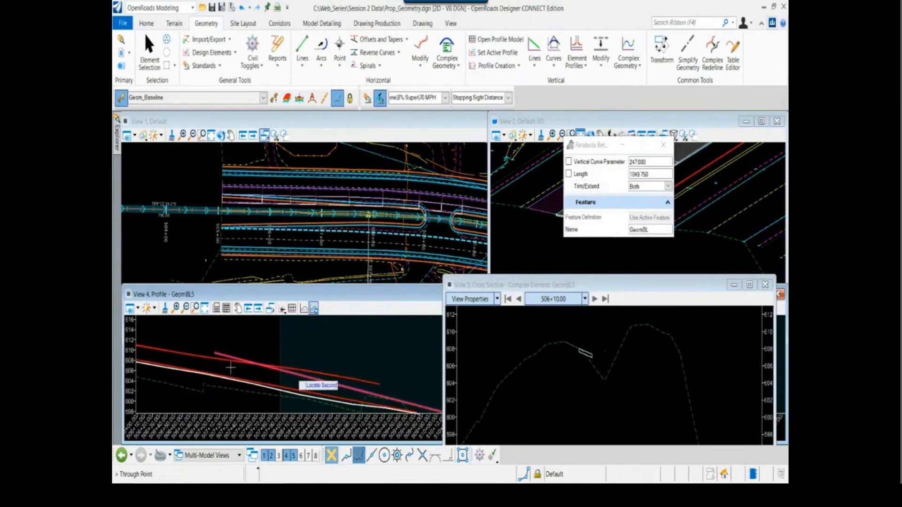
{"action": "left_click", "coordinate": [283, 372]}
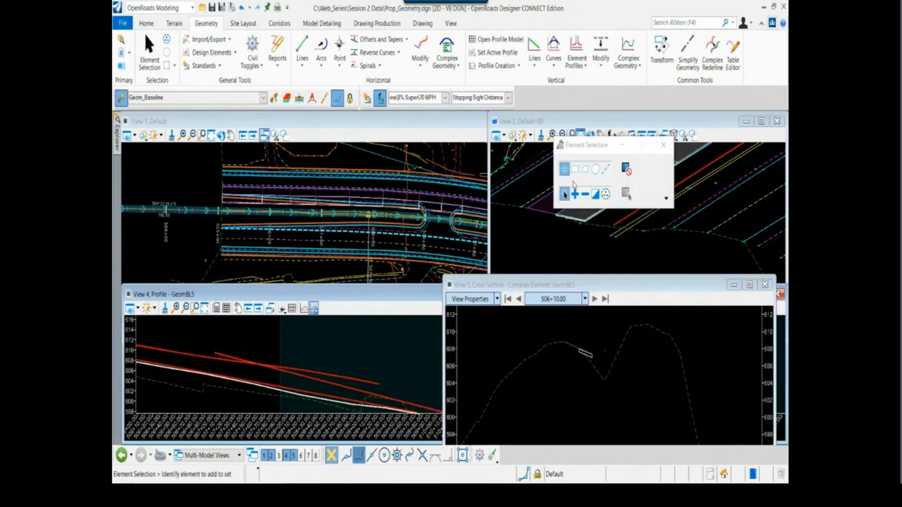
Join the first profile line and the Hwy 72 PGL tangent line with a Parabola Between Elements, vertical curve parameter 247, trimming both
{"action": "left_click", "coordinate": [558, 49]}
{"action": "scroll", "coordinate": [187, 353], "scroll_direction": "down", "scroll_amount": 2}
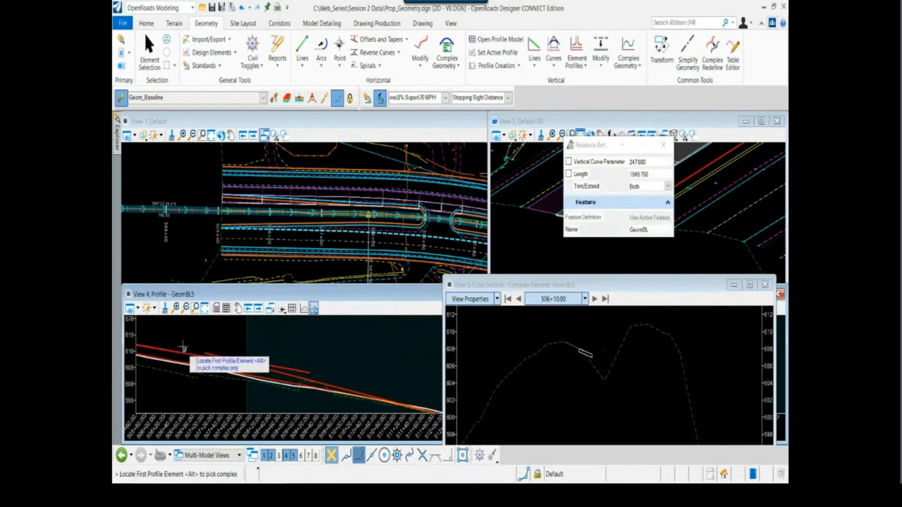
{"action": "middle_click_drag", "start_coordinate": [173, 335], "coordinate": [242, 335]}
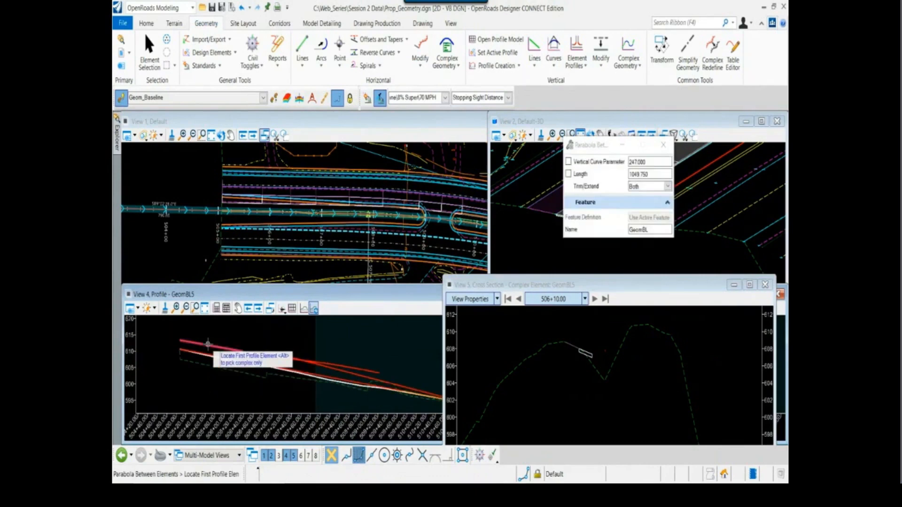
{"action": "scroll", "coordinate": [208, 345], "scroll_direction": "up", "scroll_amount": 2}
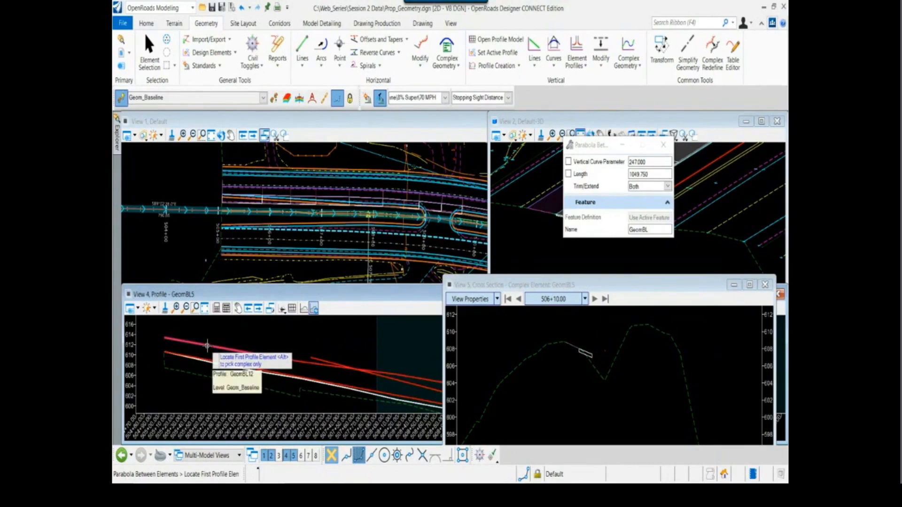
{"action": "left_click", "coordinate": [207, 345]}
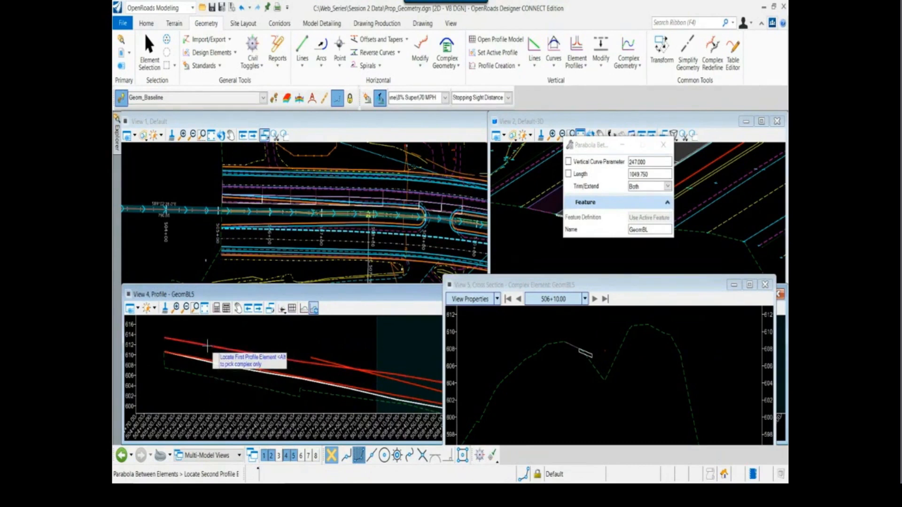
{"action": "left_click", "coordinate": [420, 387]}
{"action": "scroll", "coordinate": [337, 376], "scroll_direction": "up", "scroll_amount": 1}
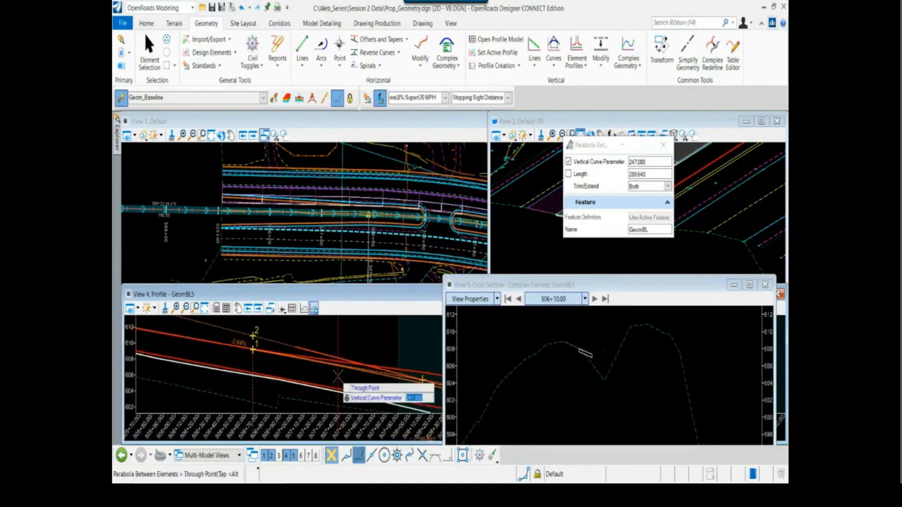
{"action": "scroll", "coordinate": [364, 382], "scroll_direction": "up", "scroll_amount": 1}
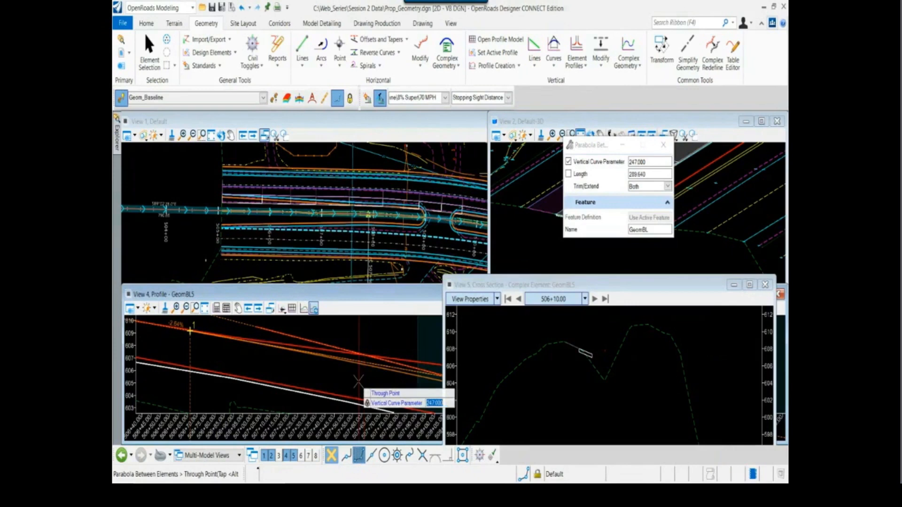
{"action": "scroll", "coordinate": [362, 381], "scroll_direction": "down", "scroll_amount": 1}
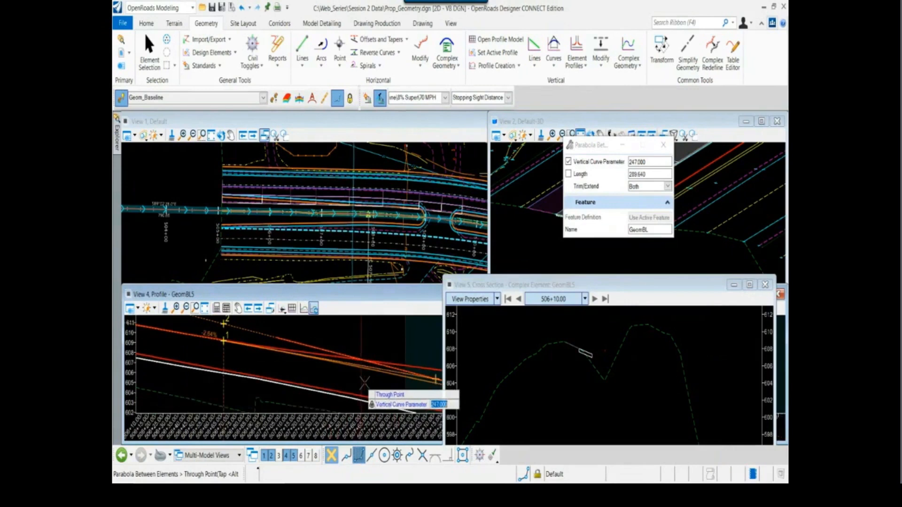
{"action": "middle_click_drag", "start_coordinate": [361, 383], "coordinate": [295, 367]}
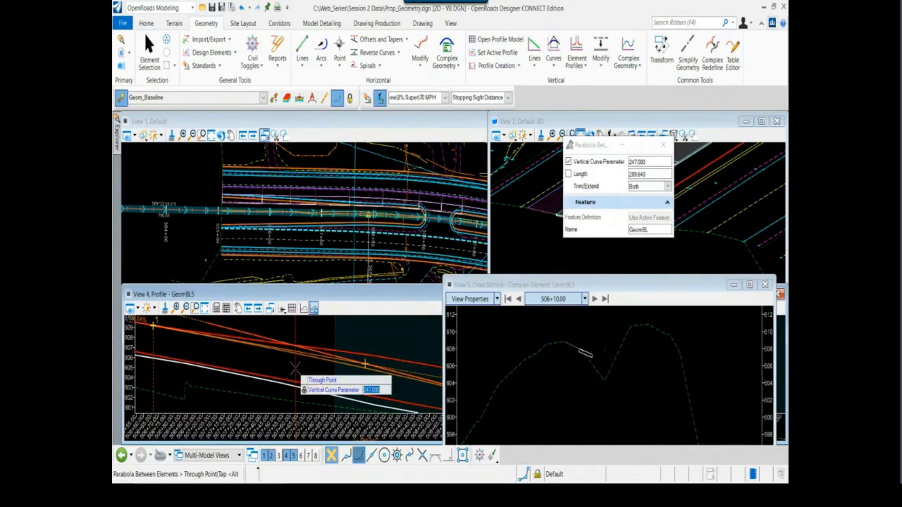
{"action": "left_click", "coordinate": [296, 368]}
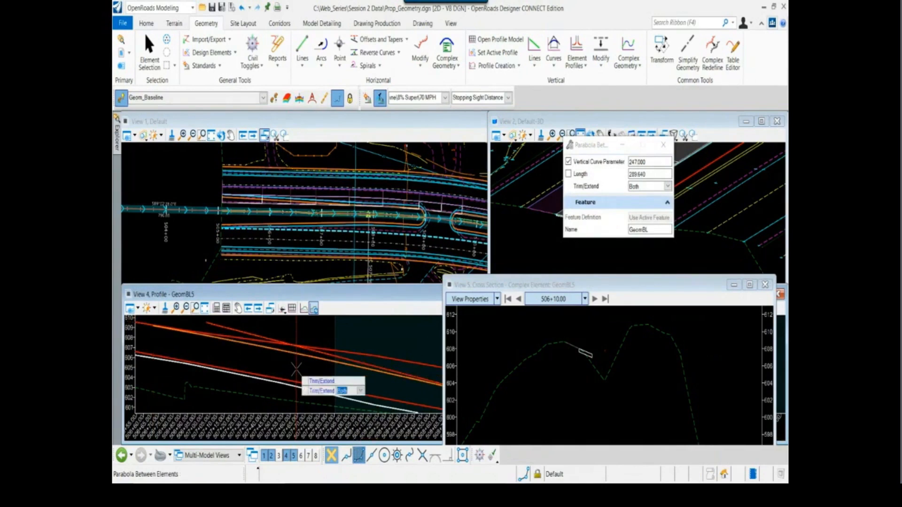
{"action": "left_click", "coordinate": [296, 369]}
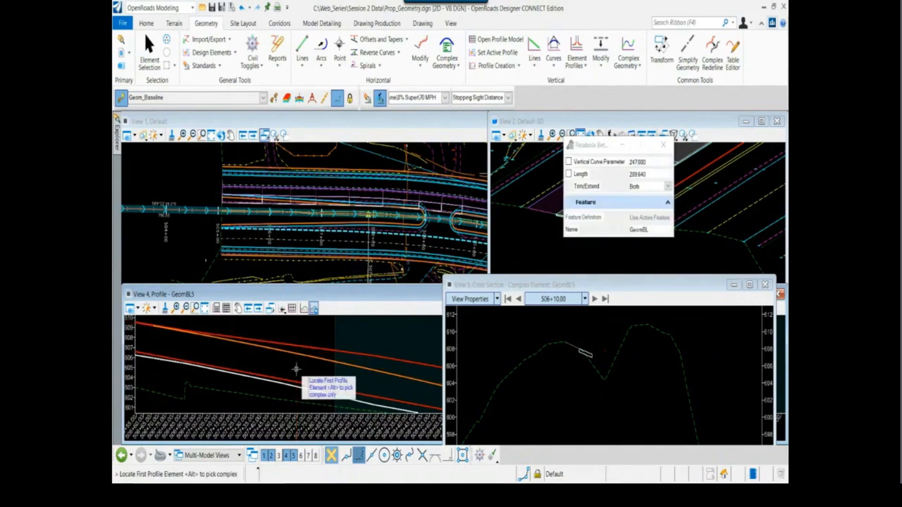
{"action": "key", "text": "Escape"}
Delete the projected road edge profile GeomBL11 that runs above the new tangent line
{"action": "scroll", "coordinate": [306, 367], "scroll_direction": "down", "scroll_amount": 2}
{"action": "left_click", "coordinate": [354, 361]}
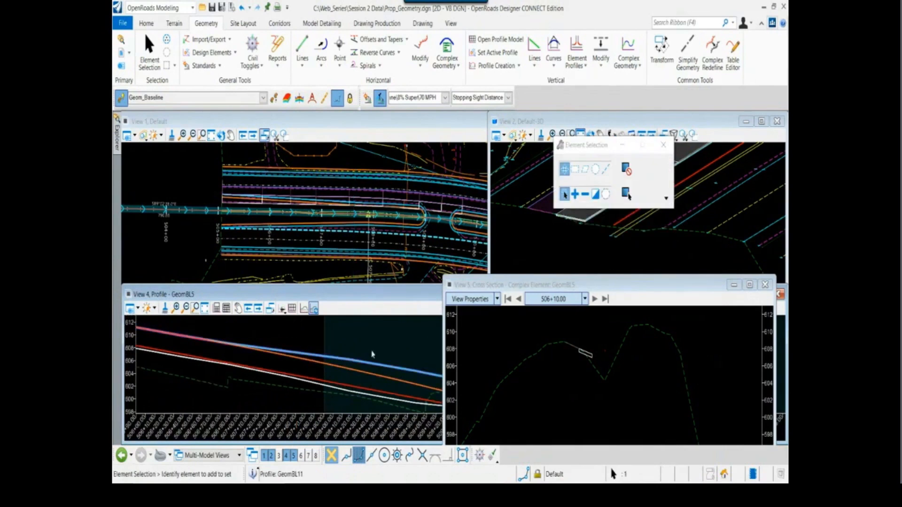
{"action": "scroll", "coordinate": [374, 352], "scroll_direction": "down", "scroll_amount": 2}
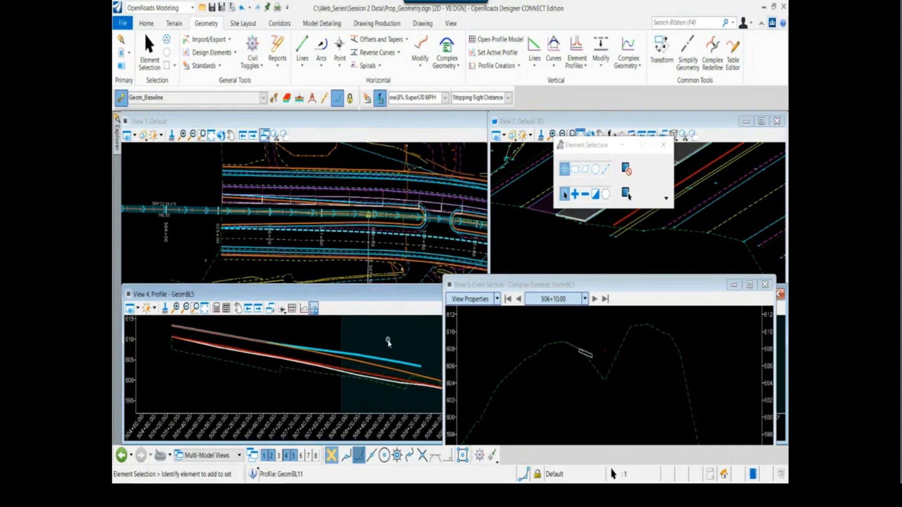
{"action": "key", "text": "Delete"}
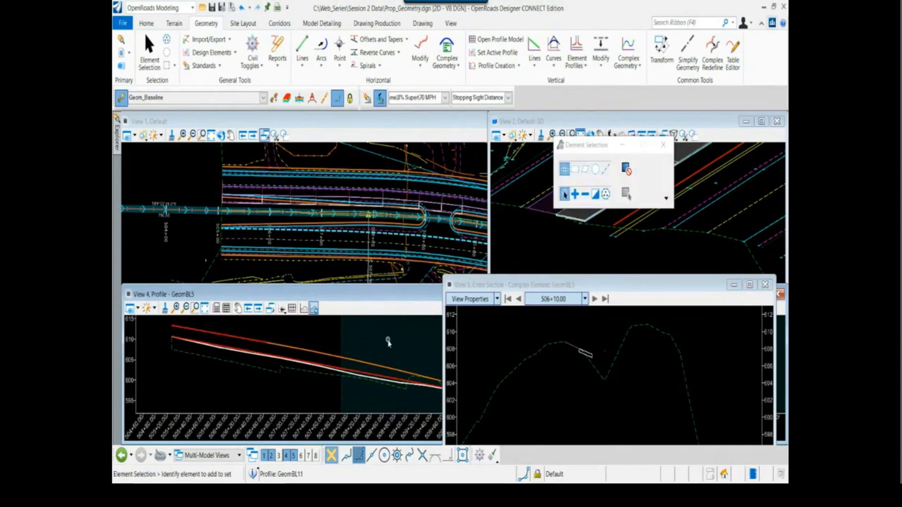
Create a complex profile named EB CONTROL from the line, parabola and tangent, using the Automatic method with a 0.033 maximum gap
{"action": "scroll", "coordinate": [374, 341], "scroll_direction": "down", "scroll_amount": 2}
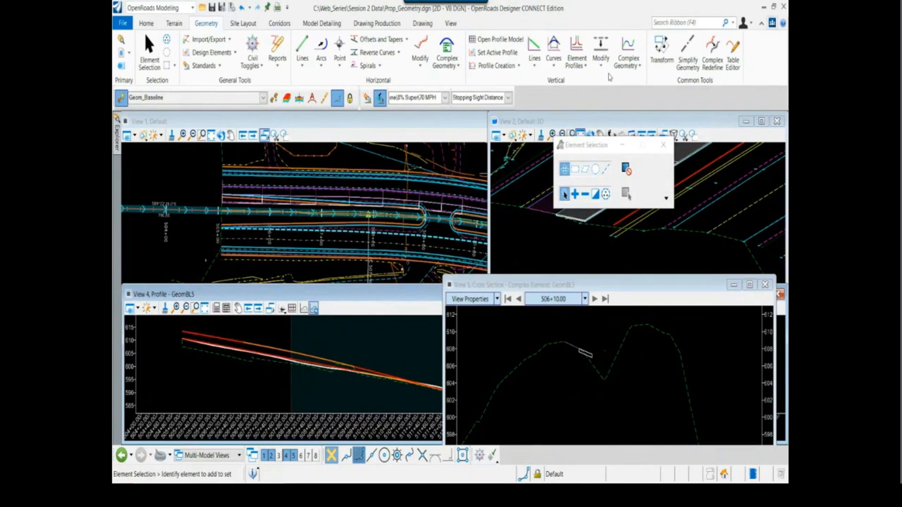
{"action": "left_click", "coordinate": [628, 47]}
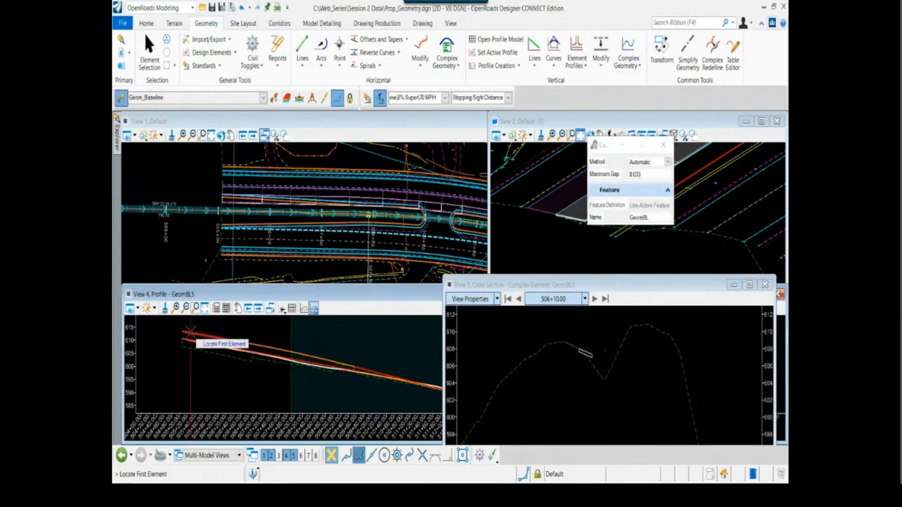
{"action": "left_click_drag", "start_coordinate": [656, 218], "coordinate": [575, 219]}
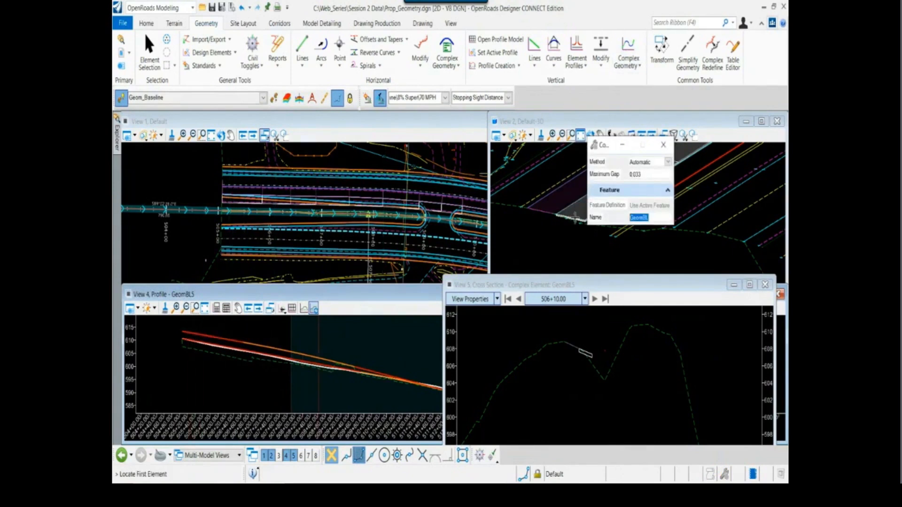
{"action": "type", "text": "EB CO"}
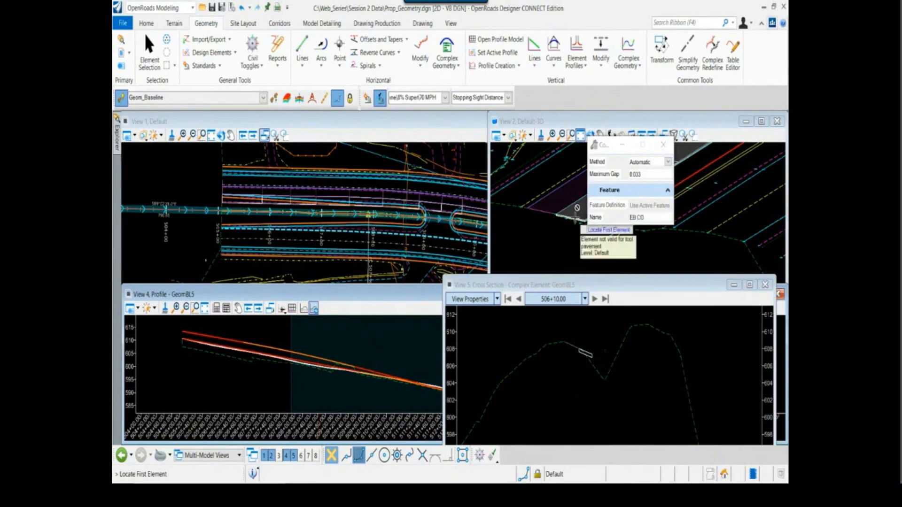
{"action": "right_click", "coordinate": [576, 222]}
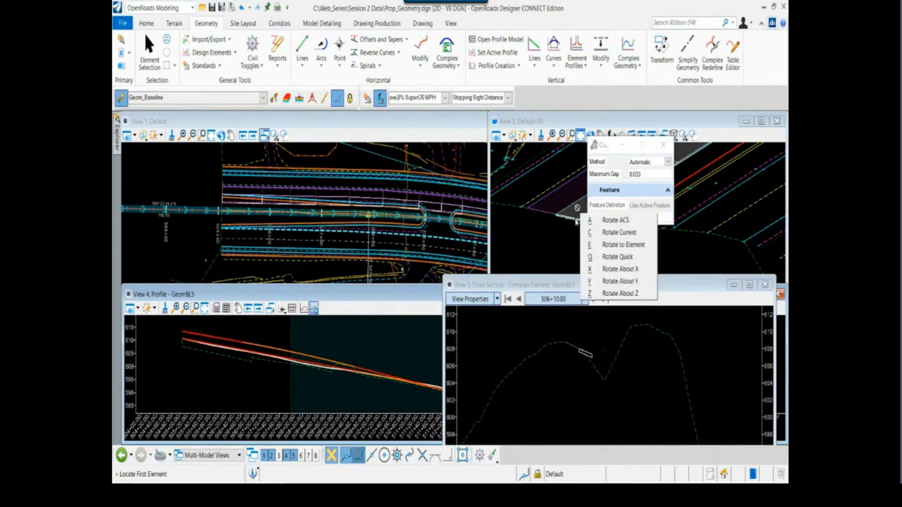
{"action": "left_click", "coordinate": [661, 221]}
{"action": "type", "text": "NR"}
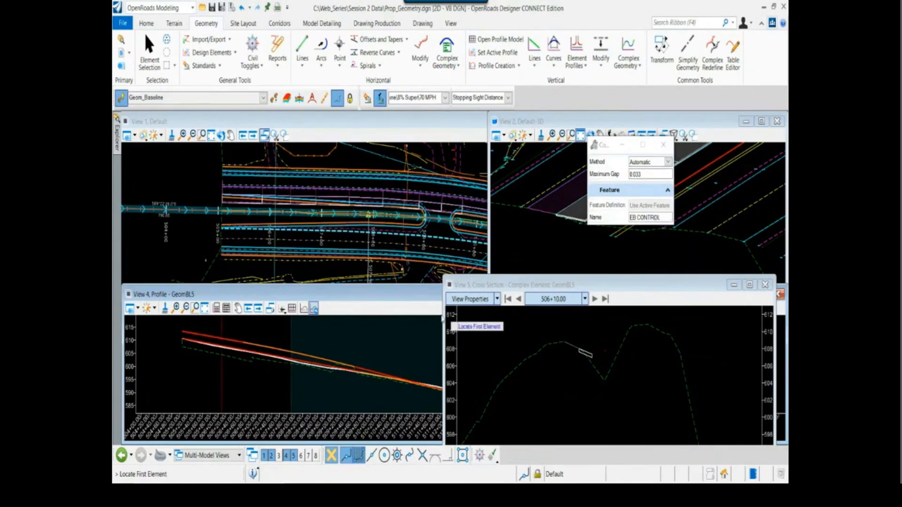
{"action": "left_click", "coordinate": [184, 331]}
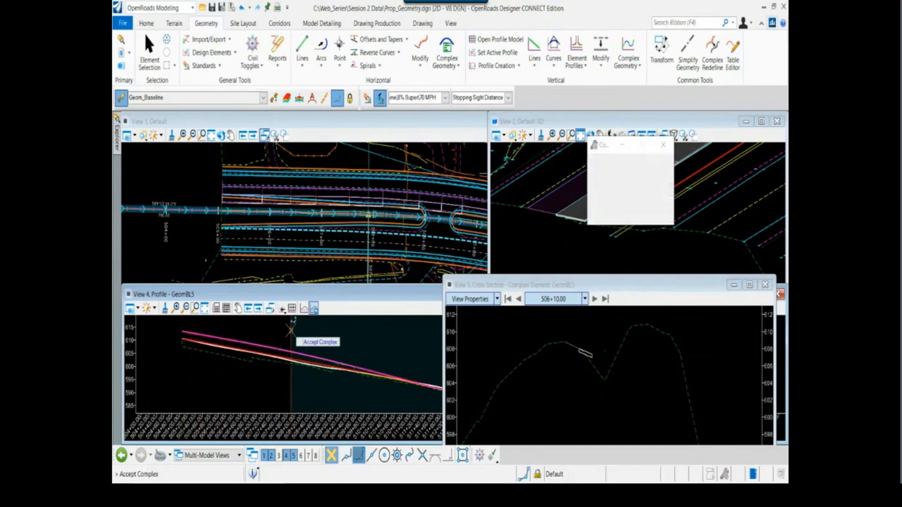
{"action": "left_click", "coordinate": [291, 332]}
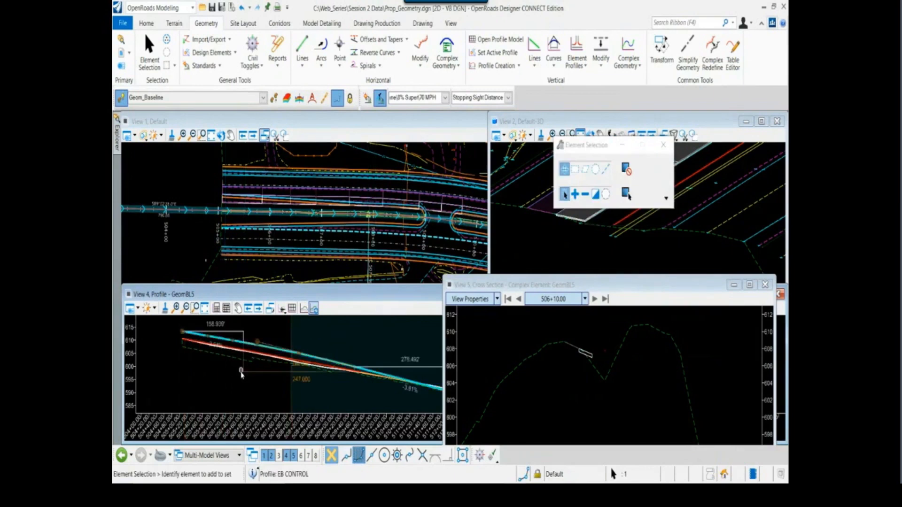
Select the EB CONTROL profile and examine its grades, vertical curve and tie-in to the Hwy 72 PGL
{"action": "middle_click_drag", "start_coordinate": [425, 383], "coordinate": [377, 380]}
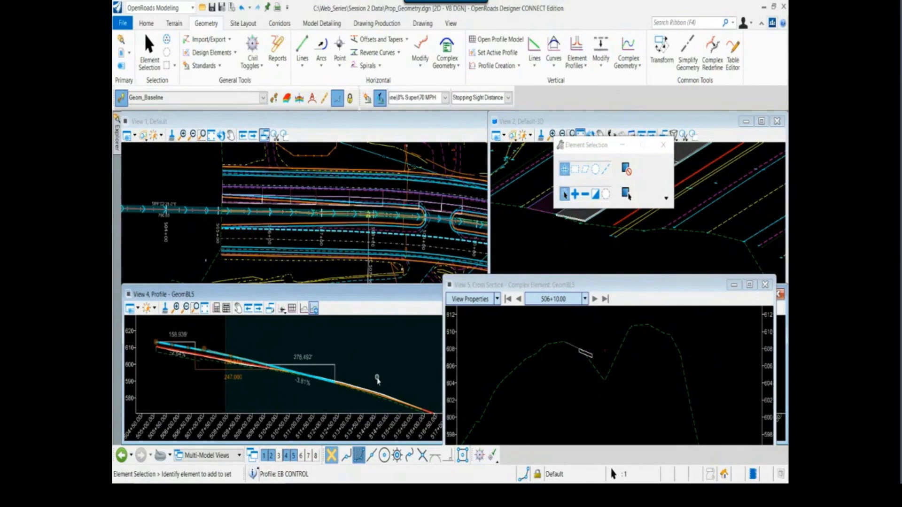
{"action": "left_click", "coordinate": [375, 366]}
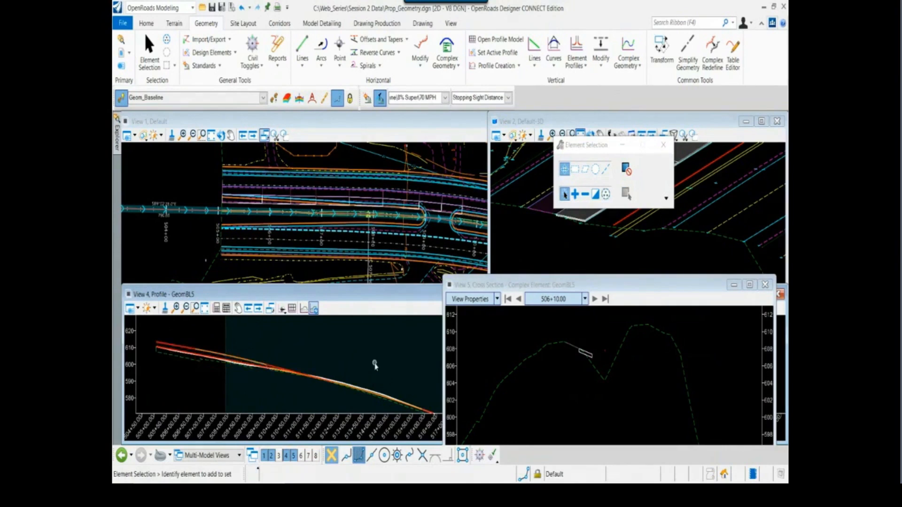
{"action": "left_click", "coordinate": [218, 359]}
{"action": "scroll", "coordinate": [218, 360], "scroll_direction": "up", "scroll_amount": 2}
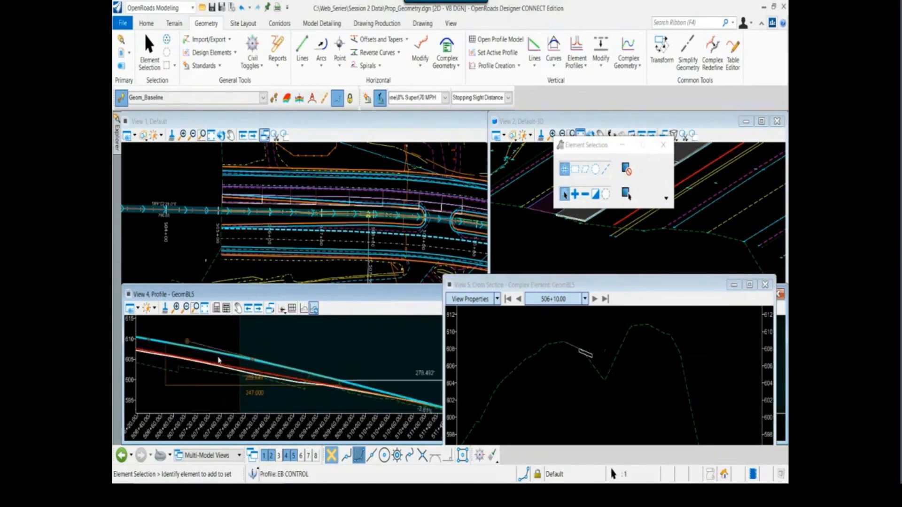
{"action": "scroll", "coordinate": [229, 358], "scroll_direction": "up", "scroll_amount": 2}
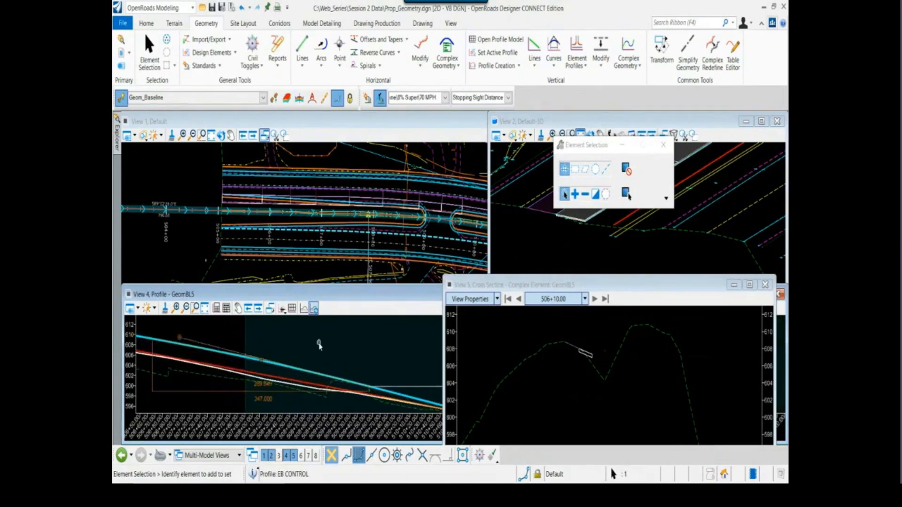
{"action": "left_click", "coordinate": [319, 345]}
{"action": "scroll", "coordinate": [341, 355], "scroll_direction": "down", "scroll_amount": 3}
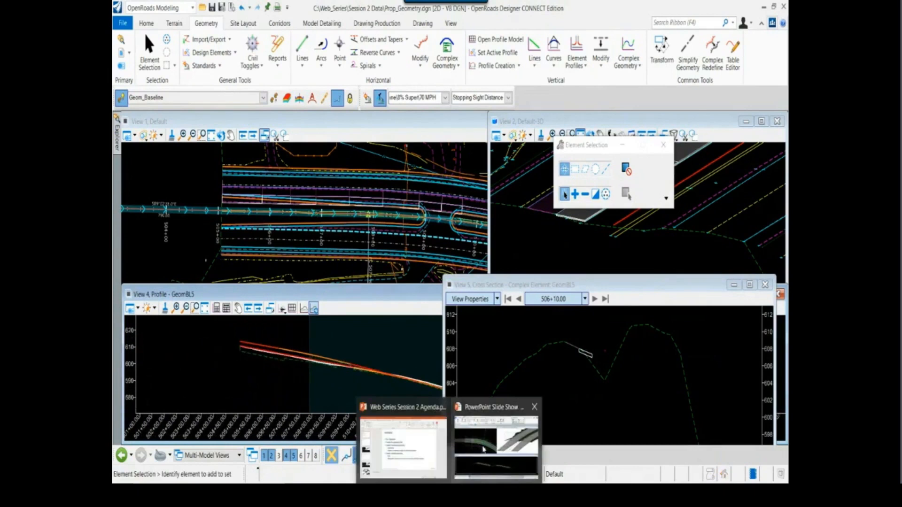
Switch to the PowerPoint slide show and play its corridor cross-section video from the start
{"action": "left_click", "coordinate": [484, 450]}
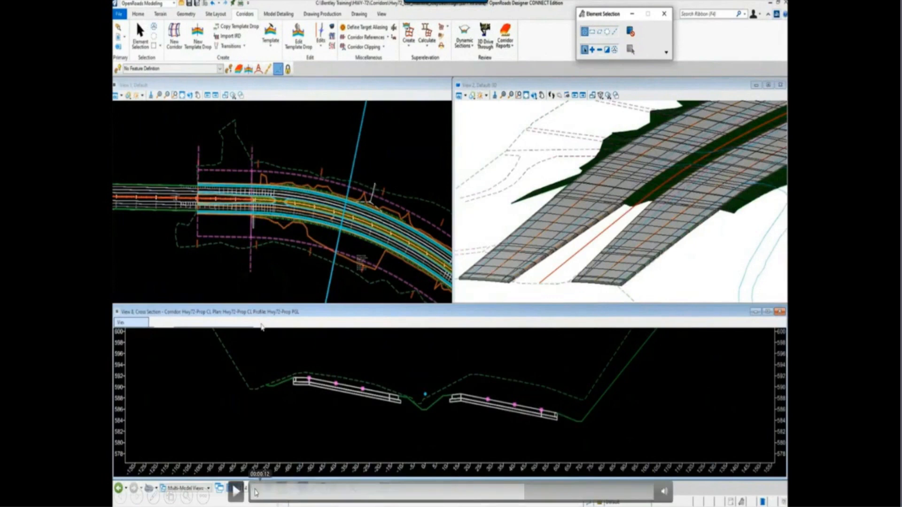
{"action": "left_click", "coordinate": [255, 494]}
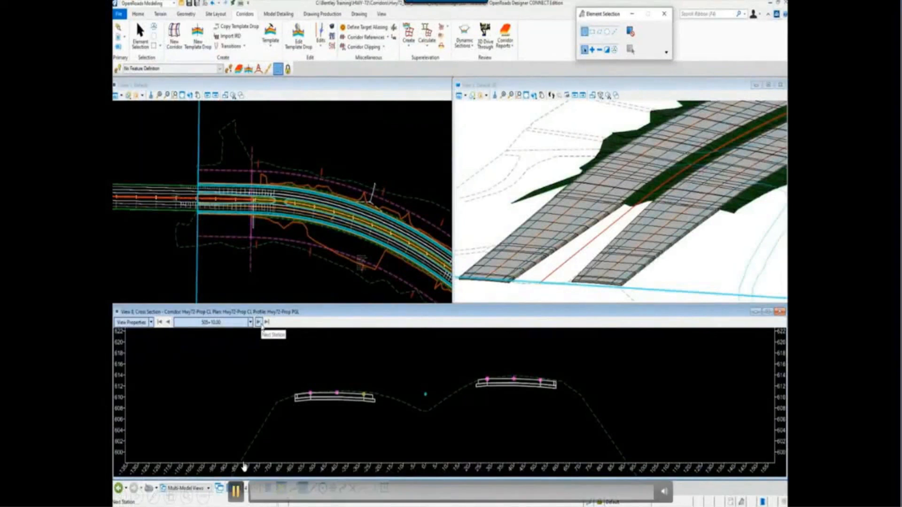
Advance through the Hwy72-Prop CL corridor cross sections station by station from 505+10.00, examining both roadways' pavement slopes and elevations
{"action": "left_click", "coordinate": [258, 322]}
{"action": "left_click", "coordinate": [260, 324]}
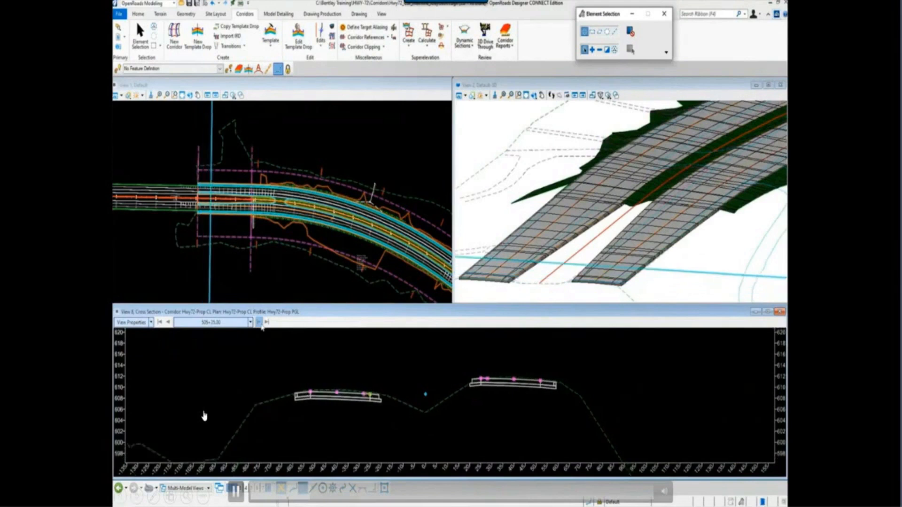
{"action": "left_click", "coordinate": [260, 323]}
{"action": "left_click", "coordinate": [260, 323]}
{"action": "left_click", "coordinate": [260, 324]}
{"action": "left_click", "coordinate": [260, 323]}
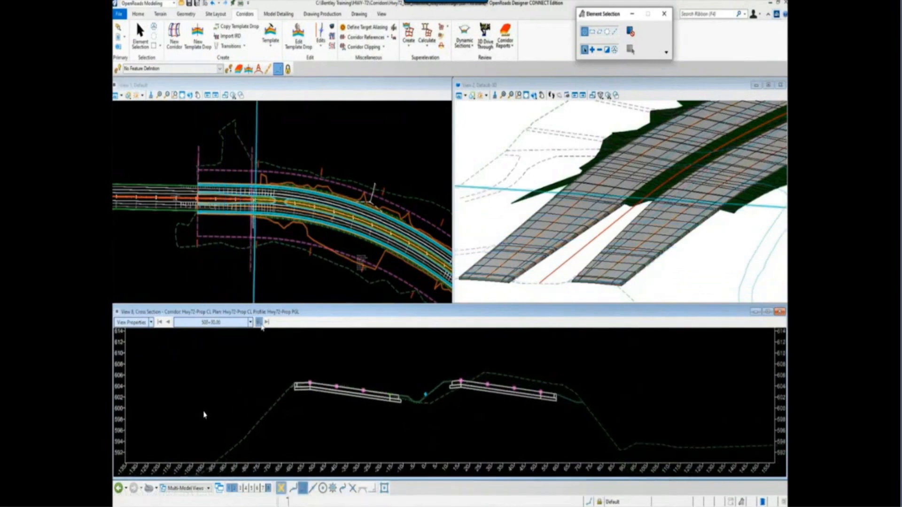
{"action": "left_click", "coordinate": [259, 323]}
{"action": "left_click", "coordinate": [260, 323]}
{"action": "left_click", "coordinate": [260, 323]}
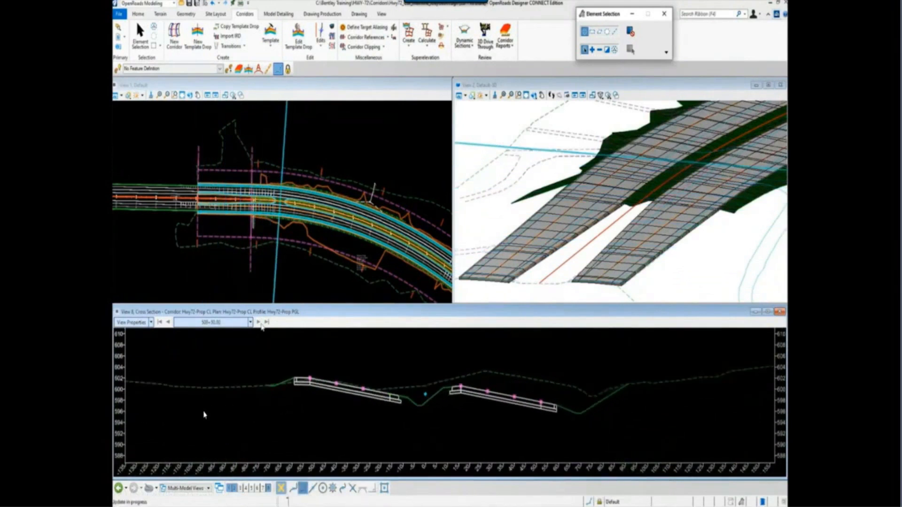
{"action": "left_click", "coordinate": [259, 323]}
{"action": "left_click", "coordinate": [260, 323]}
{"action": "left_click", "coordinate": [260, 323]}
{"action": "left_click", "coordinate": [260, 324]}
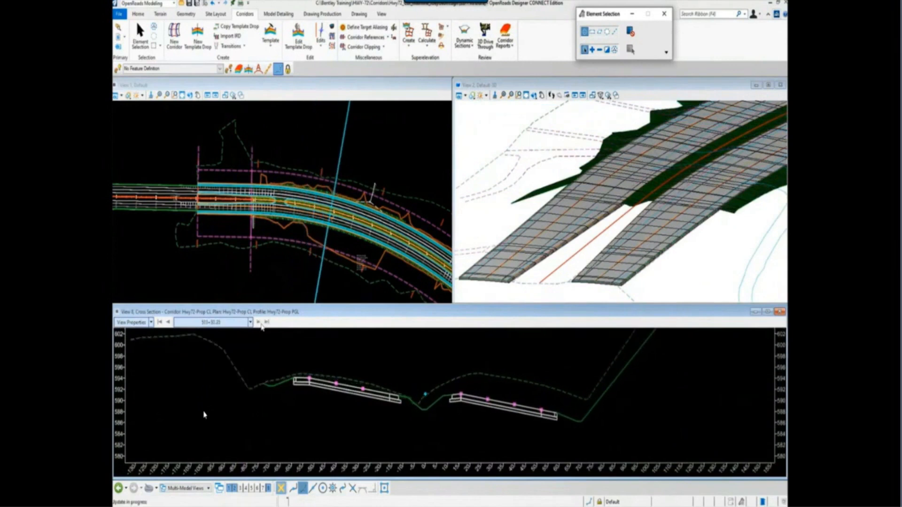
{"action": "left_click", "coordinate": [260, 323]}
{"action": "left_click", "coordinate": [259, 323]}
{"action": "left_click", "coordinate": [260, 323]}
{"action": "left_click", "coordinate": [259, 323]}
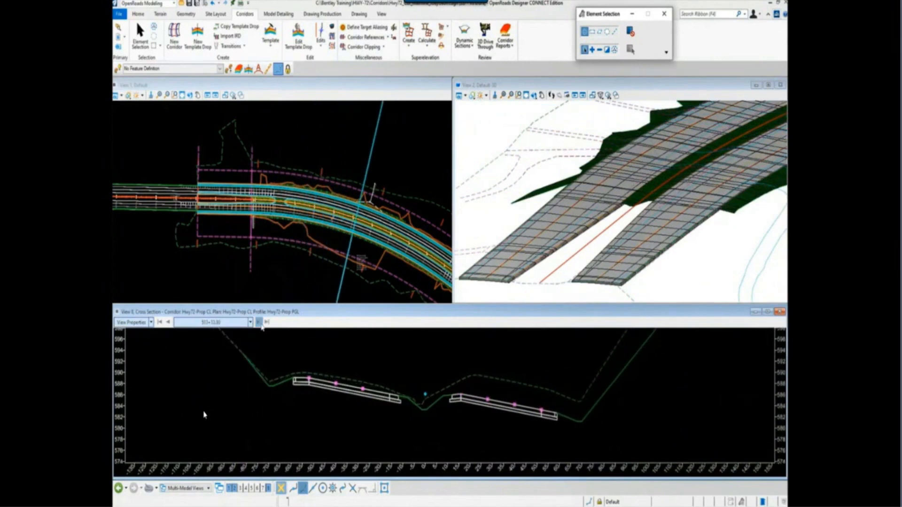
{"action": "left_click", "coordinate": [259, 324]}
{"action": "left_click", "coordinate": [260, 323]}
{"action": "left_click", "coordinate": [260, 324]}
{"action": "left_click", "coordinate": [260, 323]}
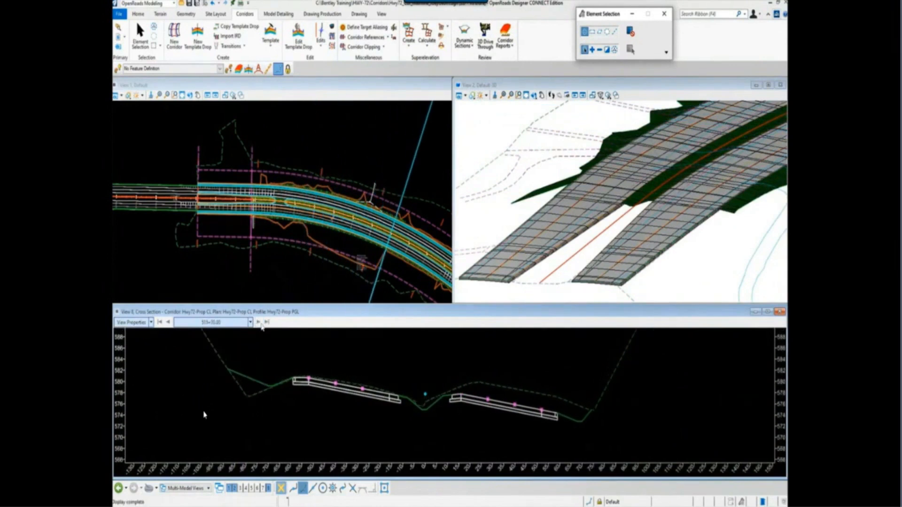